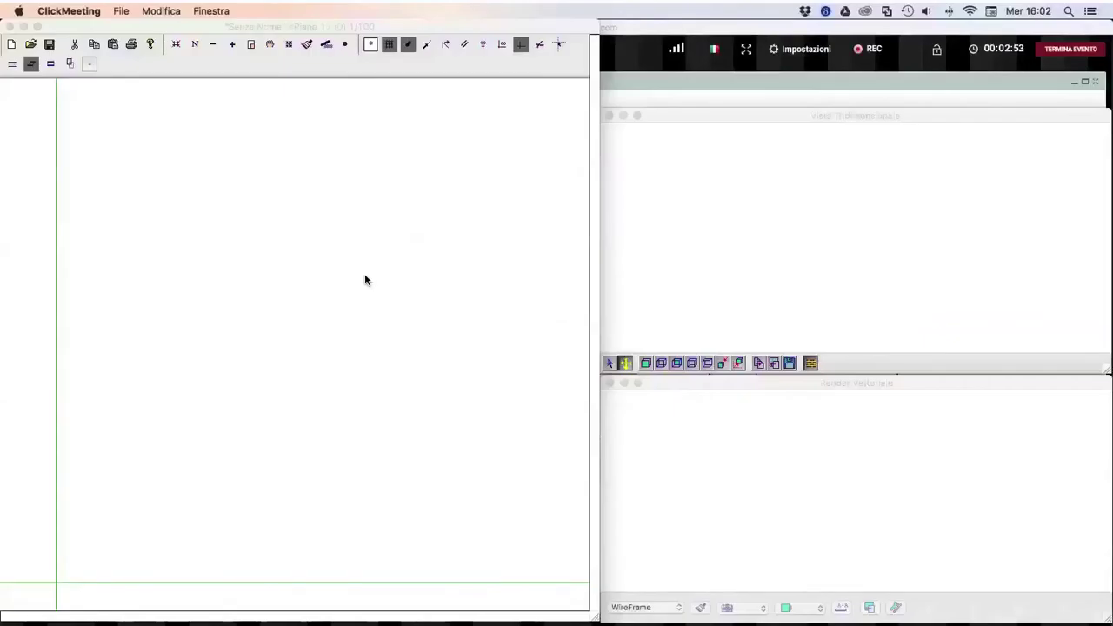
Step: Activate the Domus.Cad window to show the blank untitled Senza Nome plan
left_click(366, 280)
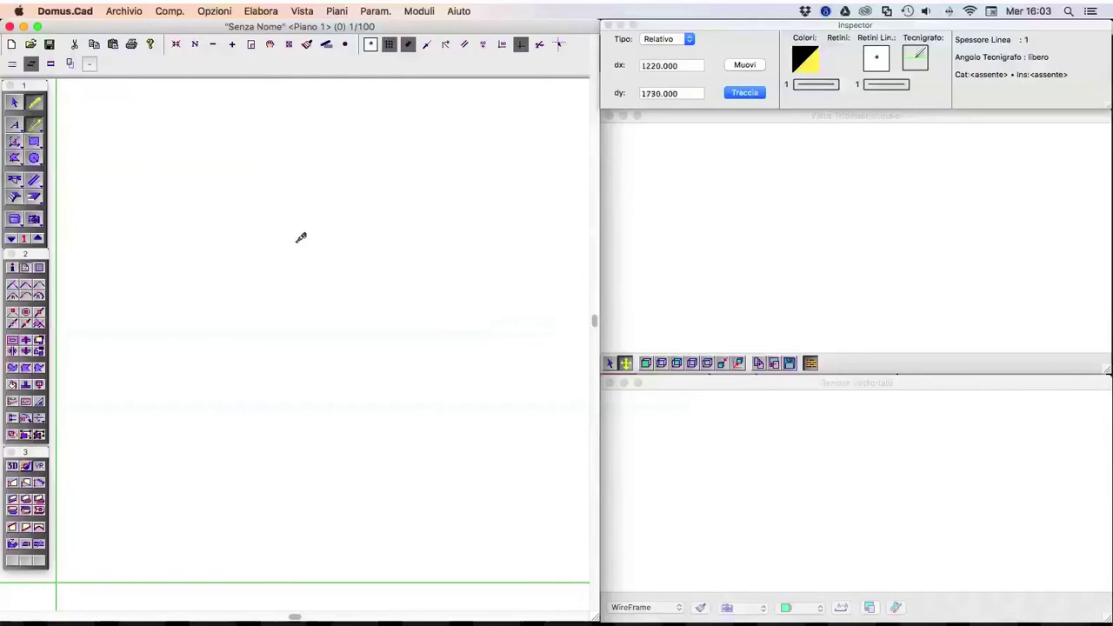
Step: Draw a diagonal line on the plan and select it to check its length
left_click(295, 224)
left_click(399, 332)
left_click(14, 102)
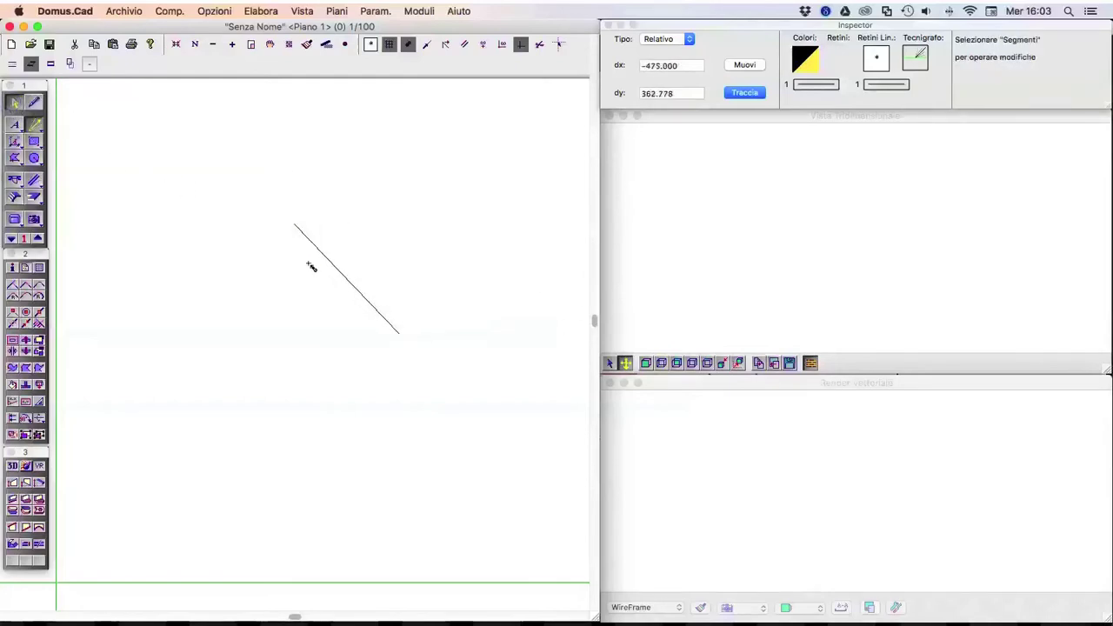
left_click(322, 251)
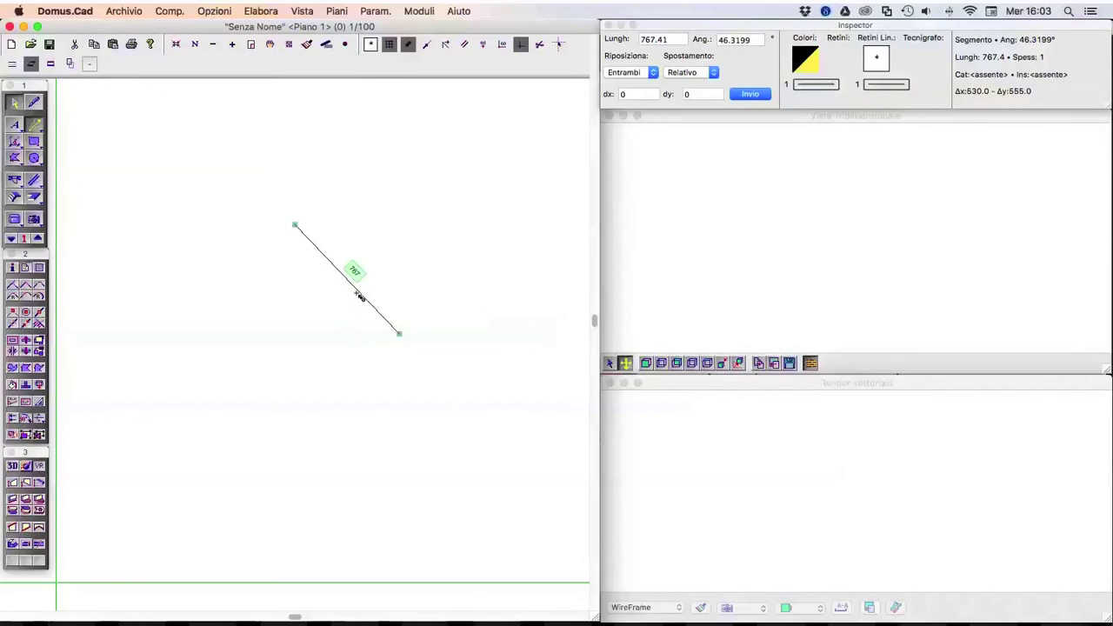
Step: Draw a 425 × 320 rectangle and select it, showing 13.60 m2 area and 1490 cm perimeter
left_click(34, 142)
left_click(387, 183)
left_click(471, 245)
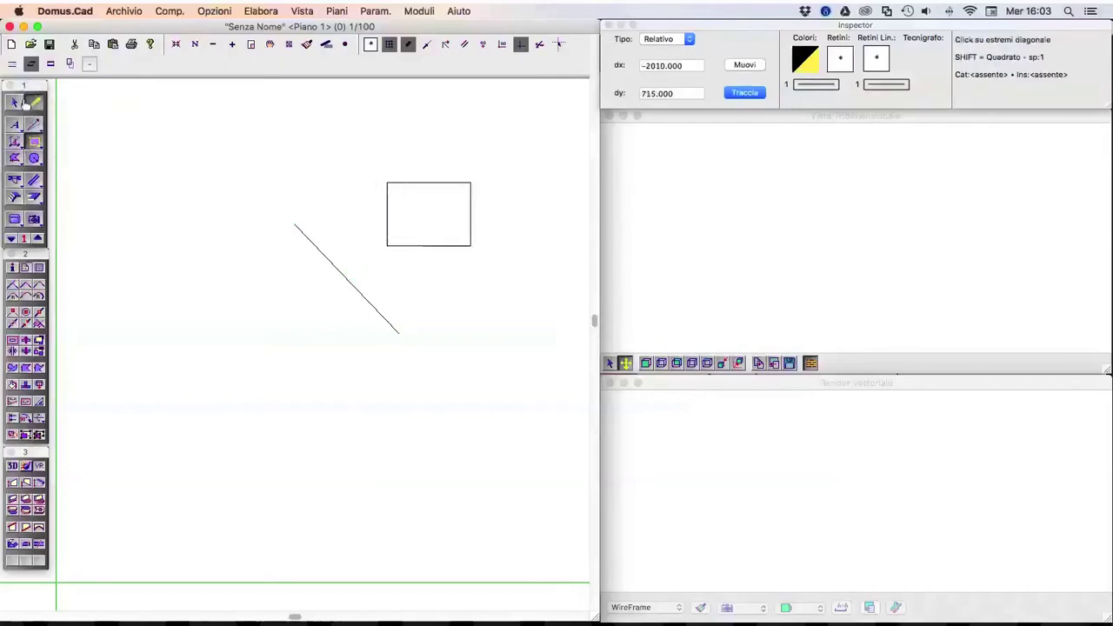
left_click(14, 102)
left_click(433, 184)
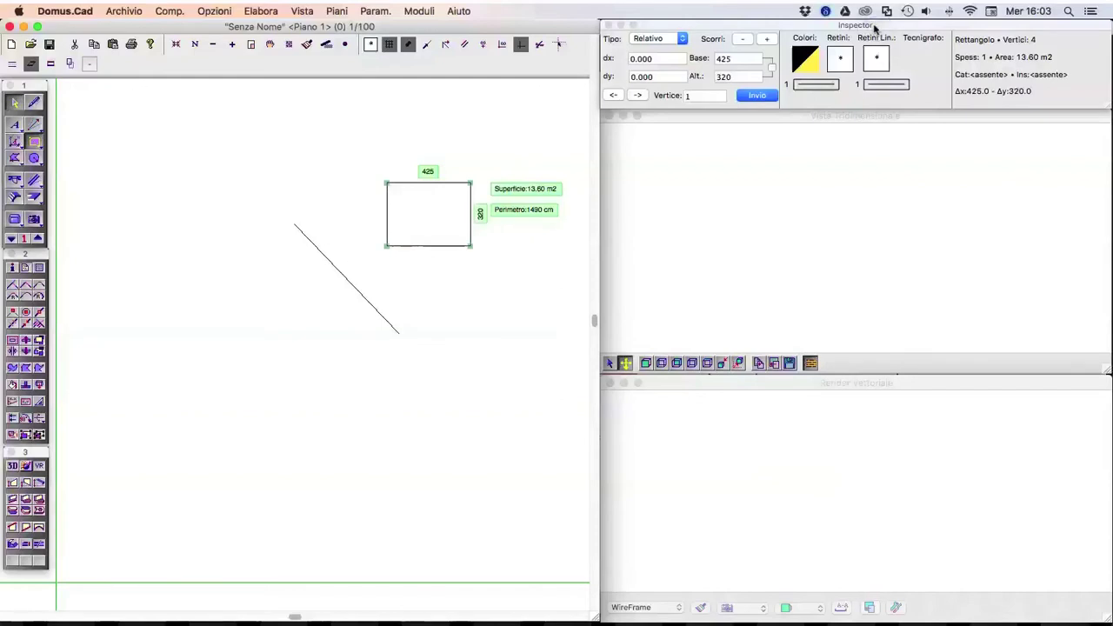
left_click(443, 270)
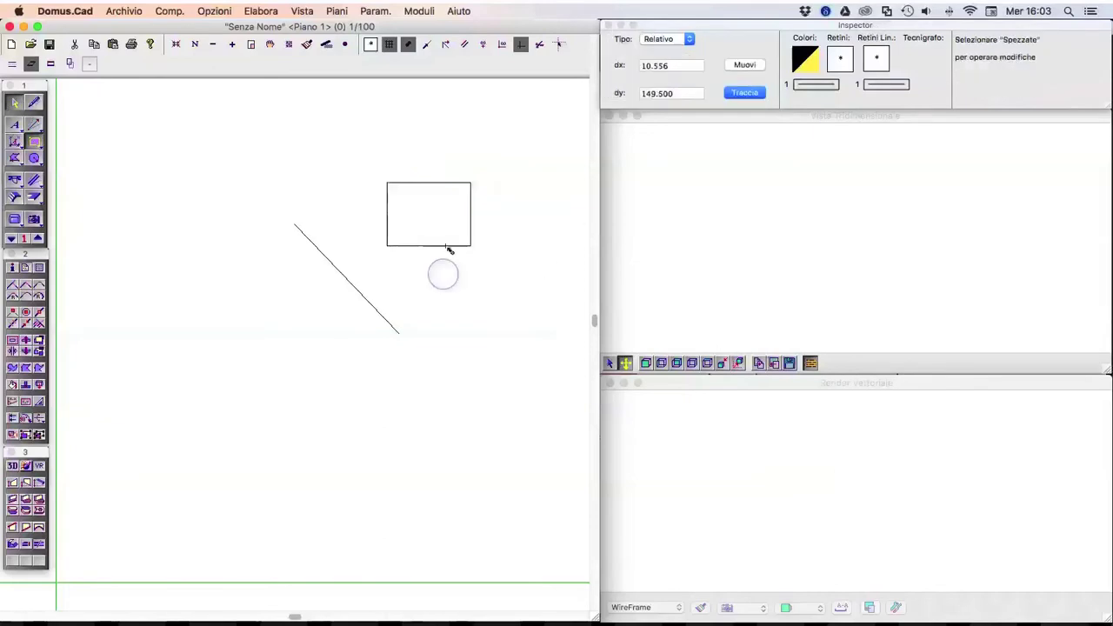
left_click(448, 248)
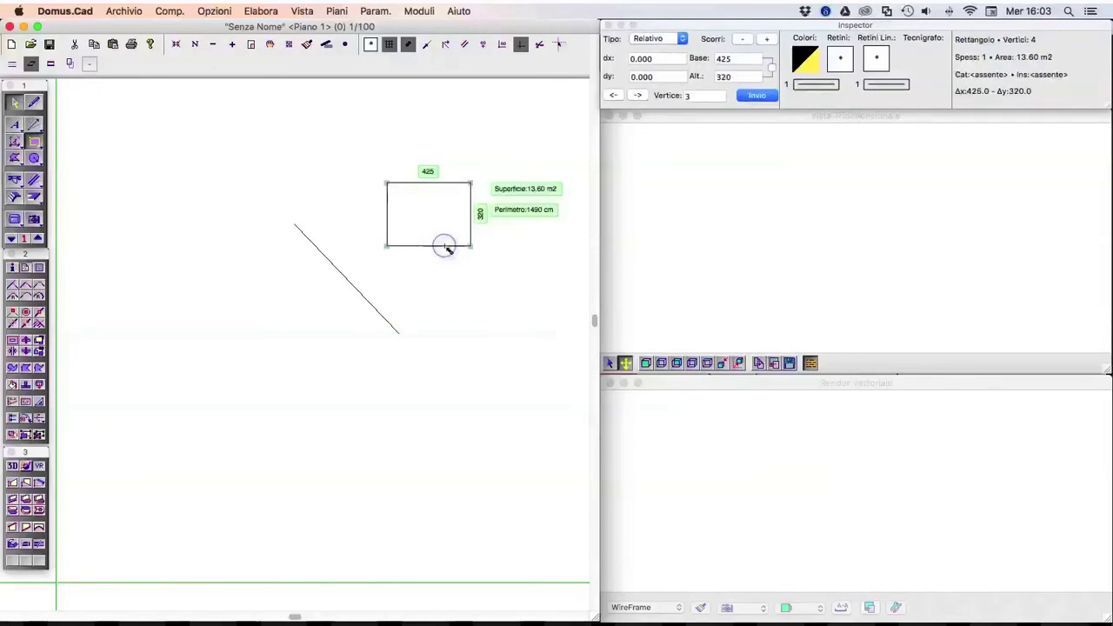
right_click(446, 249)
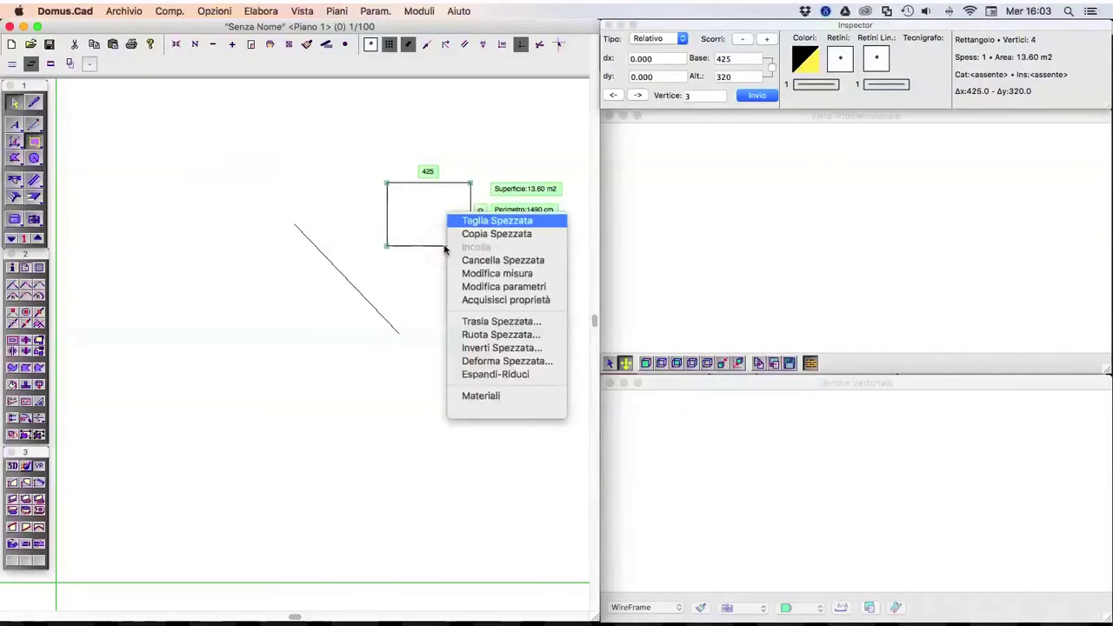
left_click(515, 274)
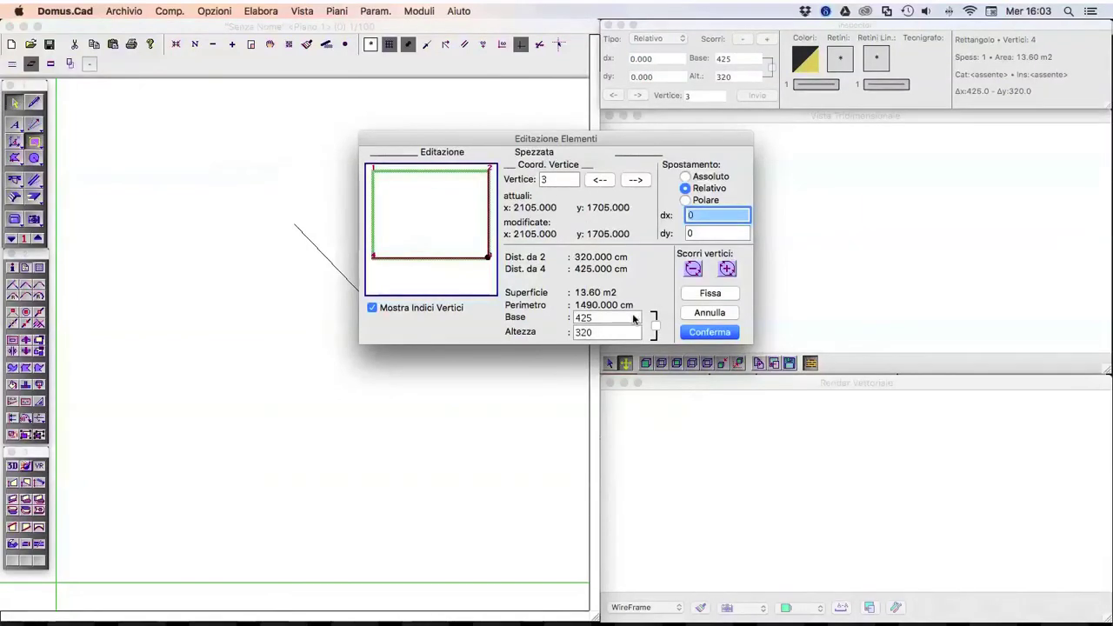
left_click(719, 315)
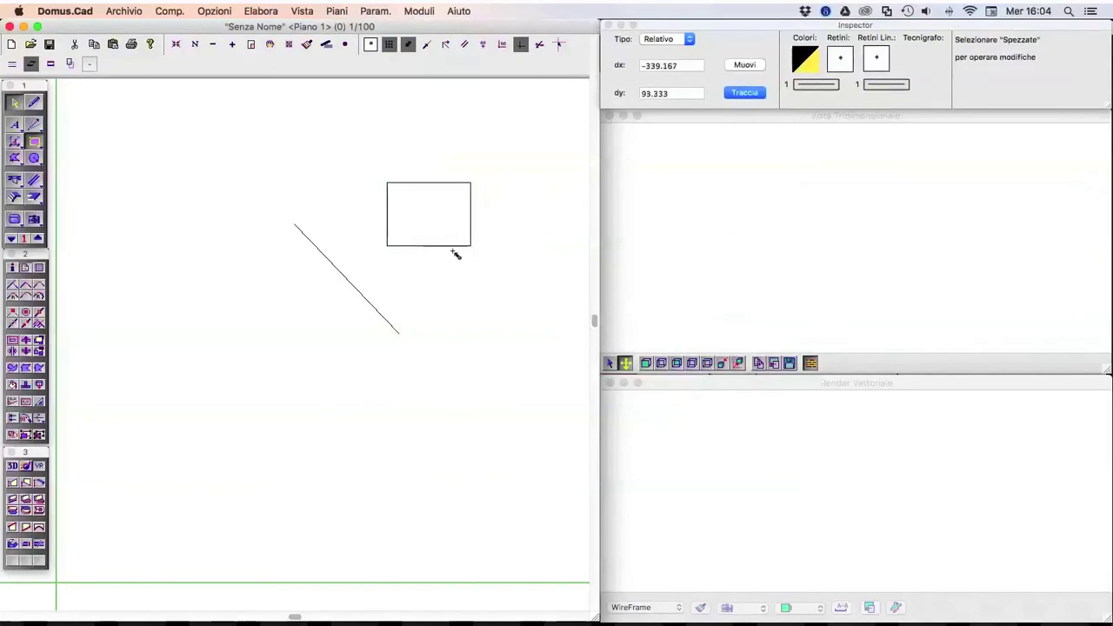
left_click(454, 247)
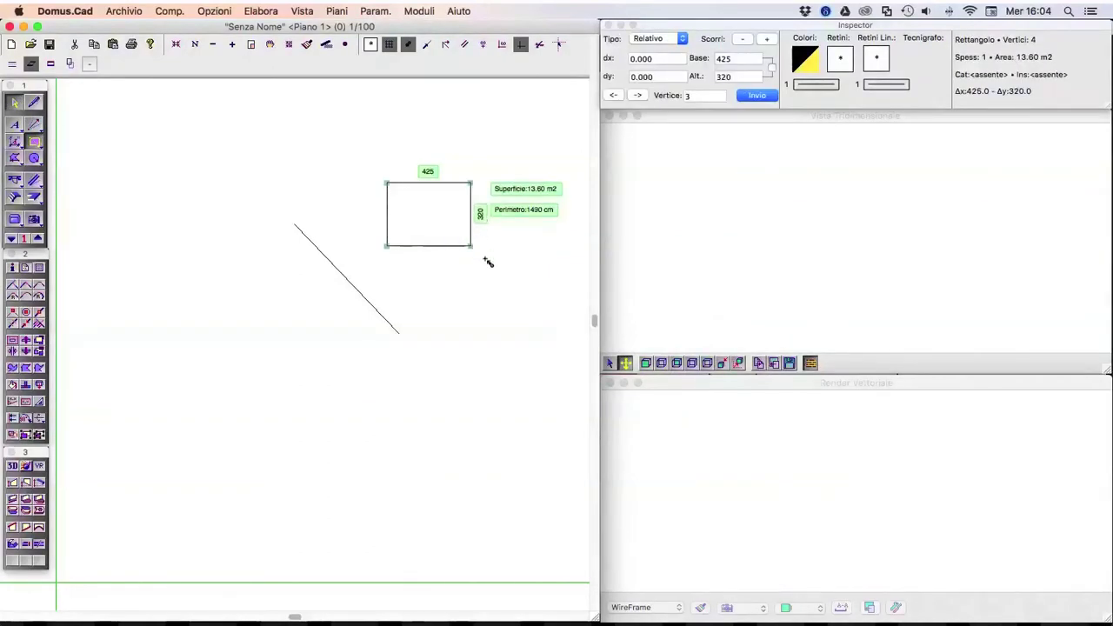
left_click(488, 262)
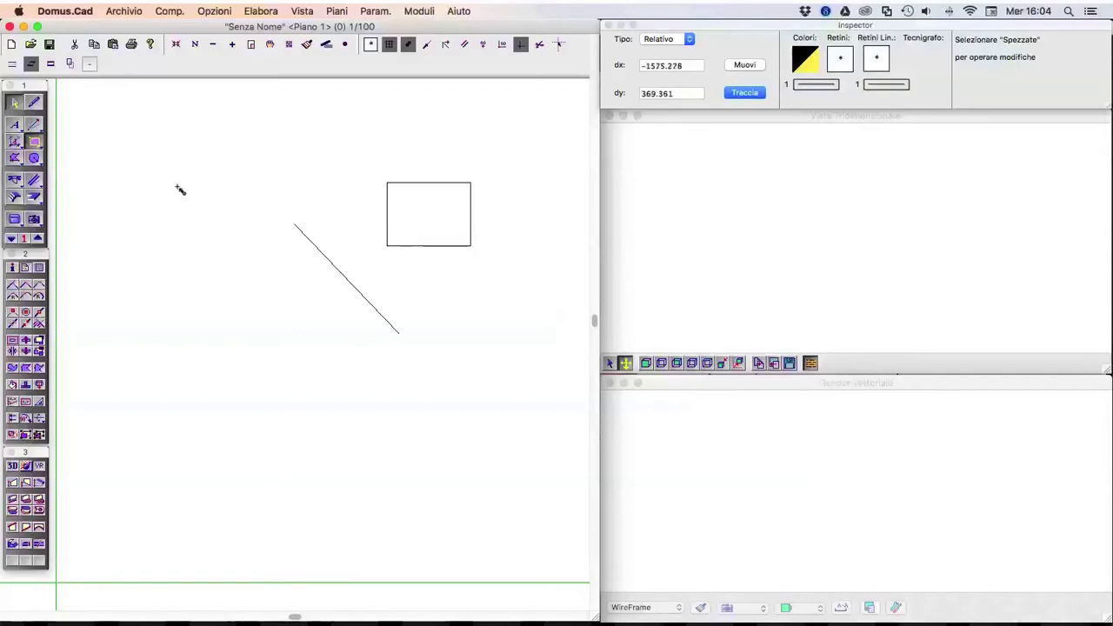
Step: Pick the wall tool and draw the top wall plus a wall down from its left end
left_click(36, 103)
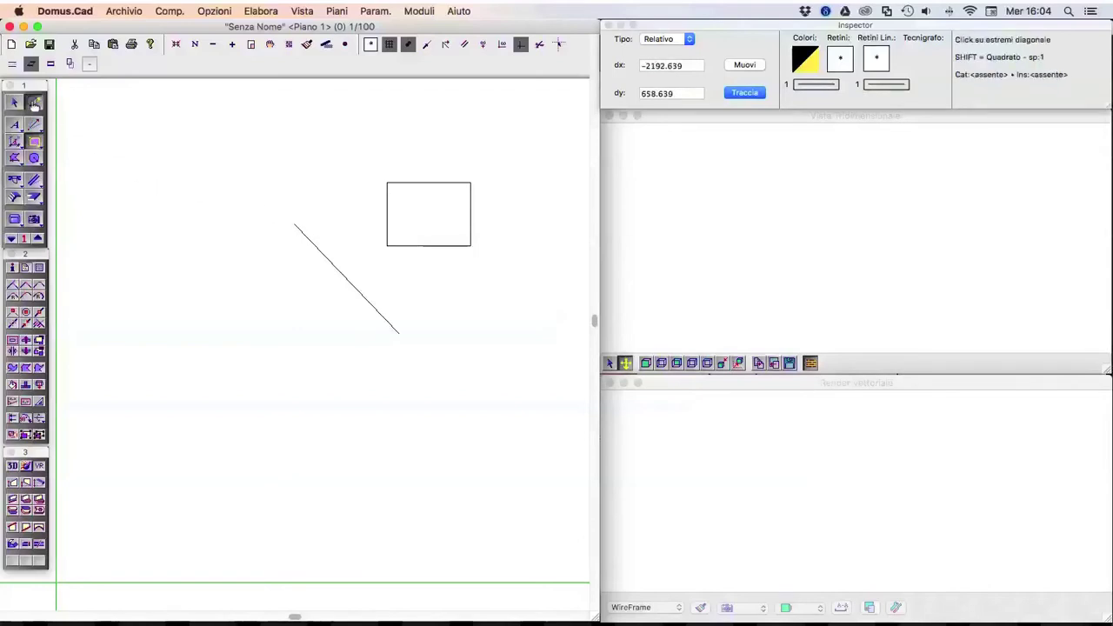
left_click(35, 180)
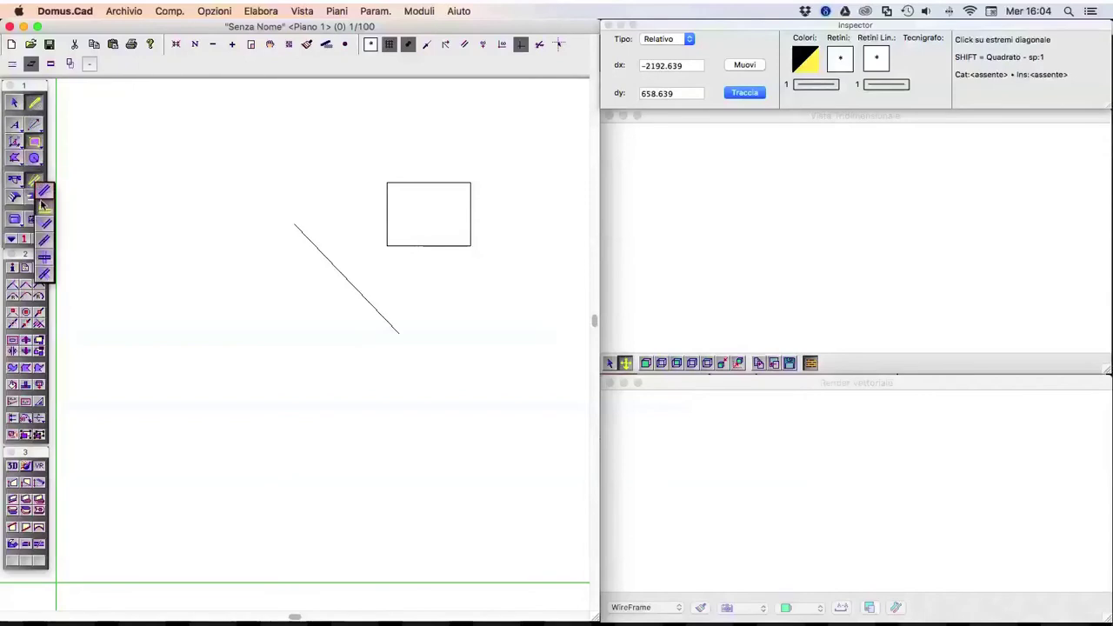
left_click(44, 206)
left_click(174, 380)
left_click(468, 378)
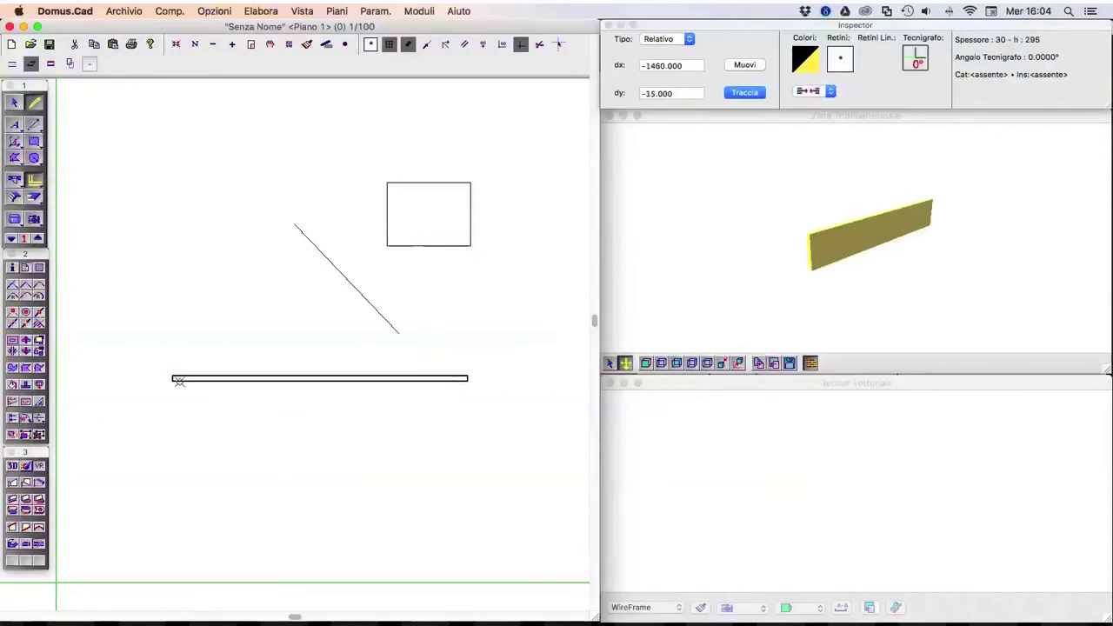
left_click(172, 502)
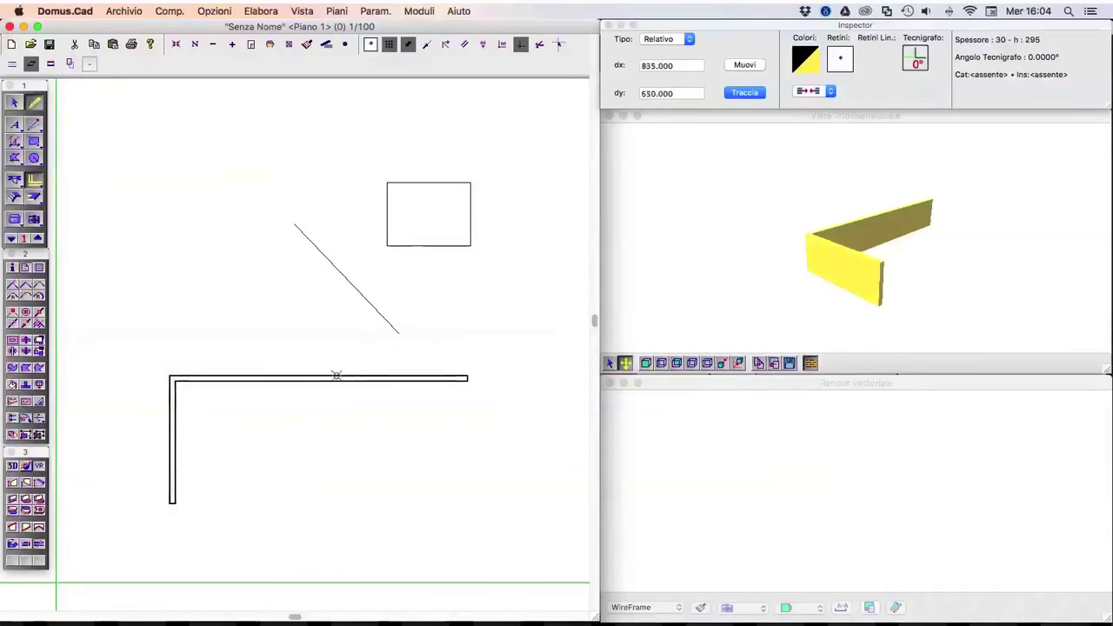
Step: Add a middle wall downward and a wall rising from the right end, then open Porte e Finestre settings
left_click(336, 380)
left_click(335, 496)
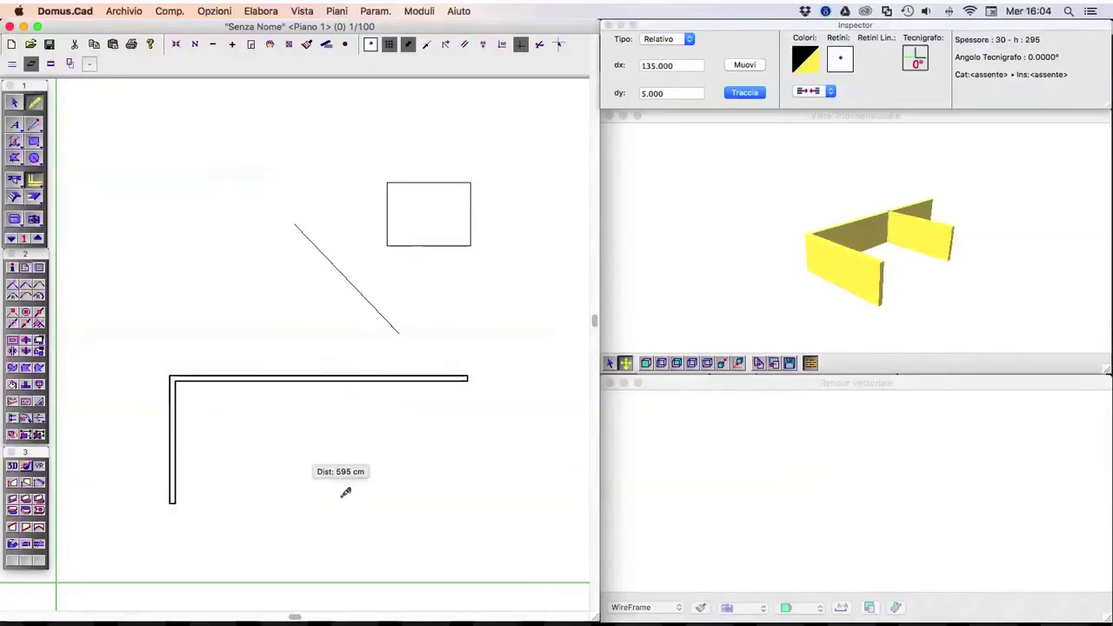
left_click(467, 378)
left_click(468, 296)
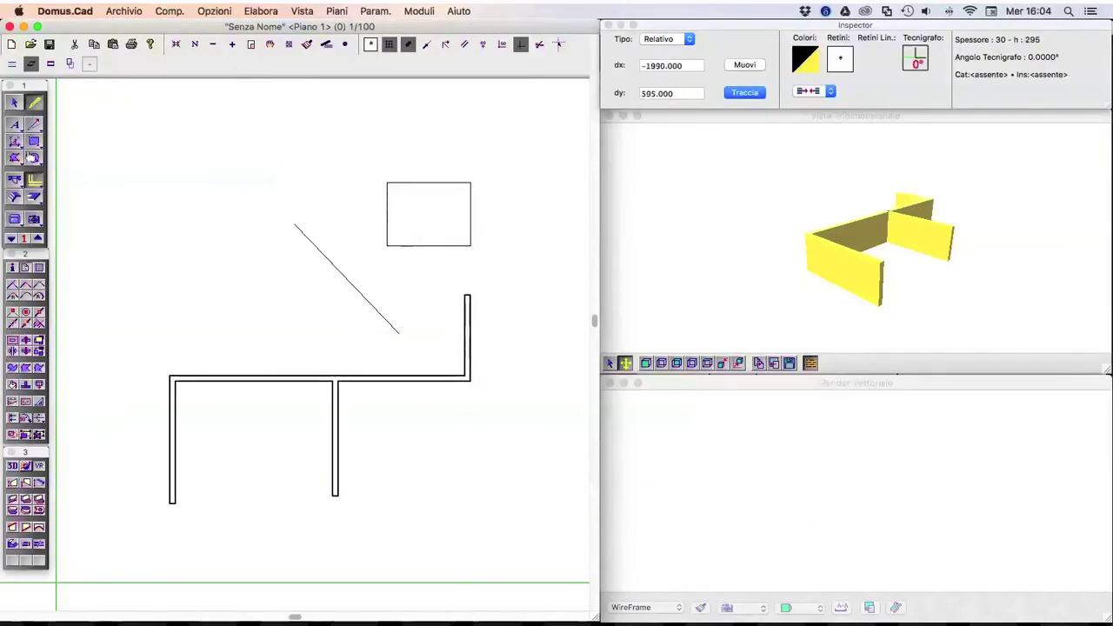
left_click(18, 183)
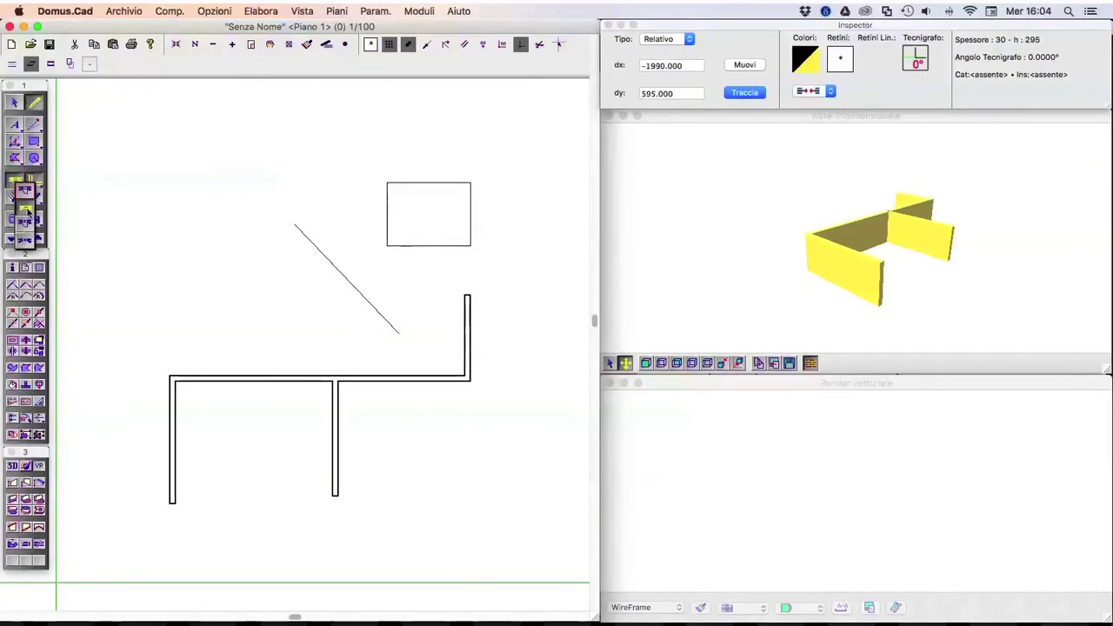
left_click(17, 185)
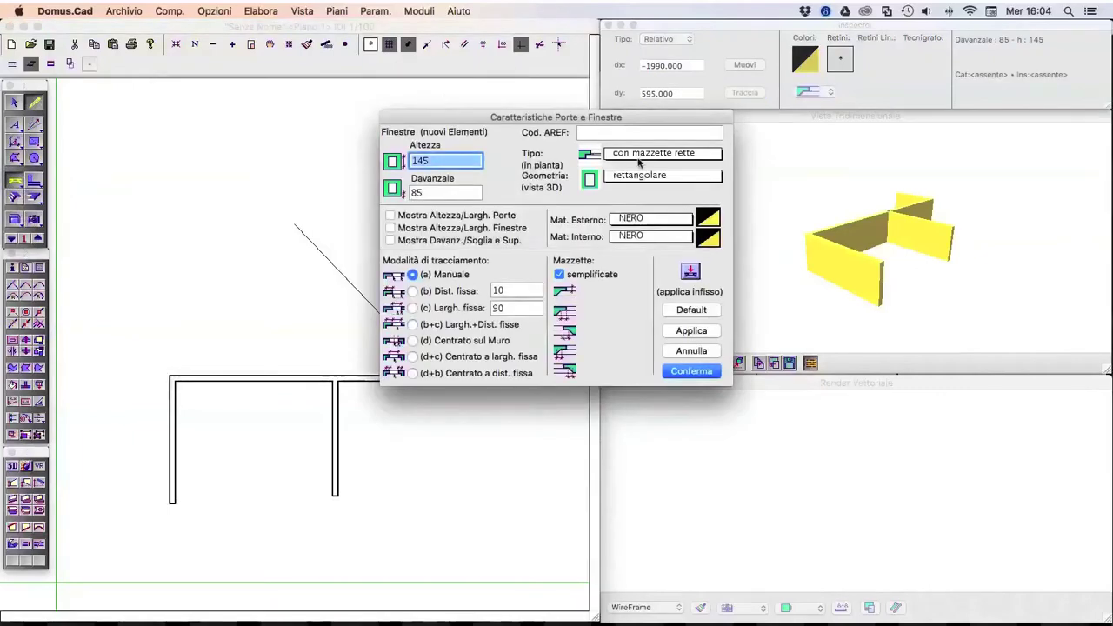
Step: Keep rettangolare and con mazzette rette, set exterior and interior materials to Vetro, and confirm
left_click(665, 180)
left_click(665, 183)
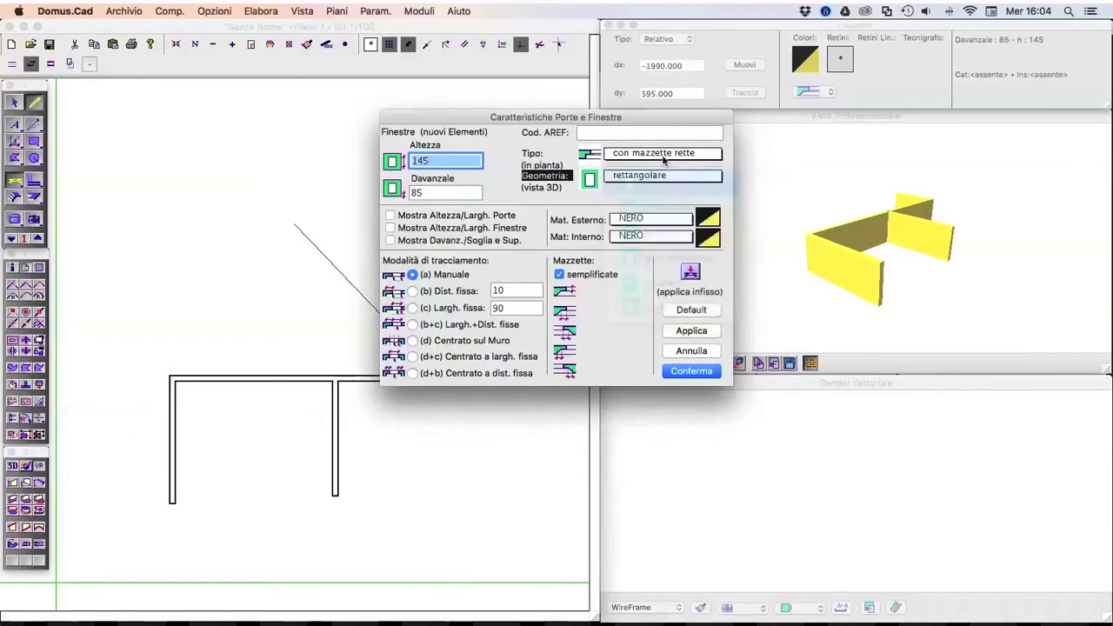
left_click(665, 154)
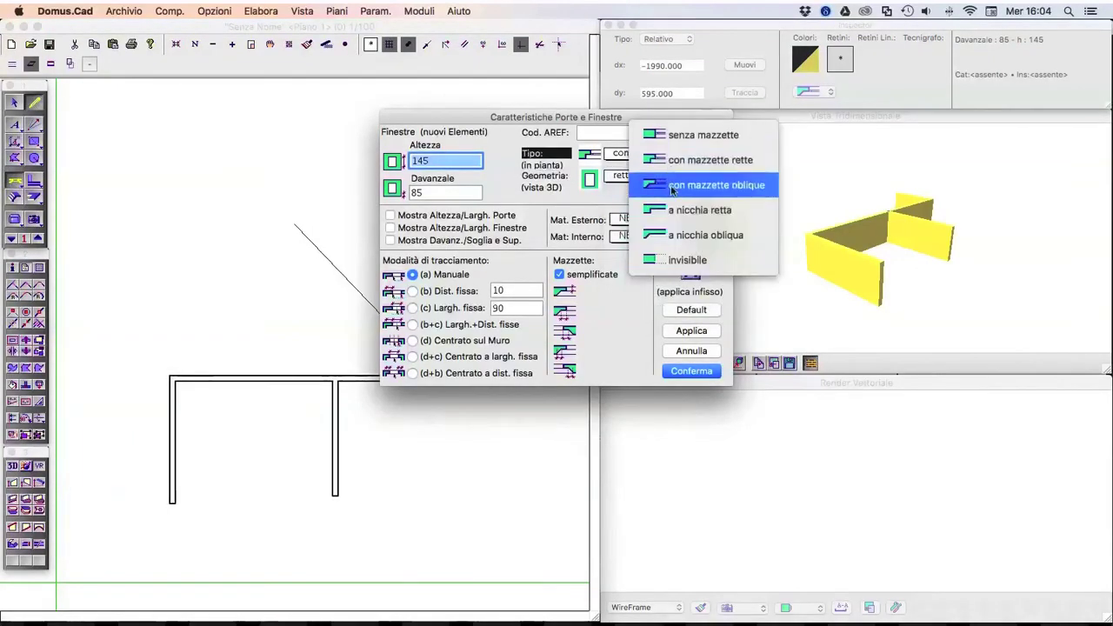
left_click(666, 165)
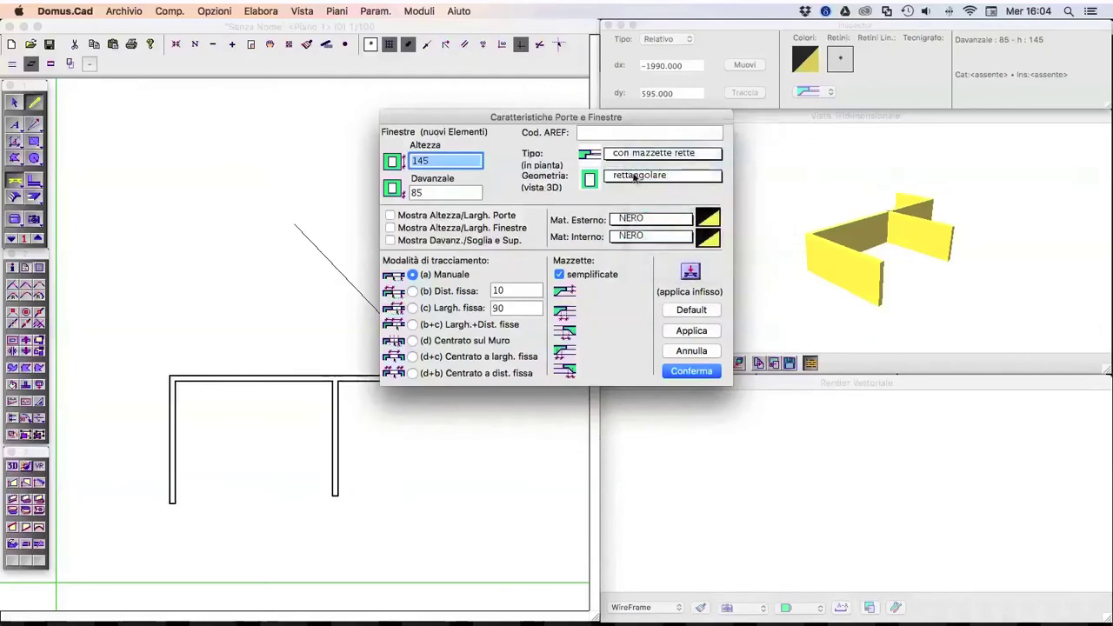
left_click(641, 219)
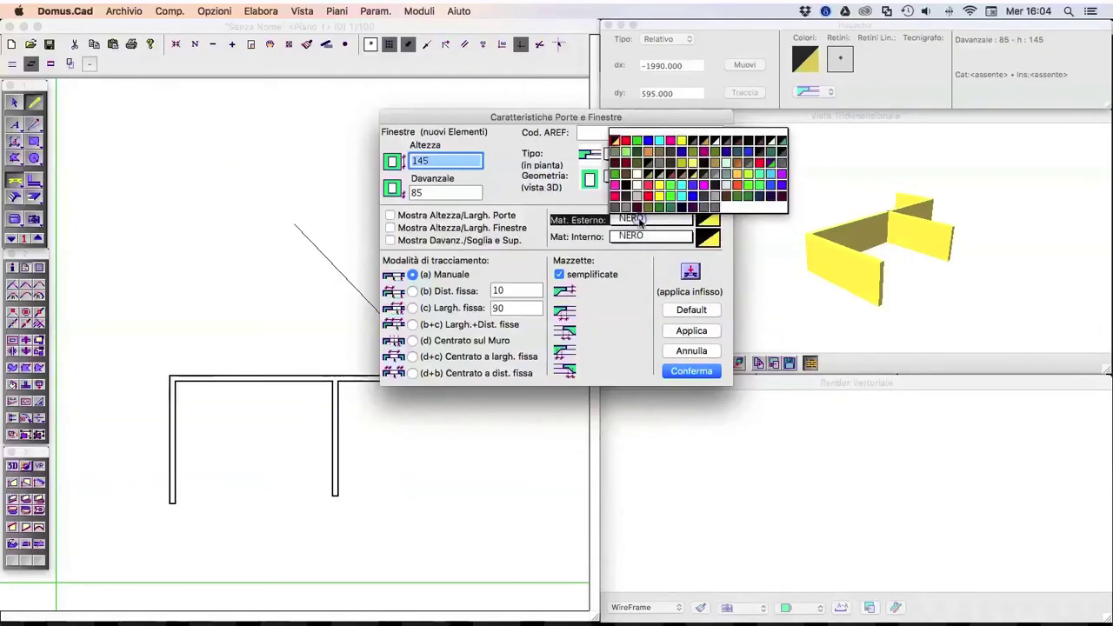
left_click(780, 139)
left_click_drag(709, 217, 713, 238)
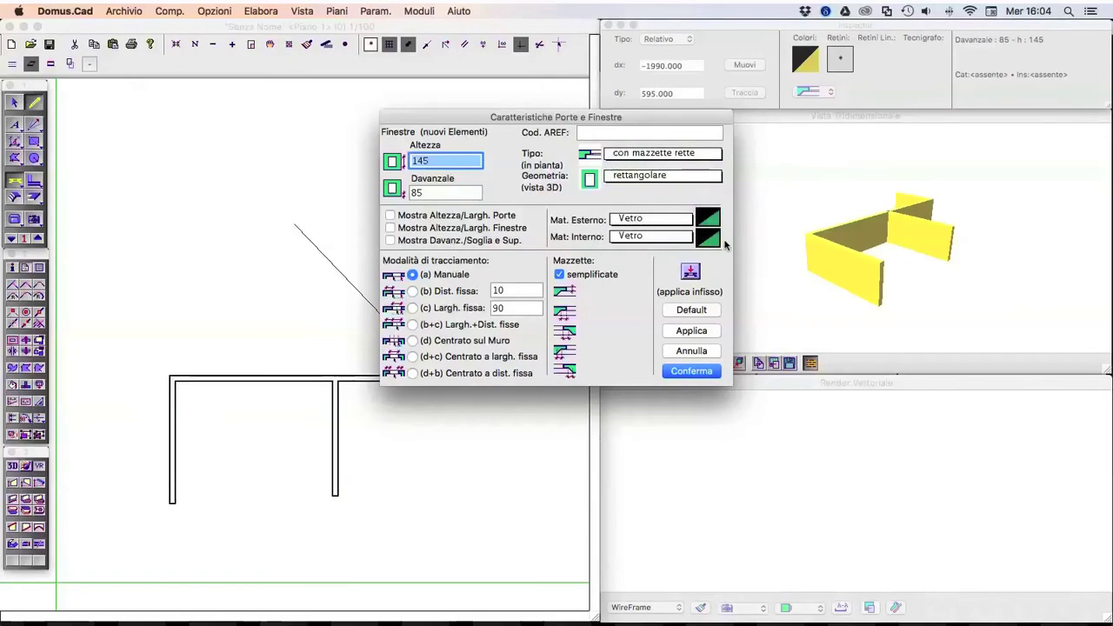
left_click(692, 372)
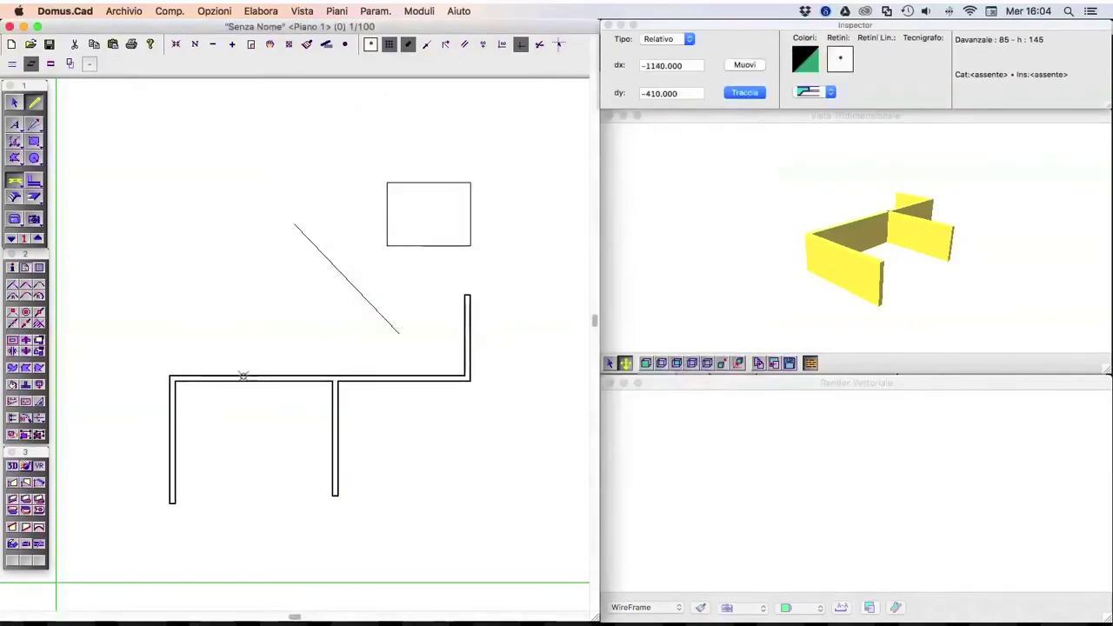
Step: Insert windows into the top wall and select the first one to view its 215 cm width
left_click(235, 378)
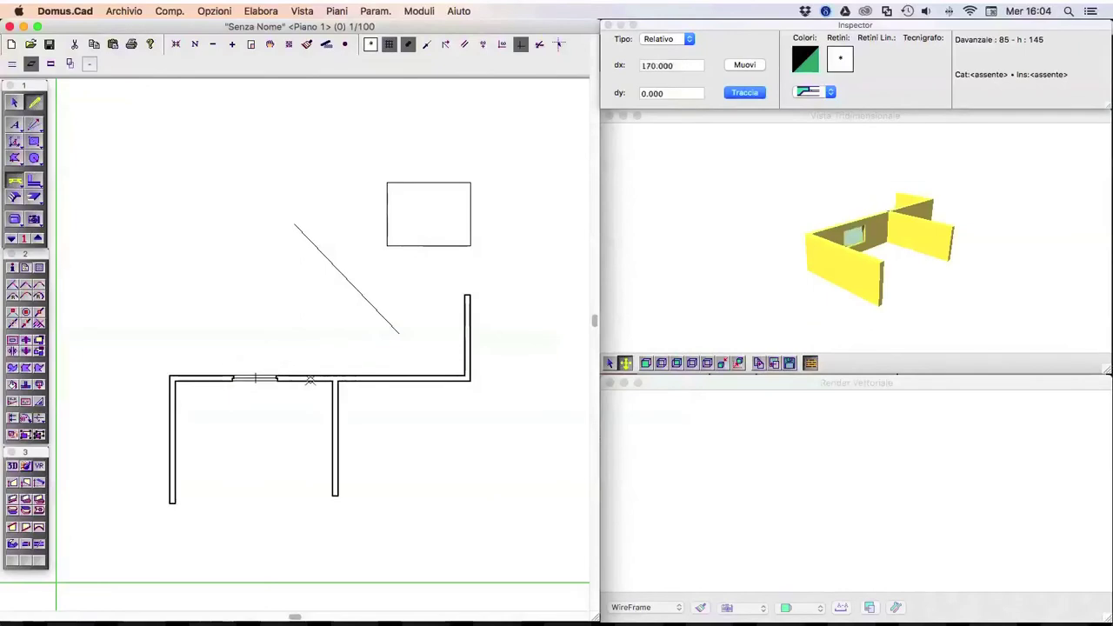
left_click(415, 380)
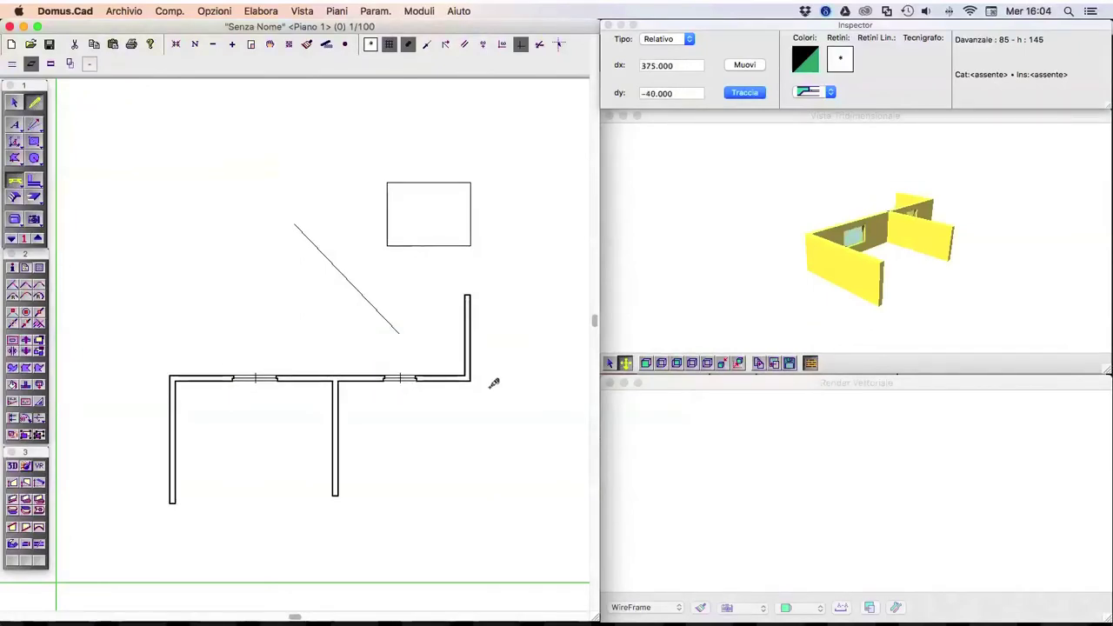
left_click(13, 103)
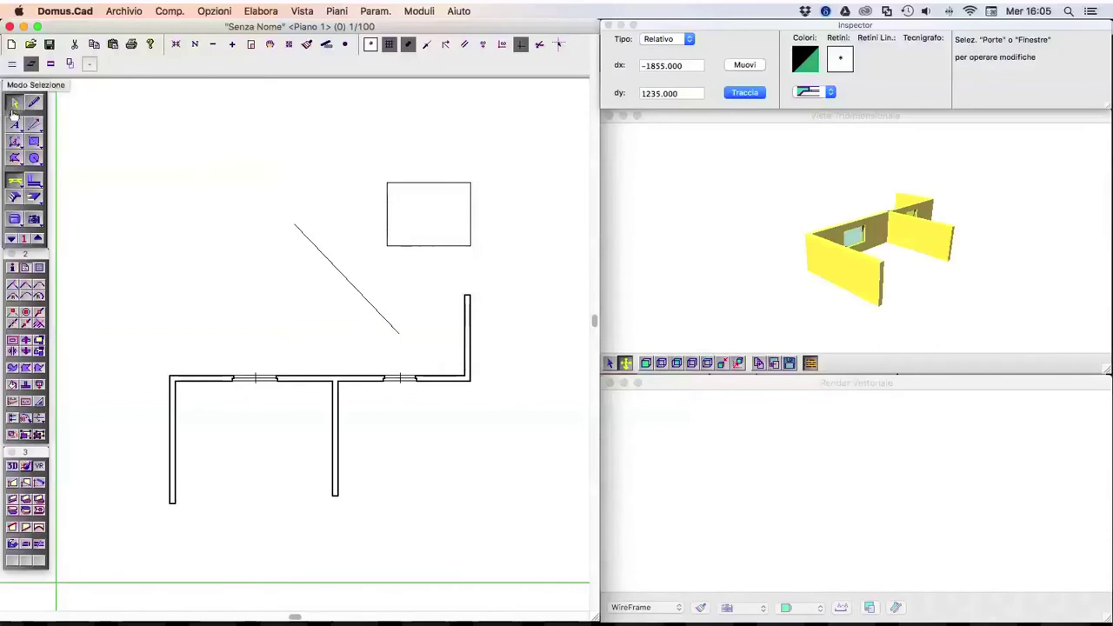
left_click(256, 381)
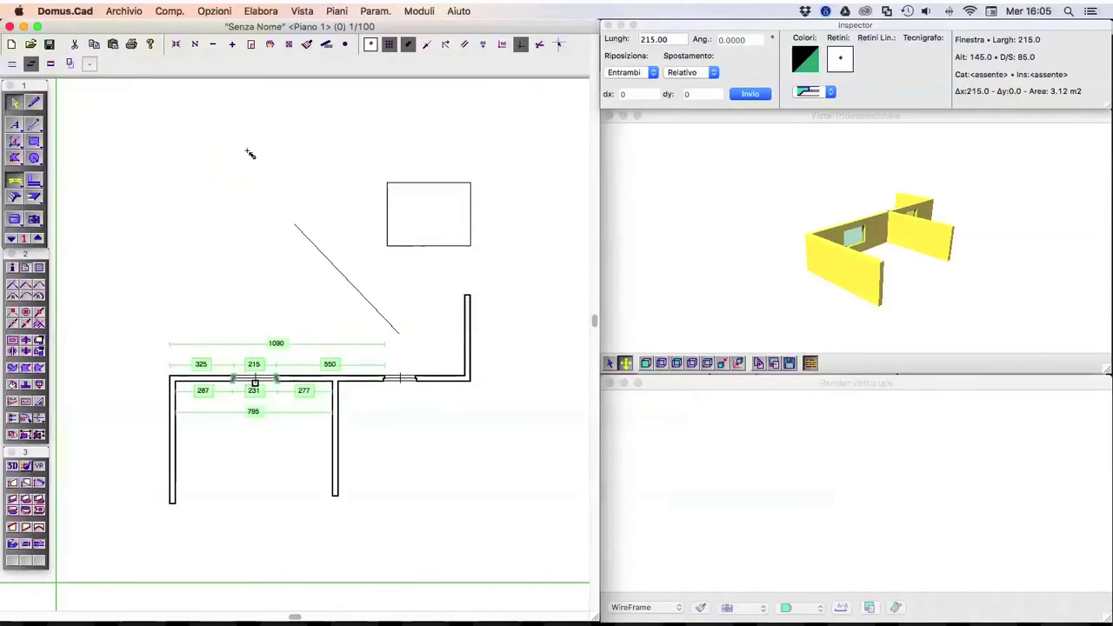
Step: Zoom into the walls and slide the window right to 227 cm from the wall's left end
left_click(251, 45)
left_click_drag(106, 306, 418, 468)
scroll(459, 476, "down", 4)
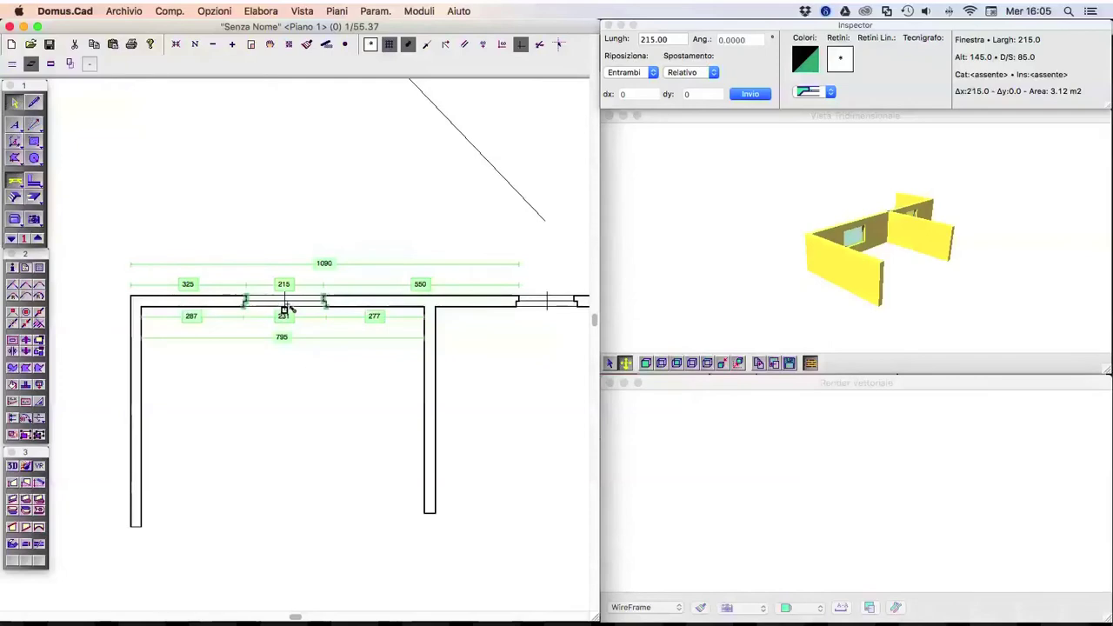
mouse_move(286, 310)
left_mouse_down()
mouse_move(309, 311)
mouse_move(242, 310)
mouse_move(366, 309)
mouse_move(250, 311)
left_mouse_up()
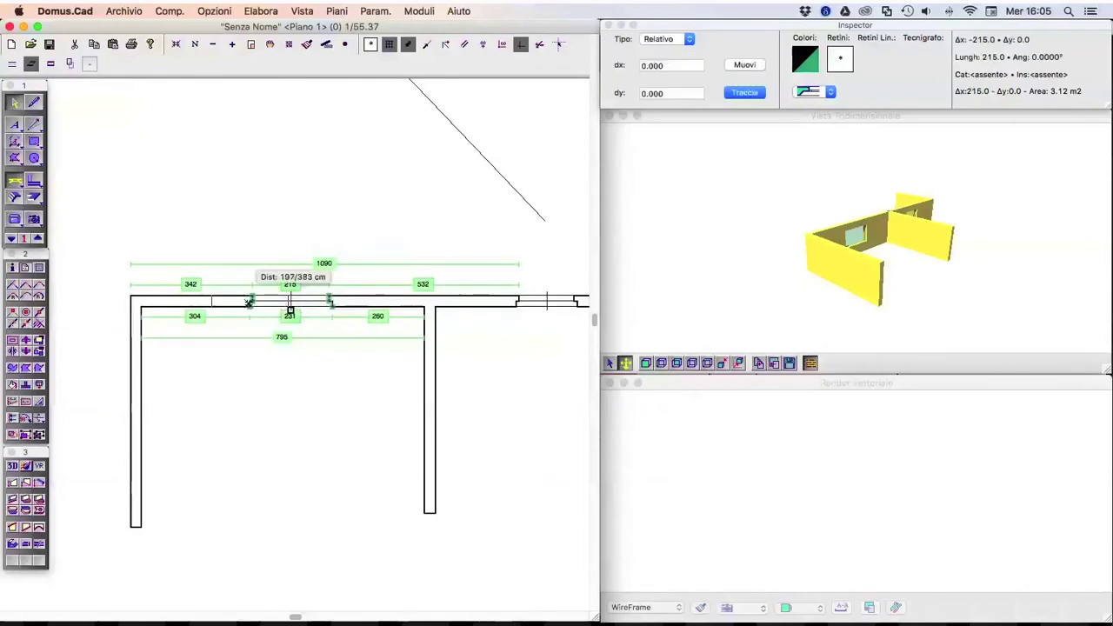
left_click(266, 364)
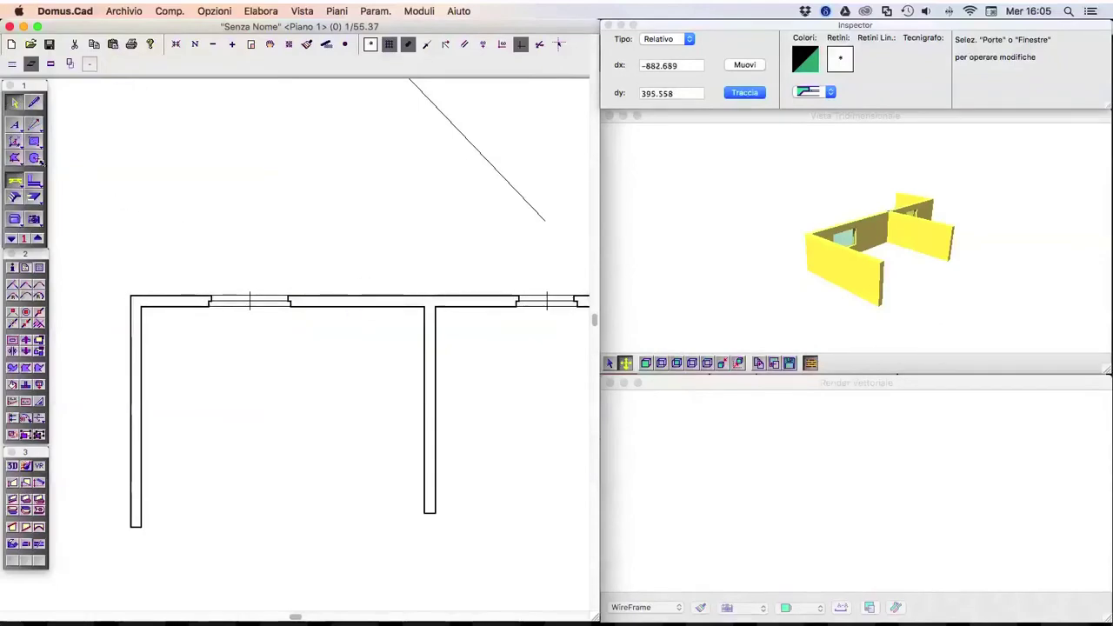
Step: Select a top wall segment and view its Caratteristiche Muri properties without changing them
left_click(34, 181)
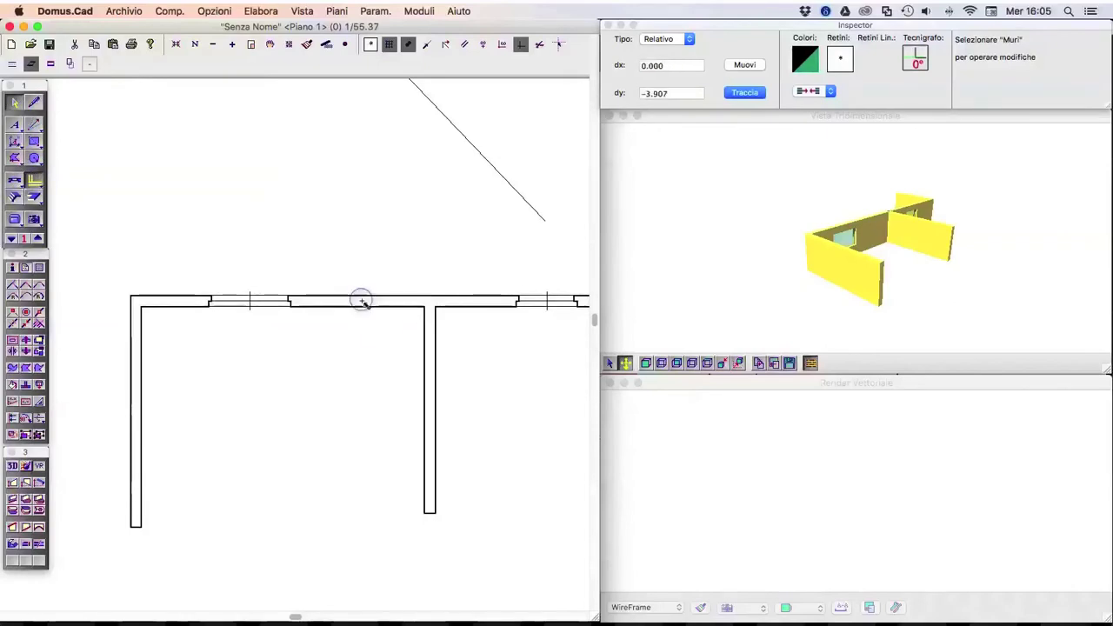
left_click(375, 302)
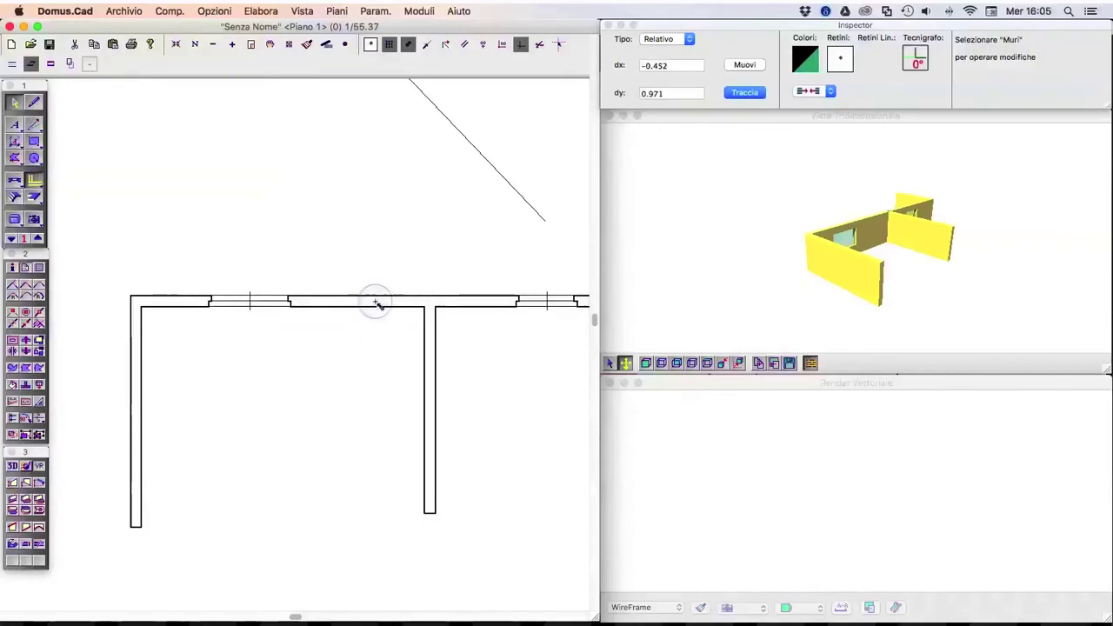
left_click(213, 227)
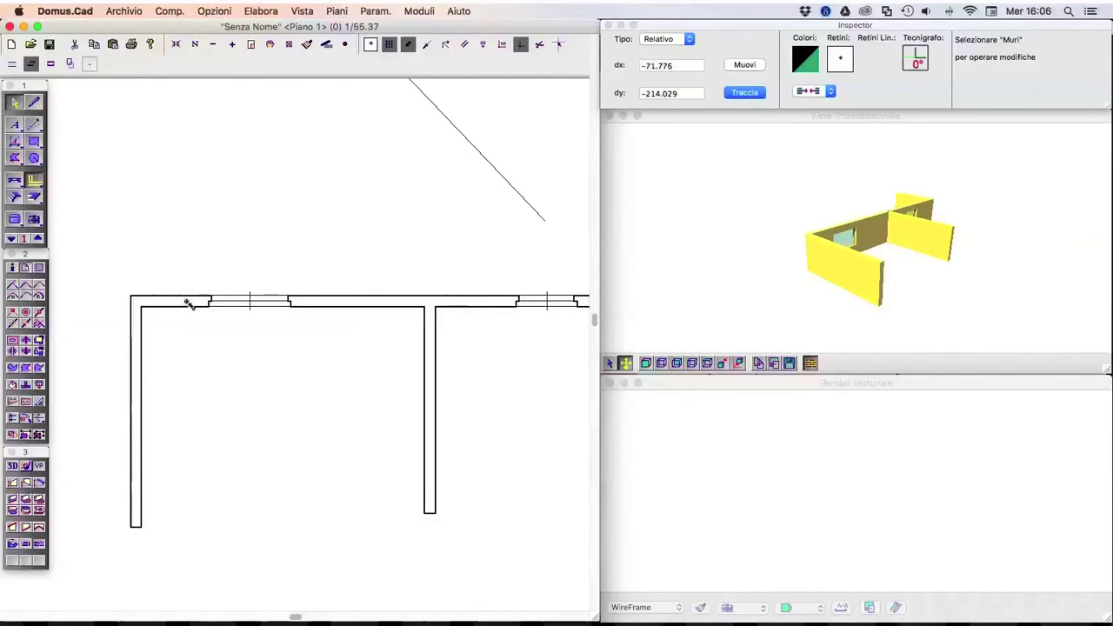
left_click(371, 304)
double_click(372, 304)
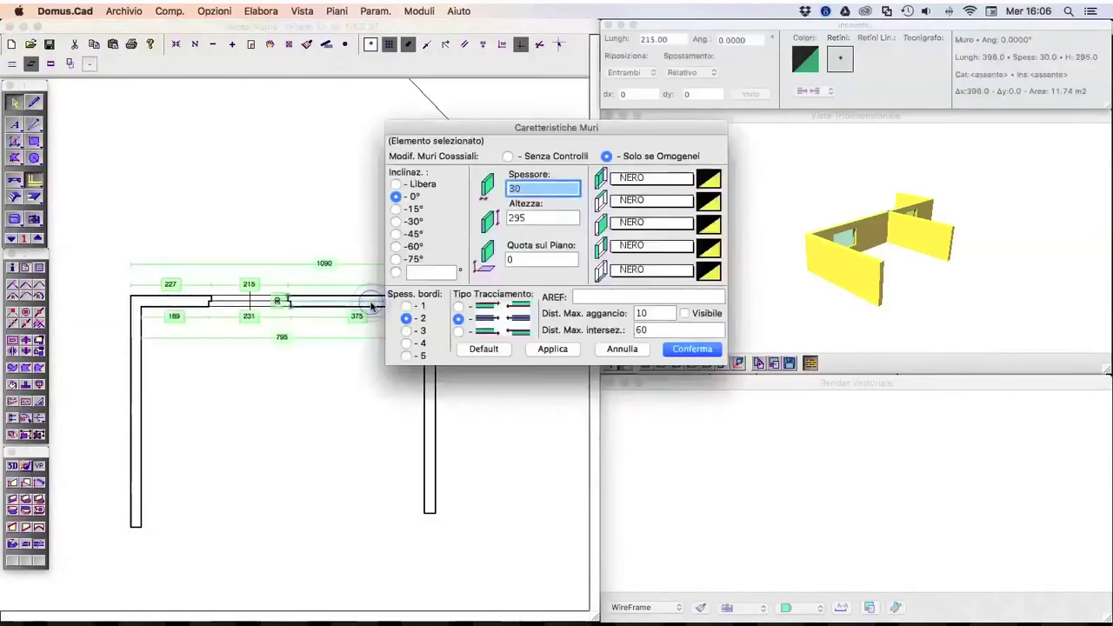
left_click(622, 346)
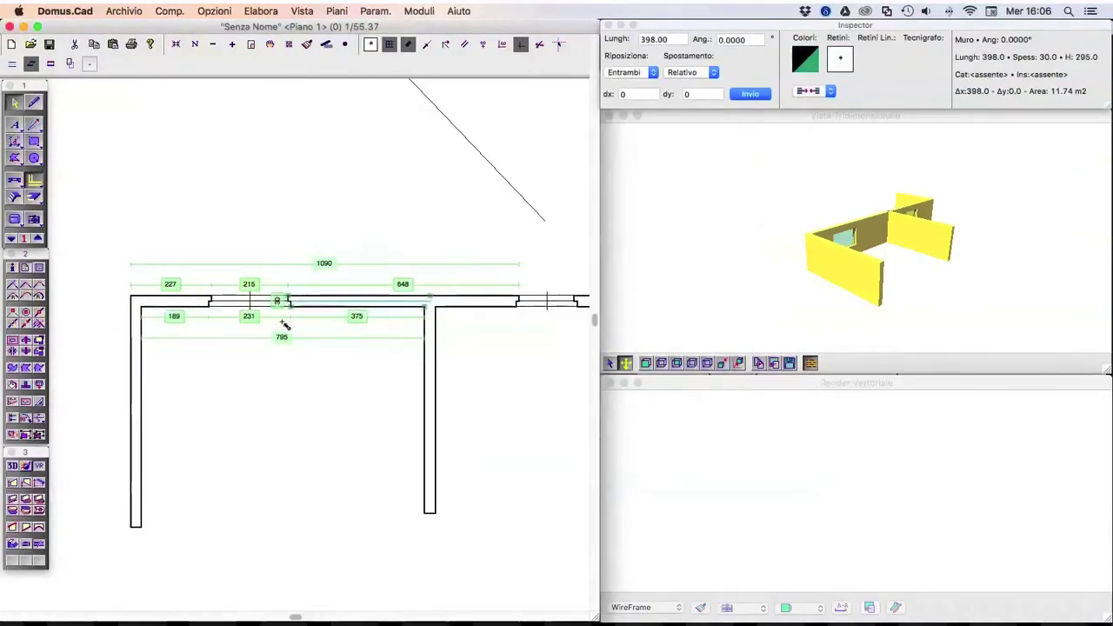
Step: Select the 250 cm top segment, the lower vertical wall and the 425 cm right vertical wall
left_click(492, 303)
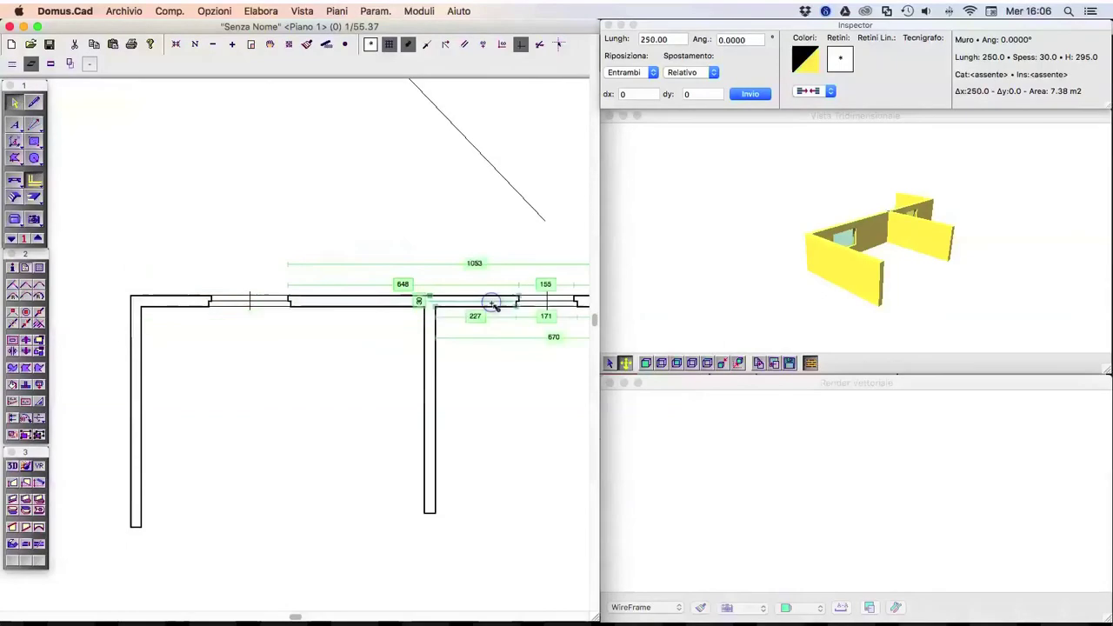
scroll(502, 380, "right", 5)
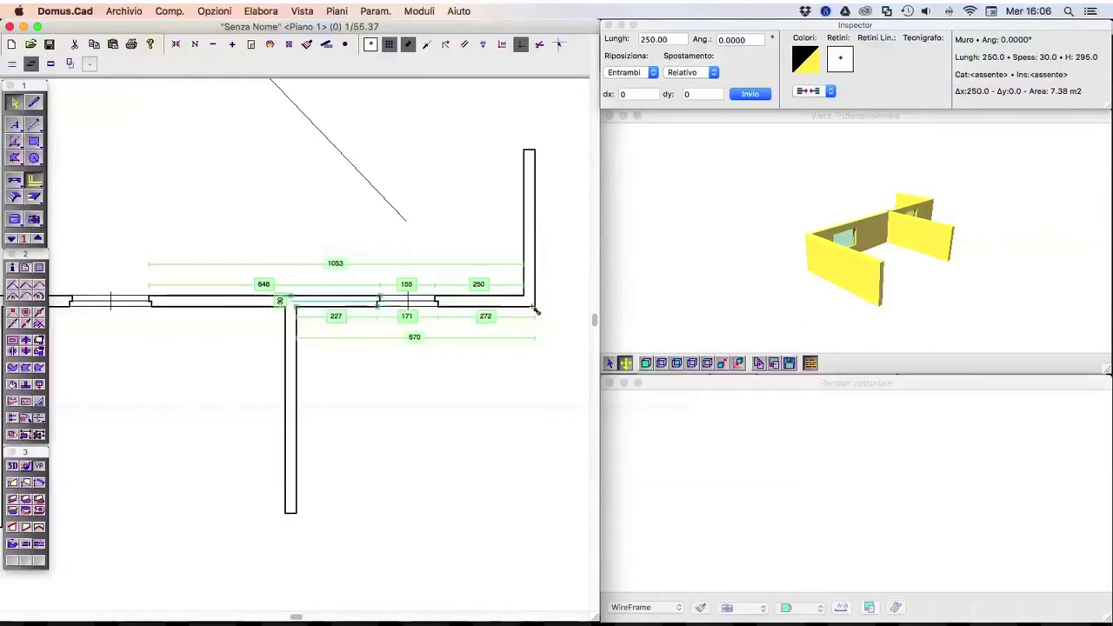
left_click(292, 407)
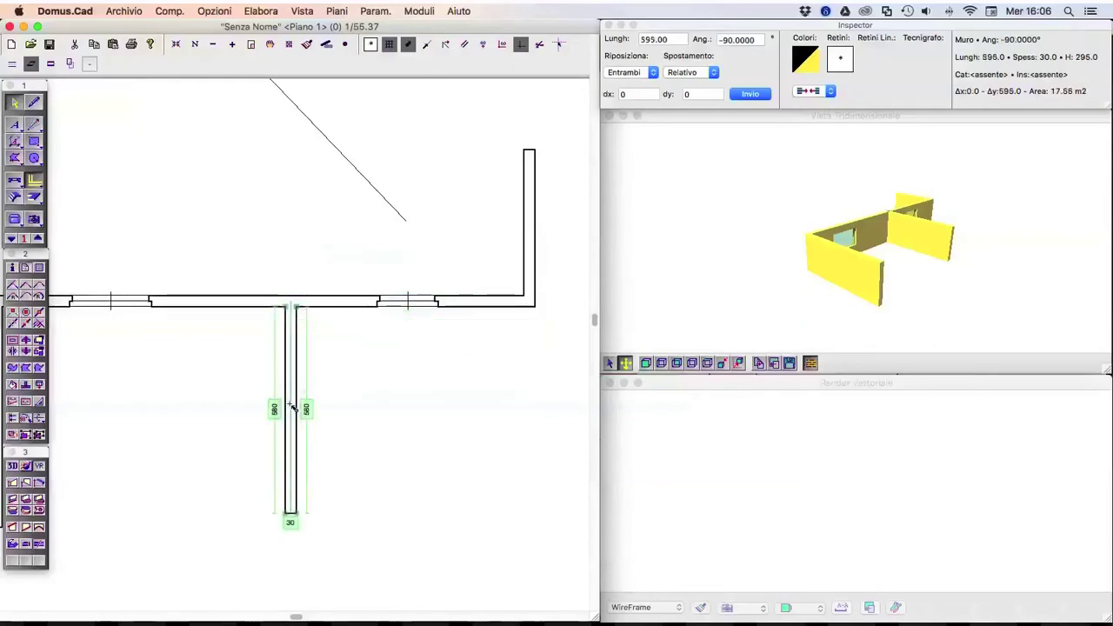
left_click(529, 224)
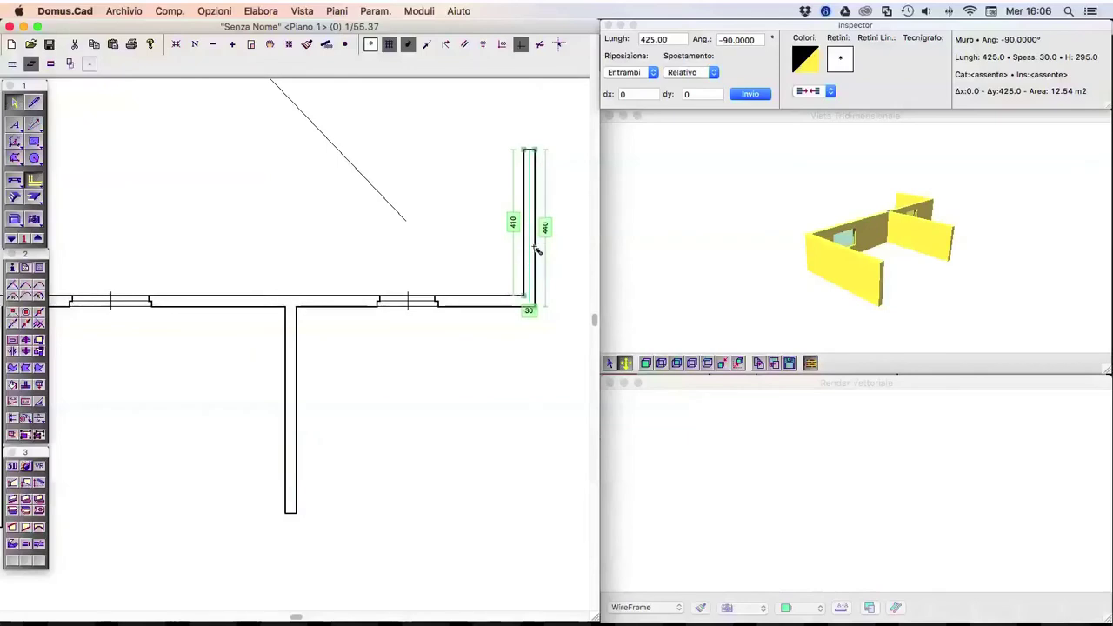
Step: Zoom into the right corner to check the wall join, then zoom back out
scroll(536, 250, "down", 3)
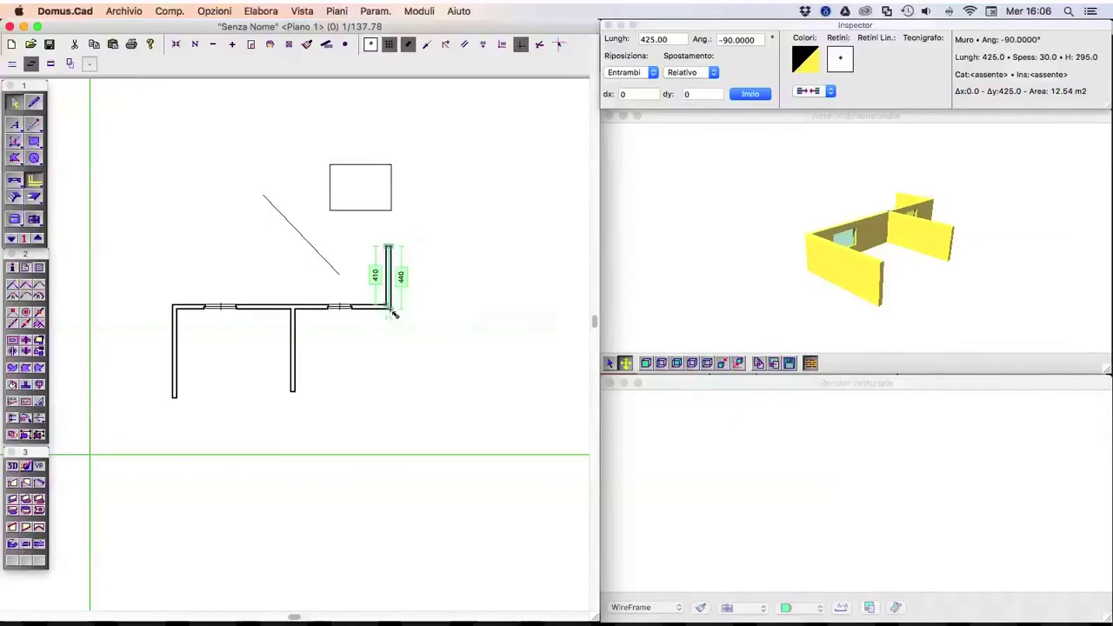
scroll(387, 314, "down", 2)
scroll(386, 318, "up", 1)
scroll(386, 316, "up", 1)
scroll(406, 306, "up", 2)
scroll(457, 316, "up", 1)
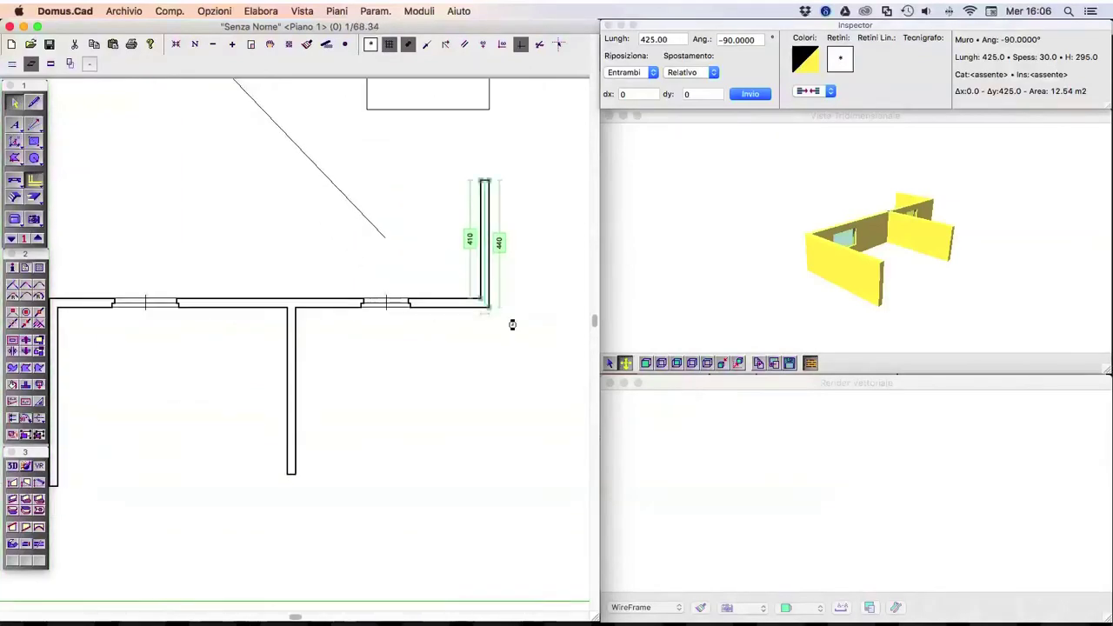
scroll(513, 321, "up", 2)
scroll(521, 326, "up", 1)
scroll(500, 329, "up", 1)
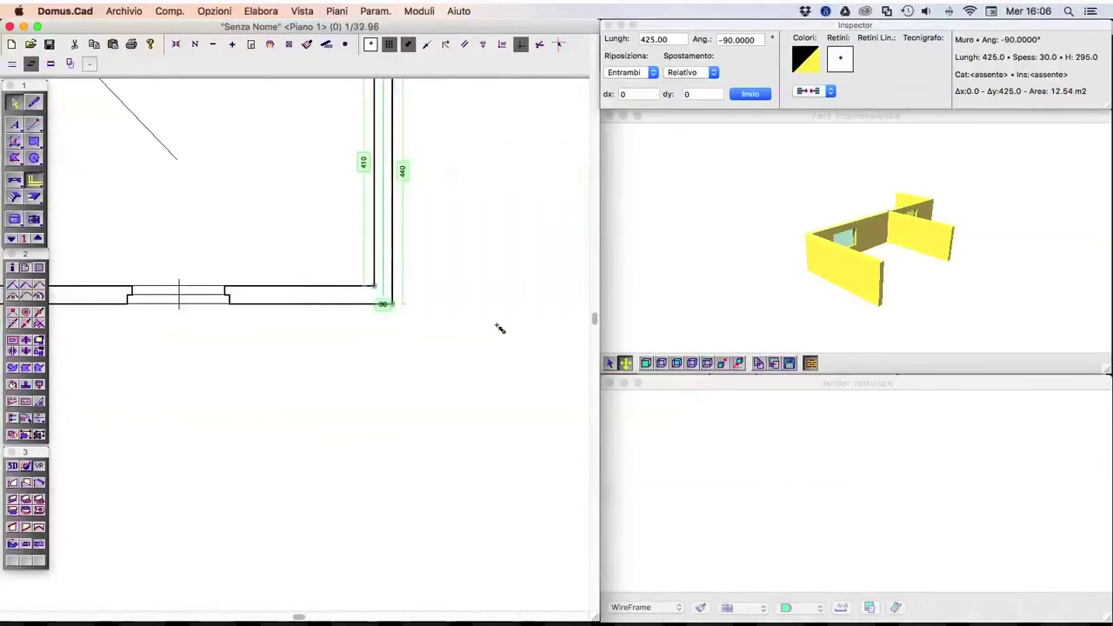
scroll(501, 329, "up", 1)
scroll(500, 329, "up", 1)
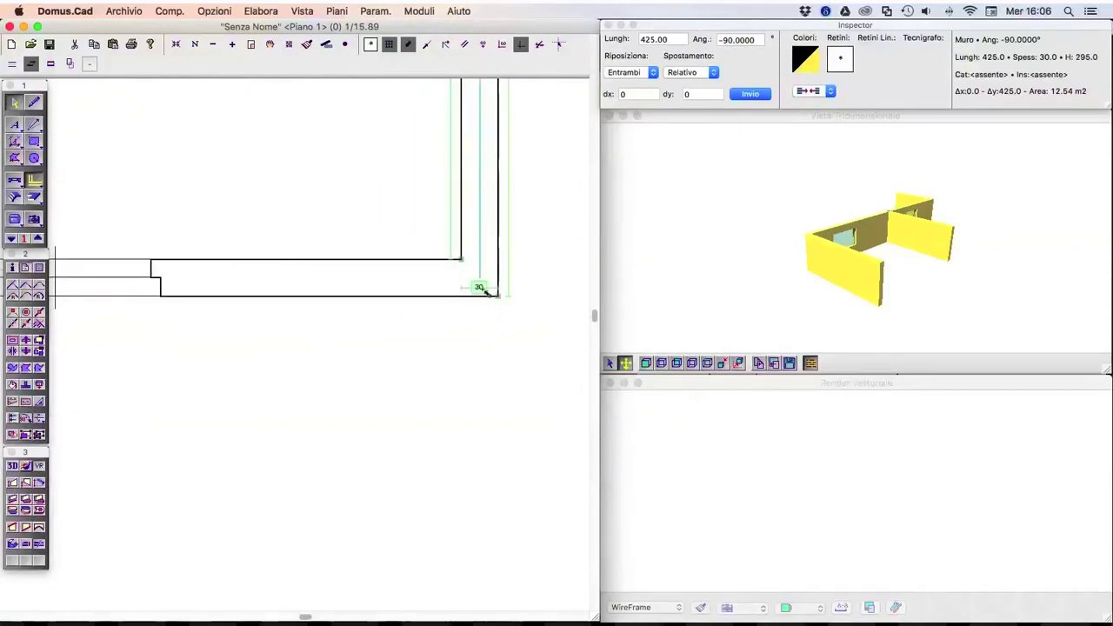
scroll(481, 290, "down", 1)
scroll(481, 290, "down", 2)
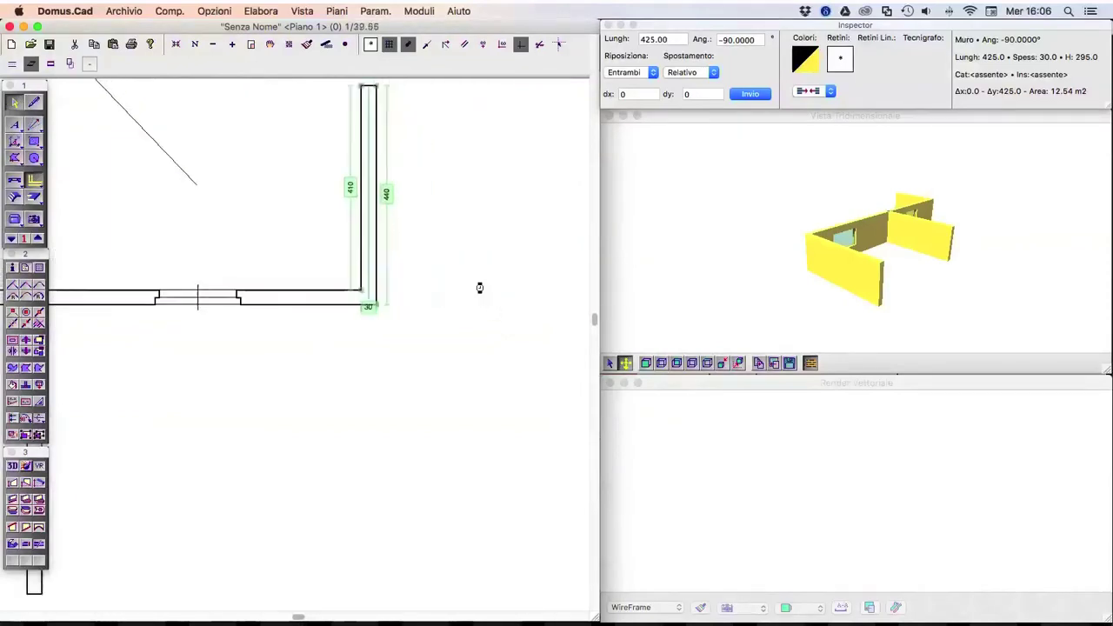
scroll(481, 289, "down", 1)
scroll(470, 293, "down", 2)
scroll(467, 293, "left", 4)
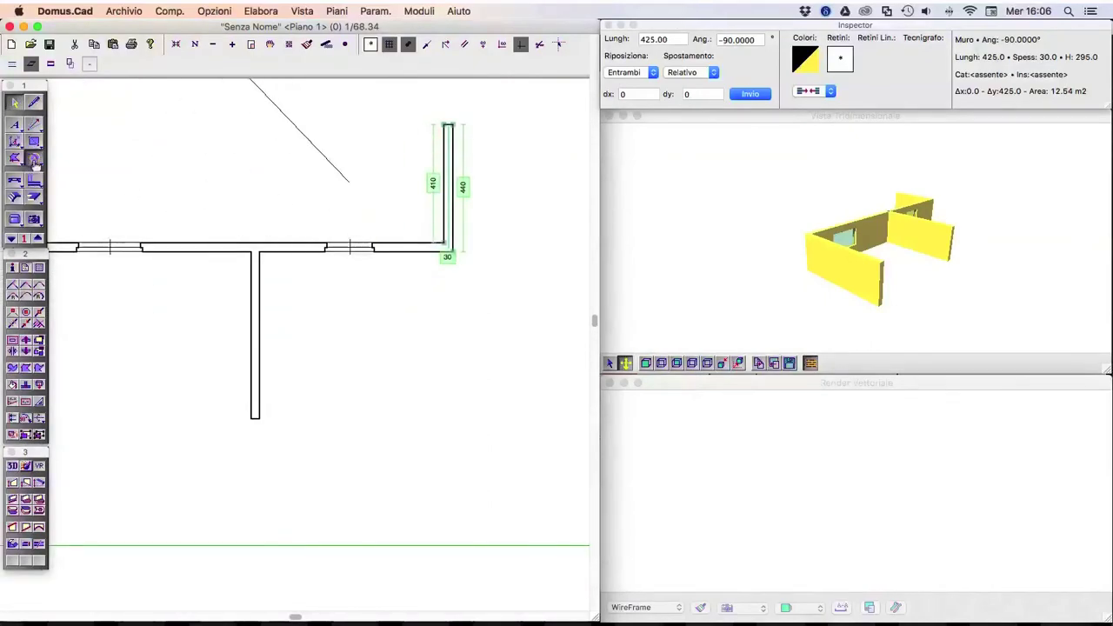
Step: Draw a 198 cm radius circle below the top wall's right window, then select and deselect it
left_click(34, 102)
left_click(384, 315)
left_click(433, 345)
left_click(14, 102)
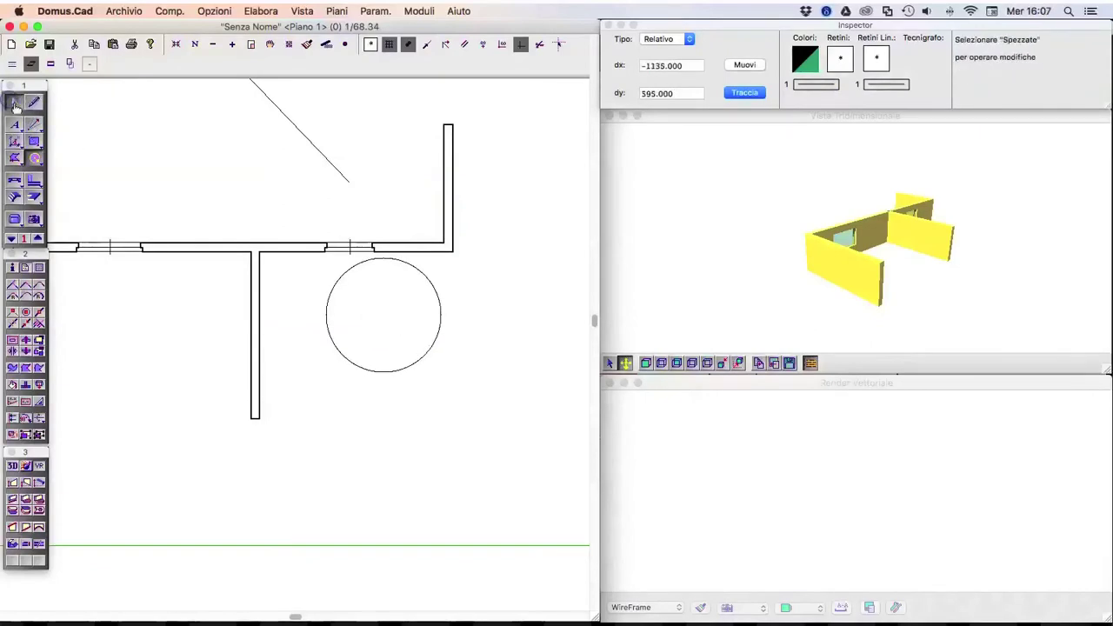
left_click(440, 305)
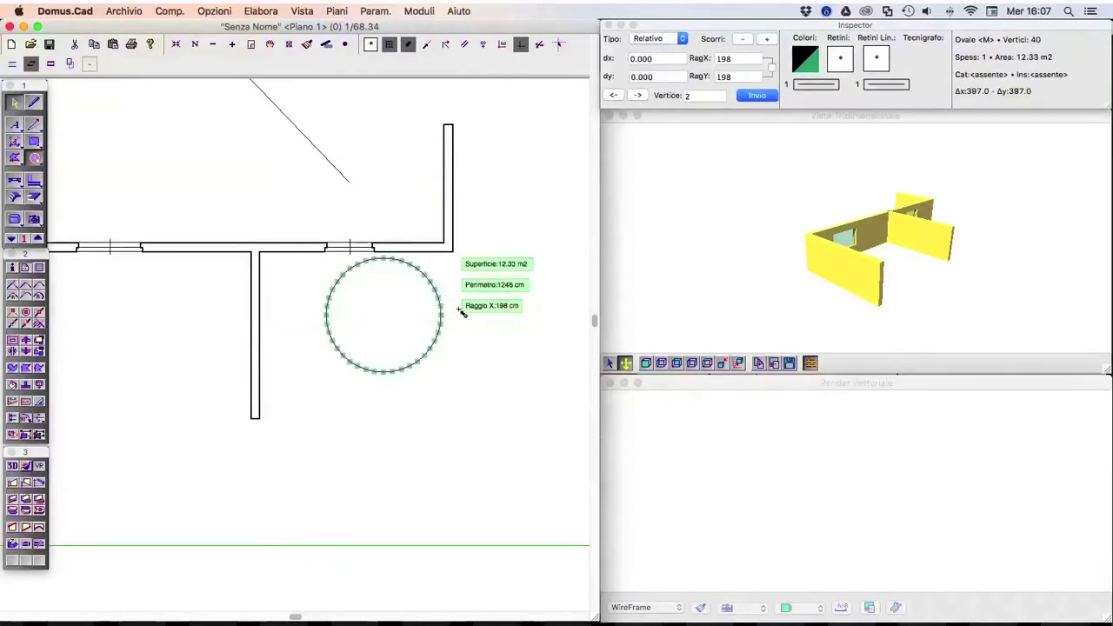
left_click(489, 348)
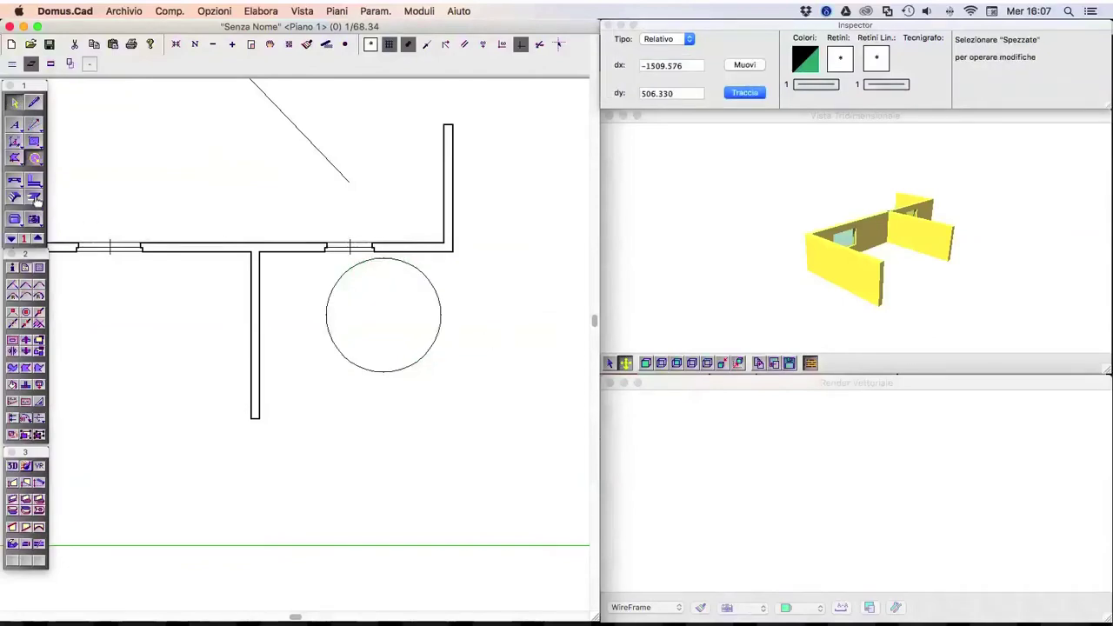
left_click_drag(36, 199, 43, 248)
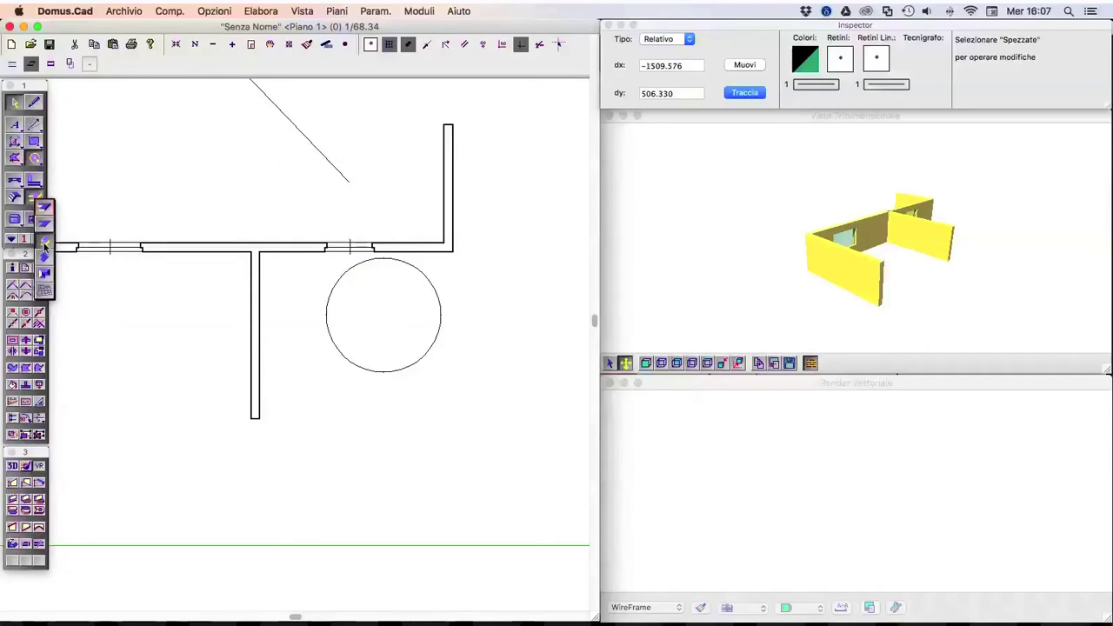
Step: Trace a seven-corner roof outline overlapping the circle and close it with Enter
left_click(45, 247)
left_click(292, 518)
left_click(292, 407)
left_click(382, 406)
left_click(382, 349)
left_click(522, 349)
left_click(521, 542)
left_click(383, 541)
key("Return")
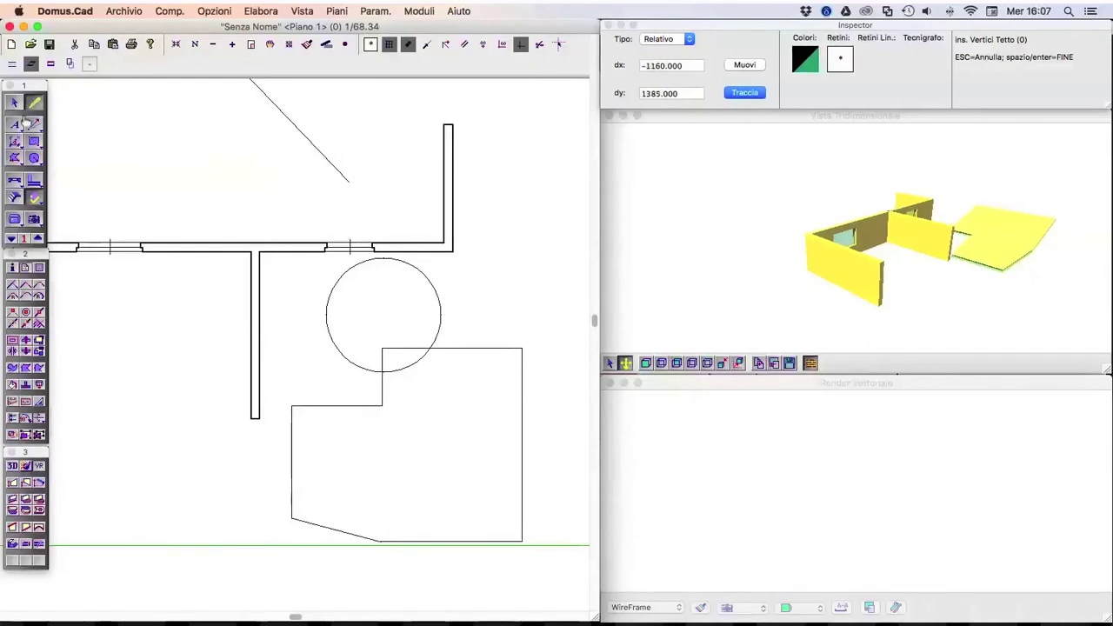
Step: Select the new roof to show its 25 cm thickness, 17° slope and 46.06 m2 area
left_click(14, 102)
left_click(494, 352)
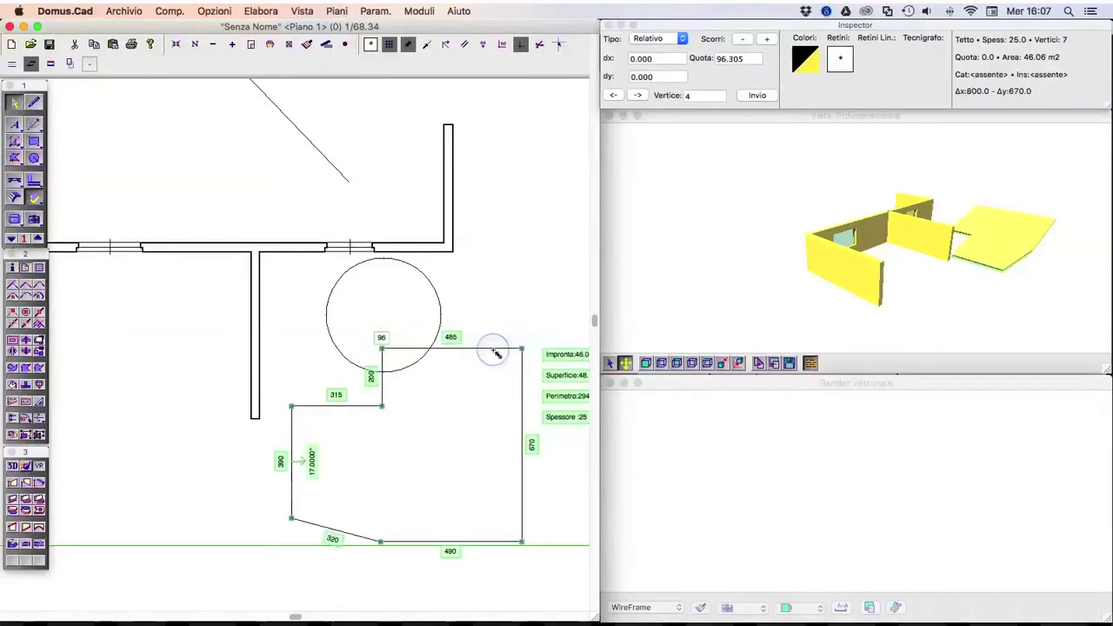
scroll(381, 450, "right", 1)
scroll(381, 449, "right", 2)
scroll(381, 449, "right", 2)
scroll(383, 449, "right", 2)
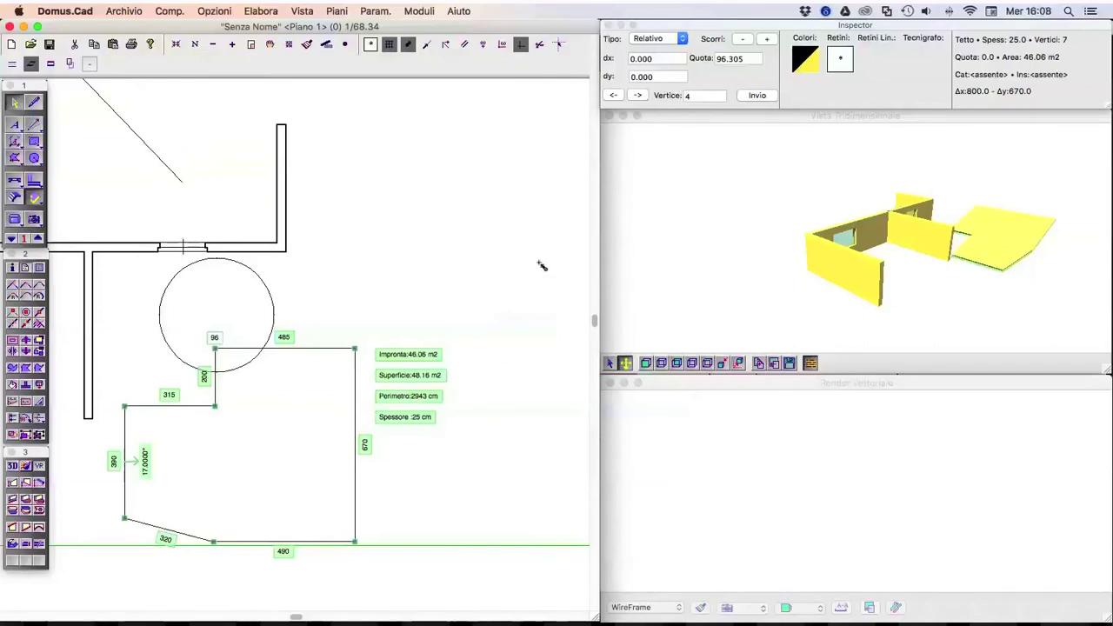
double_click(35, 197)
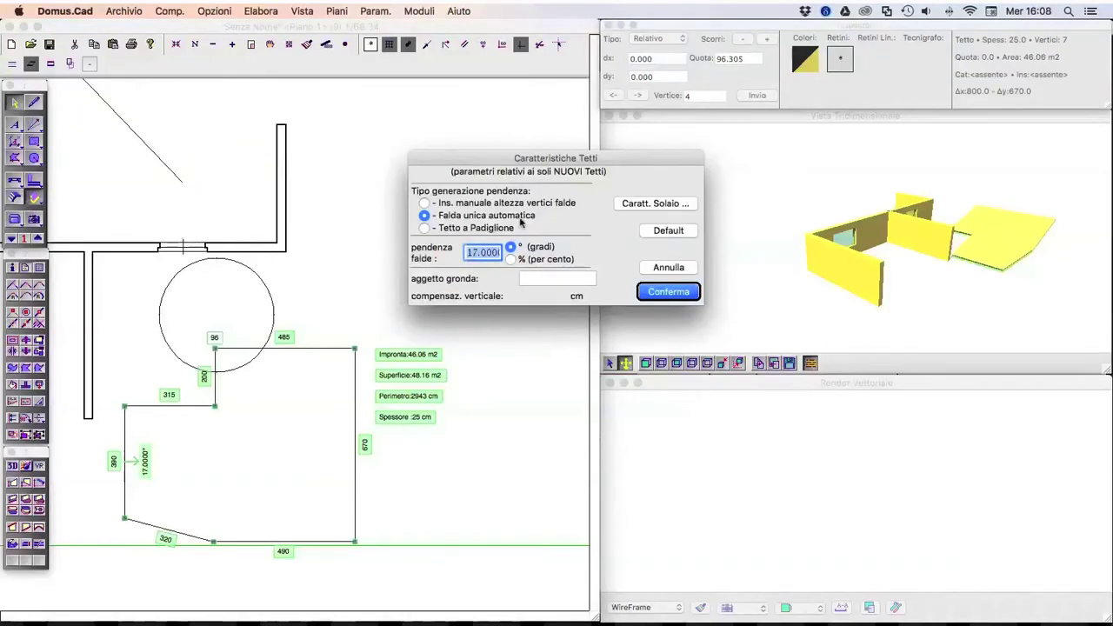
left_click(684, 271)
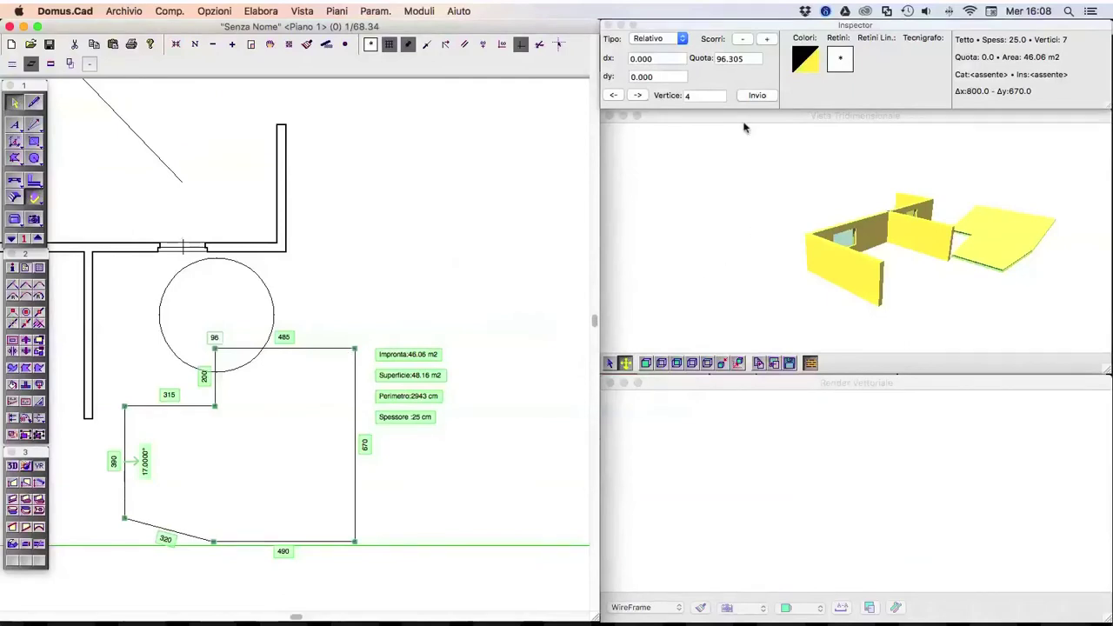
left_click(766, 40)
left_click(765, 39)
left_click(764, 38)
left_click(744, 38)
left_click(743, 39)
left_click(380, 324)
left_click(355, 378)
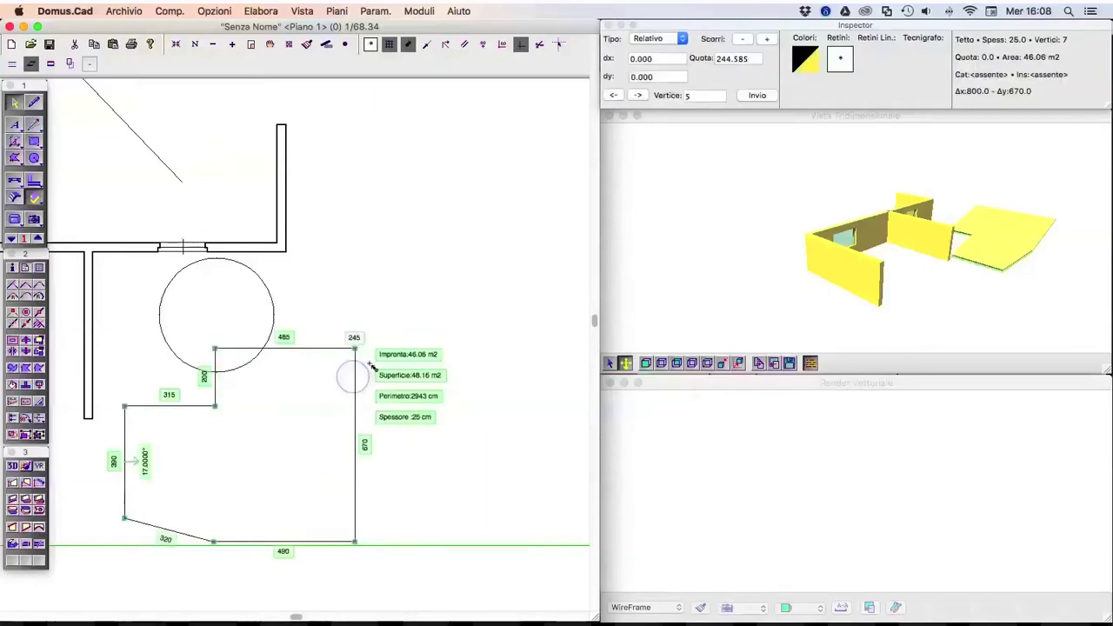
left_click(764, 40)
left_click(739, 39)
left_click(737, 39)
left_click(492, 183)
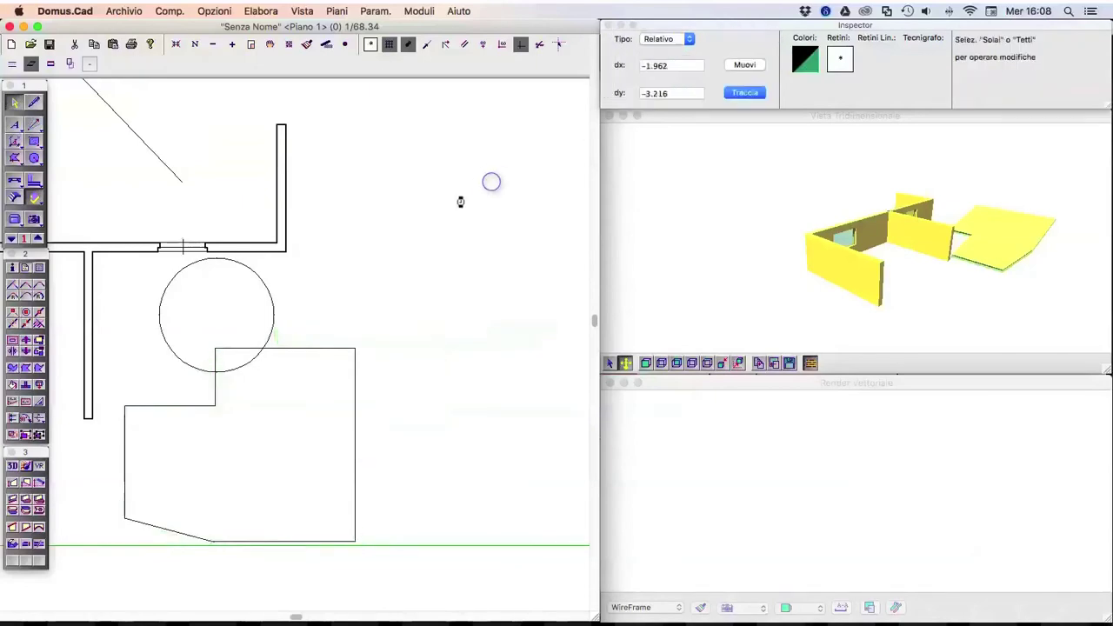
left_click(355, 422)
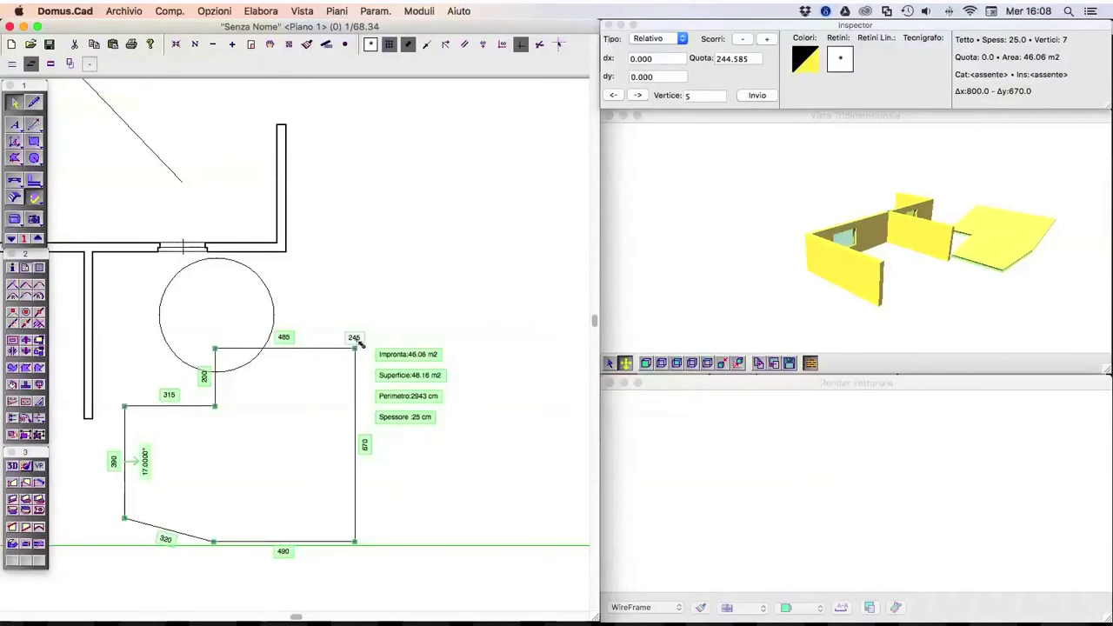
left_click(216, 351)
left_click(215, 407)
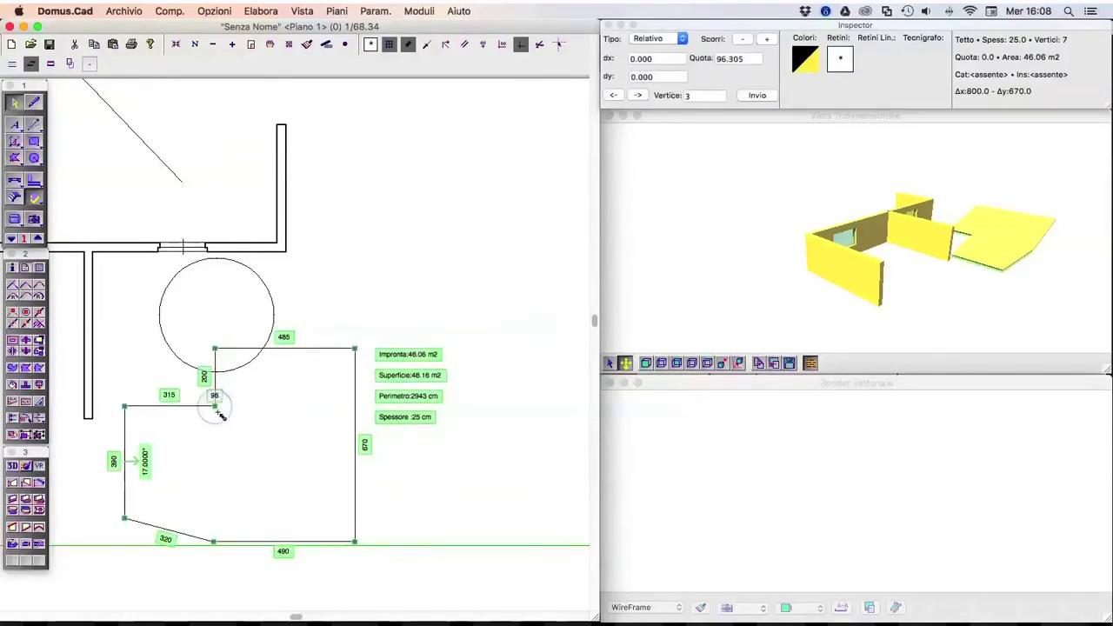
left_click(126, 407)
left_click(217, 545)
left_click(357, 543)
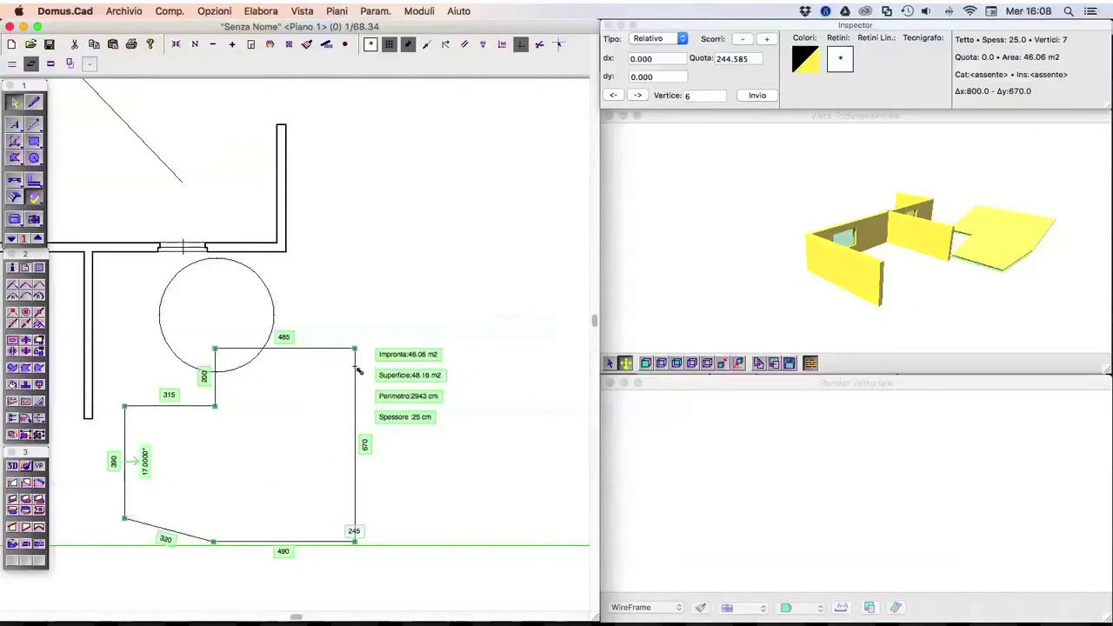
left_click(364, 327)
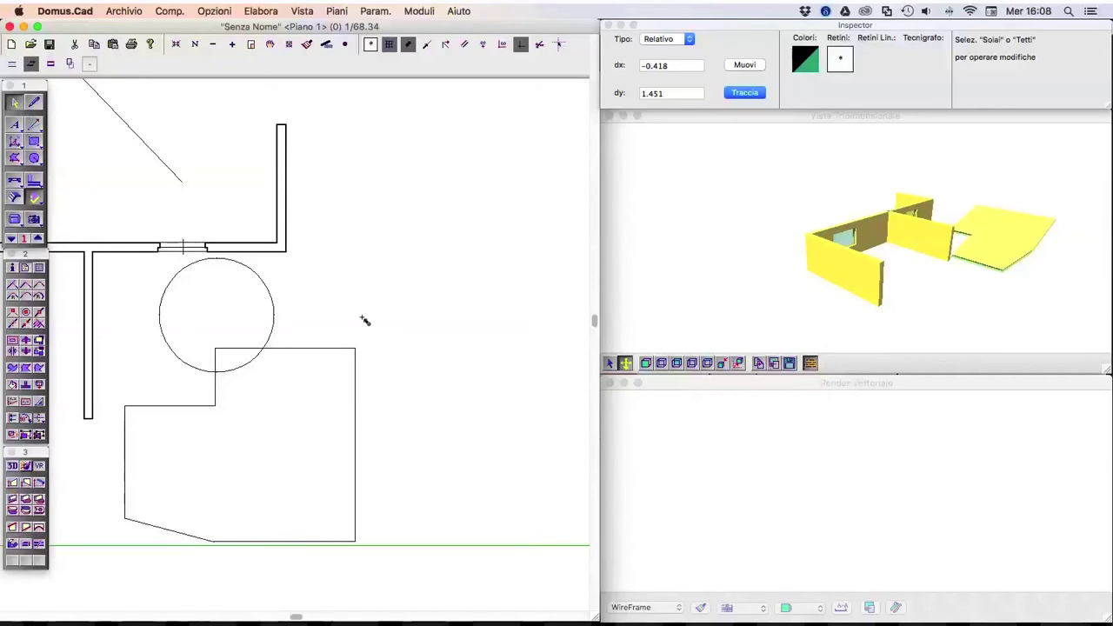
Step: Select the diagonal line and small rectangle together and move them up and right of the walls
scroll(399, 305, "down", 5)
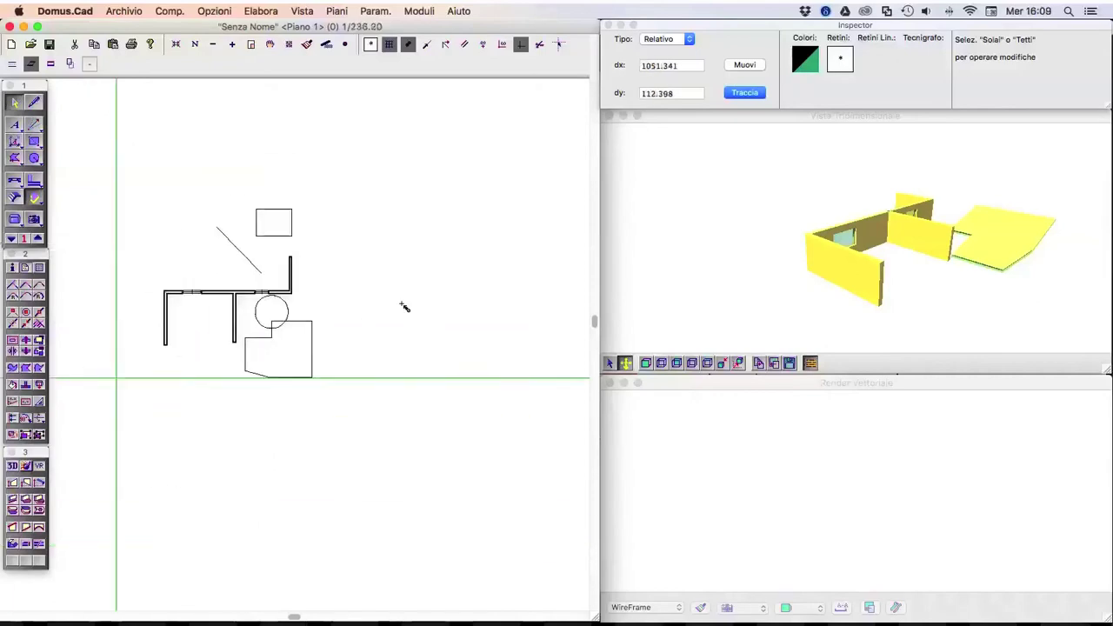
double_click(249, 264)
left_click(668, 332)
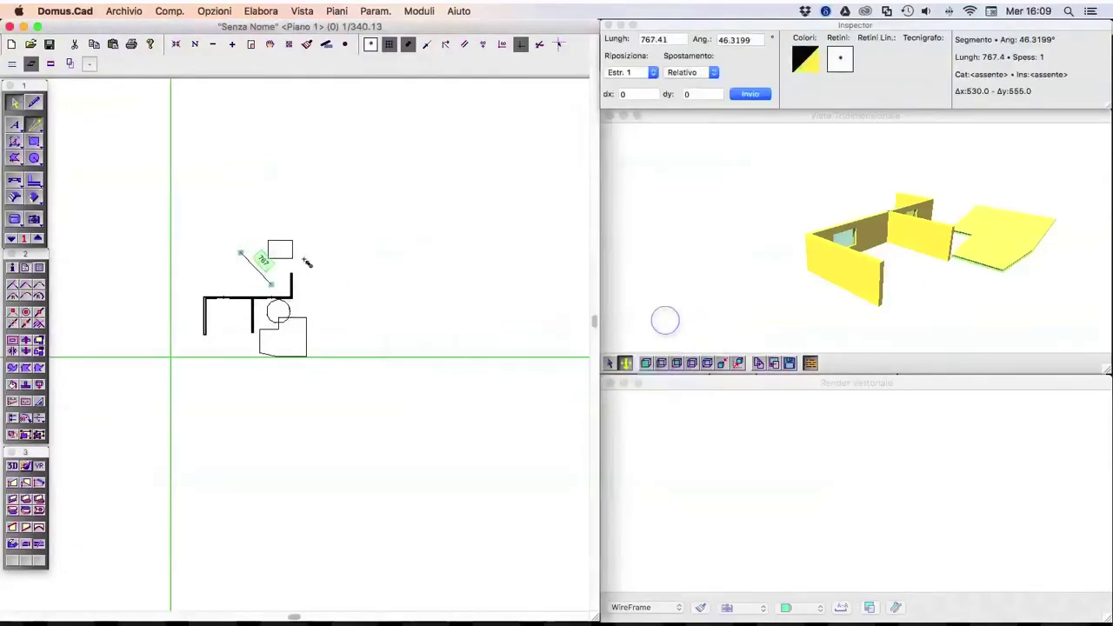
left_click_drag(219, 225, 320, 294)
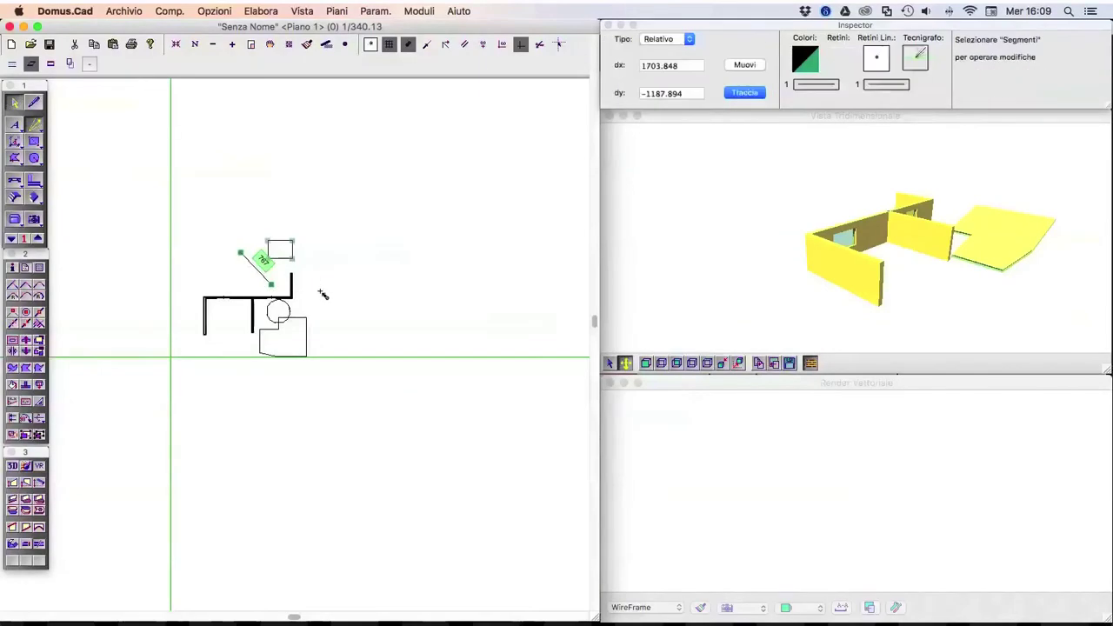
left_click(27, 438)
left_click(453, 337)
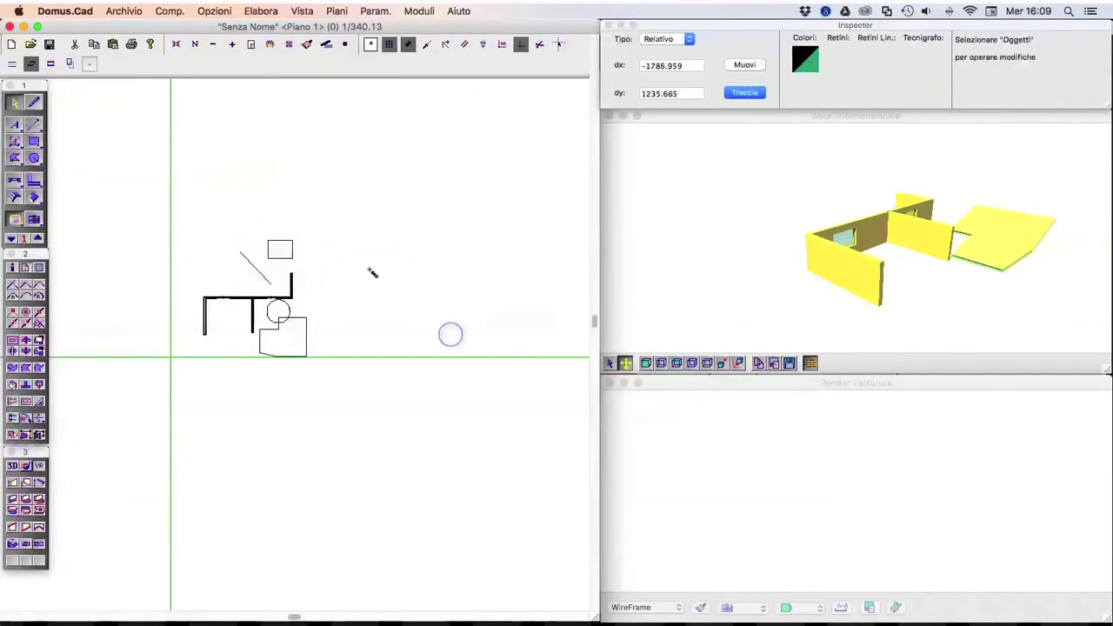
left_click_drag(272, 266, 365, 253)
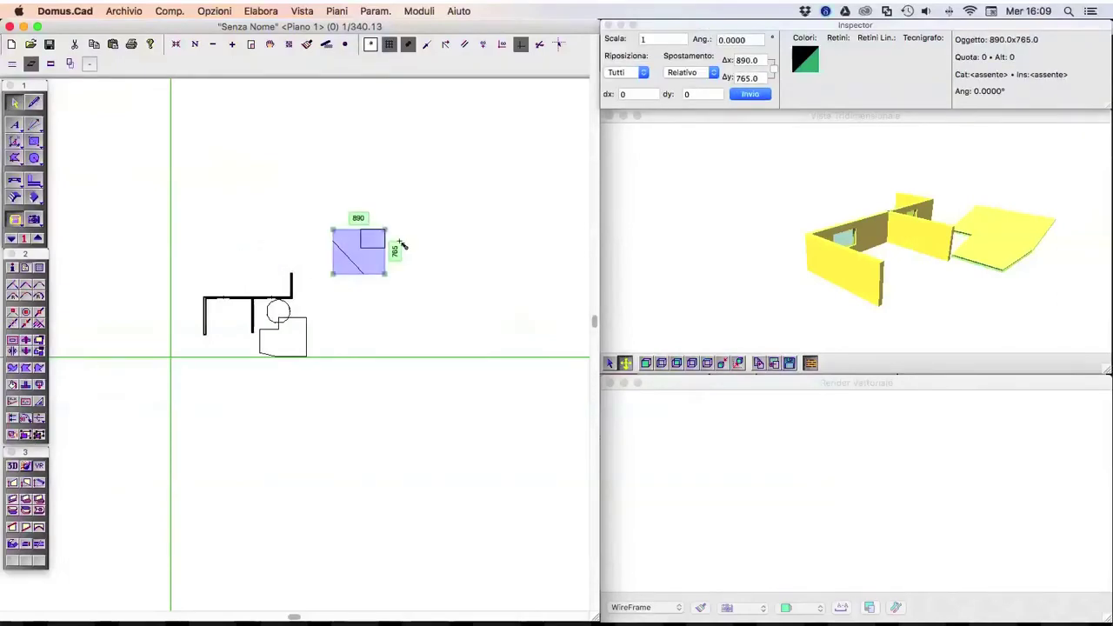
Step: Stretch the pair to 2180 × 1785, then set its width to 3000 in the Inspector
mouse_move(387, 279)
left_mouse_down()
mouse_move(454, 320)
mouse_move(414, 283)
mouse_move(464, 336)
left_mouse_up()
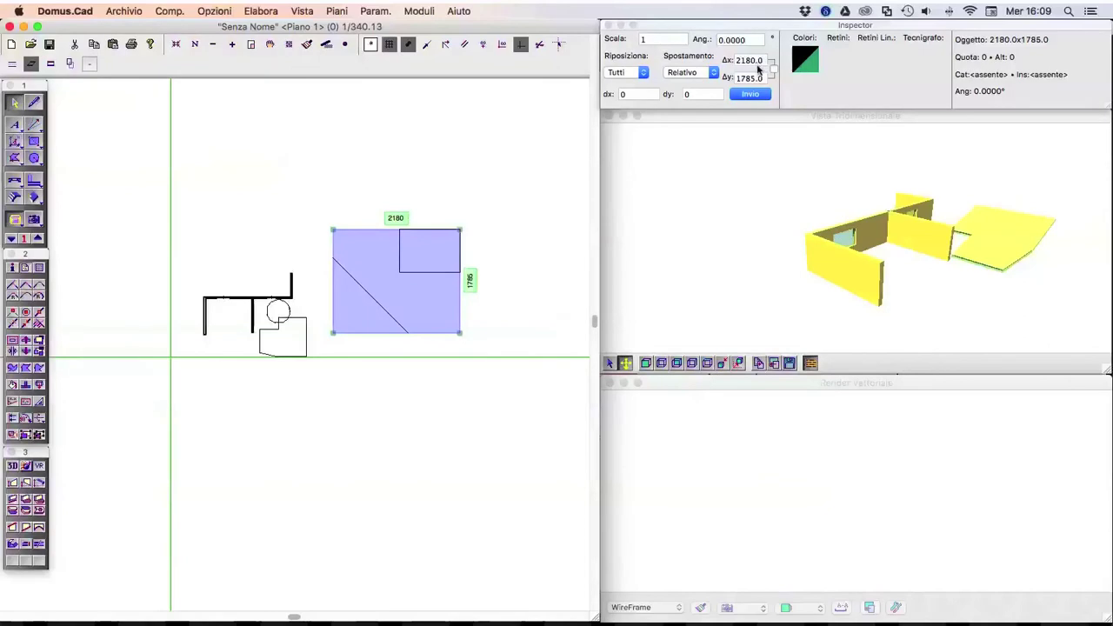
left_click(760, 61)
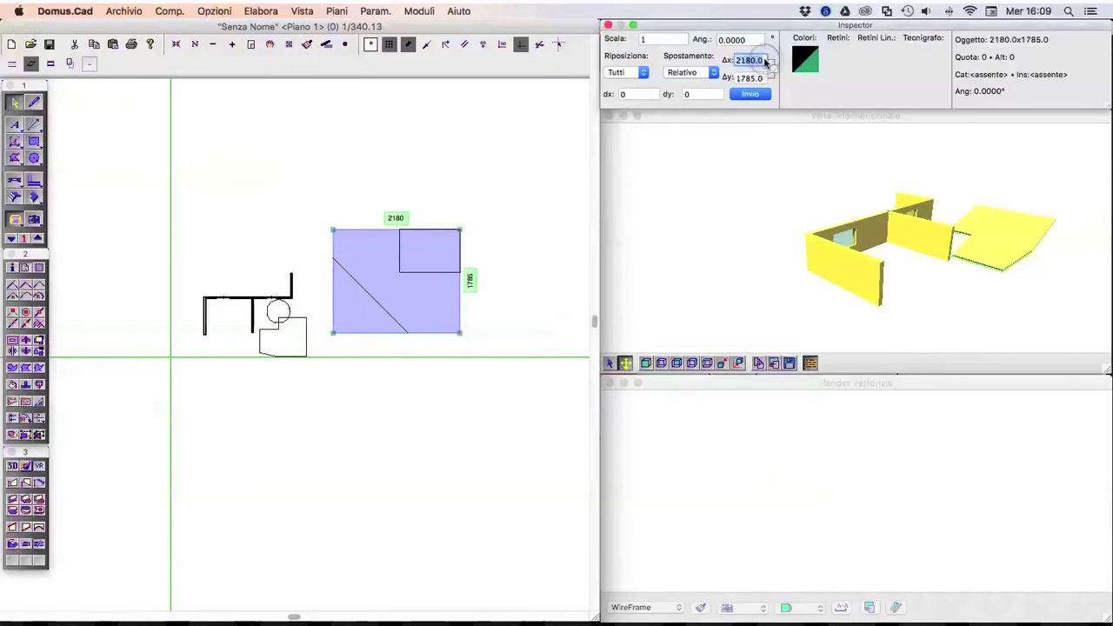
type("3000")
left_click(753, 96)
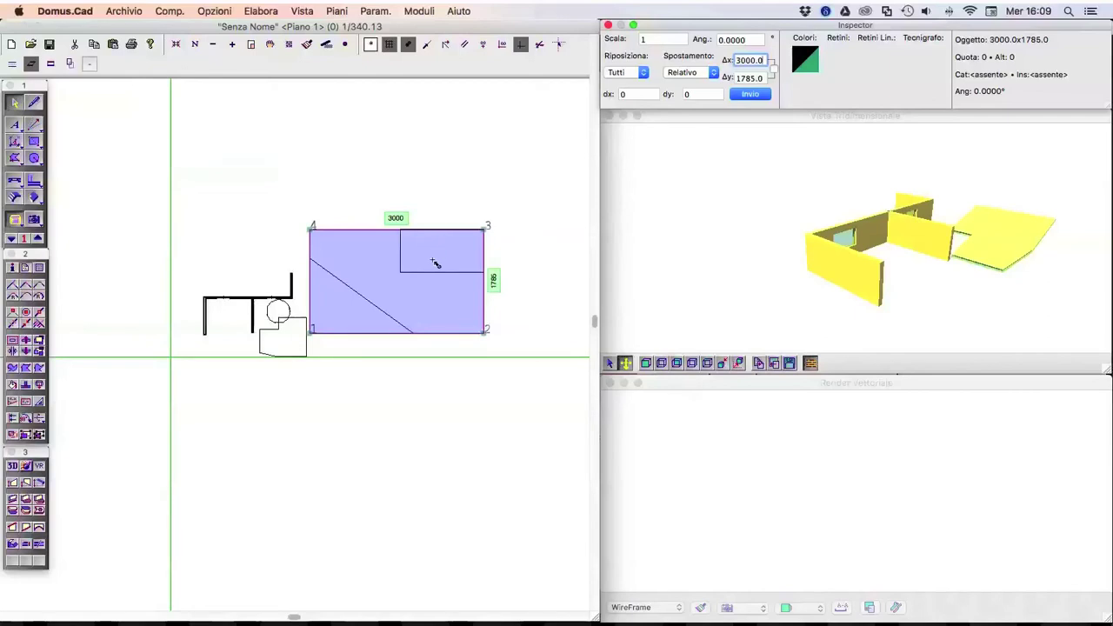
left_click(441, 214)
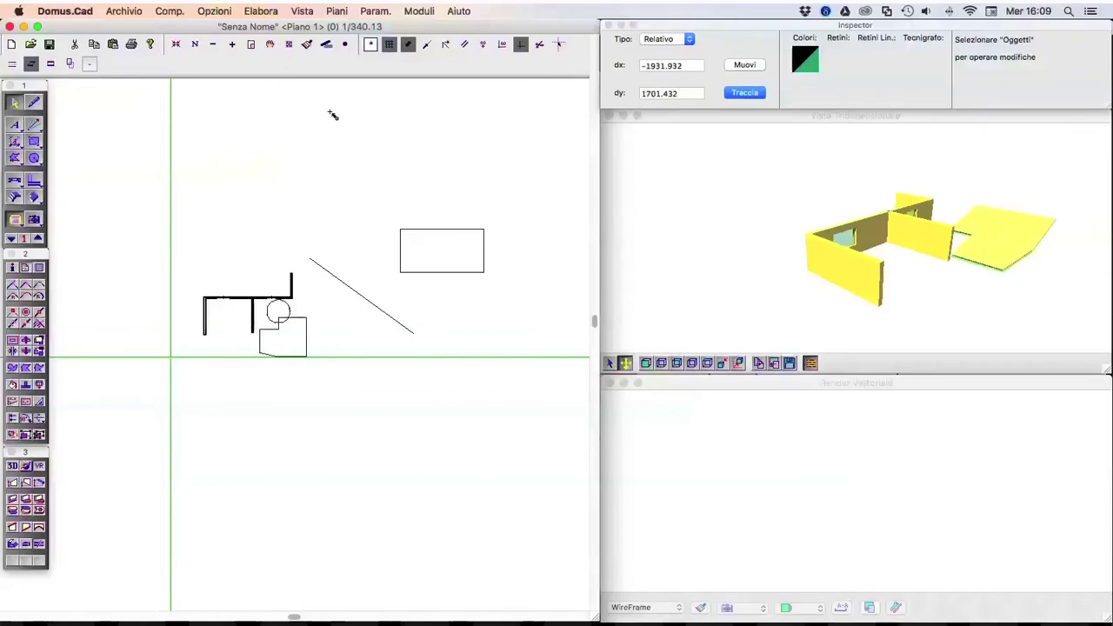
Step: Import Immagini/Piazza Duomo.jpg onto the active plan via Piani > Importa and zoom out to show it whole
left_click(120, 12)
mouse_move(356, 207)
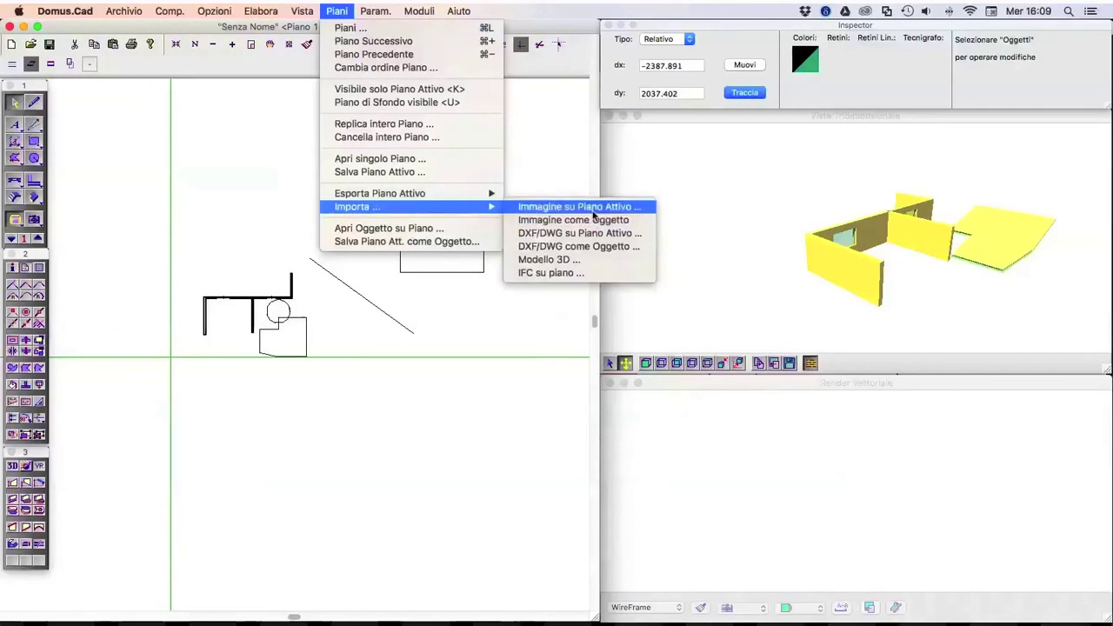
left_click(588, 209)
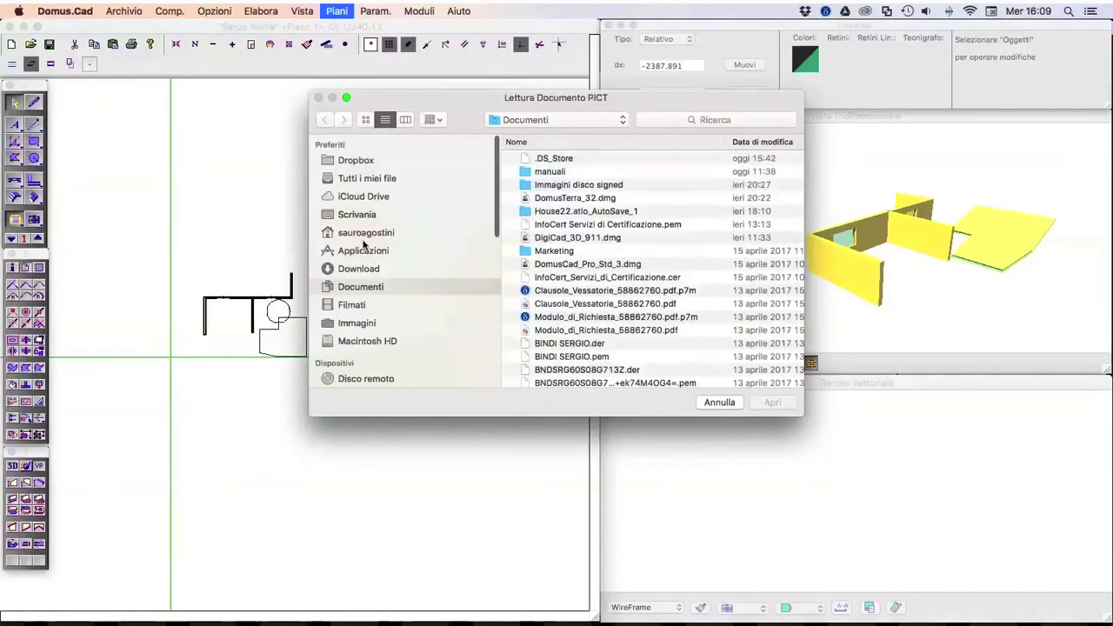
left_click(356, 323)
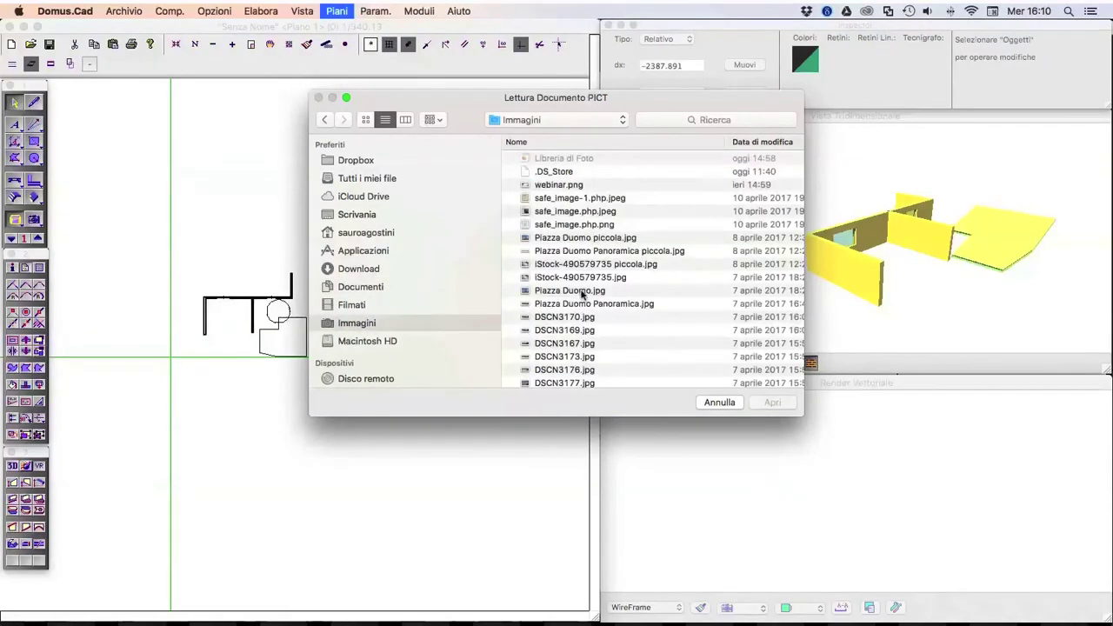
double_click(582, 291)
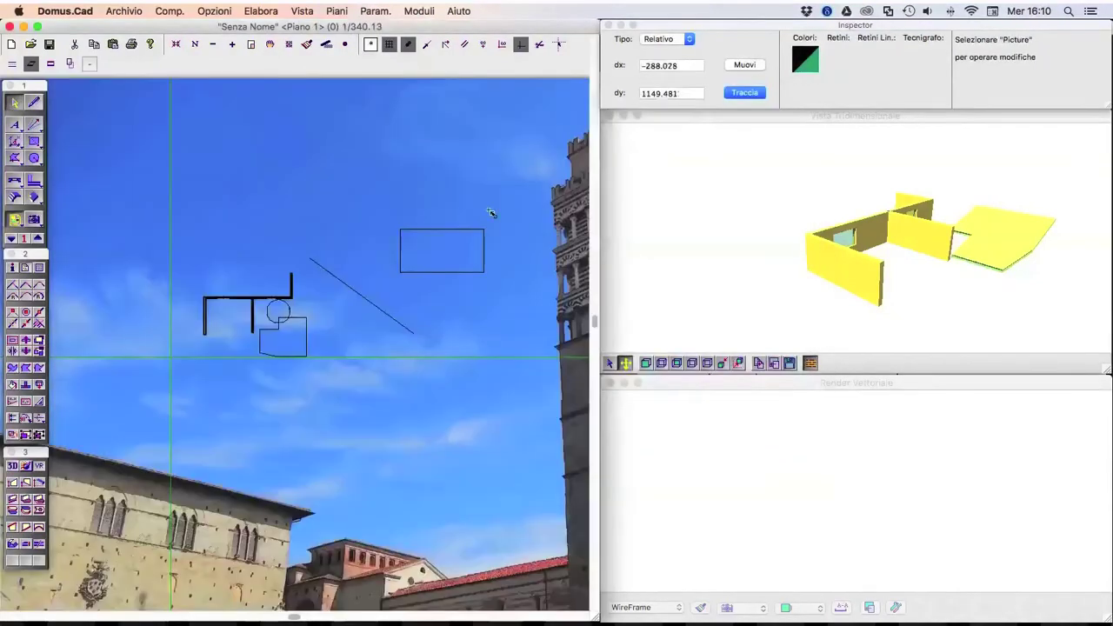
left_click(214, 45)
left_click(216, 48)
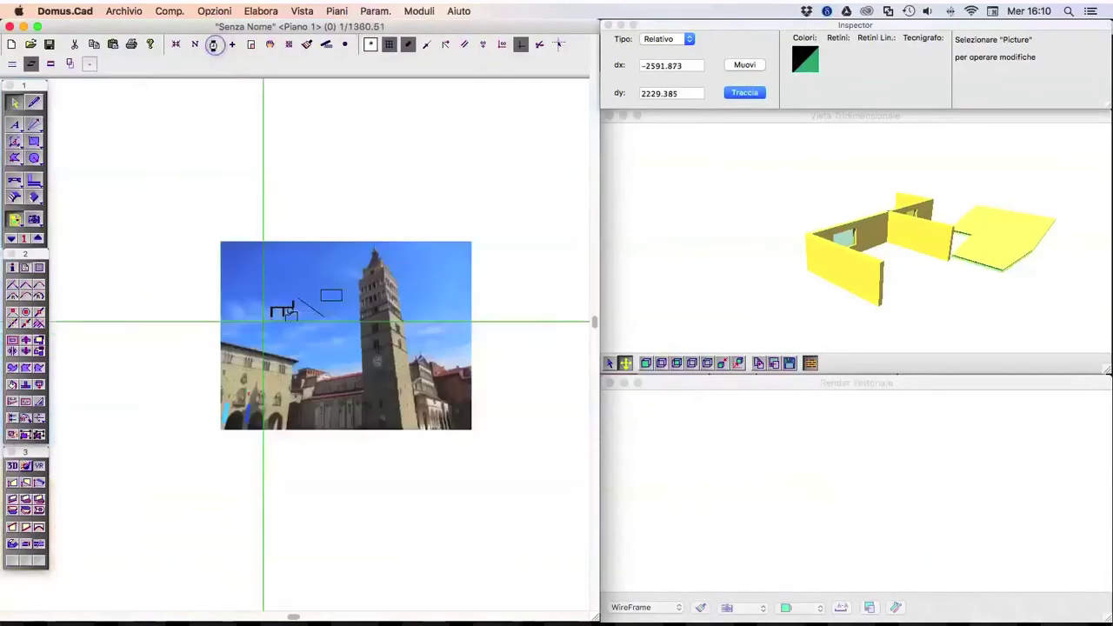
left_click(451, 254)
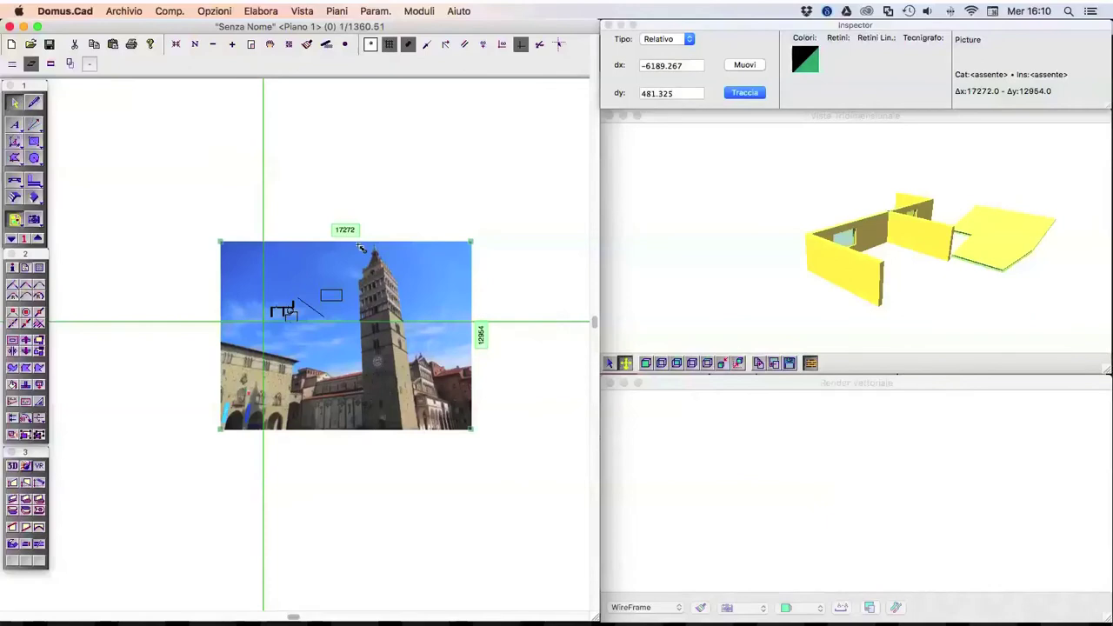
Step: Open Elabora > Imposta Scala and cancel it, then delete the Piazza Duomo background photo
left_click(255, 12)
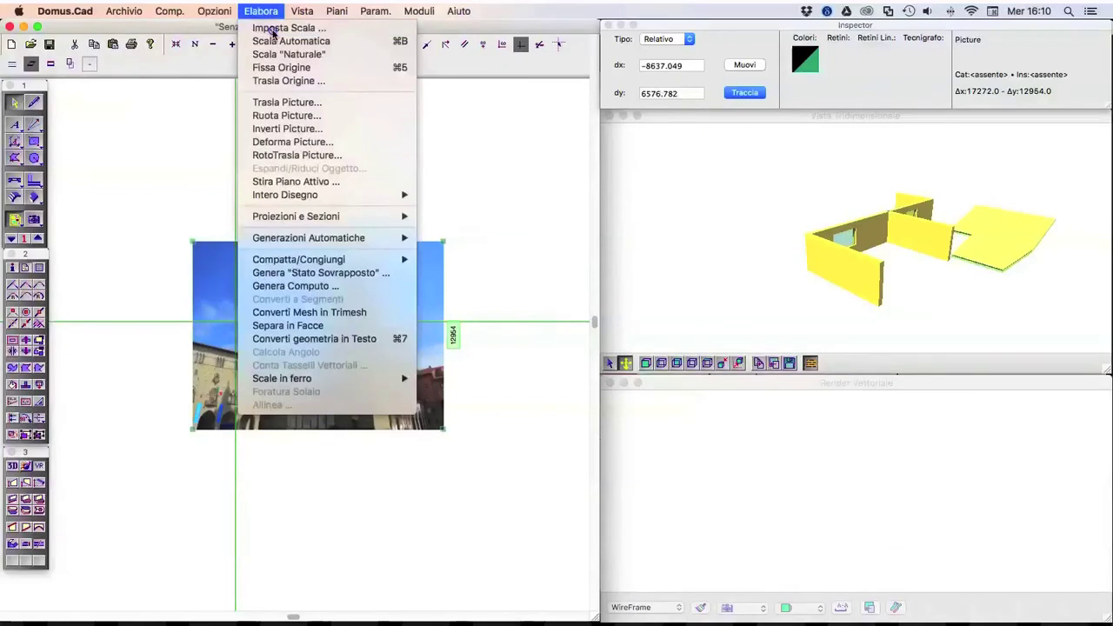
left_click(271, 30)
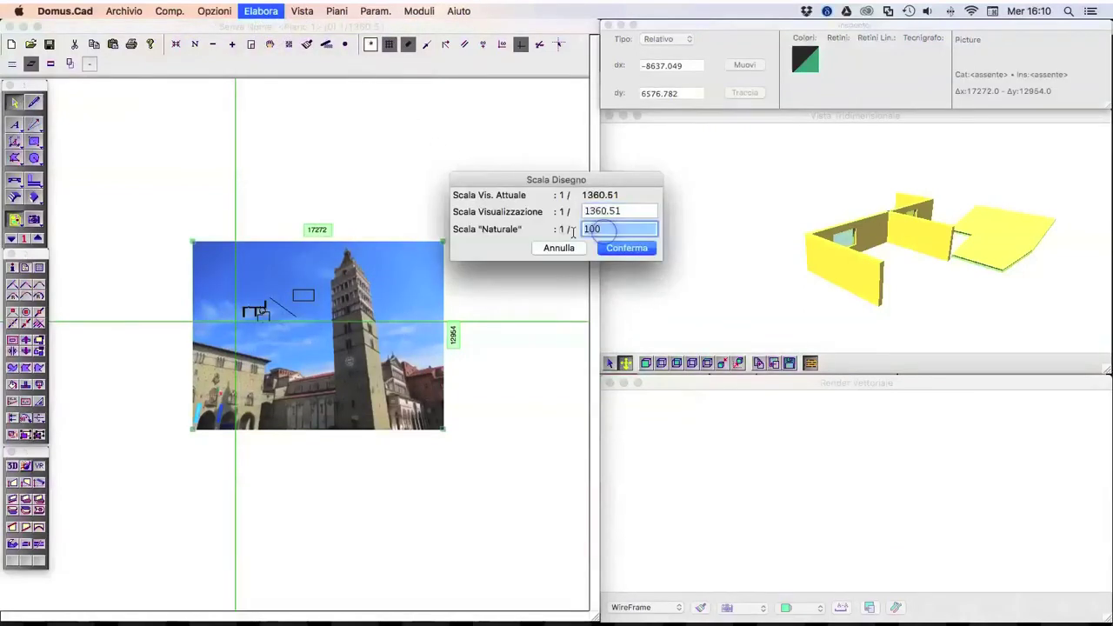
left_click(564, 247)
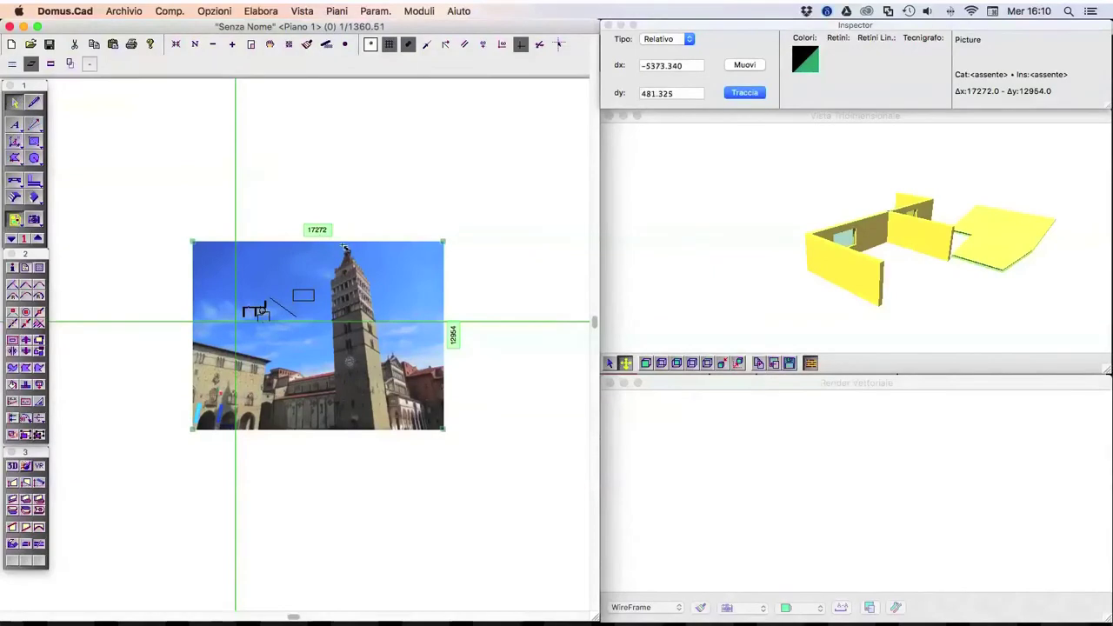
left_click(400, 255)
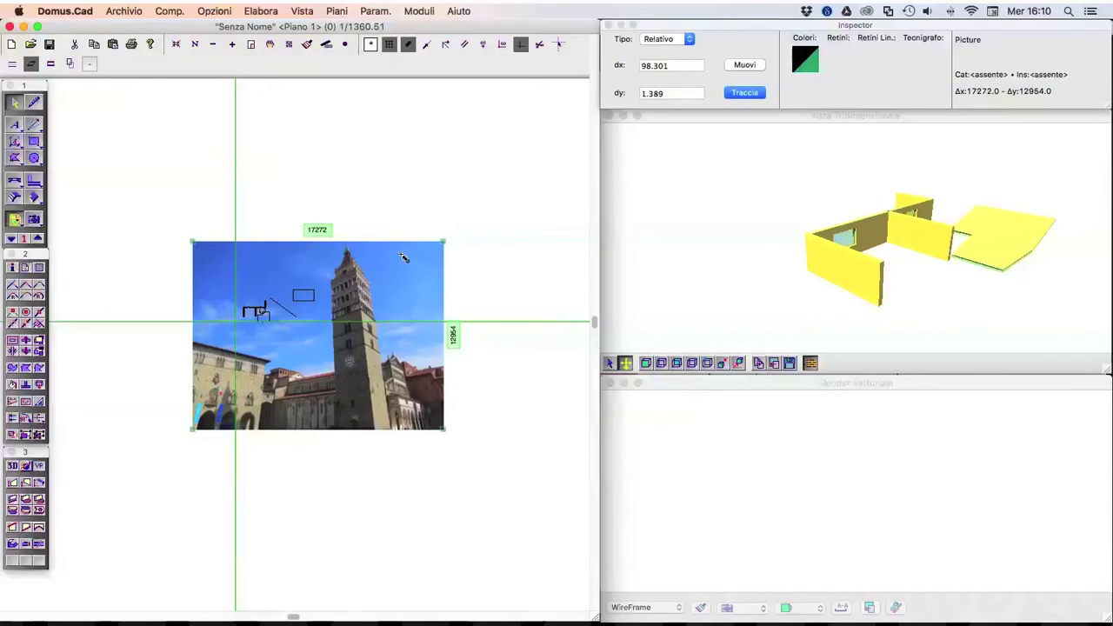
key("BackSpace")
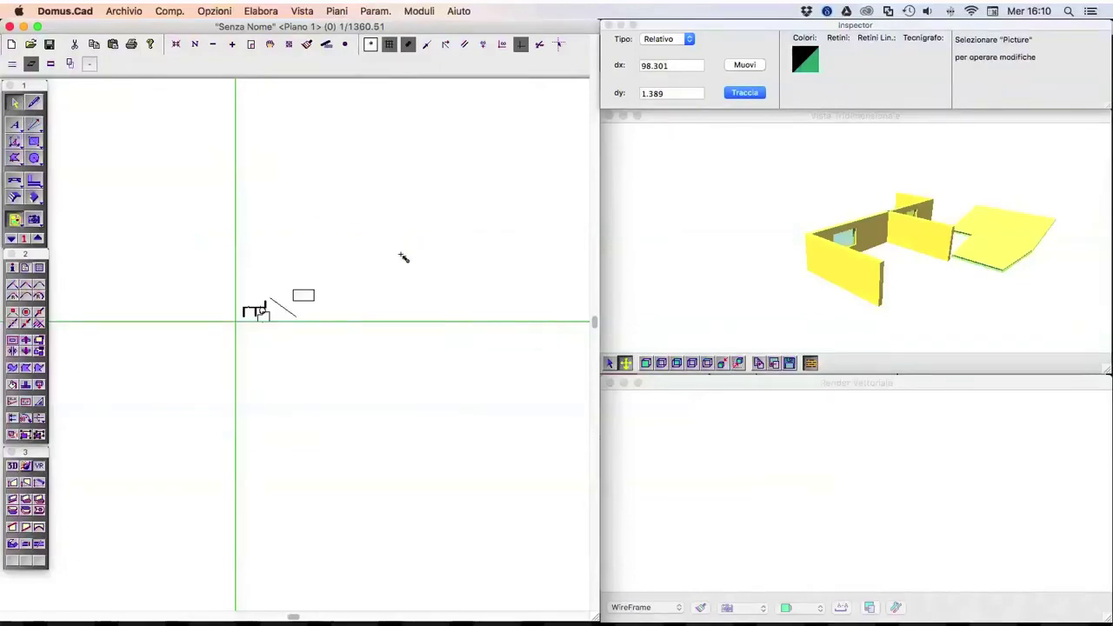
Step: Zoom into the walls and shapes and set the oval tool's Max Vertici Spezzata to 8
left_click(251, 44)
left_click_drag(202, 233, 368, 324)
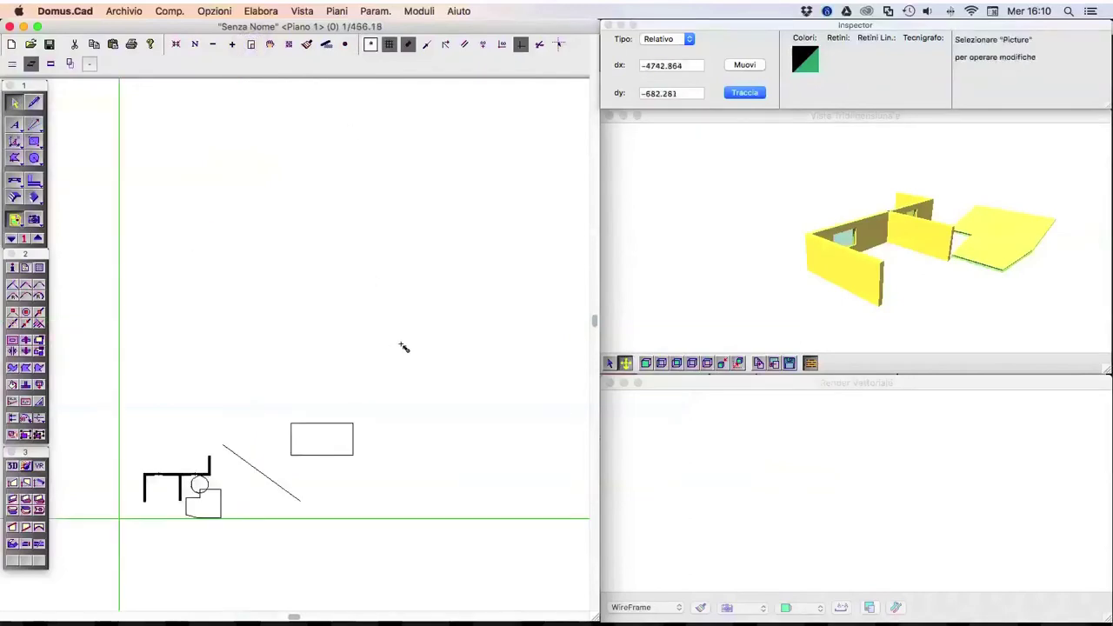
double_click(34, 159)
double_click(690, 167)
type("8")
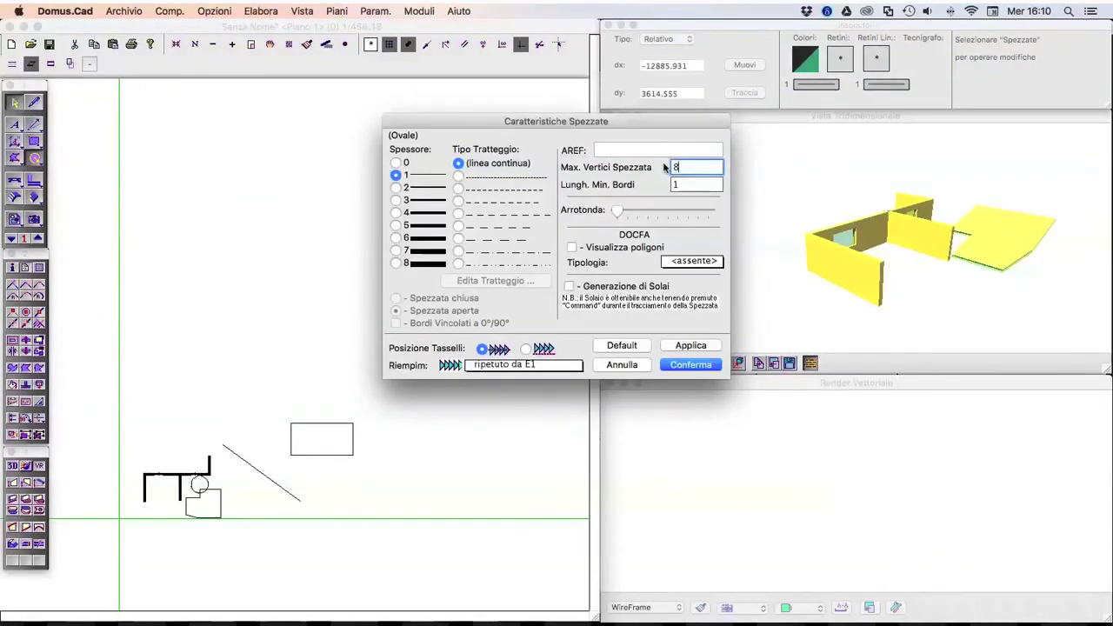
left_click(696, 365)
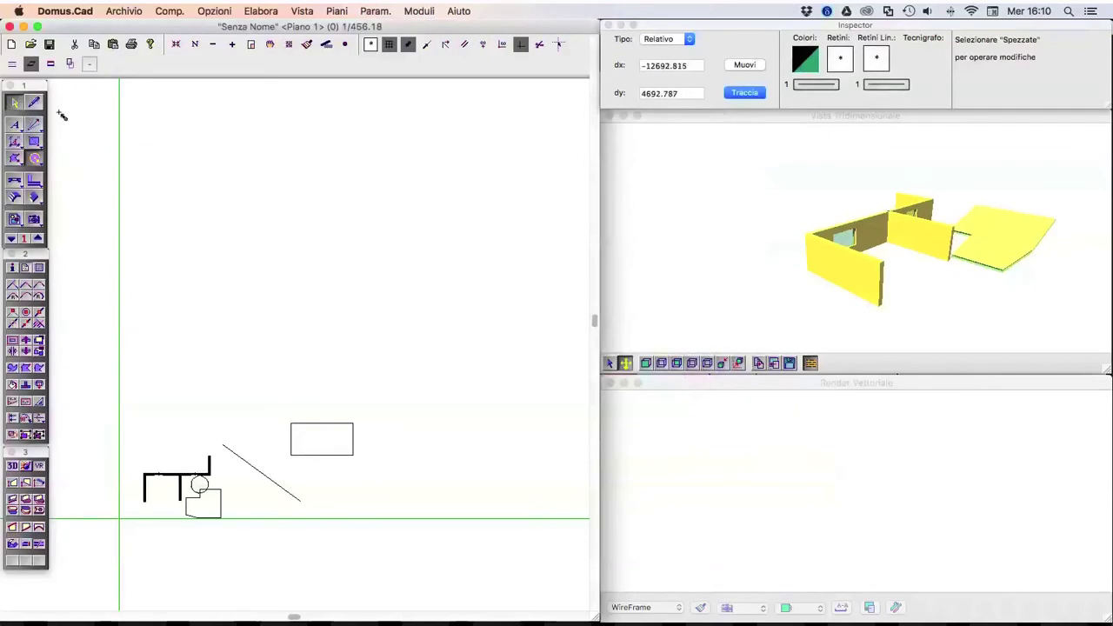
left_click(34, 102)
left_click(375, 304)
left_click(406, 324)
left_click(14, 102)
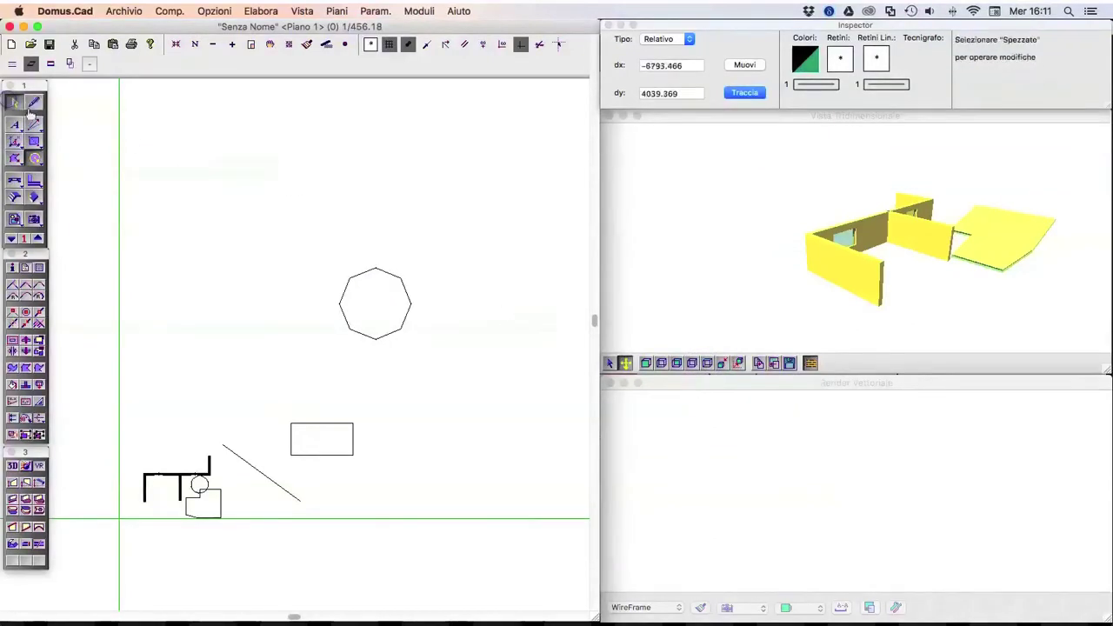
left_click(401, 288)
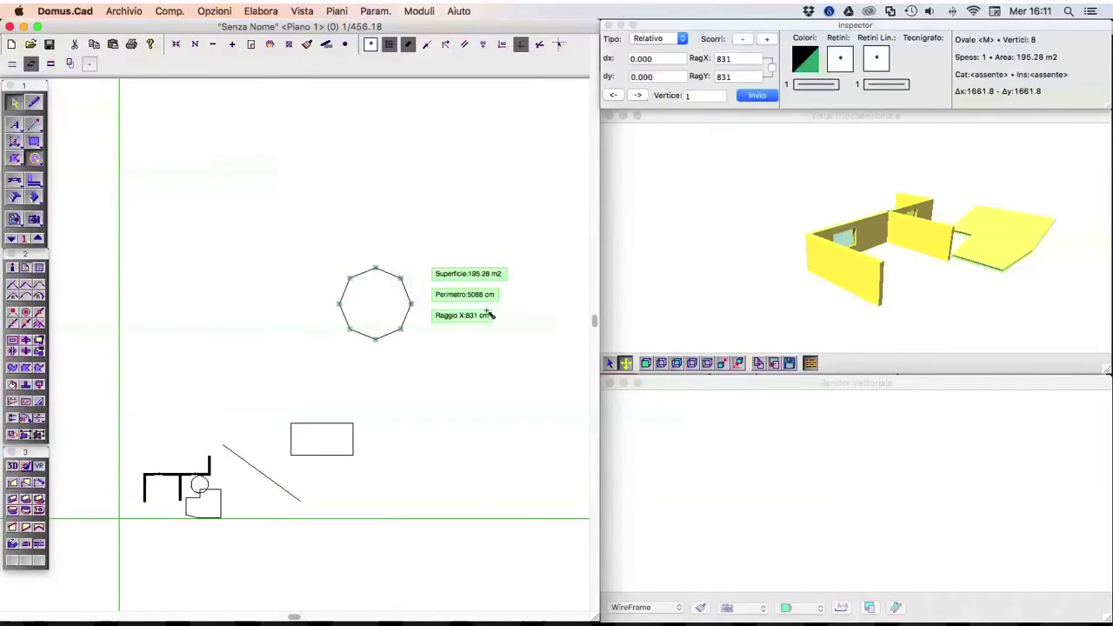
scroll(357, 280, "up", 3)
scroll(361, 287, "down", 2)
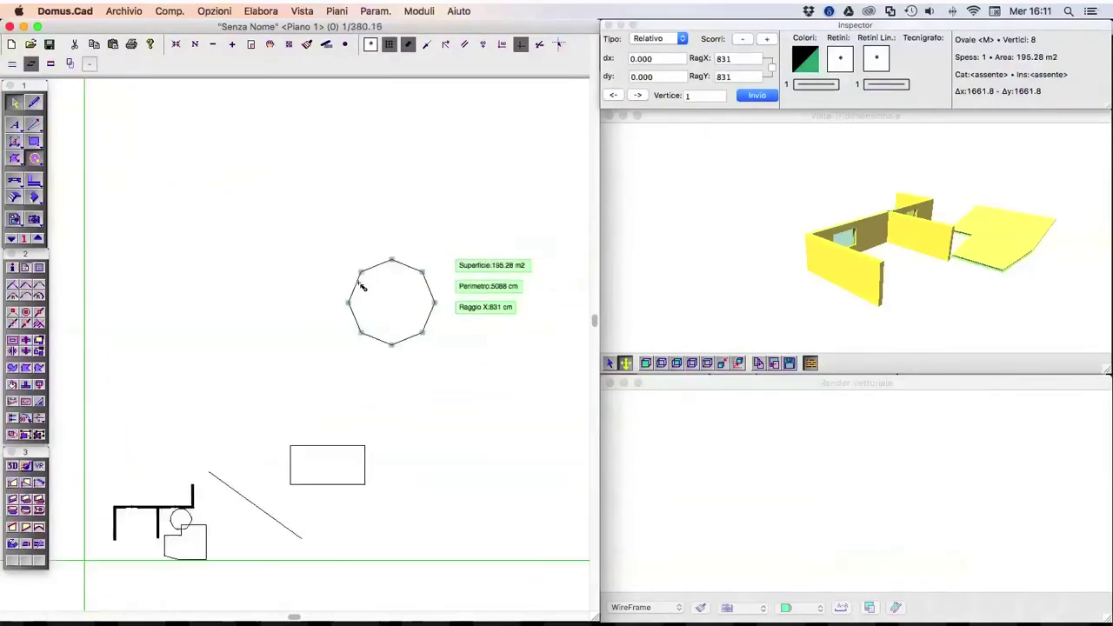
left_click(462, 340)
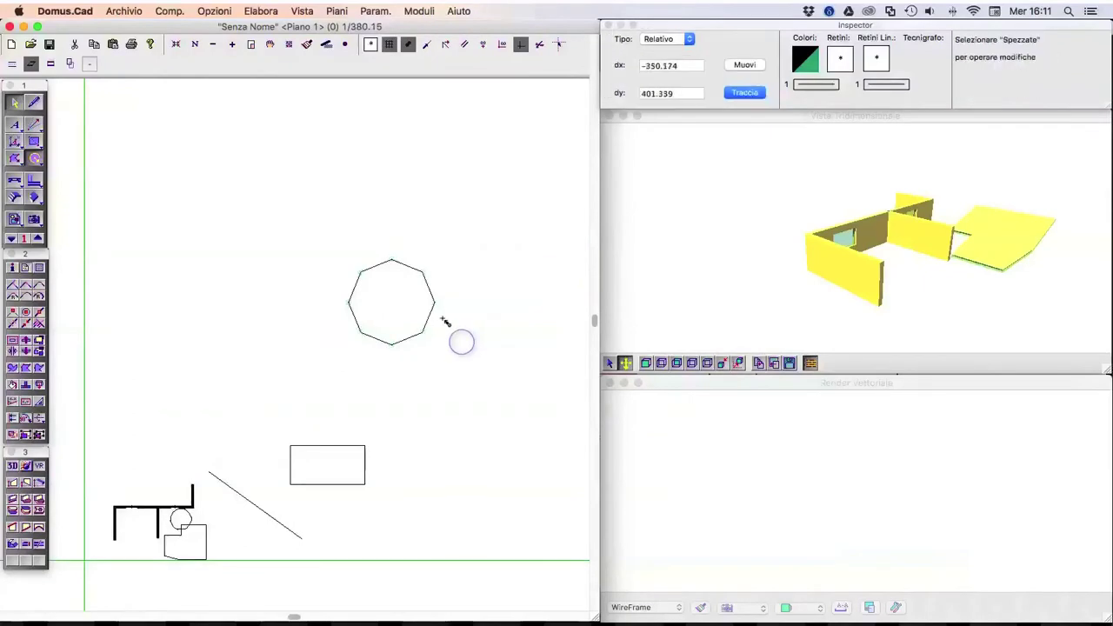
left_click(435, 299)
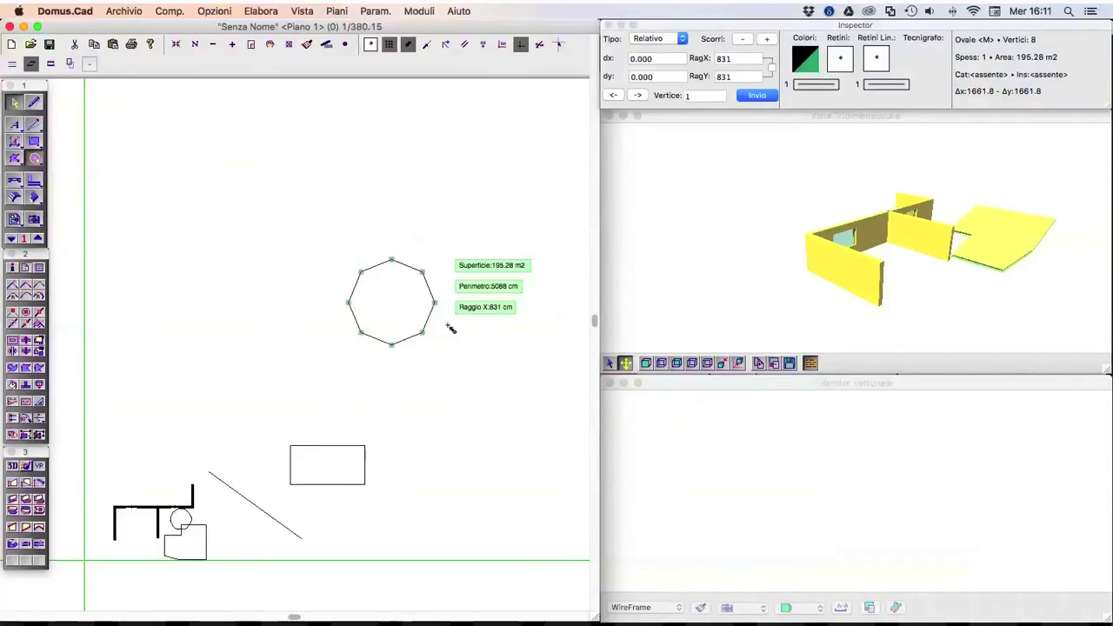
left_click(451, 328)
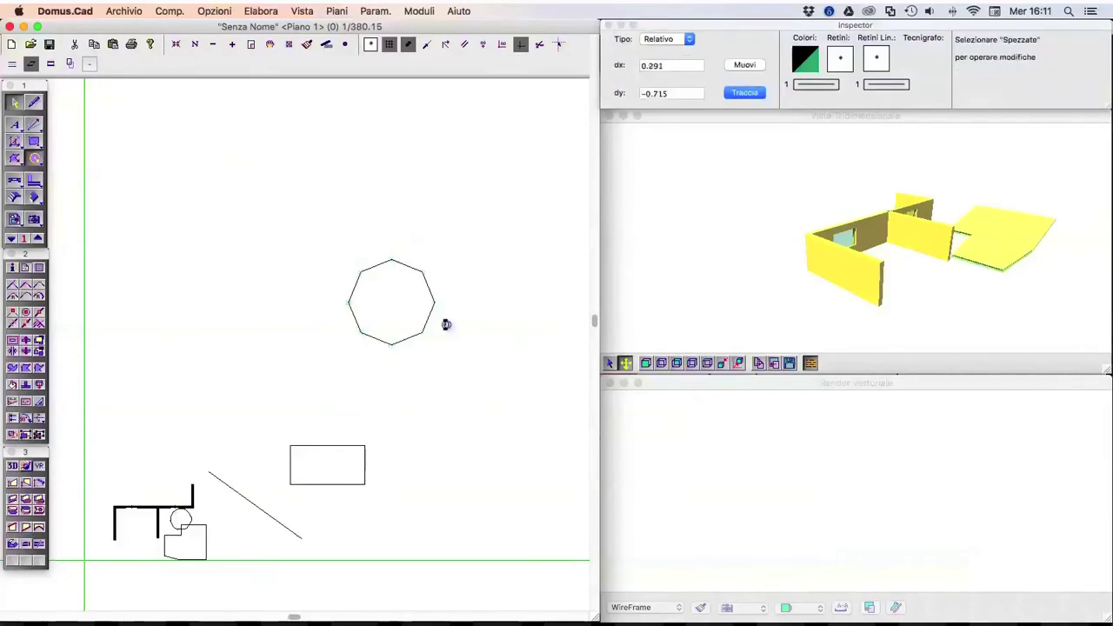
left_click(355, 306)
left_click_drag(355, 306, 322, 303)
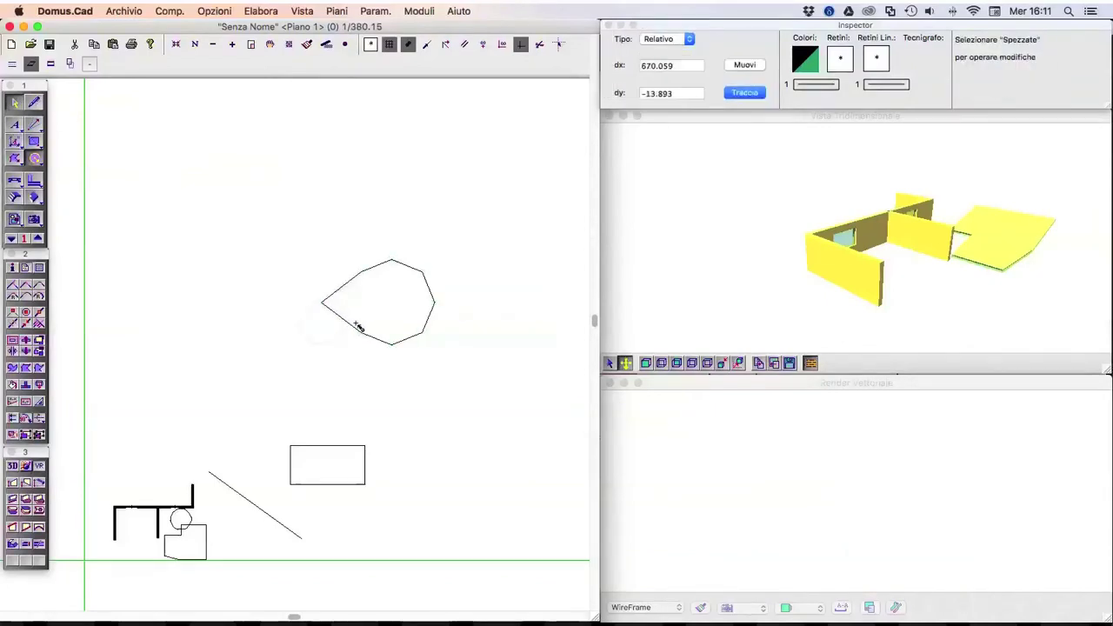
left_click(353, 325)
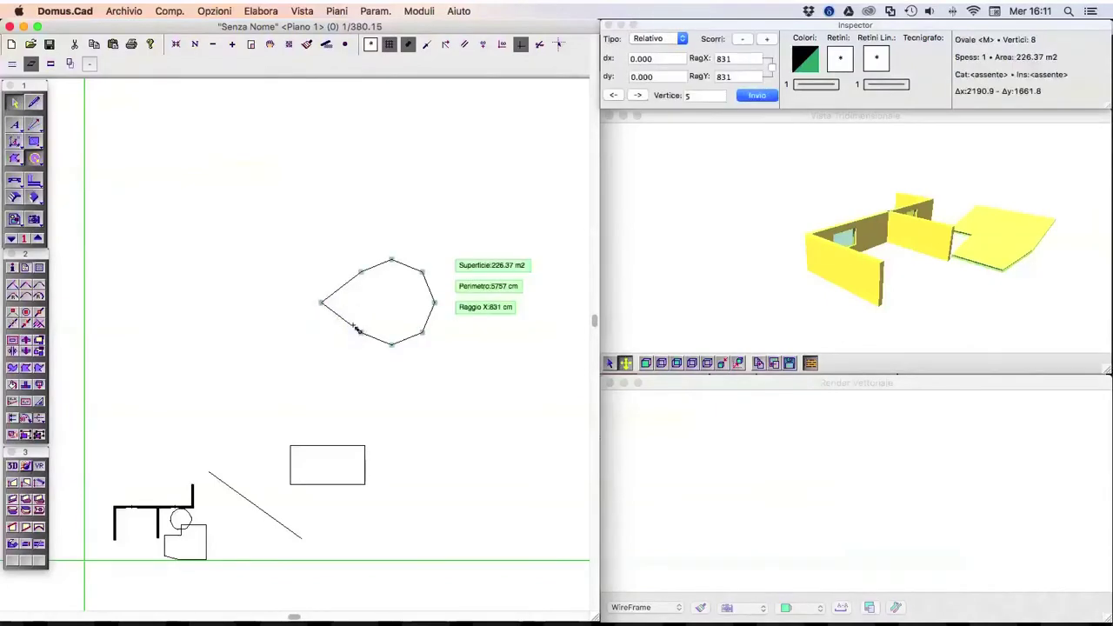
left_click(314, 260)
left_click(33, 102)
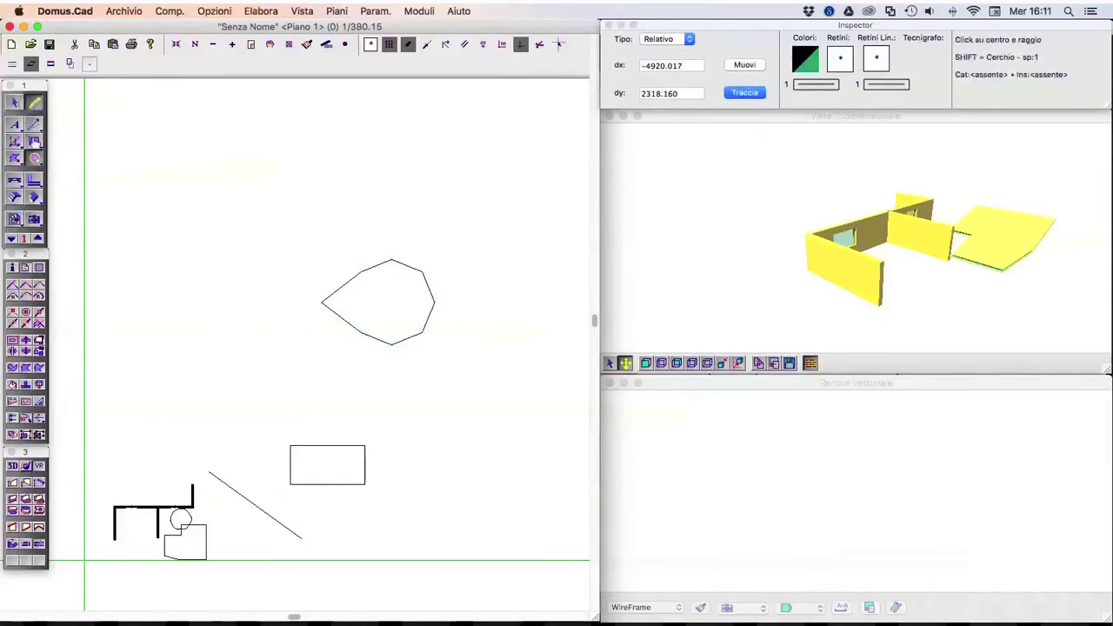
left_click(15, 158)
left_click(202, 214)
left_click(267, 163)
left_click(362, 197)
left_click(343, 258)
left_click(247, 304)
left_click(209, 259)
key("Return")
left_click(15, 103)
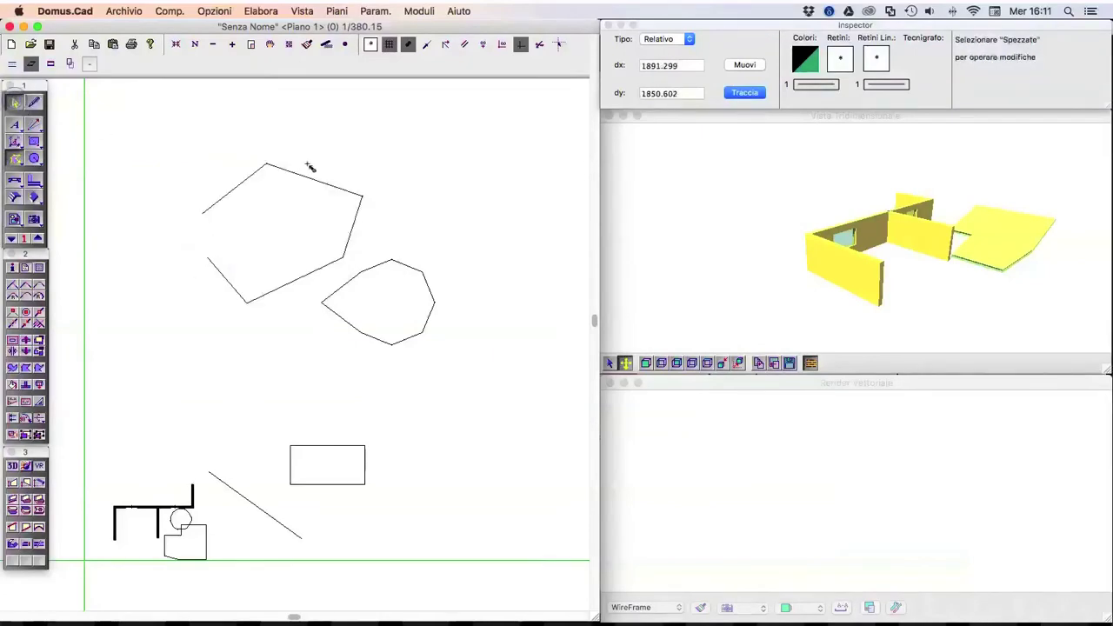
left_click(325, 185)
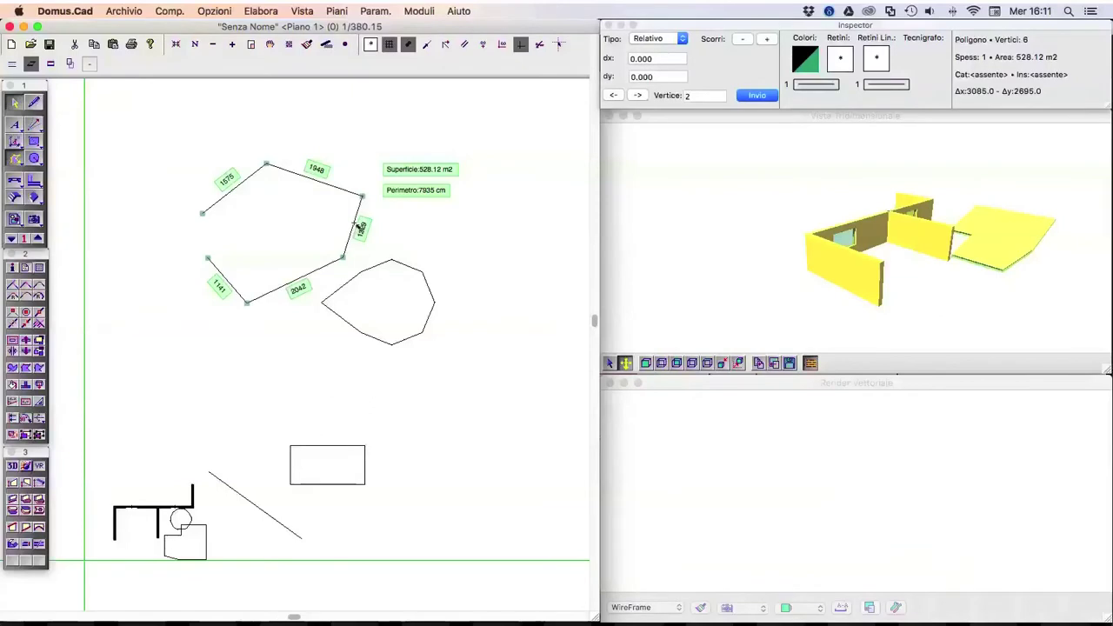
left_click(477, 292)
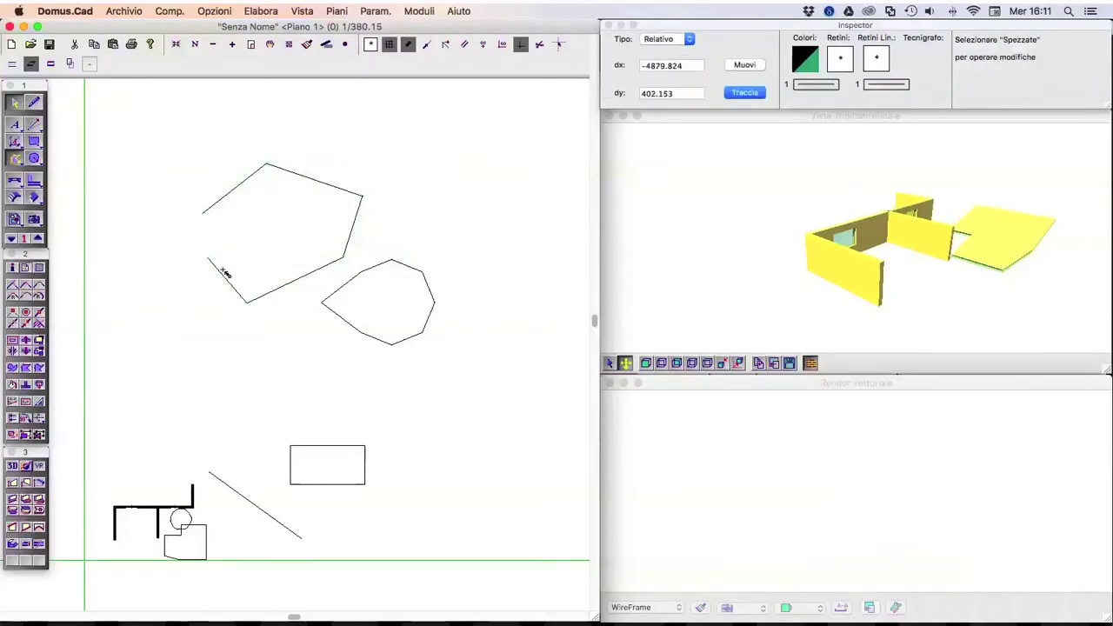
Step: Make the upper outline a closed polyline with Spezzata chiusa
double_click(223, 273)
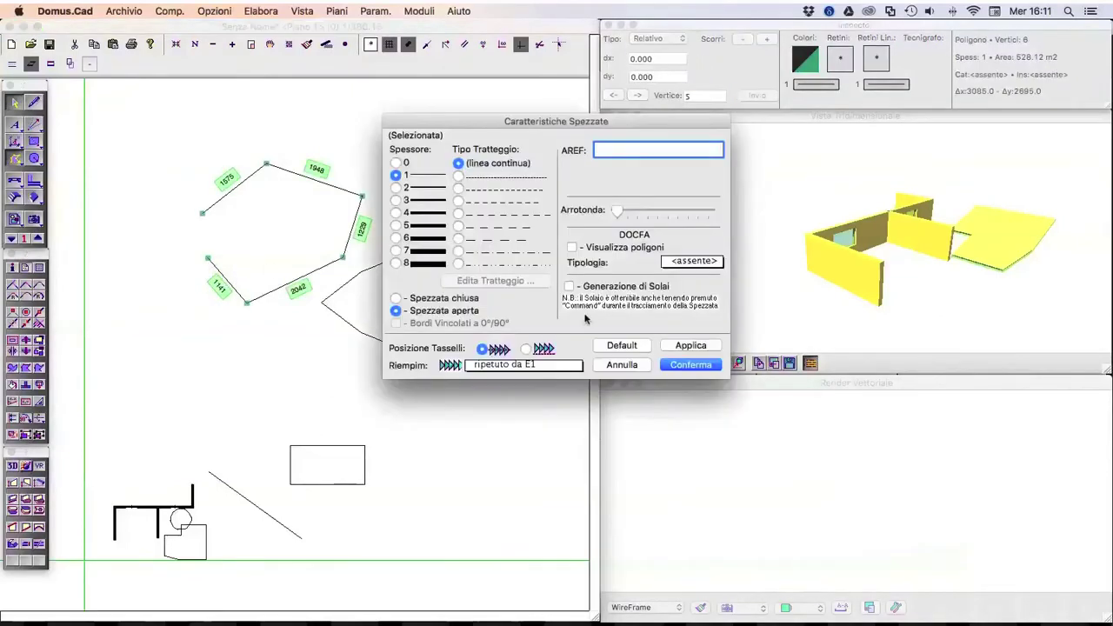
left_click(448, 299)
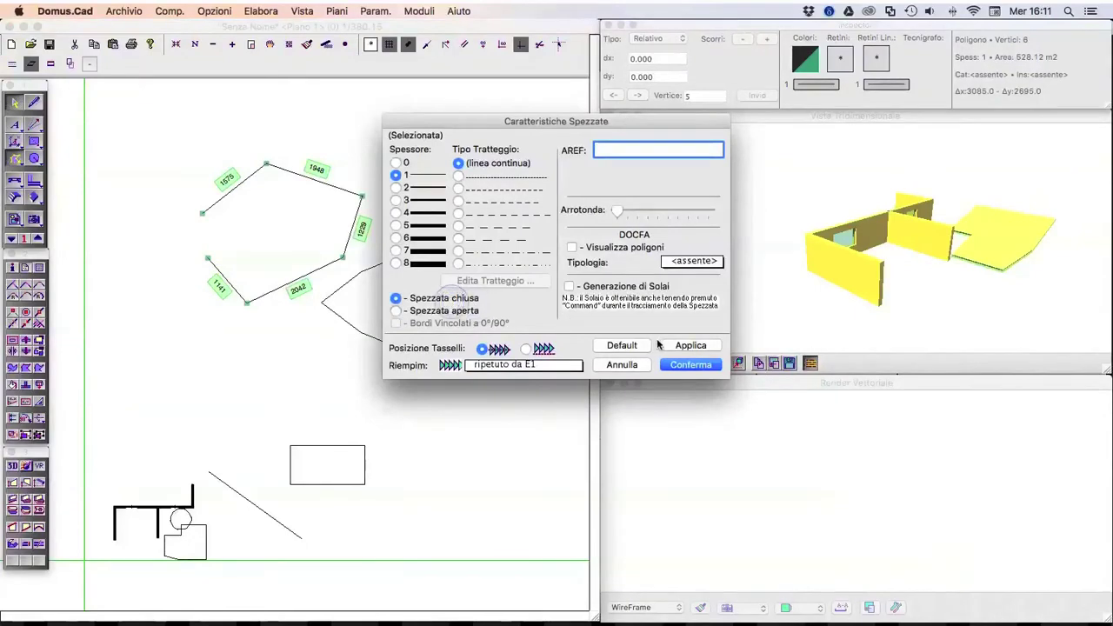
left_click(692, 365)
left_click(469, 287)
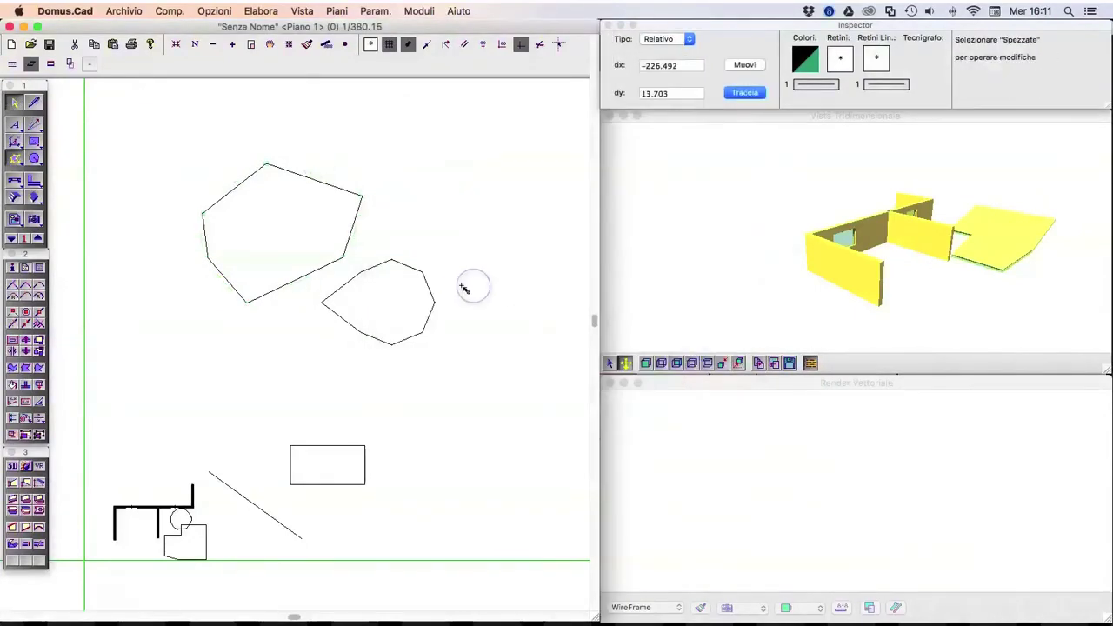
Step: Drag the lower octagon's right vertices outward to widen it, then reselect the lower shape
left_click(422, 278)
left_click_drag(423, 279, 451, 245)
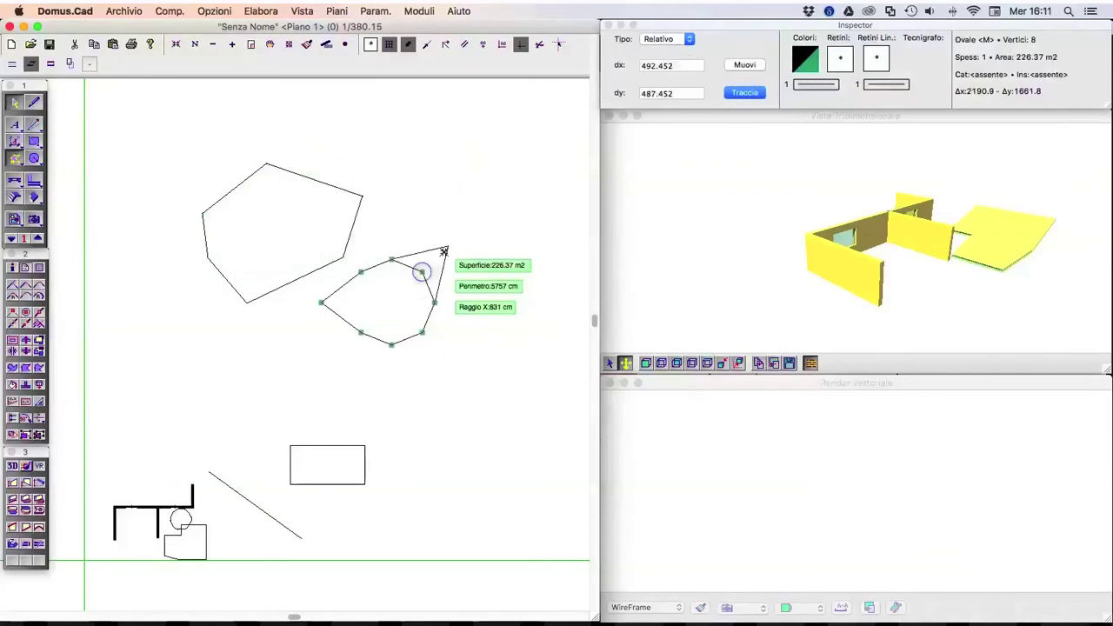
left_click_drag(439, 305, 490, 294)
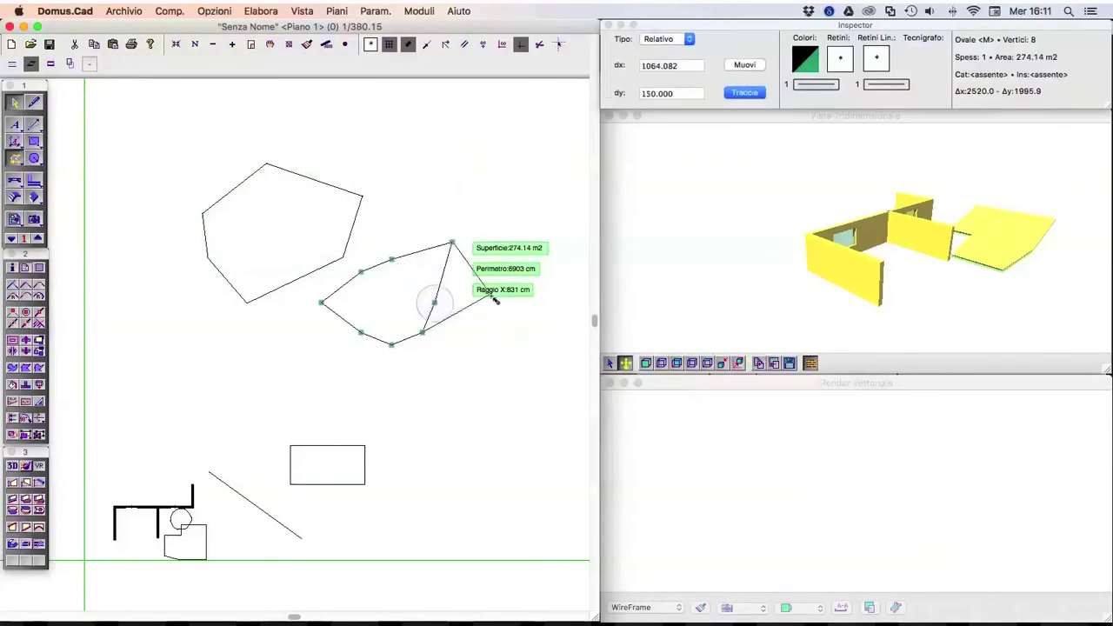
left_click(427, 251)
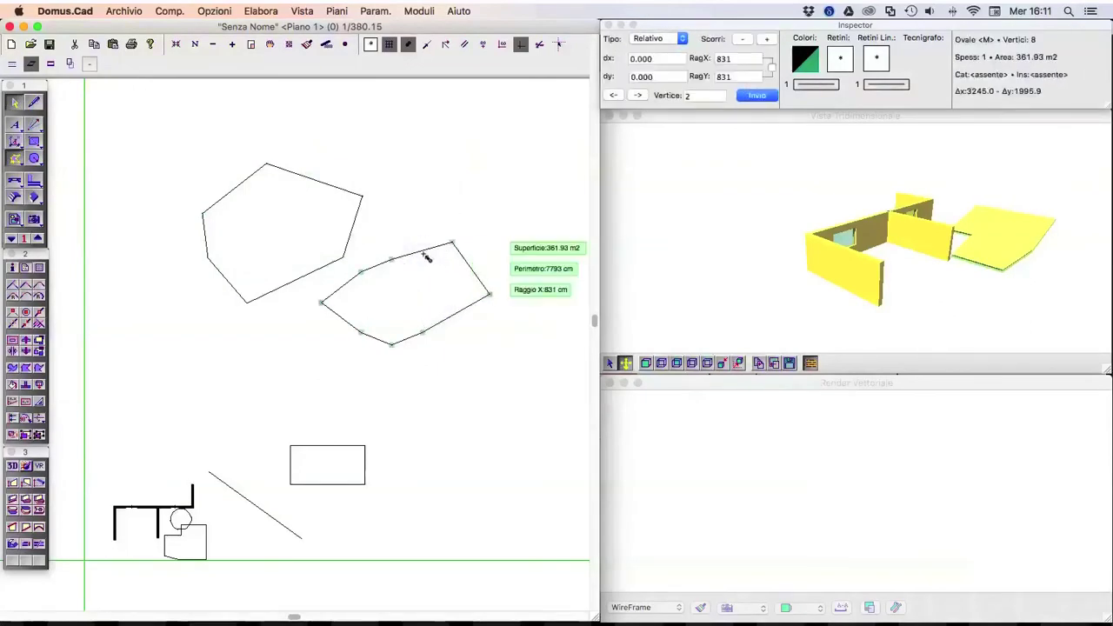
left_click(385, 226)
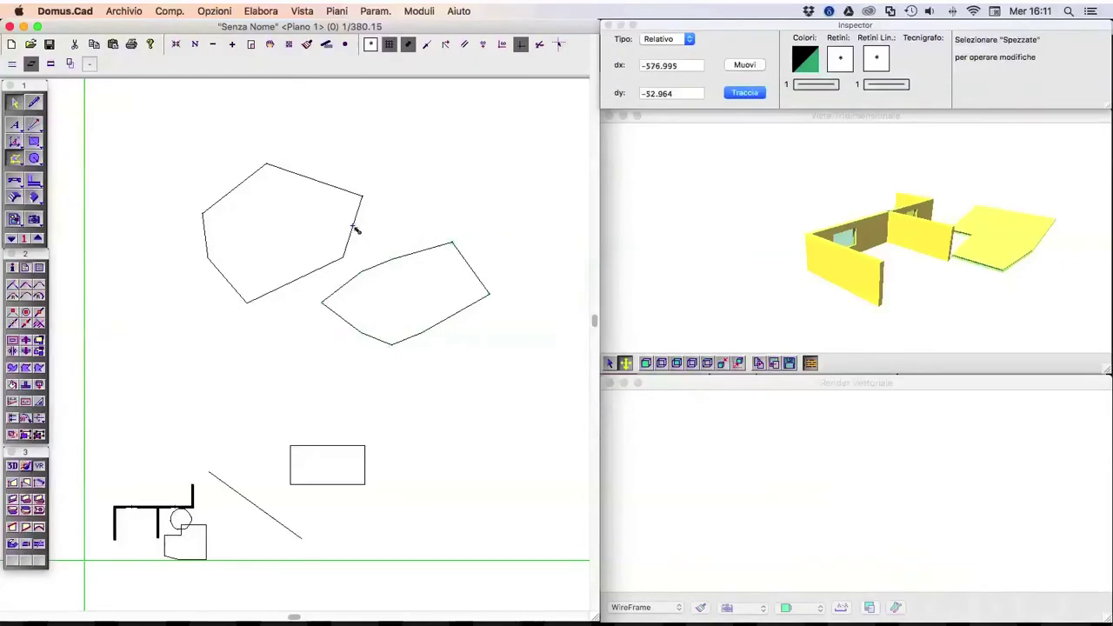
left_click(355, 228)
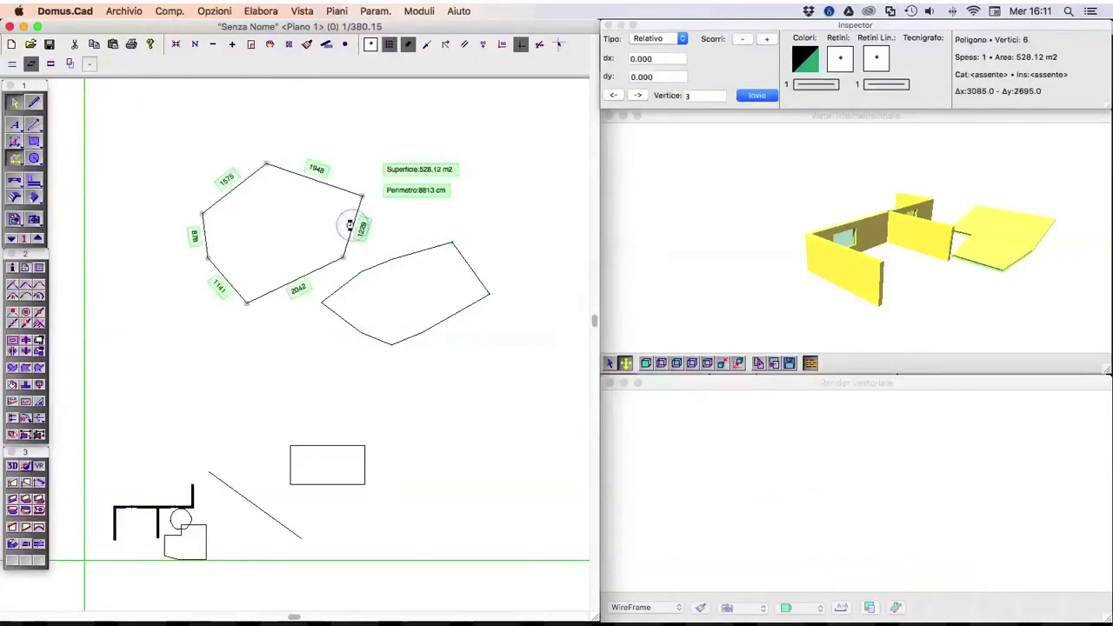
left_click(414, 258)
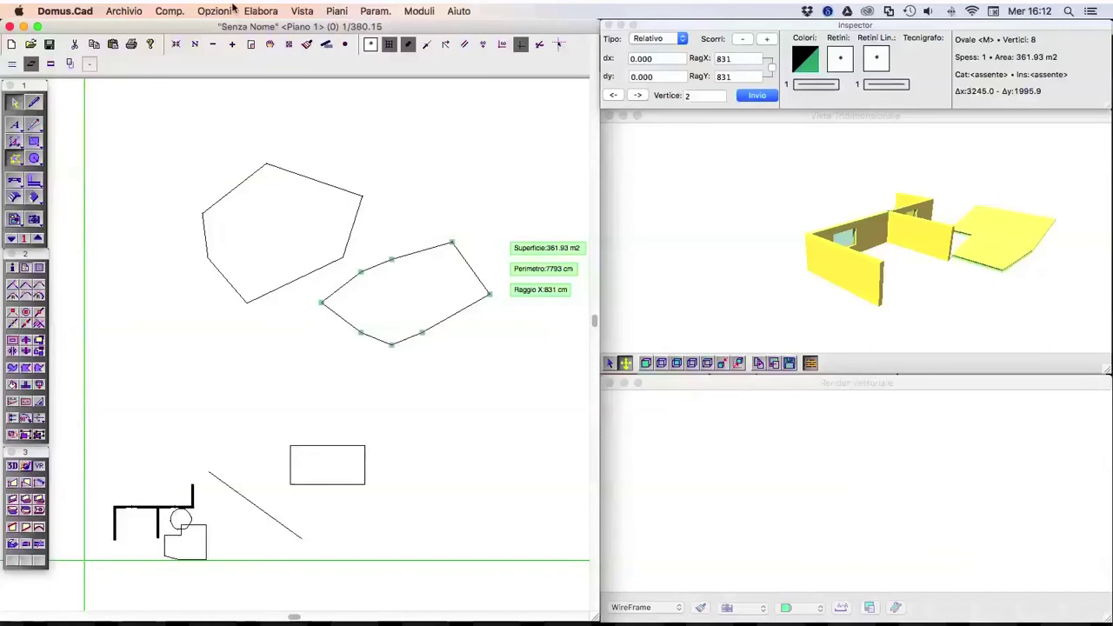
Step: Regenerate the lower shape as a regular octagon with Rigenera Spezzata and pull its right vertex outward
left_click(257, 11)
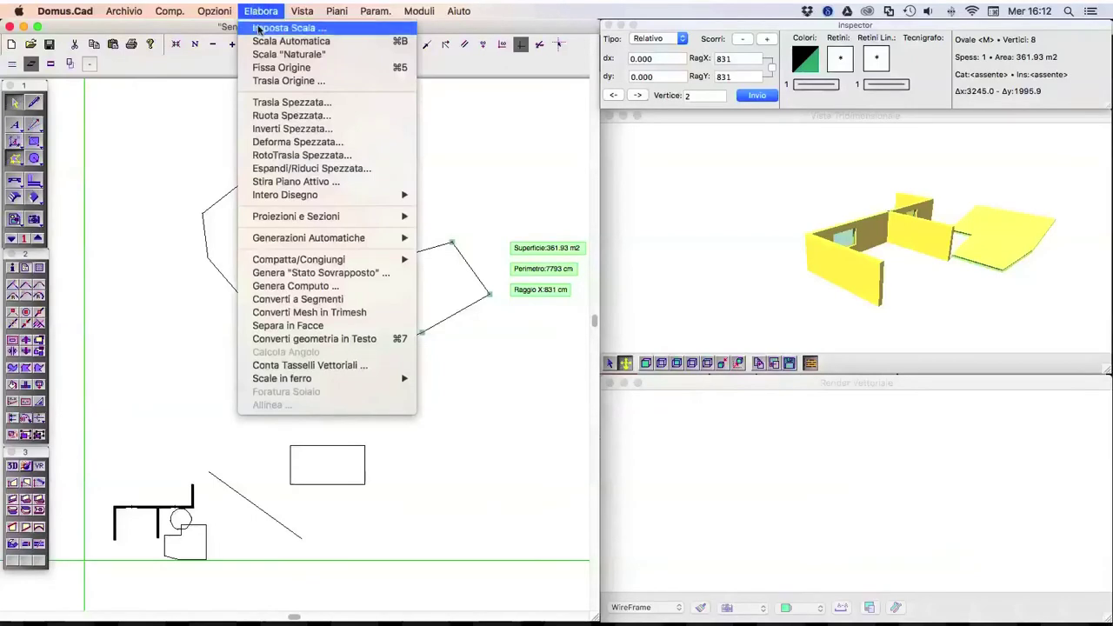
mouse_move(309, 238)
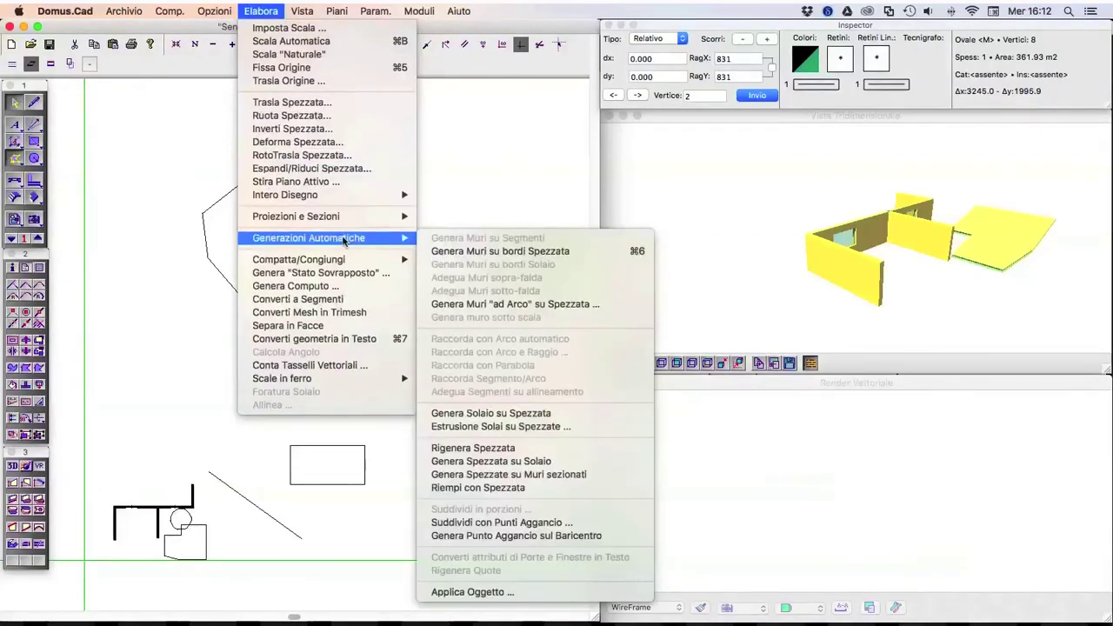
left_click(511, 448)
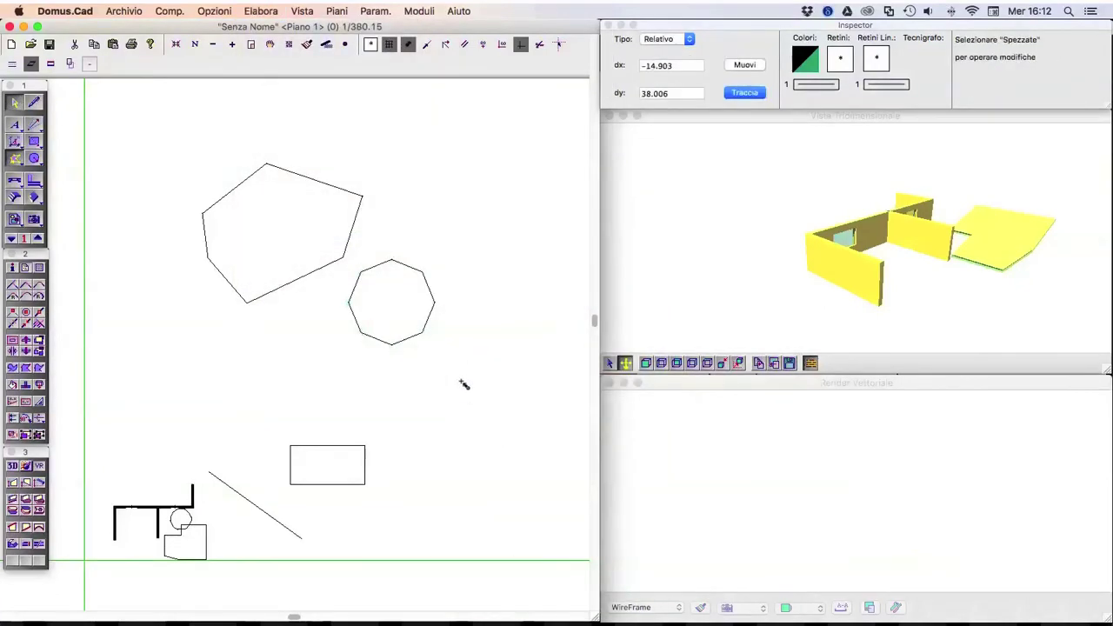
left_click(433, 301)
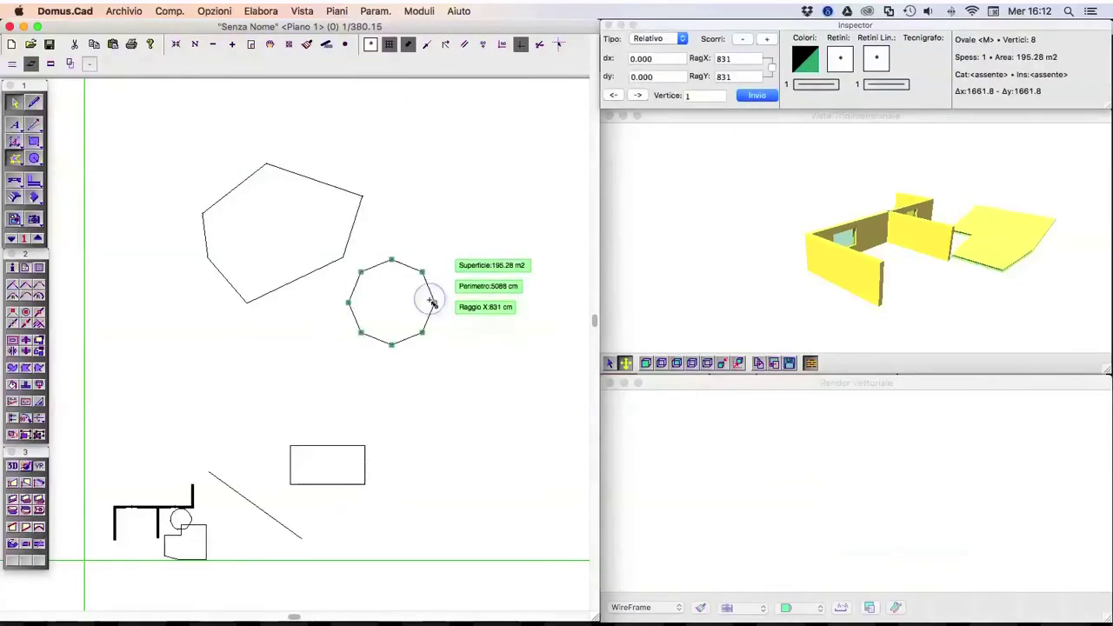
mouse_move(433, 302)
left_mouse_down()
mouse_move(465, 294)
mouse_move(466, 278)
left_mouse_up()
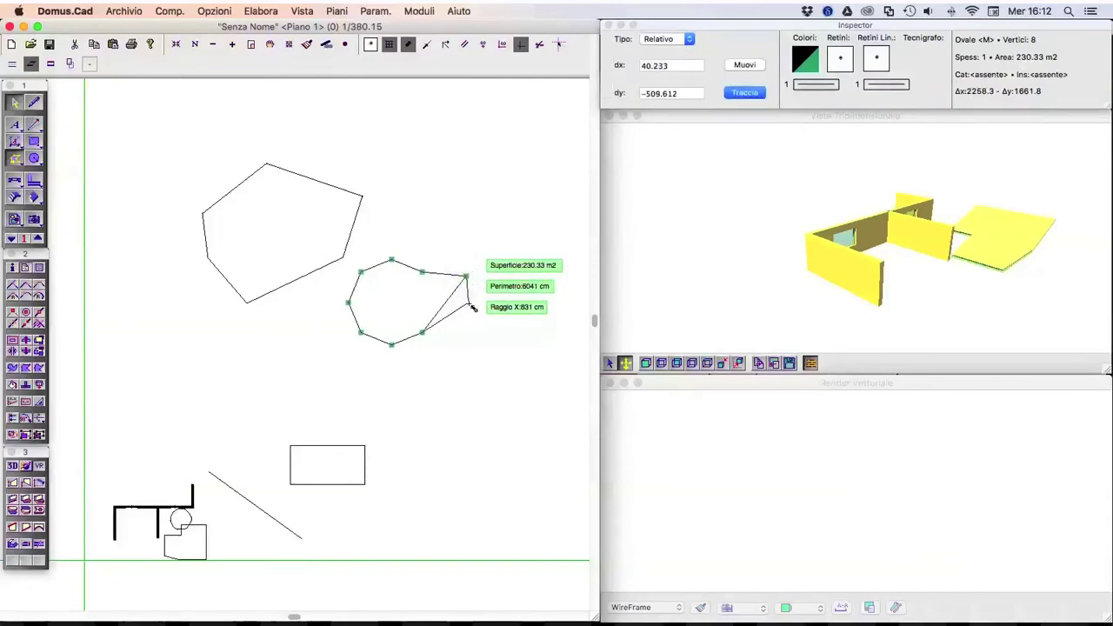
Step: Reselect the reshaped lower octagon and delete it
left_click(462, 310)
left_click(462, 310)
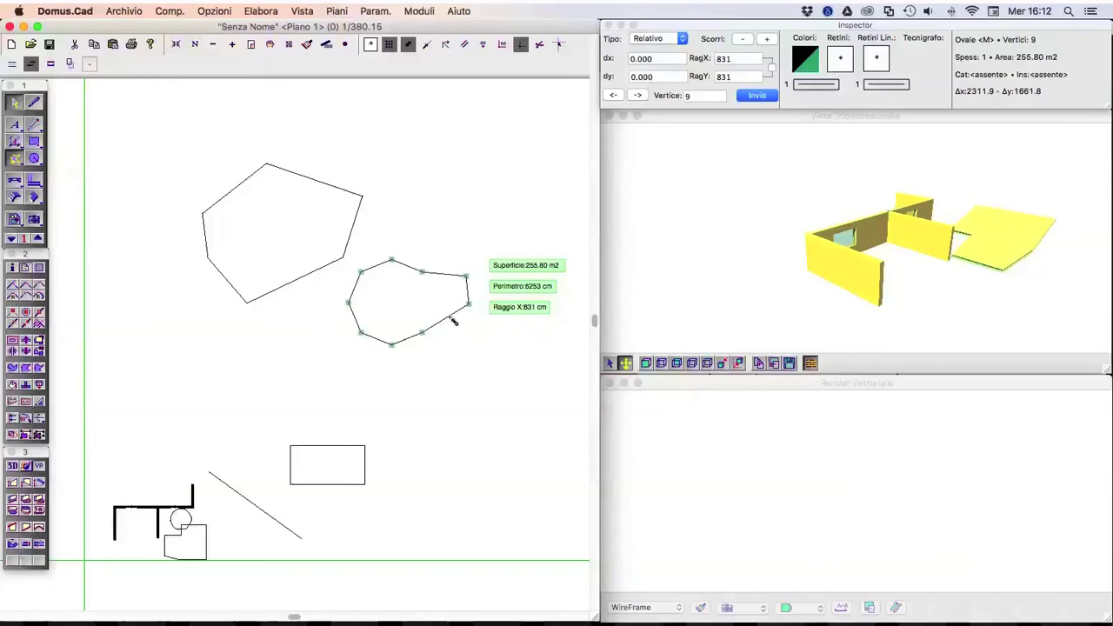
key("Delete")
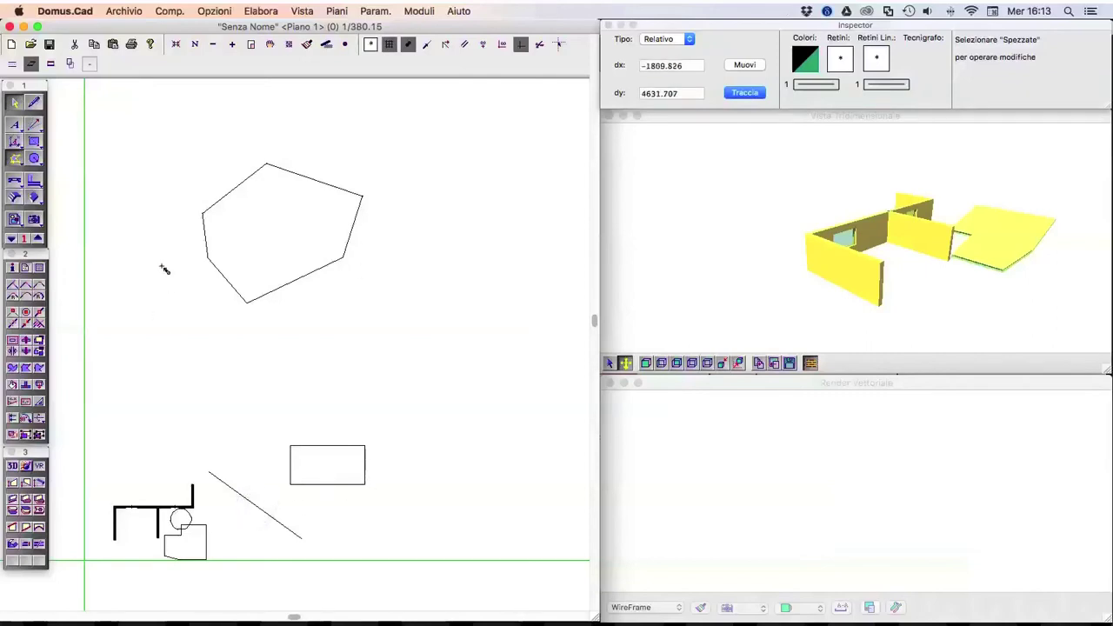
Step: Check the diagonal line's properties without changes, adjust the zoom, and select the rectangle and diagonal line
left_click(34, 125)
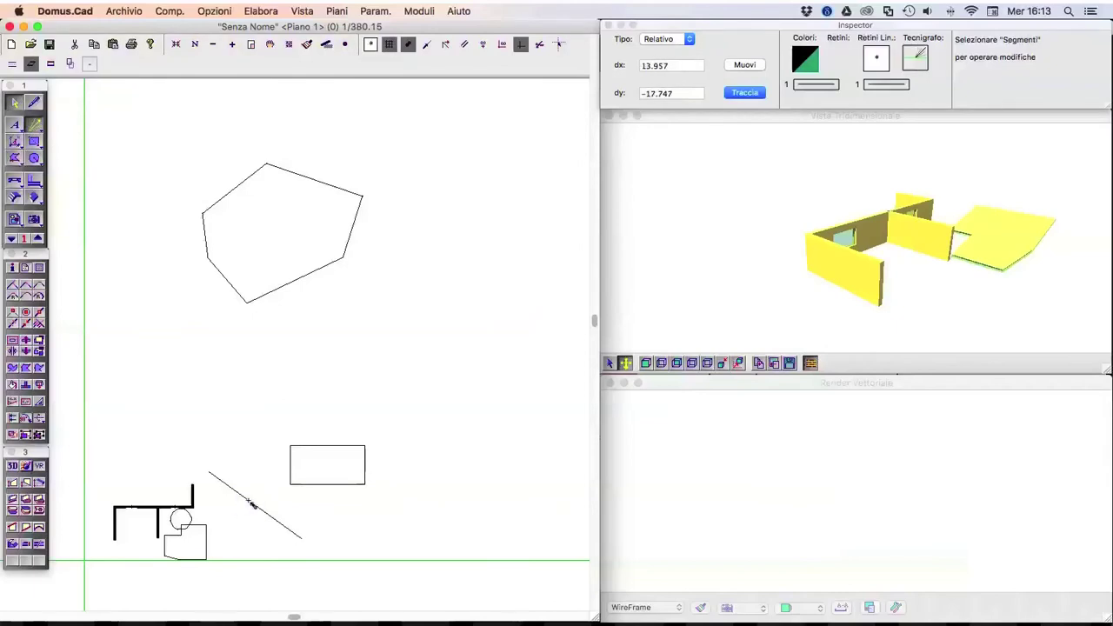
double_click(249, 503)
left_click(556, 258)
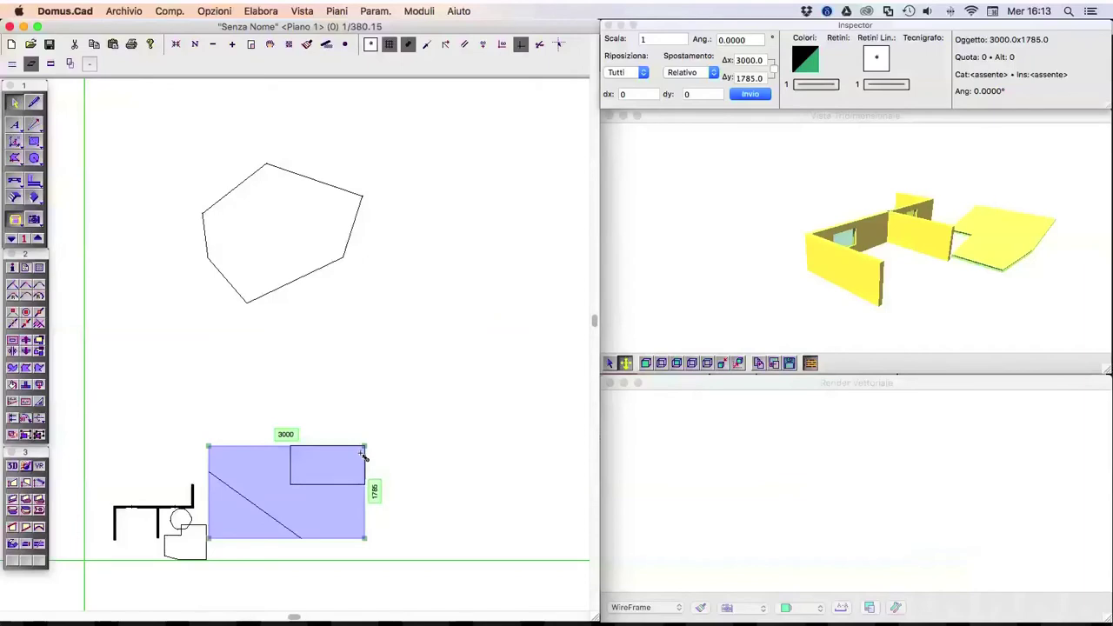
scroll(363, 456, "down", 3)
scroll(364, 456, "up", 1)
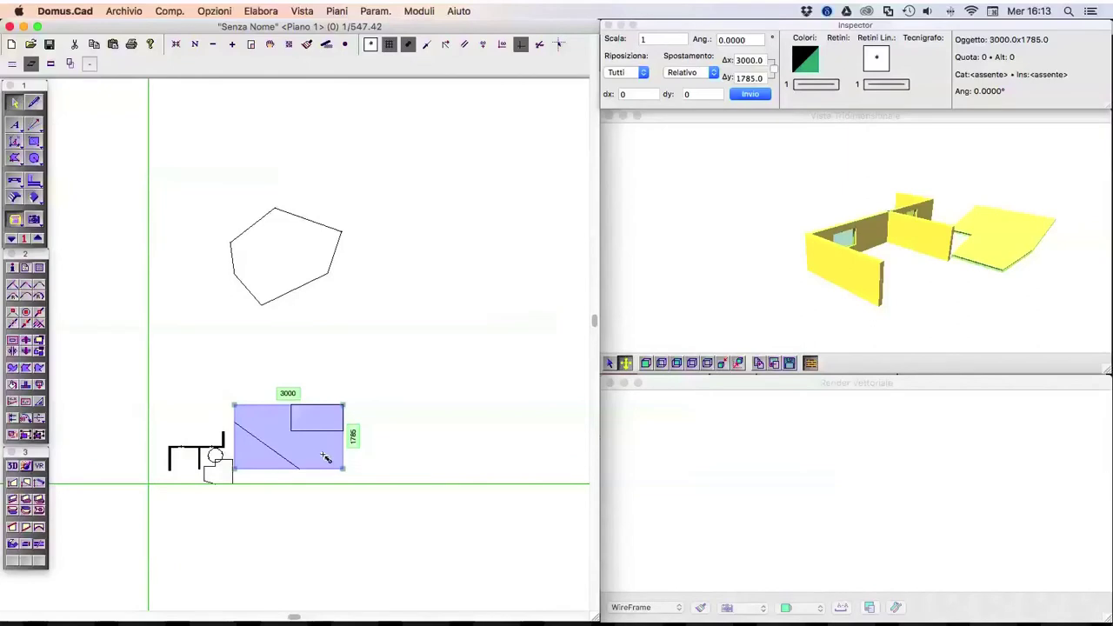
left_click(364, 402)
left_click(344, 415)
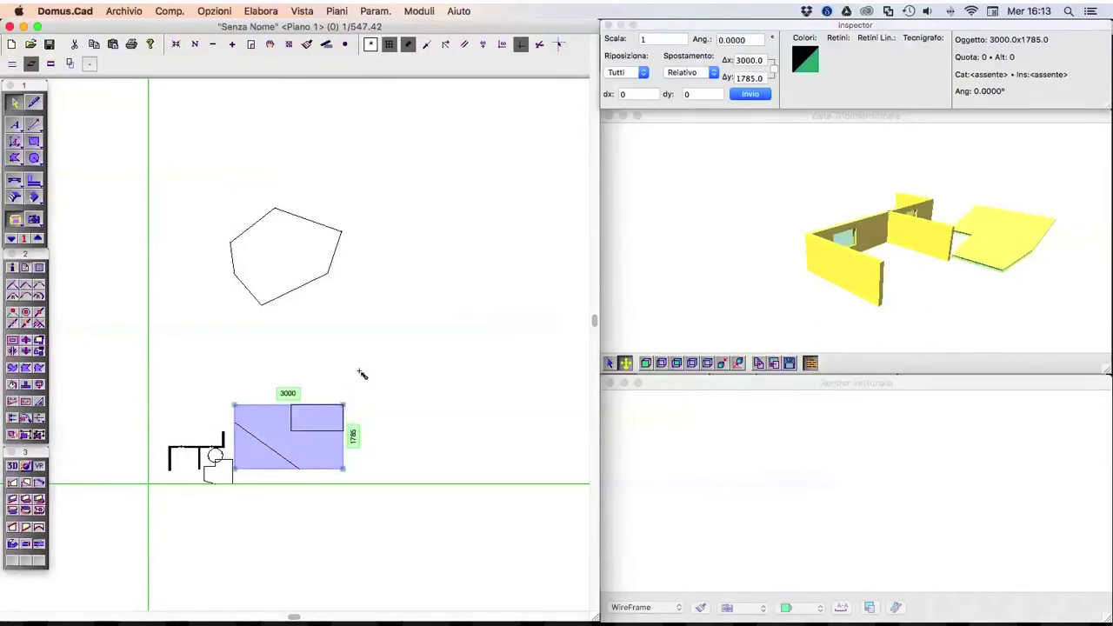
Step: Move the rectangle and line, then draw a three-segment line to the right of the polygon
key("m")
left_click(35, 103)
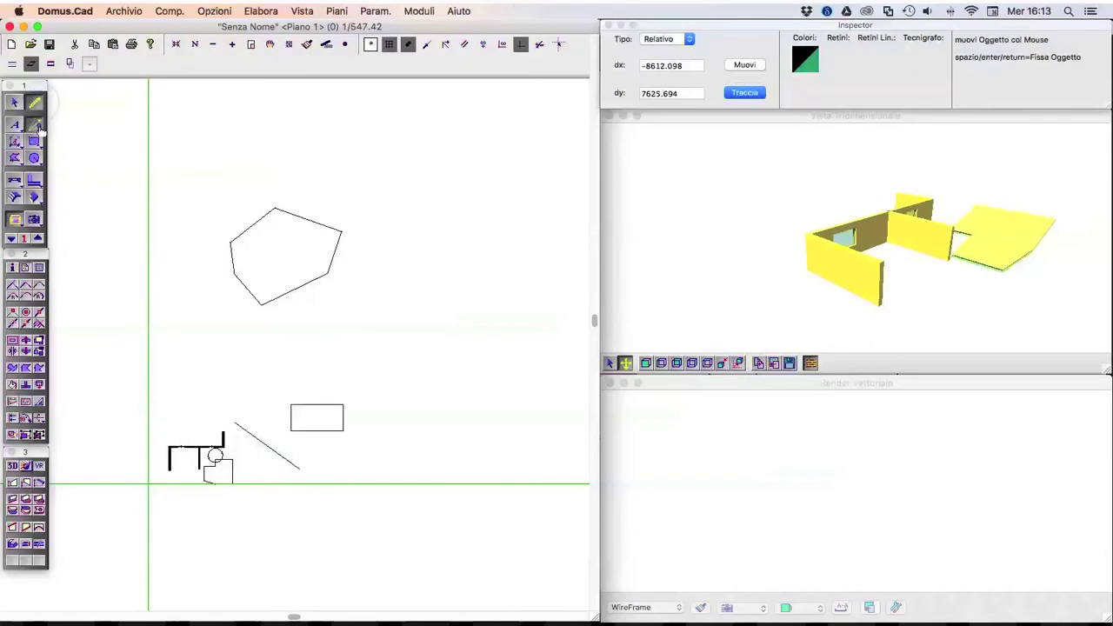
left_click(403, 165)
left_click(470, 222)
left_click(472, 307)
double_click(393, 314)
Step: Add a segment from the shared vertex toward the upper right, then box-select and deselect the figure
left_click(473, 308)
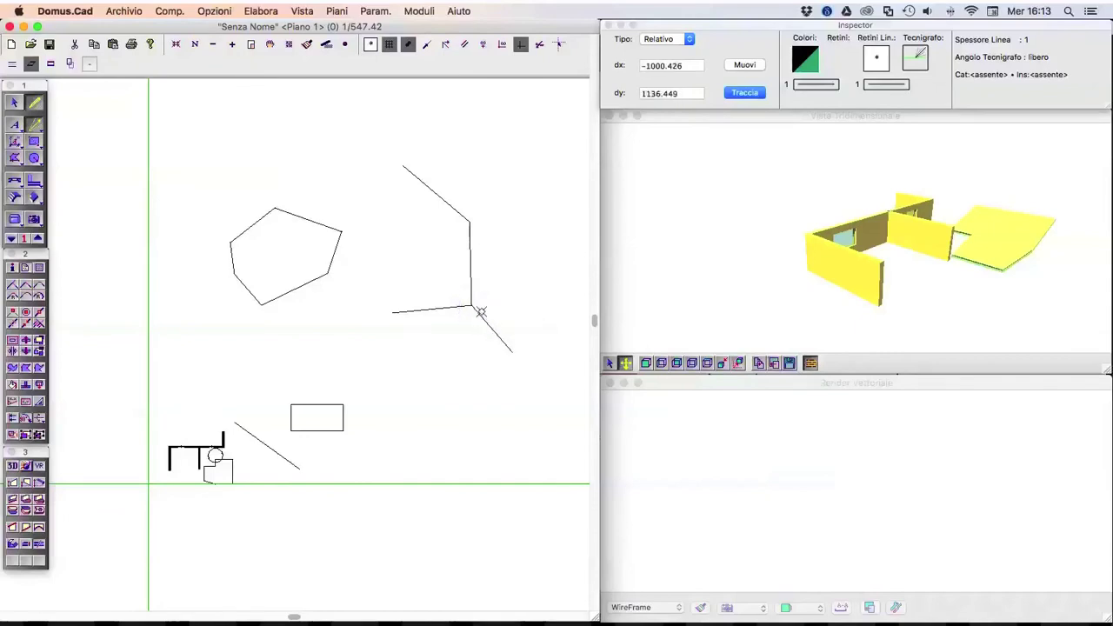
double_click(519, 250)
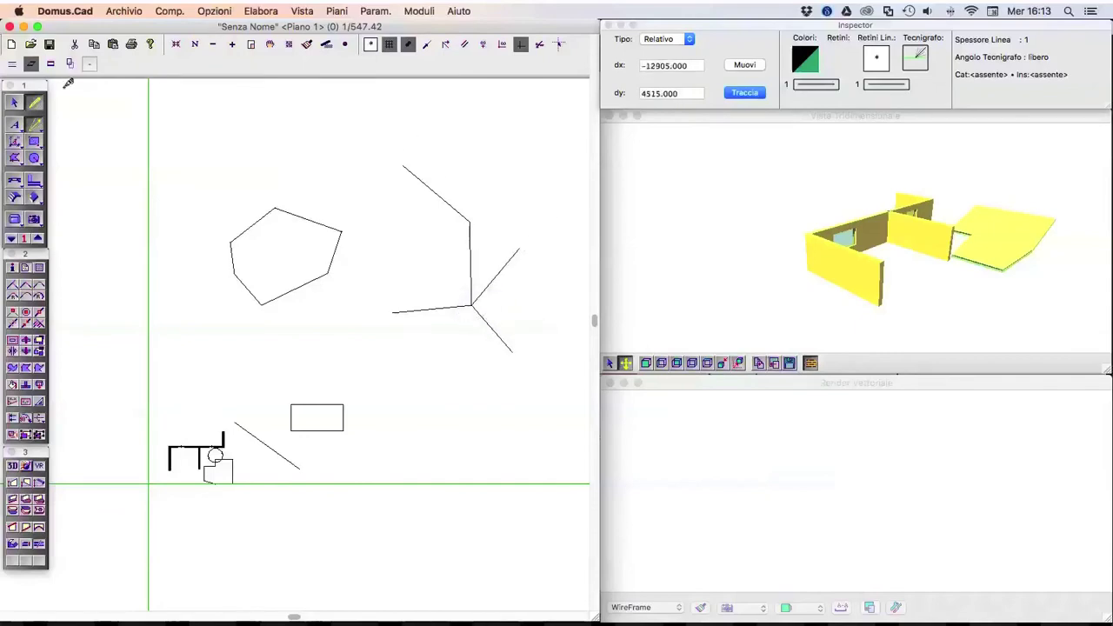
left_click(14, 103)
mouse_move(364, 148)
left_mouse_down()
mouse_move(513, 288)
mouse_move(559, 374)
left_mouse_up()
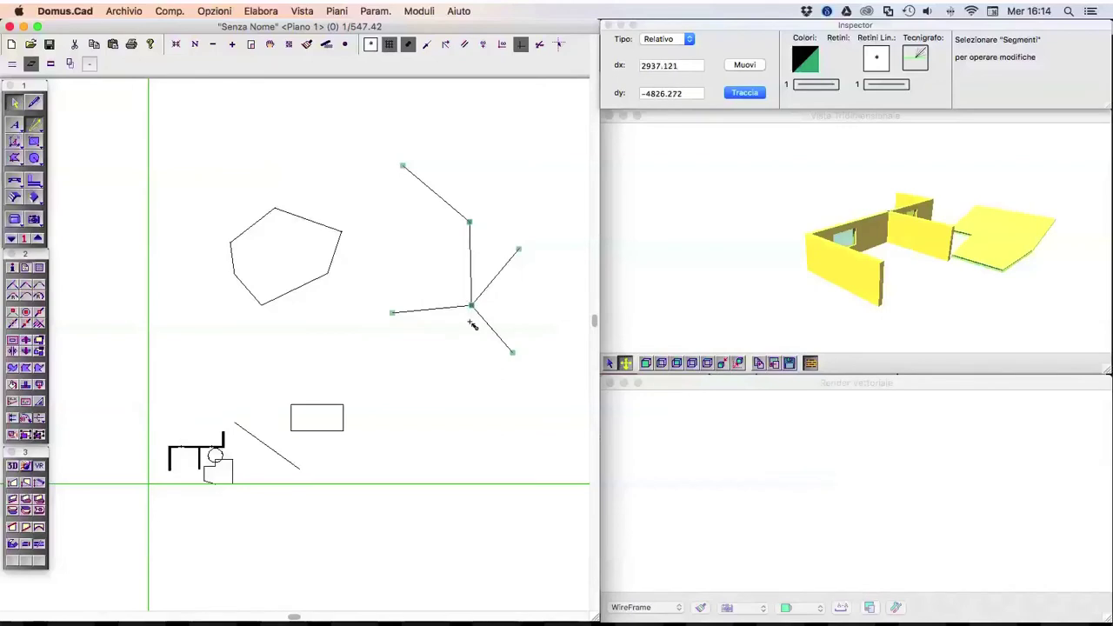
left_click(472, 327)
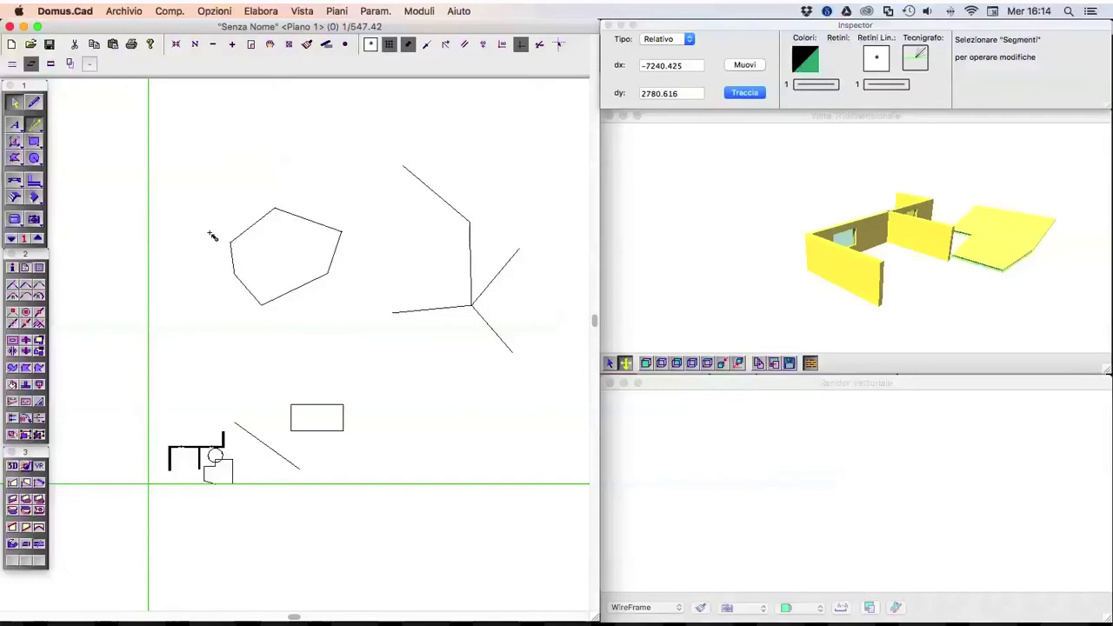
left_click(35, 102)
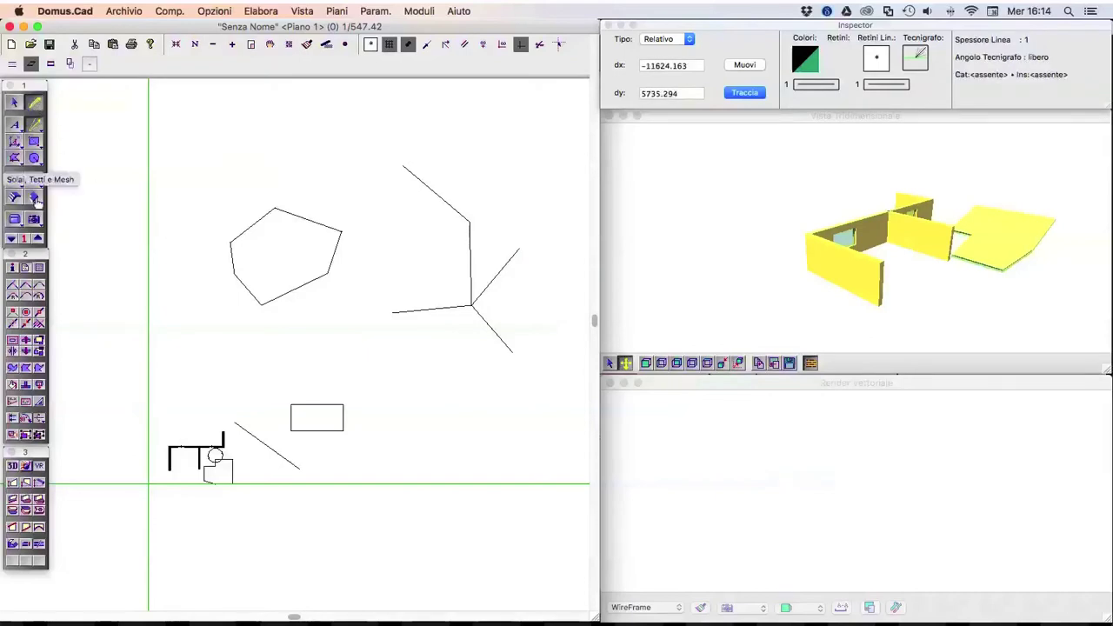
Step: Draw a four-corner rectangular floor slab in the plan
left_click(35, 199)
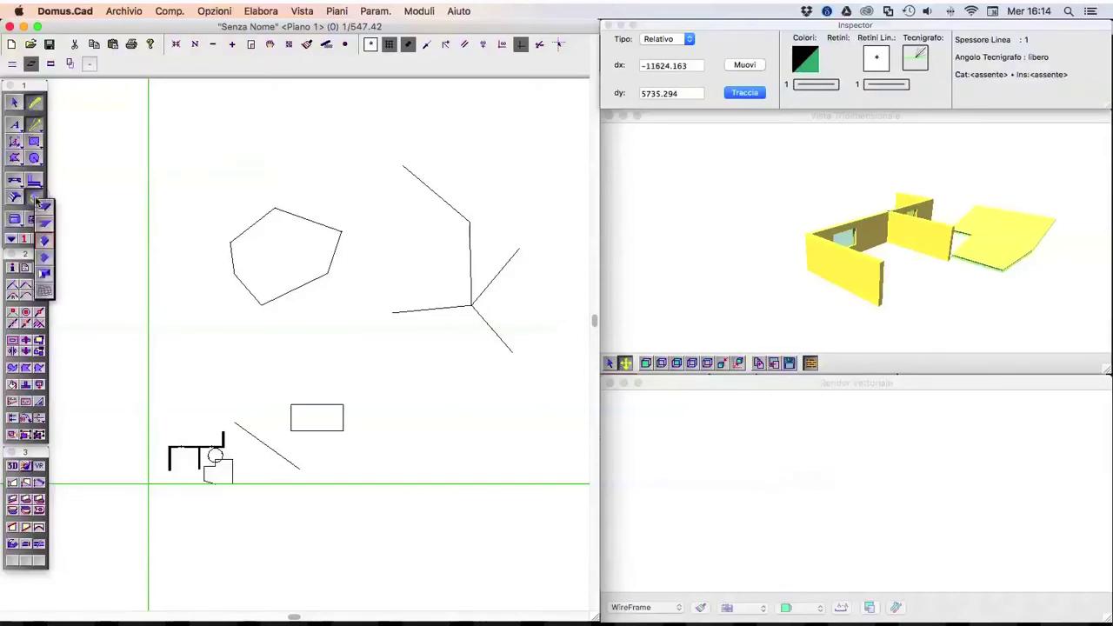
left_click(44, 290)
left_click(316, 332)
left_click(526, 333)
left_click(524, 556)
left_click(298, 555)
key("Return")
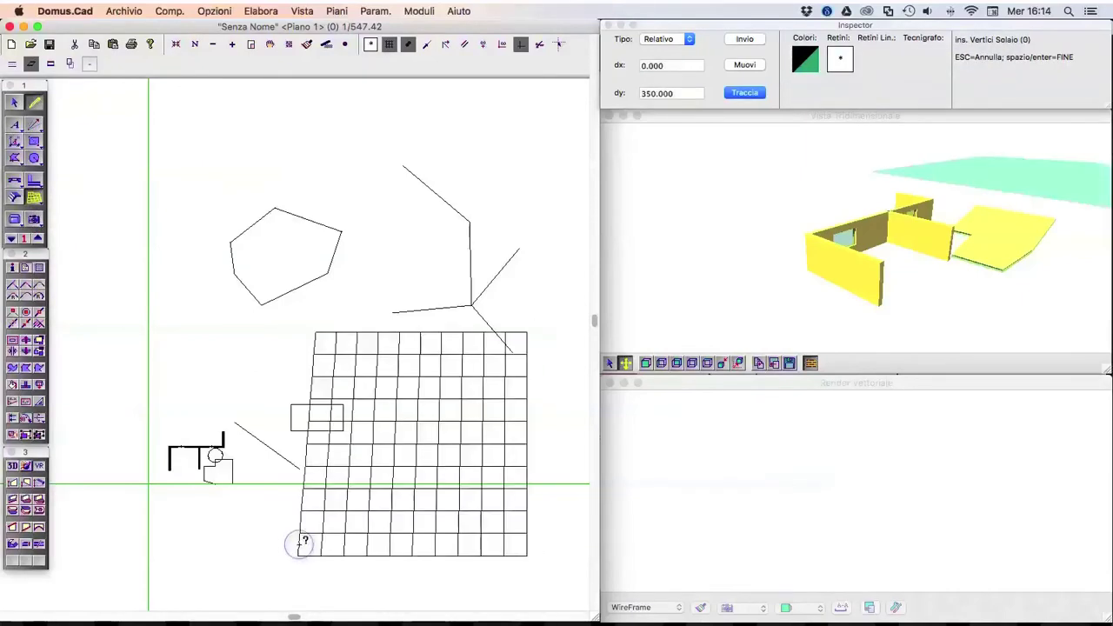
Step: Select the new gridded slab and zoom the plan out
left_click(14, 103)
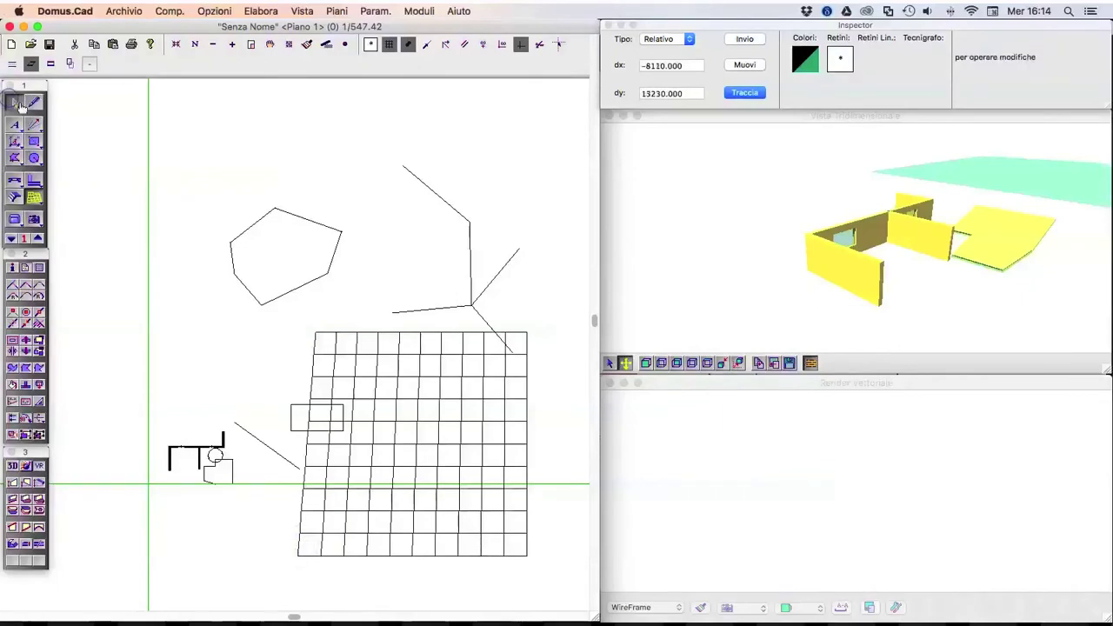
left_click(430, 334)
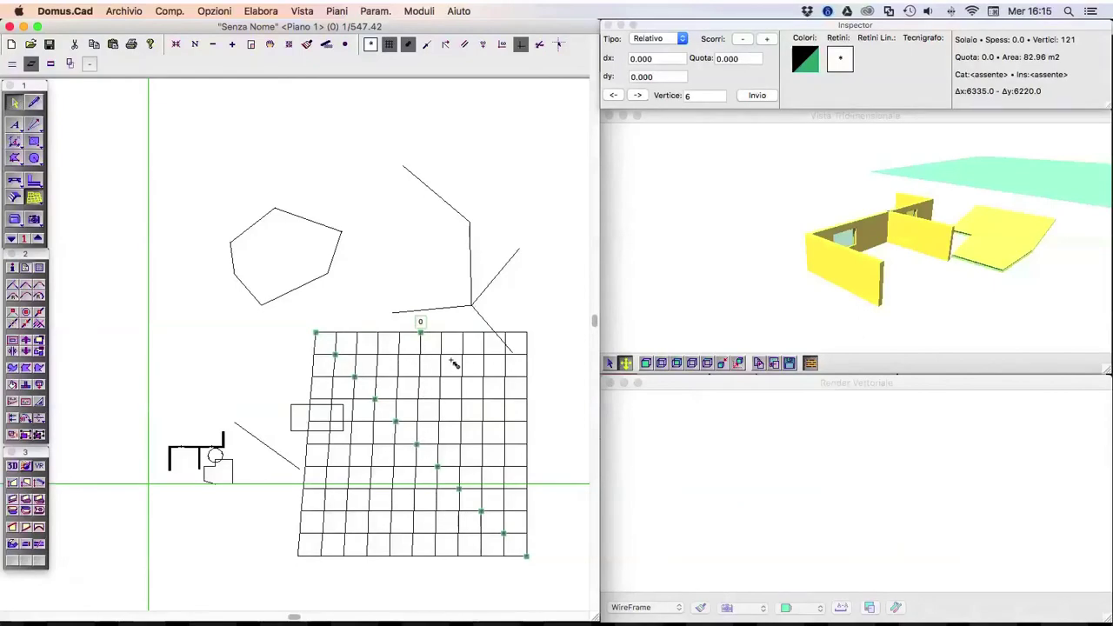
scroll(471, 413, "down", 5)
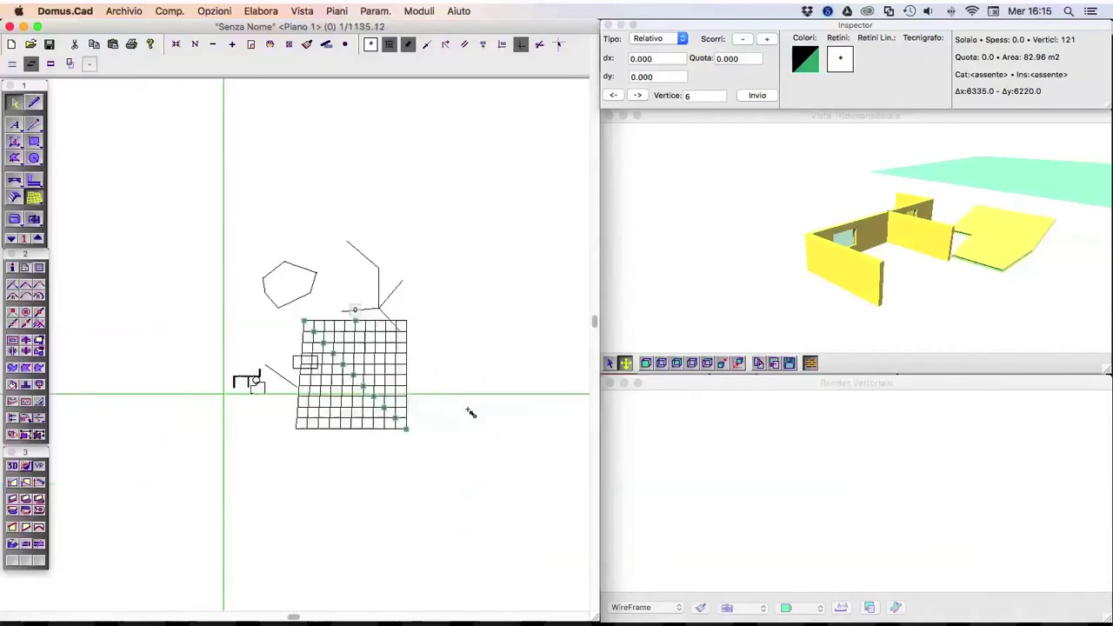
Step: Zoom back in and delete the hatched slab grid
scroll(291, 345, "up", 1)
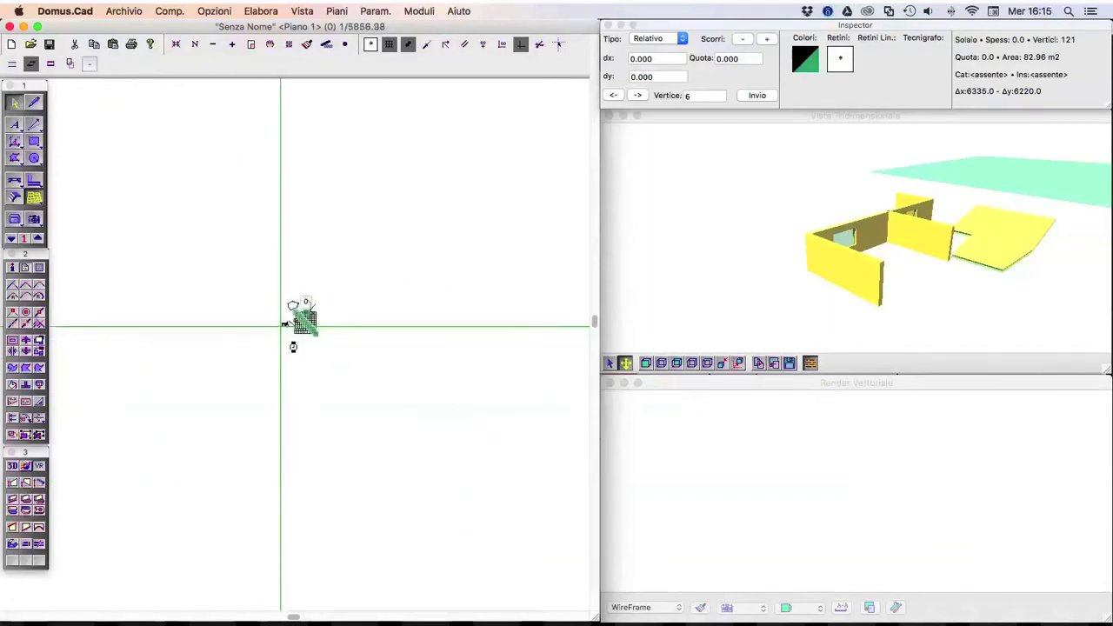
scroll(292, 346, "up", 3)
scroll(295, 345, "up", 1)
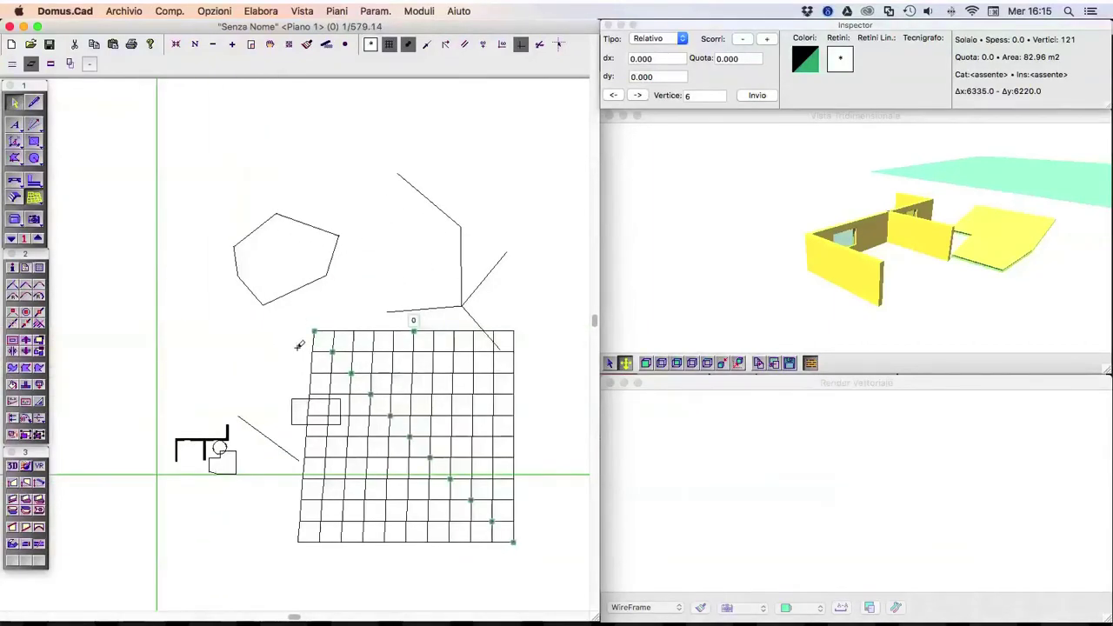
left_click_drag(431, 406, 428, 402)
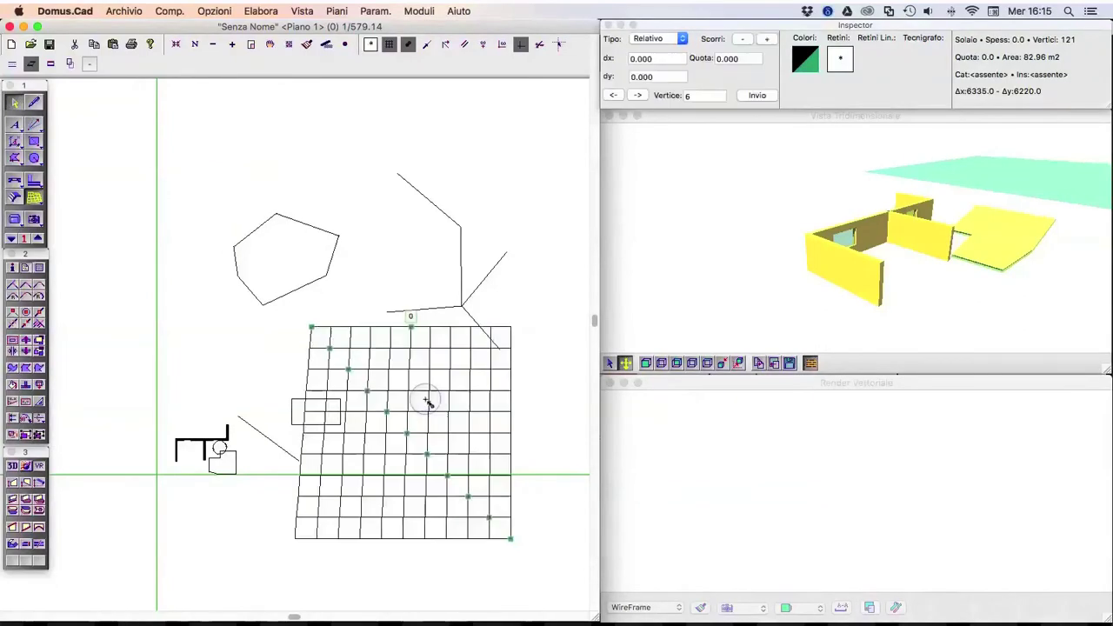
key("BackSpace")
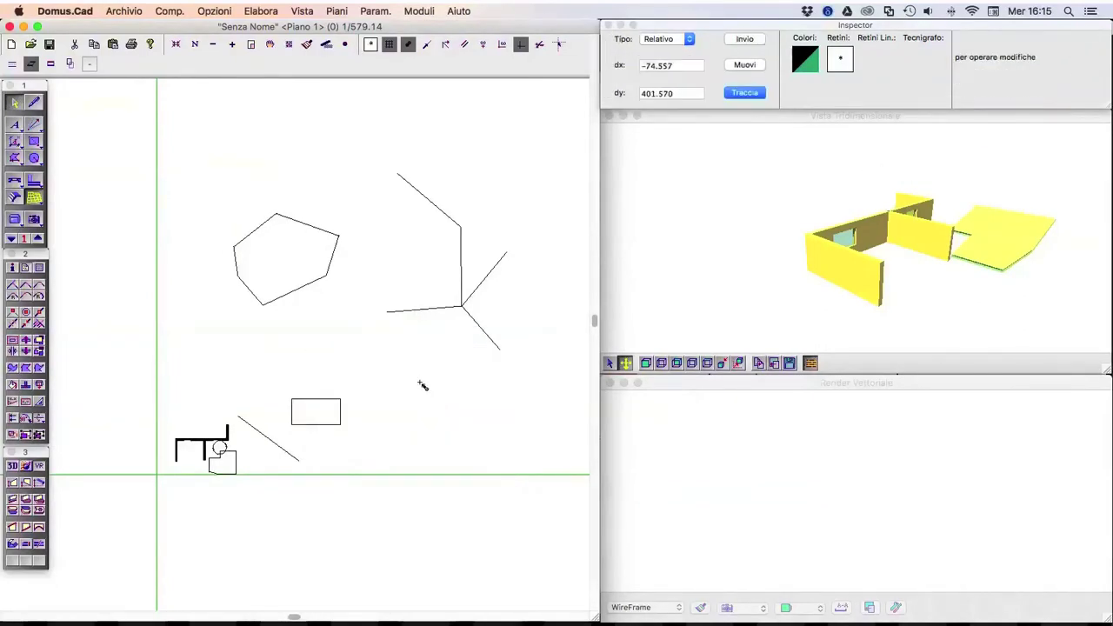
Step: Draw an eight-vertex profile polygon on the left side of the plan
scroll(422, 383, "left", 5)
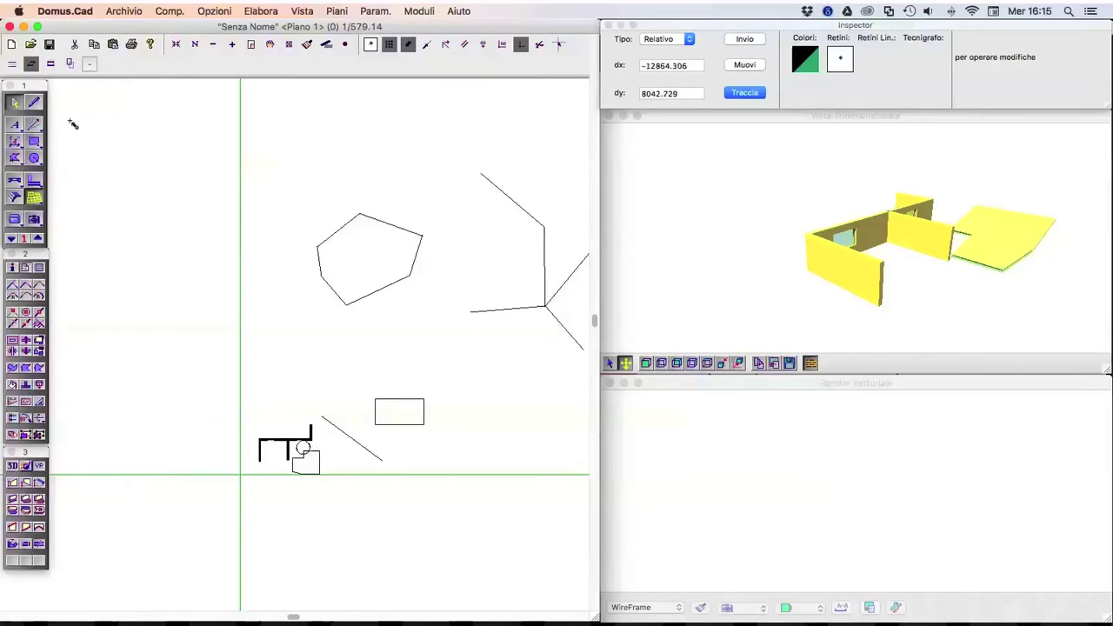
left_click(18, 139)
left_click(33, 102)
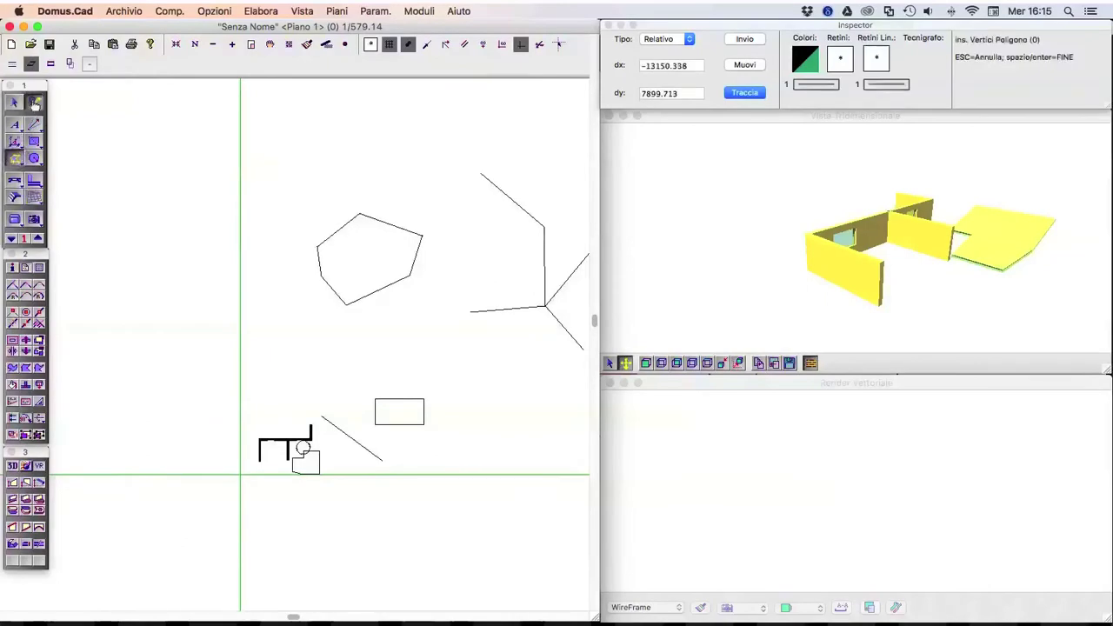
left_click(166, 476)
left_click(191, 454)
left_click(193, 420)
left_click(181, 405)
left_click(166, 371)
left_click(176, 335)
left_click(186, 311)
left_click(208, 299)
key("Return")
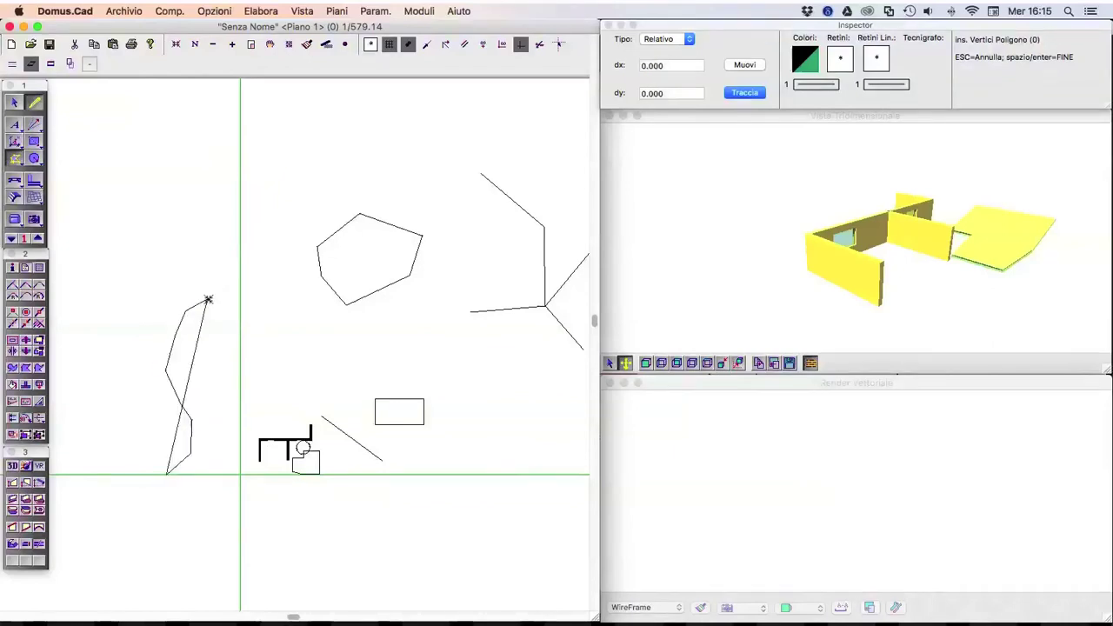
Step: Set the new profile polygon to Spezzata aperta in its properties
left_click(14, 102)
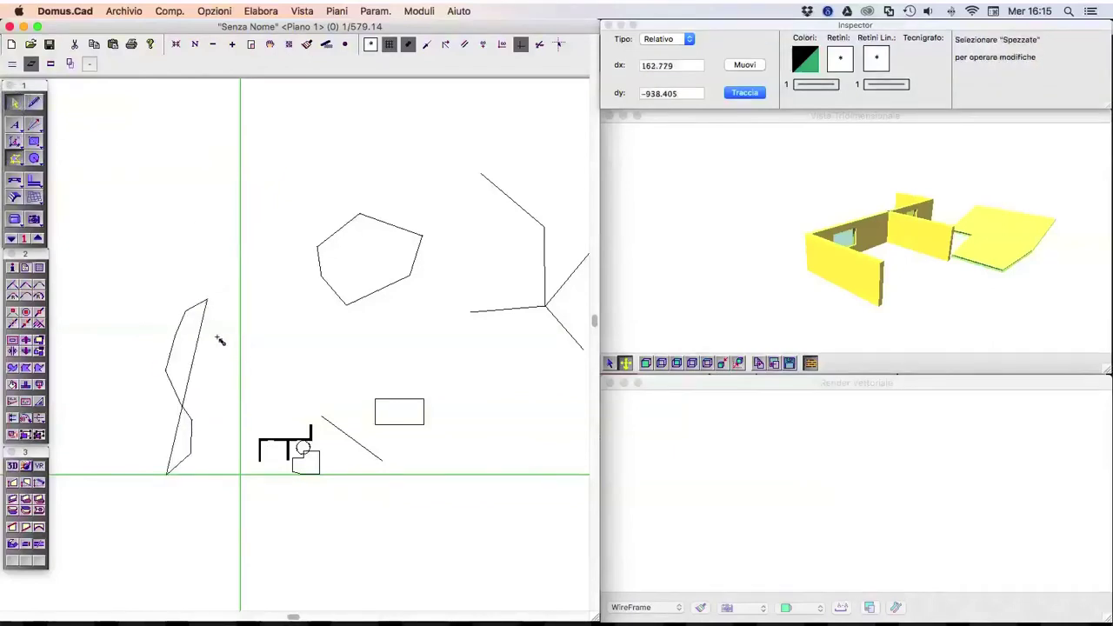
double_click(204, 310)
left_click(397, 311)
left_click(700, 366)
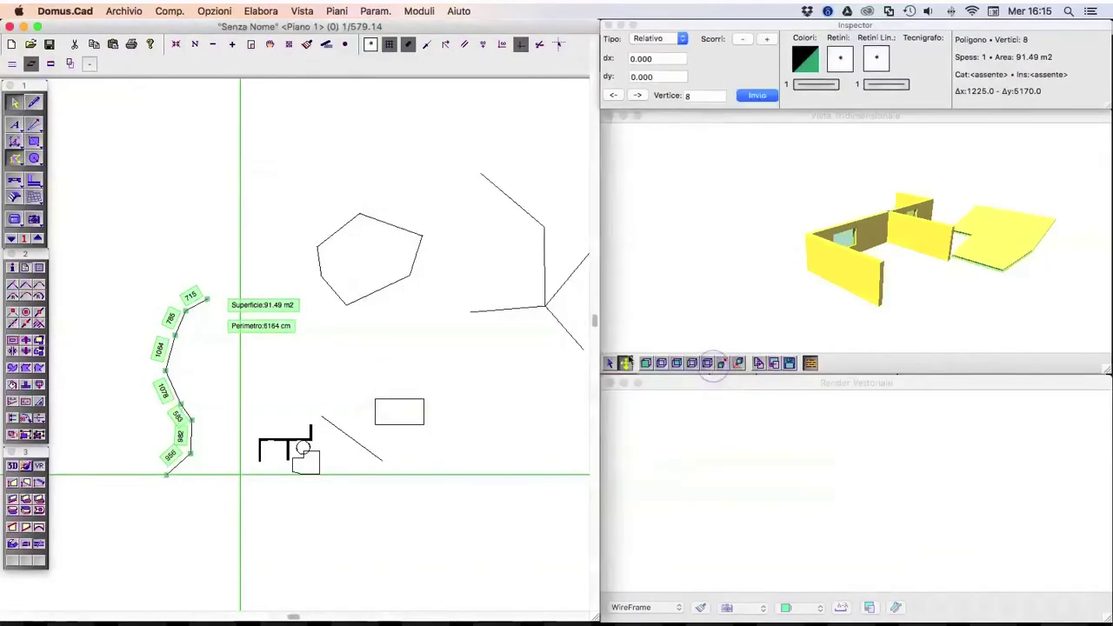
left_click(418, 10)
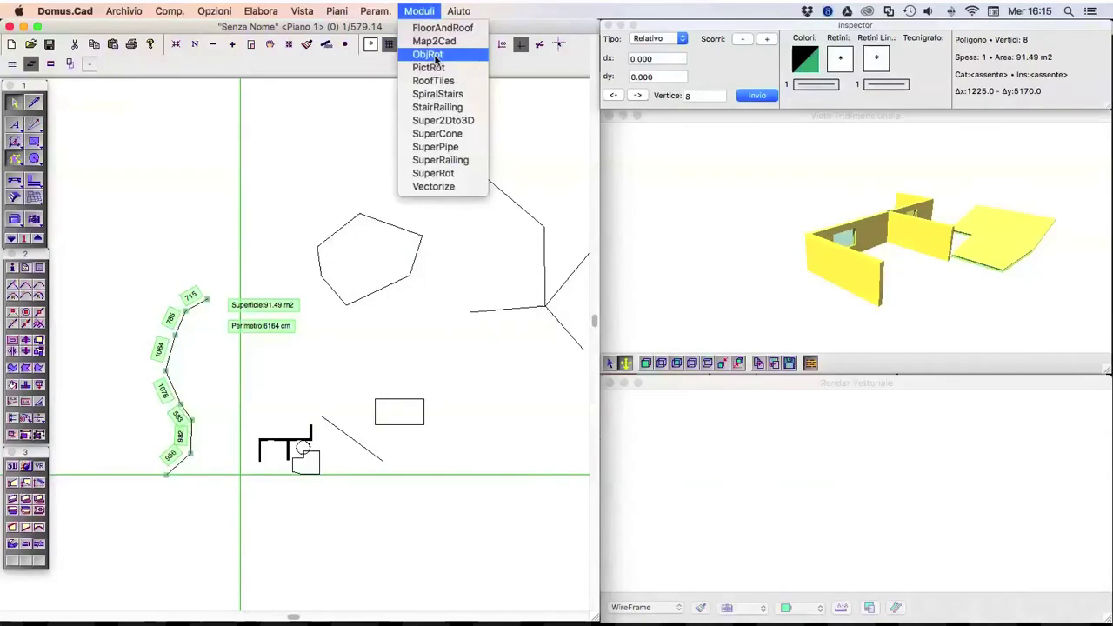
Step: Run SuperRot with 40 circumference parts around the X axis and confirm
left_click(441, 173)
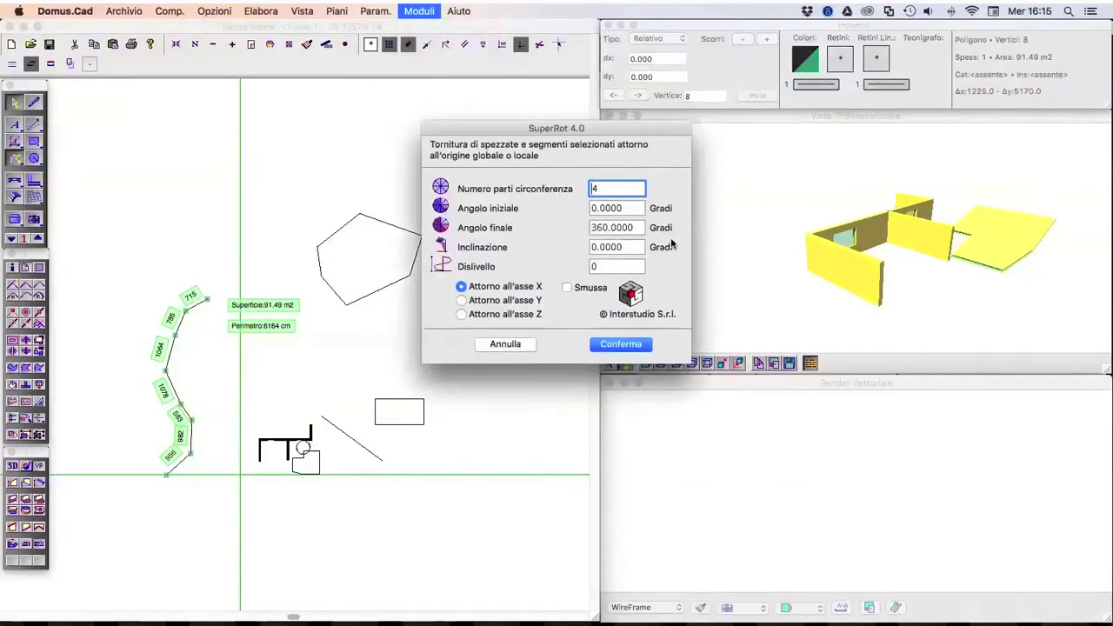
left_click_drag(635, 189, 570, 191)
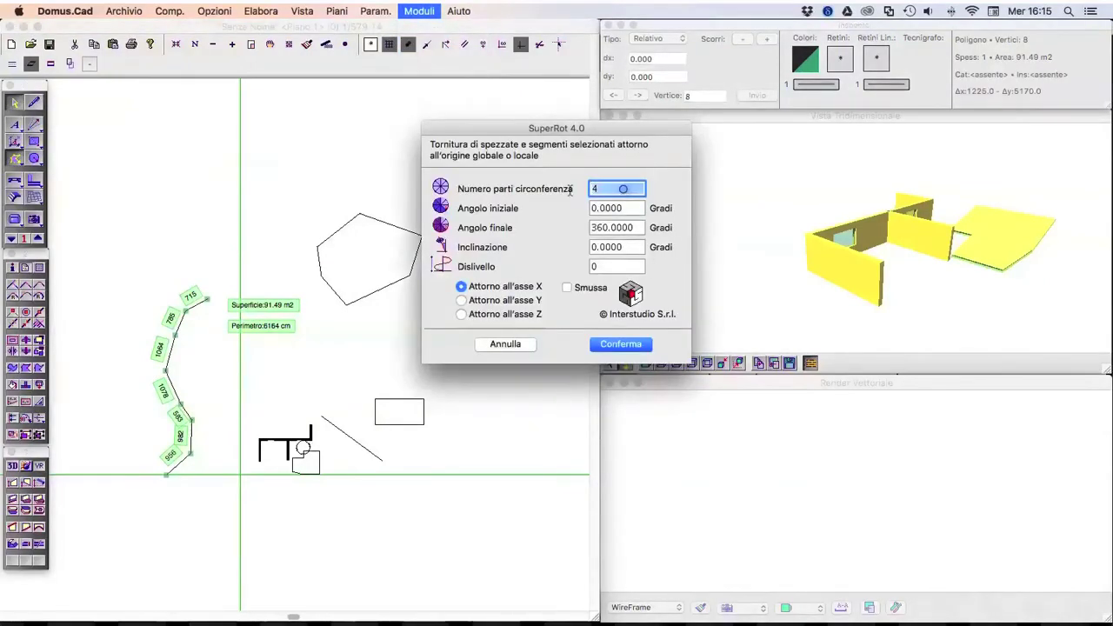
type("4")
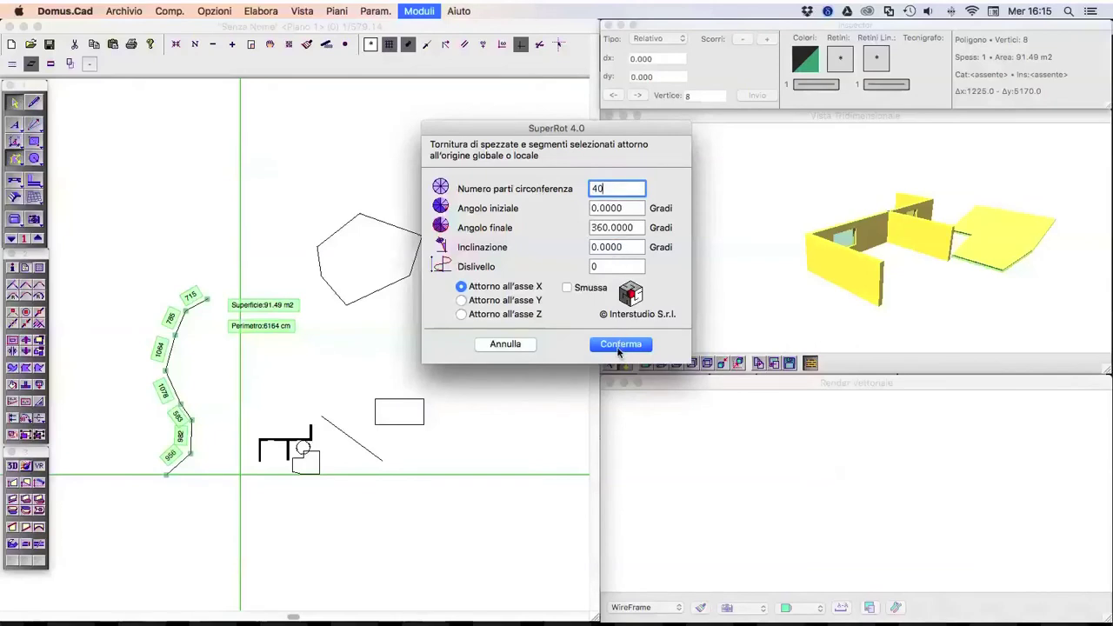
left_click(620, 345)
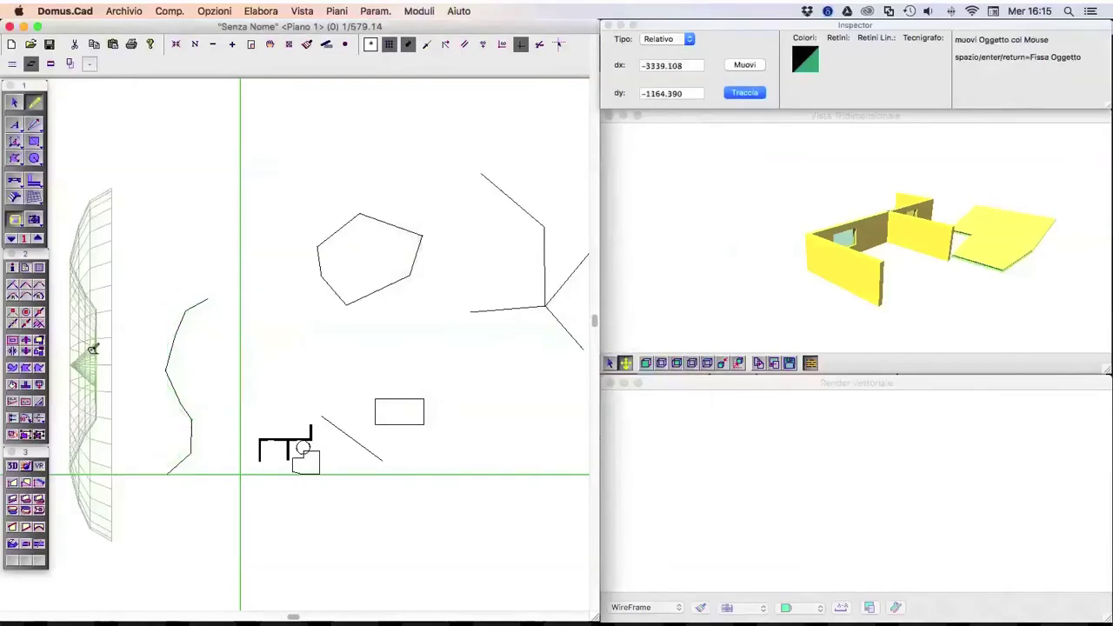
Step: Drop the revolved surface into the plan and orbit the 3D view to show the full disc
left_click(283, 264)
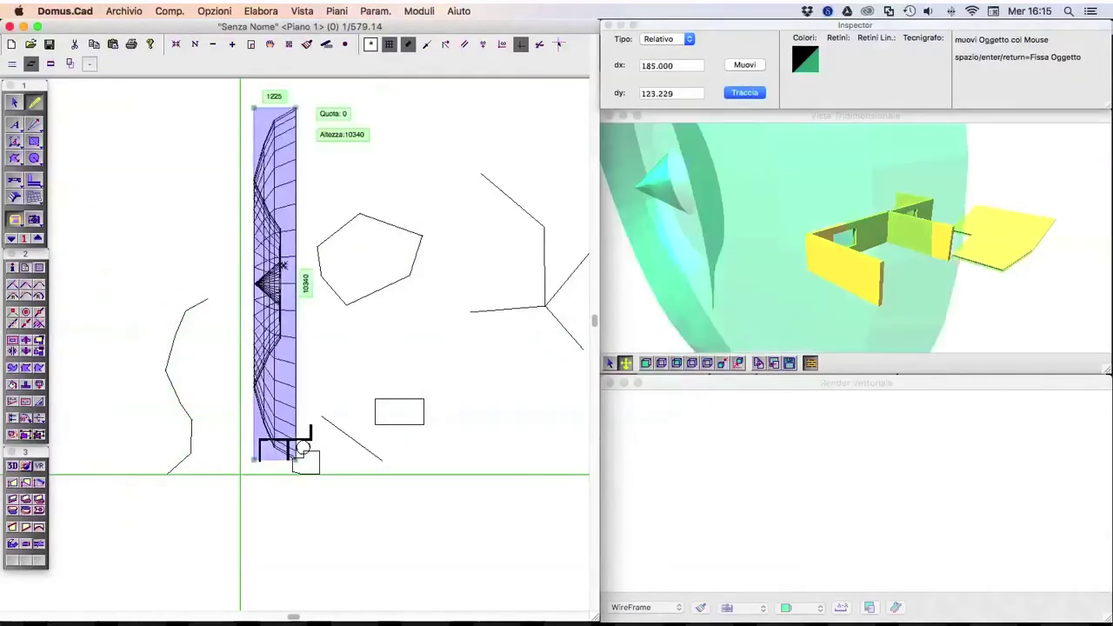
scroll(294, 275, "up", 2)
scroll(294, 275, "down", 5)
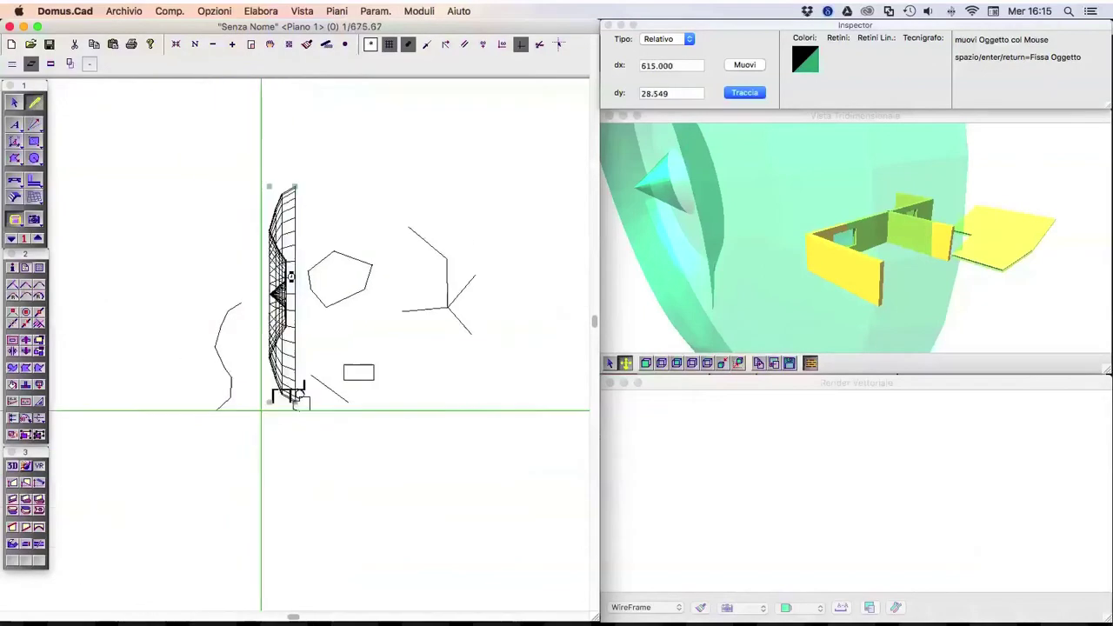
scroll(294, 277, "down", 2)
left_click(910, 306)
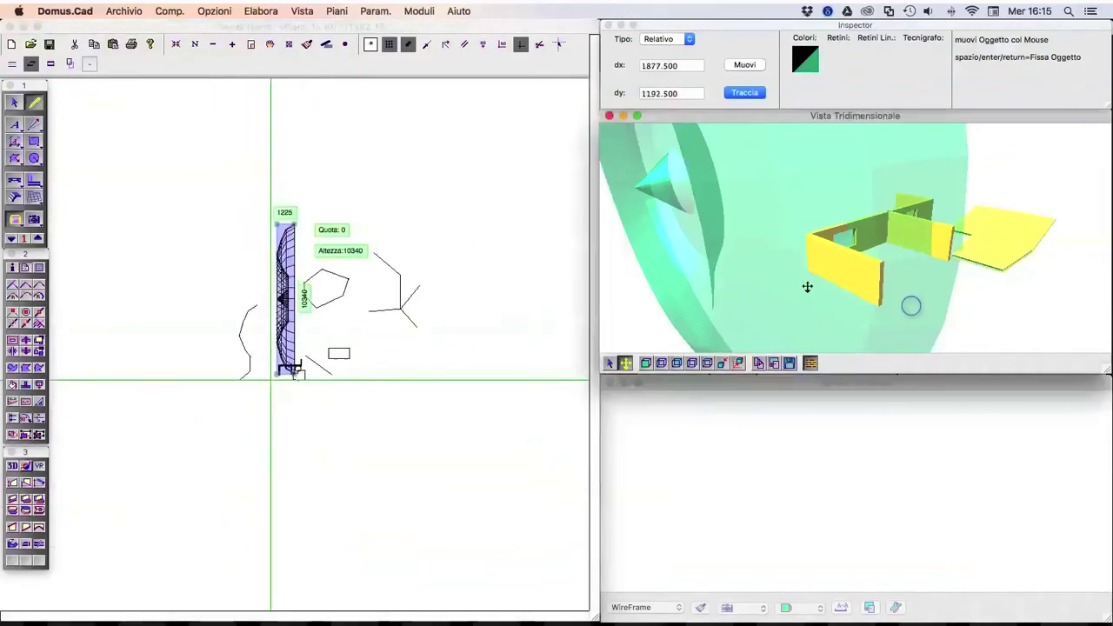
mouse_move(793, 286)
left_mouse_down()
mouse_move(809, 248)
mouse_move(789, 258)
left_mouse_up()
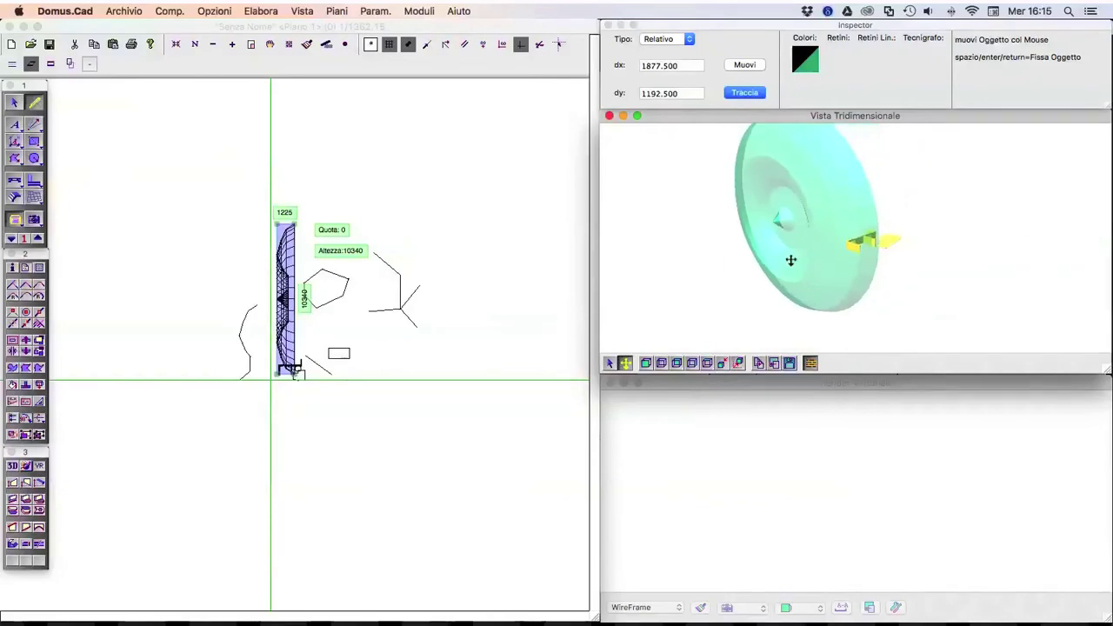
Step: Select the revolved object, cancel its Caratteristiche Oggetti, and pick Scomposizione Oggetto in singoli Elementi
left_click(15, 102)
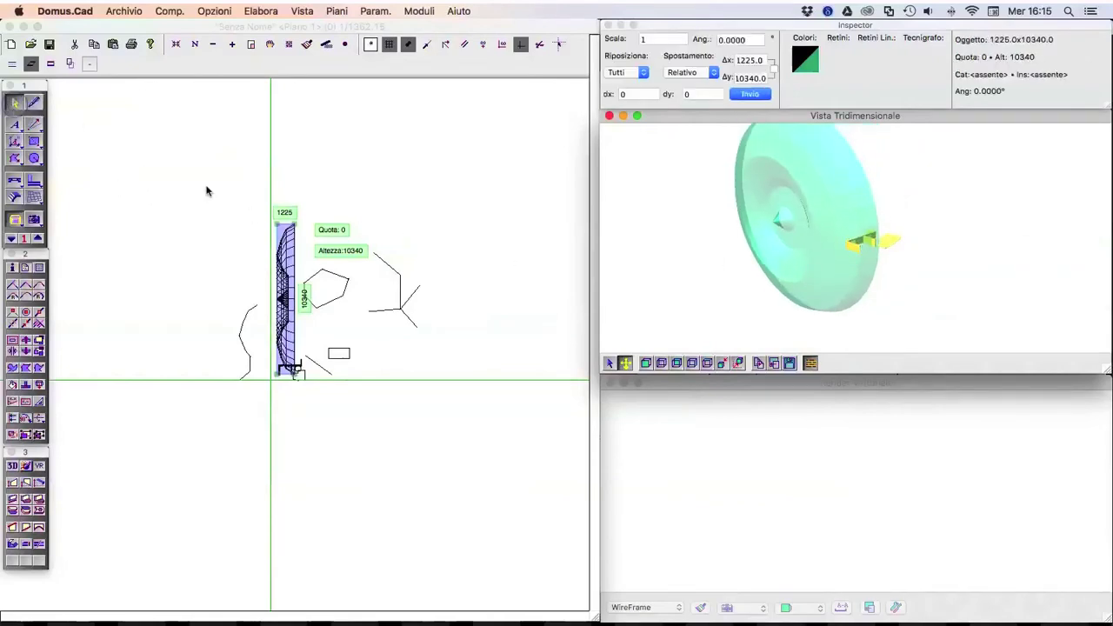
left_click(207, 187)
double_click(286, 256)
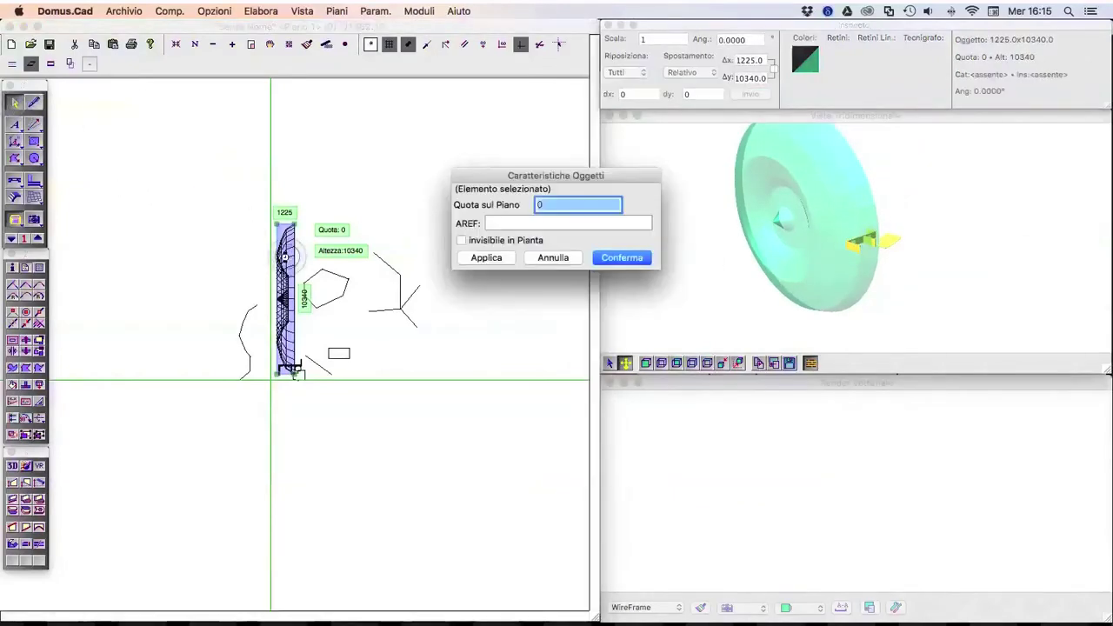
left_click(534, 254)
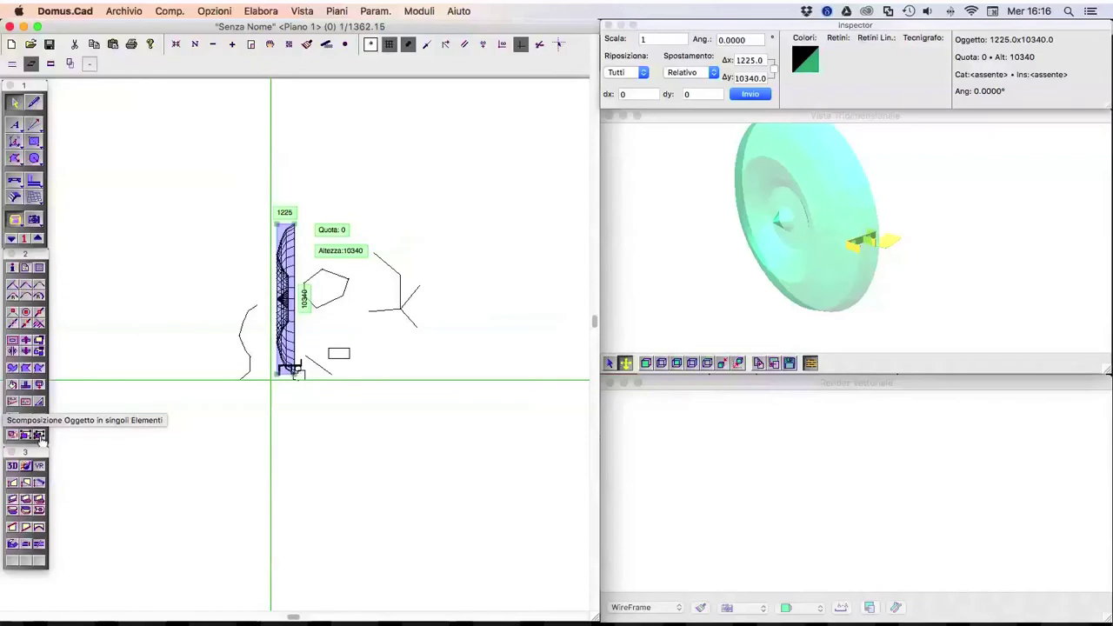
left_click(40, 439)
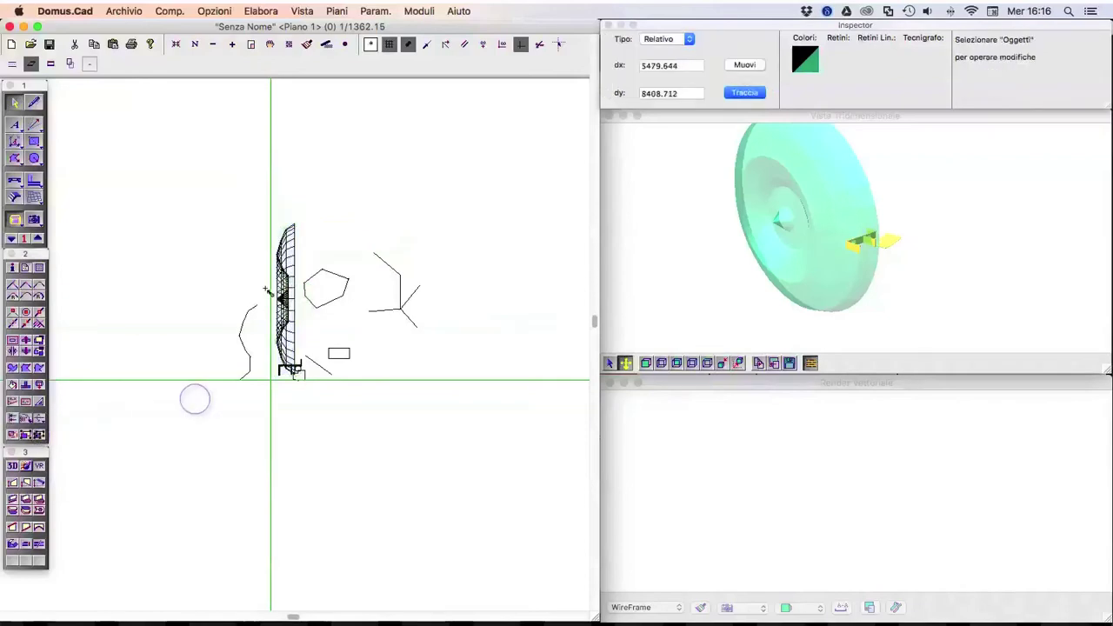
Step: Explode the revolved object into a mesh, accepting the Caratteristiche Mesh settings
left_click(297, 255)
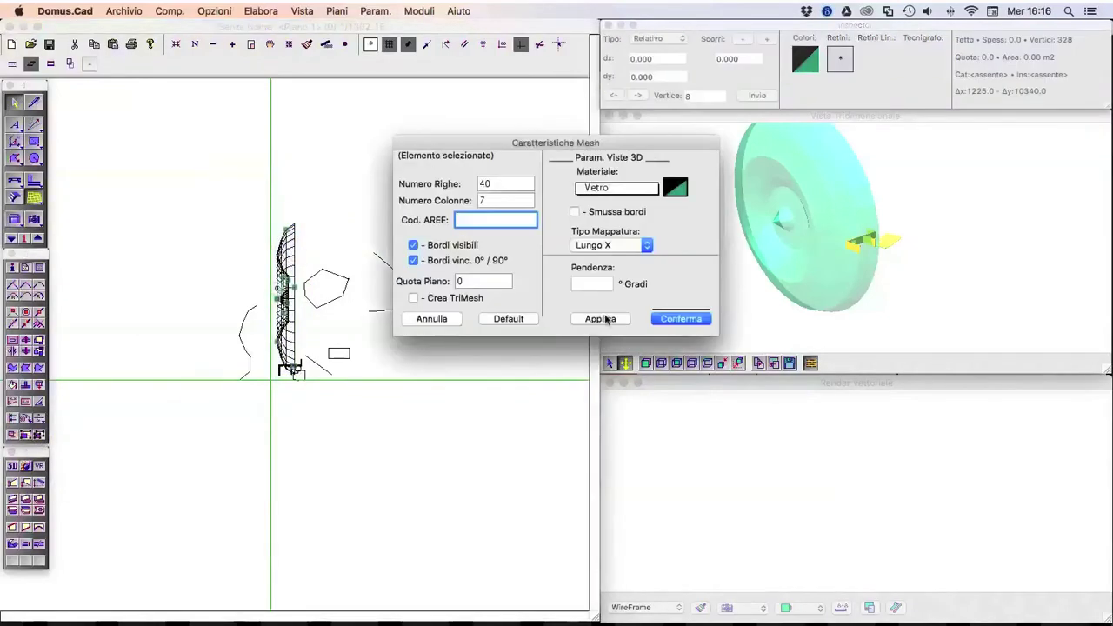
left_click(671, 318)
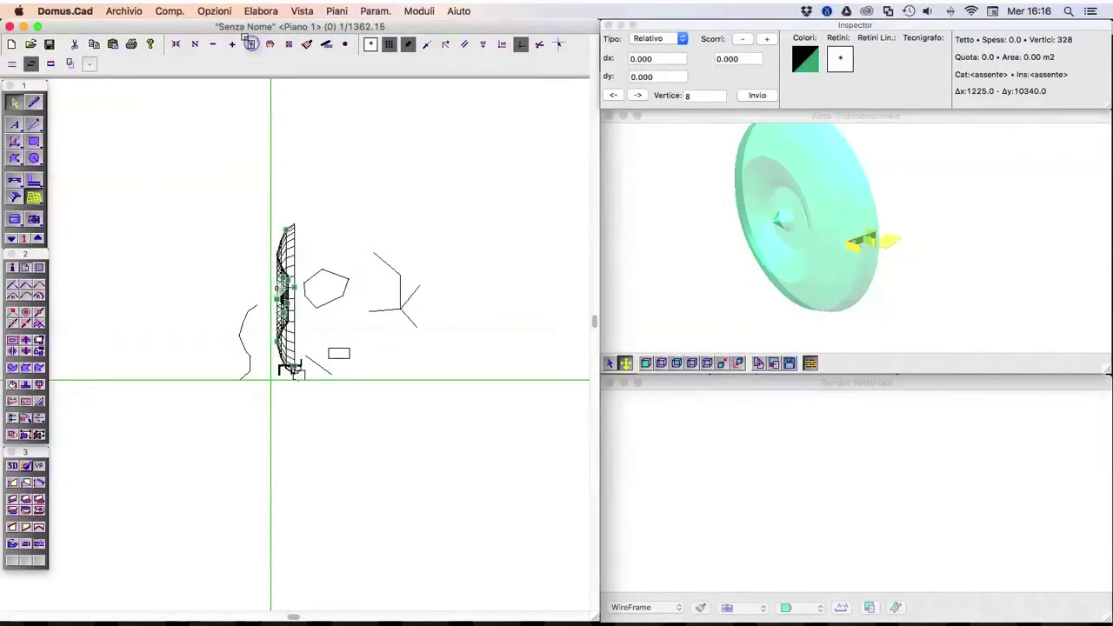
left_click_drag(230, 199, 367, 389)
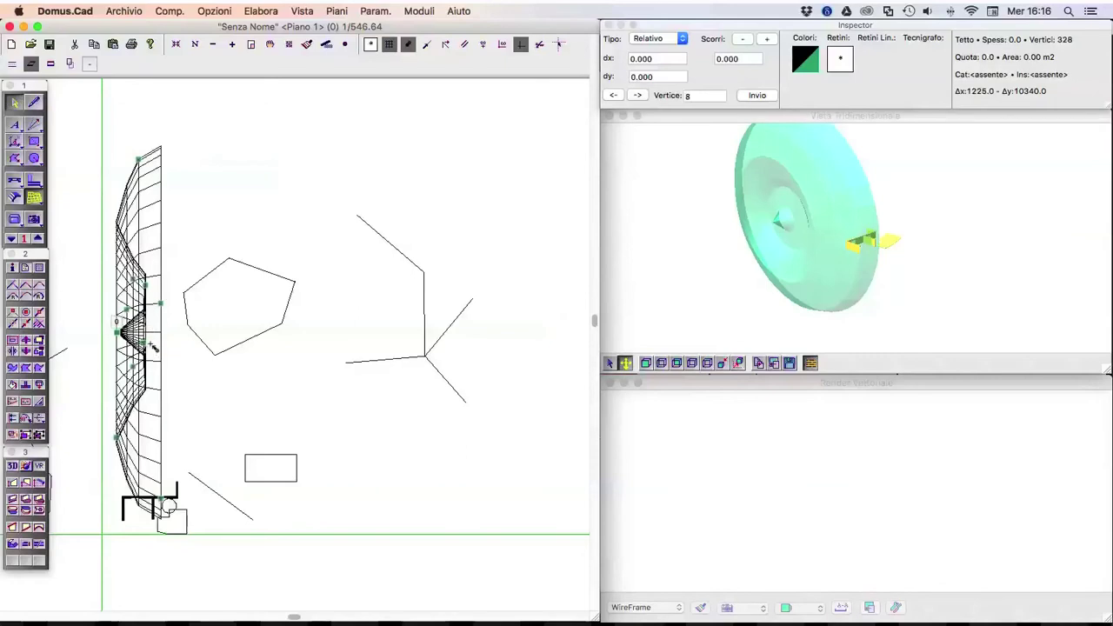
Step: Drag several mesh vertices outward using absolute coordinates, then delete the mesh
left_click_drag(131, 190, 156, 166)
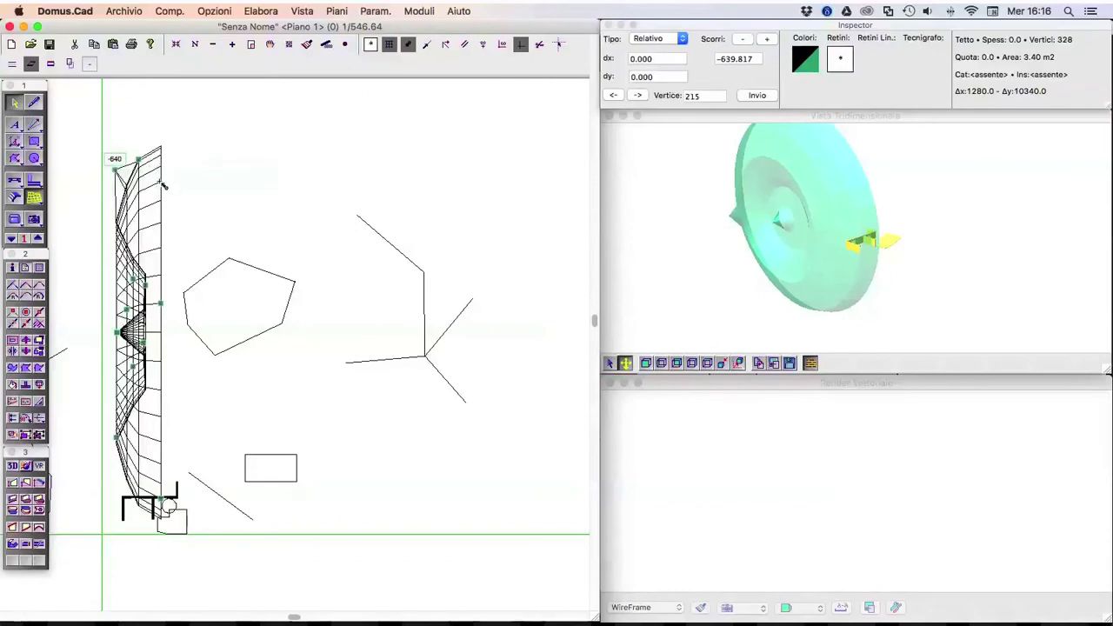
left_click(159, 181)
left_click(159, 182)
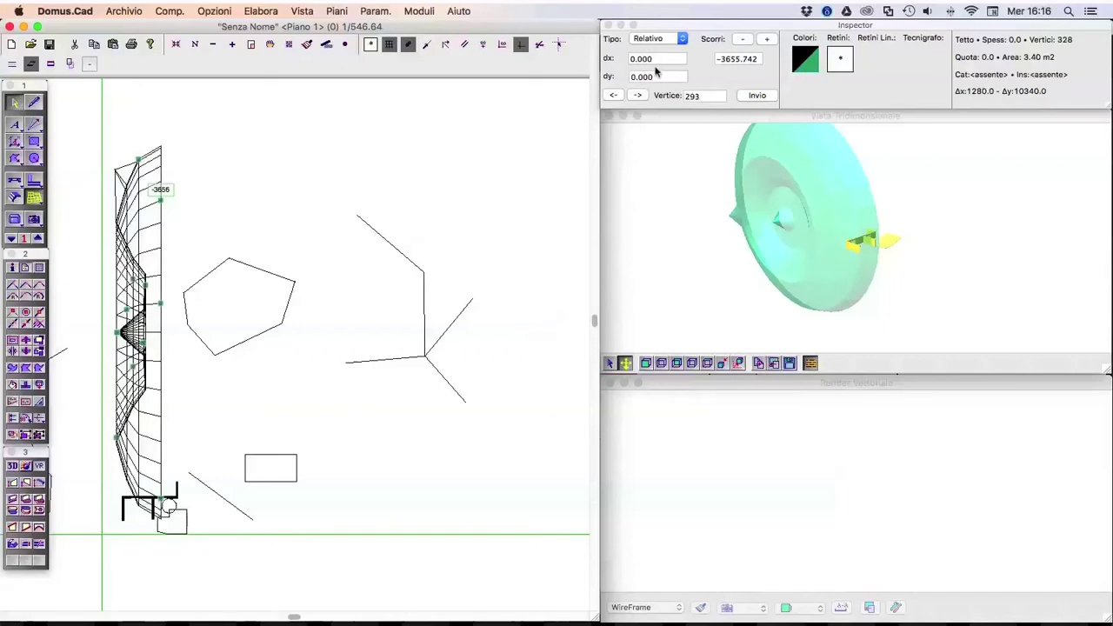
left_click(665, 38)
left_click(657, 26)
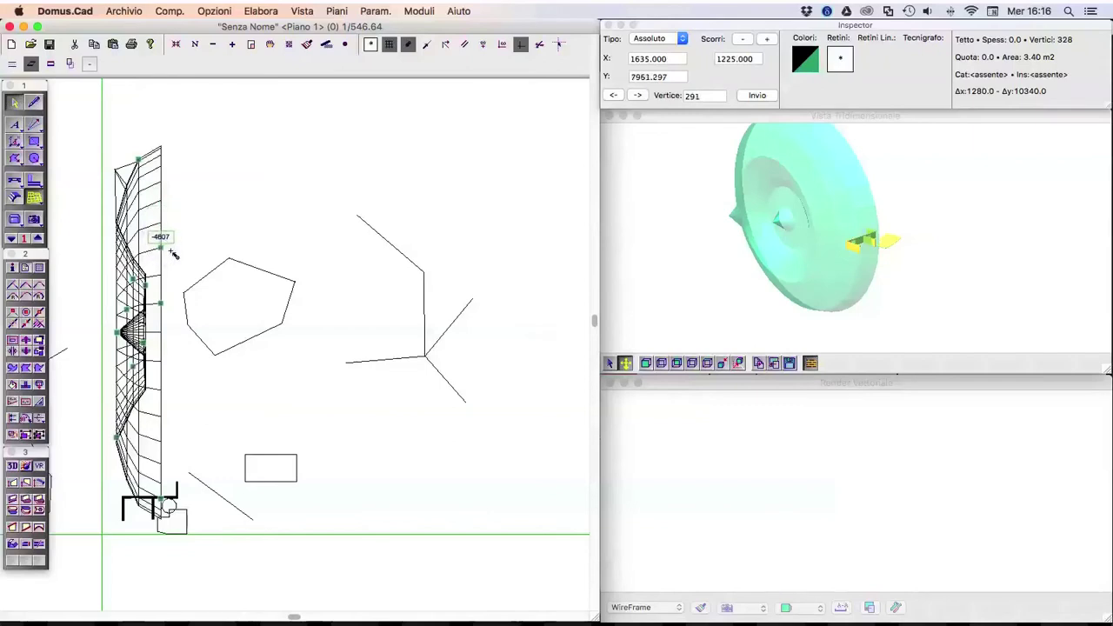
left_click_drag(161, 247, 187, 239)
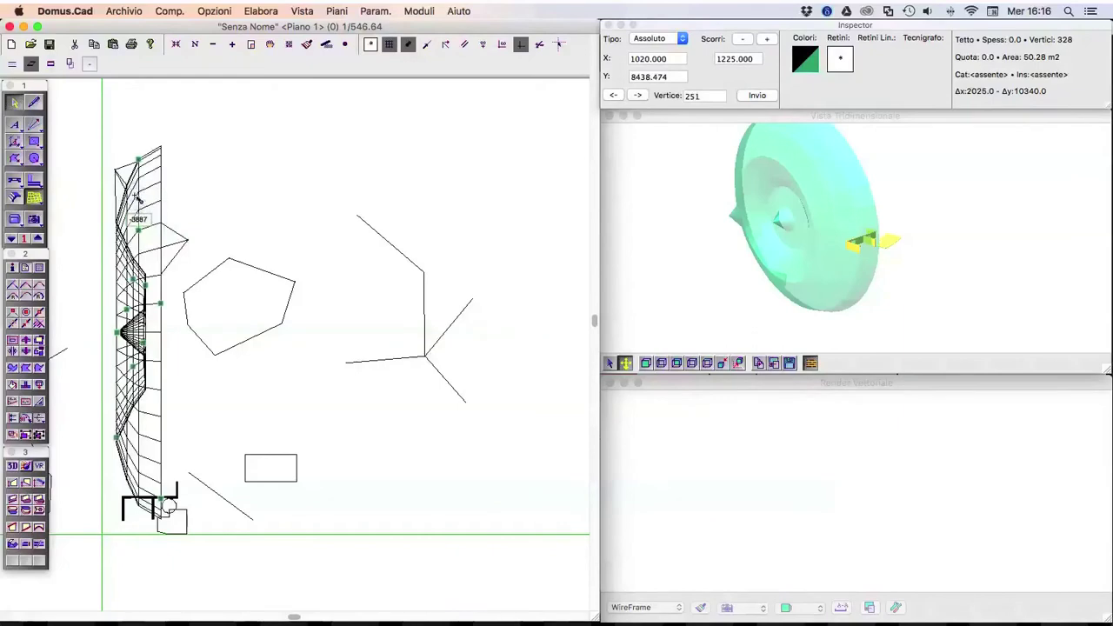
left_click(137, 199)
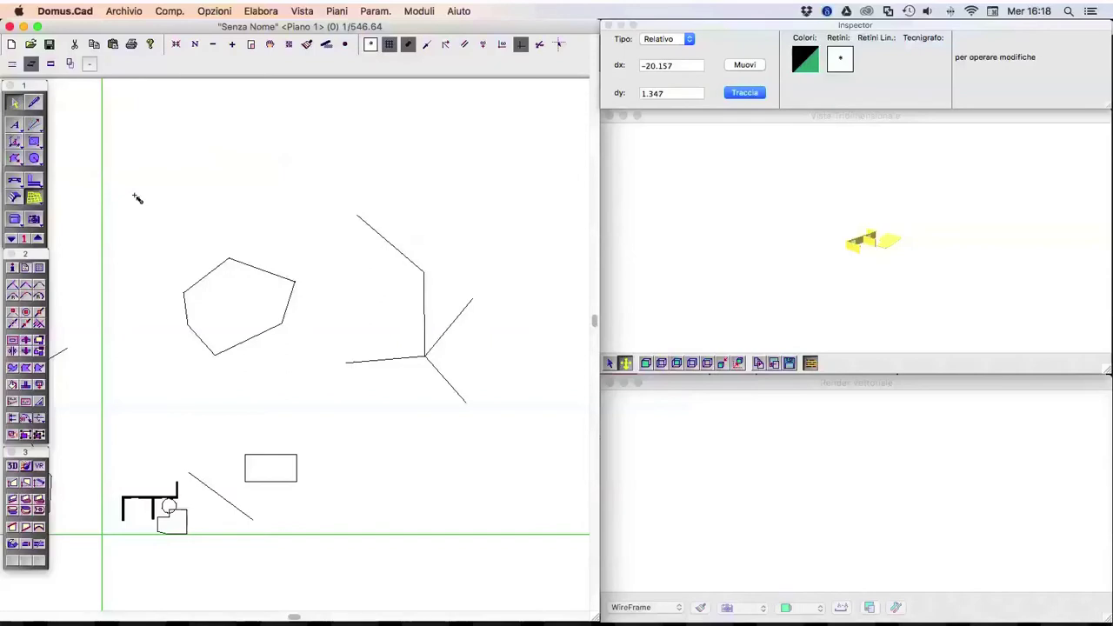
Step: Zoom out and delete every sketched line and shape with a window selection
left_click(214, 46)
left_click(214, 46)
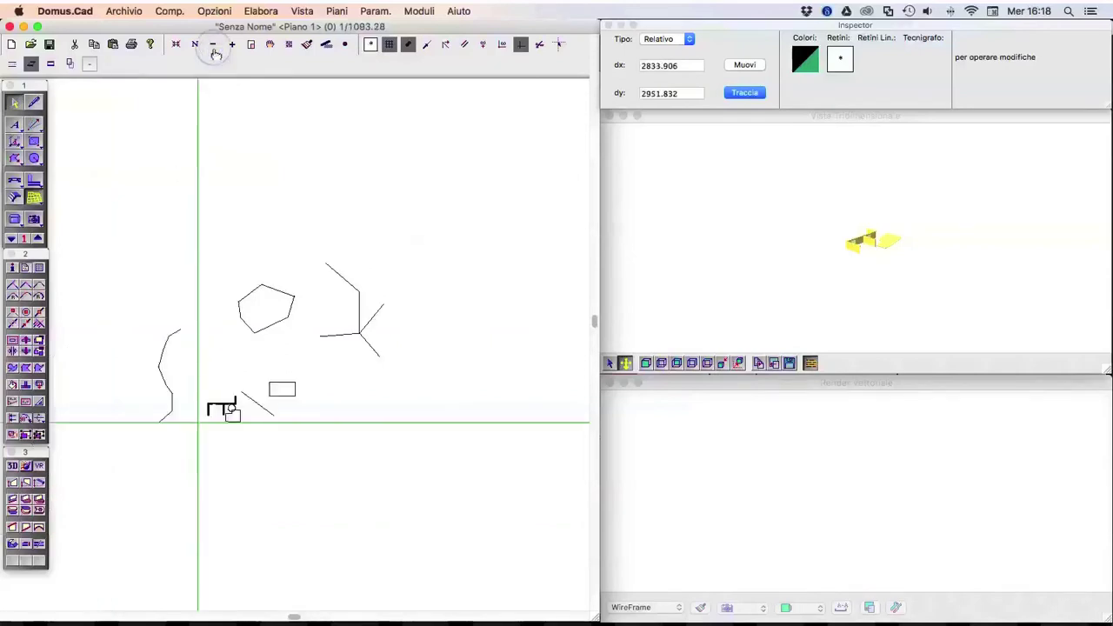
left_click(16, 104)
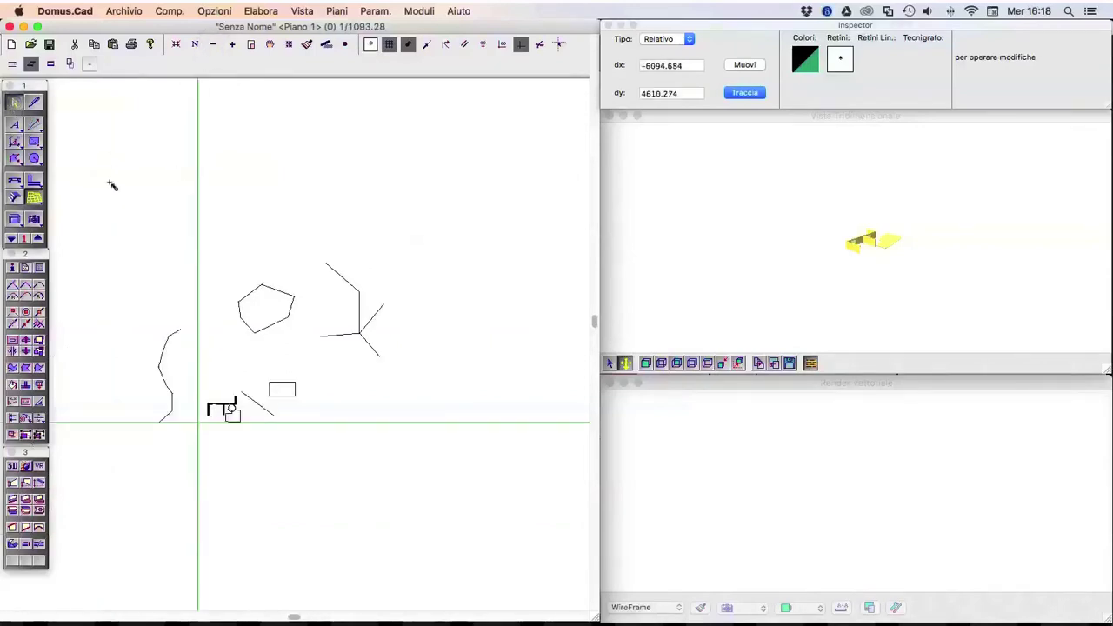
left_click_drag(96, 204, 449, 473)
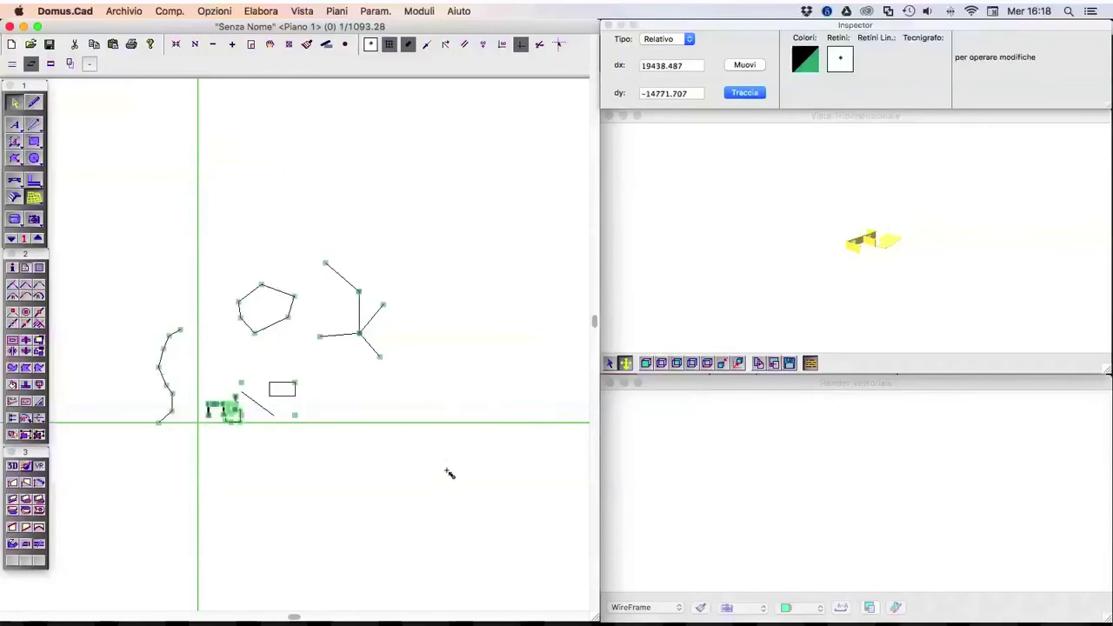
key("Delete")
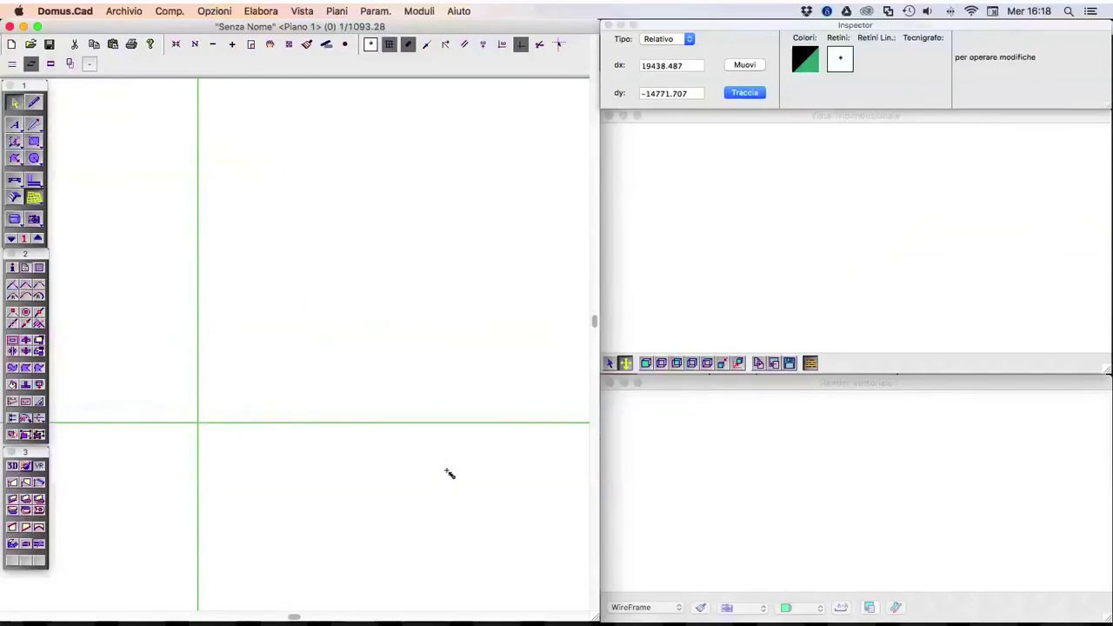
left_click(35, 180)
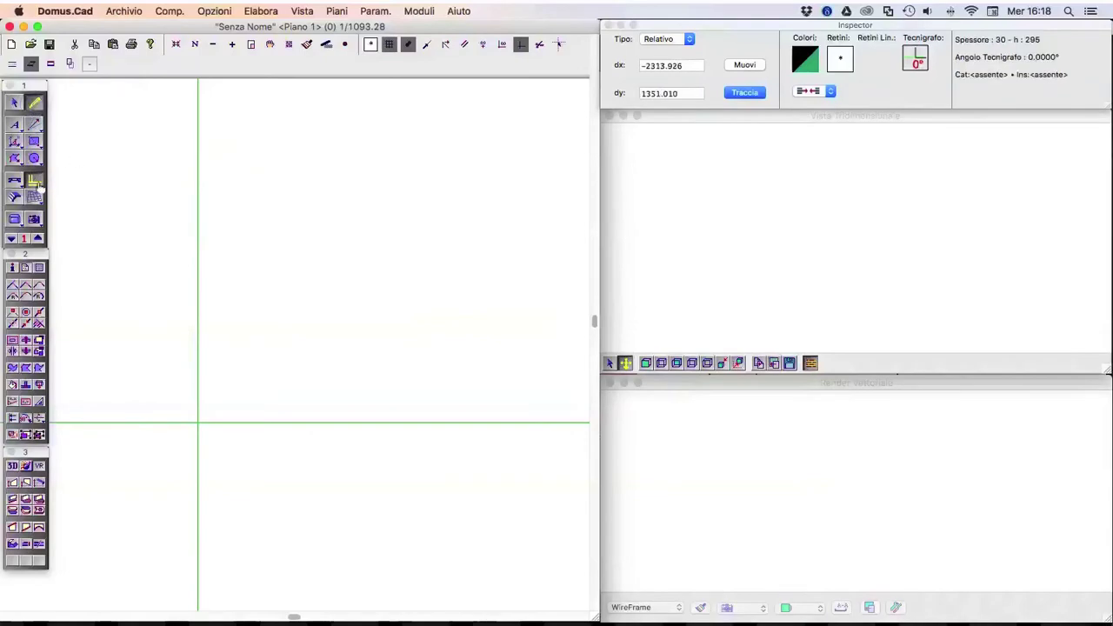
Step: Set wall snap distance 100, intersection distance 200 and glass layer colour NERO
double_click(35, 180)
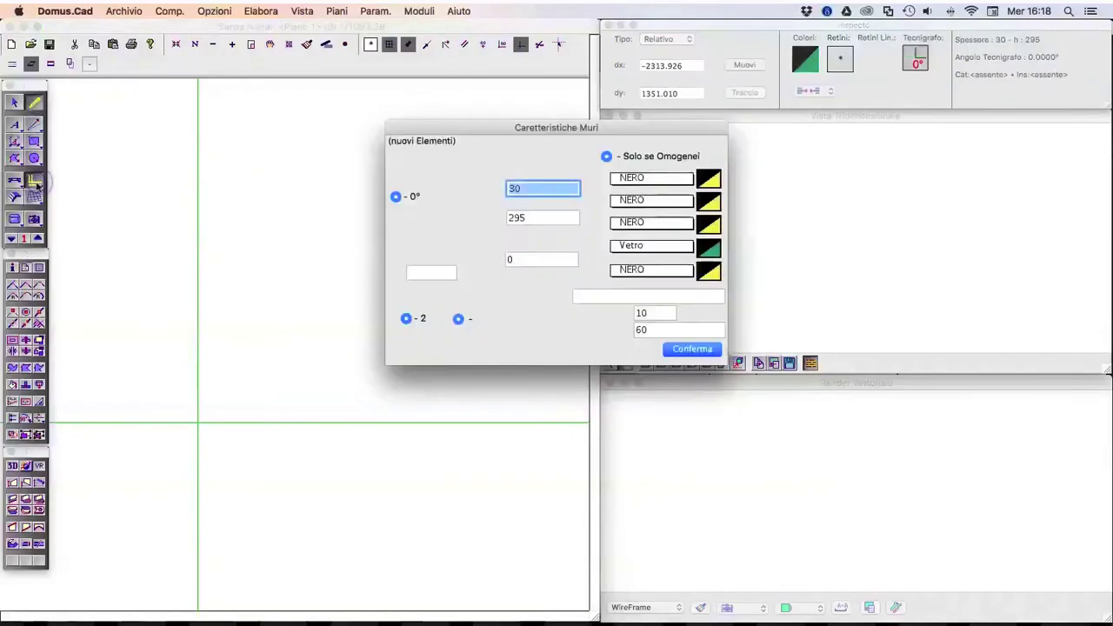
double_click(644, 313)
type("100")
double_click(640, 331)
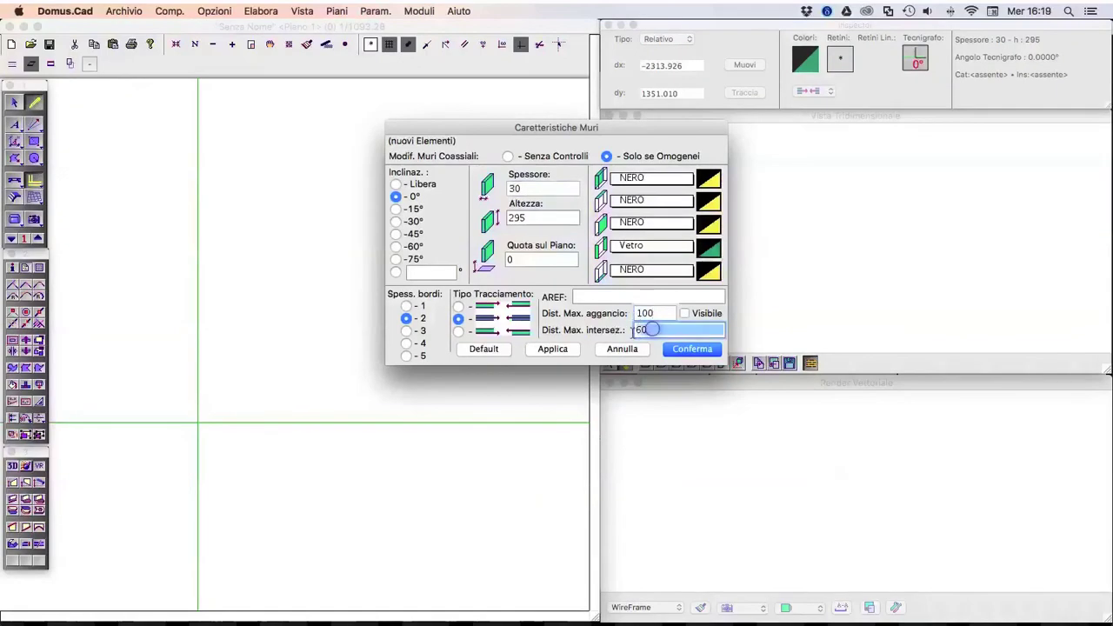
type("200")
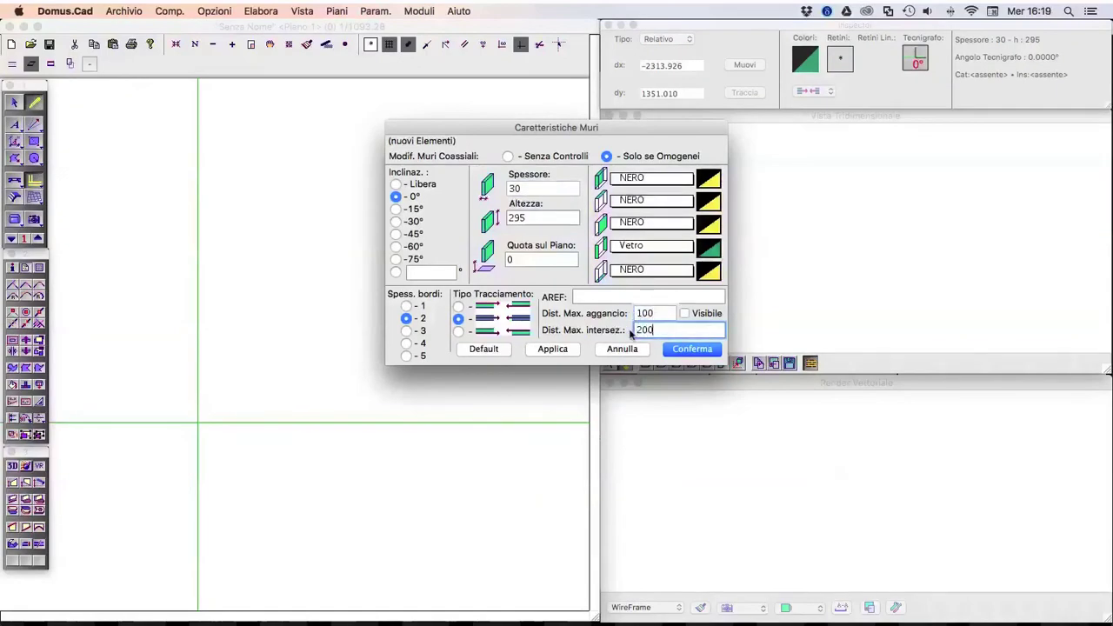
left_click(666, 250)
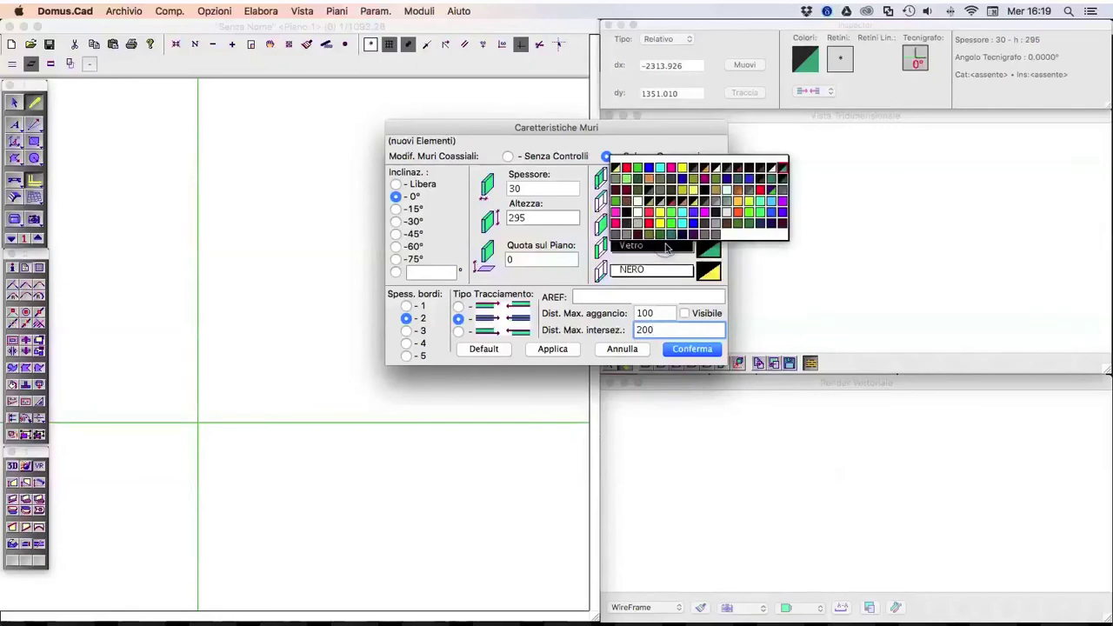
left_click(616, 168)
left_click(698, 349)
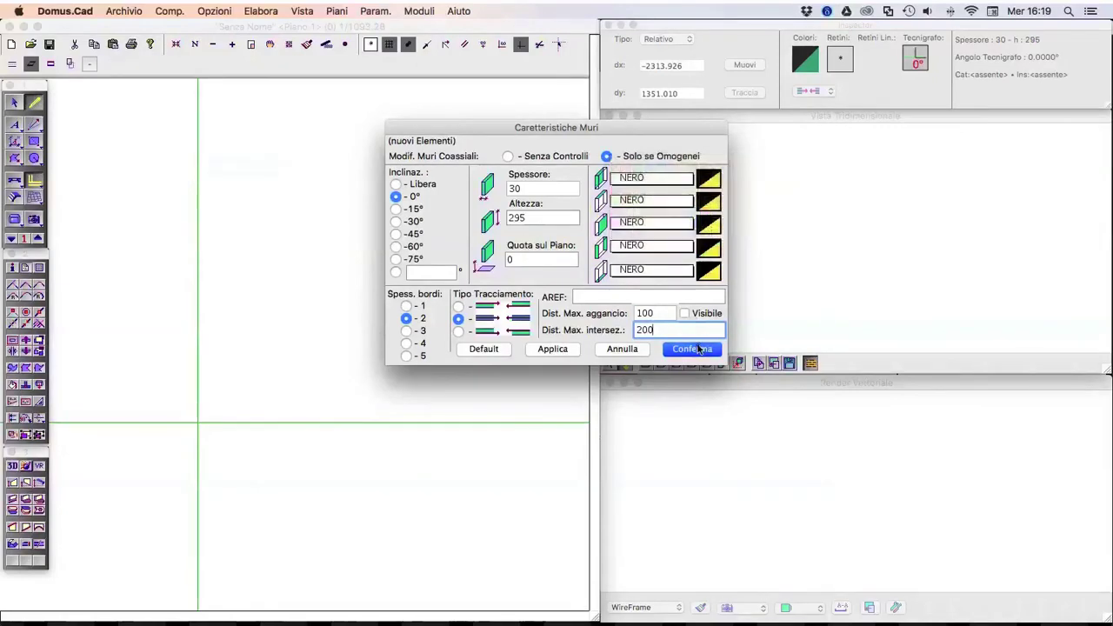
Step: Draw and cancel a test wall, then set the plan view to 1:200
left_click(126, 243)
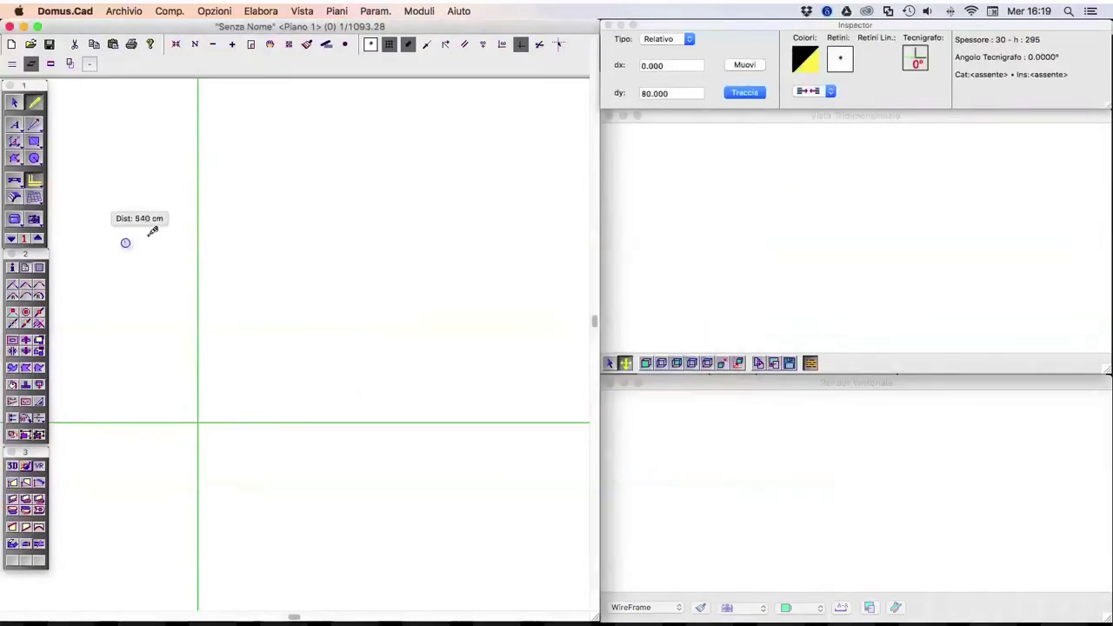
left_click(315, 220)
key("Escape")
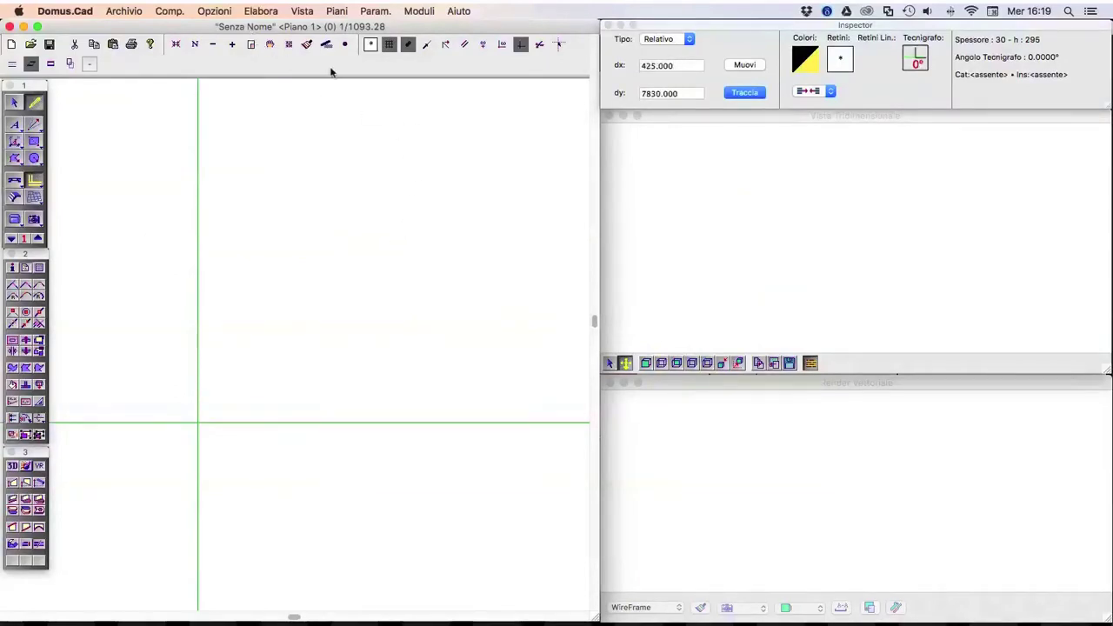
left_click(195, 44)
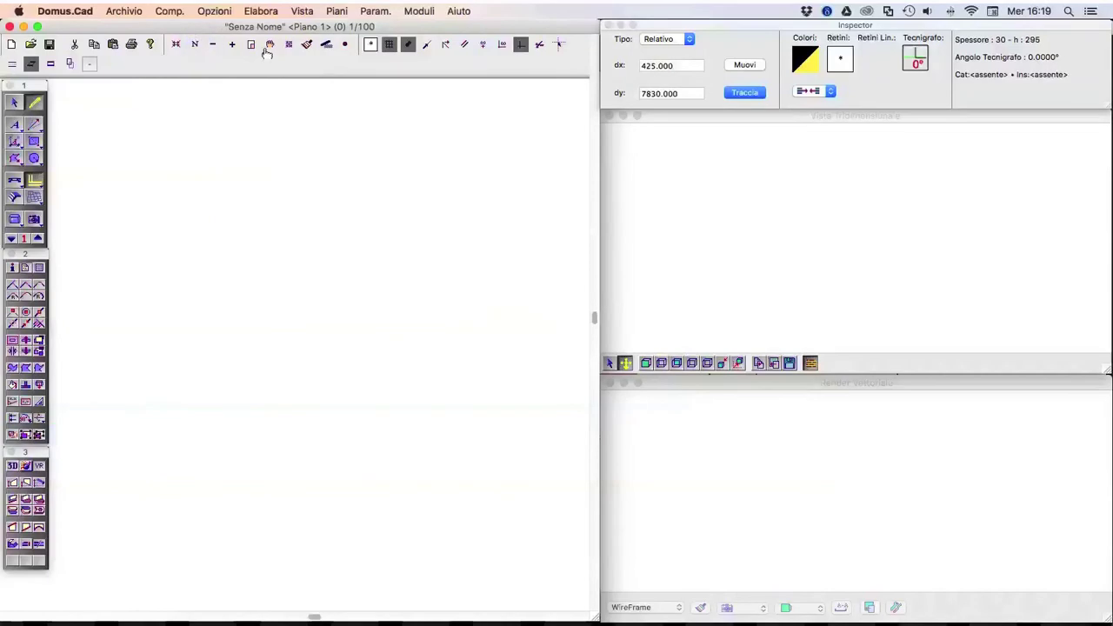
left_click(213, 45)
scroll(318, 334, "up", 5)
scroll(311, 334, "left", 3)
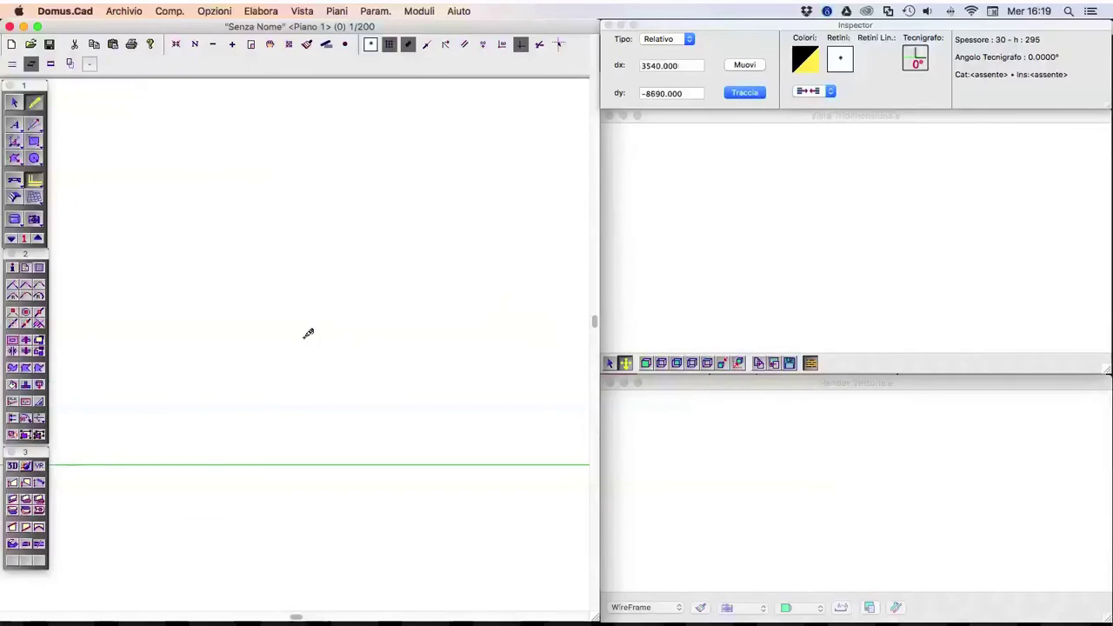
scroll(270, 181, "left", 3)
scroll(270, 183, "right", 1)
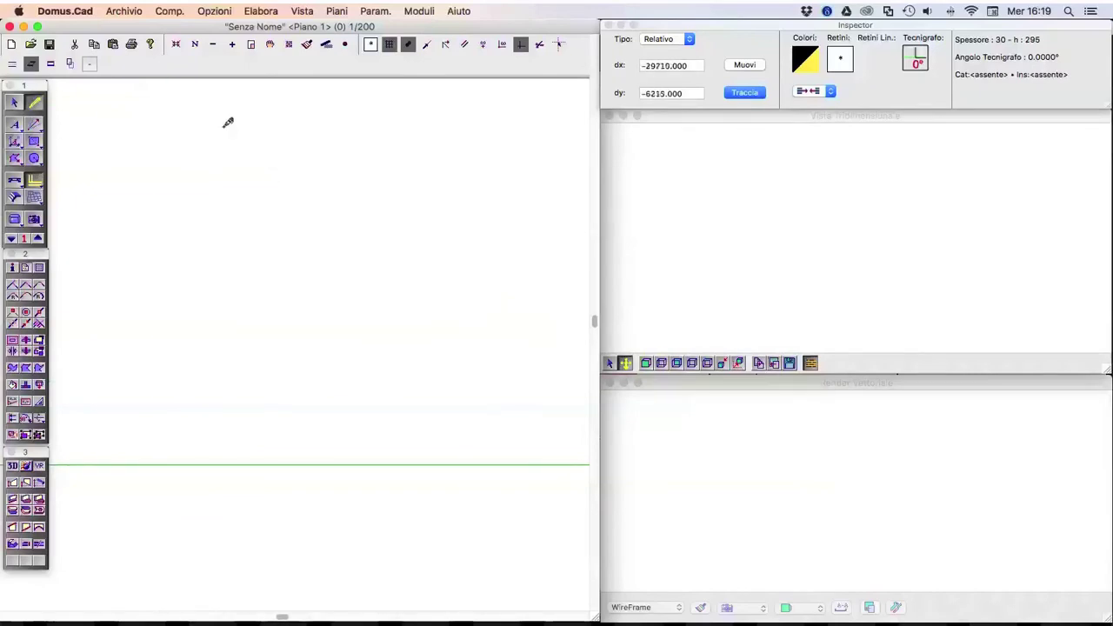
Step: Draw a horizontal wall and check it in the 3D view
left_click(202, 277)
left_click(310, 277)
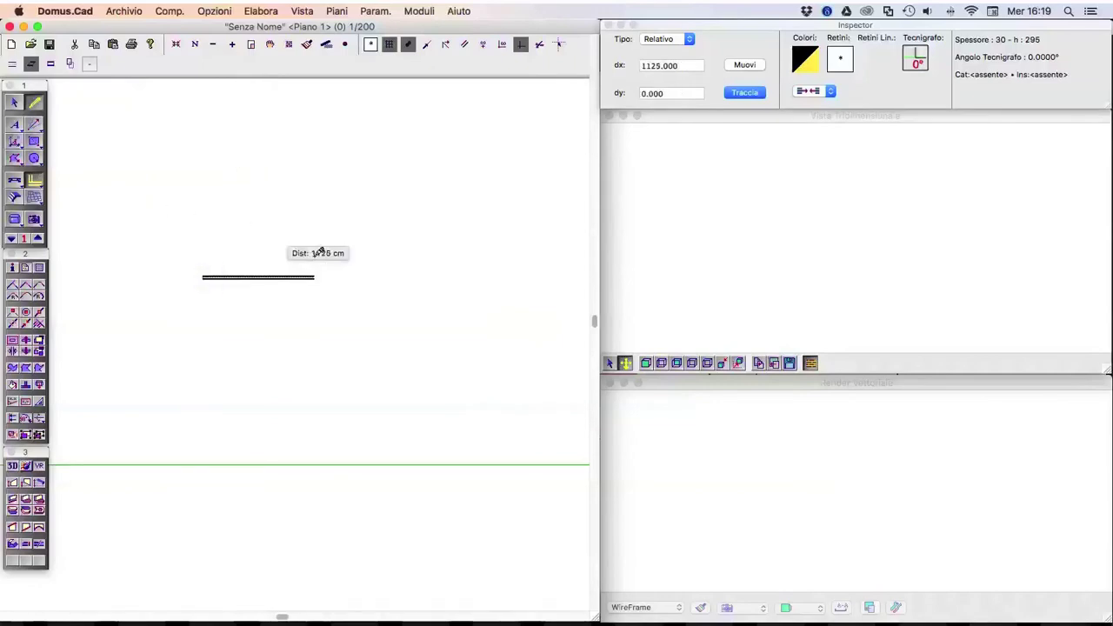
left_click(706, 298)
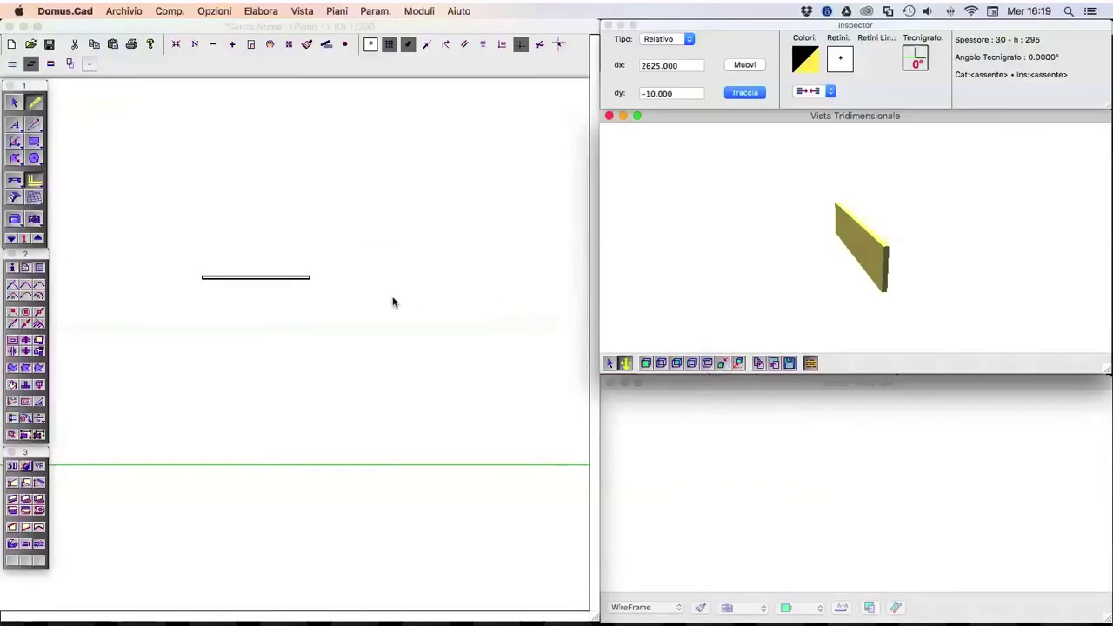
left_click(252, 47)
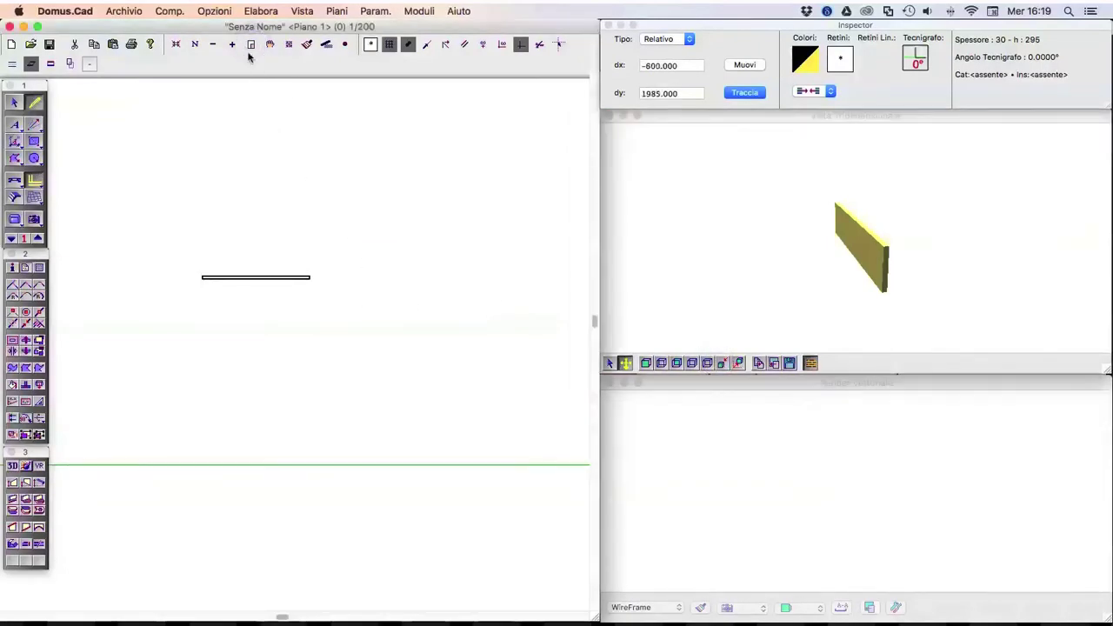
Step: Draw a 530 cm vertical wall below it and shift it toward the horizontal wall's end
left_click_drag(220, 219, 409, 360)
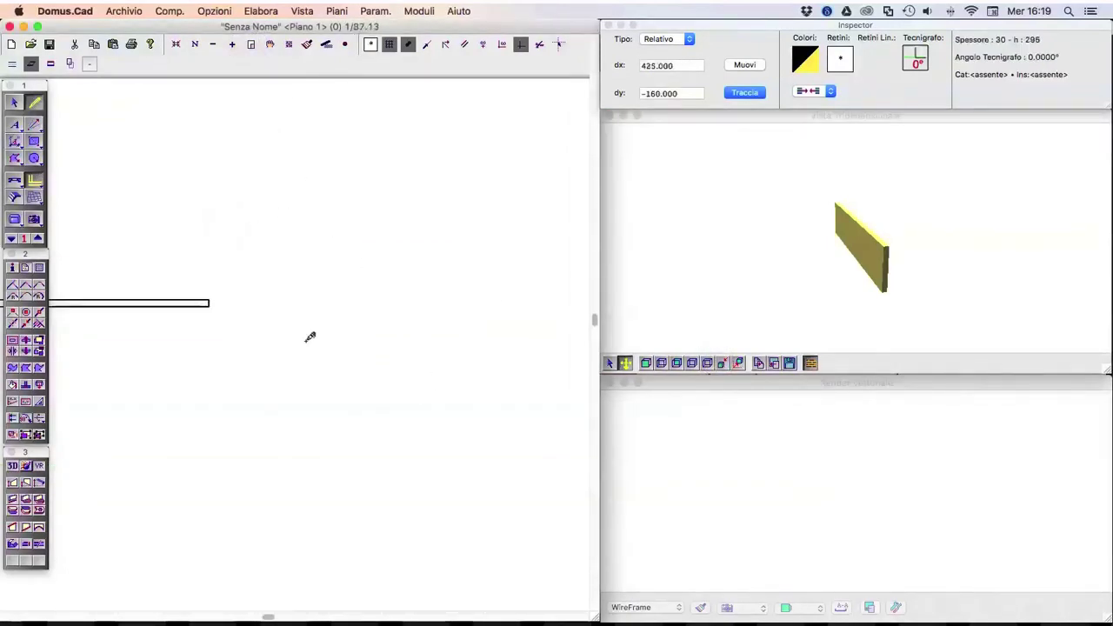
left_click(254, 346)
left_click(269, 464)
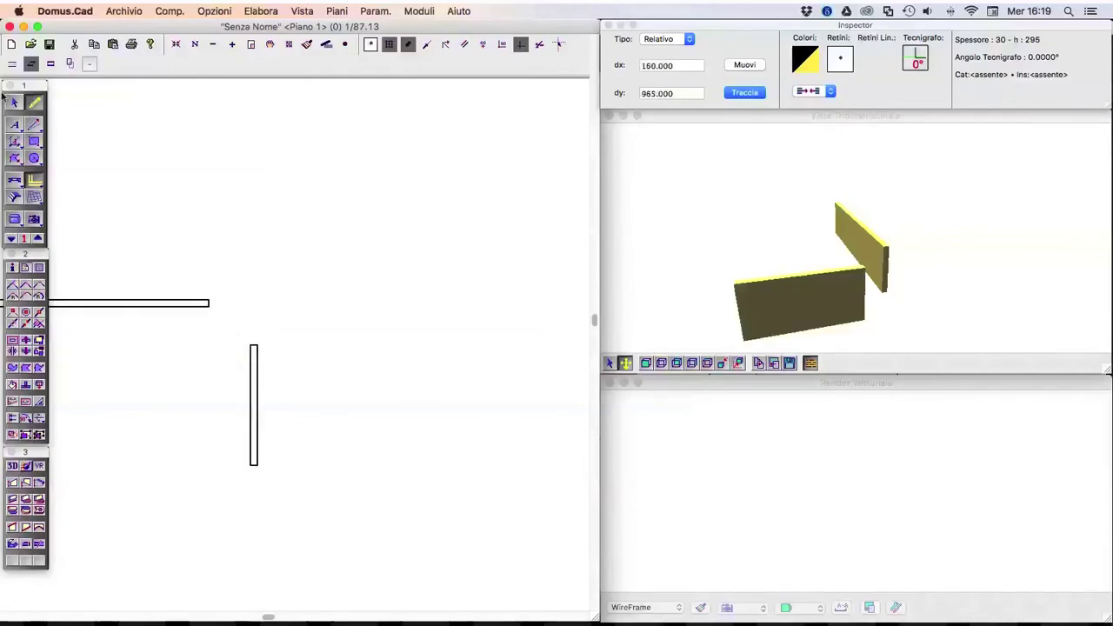
left_click(14, 103)
mouse_move(255, 374)
left_mouse_down()
mouse_move(223, 346)
mouse_move(235, 348)
left_mouse_up()
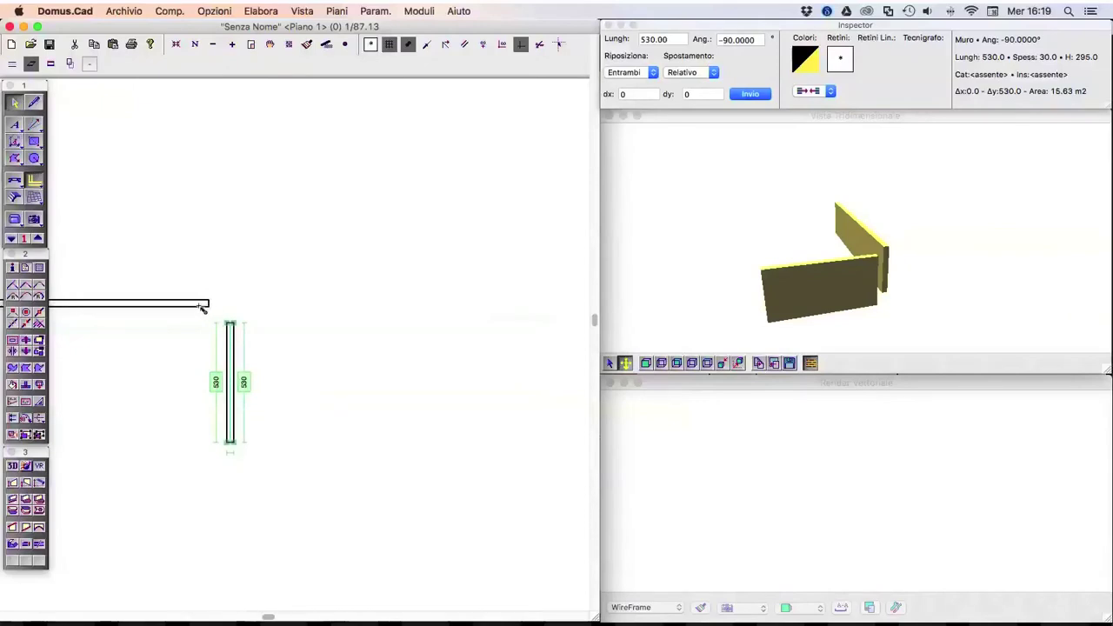
Step: Drag the vertical wall onto the horizontal wall to test joining, then move it back right
left_click(207, 305)
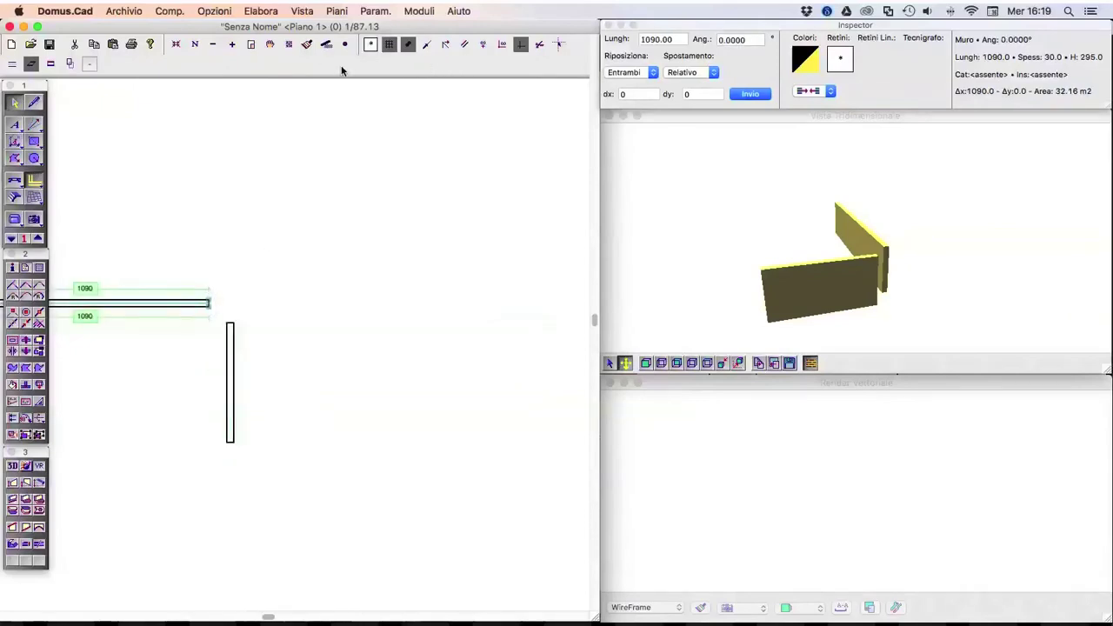
left_click(14, 68)
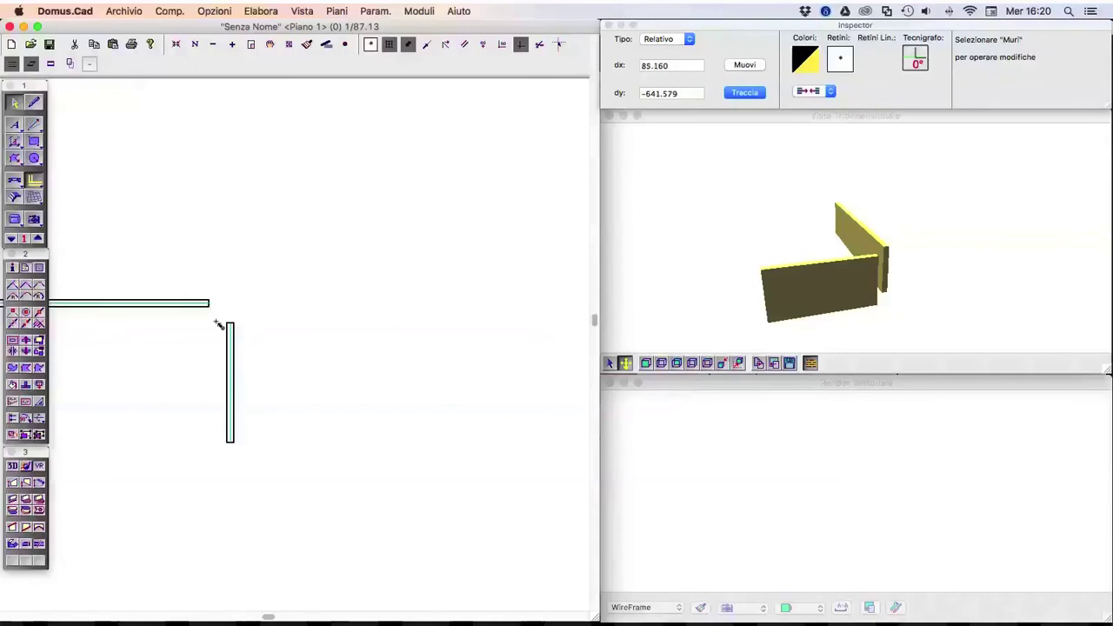
mouse_move(233, 350)
left_mouse_down()
mouse_move(139, 346)
mouse_move(136, 383)
mouse_move(129, 344)
left_mouse_up()
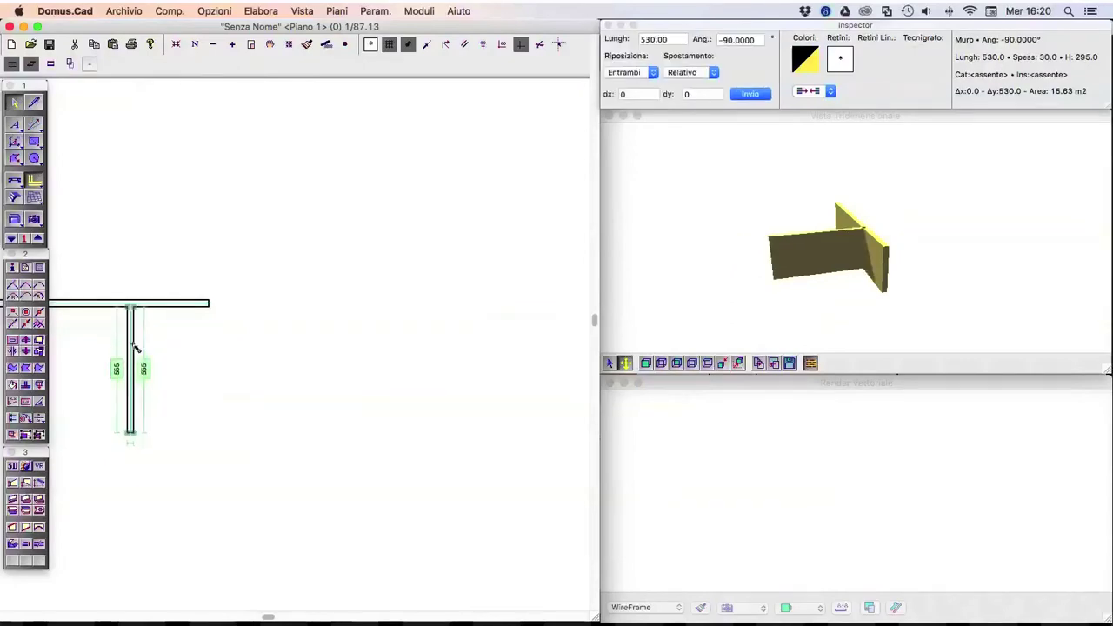
left_click_drag(135, 346, 140, 346)
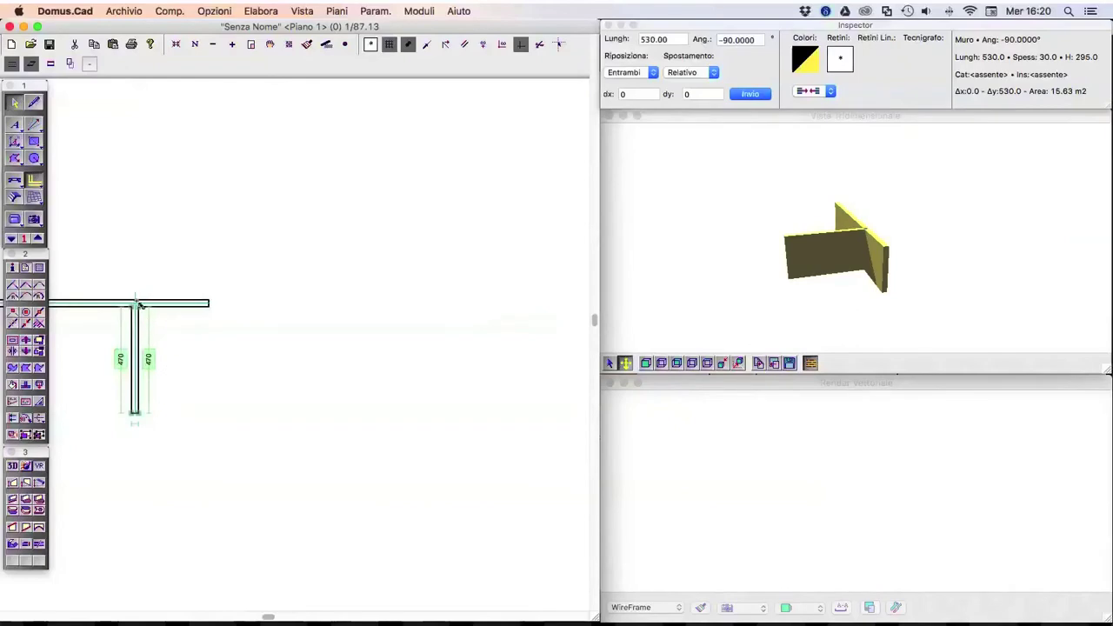
left_click_drag(137, 338, 235, 346)
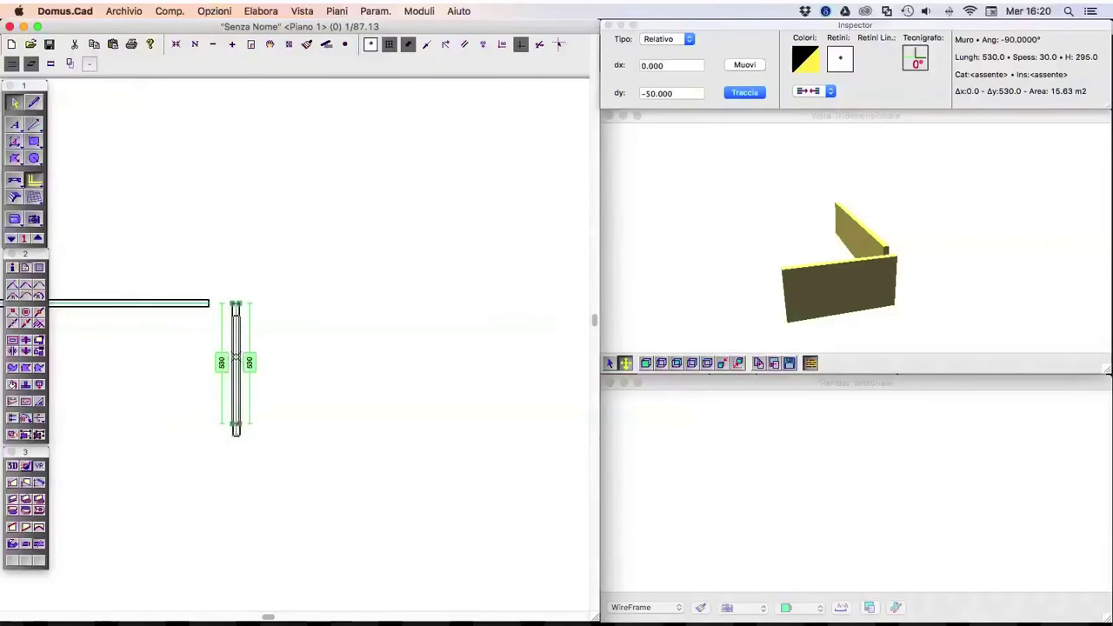
left_click_drag(236, 346, 242, 339)
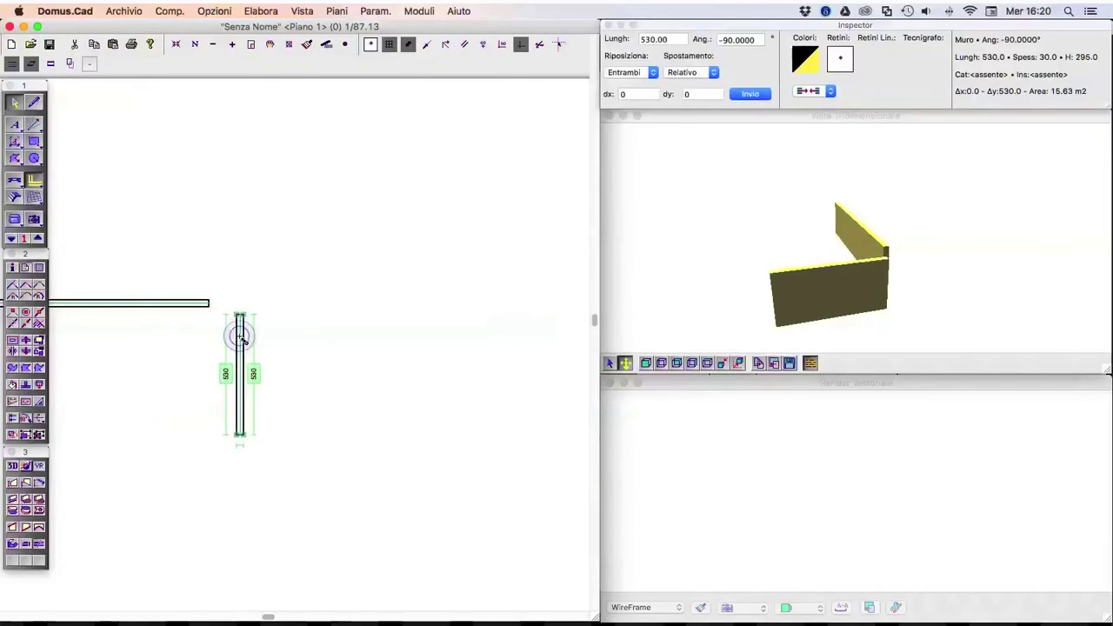
Step: Zoom in closely on the corner of the two walls
left_click(259, 289)
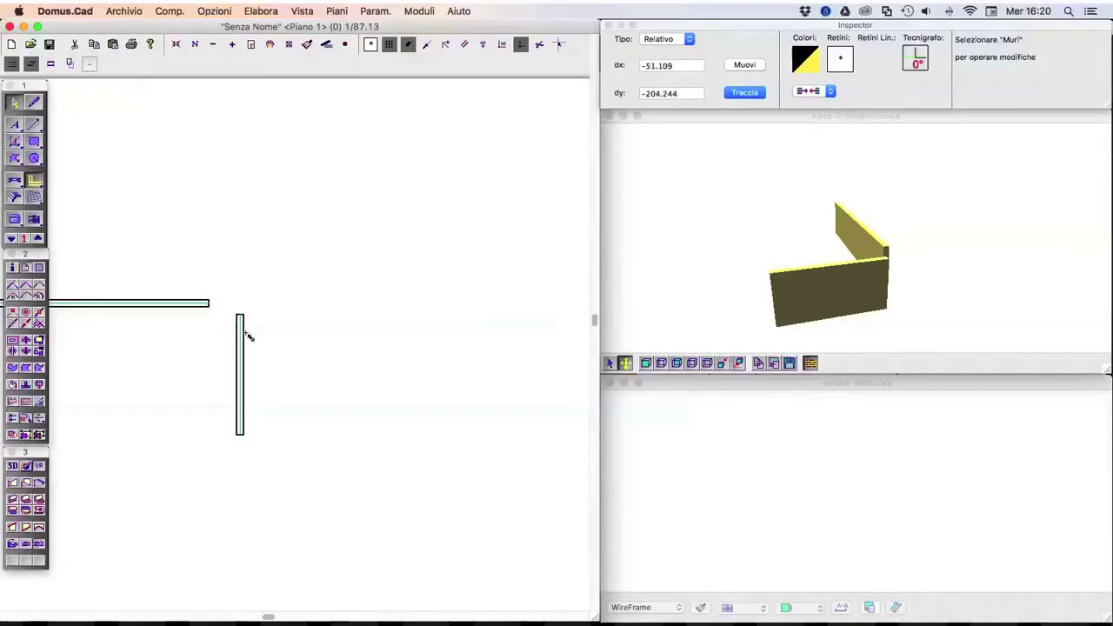
left_click(253, 48)
left_click_drag(157, 257, 233, 311)
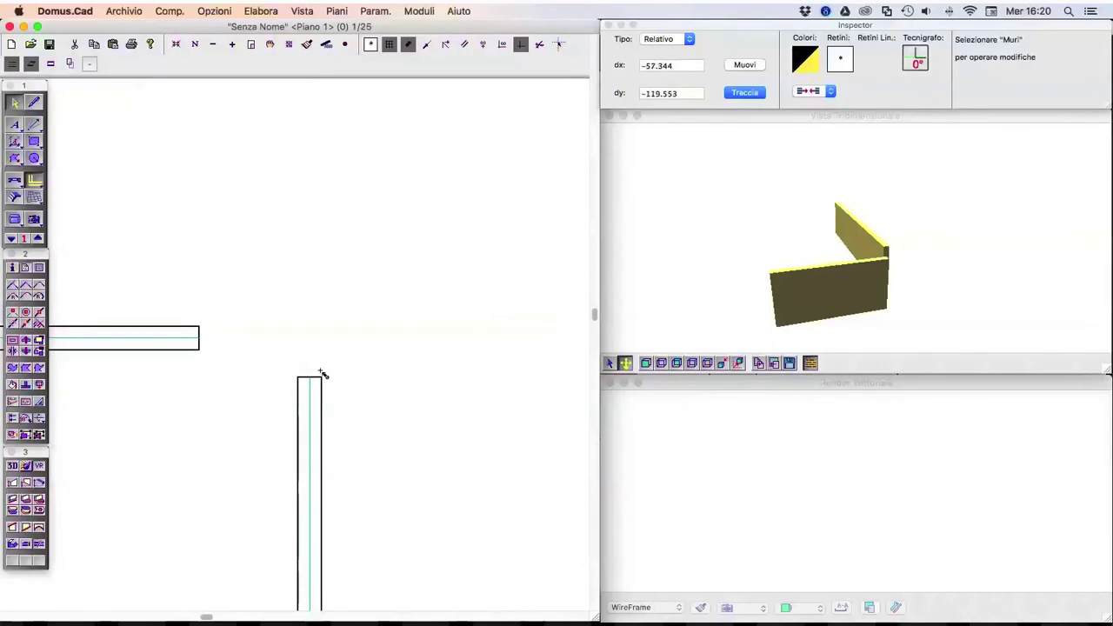
Step: Dismiss the autosave prompt and make the vertical wall's snap distance visible in its wall properties
left_click(315, 373)
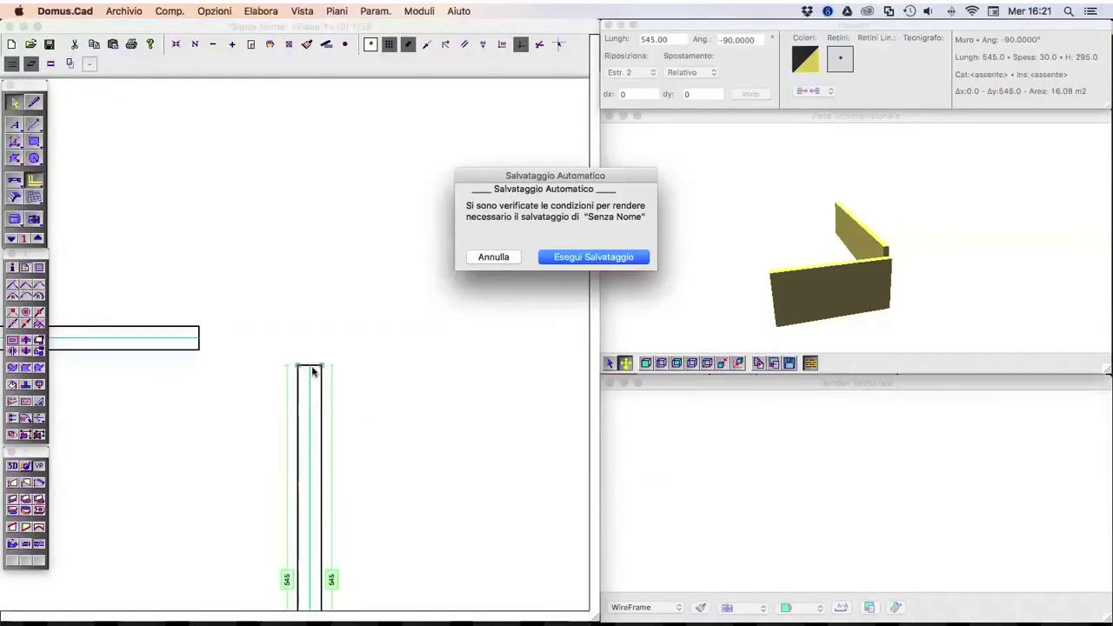
left_click(494, 257)
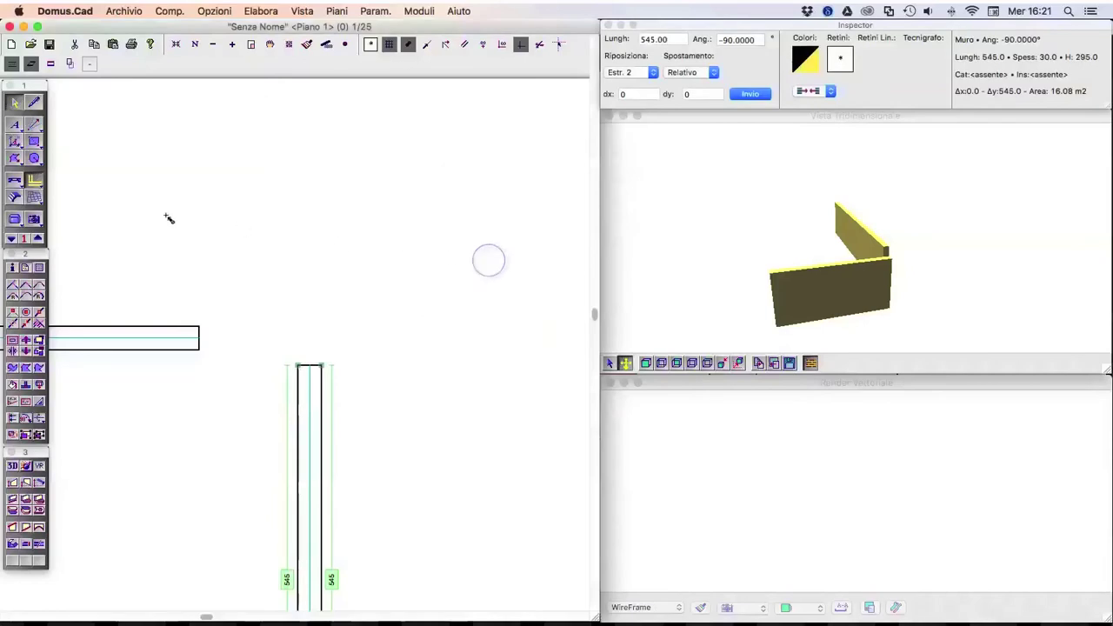
double_click(33, 181)
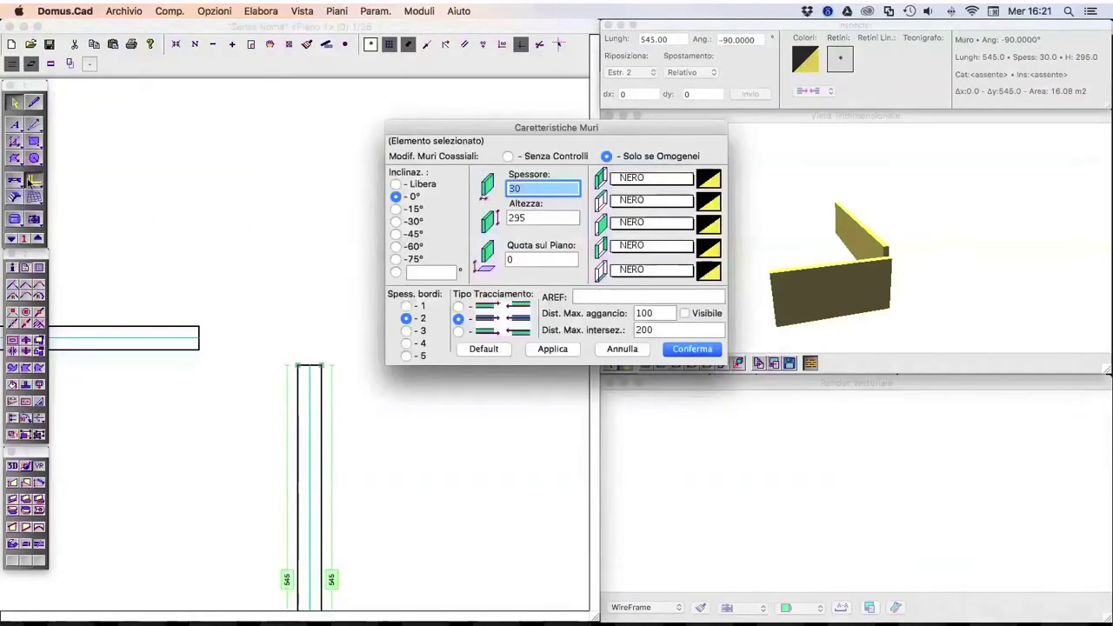
left_click(684, 314)
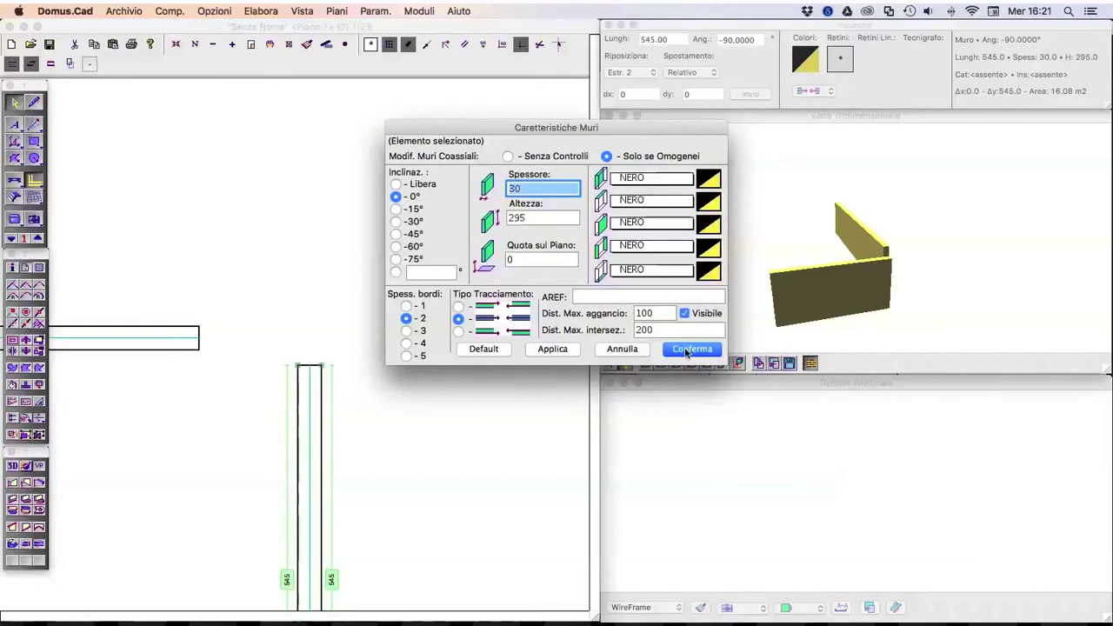
left_click(692, 349)
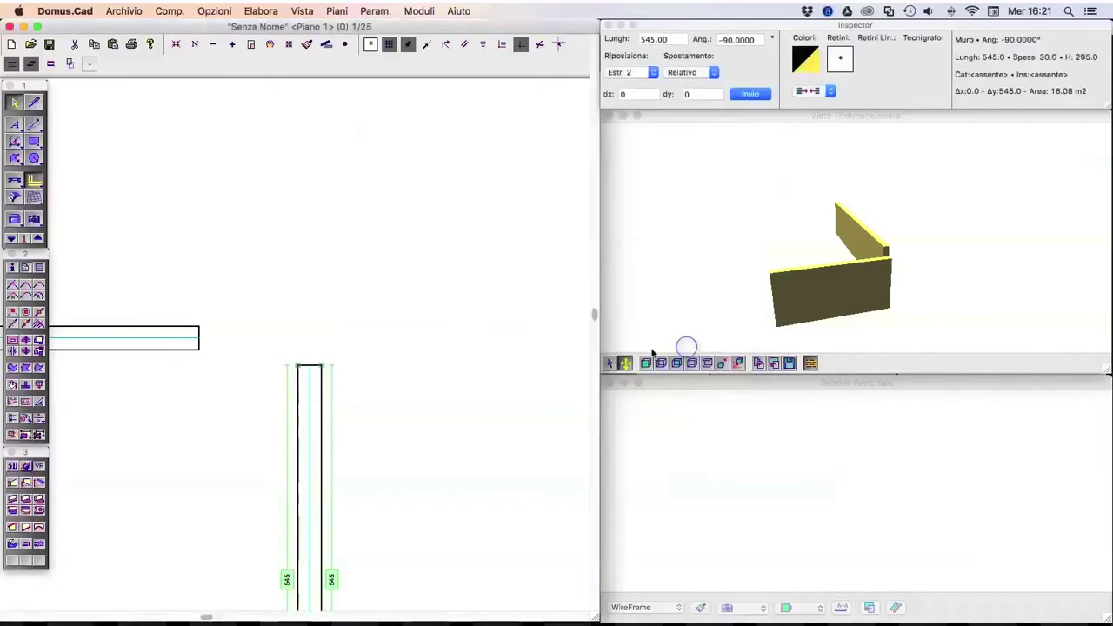
Step: Move the vertical wall's top end around, attaching to and detaching from the horizontal wall's corner
left_click(307, 366)
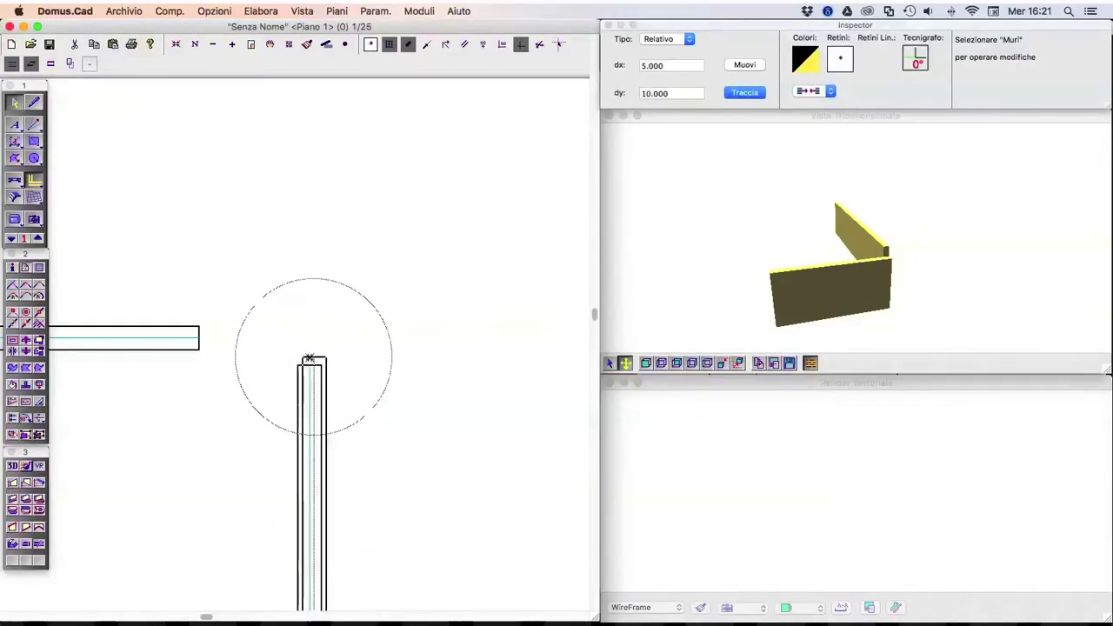
left_click_drag(308, 363, 309, 358)
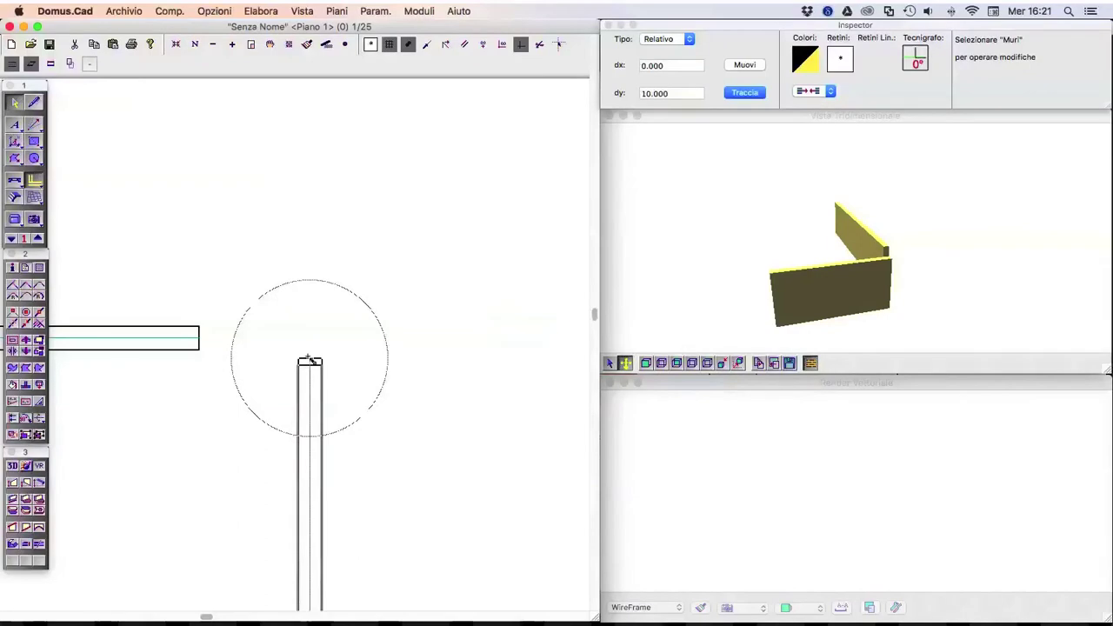
left_click(305, 357)
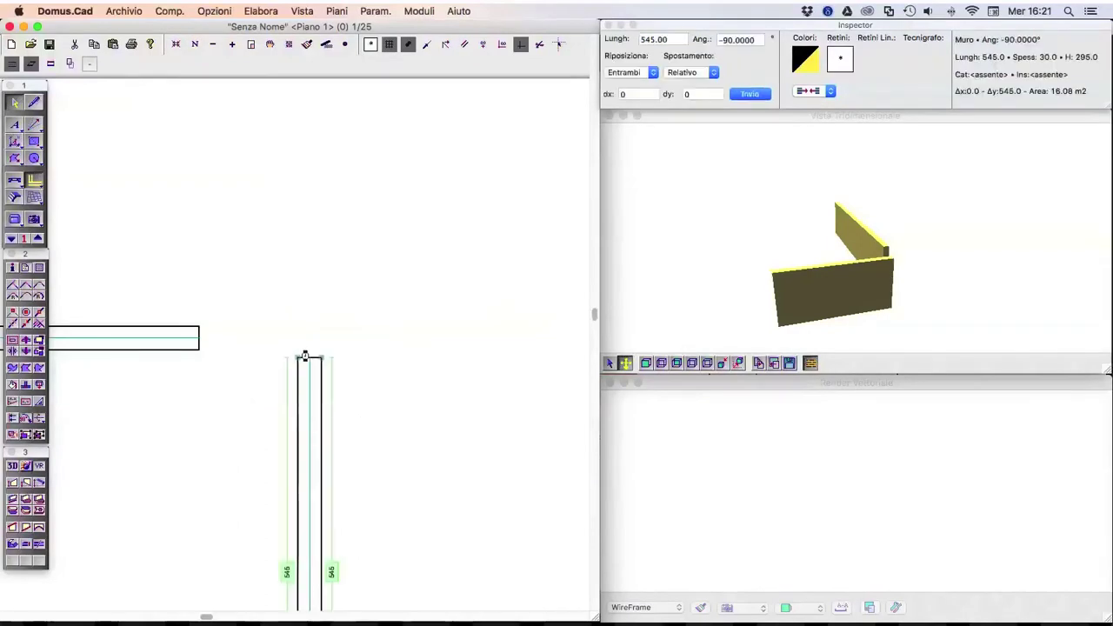
left_click(315, 360)
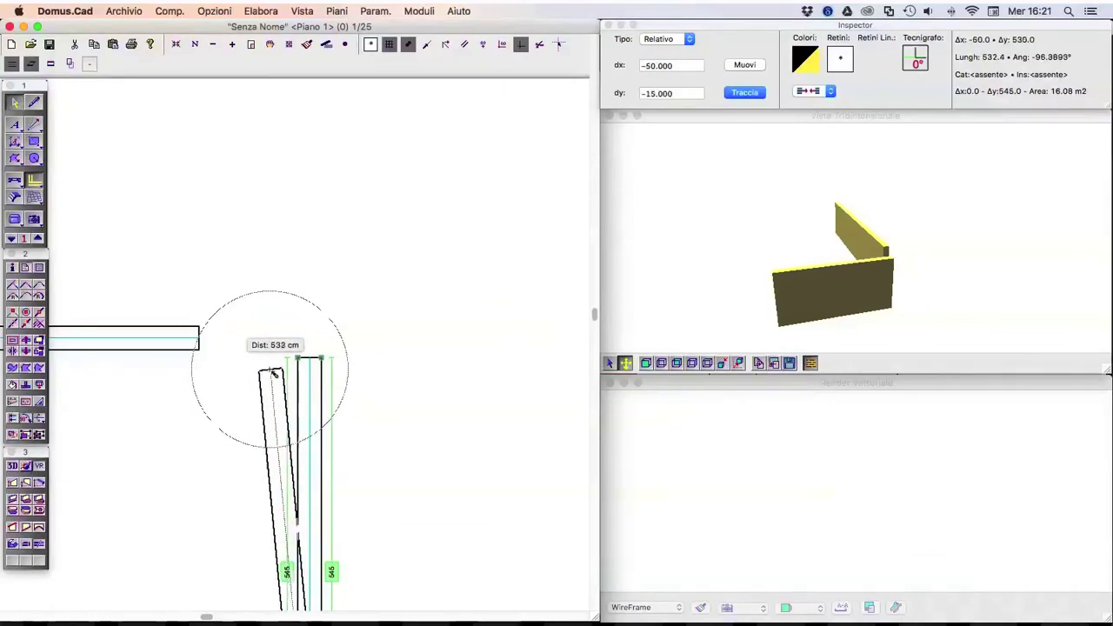
left_click(278, 372)
left_click(277, 373)
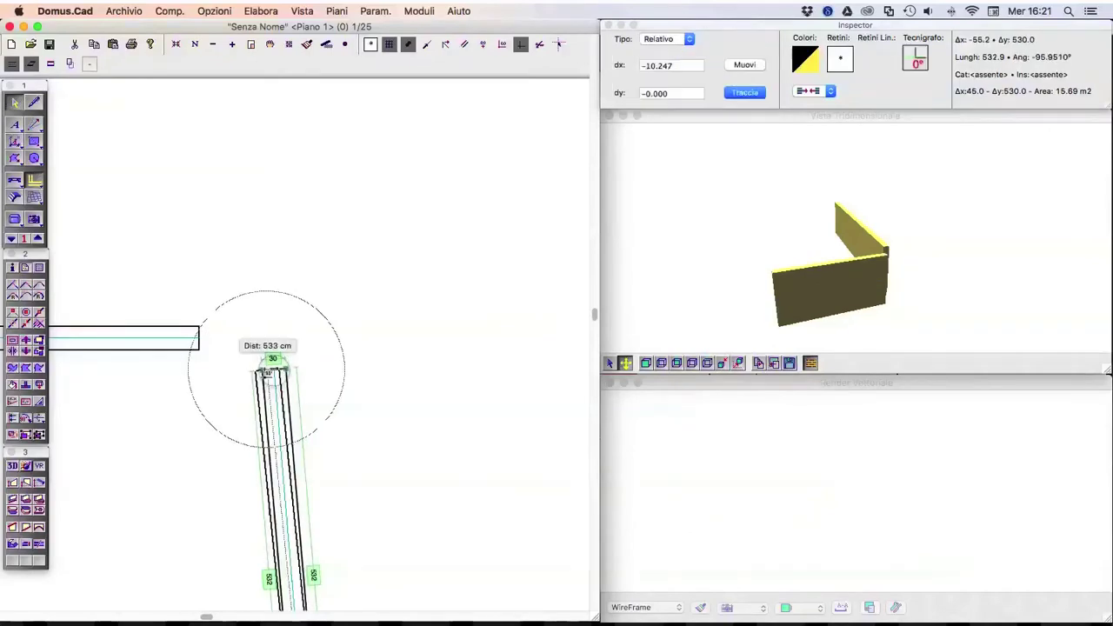
left_click(260, 371)
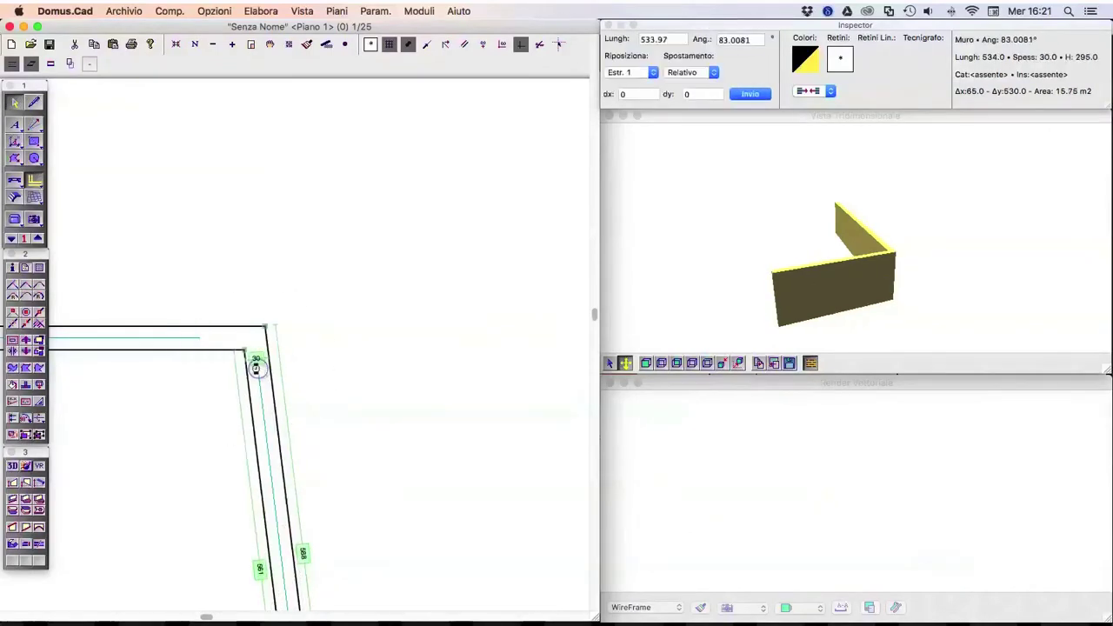
left_click(260, 369)
left_click(296, 372)
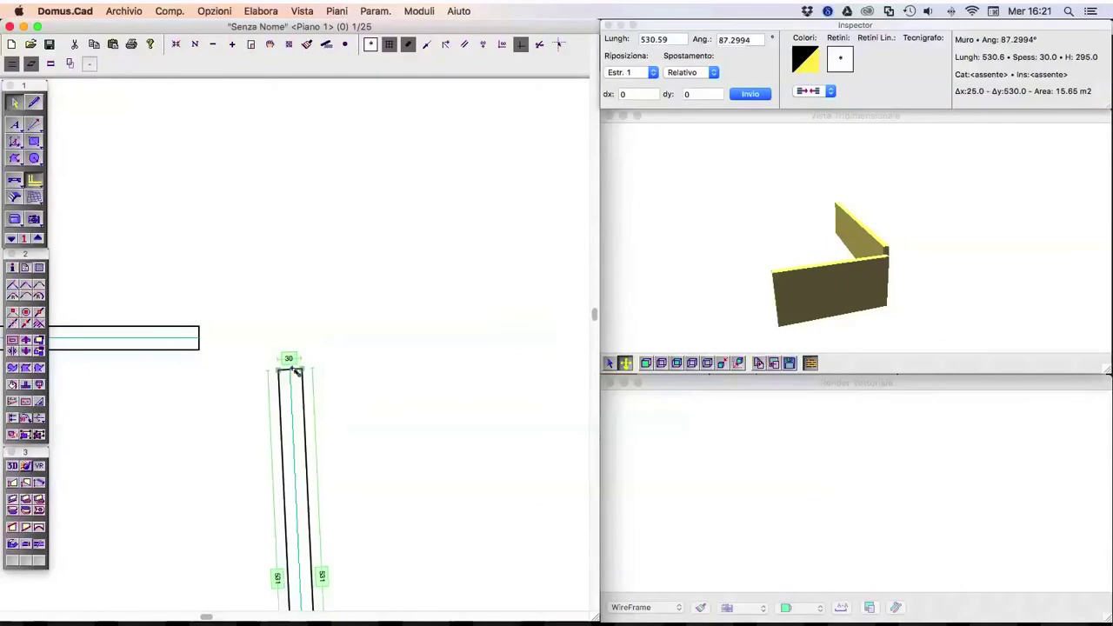
Step: Rejoin the wall end into an L corner, then cancel the endpoint edit with Esc
left_click(295, 371)
left_click(220, 359)
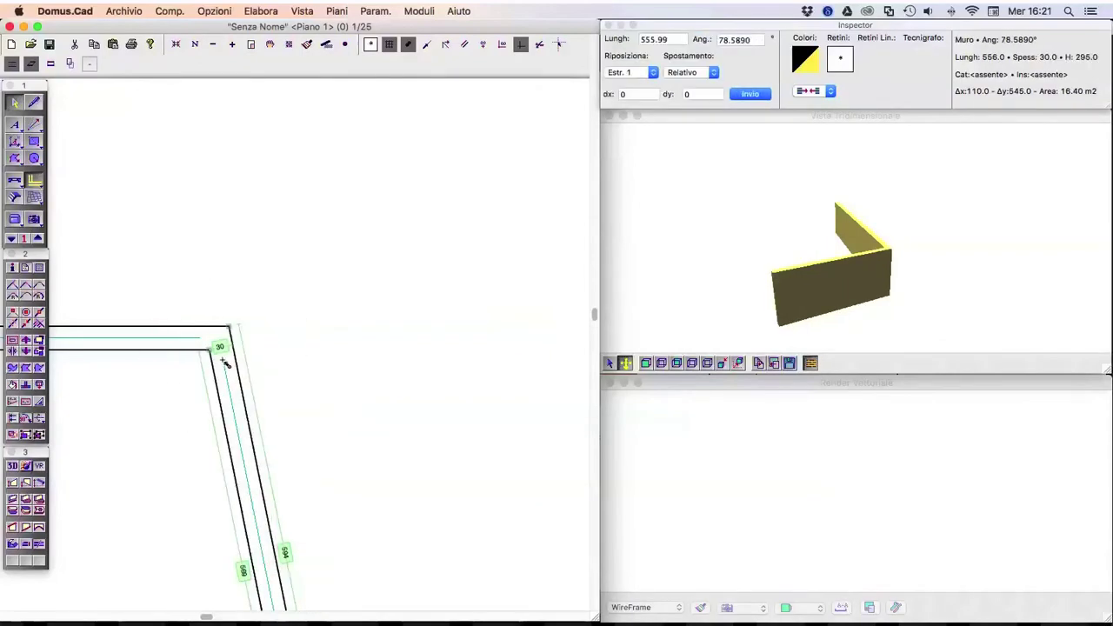
left_click(223, 360)
left_click(261, 450)
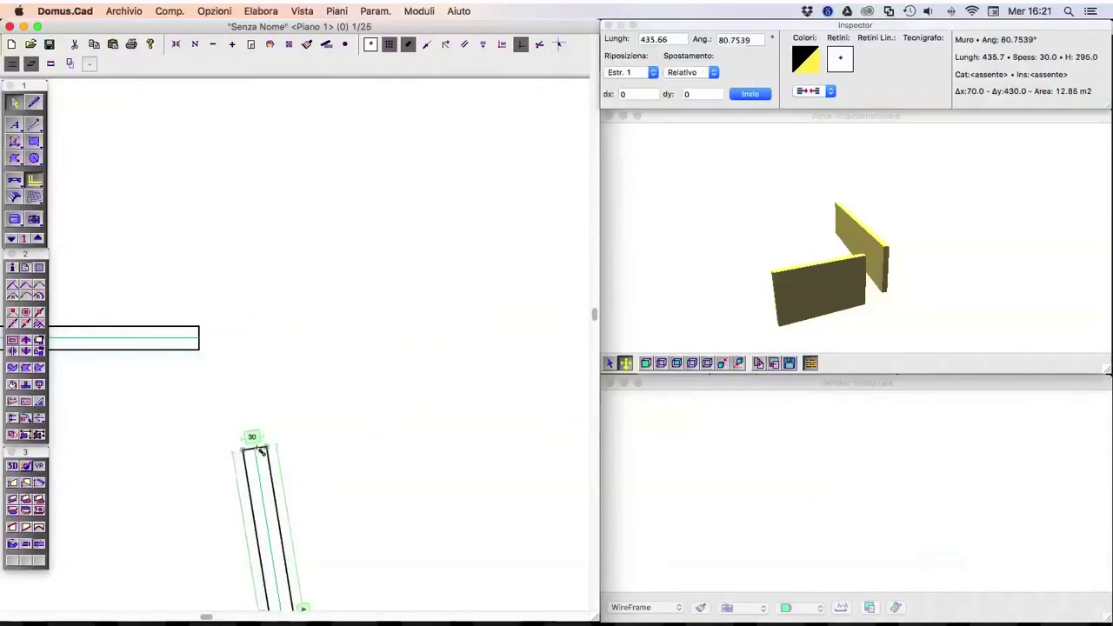
left_click(261, 451)
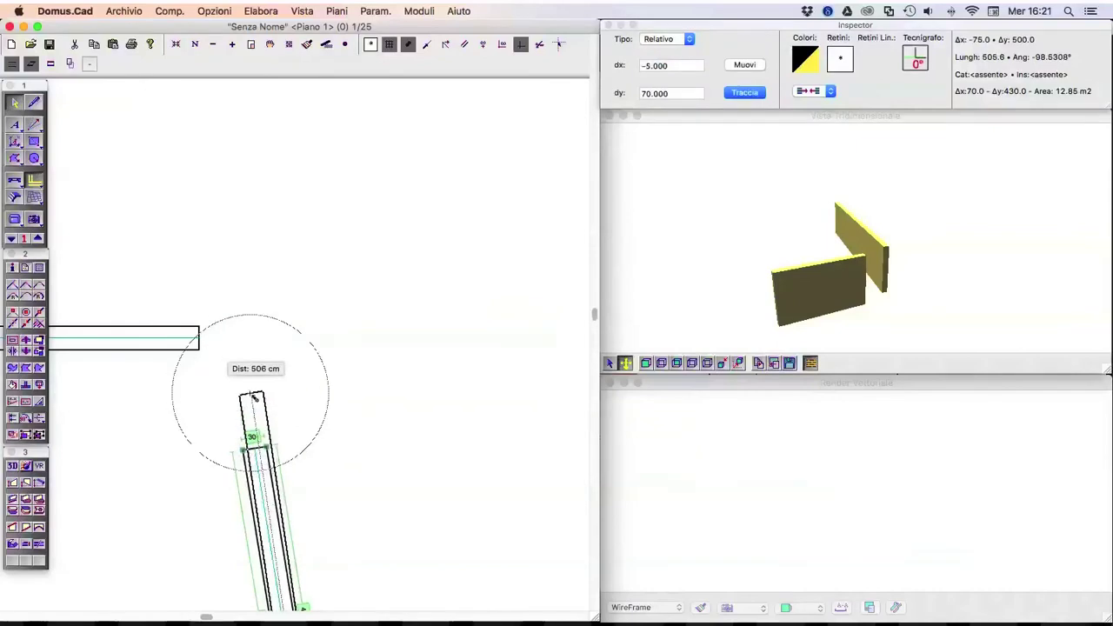
left_click(251, 388)
left_click(250, 379)
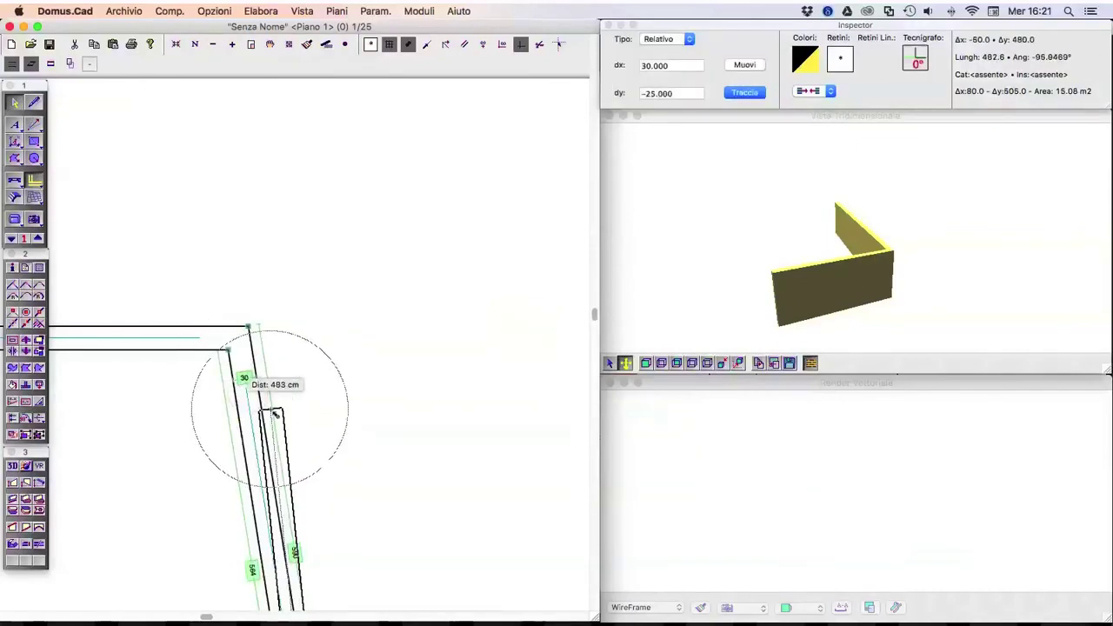
key("Escape")
Step: Draw a new 165 cm horizontal wall extending right from the left wall
left_click(244, 281)
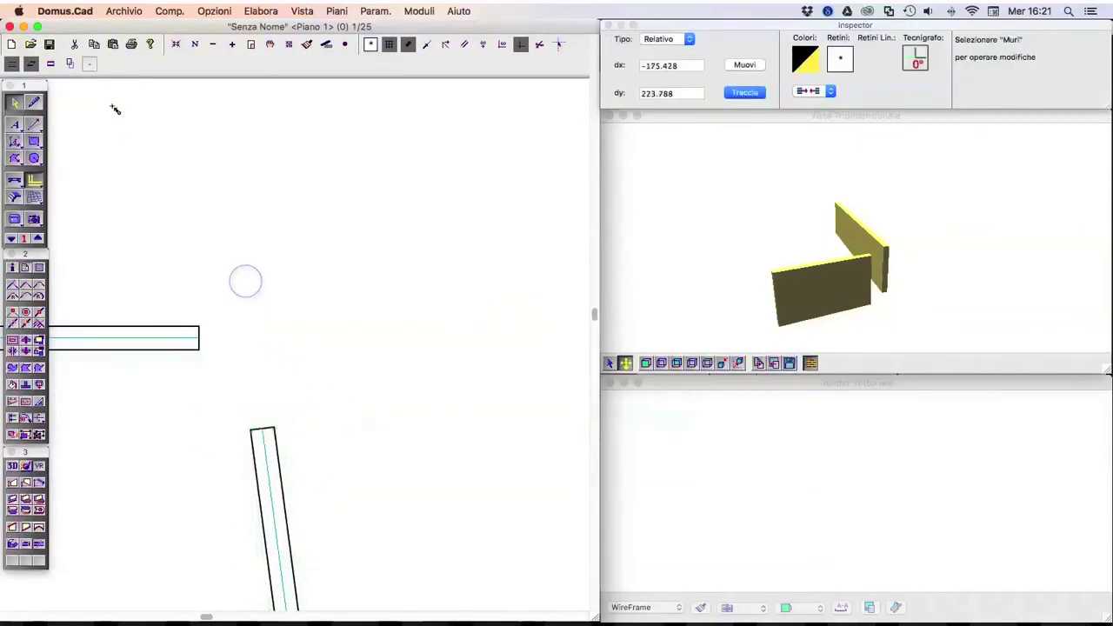
left_click(34, 104)
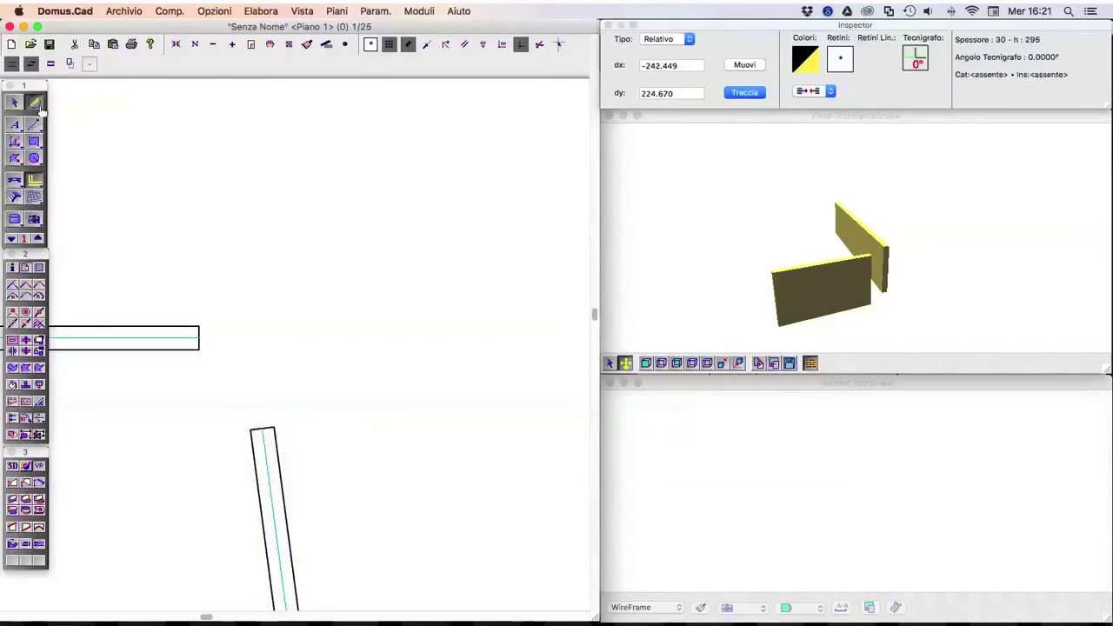
left_click(273, 333)
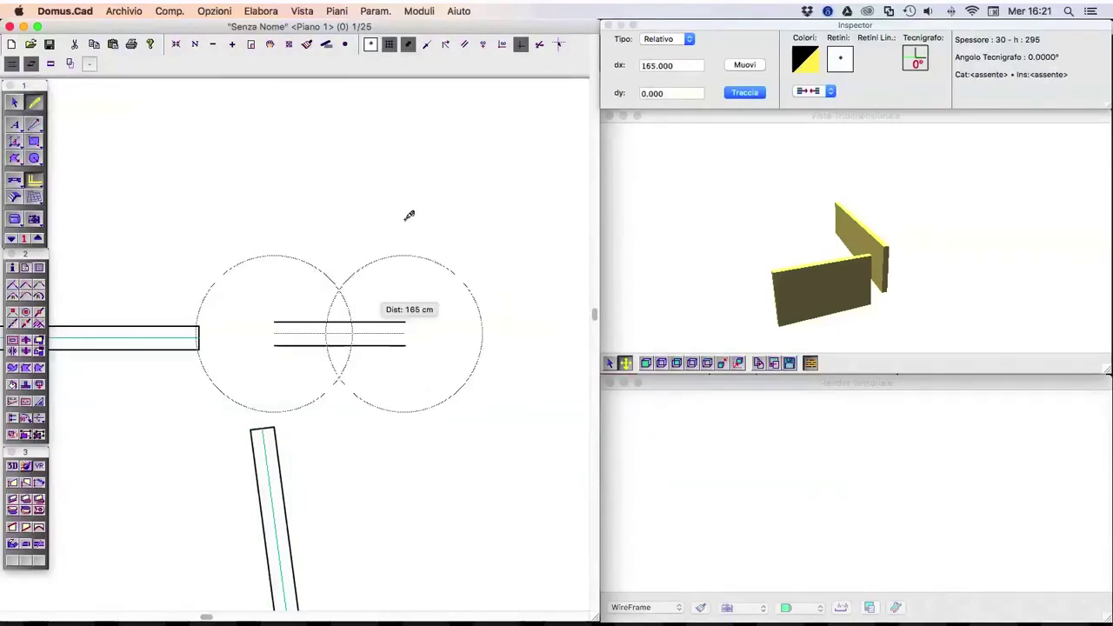
left_click(406, 217)
left_click(14, 103)
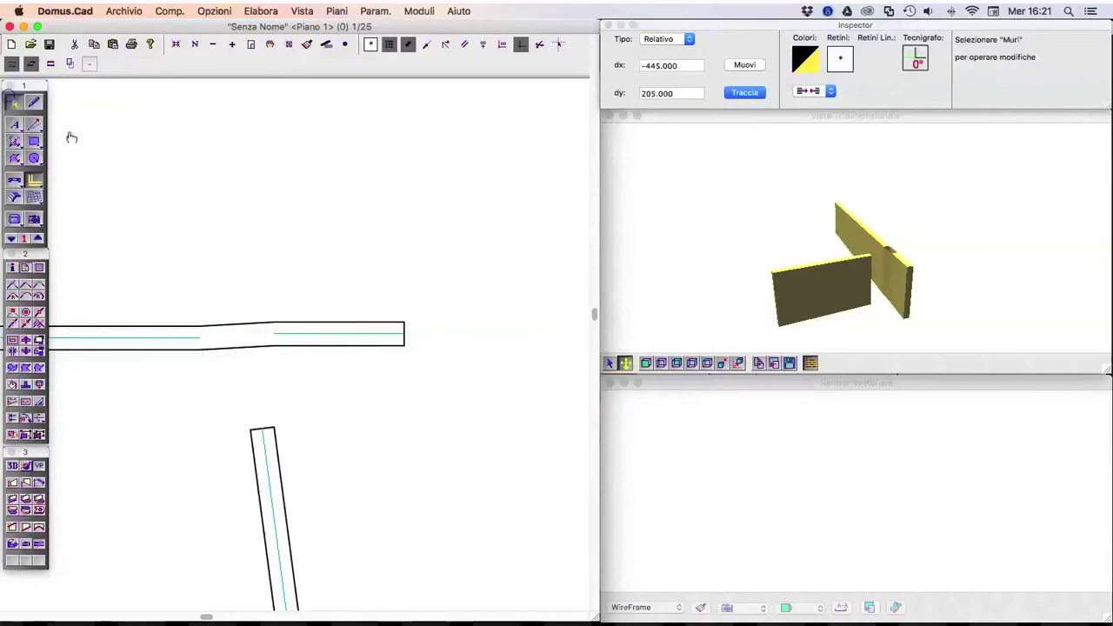
Step: Set the new wall's maximum snap distance to 10 and swing it into a 254 cm diagonal
double_click(369, 333)
double_click(654, 313)
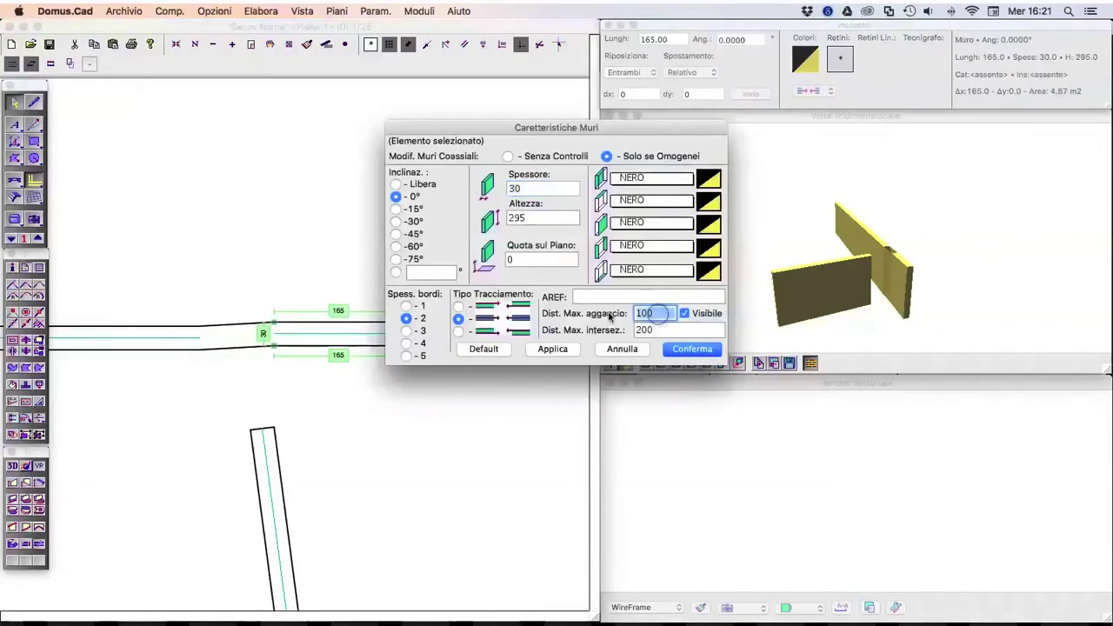
type("10")
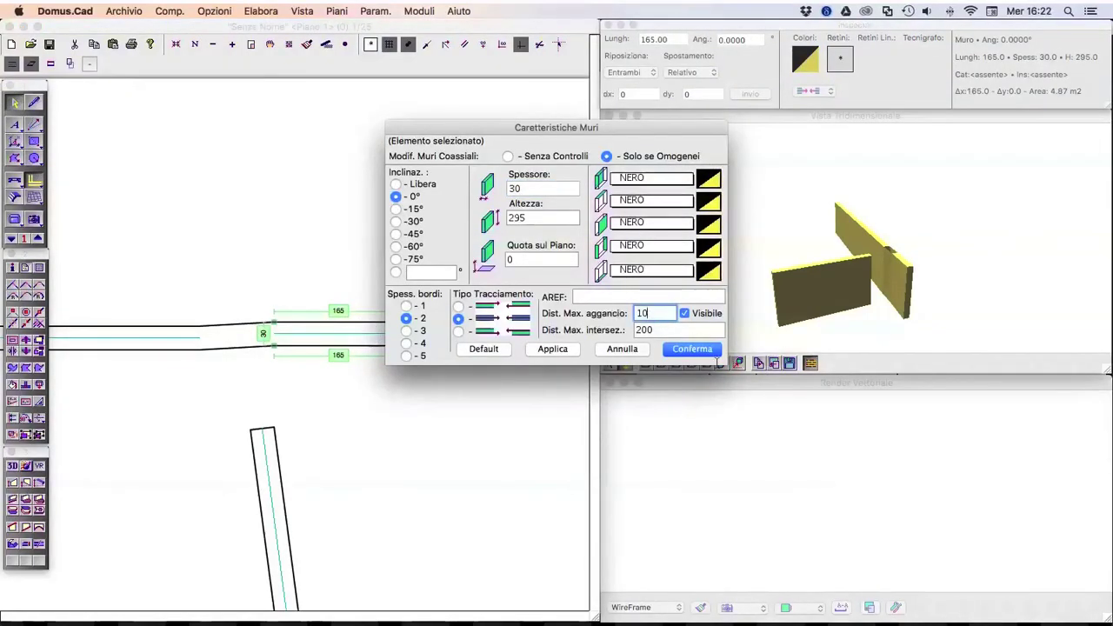
left_click(696, 350)
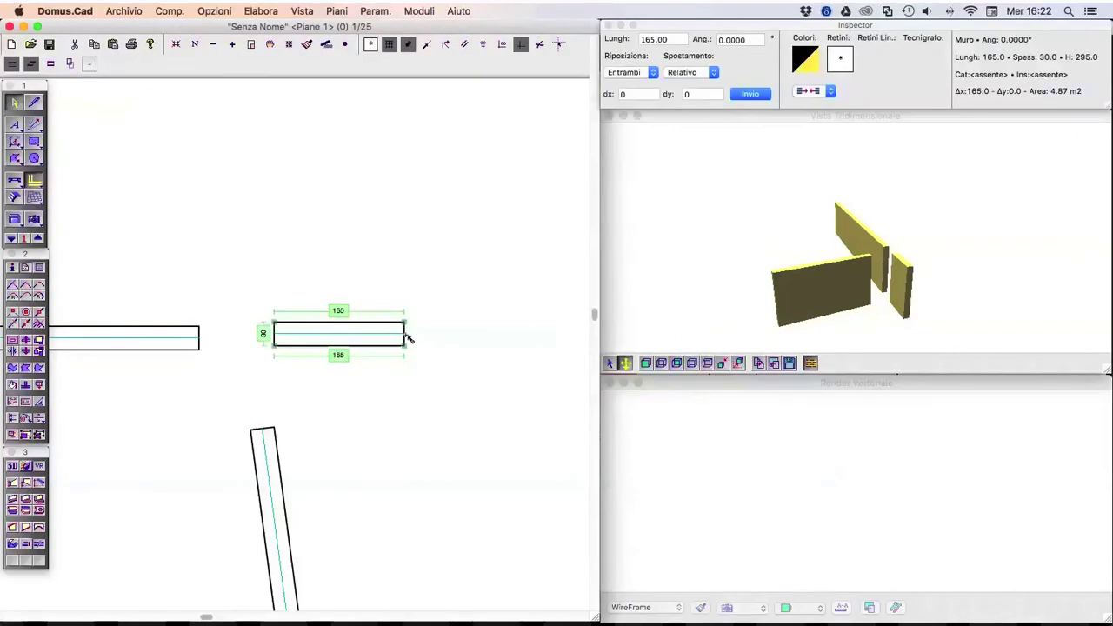
left_click_drag(415, 341, 441, 228)
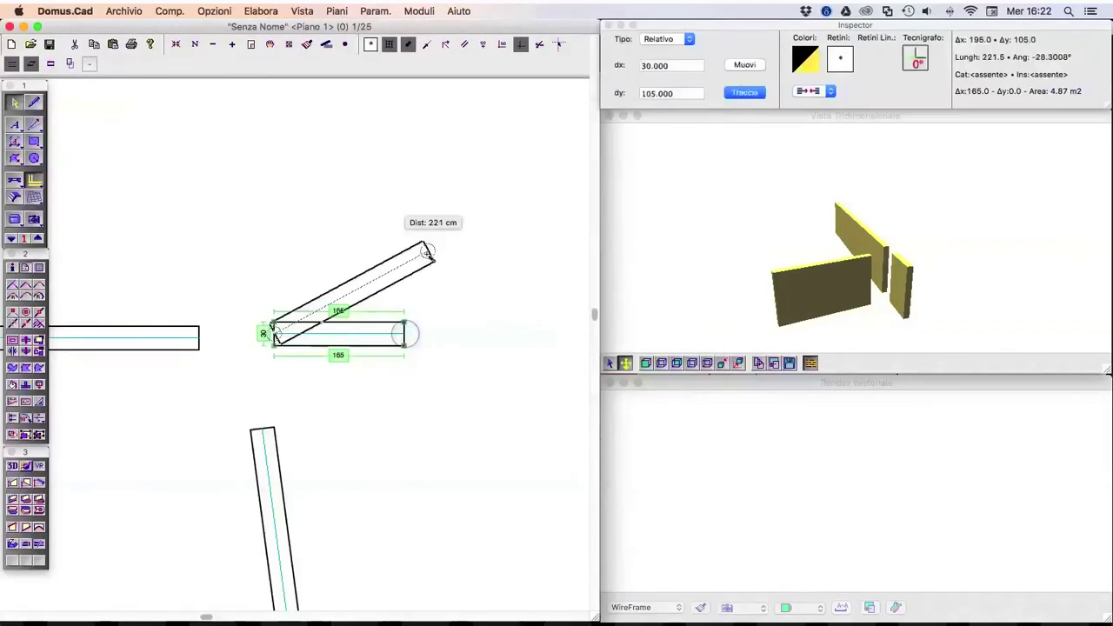
Step: Test joining the lower wall's top end at the junction, then pull the diagonal wall away
left_click(265, 456)
mouse_move(261, 426)
left_mouse_down()
mouse_move(245, 419)
mouse_move(239, 372)
left_mouse_up()
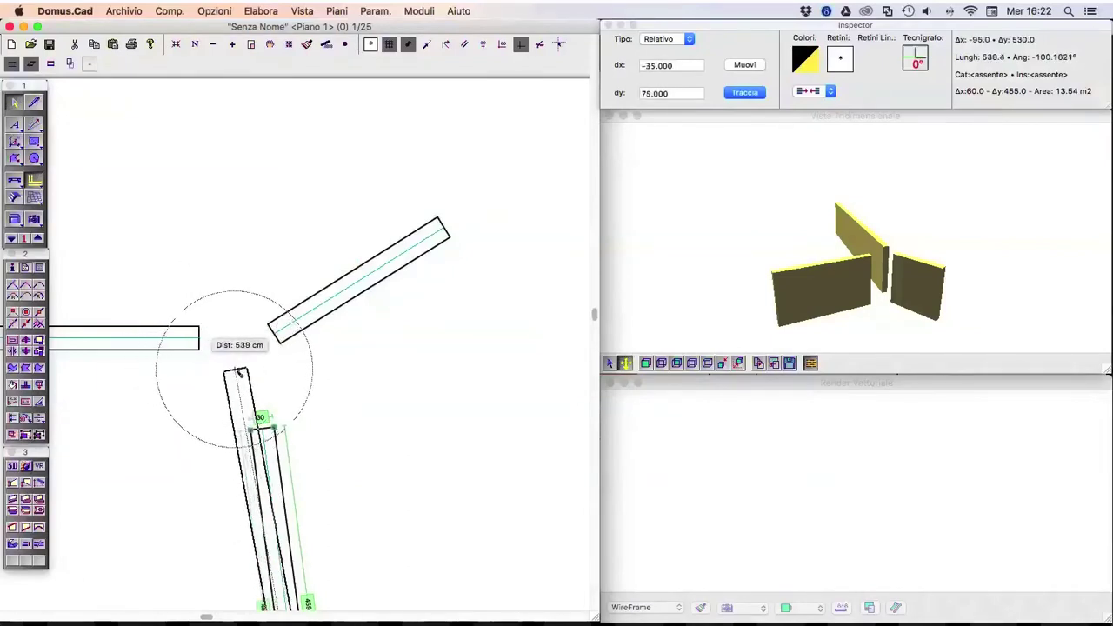
mouse_move(238, 372)
left_mouse_down()
mouse_move(273, 419)
mouse_move(255, 424)
mouse_move(248, 386)
mouse_move(253, 411)
mouse_move(278, 420)
left_mouse_up()
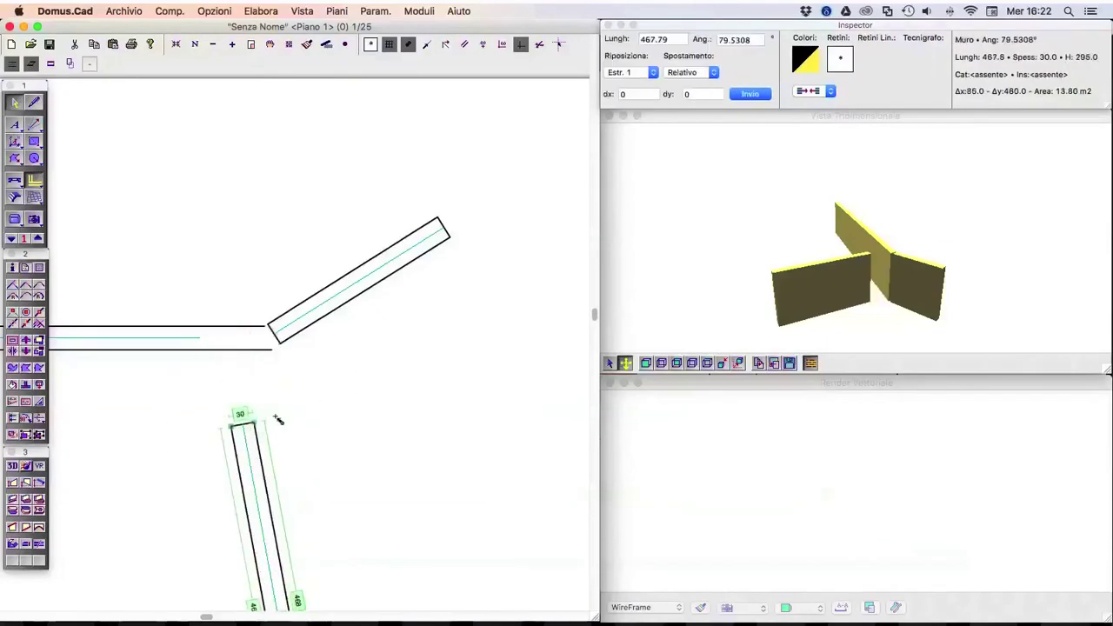
left_click_drag(306, 315, 335, 315)
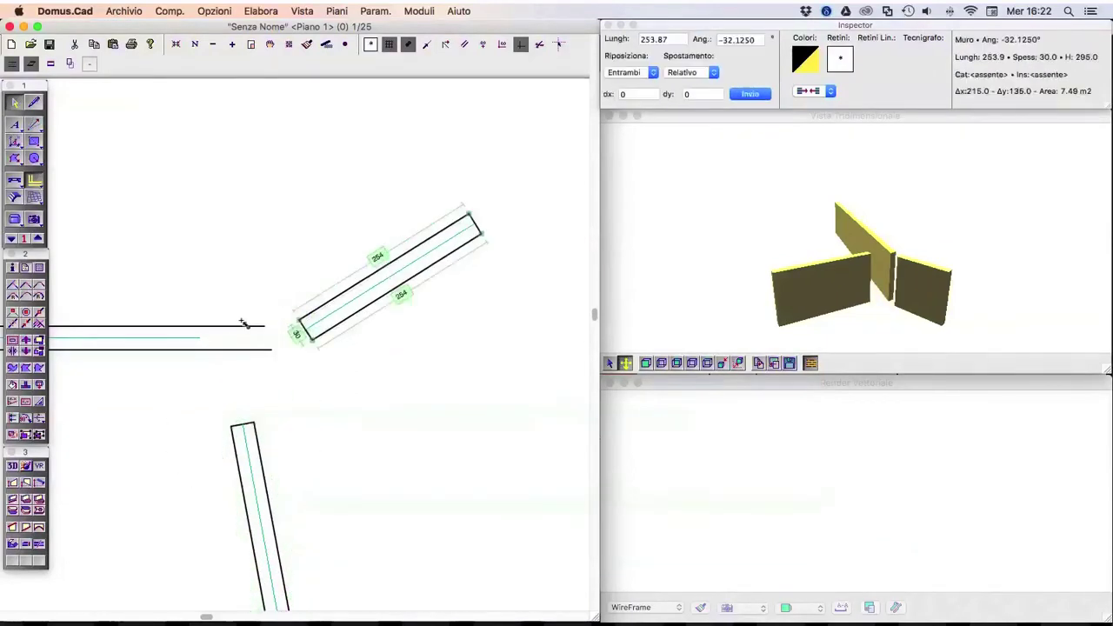
double_click(191, 339)
Step: Cancel the open dialog and set the lower wall's maximum snap distance to 10
left_click(622, 348)
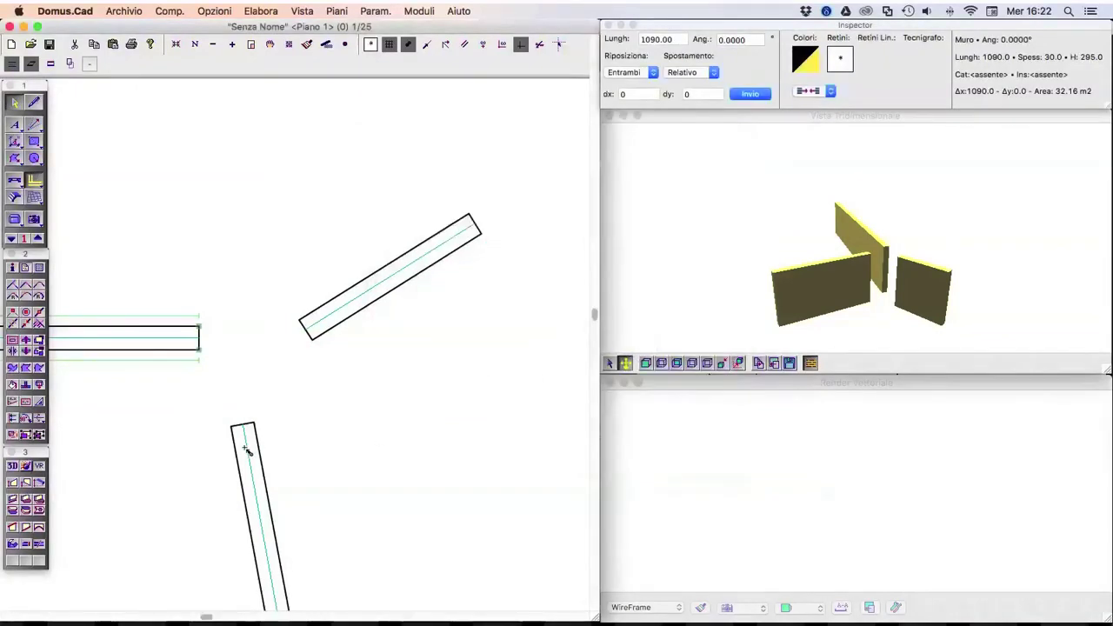
double_click(249, 449)
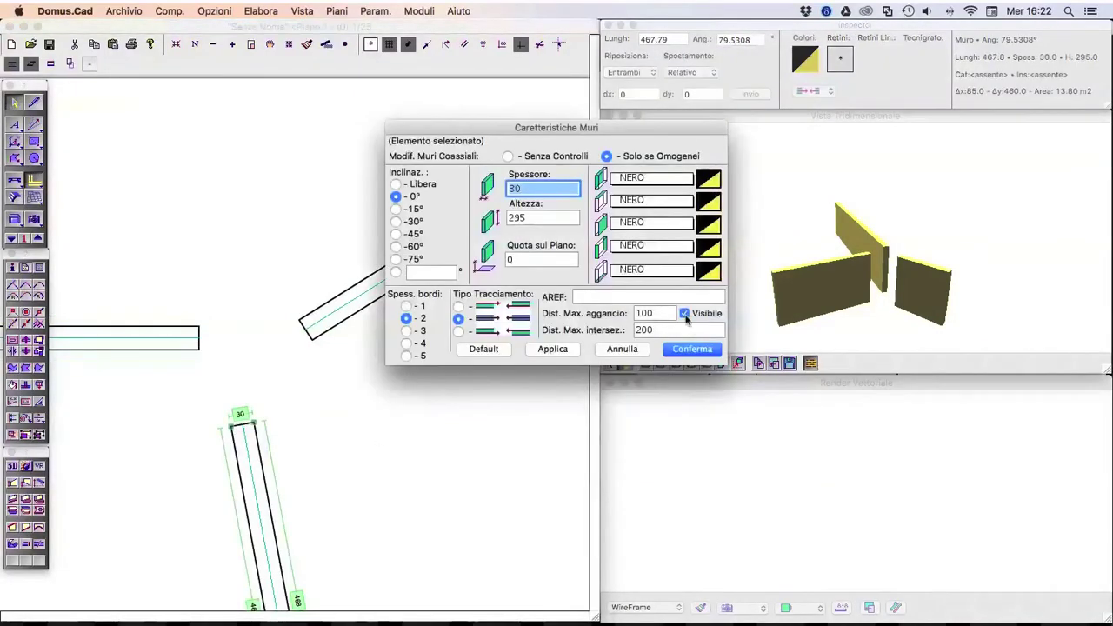
double_click(648, 313)
type("1")
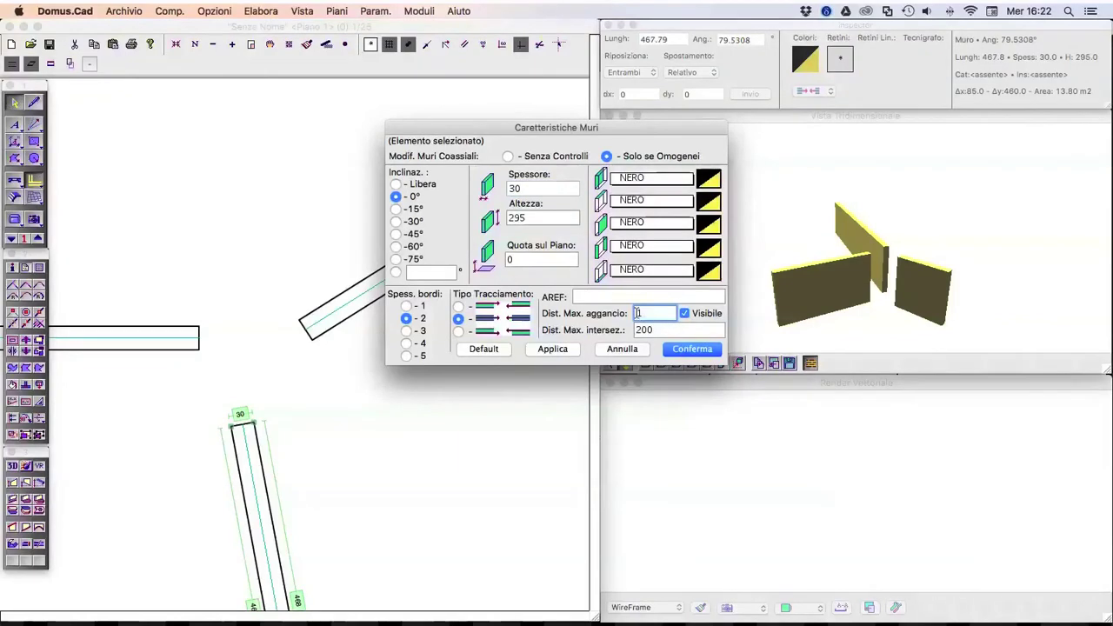
left_click(693, 349)
Step: Reposition the lower wall as a 611 cm slanted wall ending just below the diagonal wall
mouse_move(244, 424)
left_mouse_down()
mouse_move(217, 352)
mouse_move(200, 341)
mouse_move(243, 355)
mouse_move(142, 355)
mouse_move(191, 335)
mouse_move(395, 327)
mouse_move(381, 296)
left_mouse_up()
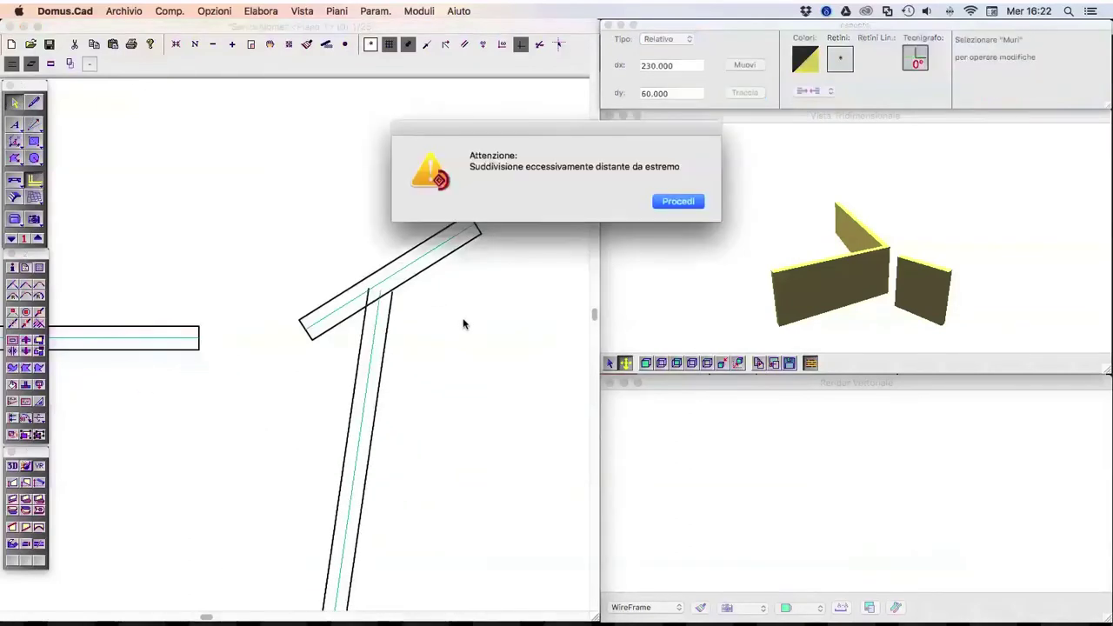
left_click(678, 201)
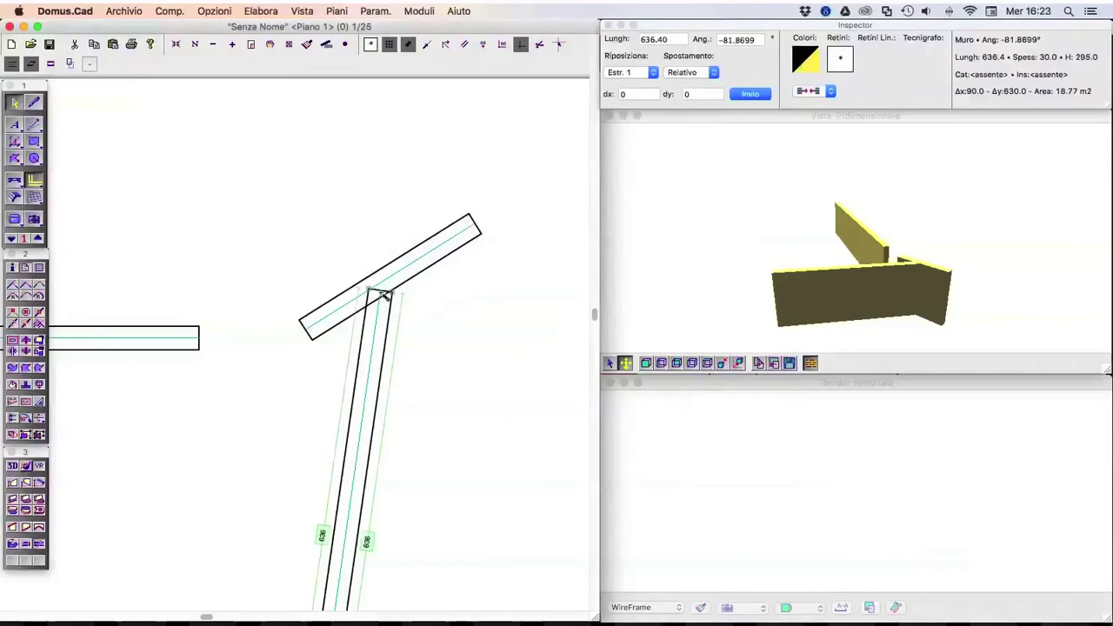
mouse_move(383, 294)
left_mouse_down()
mouse_move(389, 310)
mouse_move(427, 321)
left_mouse_up()
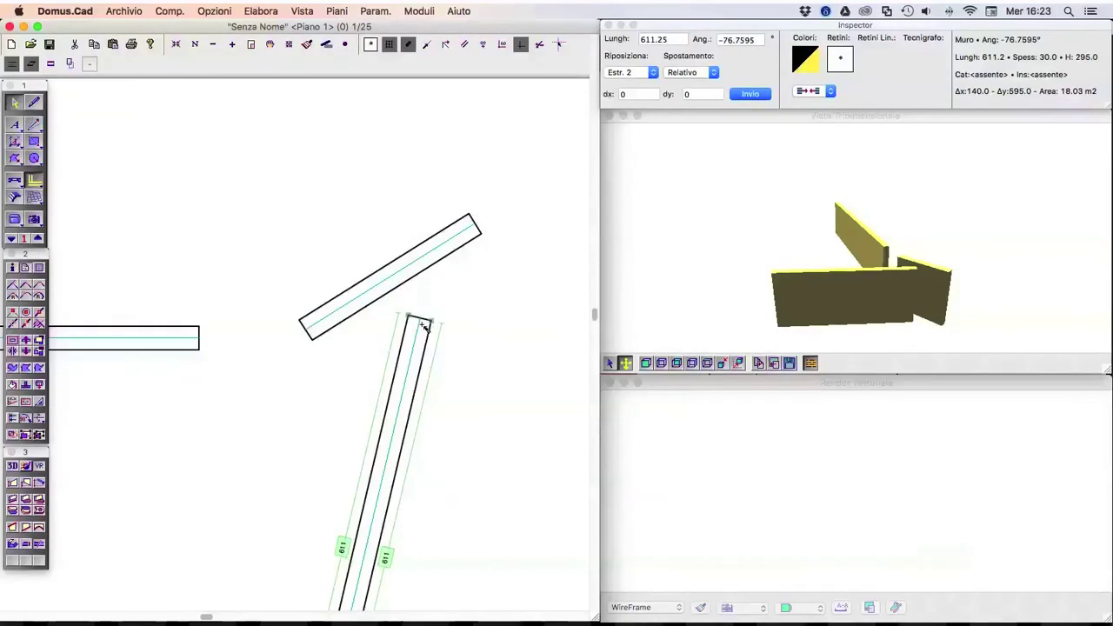
Step: Set the lower wall's maximum snap distance to 5
double_click(426, 322)
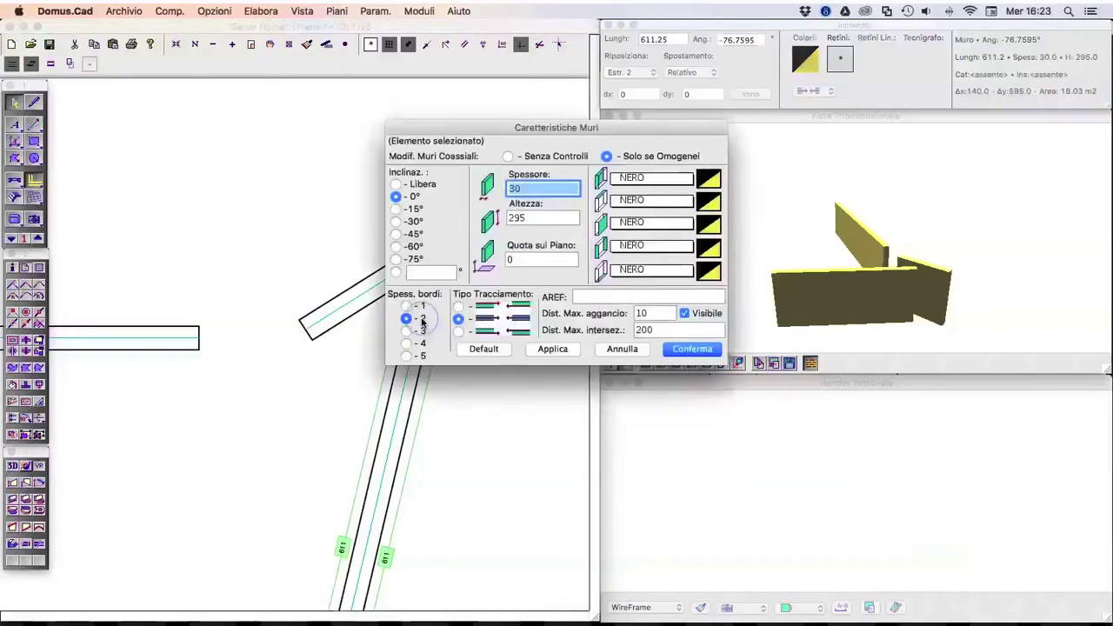
left_click(661, 315)
double_click(661, 313)
type("5")
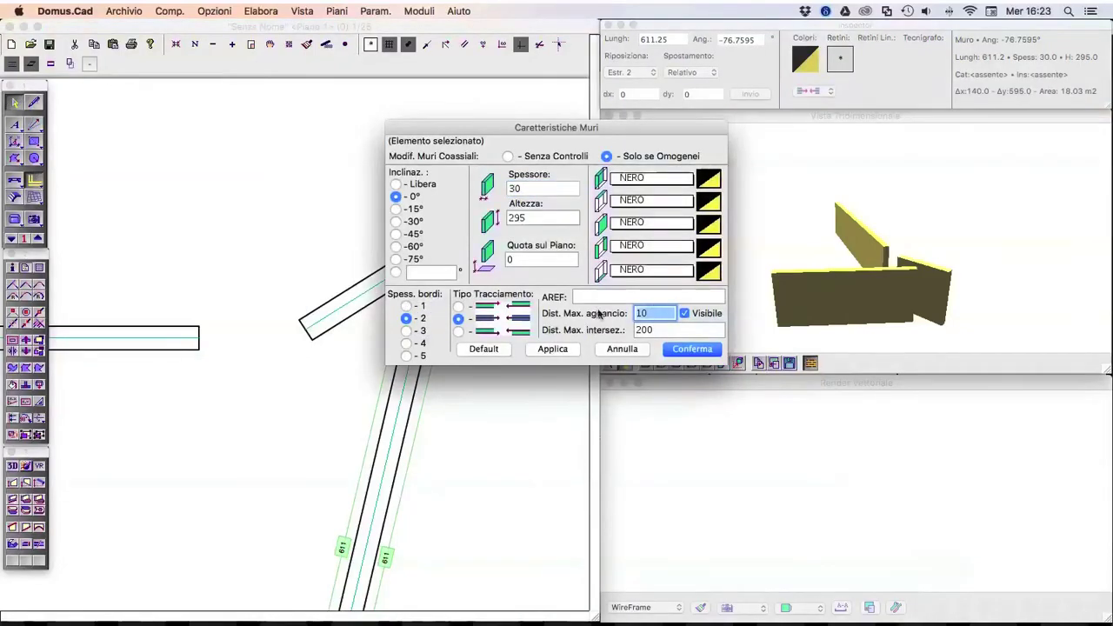
left_click(689, 350)
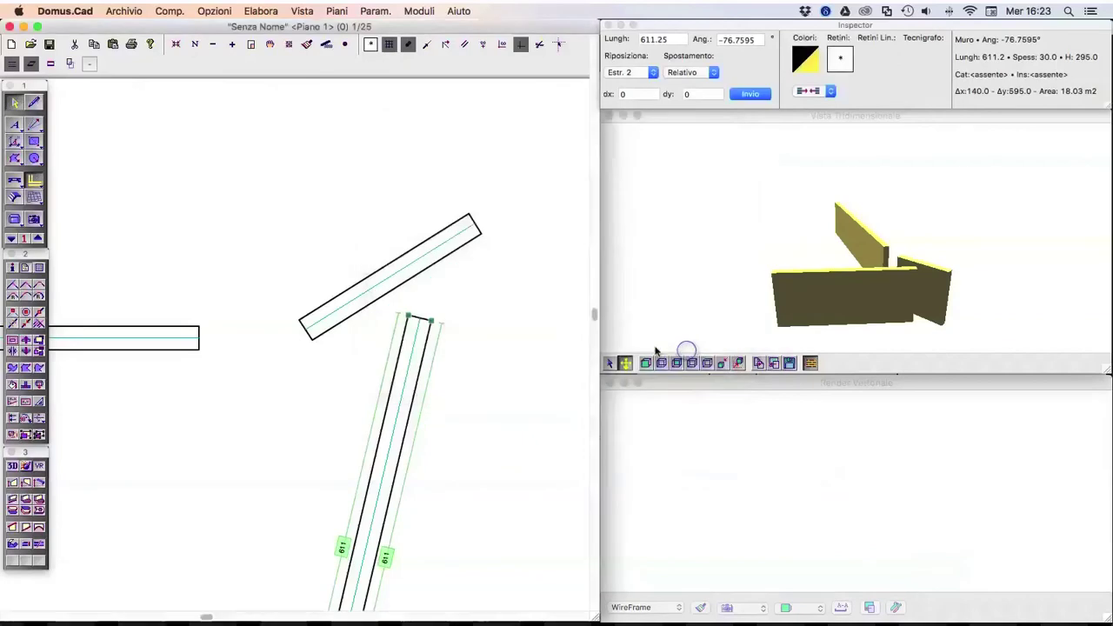
Step: Test joining the lower wall to the slanted wall, then pull it back free below it
mouse_move(426, 322)
left_mouse_down()
mouse_move(380, 294)
mouse_move(394, 297)
left_mouse_up()
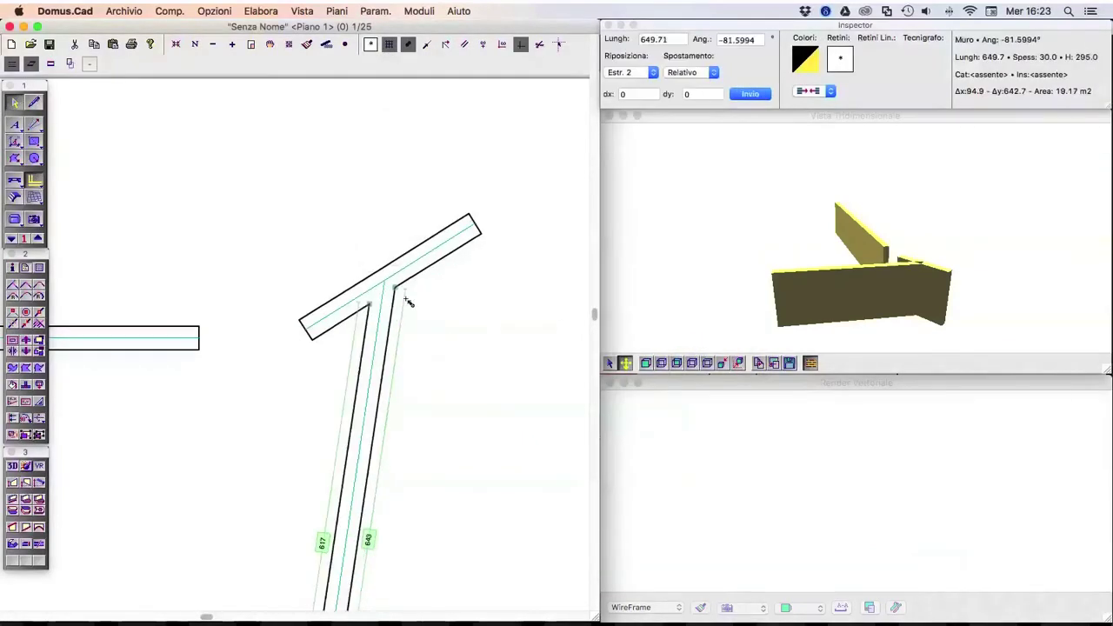
key("ctrl+z")
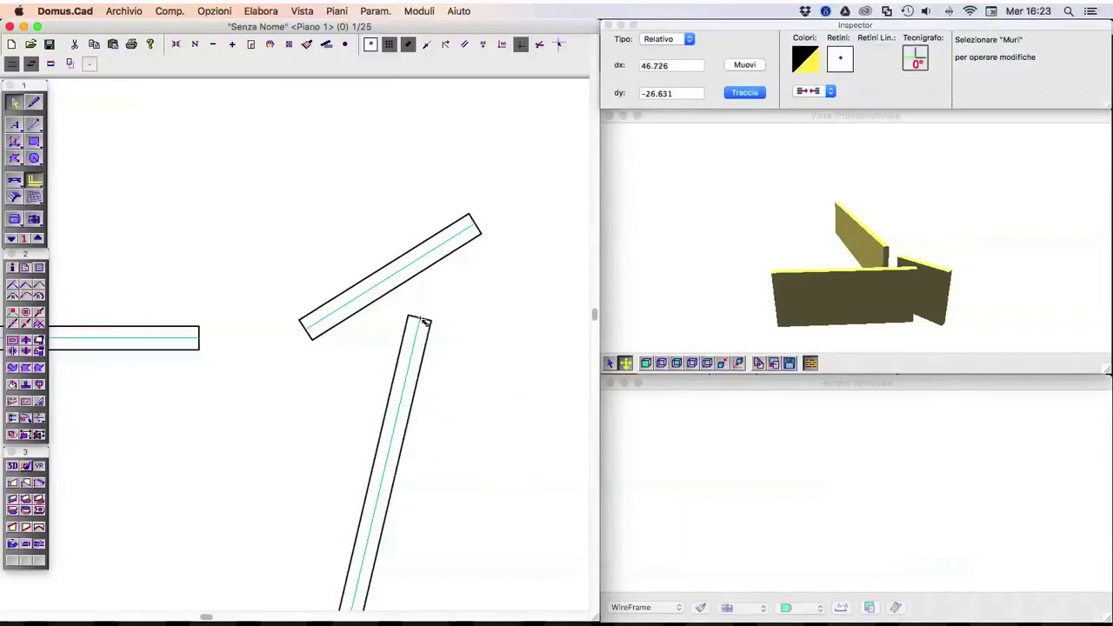
mouse_move(424, 324)
left_mouse_down()
mouse_move(400, 285)
mouse_move(420, 273)
mouse_move(369, 302)
left_mouse_up()
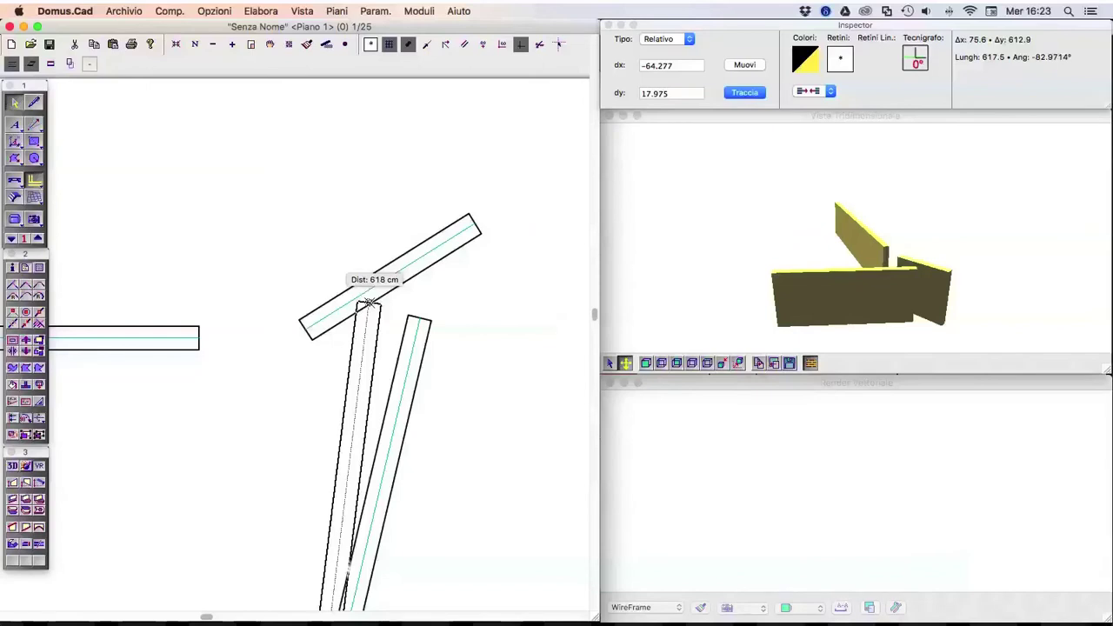
left_click(369, 303)
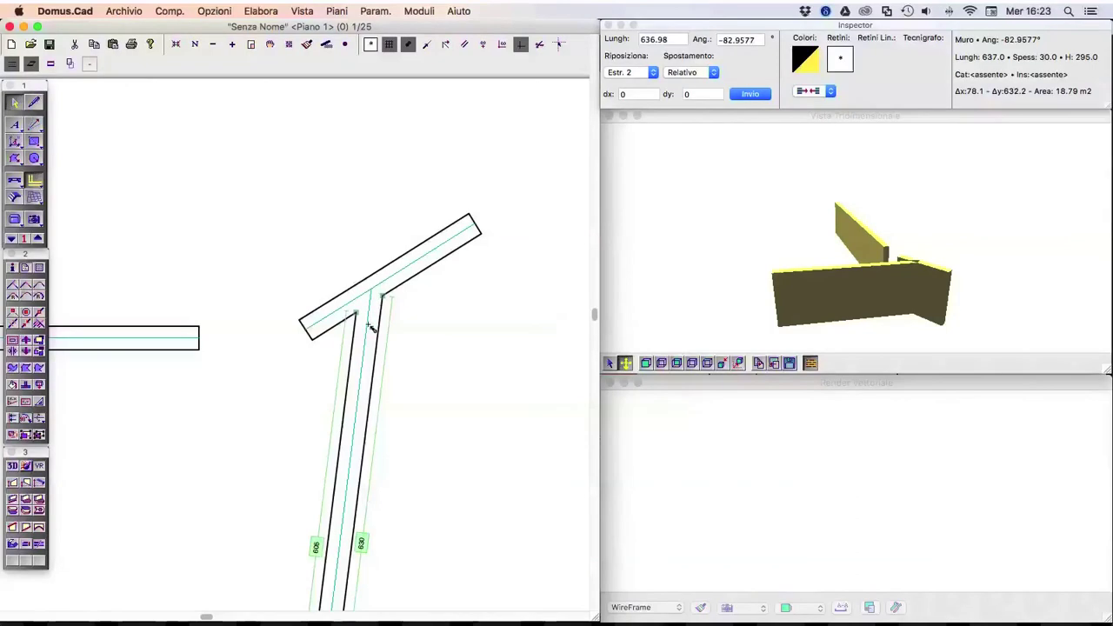
left_click_drag(372, 331, 419, 334)
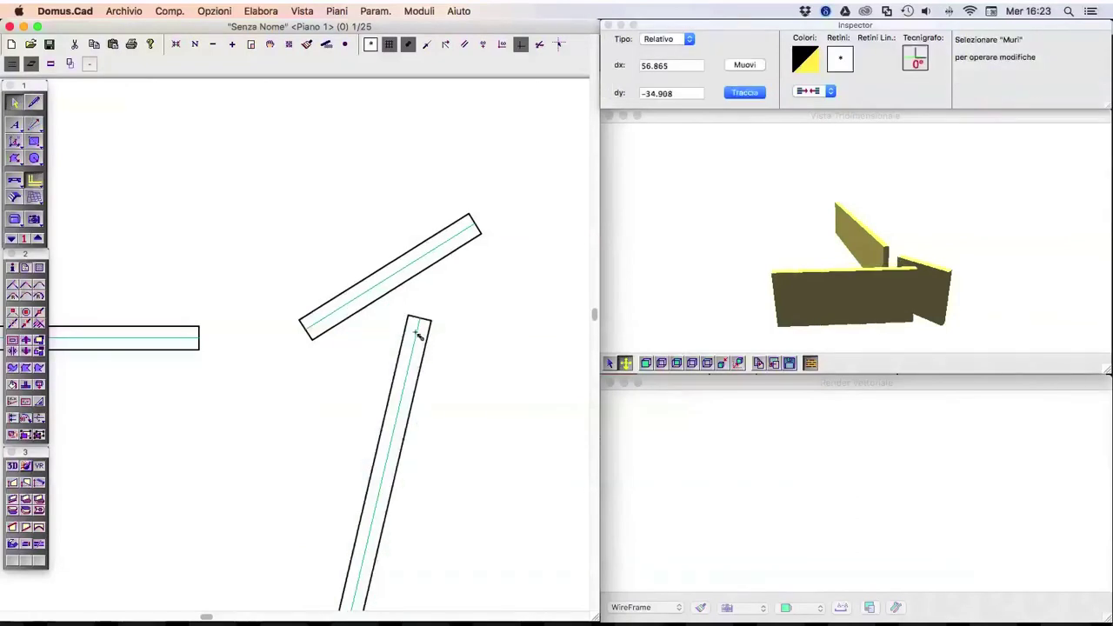
Step: Set the lower wall's maximum snap distance to 0 and stretch its top end upward
double_click(419, 335)
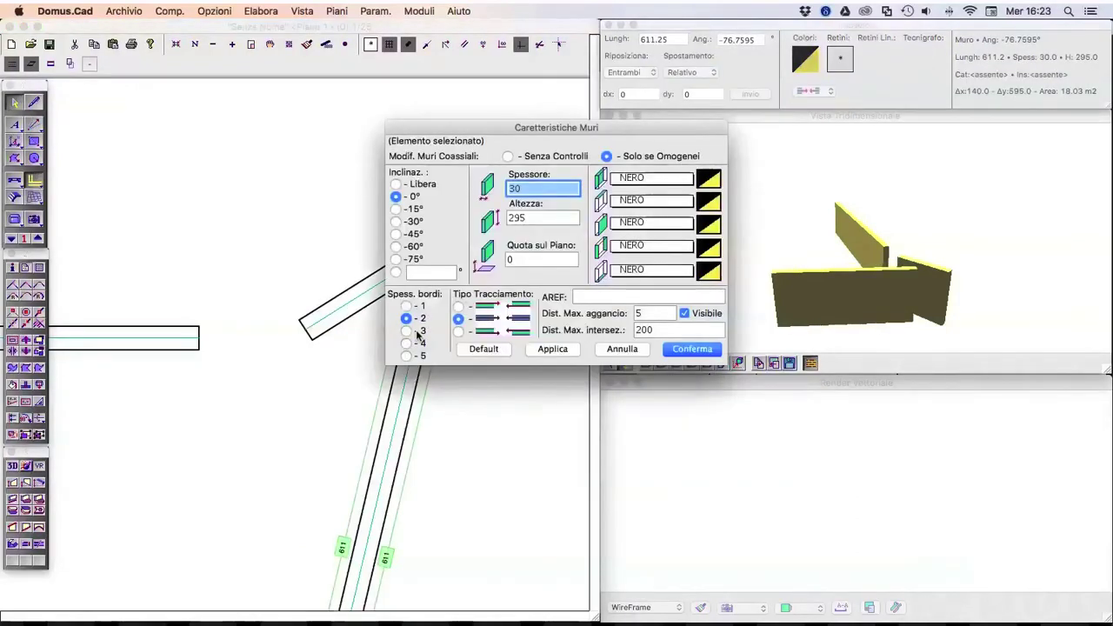
left_click(630, 313)
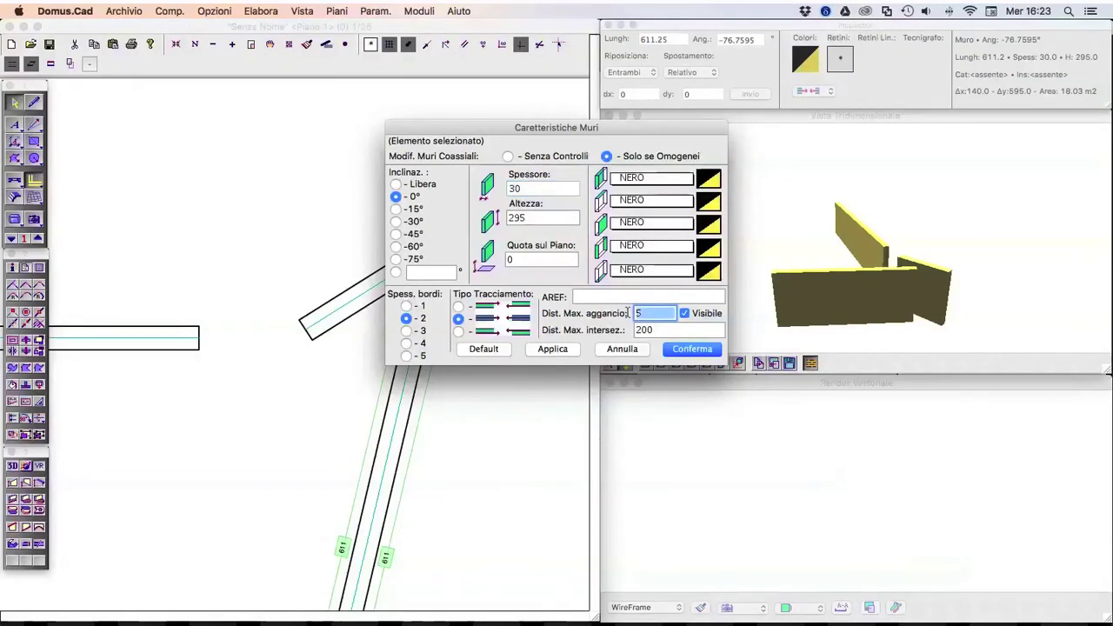
type("0")
left_click(672, 347)
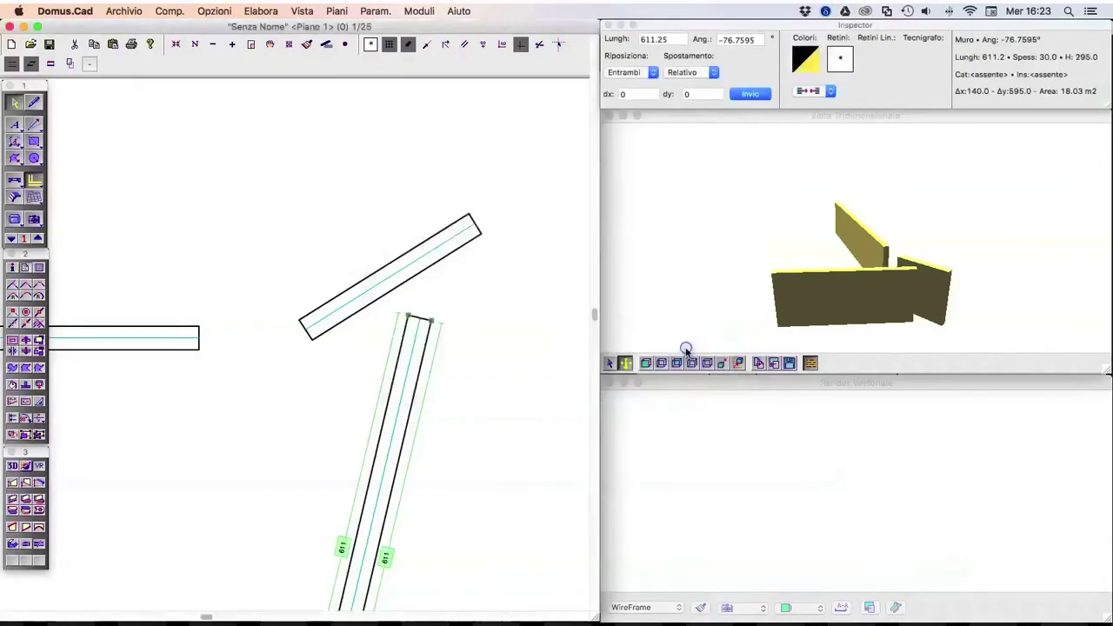
mouse_move(422, 320)
left_mouse_down()
mouse_move(383, 295)
mouse_move(424, 317)
left_mouse_up()
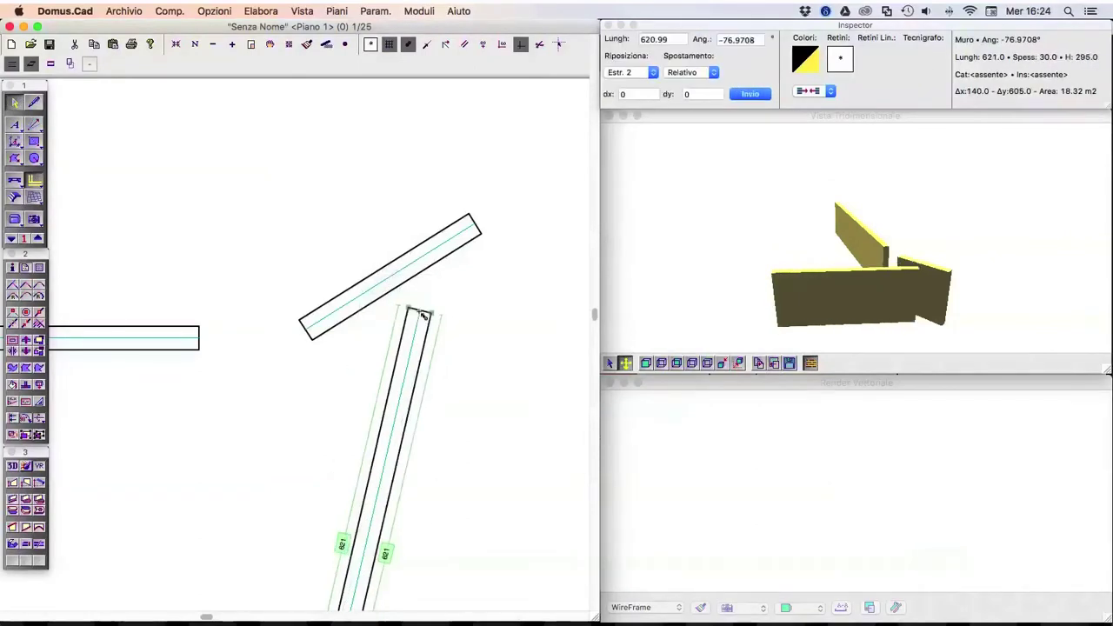
Step: Clear the snap distance, extend the wall to the diagonal wall, then move it away
double_click(424, 317)
double_click(637, 313)
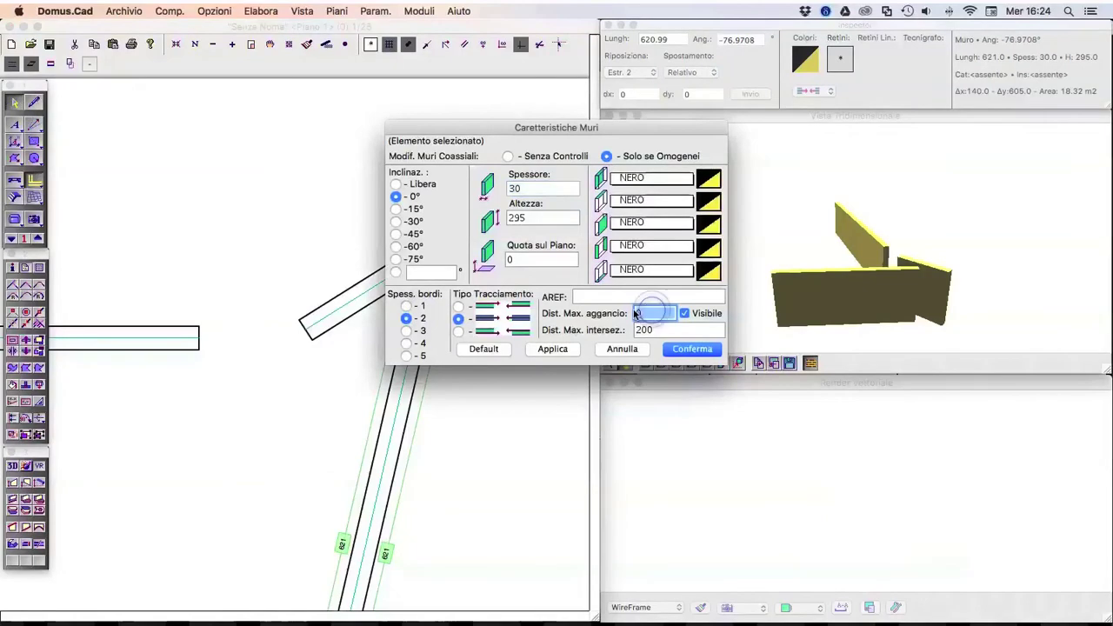
key("BackSpace")
left_click(692, 349)
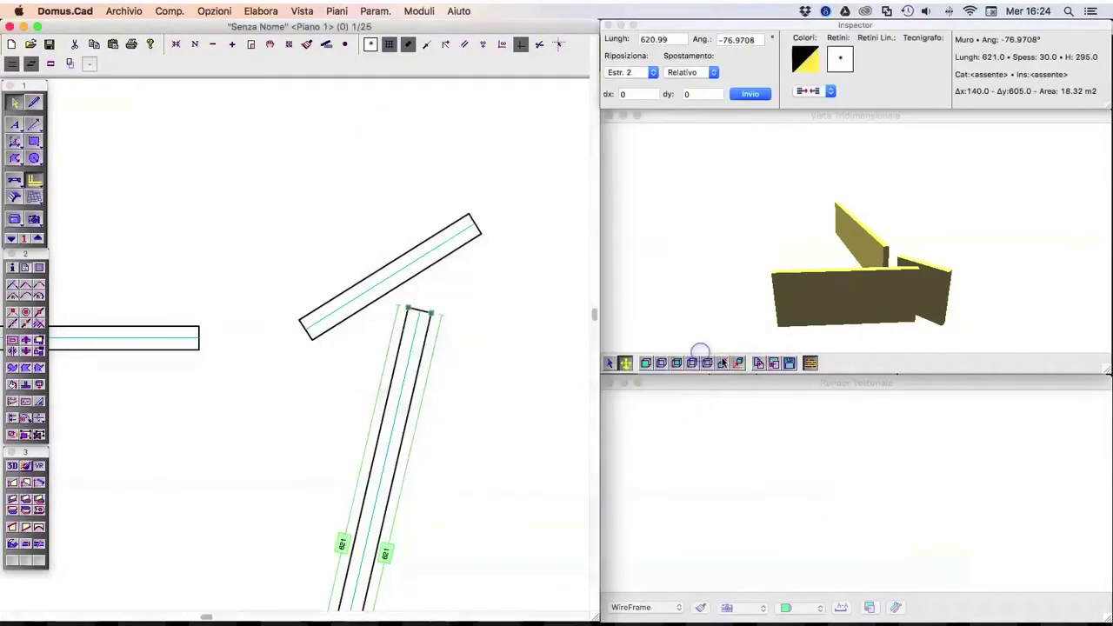
left_click_drag(424, 315, 396, 285)
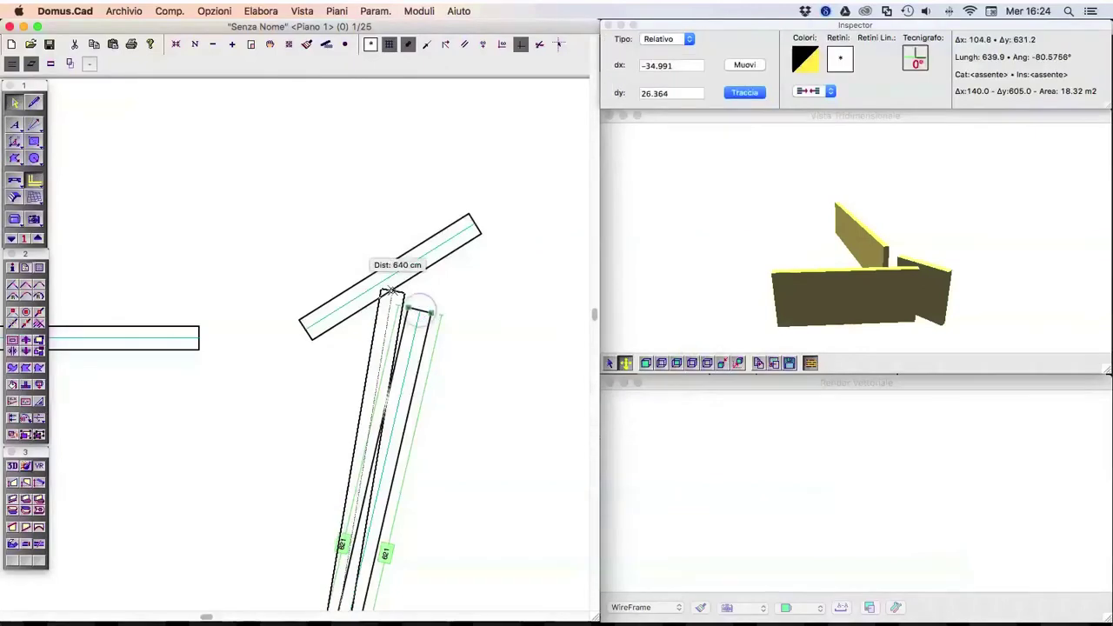
left_click(393, 305)
mouse_move(393, 311)
left_mouse_down()
mouse_move(463, 324)
mouse_move(365, 362)
left_mouse_up()
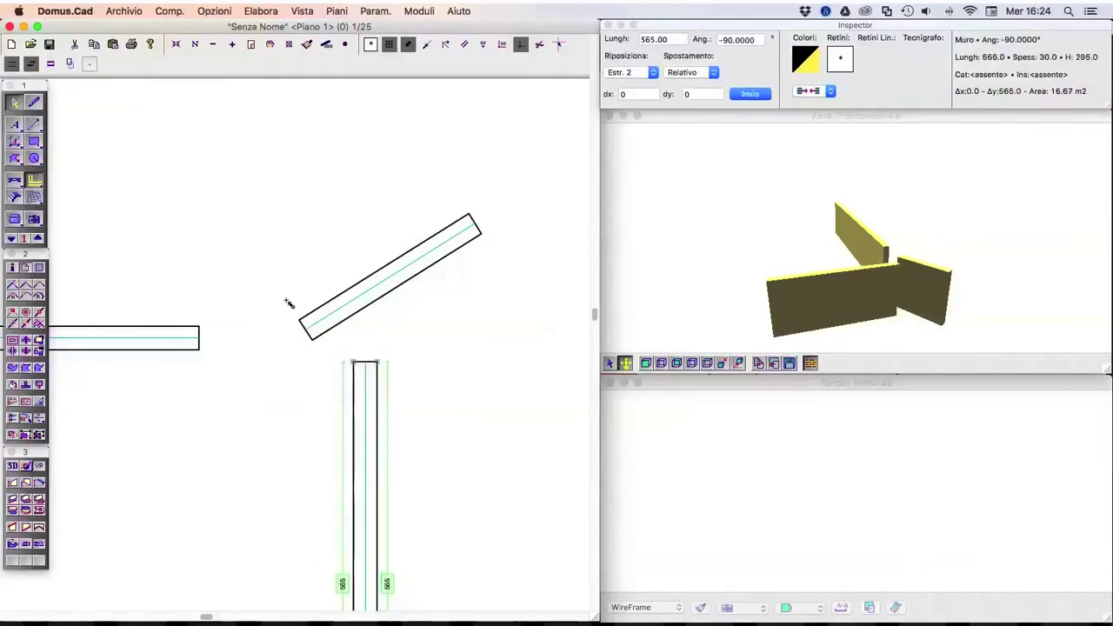
Step: Return to floor level Piano 1 and zoom in on the horizontal wall
scroll(289, 316, "left", 10)
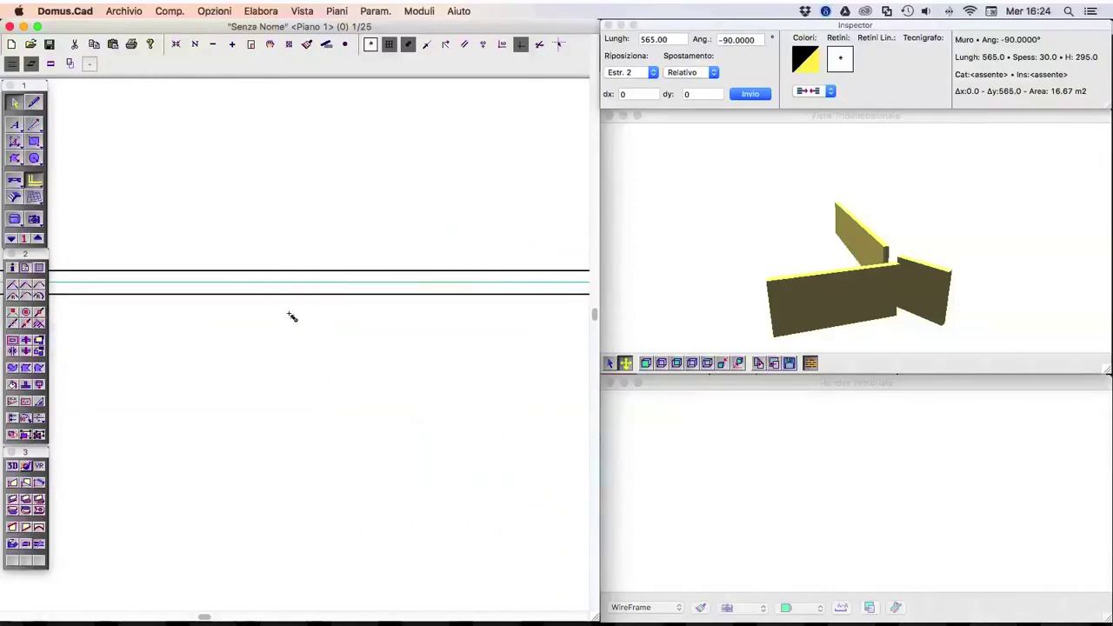
key("Down")
scroll(292, 316, "down", 1)
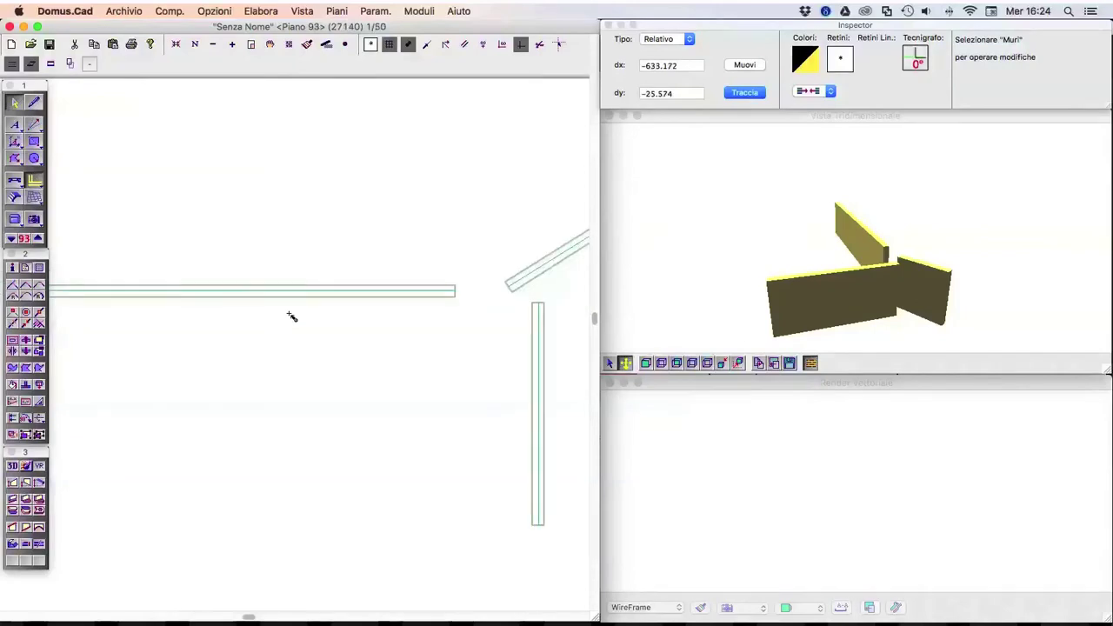
key("Up")
key("Up")
key("Up")
scroll(291, 316, "down", 1)
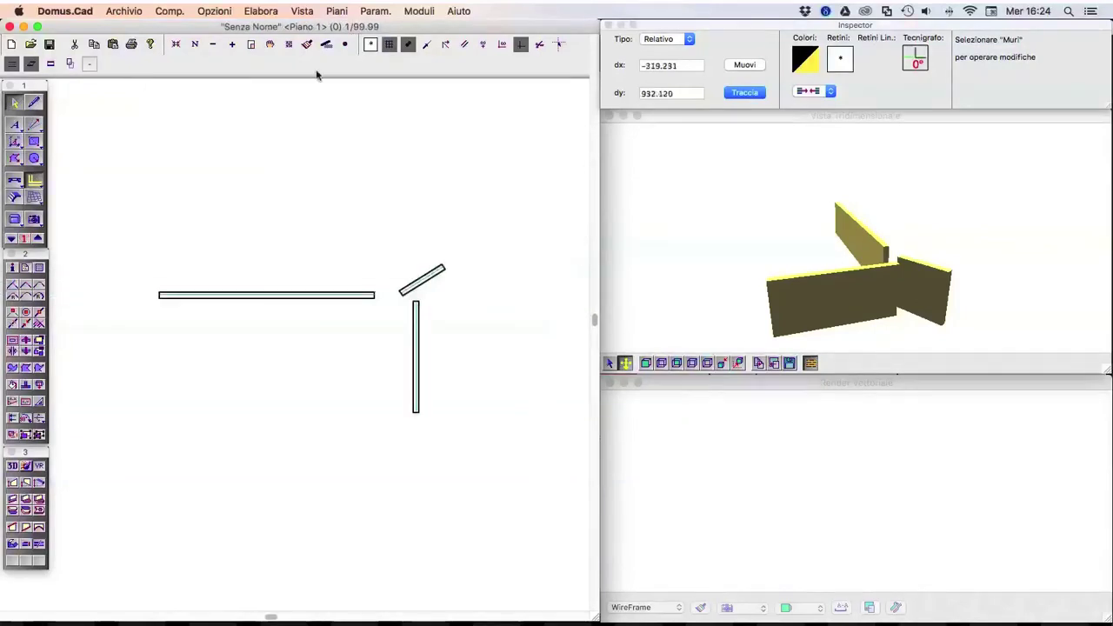
left_click(252, 45)
left_click(226, 277)
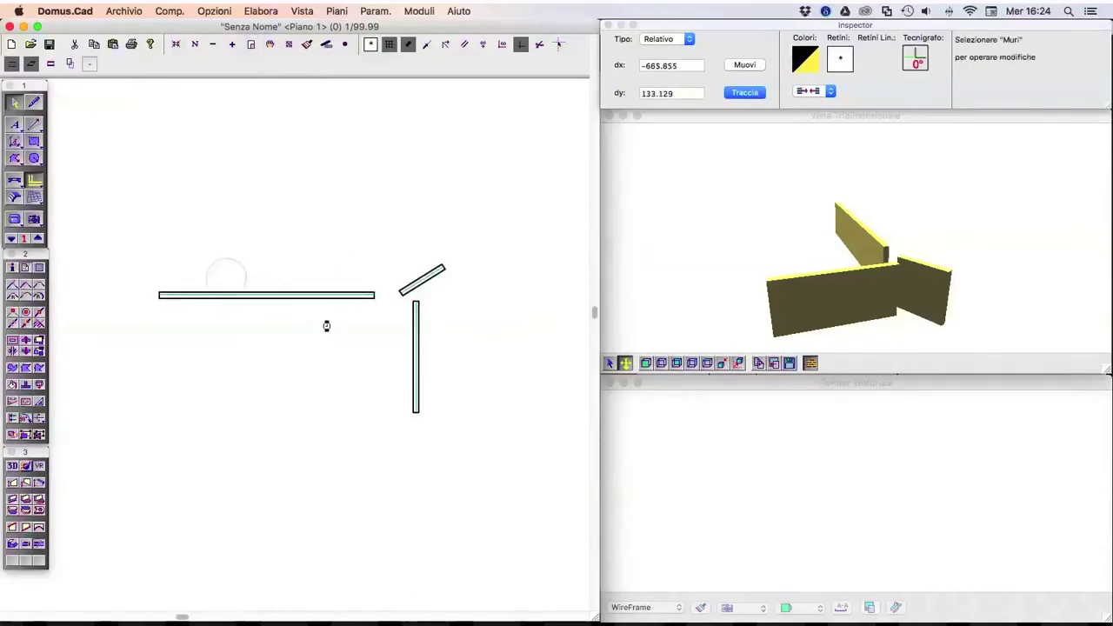
left_click(34, 103)
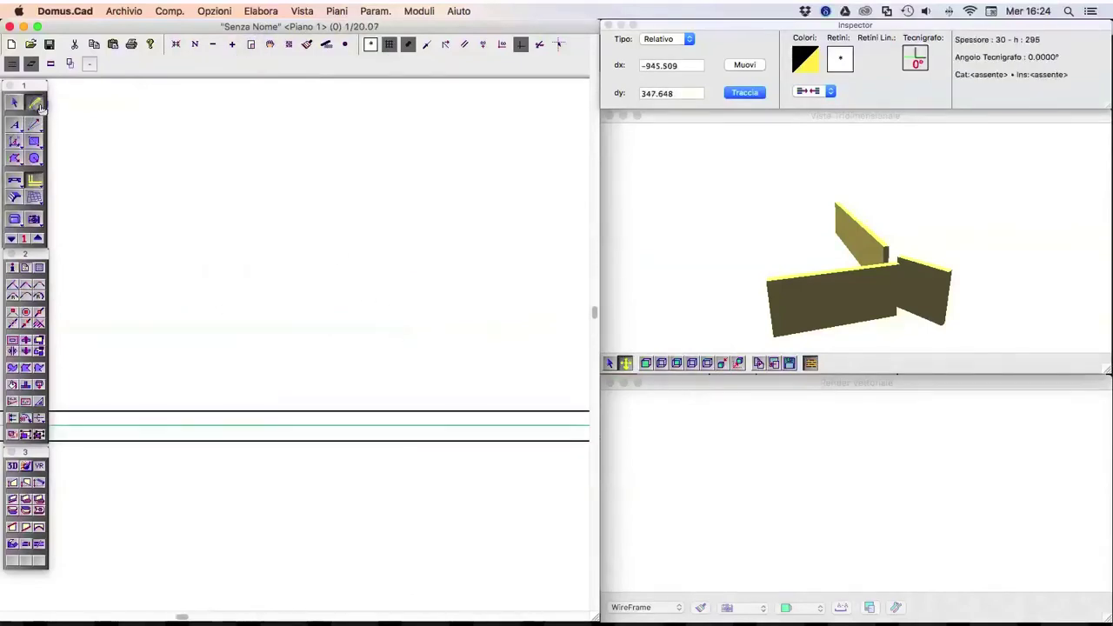
Step: Insert an 85 cm window into the horizontal wall and set its type to senza mazzette
left_click(16, 180)
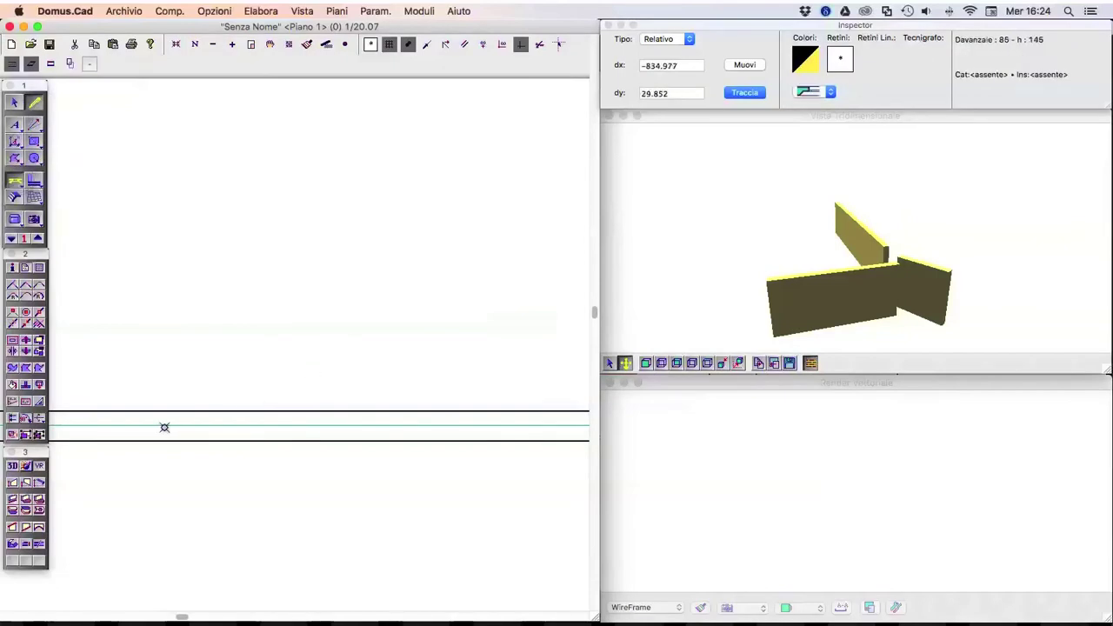
left_click(247, 426)
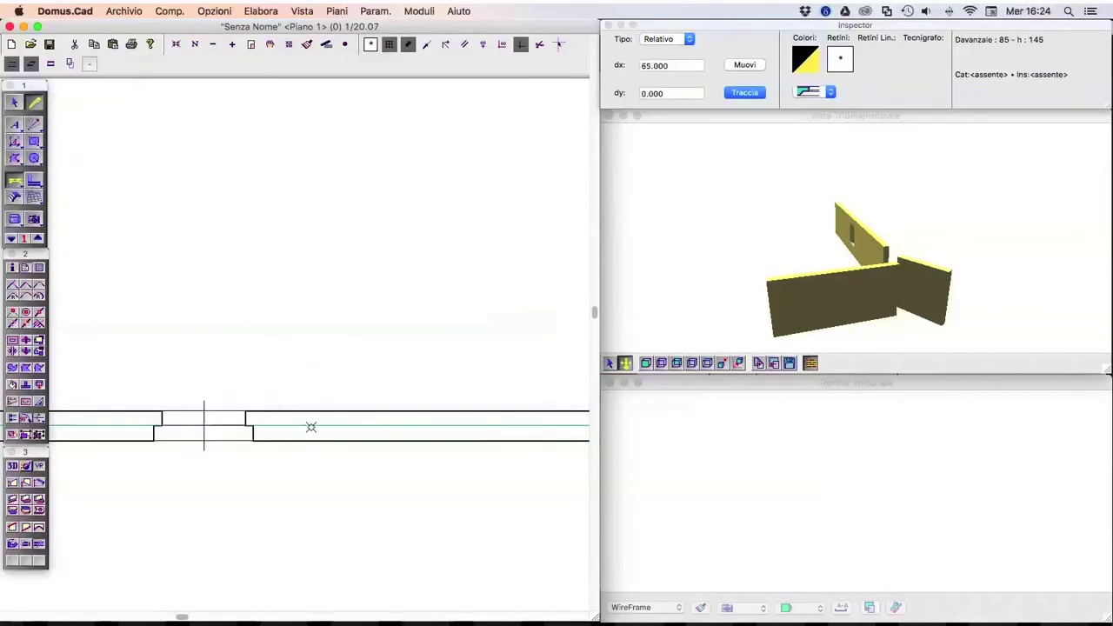
left_click(14, 102)
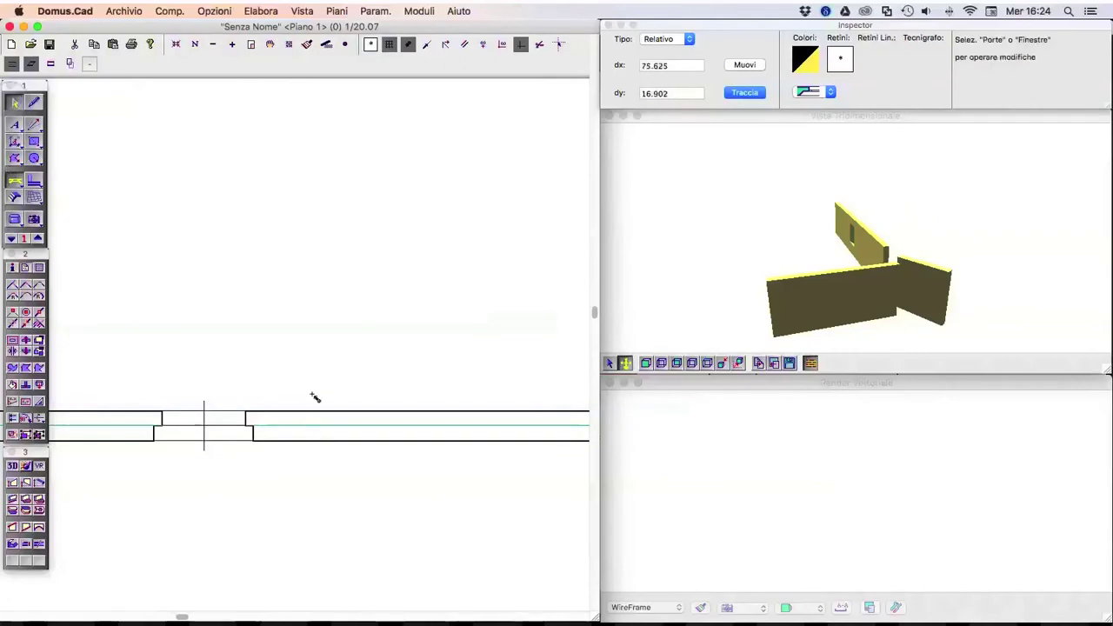
double_click(215, 428)
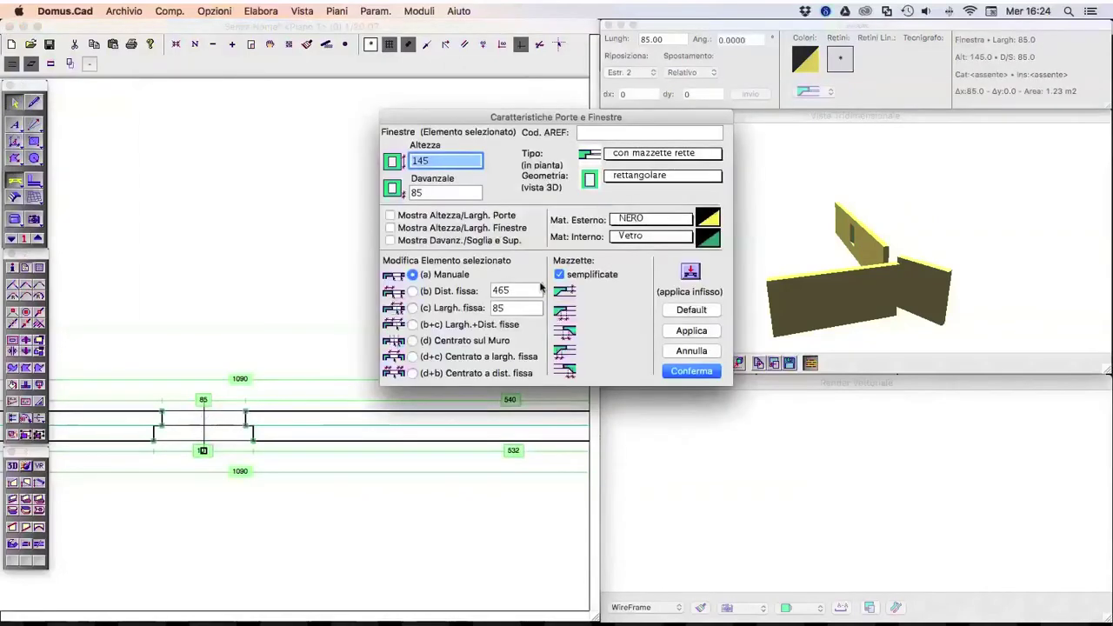
left_click(659, 155)
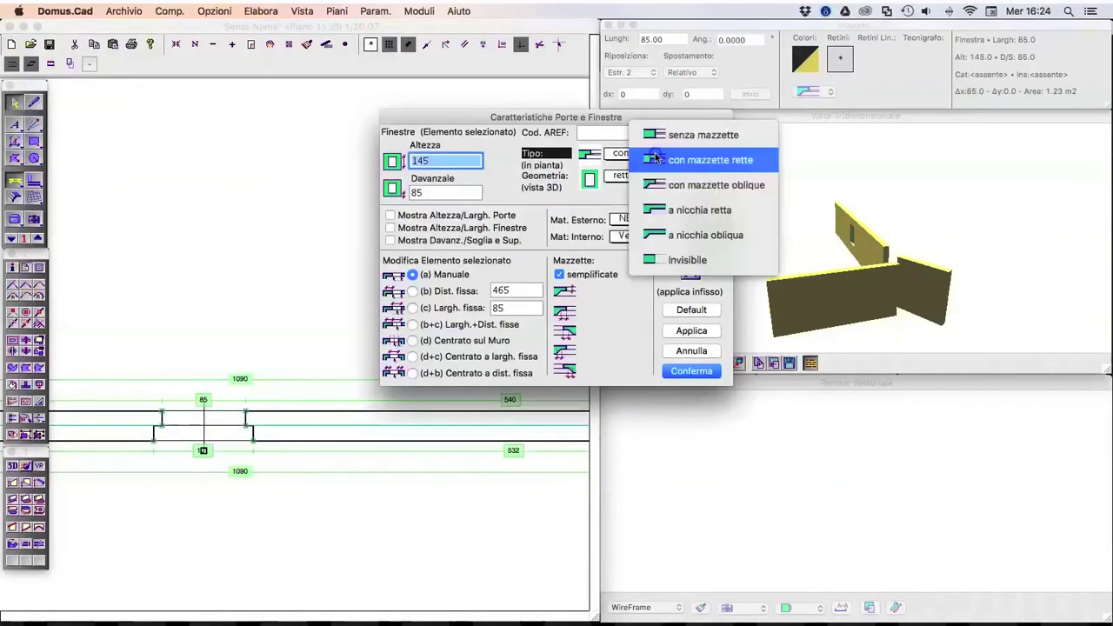
left_click(700, 135)
left_click(691, 370)
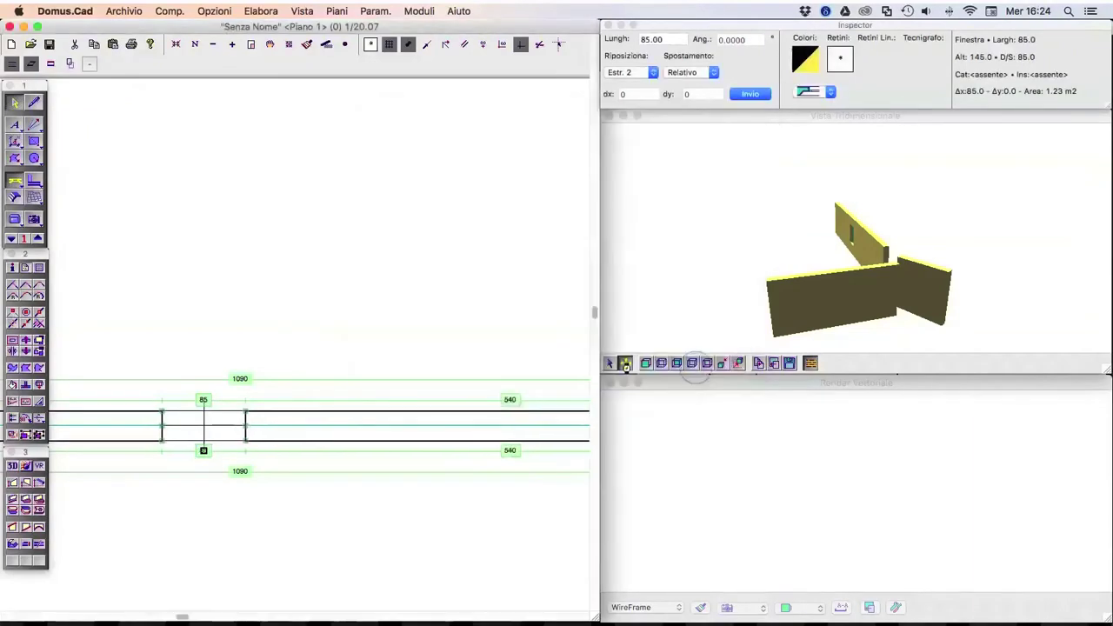
left_click(395, 352)
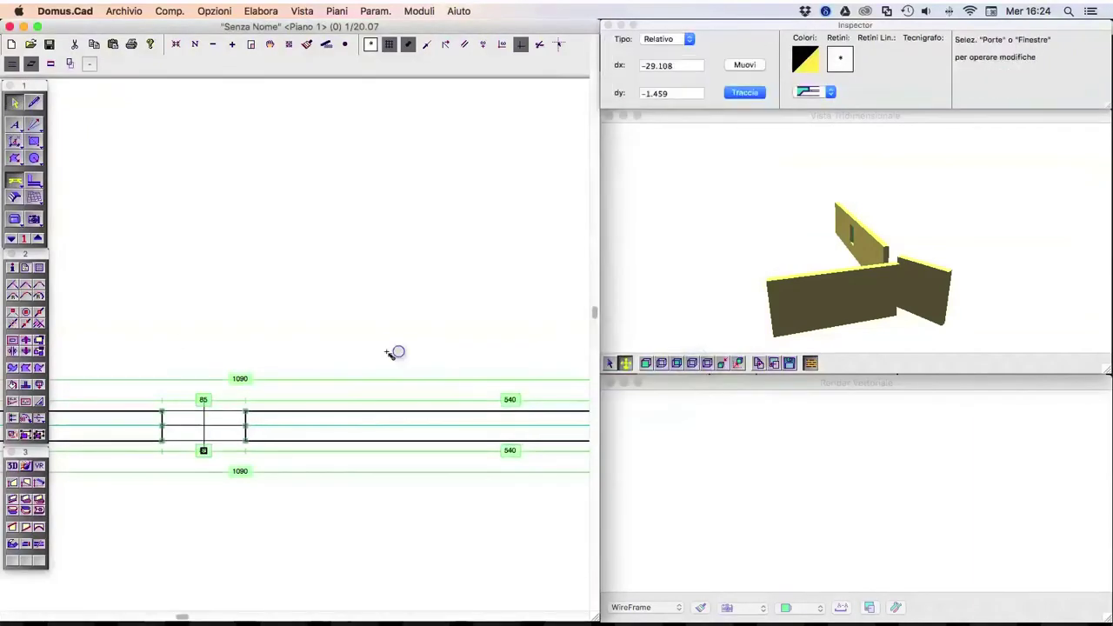
left_click(34, 103)
left_click(34, 180)
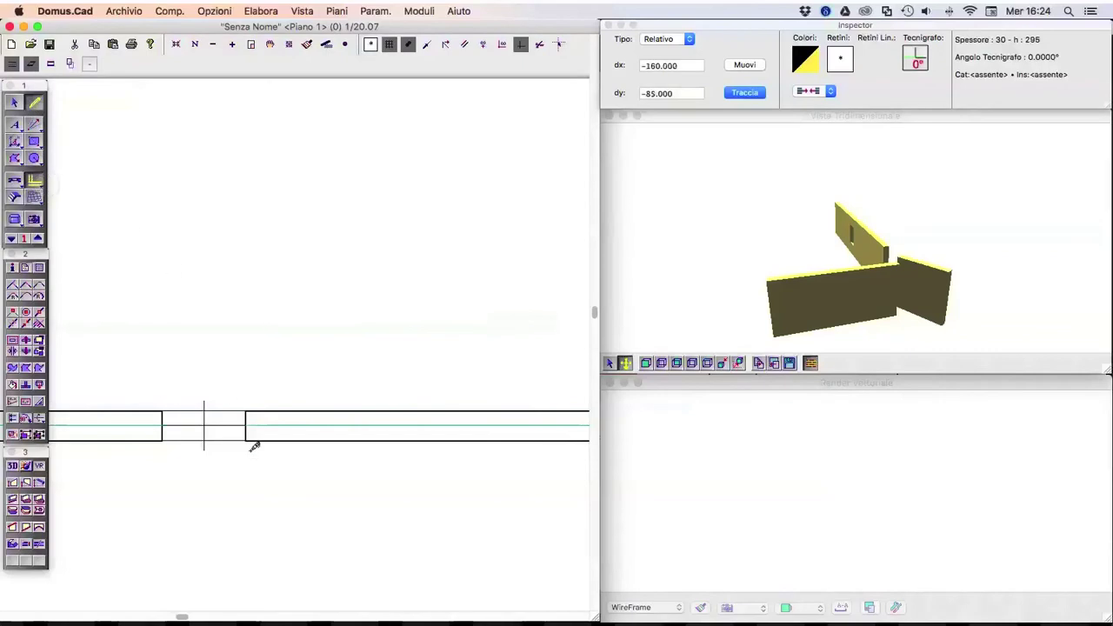
Step: With new-wall snap distance 100, draw a wall leg from below into the horizontal wall, right of the window
double_click(34, 180)
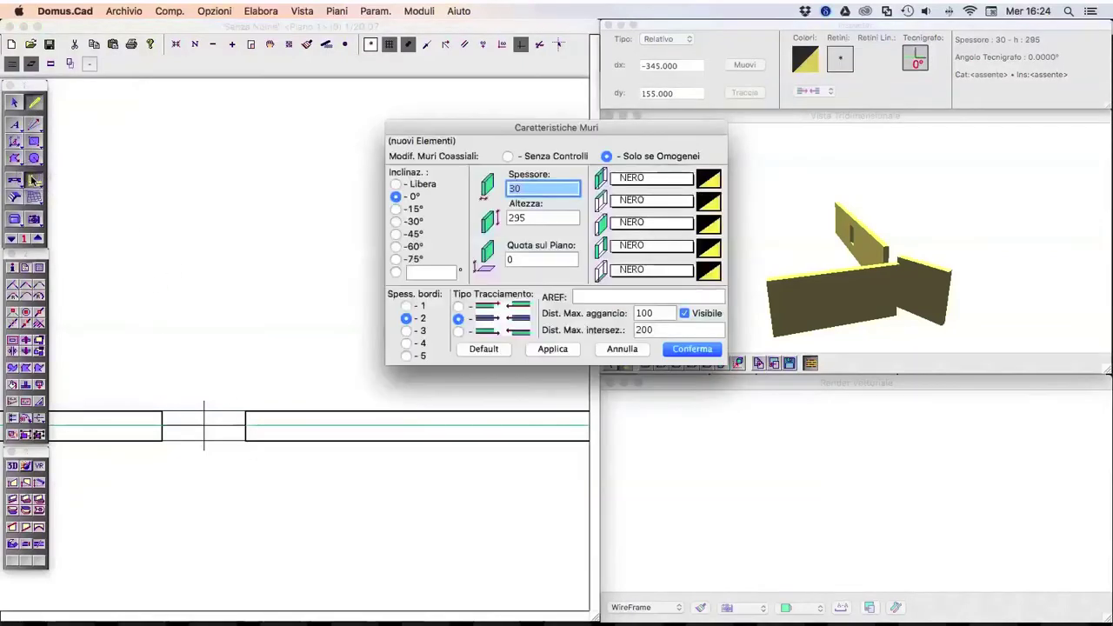
double_click(654, 313)
left_click(692, 349)
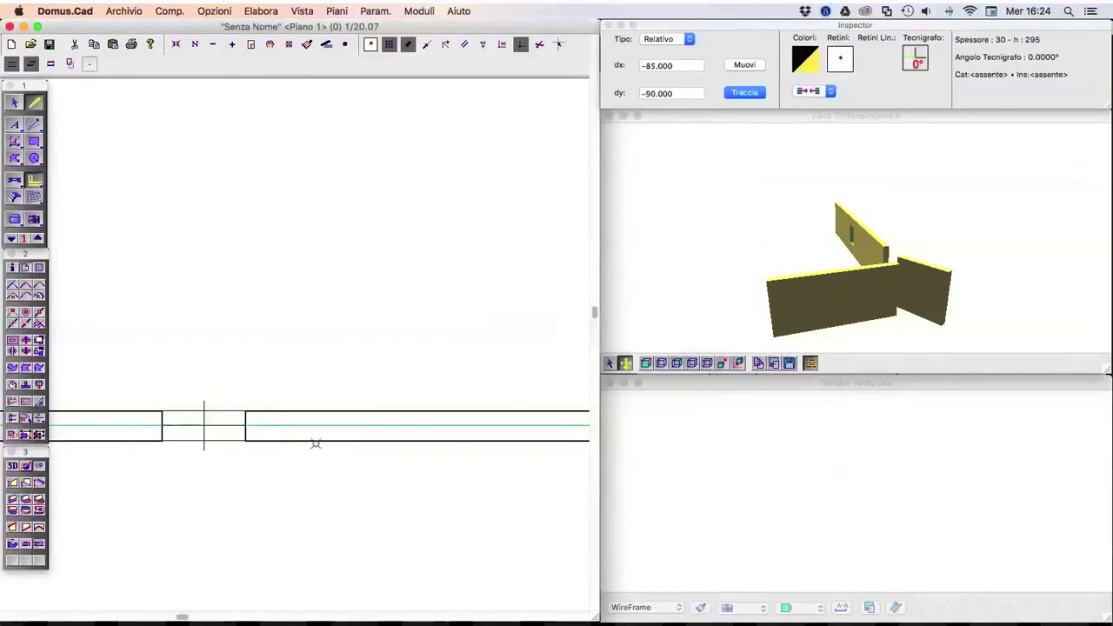
left_click(256, 482)
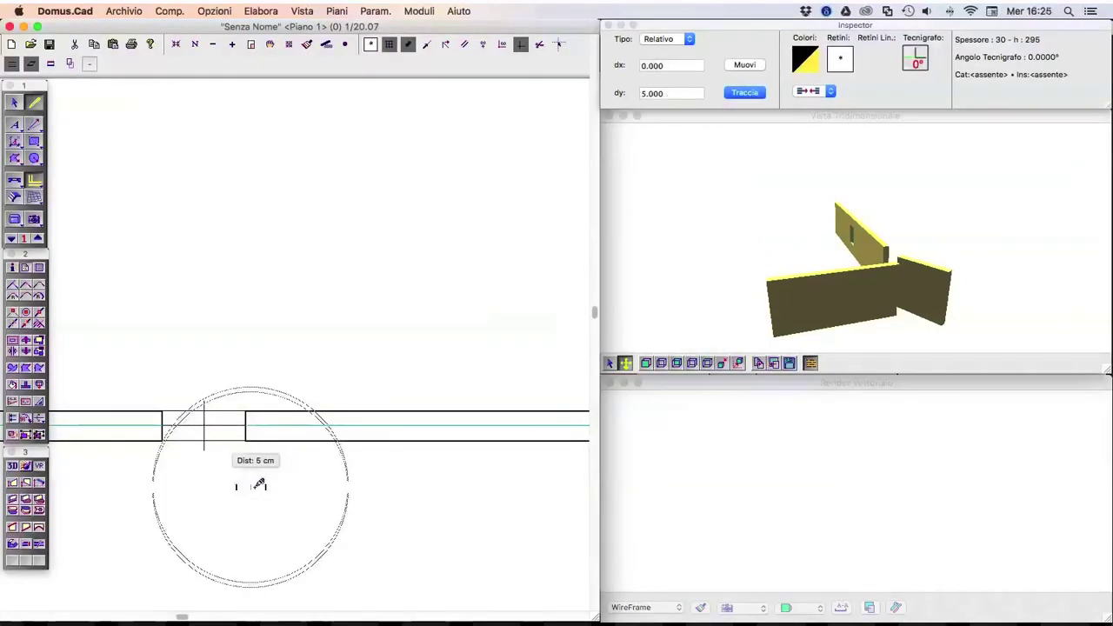
left_click(250, 426)
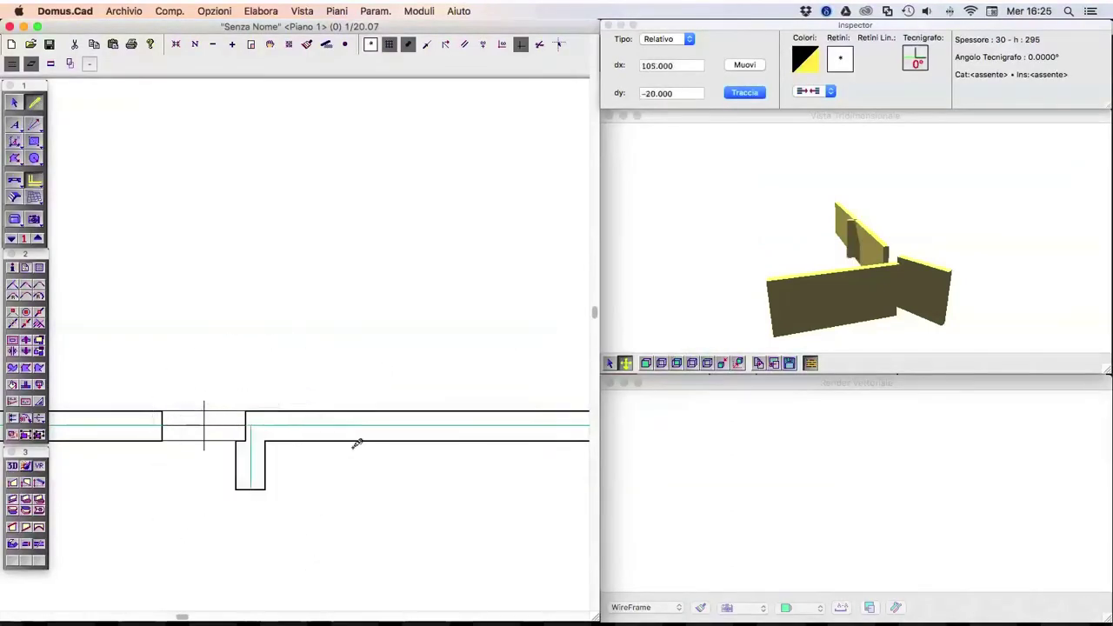
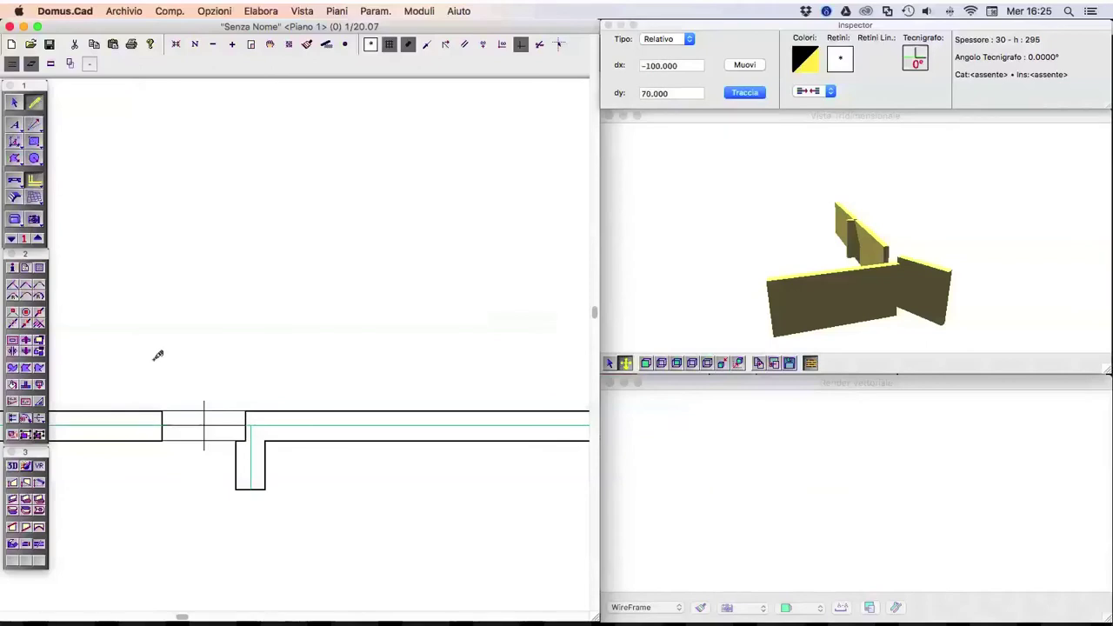
Step: Select the small vertical wall and shift it slightly to the right
left_click(13, 105)
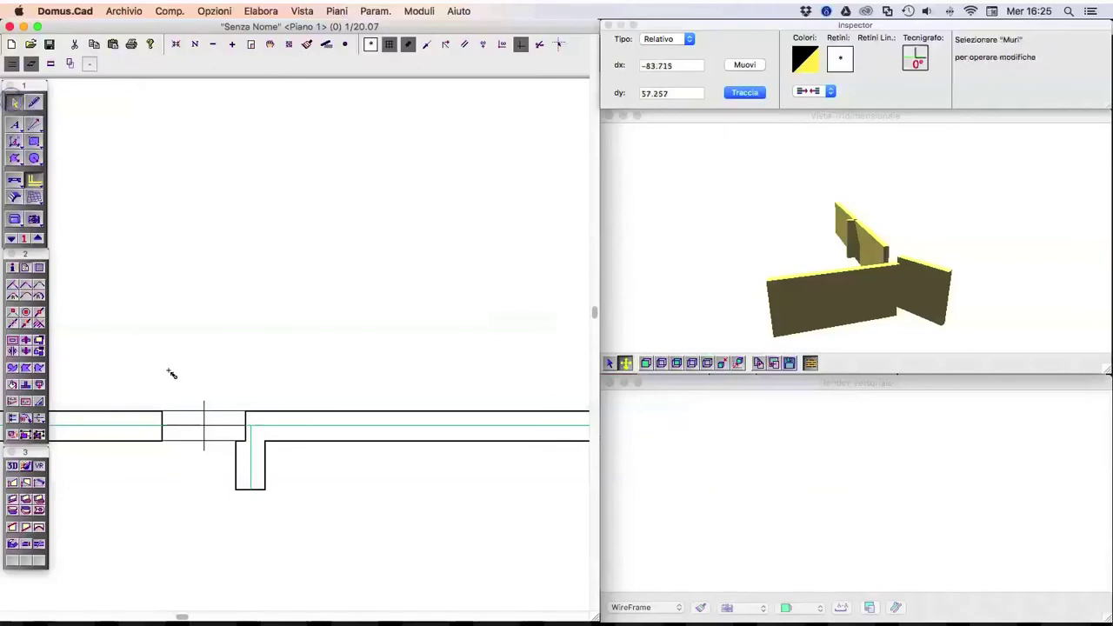
left_click(256, 467)
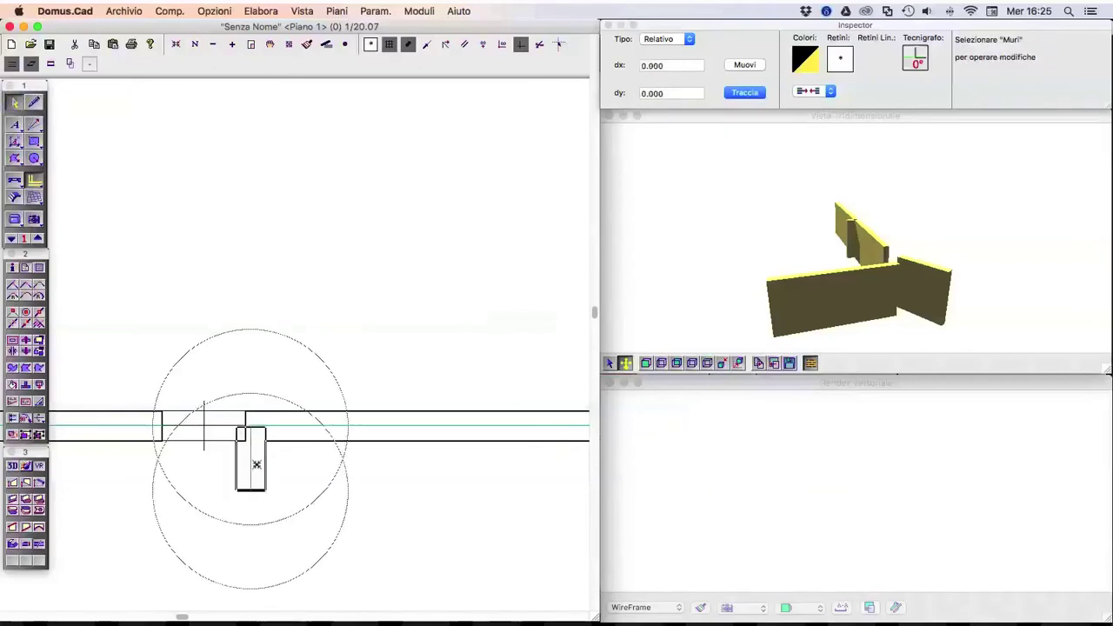
left_click_drag(257, 466, 265, 468)
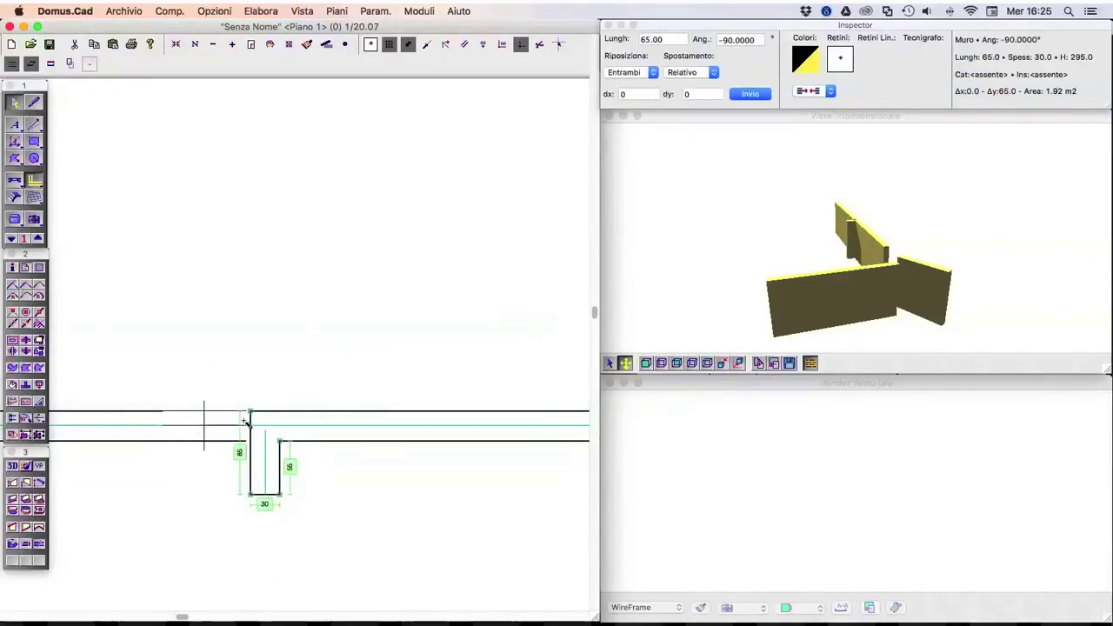
Step: Give the small wall a maximum snap distance of 5, then drag it down away from the long wall
double_click(265, 477)
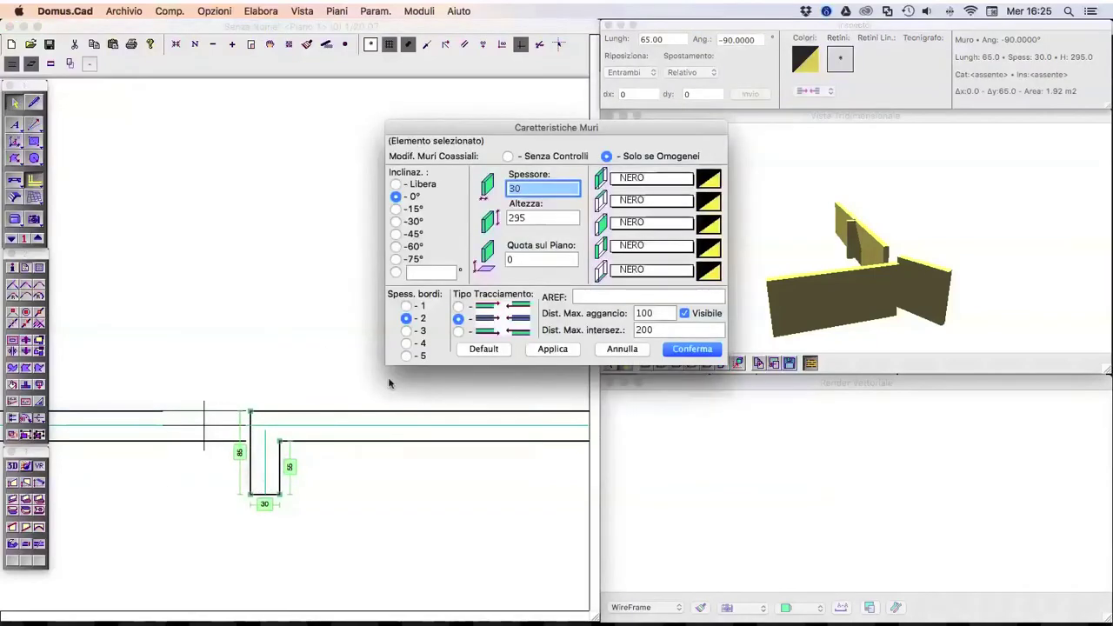
left_click(644, 314)
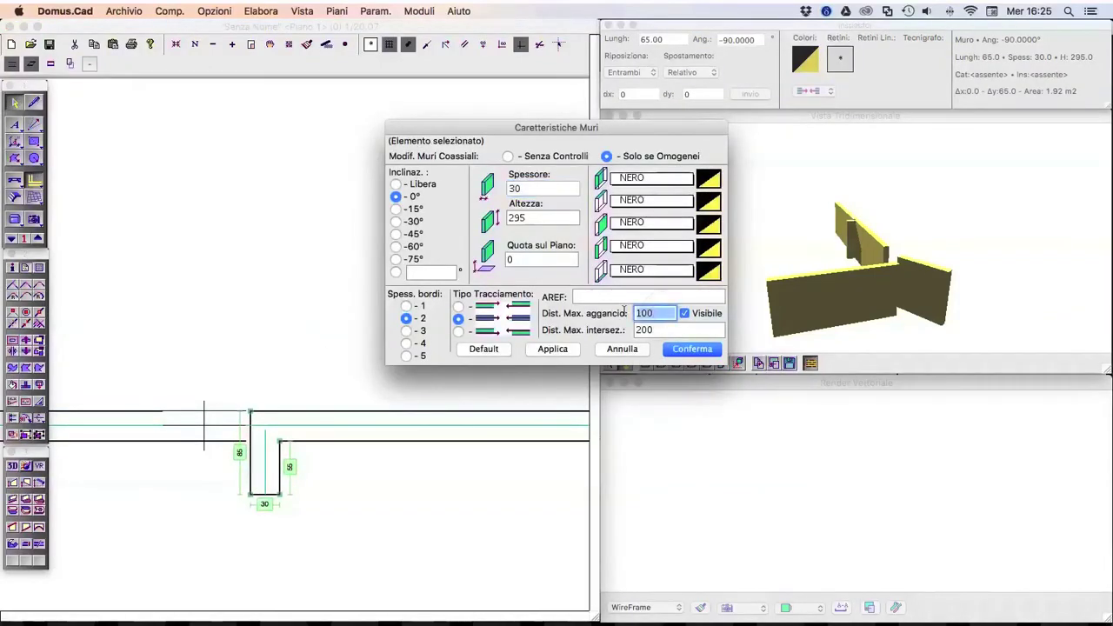
type("5")
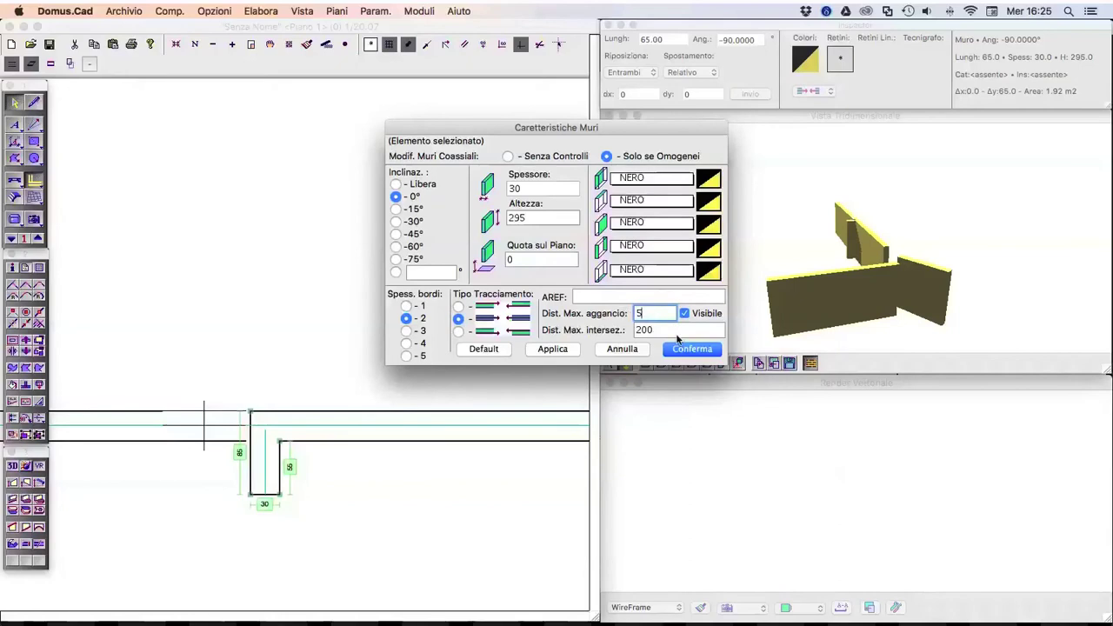
left_click(683, 347)
left_click_drag(271, 467, 270, 518)
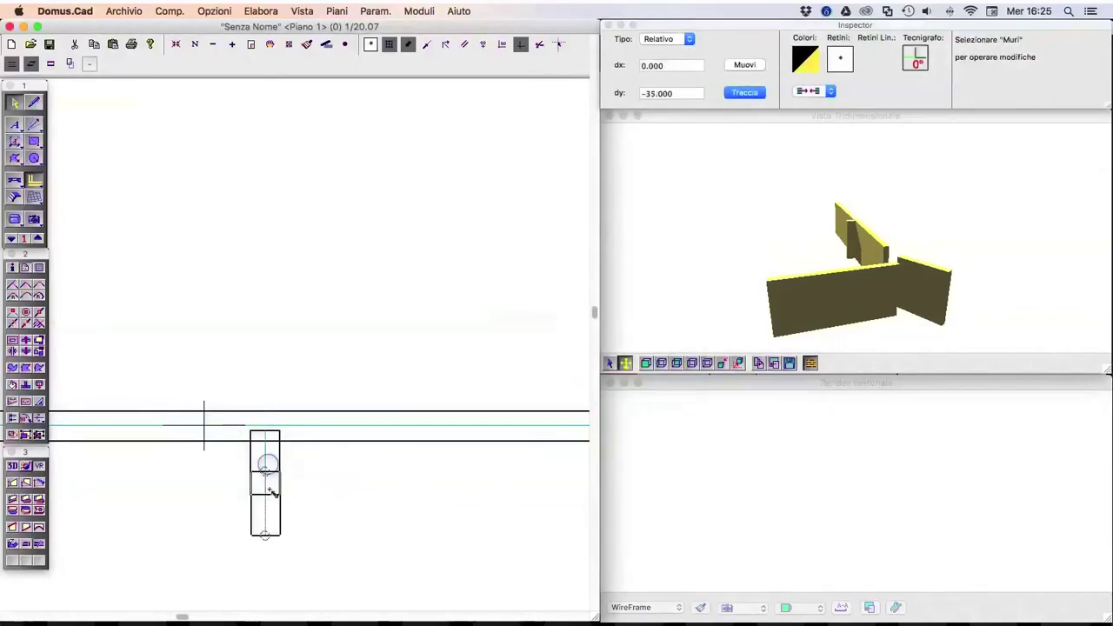
Step: Confirm the long wall's window properties unchanged and deselect the window
left_click(203, 423)
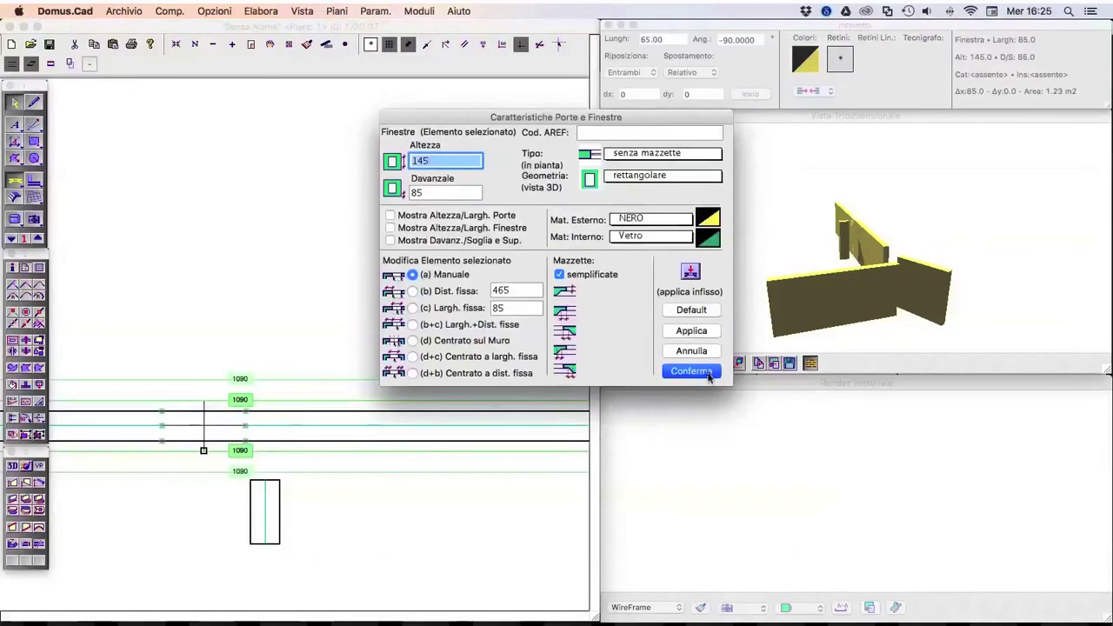
left_click(692, 372)
left_click(460, 335)
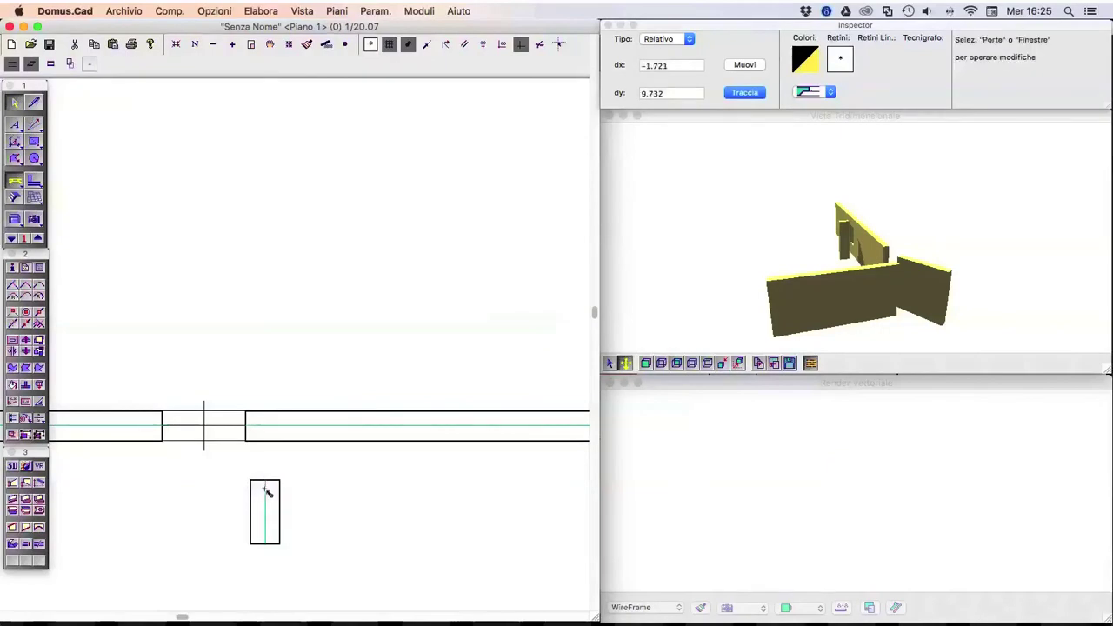
Step: Stretch the small wall's top end up to the long wall, reaching 120 length
double_click(267, 493)
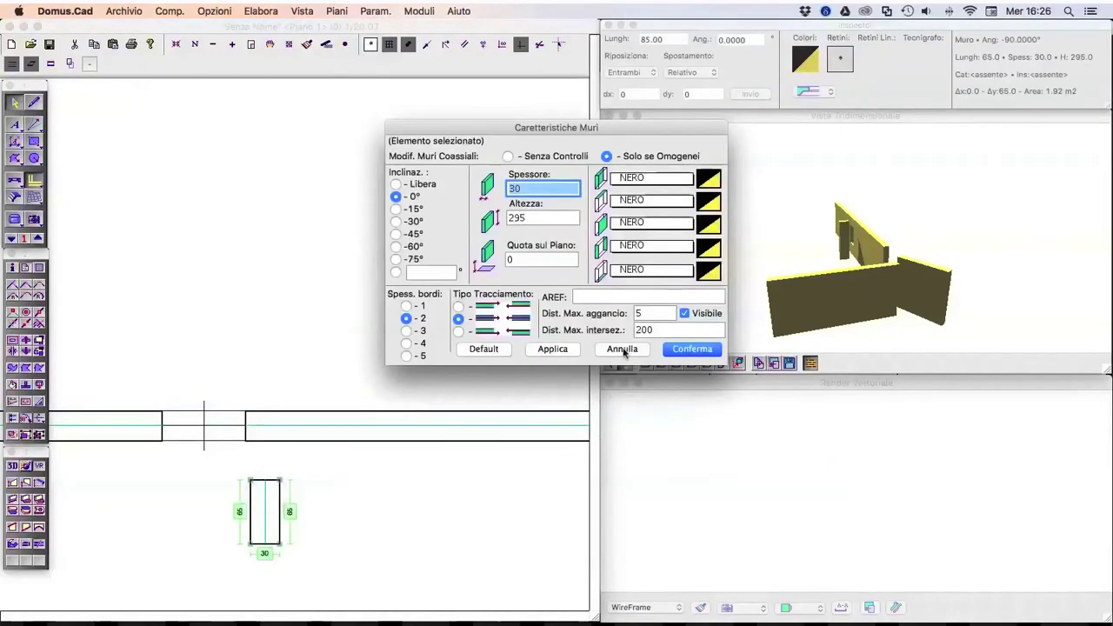
left_click(623, 350)
left_click_drag(270, 486, 266, 440)
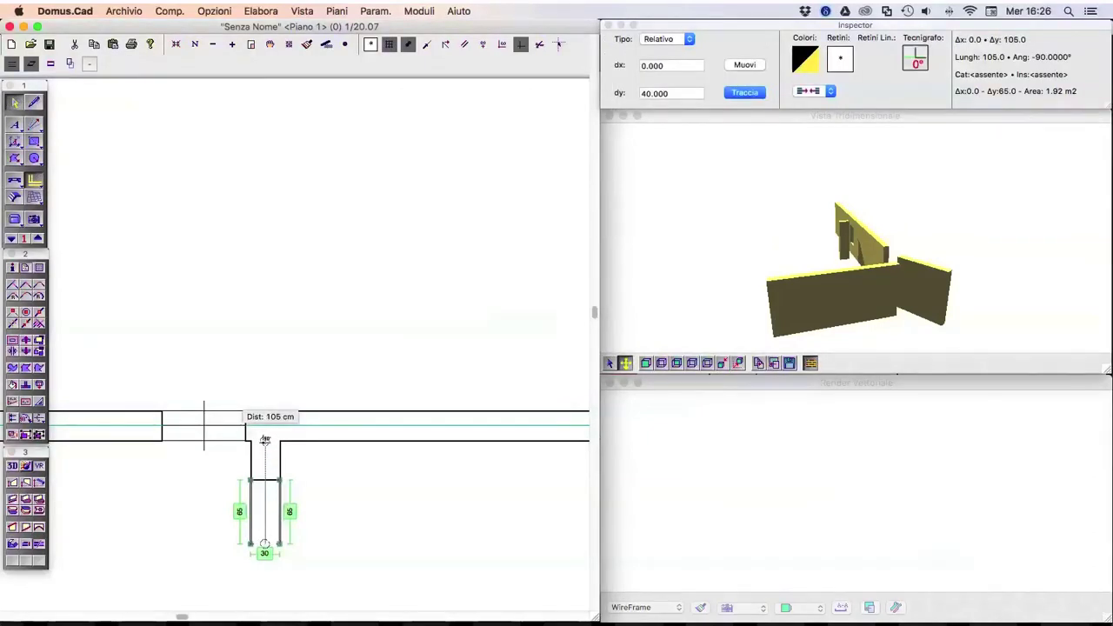
left_click_drag(264, 441, 268, 441)
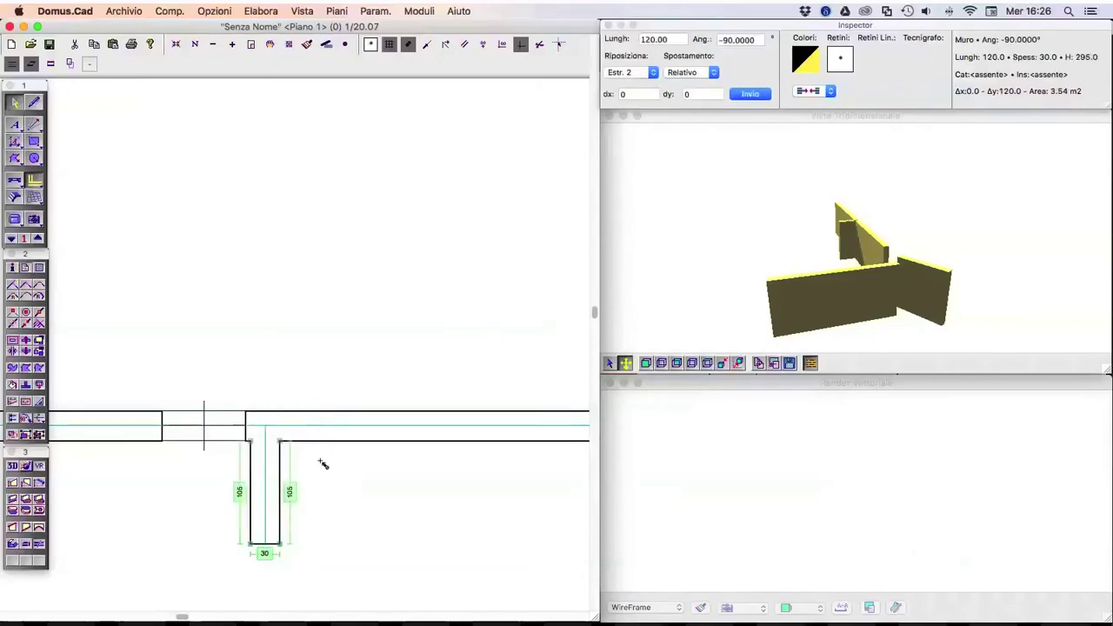
left_click(323, 465)
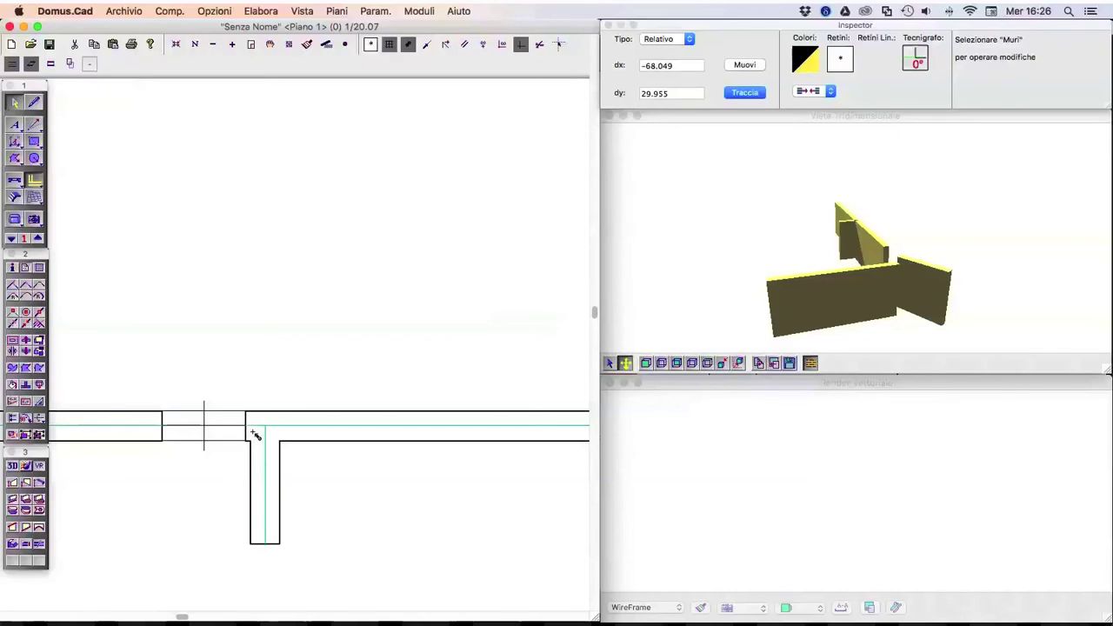
Step: Move the short wall right and up until it joins the long wall
left_click_drag(270, 474, 354, 474)
left_click(353, 474)
left_click(353, 481)
left_click_drag(352, 478, 353, 469)
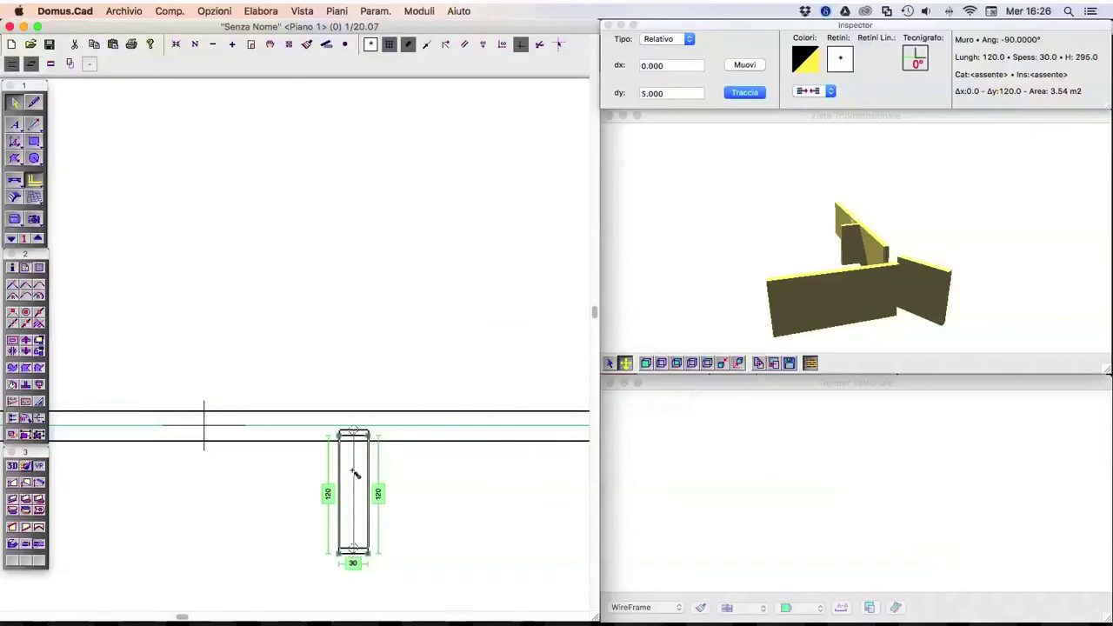
left_click_drag(352, 470, 353, 468)
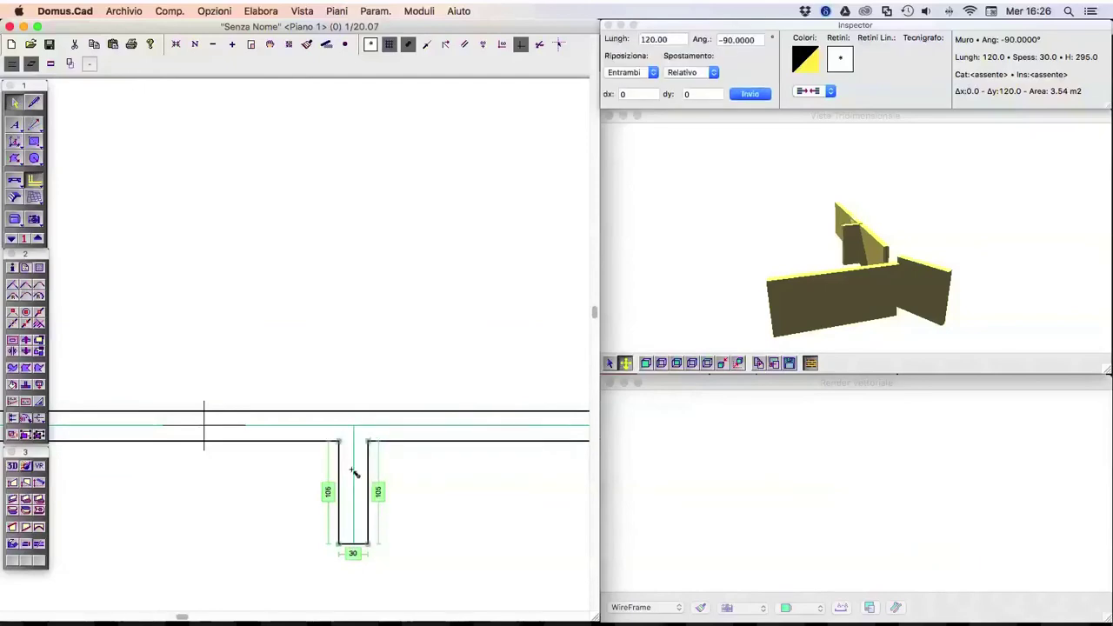
Step: Toggle the short wall's snap-range visibility off and back on in Caratteristiche Muri
double_click(353, 476)
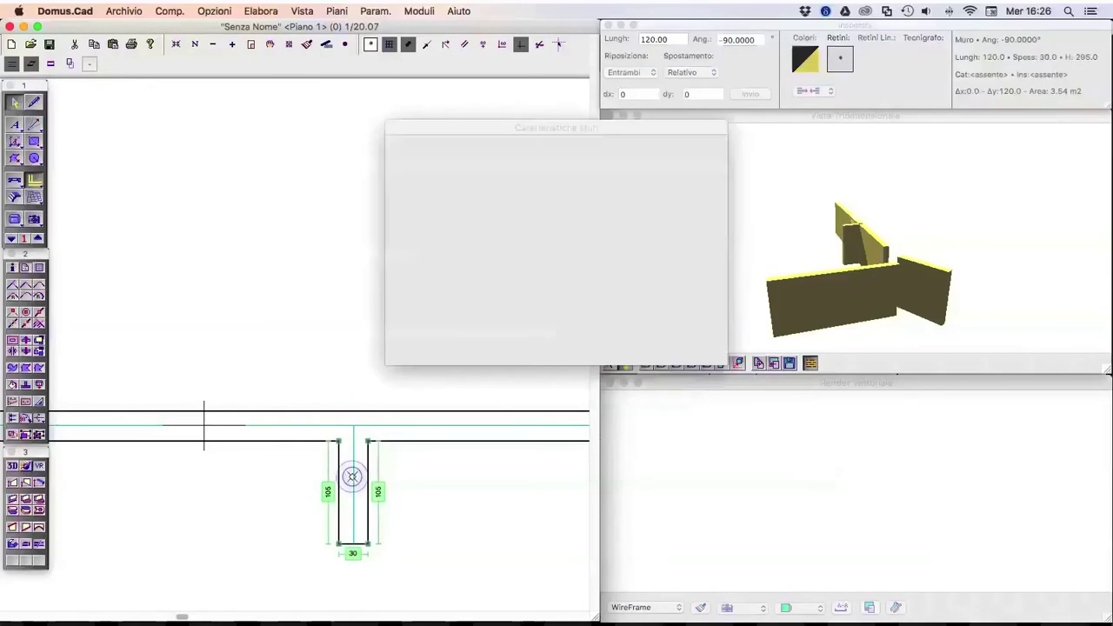
left_click(686, 313)
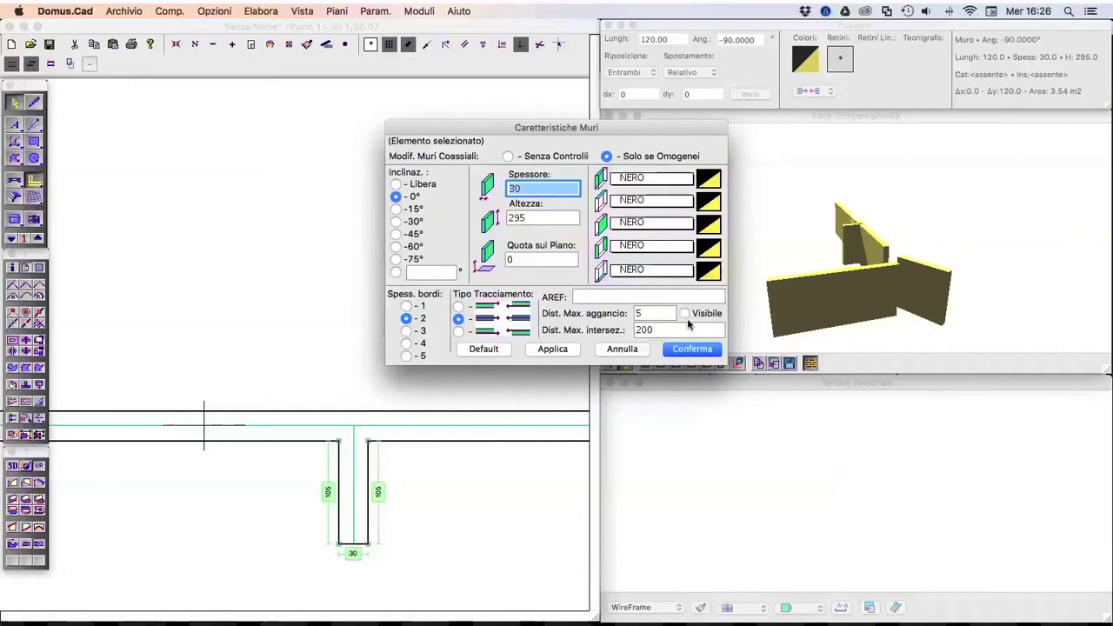
left_click(685, 314)
left_click(692, 349)
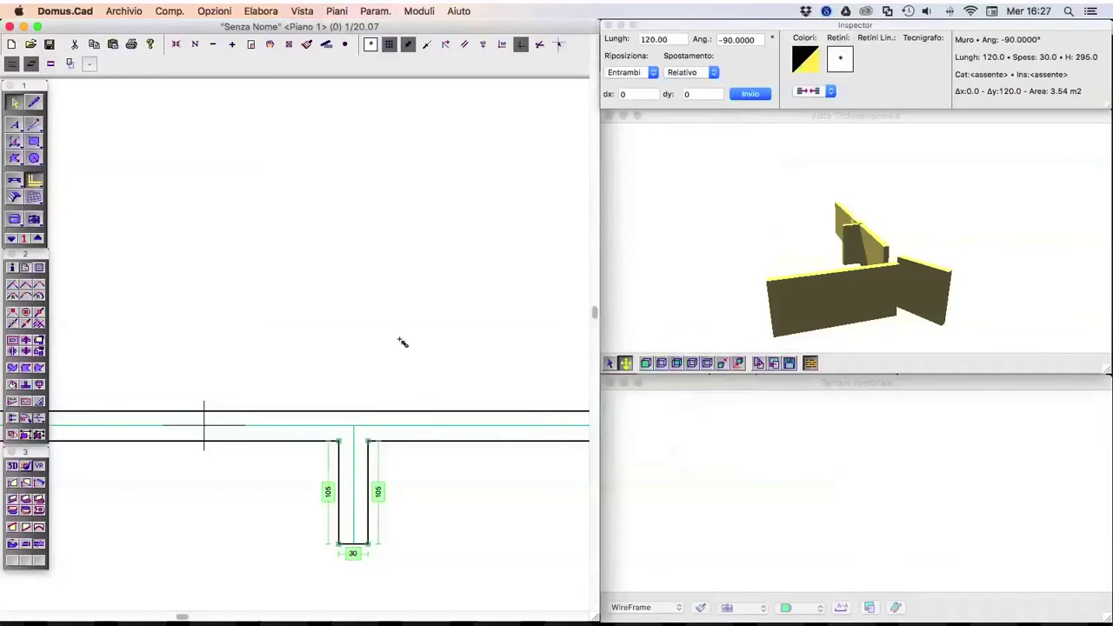
Step: Zoom out and box-select every wall in the plan
scroll(400, 342, "down", 1)
scroll(400, 344, "down", 1)
left_click_drag(135, 266, 493, 465)
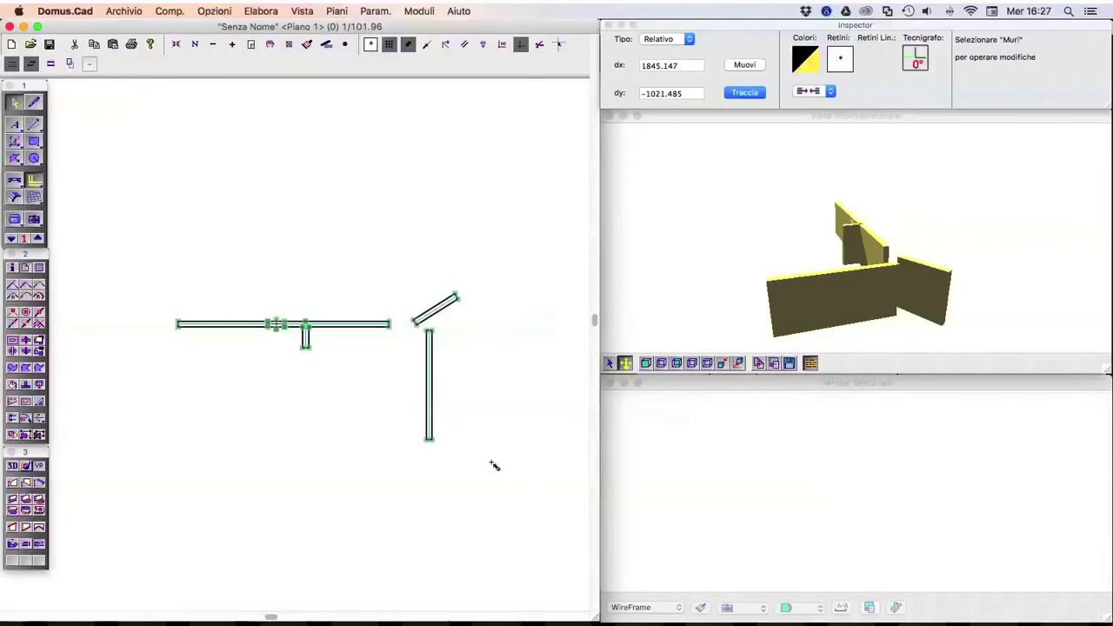
Step: Delete all selected walls, pick a wall drawing variant, and undo a test wall
key("Delete")
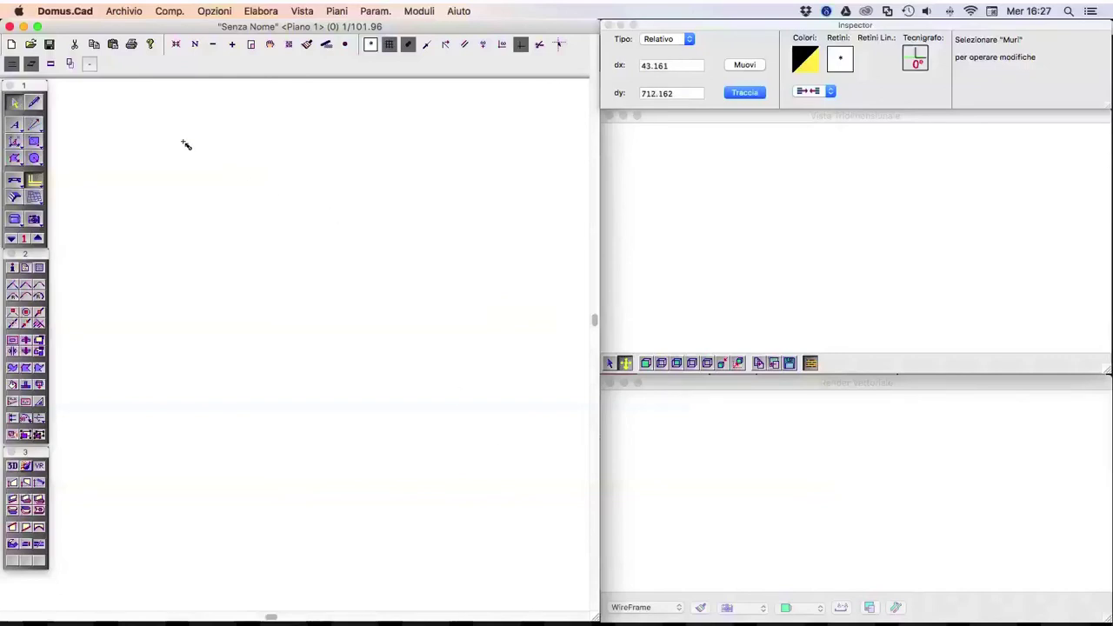
left_click(34, 102)
left_click(35, 181)
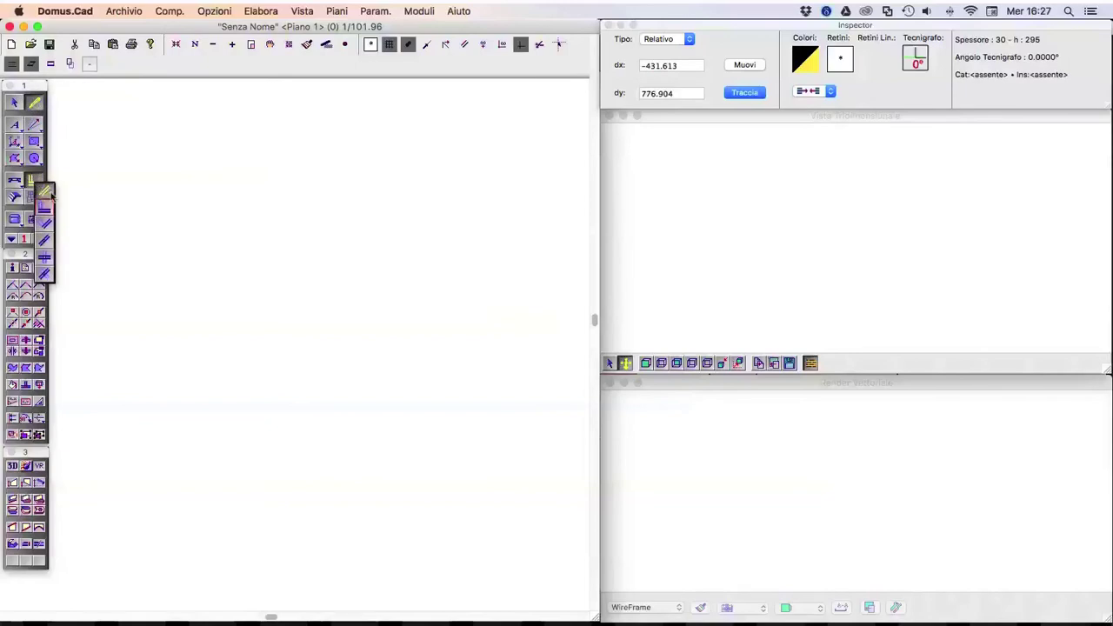
left_click(45, 190)
left_click(338, 210)
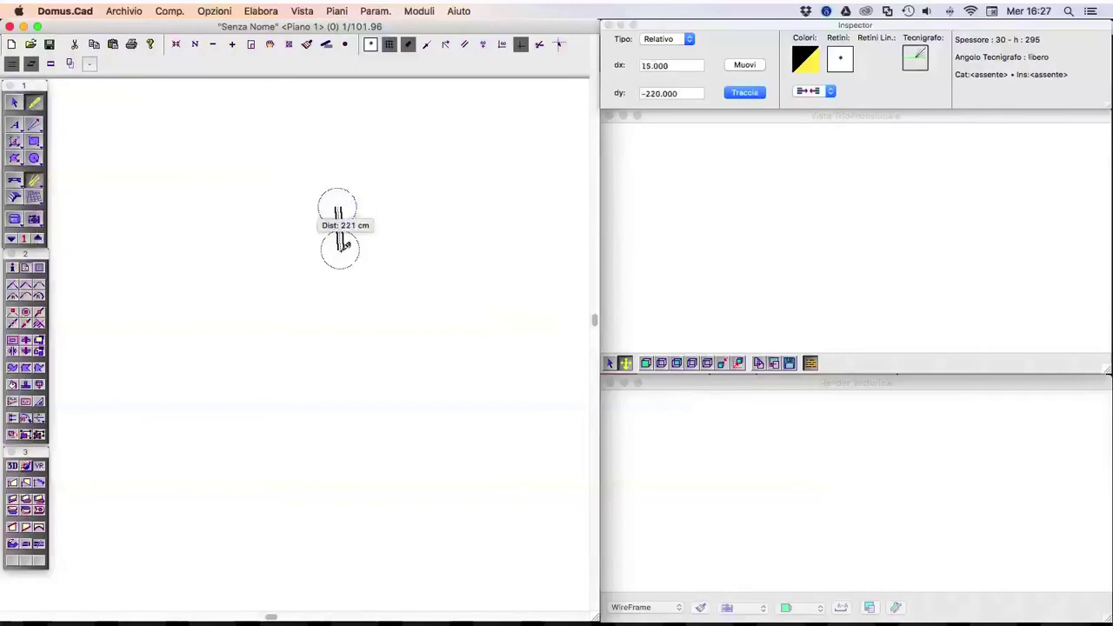
left_click(340, 246)
key("super+z")
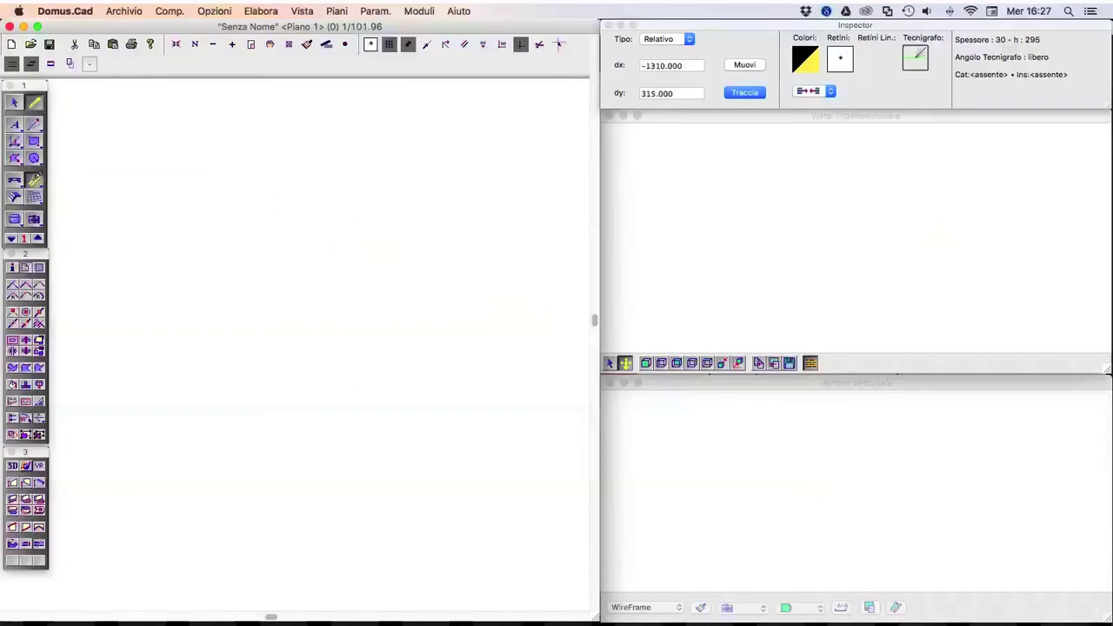
Step: Set the maximum snap distance for new walls to 50 and begin a vertical wall
double_click(35, 181)
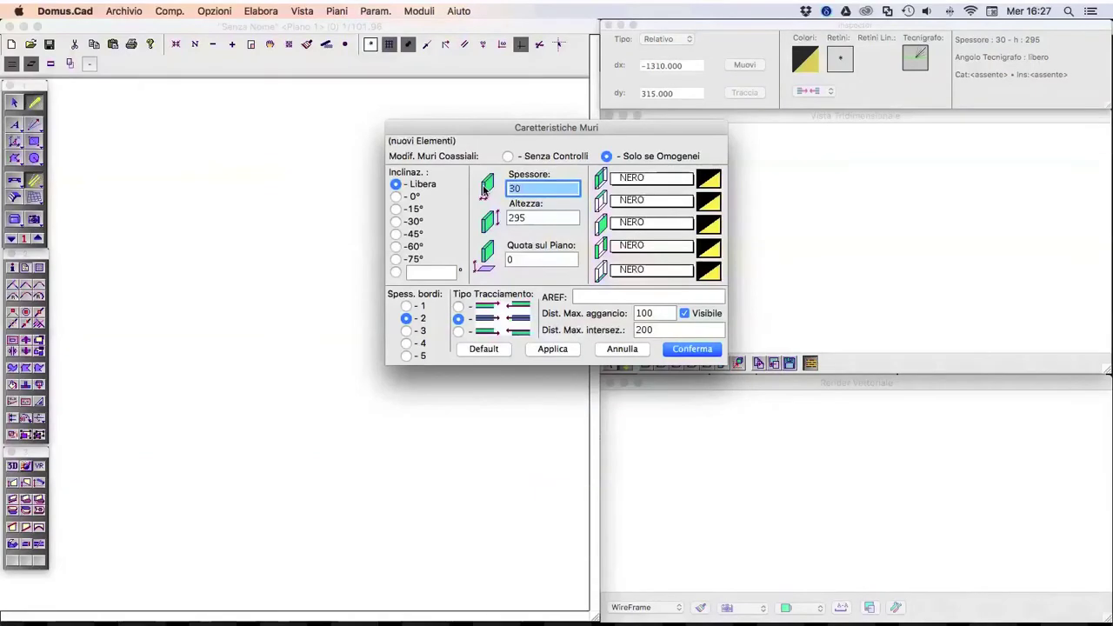
double_click(650, 313)
type("50")
left_click(694, 349)
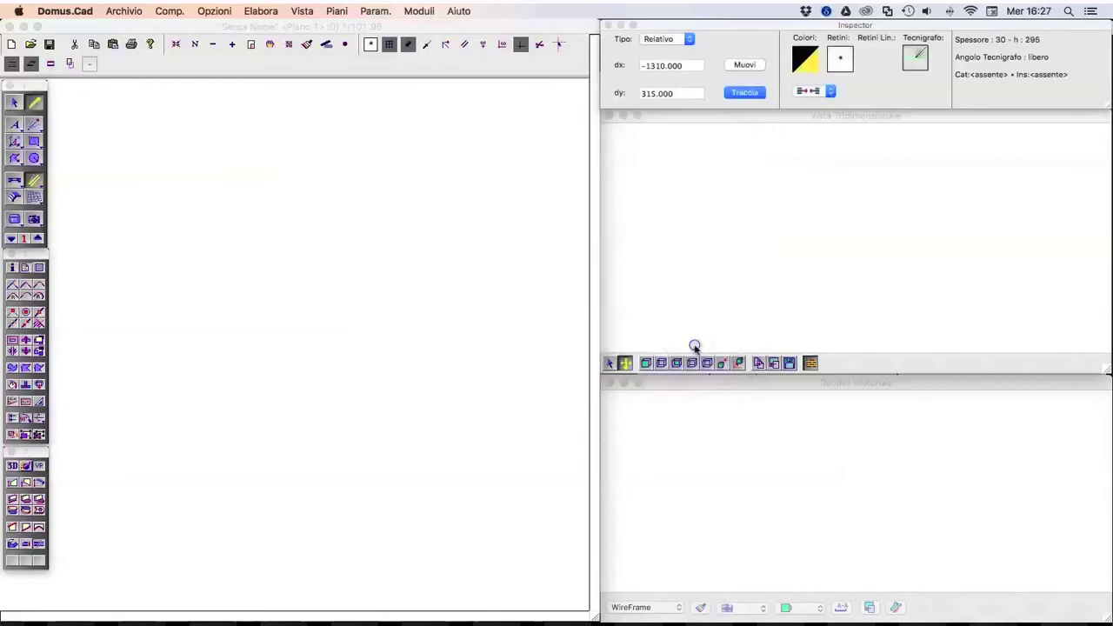
left_click(327, 203)
Step: Finish the vertical wall and zoom in on it
left_click(328, 259)
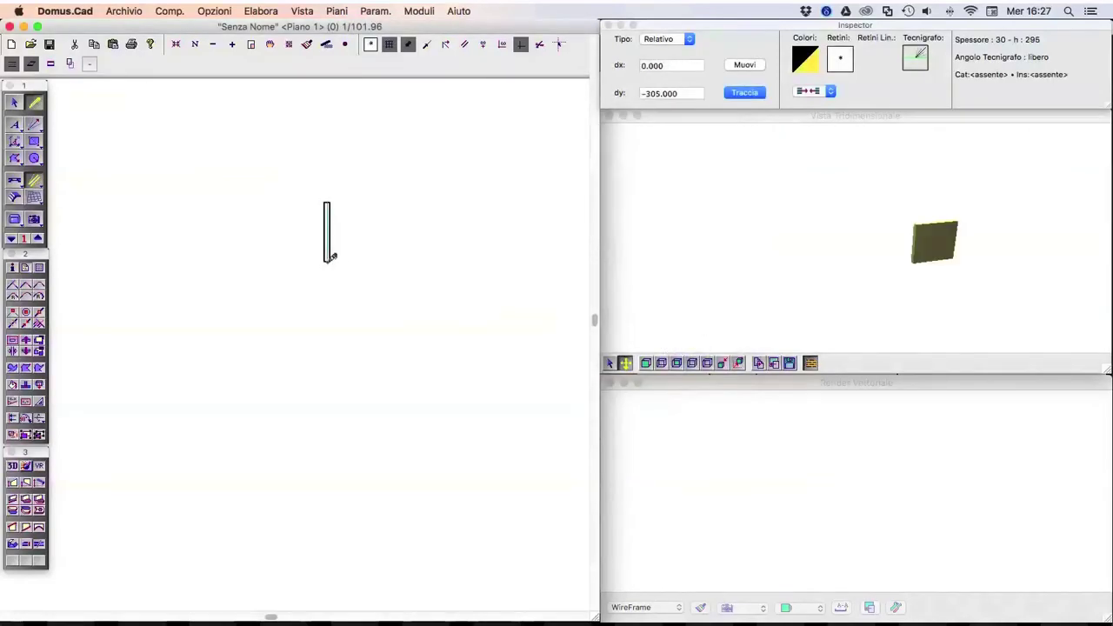
left_click(248, 44)
left_click_drag(251, 158, 436, 255)
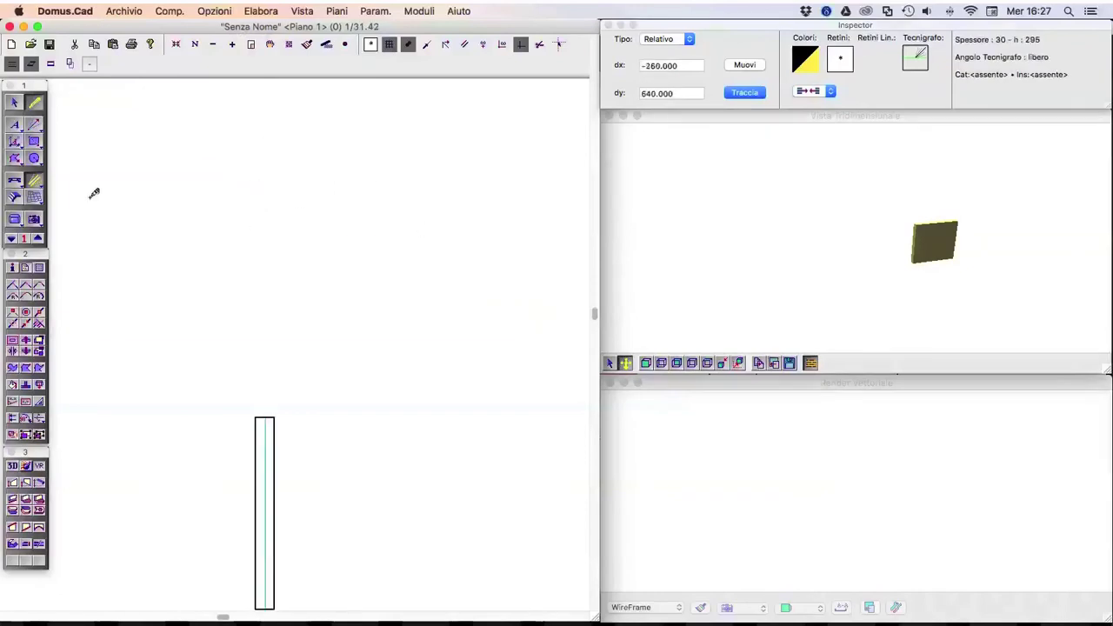
Step: Draw a wall running right from the vertical wall's top, forming an L
left_click(35, 180)
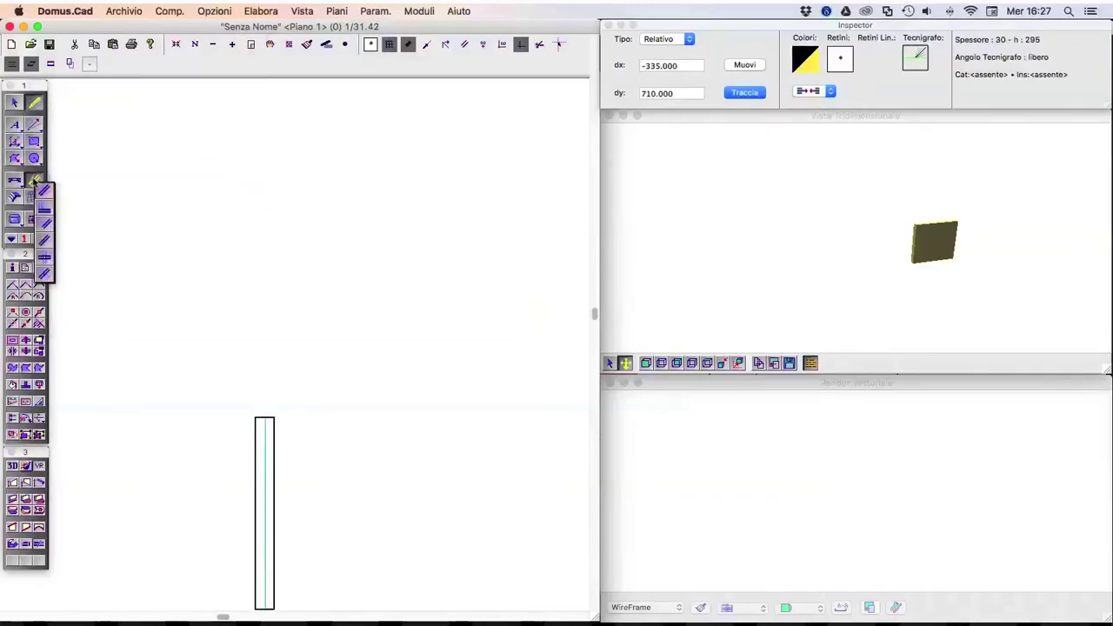
left_click(45, 207)
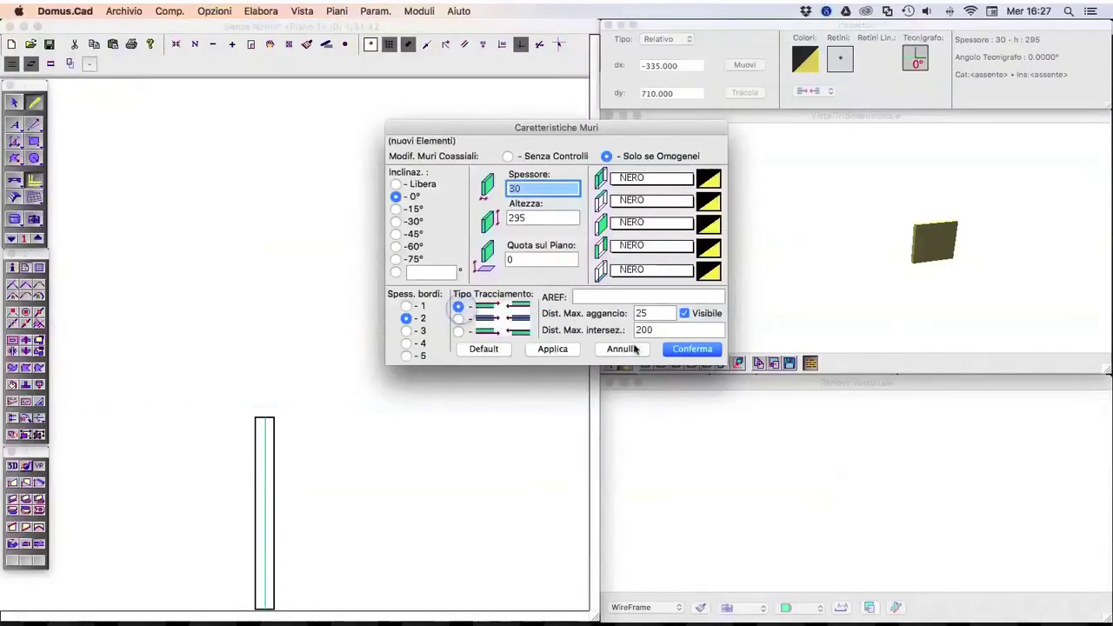
left_click(687, 350)
left_click(271, 419)
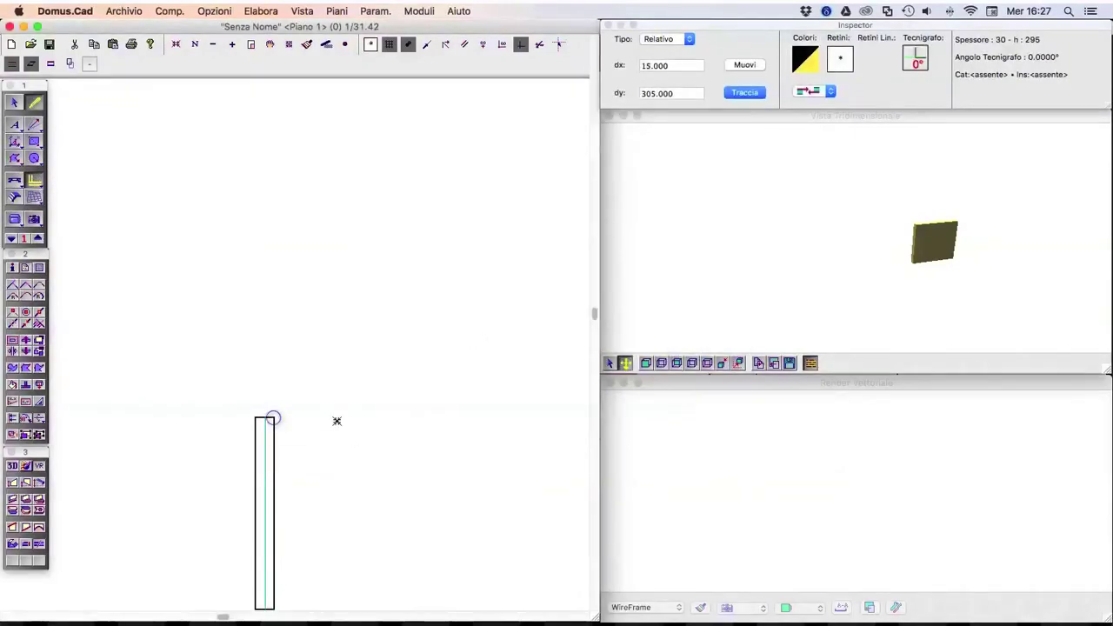
double_click(369, 418)
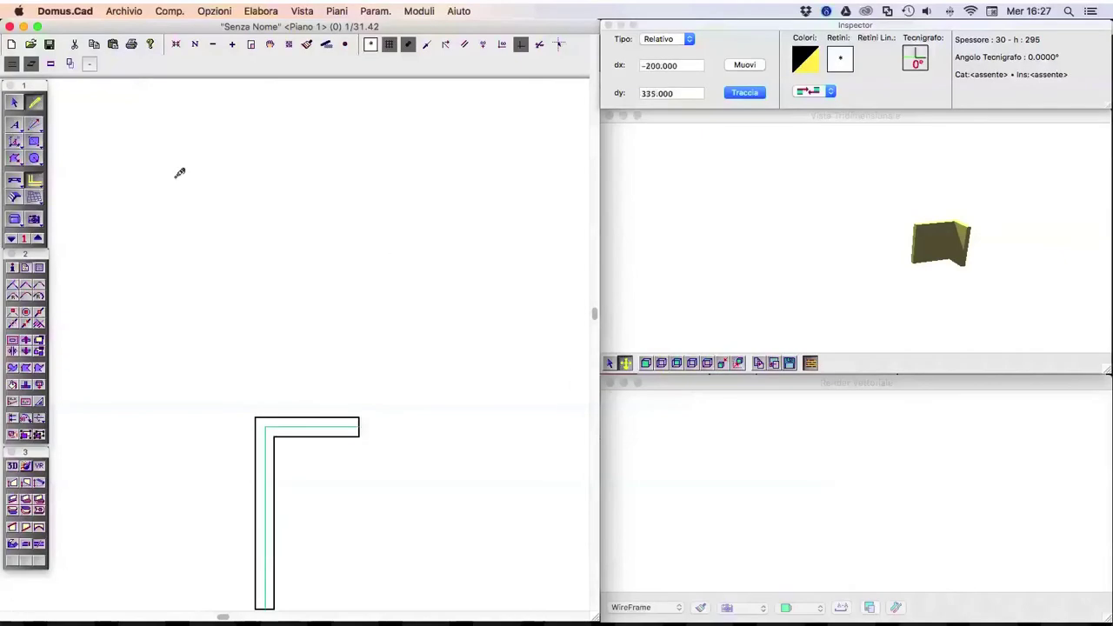
Step: Switch Tipo Tracciamento to the third option and draw a wall running left, completing the T
left_click(35, 181)
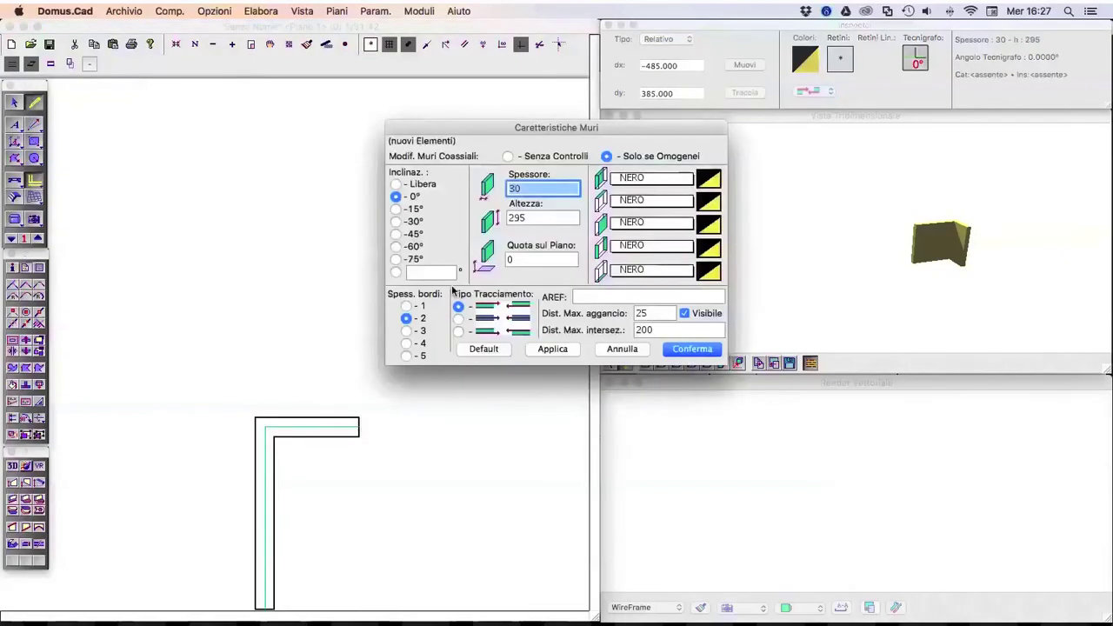
left_click(459, 332)
left_click(679, 349)
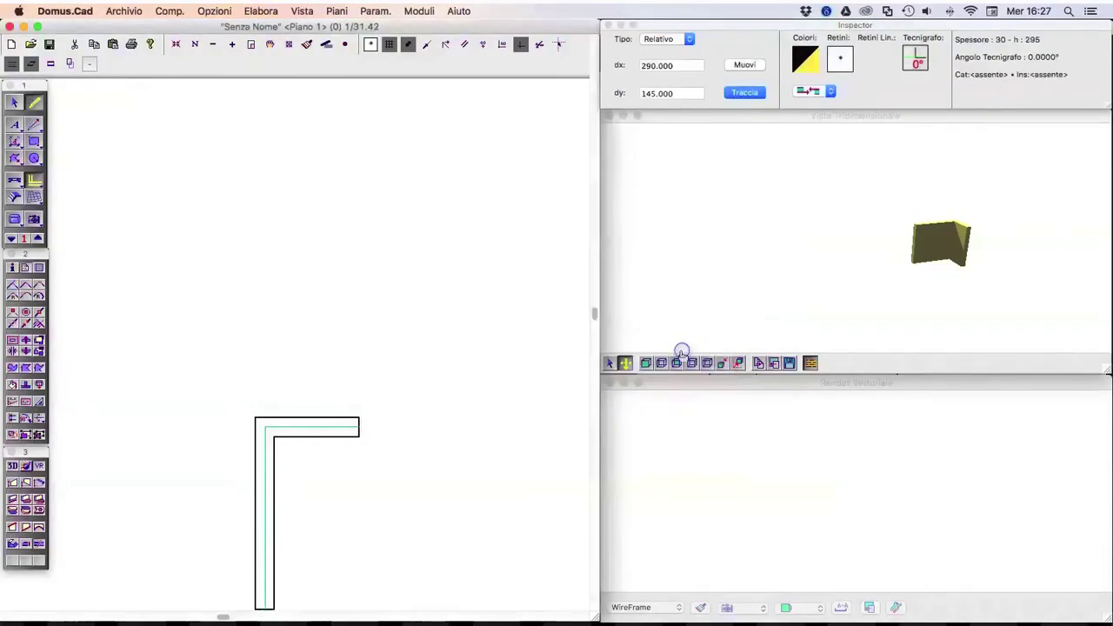
left_click(256, 424)
double_click(181, 417)
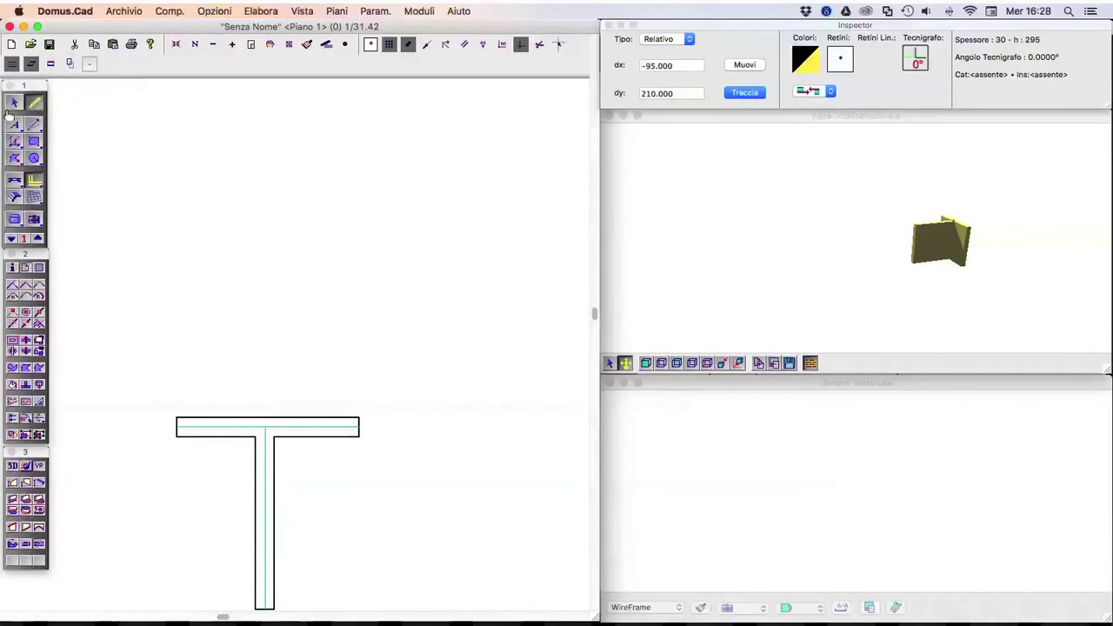
Step: Detach and rejoin the left top wall, undo the join, and review its properties
left_click(14, 101)
left_click_drag(224, 424, 206, 432)
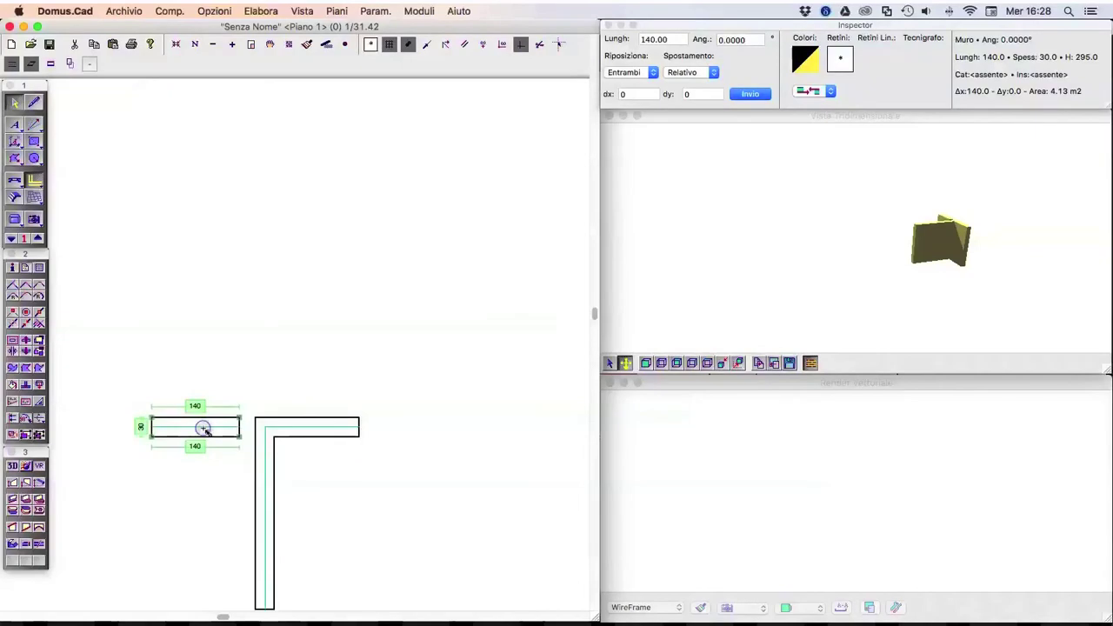
double_click(202, 430)
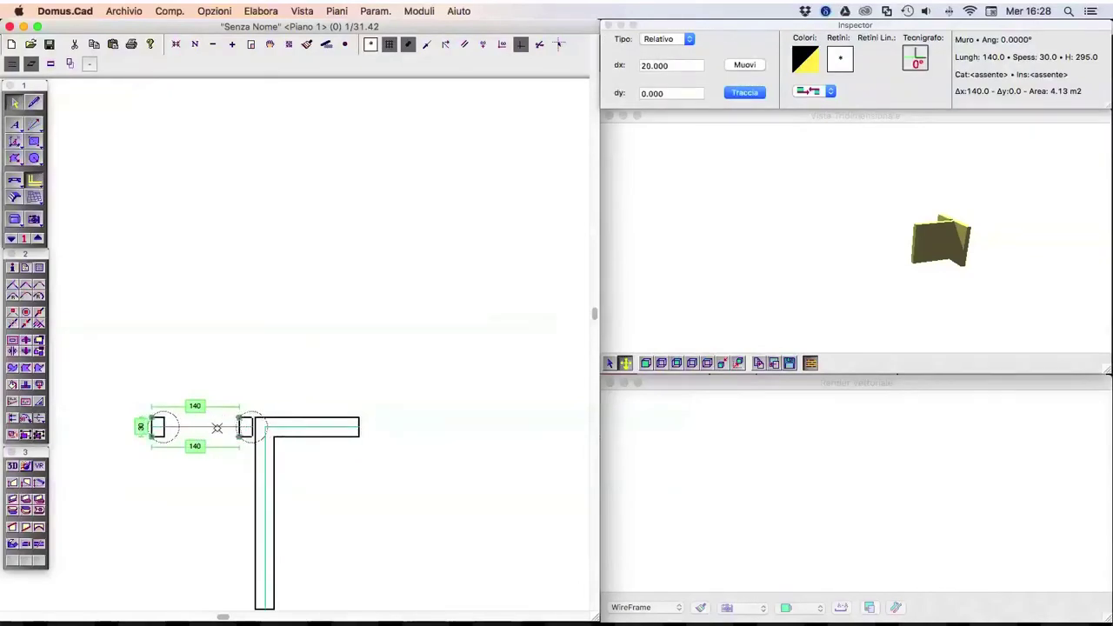
left_click(223, 429)
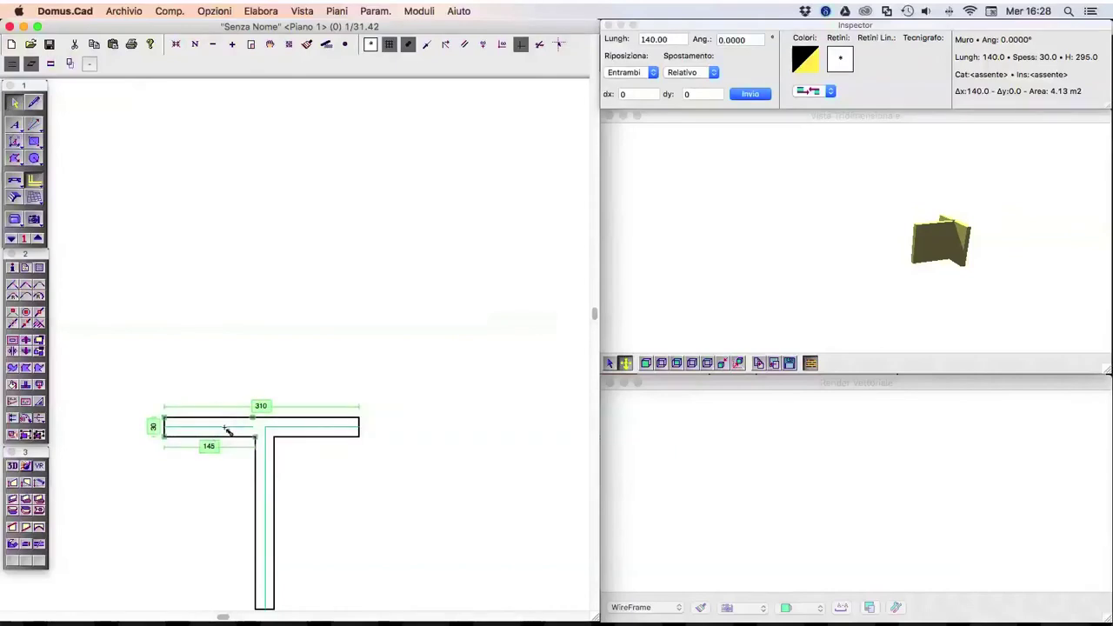
key("super+z")
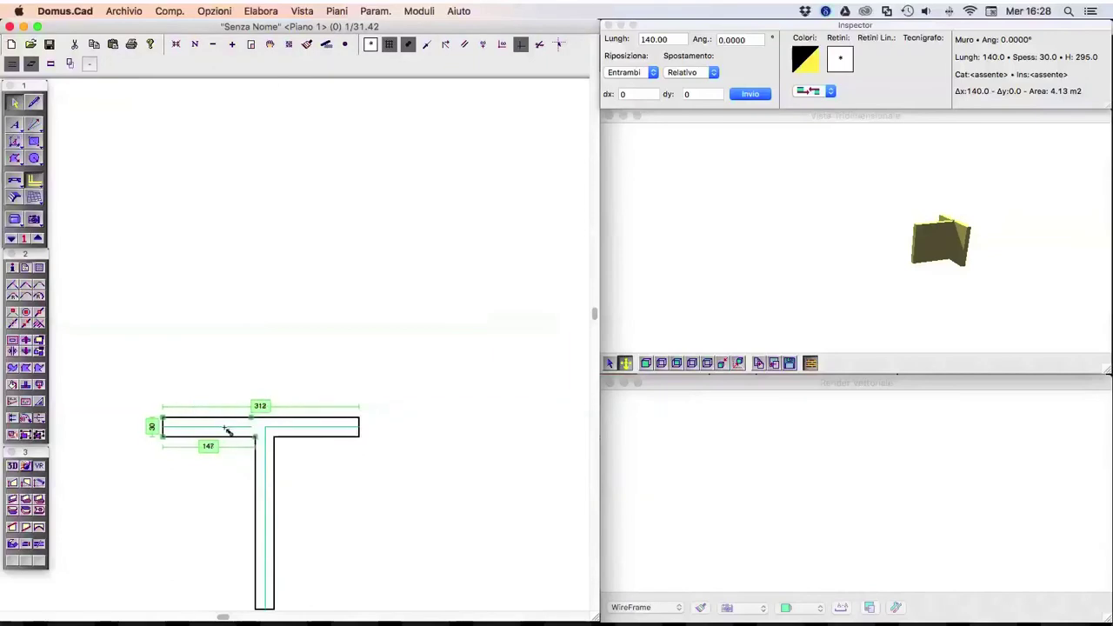
double_click(224, 430)
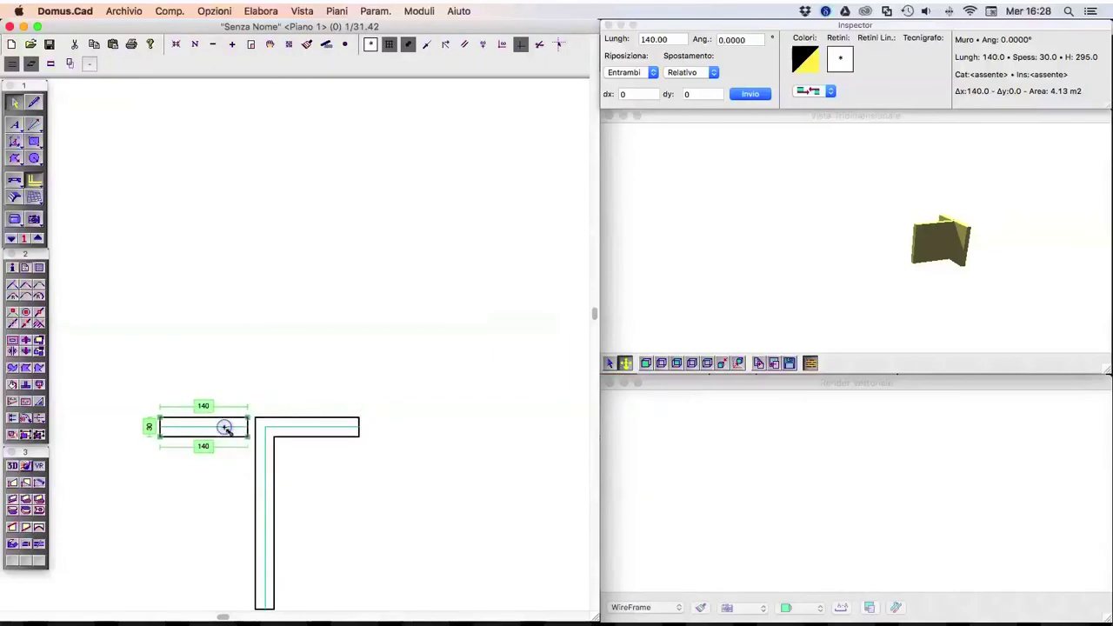
key("Return")
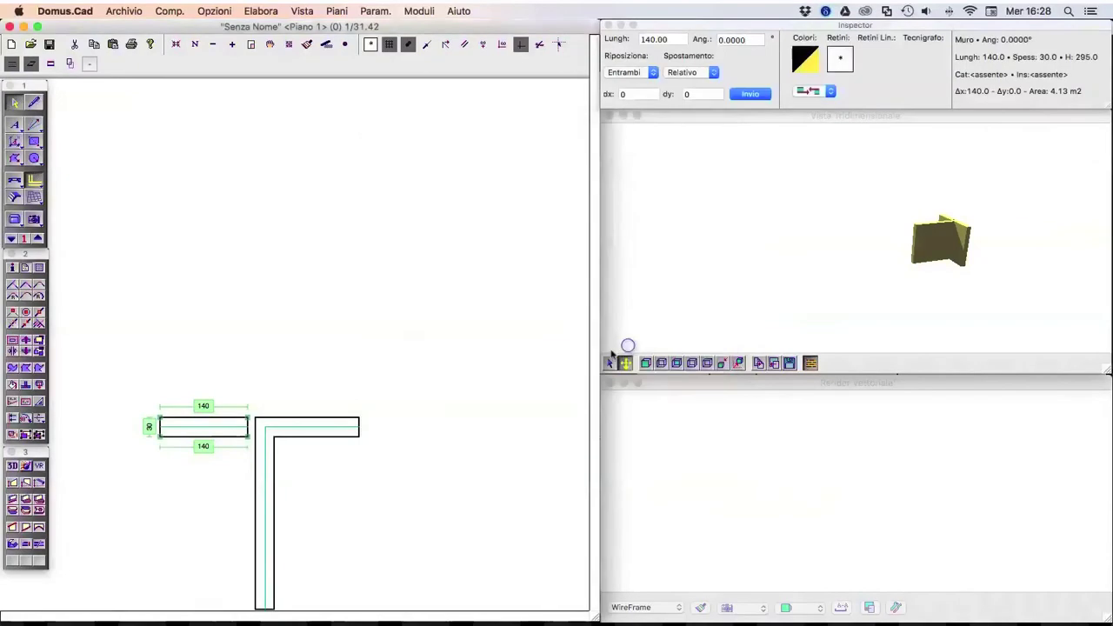
Step: Stretch the right top wall's end across to the T junction
left_click(294, 431)
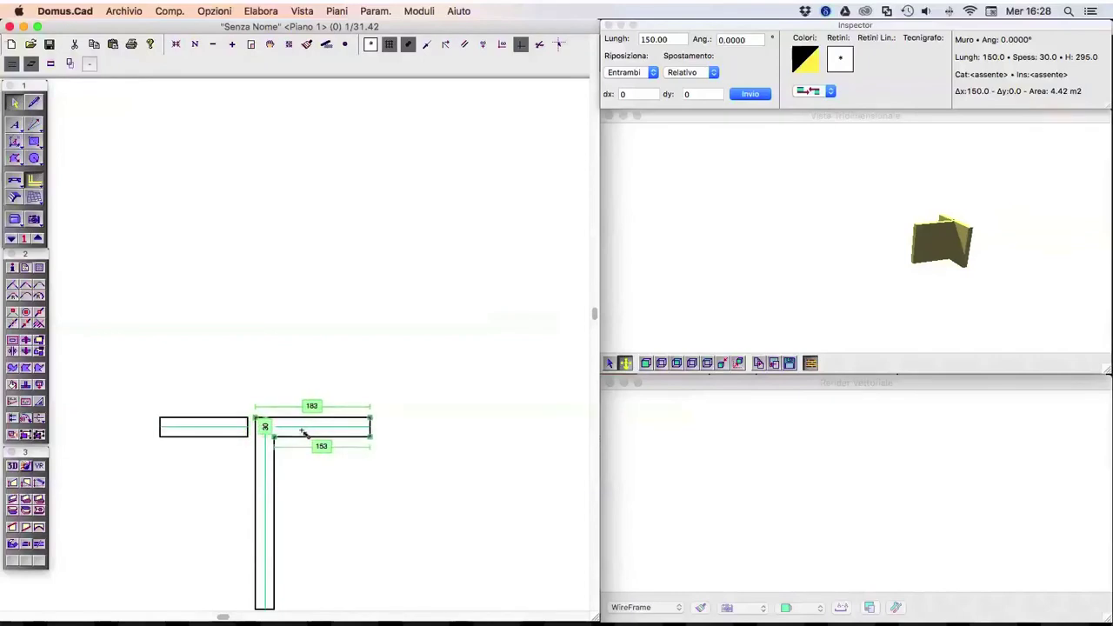
key("m")
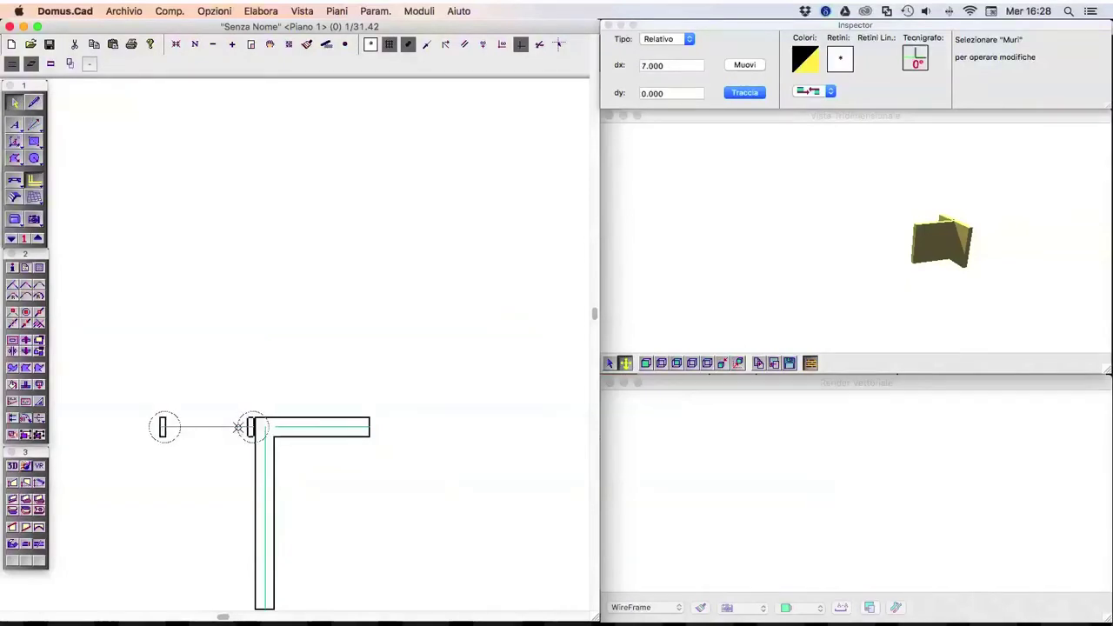
left_click(238, 427)
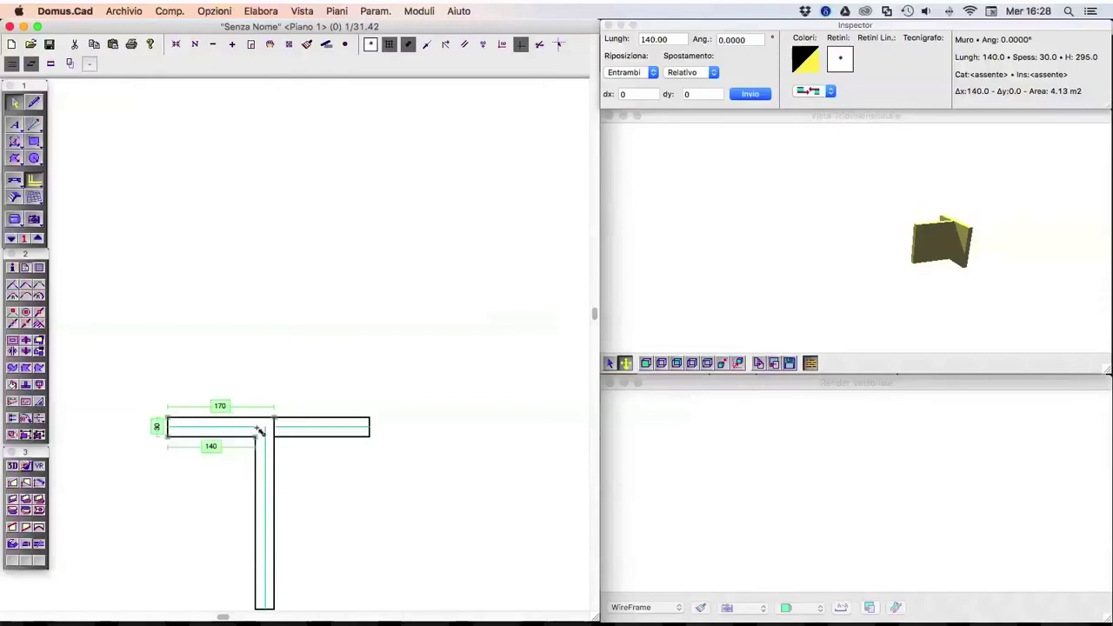
Step: Review the right top wall's properties and test-select the top walls
double_click(311, 429)
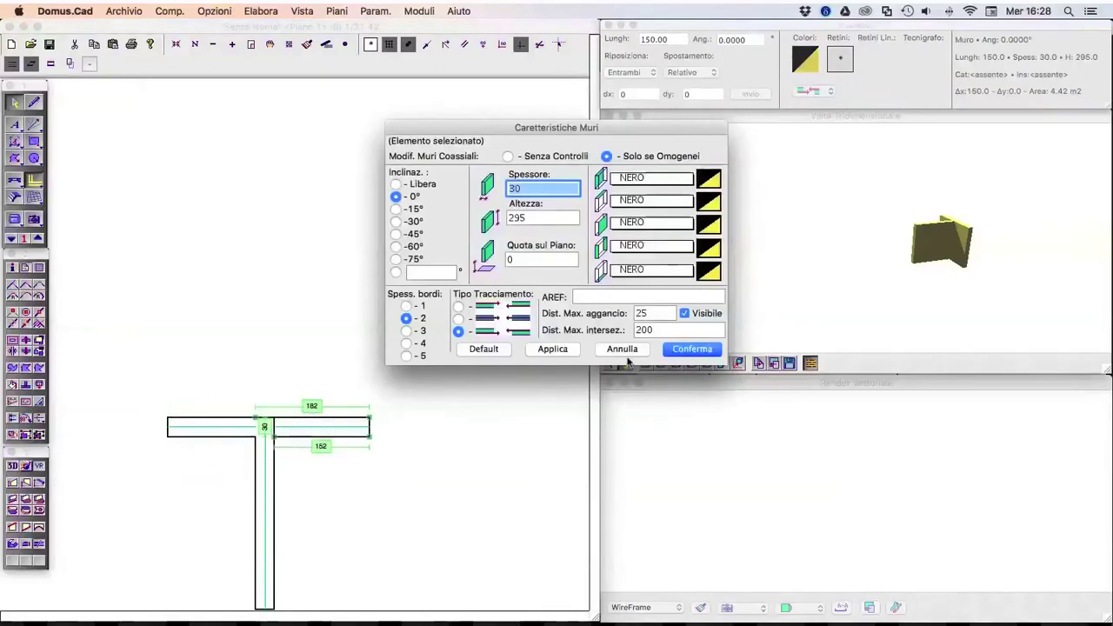
left_click(696, 349)
left_click(442, 412)
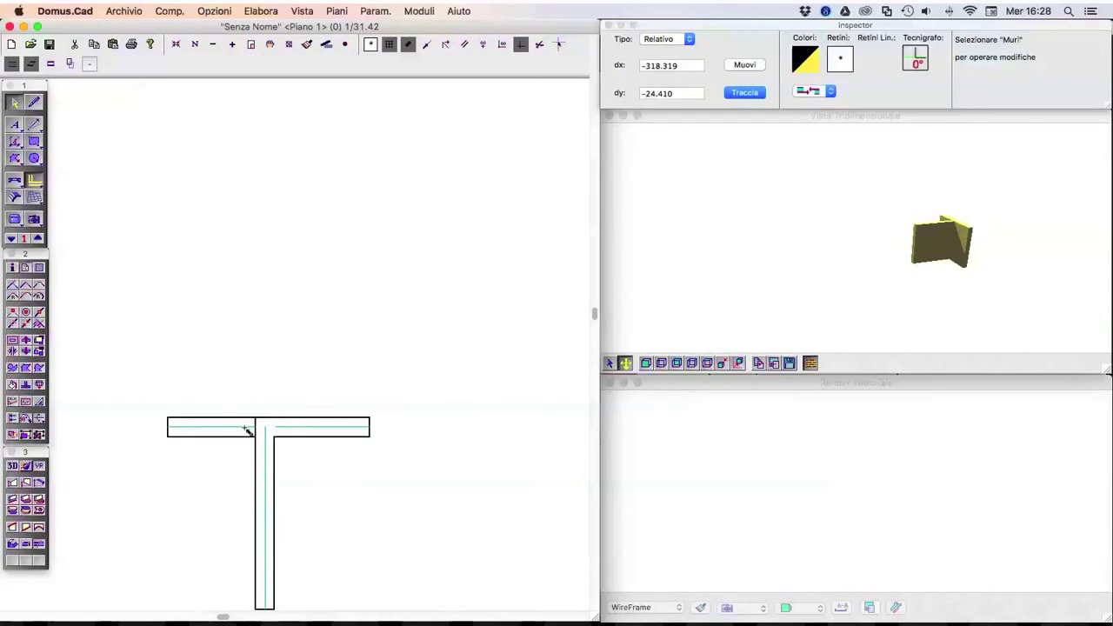
left_click(247, 429)
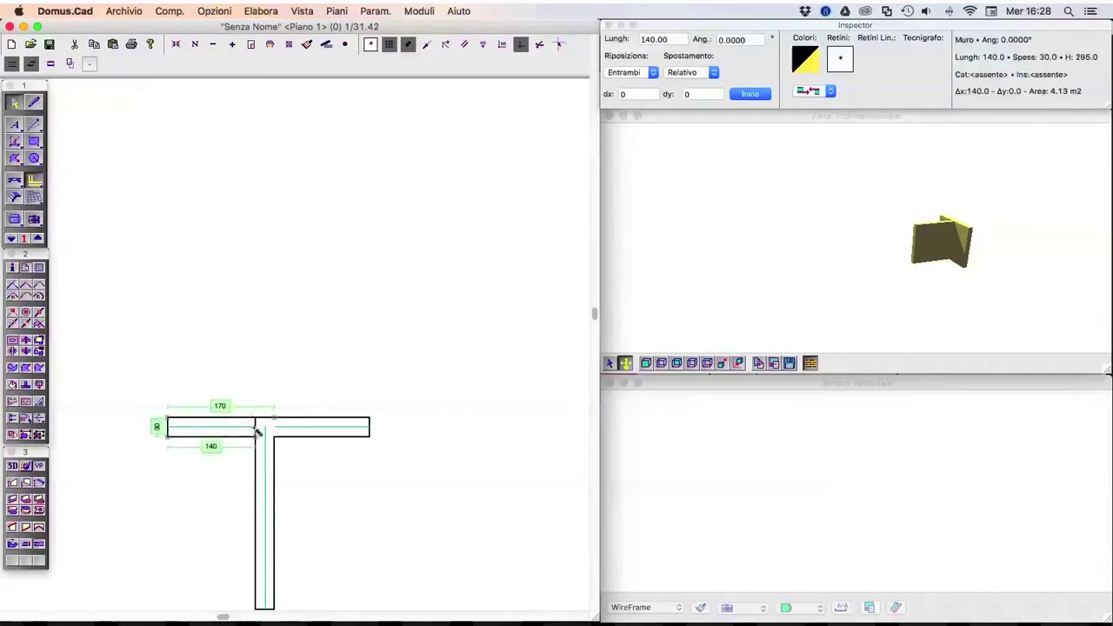
left_click(316, 431)
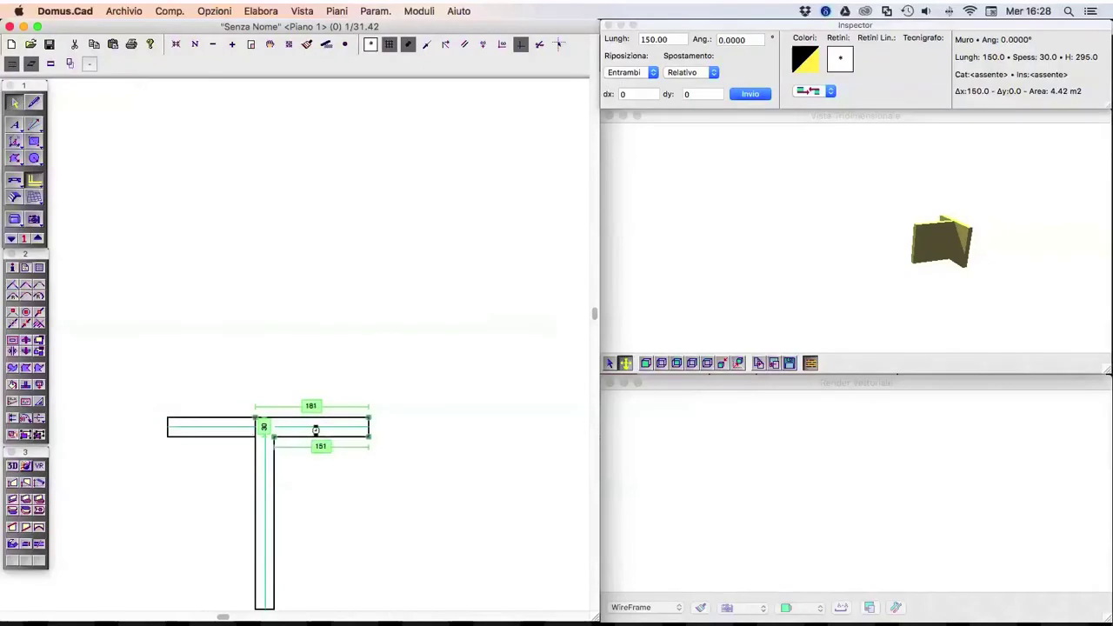
left_click(320, 432)
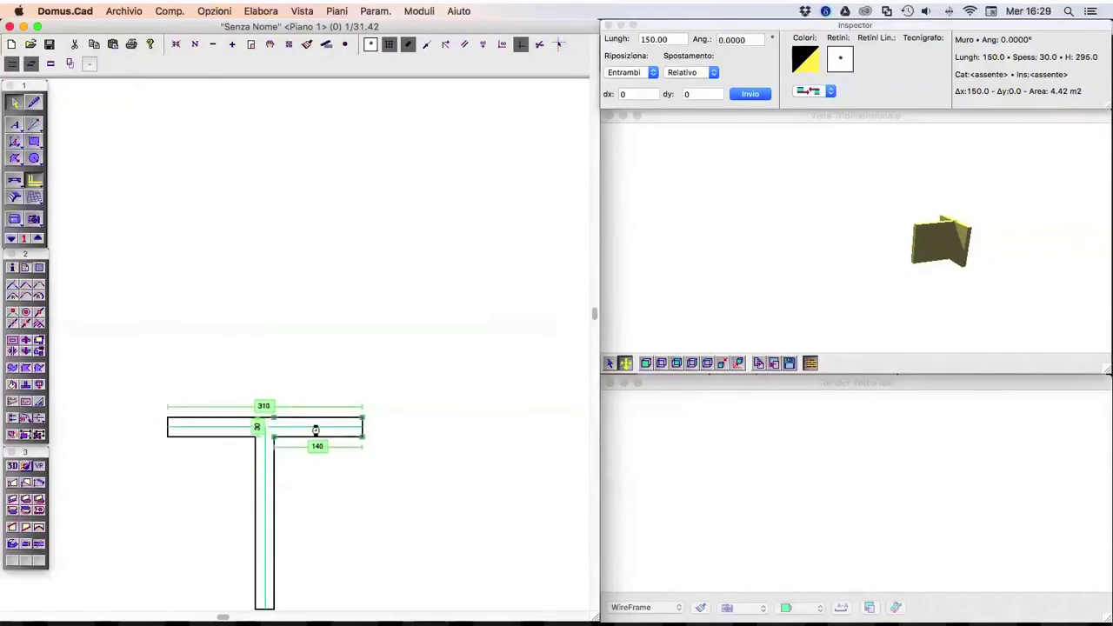
left_click(287, 337)
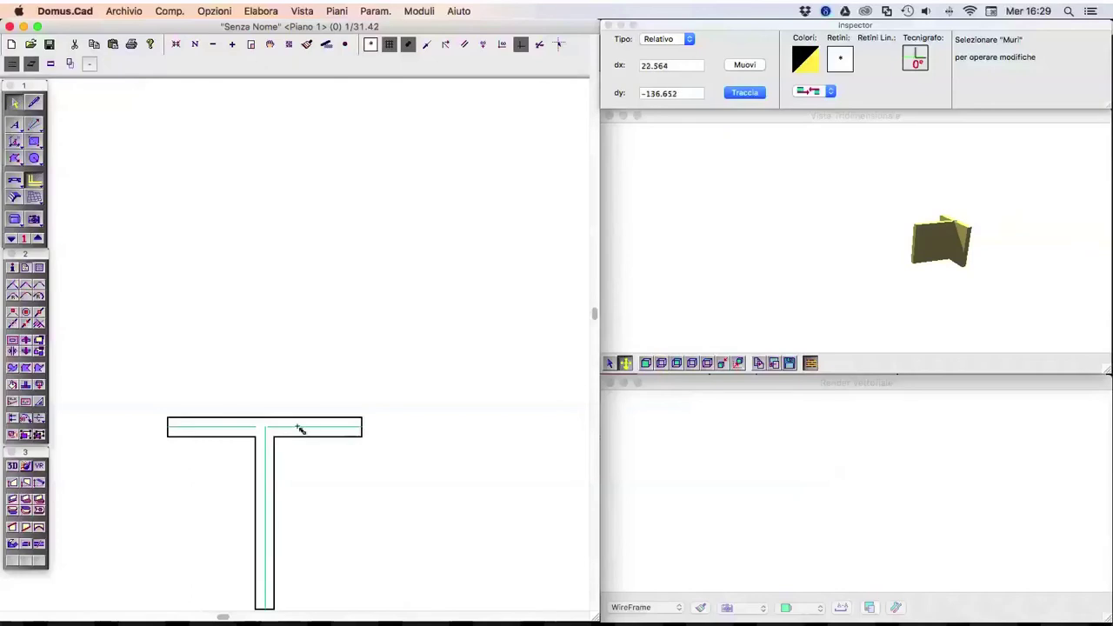
left_click(309, 395)
Step: Box-select every wall of the T and delete them
left_click(290, 324)
left_click_drag(122, 353, 402, 570)
key("Delete")
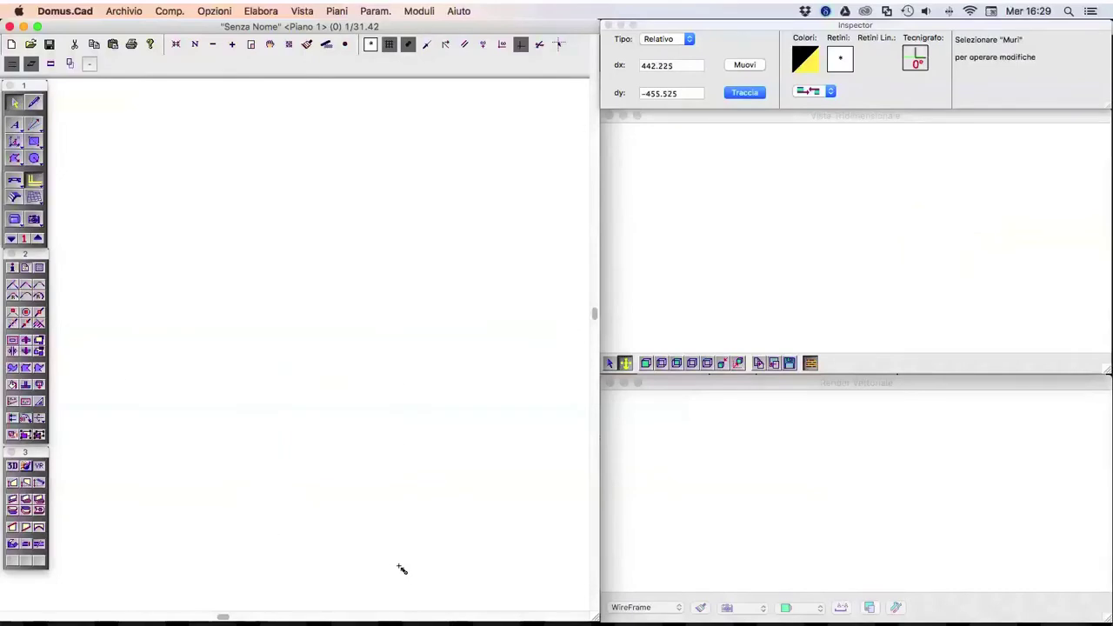
Step: Draw a multiline text frame and type the verse beginning 'La donzelletta vien dalla campagna'
left_click(33, 103)
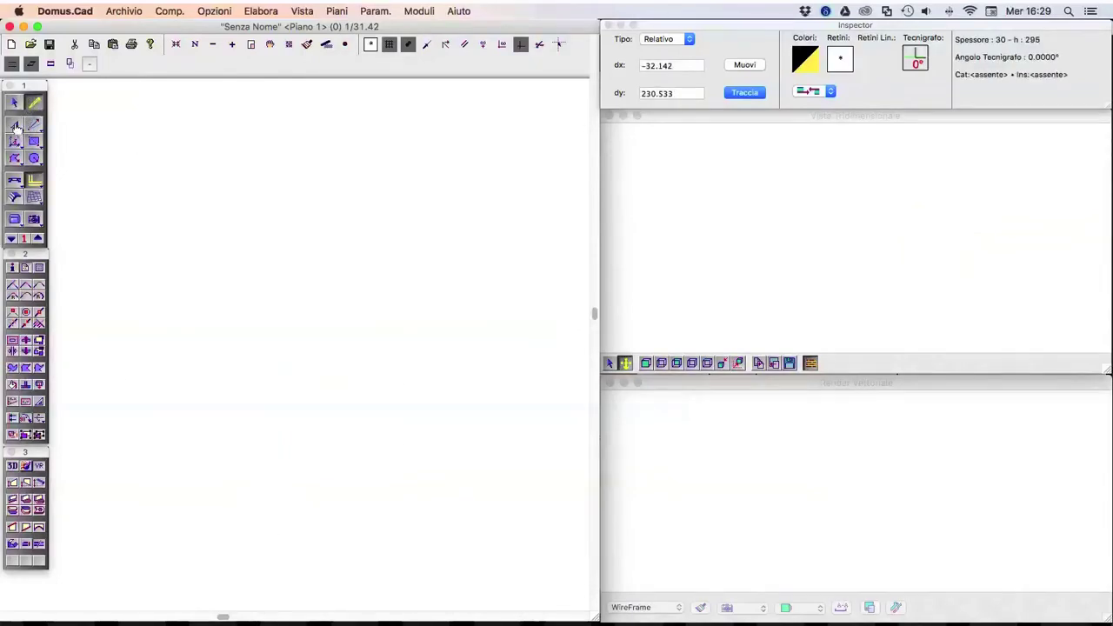
left_click(17, 127)
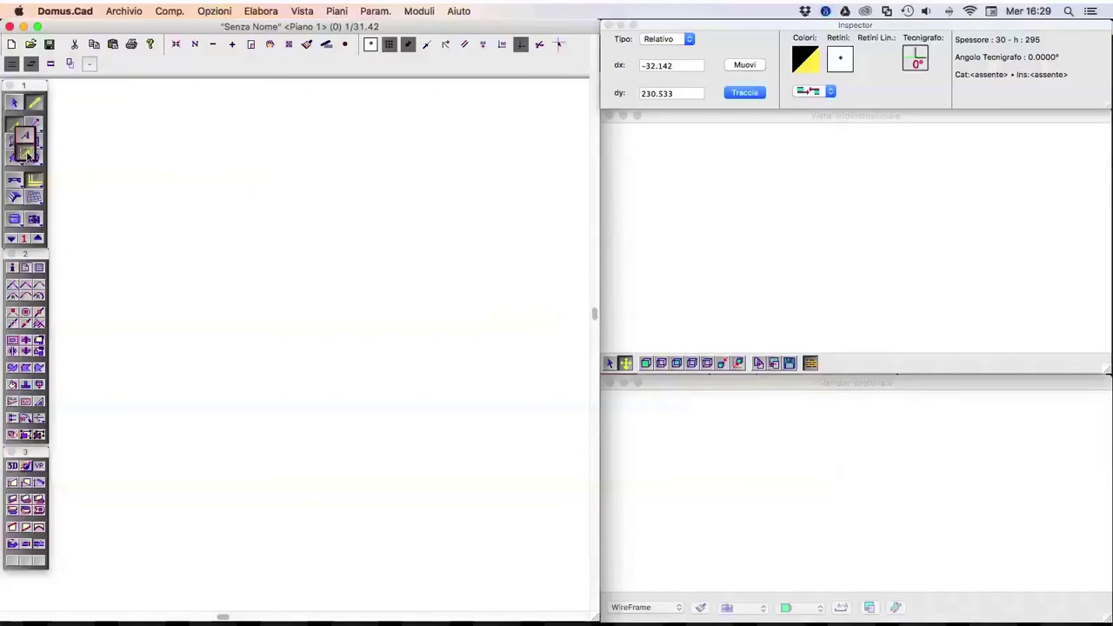
left_click_drag(15, 127, 25, 152)
left_click(238, 201)
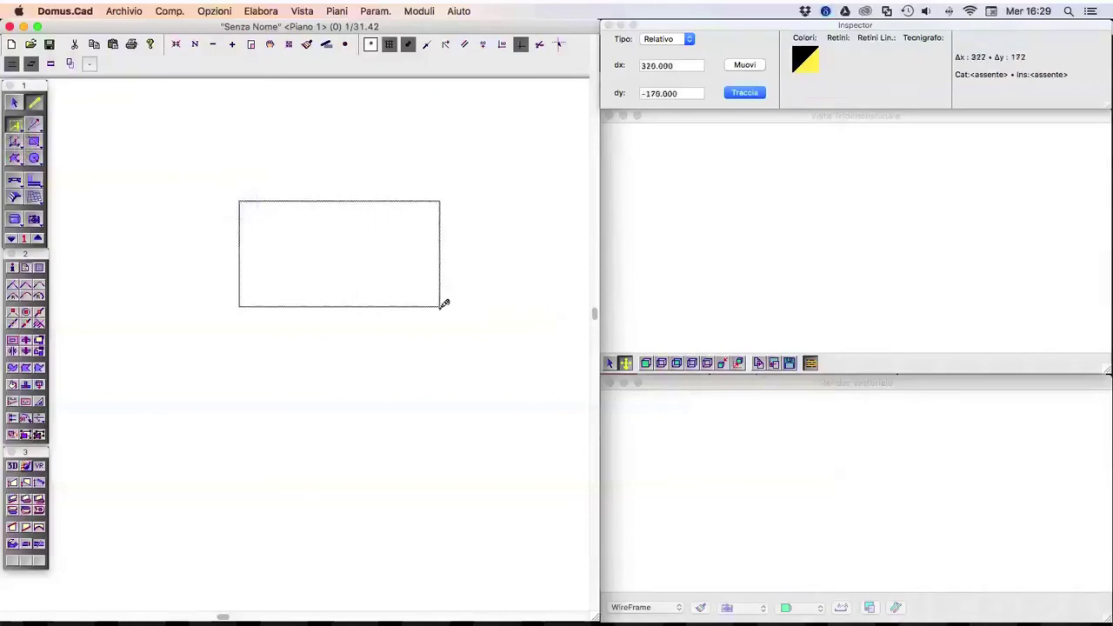
left_click(441, 304)
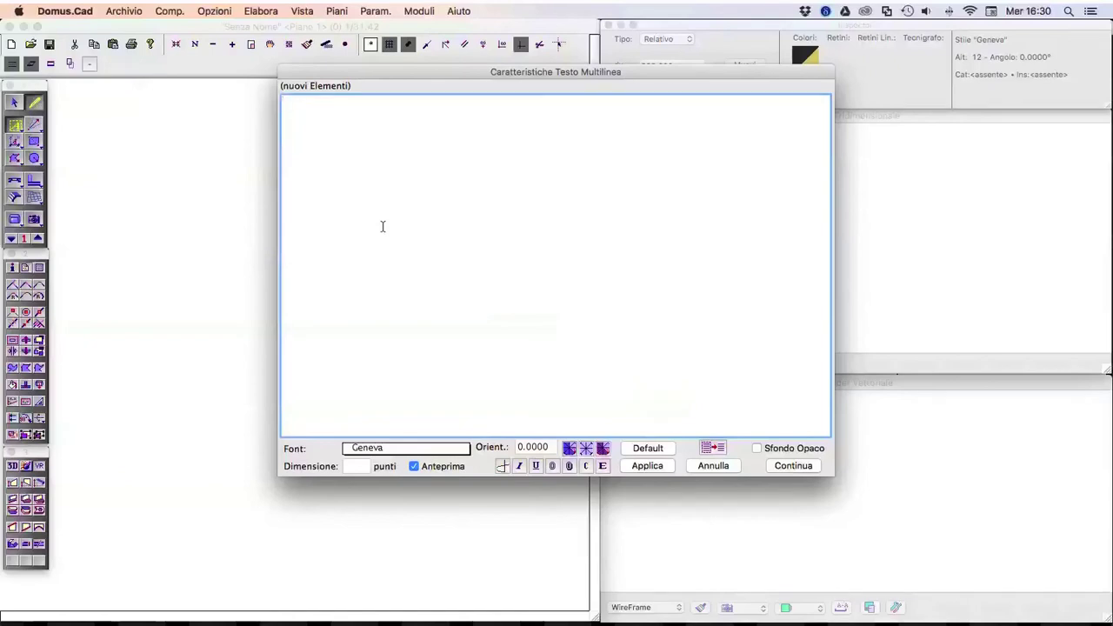
type("La donzelle")
type("tta vien dalla coa")
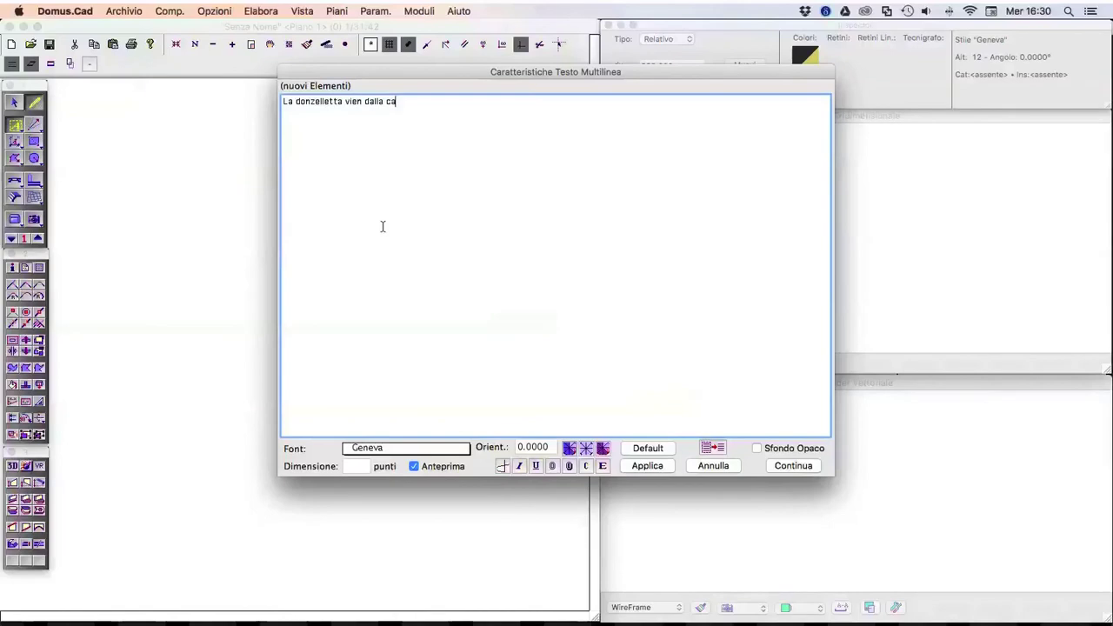
type("mpa")
type("alar del sole")
Step: Place the verse, move it top-left, and widen its box so it wraps onto two lines
left_click(793, 466)
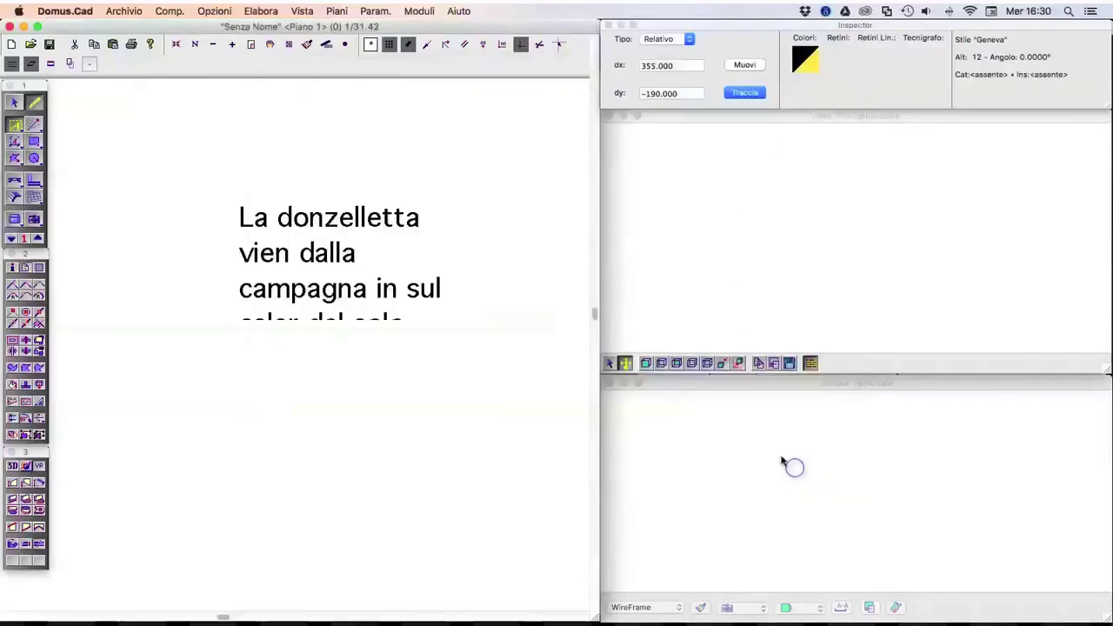
left_click(15, 103)
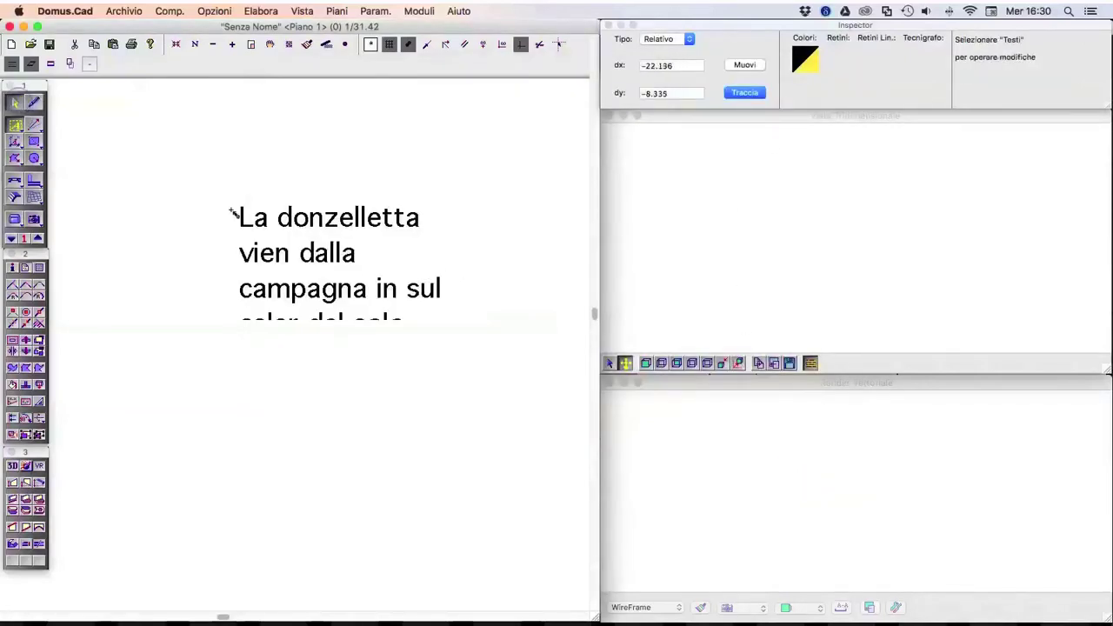
left_click_drag(325, 219, 203, 149)
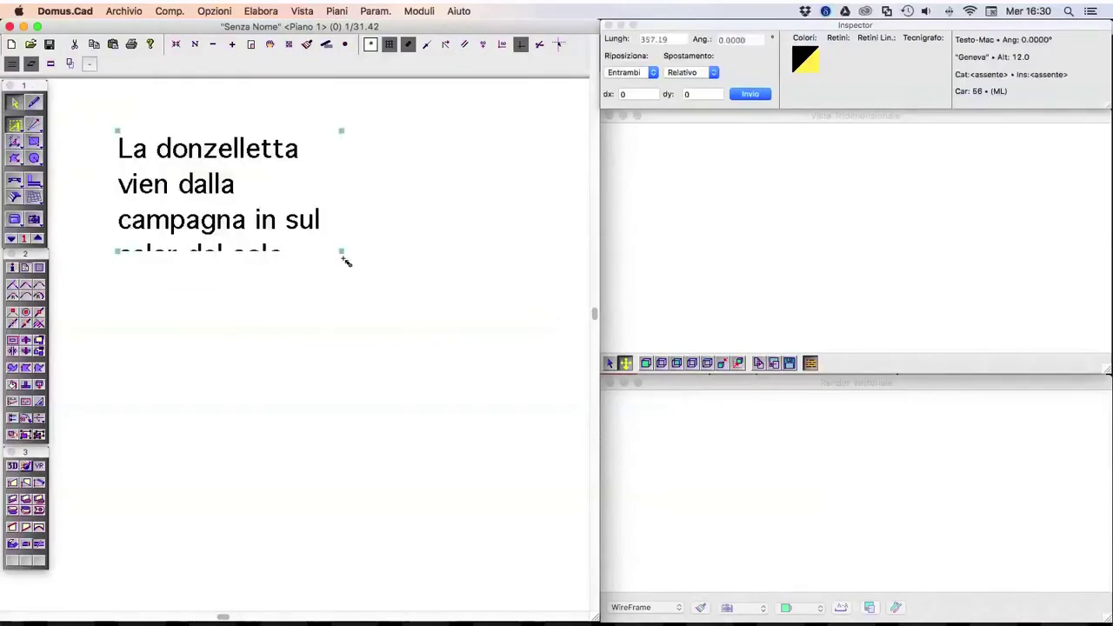
mouse_move(343, 251)
left_mouse_down()
mouse_move(533, 382)
mouse_move(542, 311)
left_mouse_up()
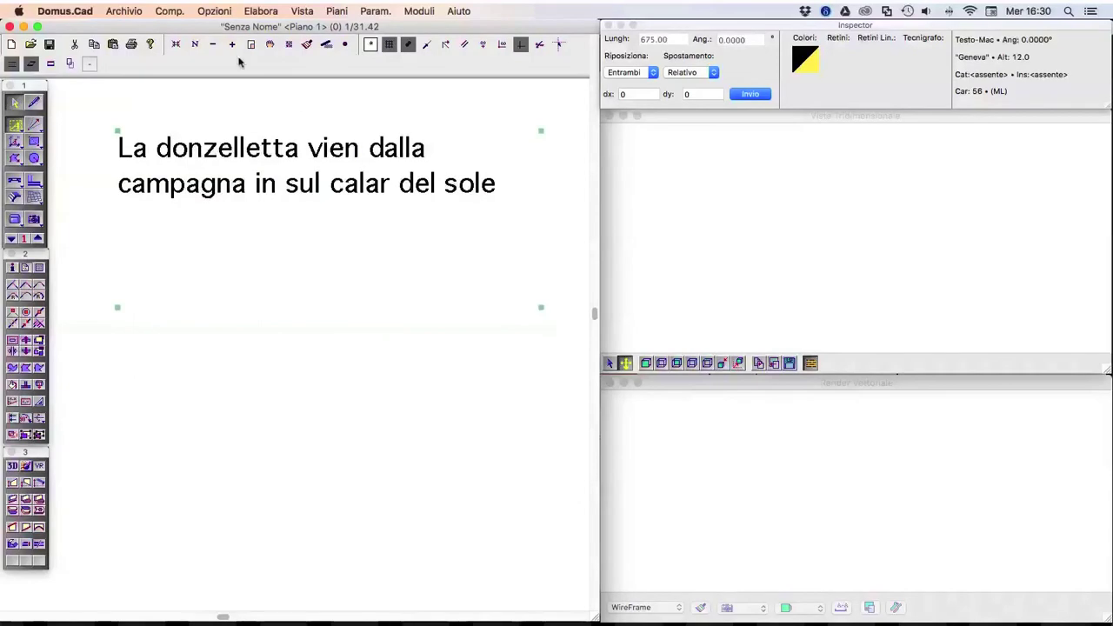
Step: Rotate the text block by 40 degrees with Ruota Testo
left_click(169, 10)
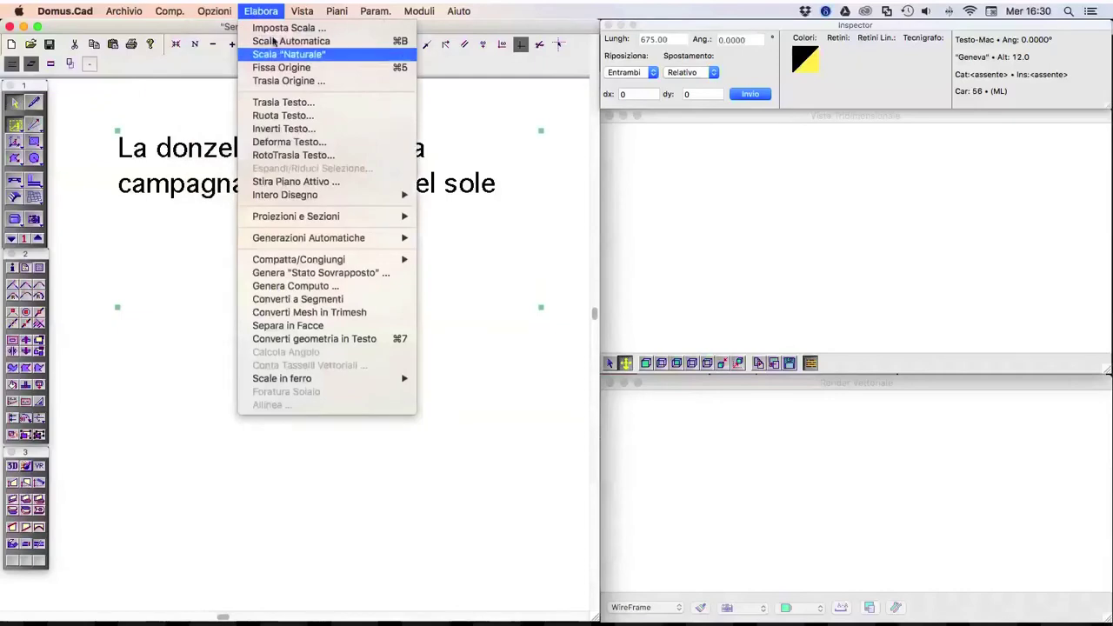
left_click(282, 115)
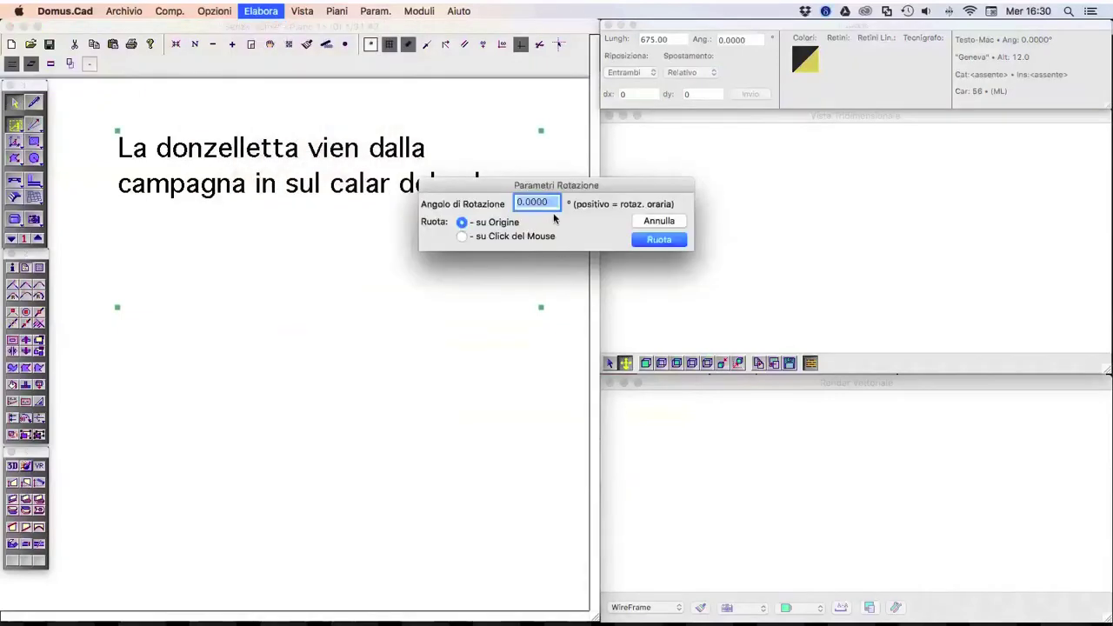
type("45")
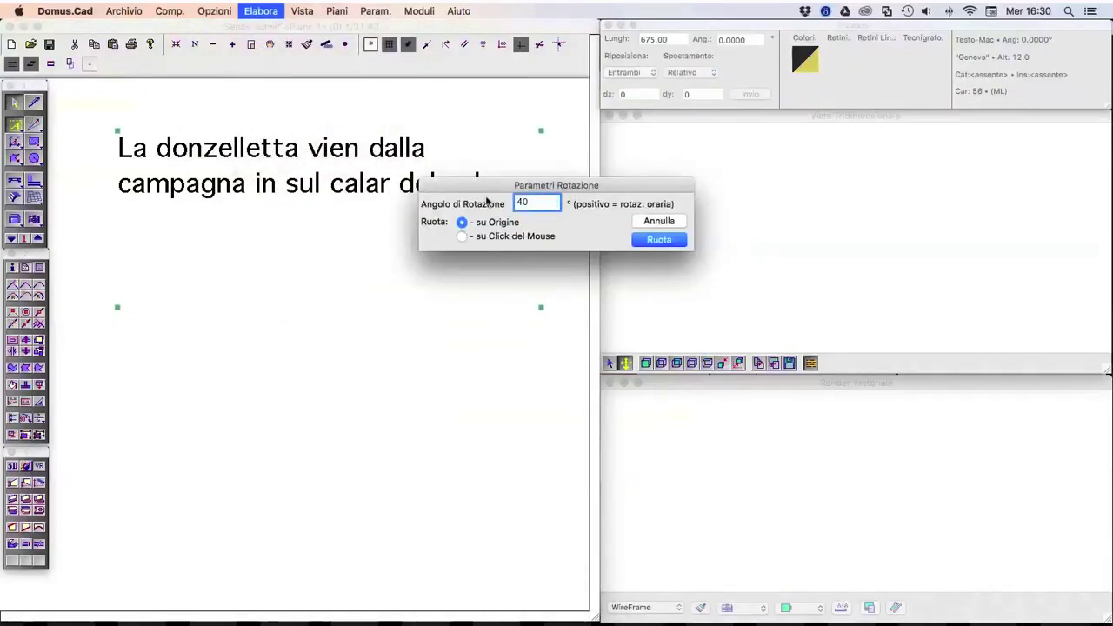
left_click(657, 240)
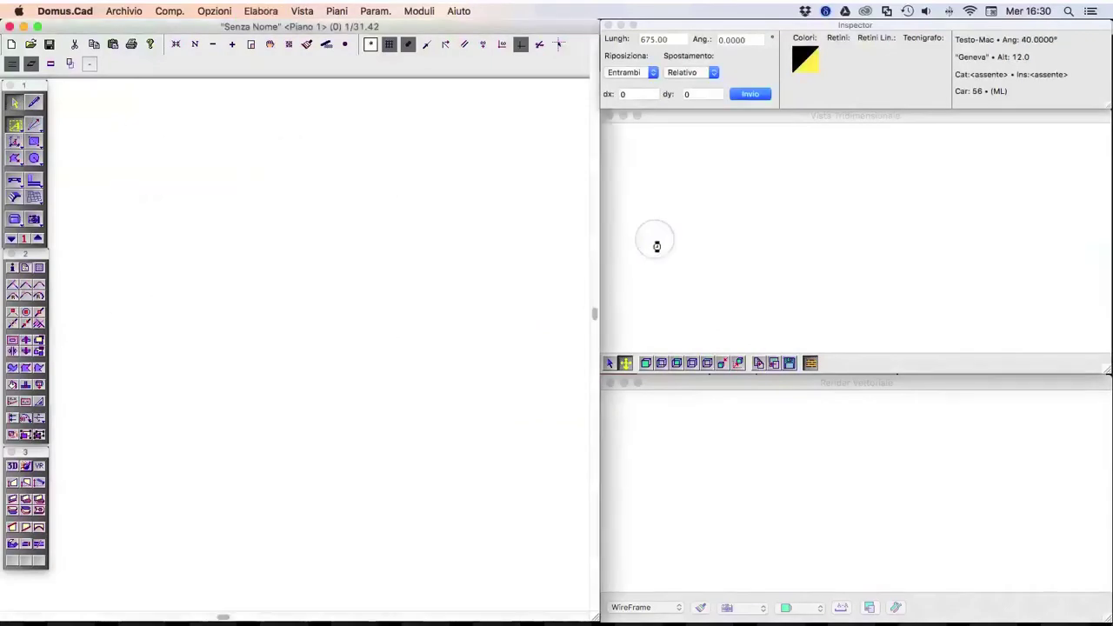
Step: Locate the rotated text and move it up and to the right
left_click(216, 45)
left_click(216, 46)
left_click(216, 47)
left_click(218, 48)
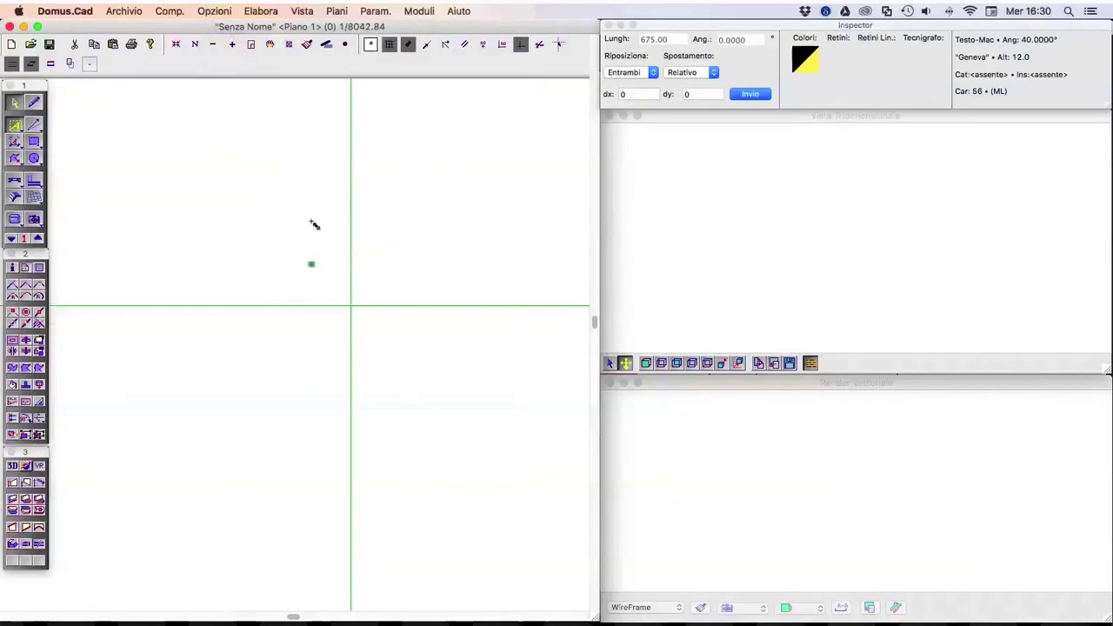
left_click(266, 101)
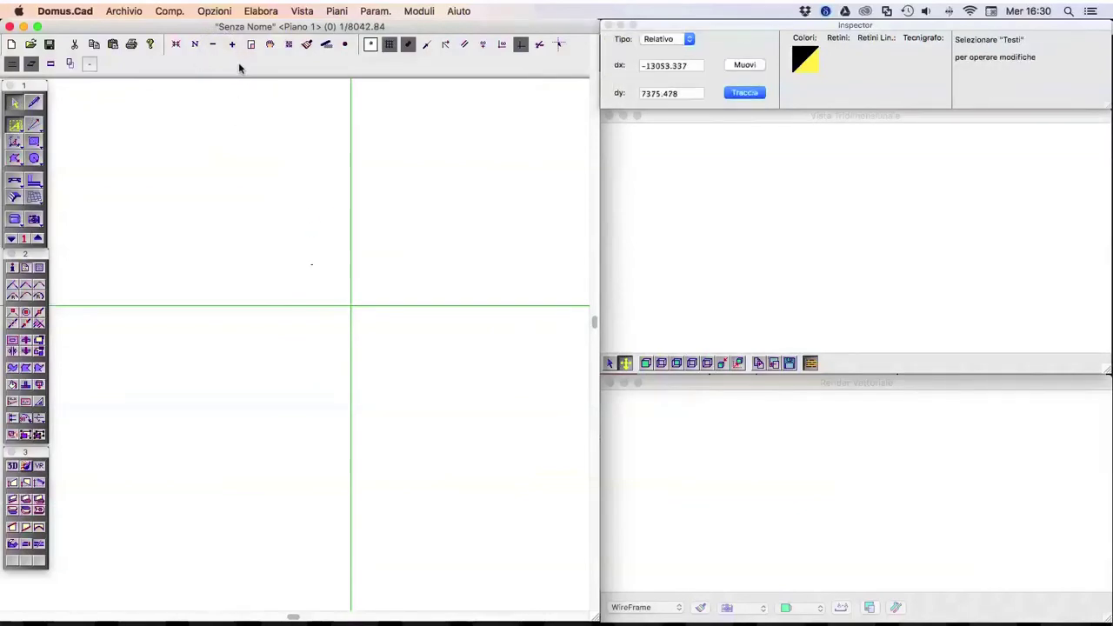
left_click(251, 44)
left_click(299, 253)
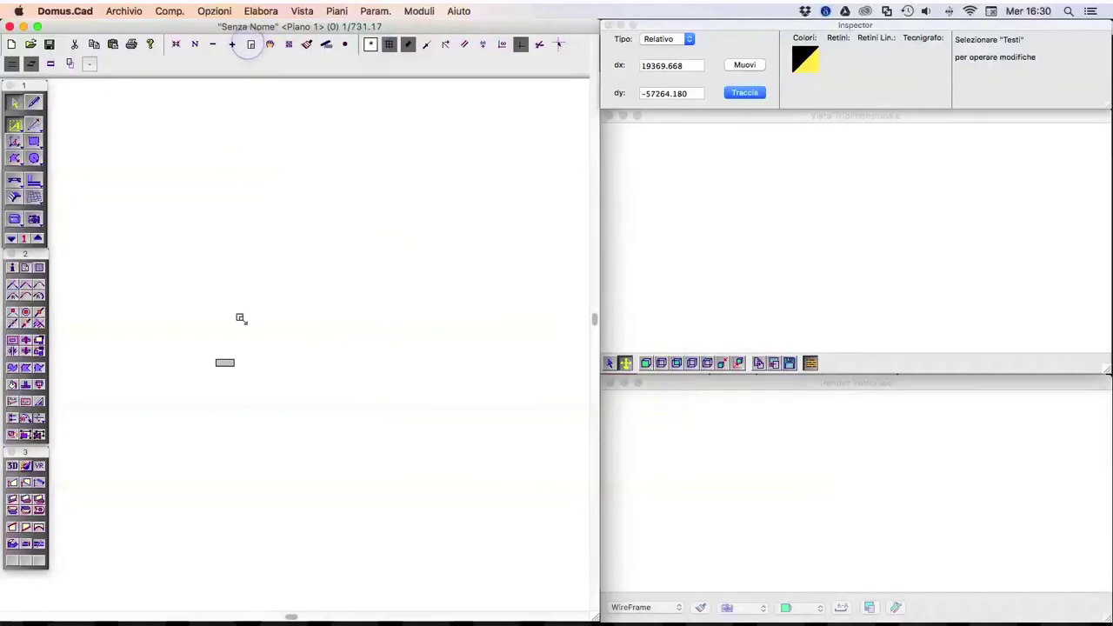
left_click_drag(190, 332, 254, 381)
left_click(287, 379)
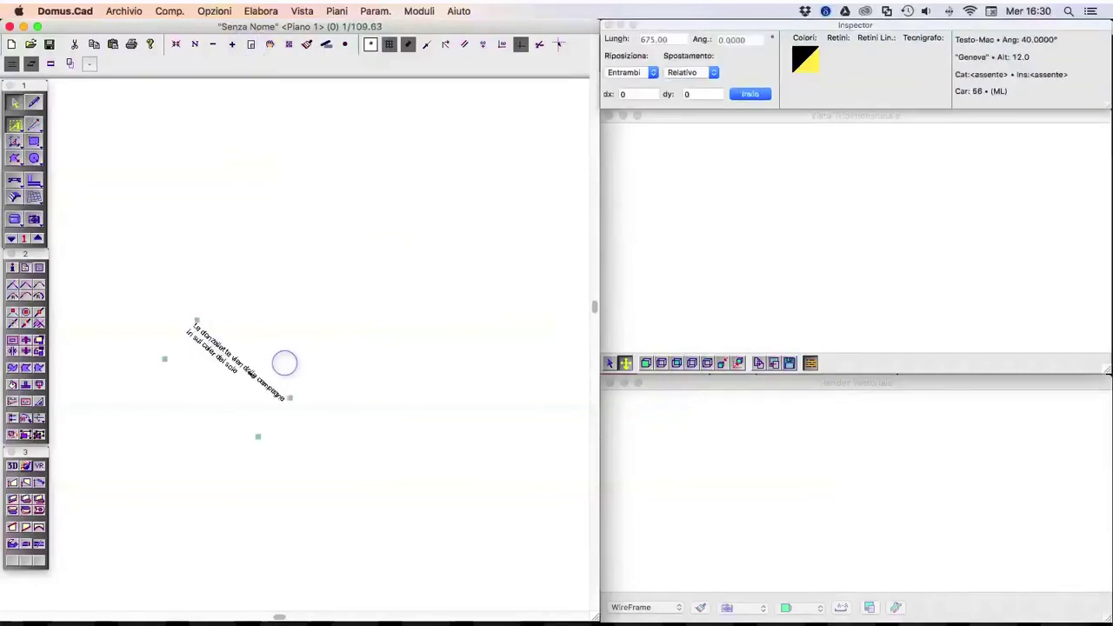
left_click(250, 45)
left_click_drag(136, 321, 285, 398)
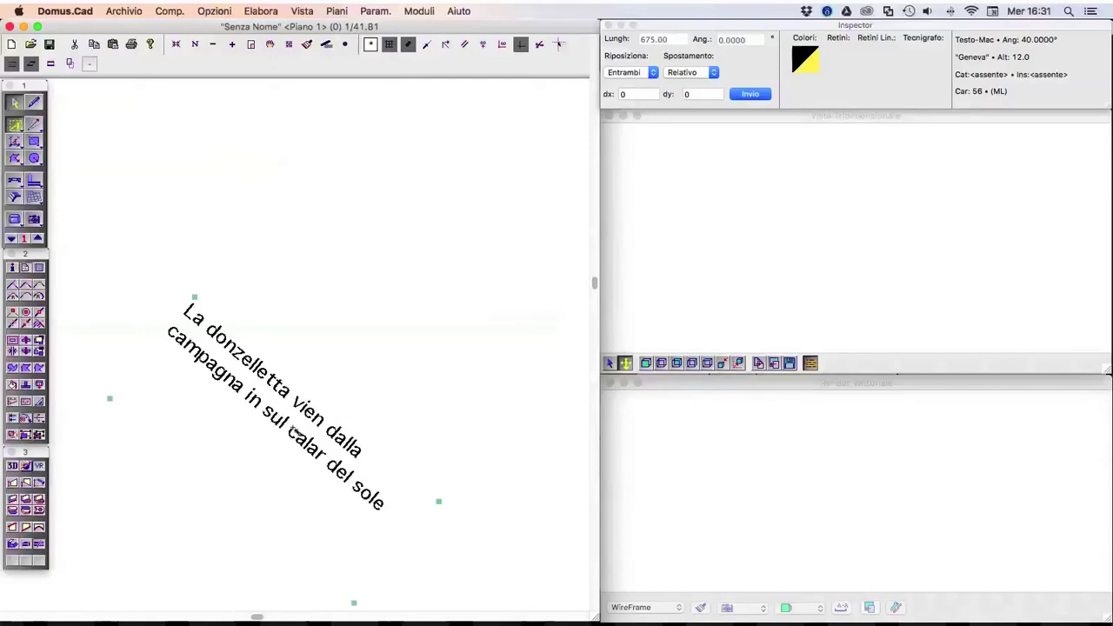
mouse_move(294, 446)
left_mouse_down()
mouse_move(330, 380)
mouse_move(324, 363)
left_mouse_up()
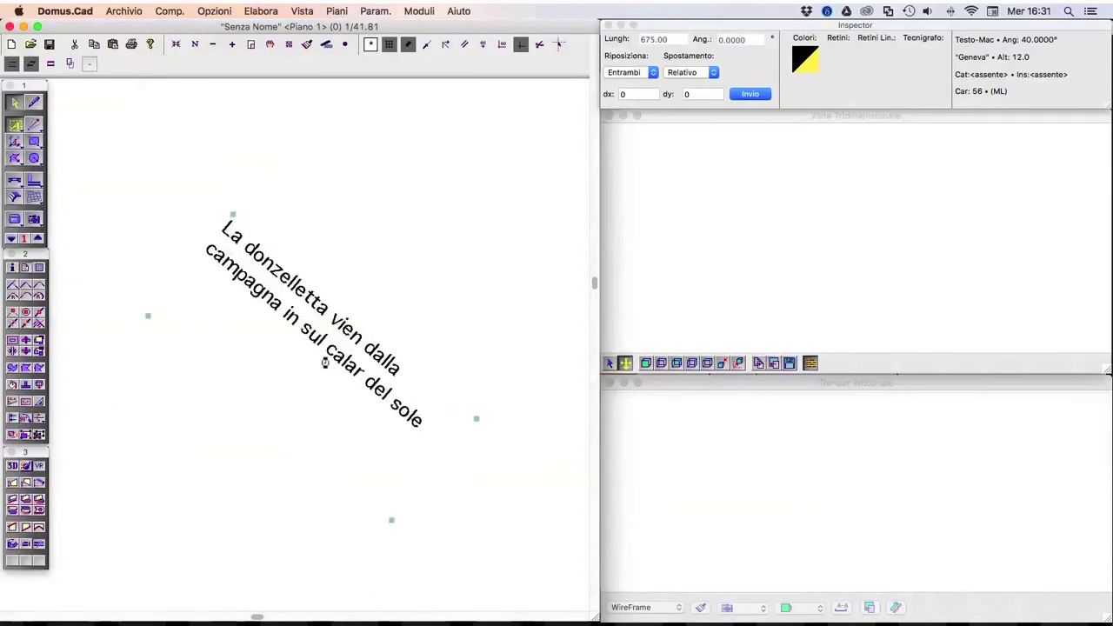
left_click(390, 519)
left_click(371, 448)
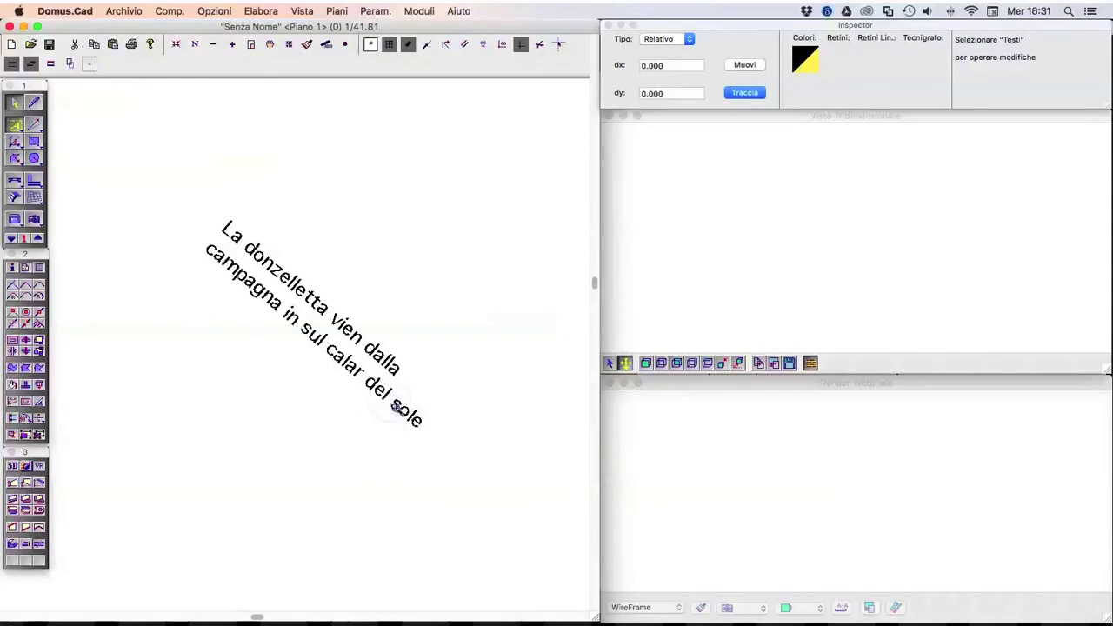
Step: Append 'porta seco un mazzoli' after 'sole e' so the slanted text wraps to three lines
left_click(397, 410)
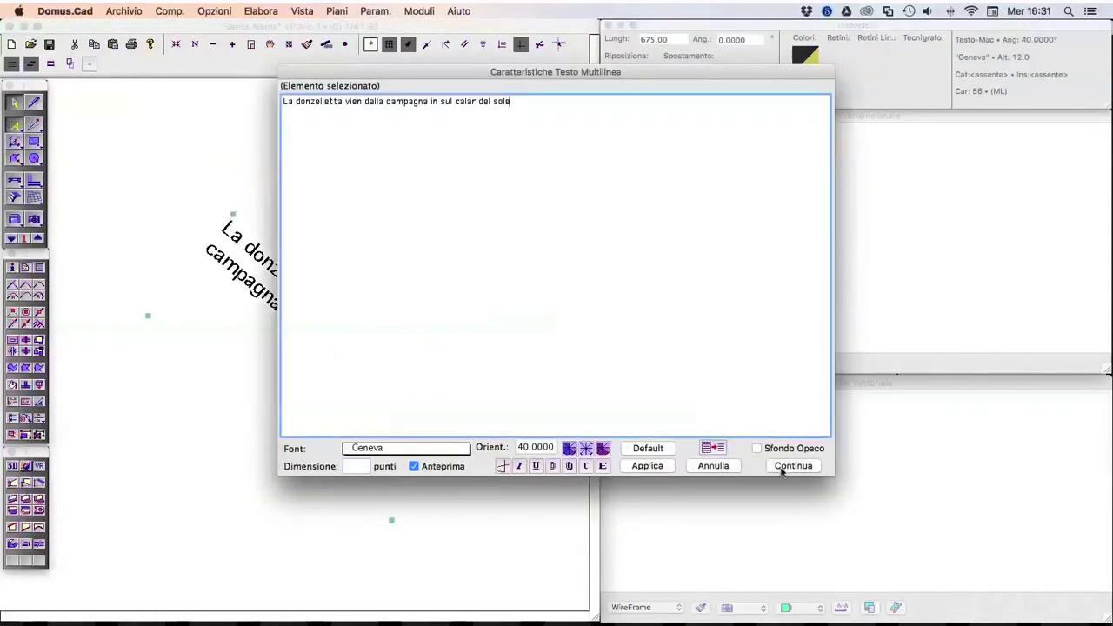
left_click(787, 467)
left_click(368, 351)
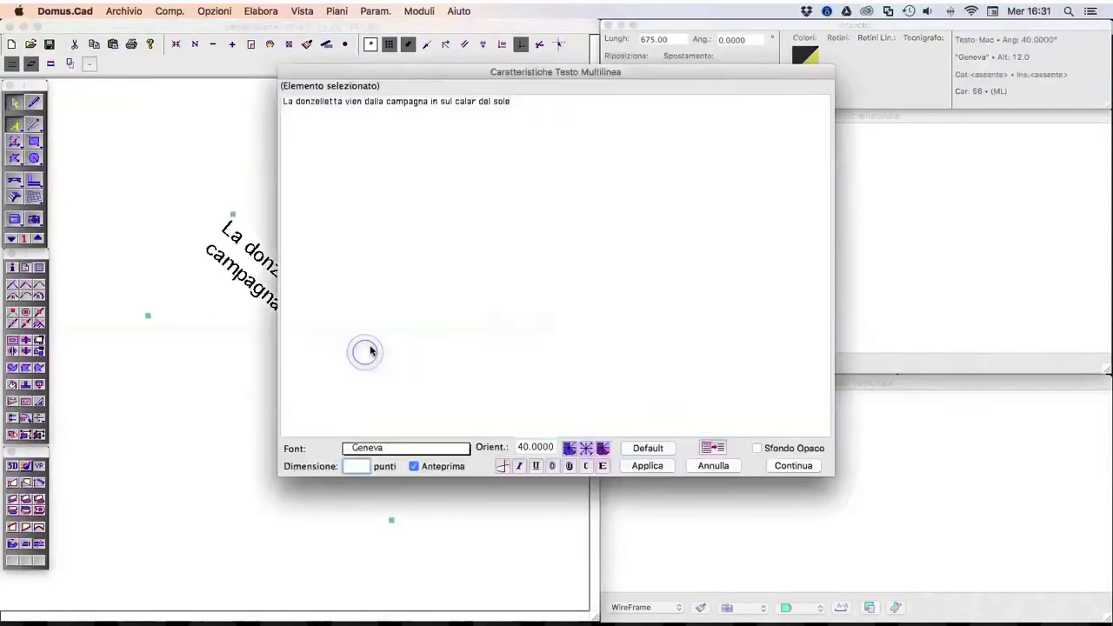
left_click(587, 109)
type("porta seco un mazzoli")
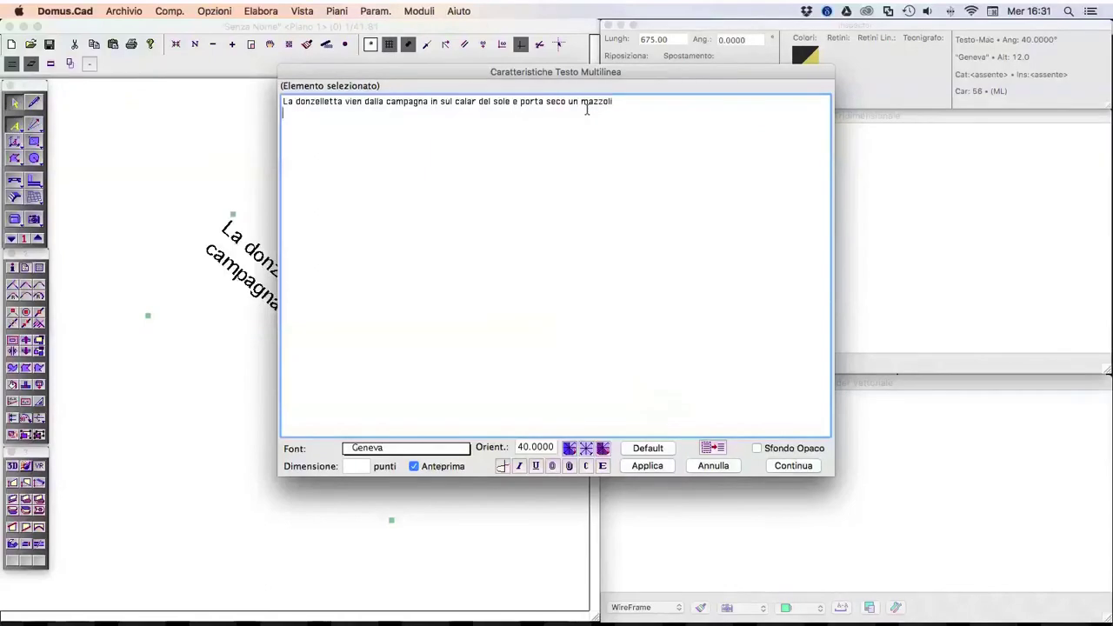
left_click(785, 467)
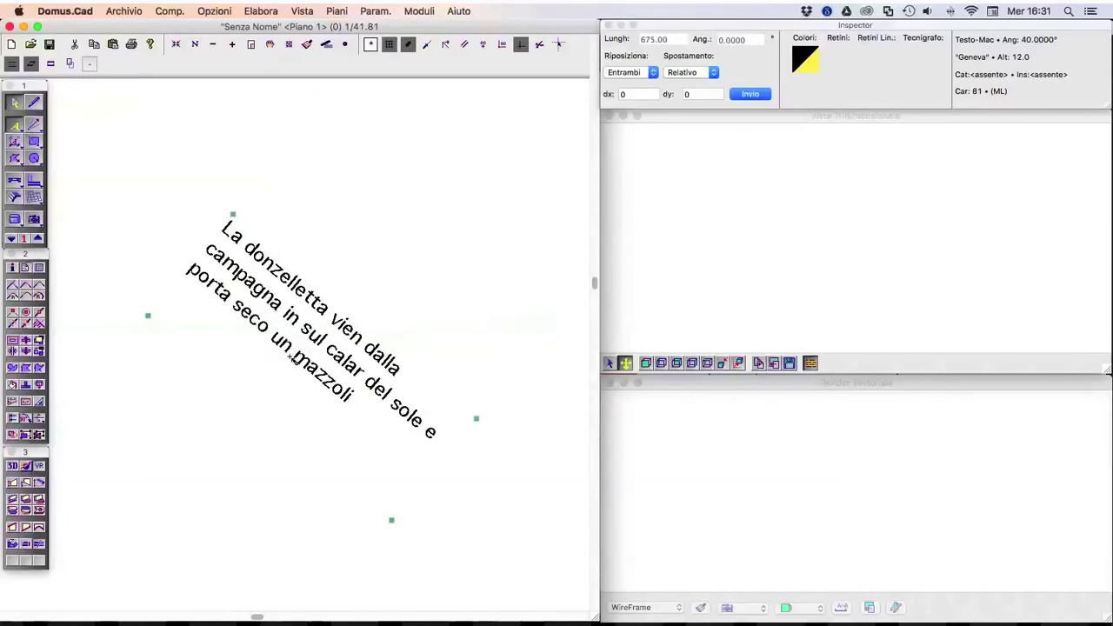
Step: Delete the slanted three-line text block so the plan is empty again
key("Delete")
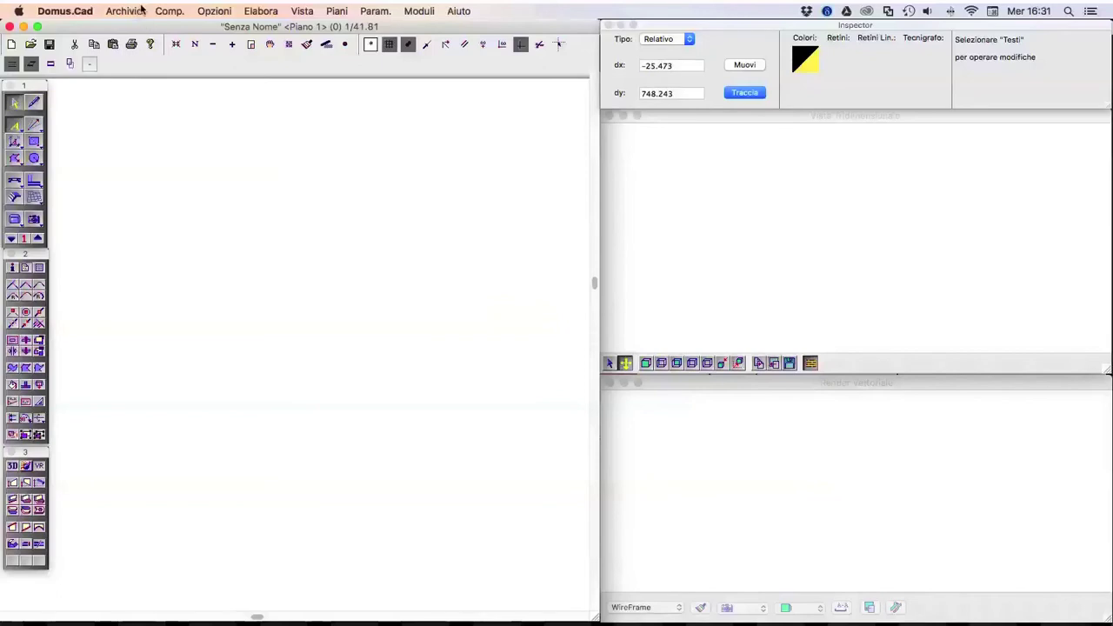
left_click(170, 11)
Step: Import Piazza Duomo piccola.jpg from the Immagini folder as an image object
left_click(170, 10)
left_click(337, 10)
mouse_move(356, 207)
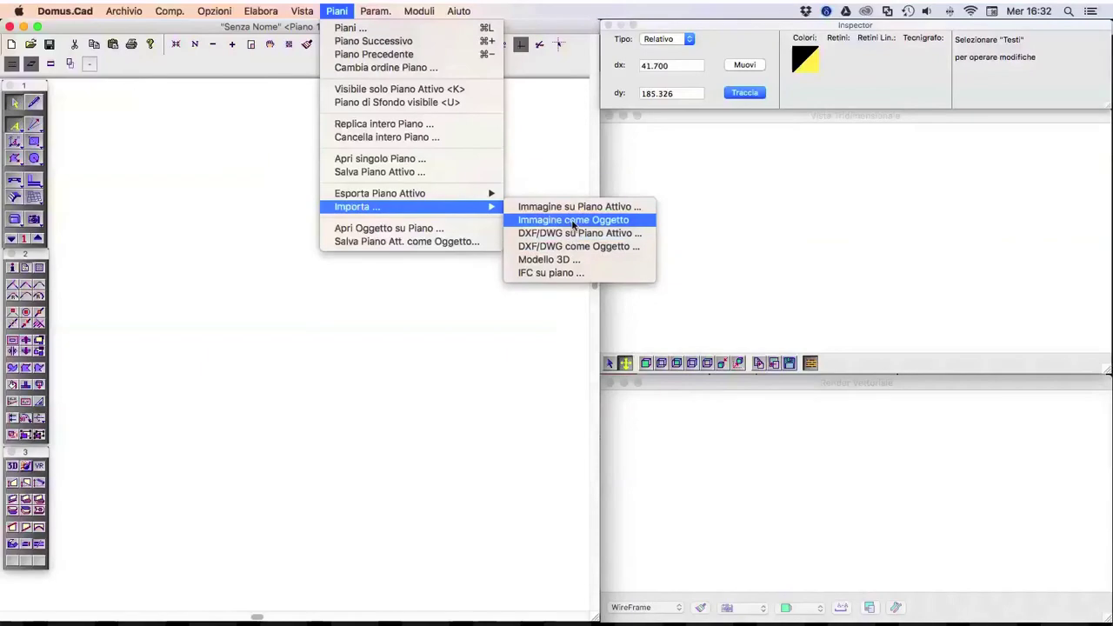
left_click(570, 210)
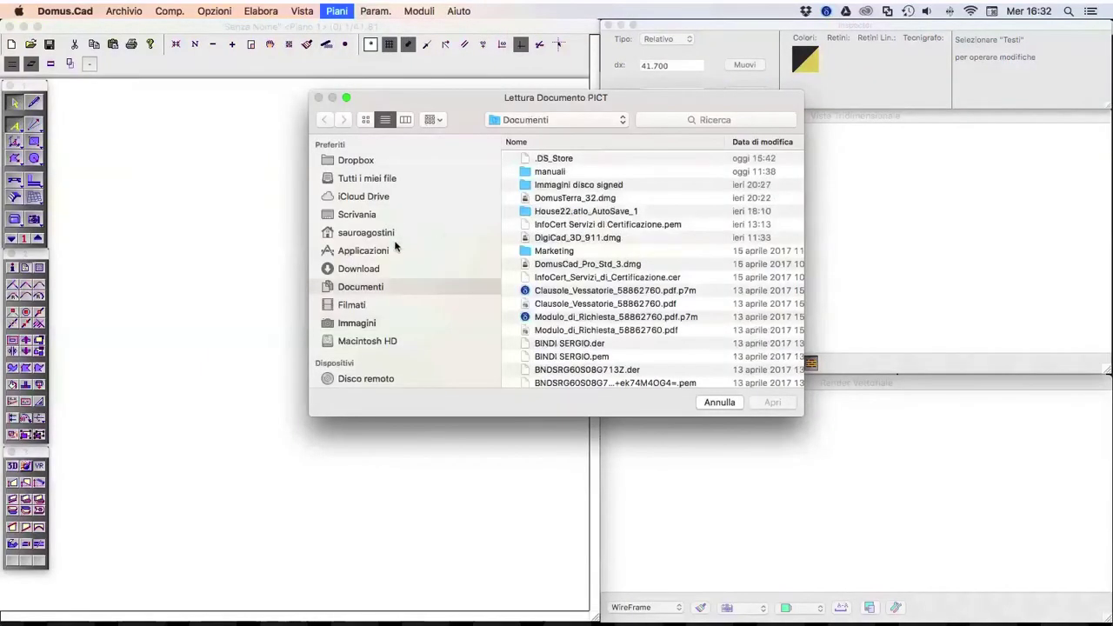
left_click(358, 323)
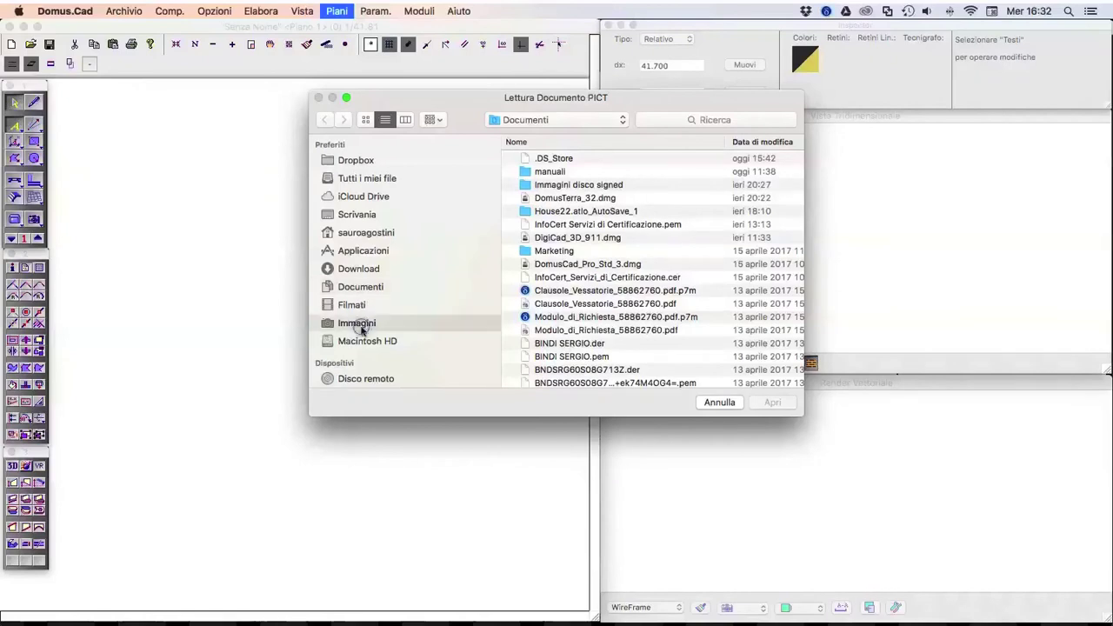
scroll(619, 313, "down", 3)
scroll(609, 306, "down", 2)
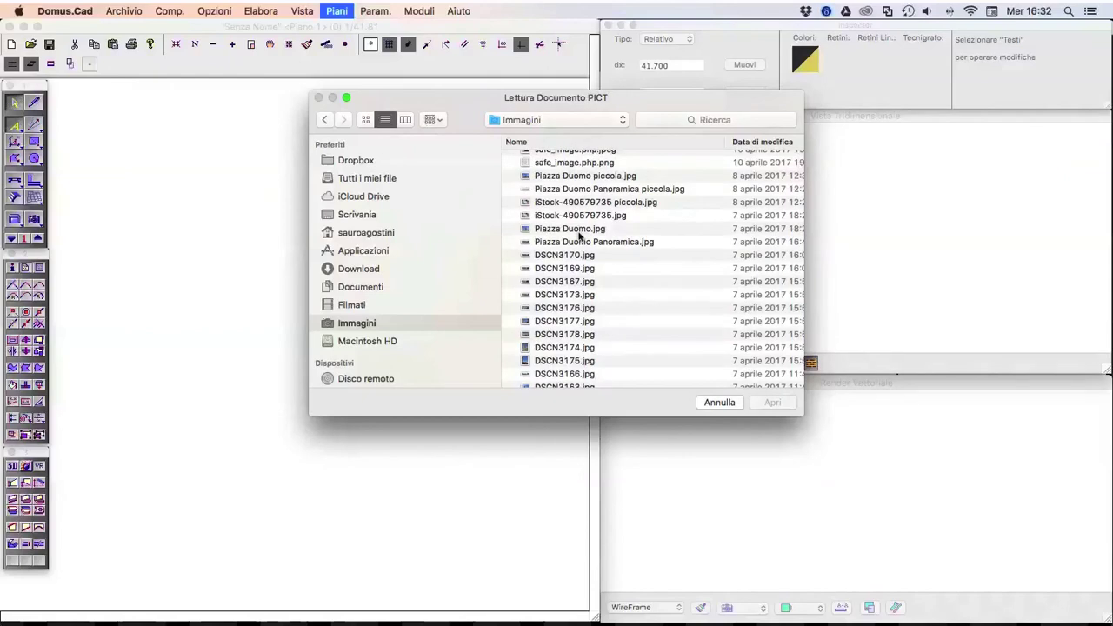
left_click(566, 176)
left_click(777, 405)
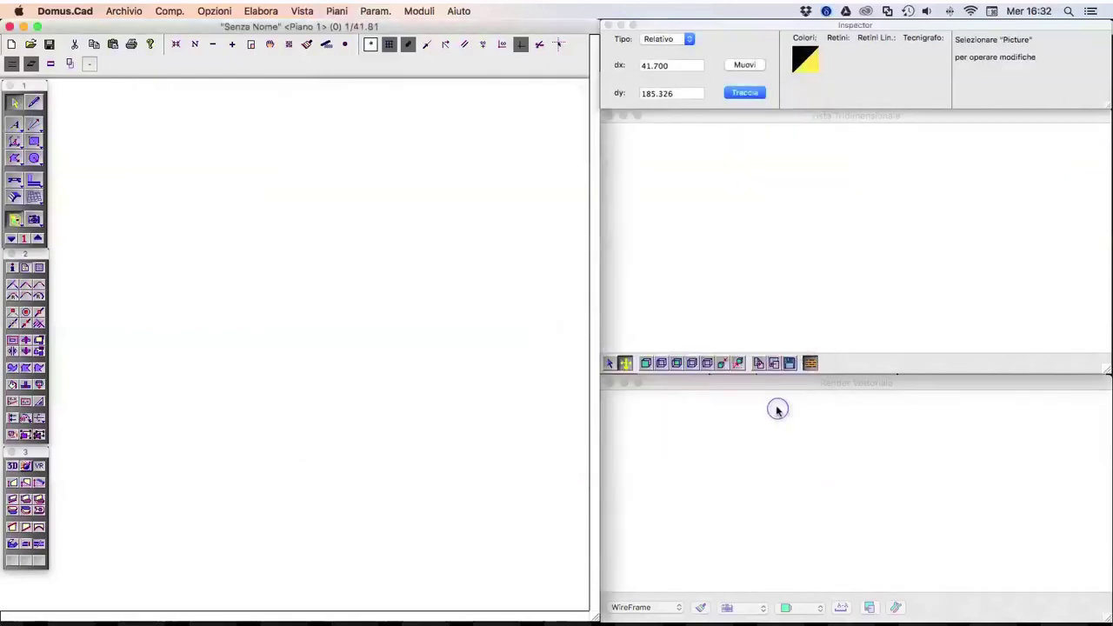
Step: Zoom out to show the whole 2822 × 2117 photo and move it toward the upper left
left_click(213, 44)
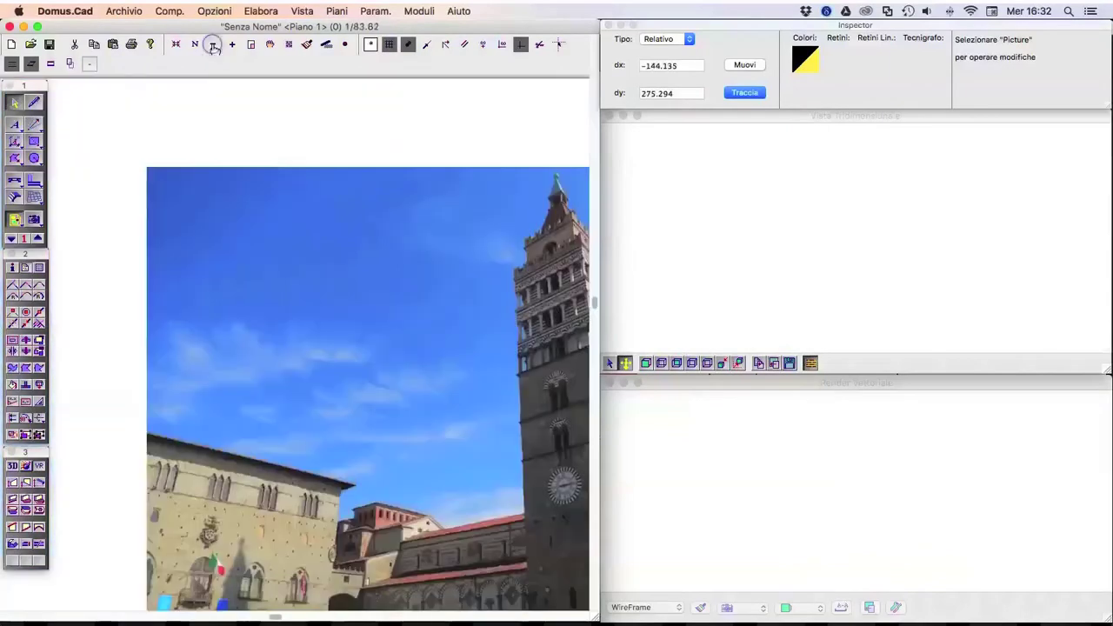
left_click(213, 45)
double_click(437, 341)
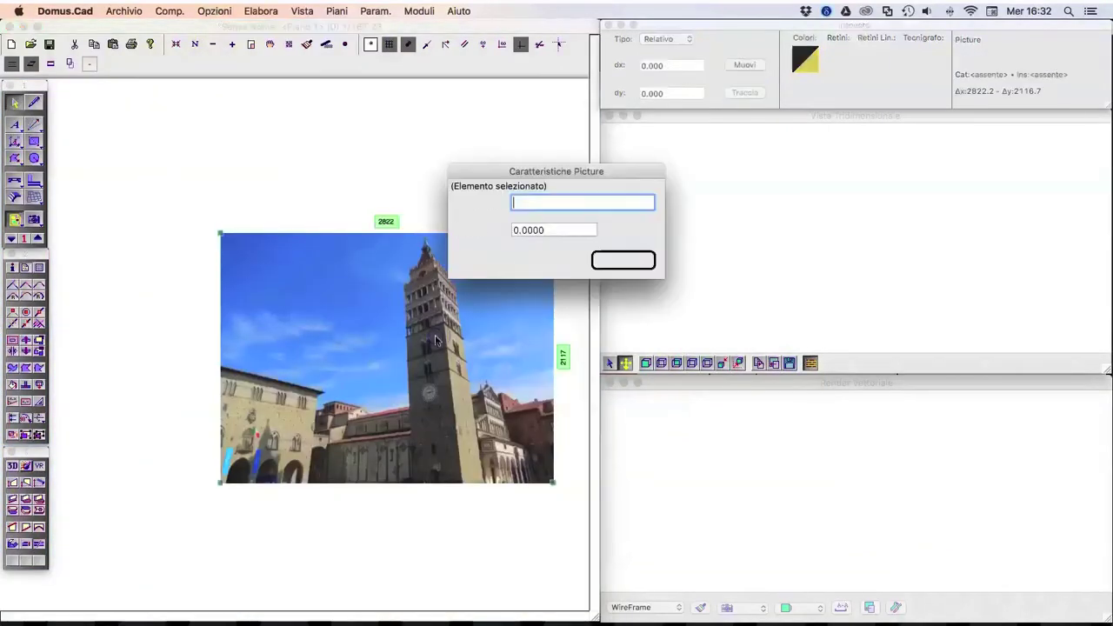
left_click(546, 259)
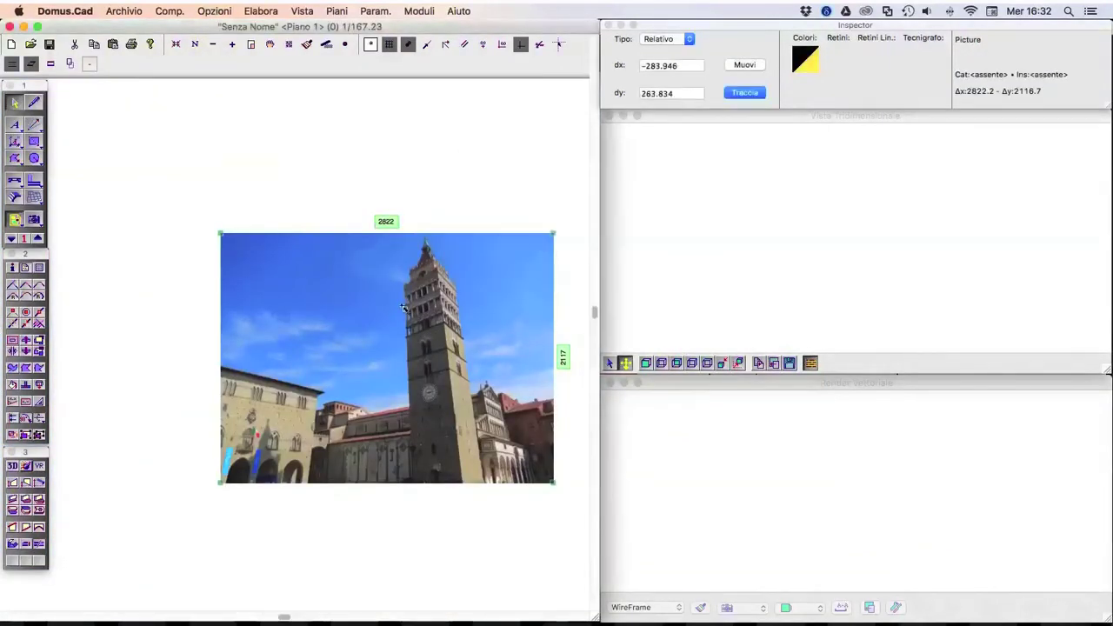
left_click_drag(403, 307, 264, 240)
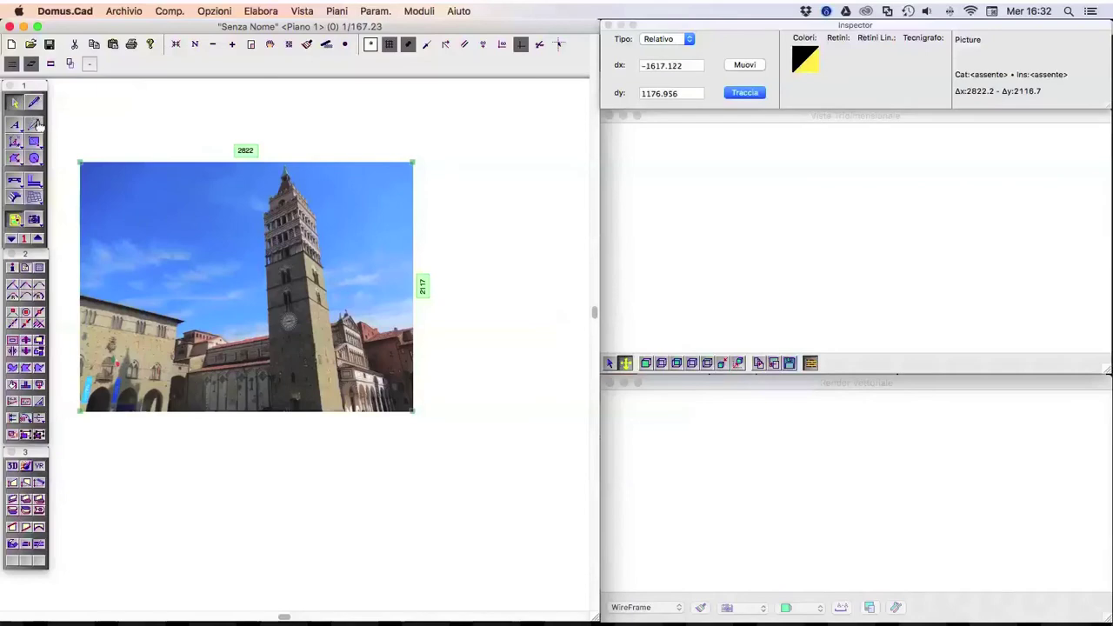
Step: Choose the polygon tool and zoom in on the bell tower in the photo
left_click(14, 158)
left_click(35, 102)
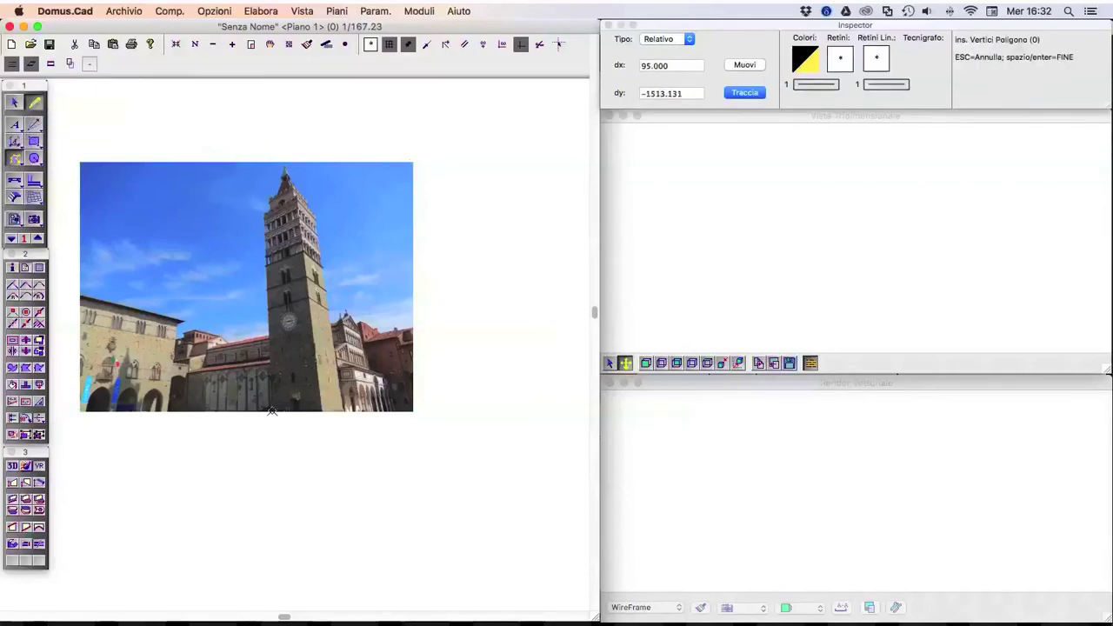
left_click(251, 44)
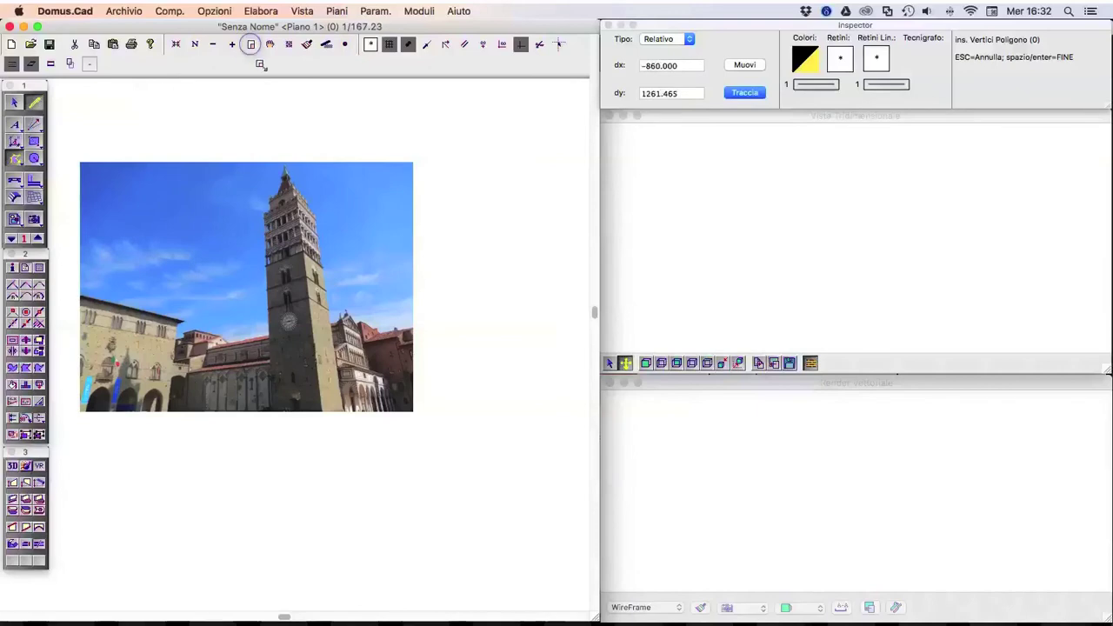
left_click_drag(209, 139, 412, 329)
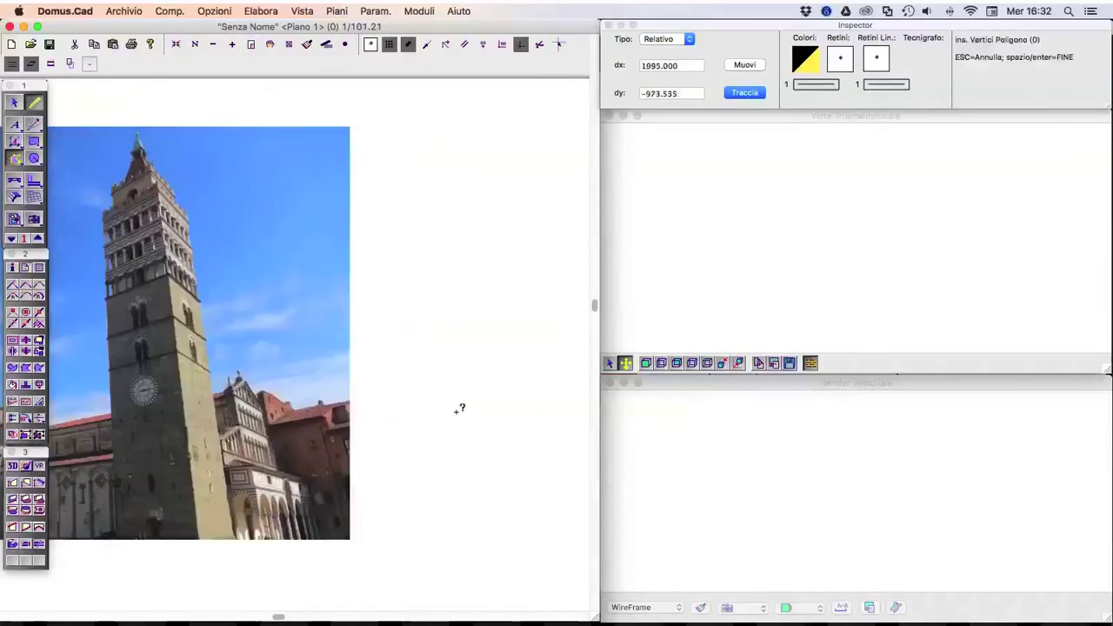
Step: Trace the outline from the photo's bottom edge up the tower's left side toward the spire
left_click(115, 541)
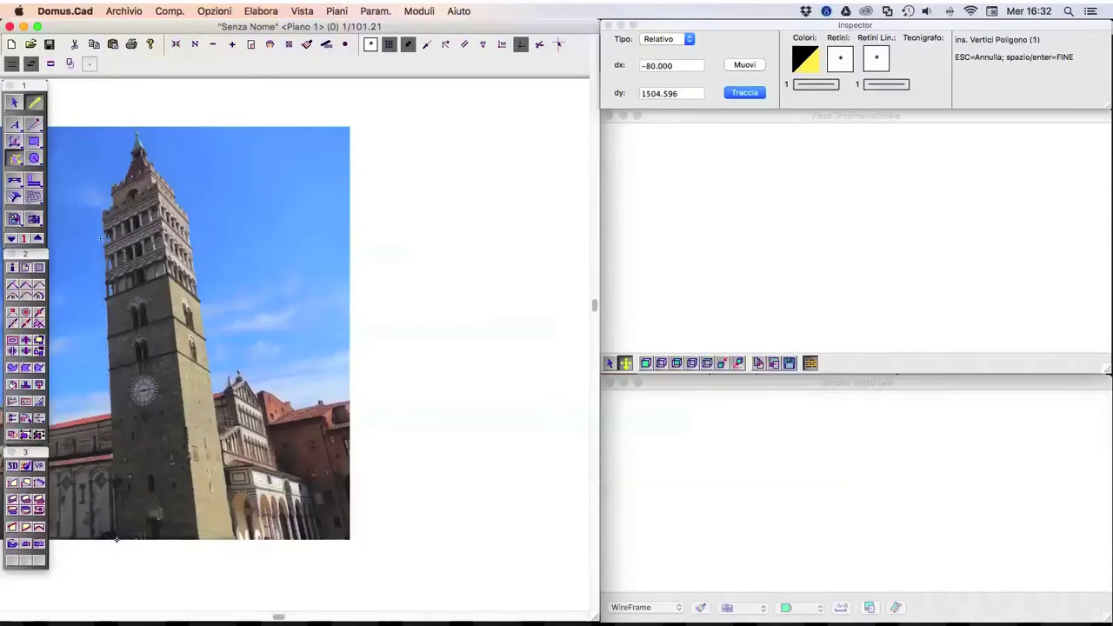
left_click(106, 209)
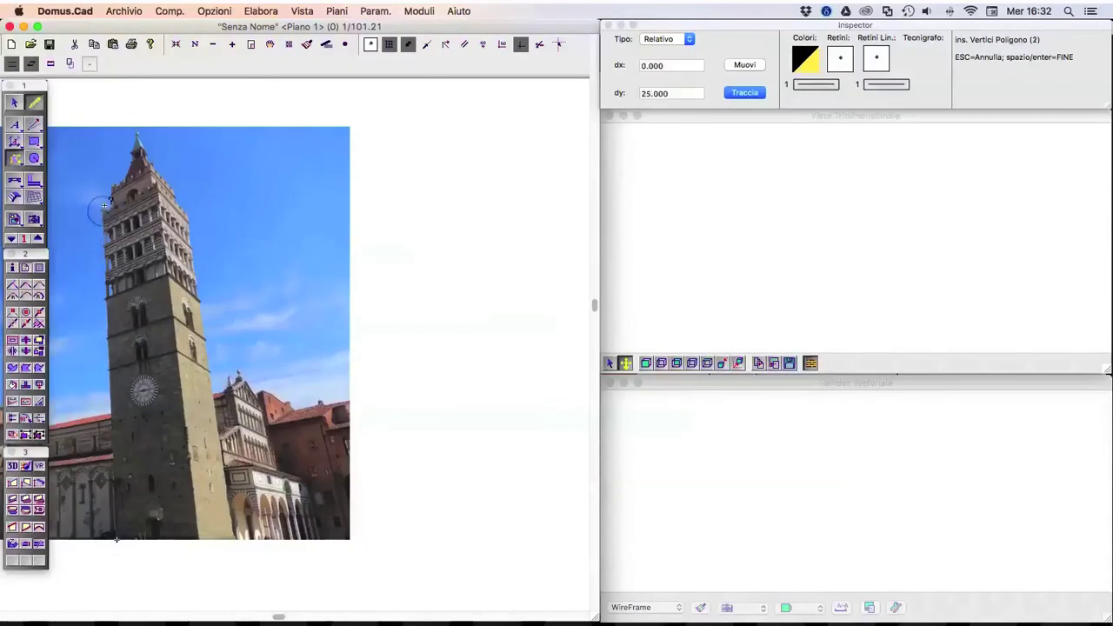
type("60.000")
left_click(113, 202)
left_click(109, 195)
left_click(111, 188)
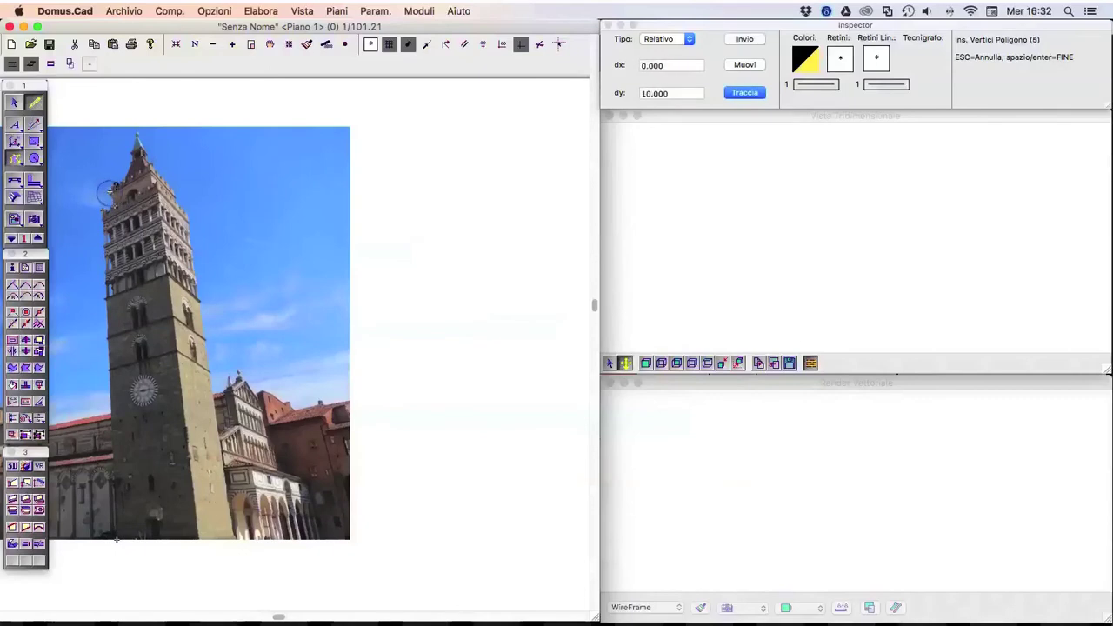
left_click(123, 180)
left_click(116, 171)
Step: Continue from the spire tip down the tower's right side and close the polygon
left_click(140, 131)
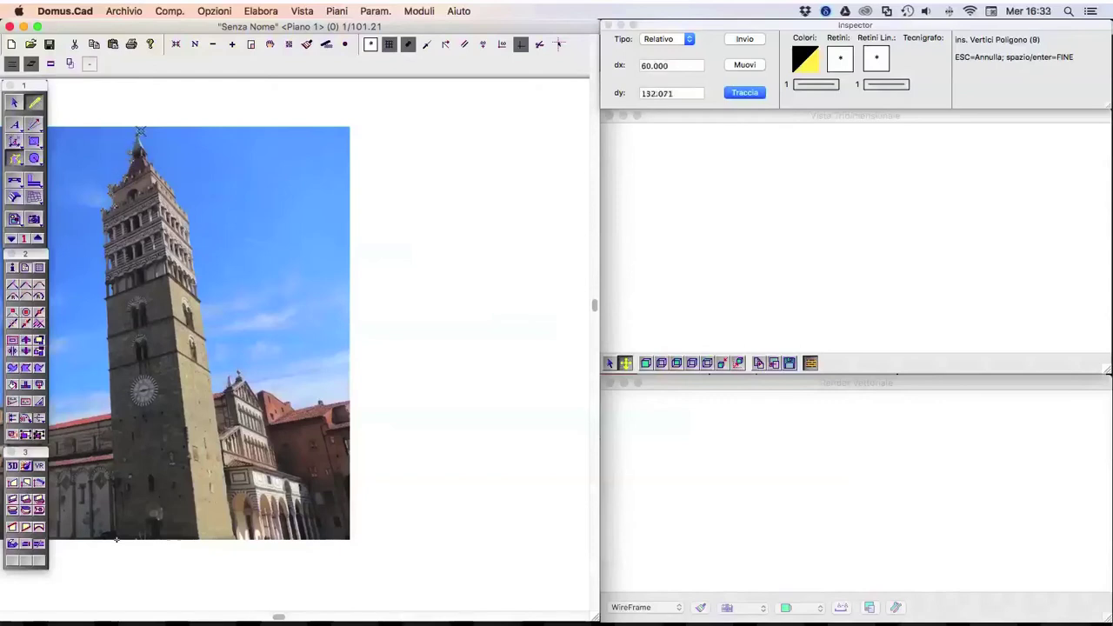
left_click(139, 131)
left_click(149, 152)
left_click(150, 158)
left_click(155, 167)
left_click(177, 191)
left_click(189, 216)
left_click(232, 542)
left_click(236, 540)
left_click(119, 539)
key("Return")
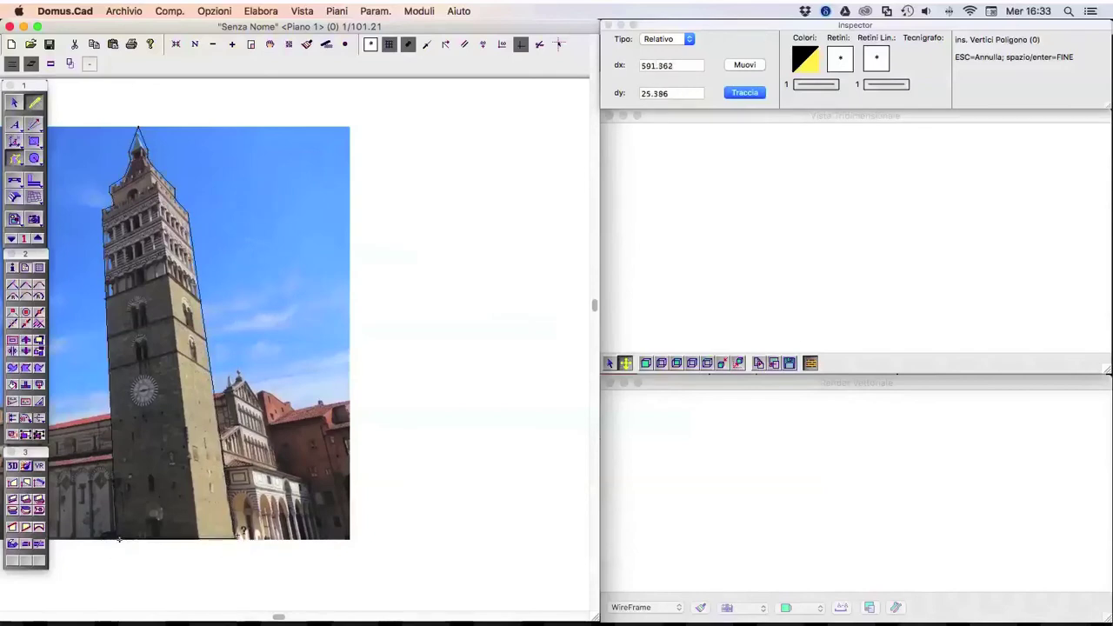
Step: Drag the outline's top vertex down-right for a 96.06 m² area, then zoom out to the whole photo
left_click(14, 104)
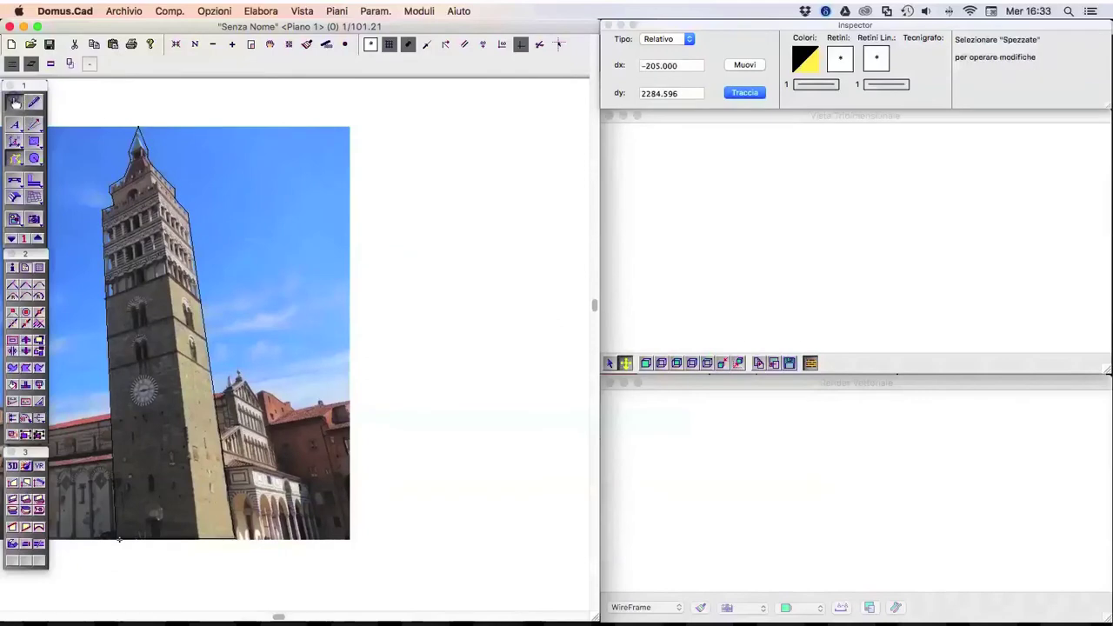
left_click(139, 131)
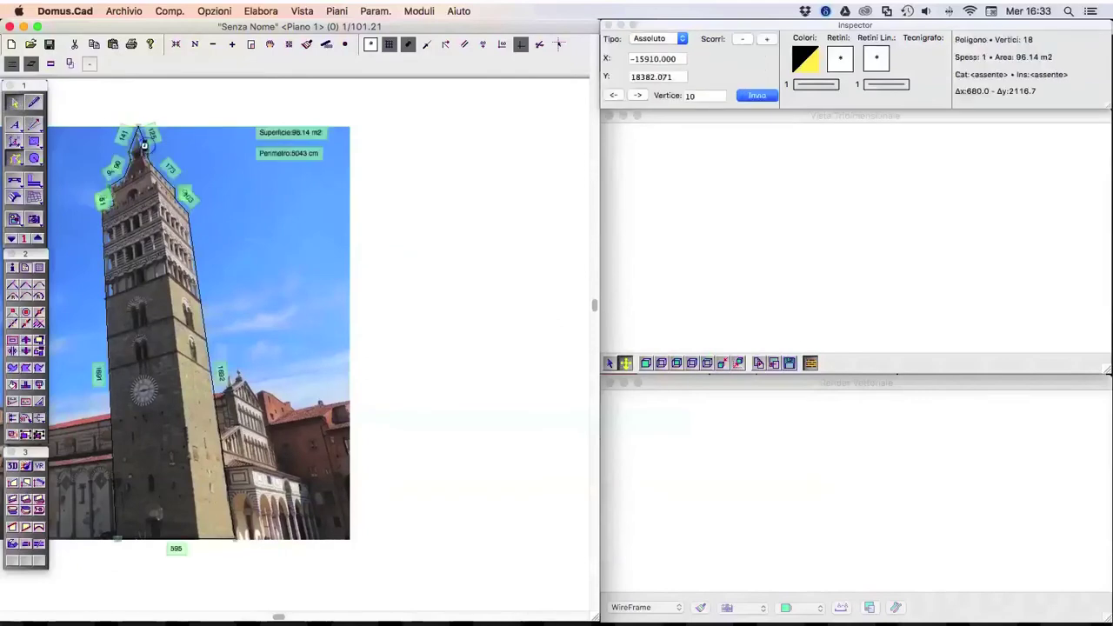
left_click_drag(137, 130, 146, 150)
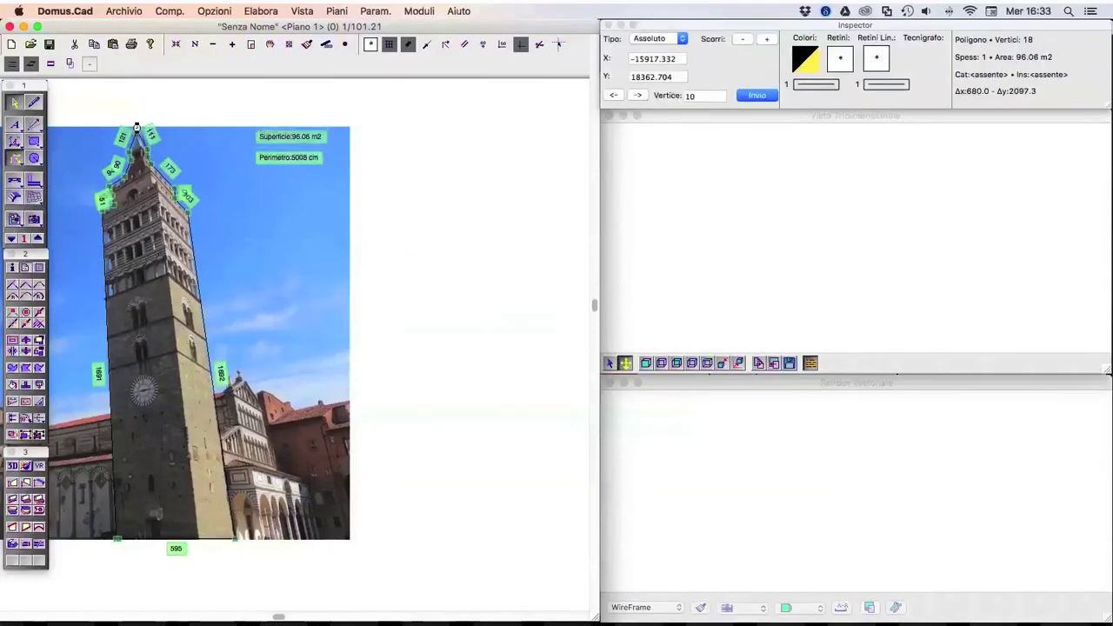
left_click(147, 149)
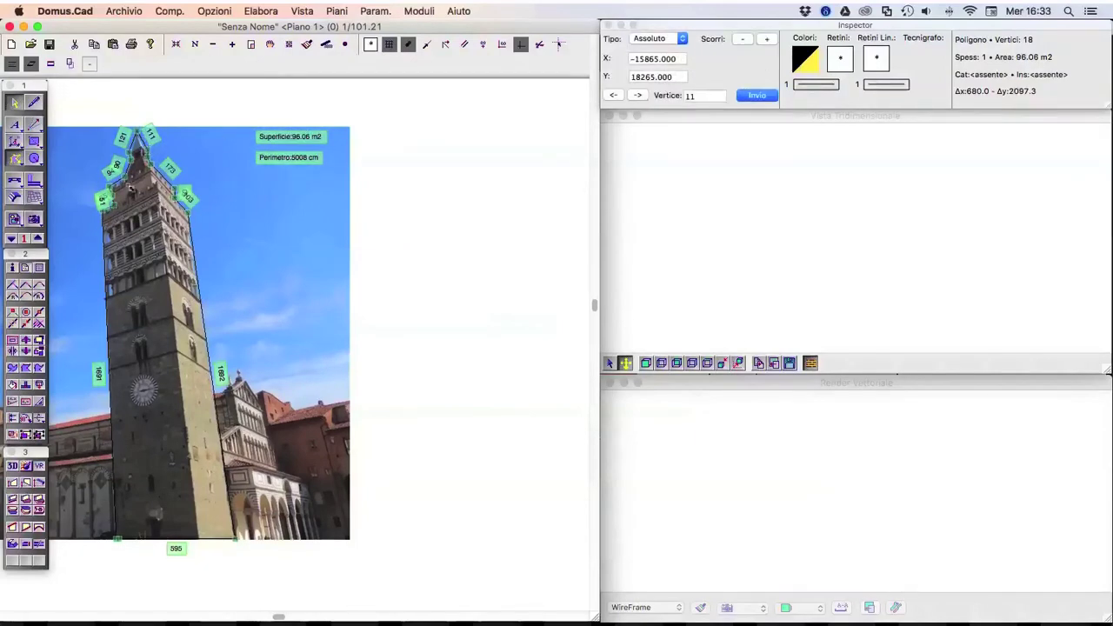
left_click(213, 46)
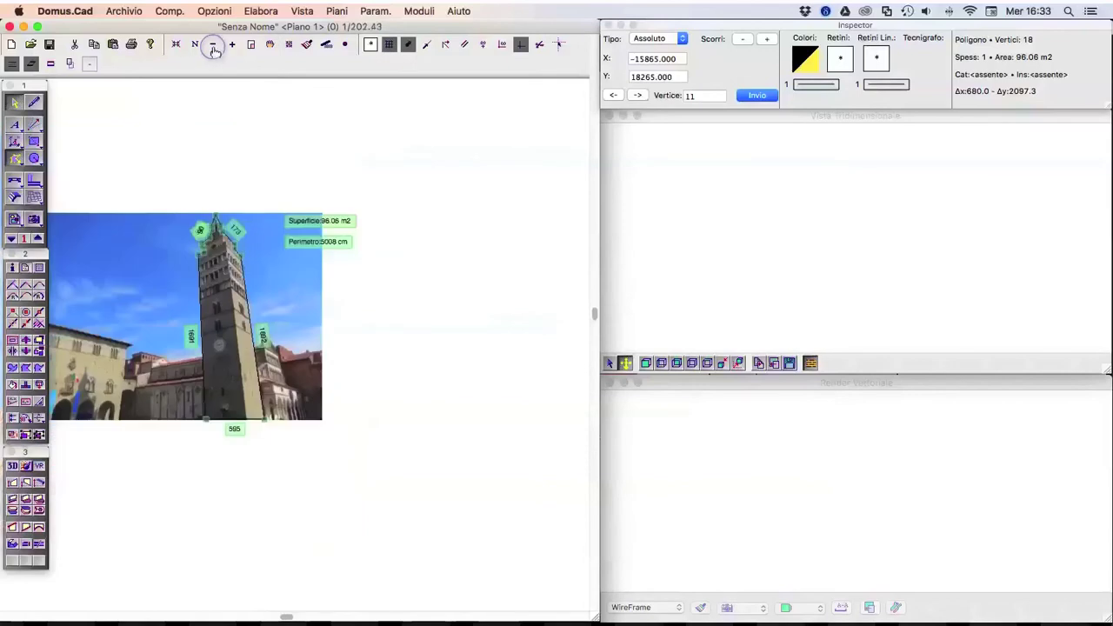
left_click(166, 176)
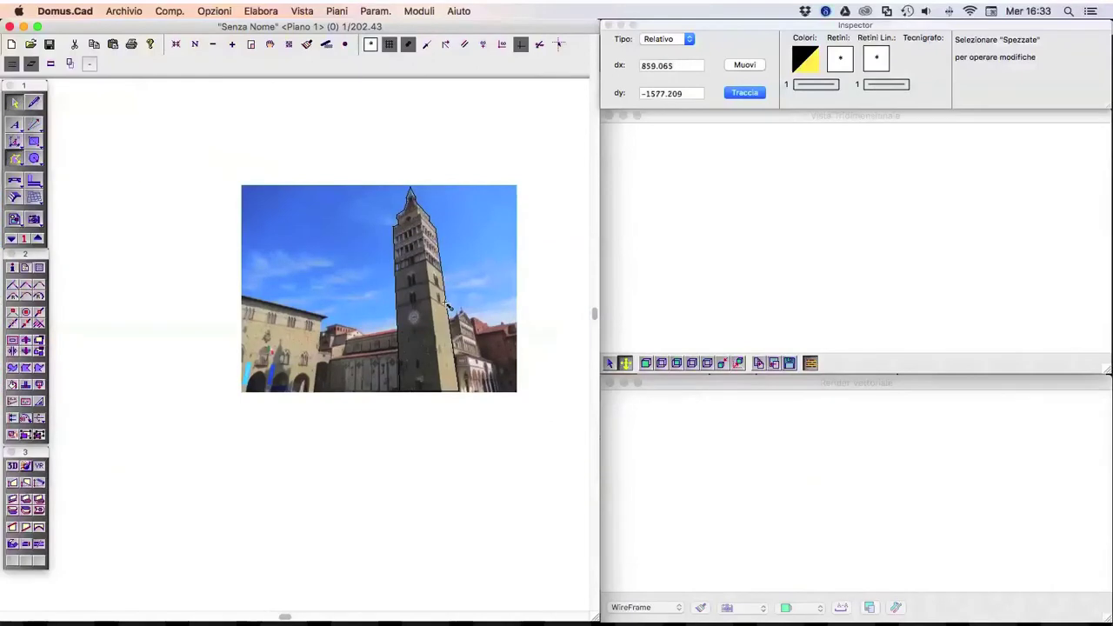
left_click(449, 305)
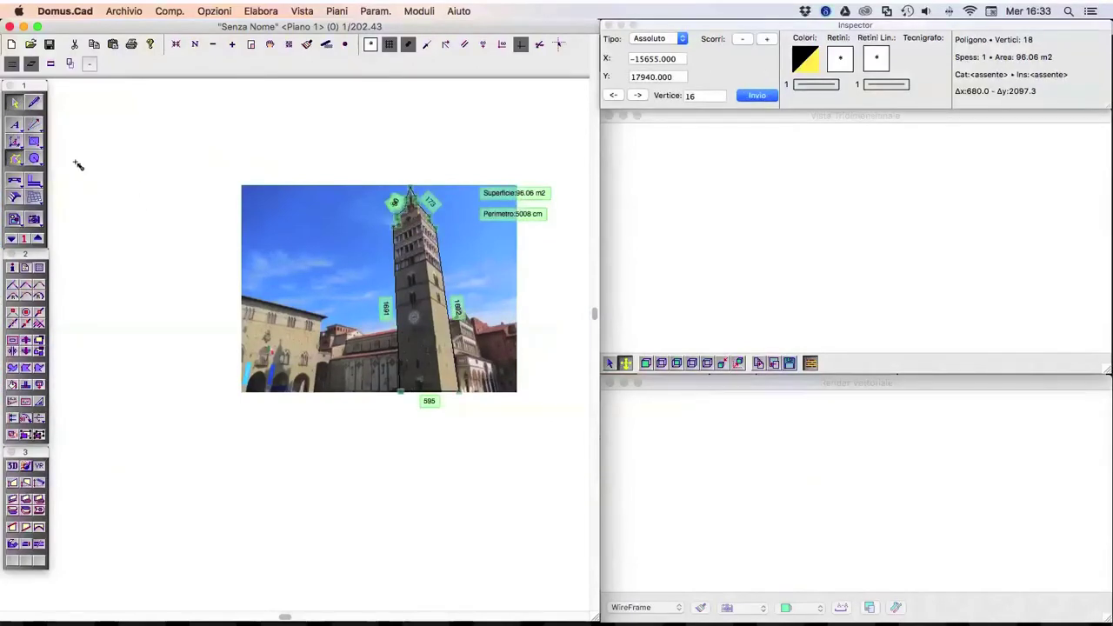
left_click(16, 220)
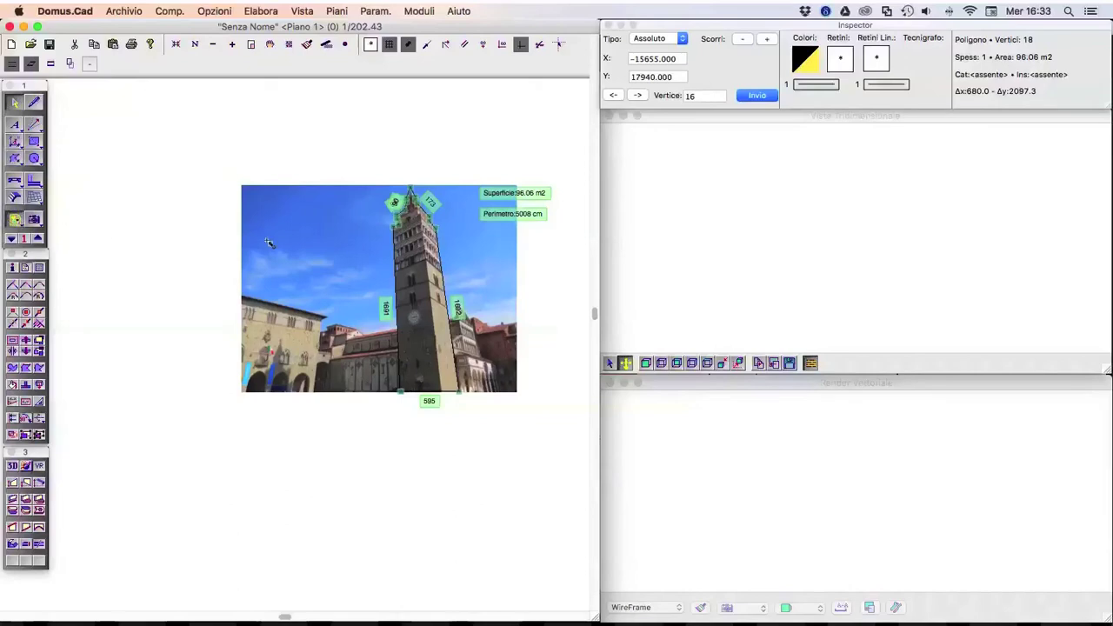
Step: Run Moduli > PictRot on the photo and set Numero di colori to Migliaia, keeping Interno spezzata o curva
left_click(414, 11)
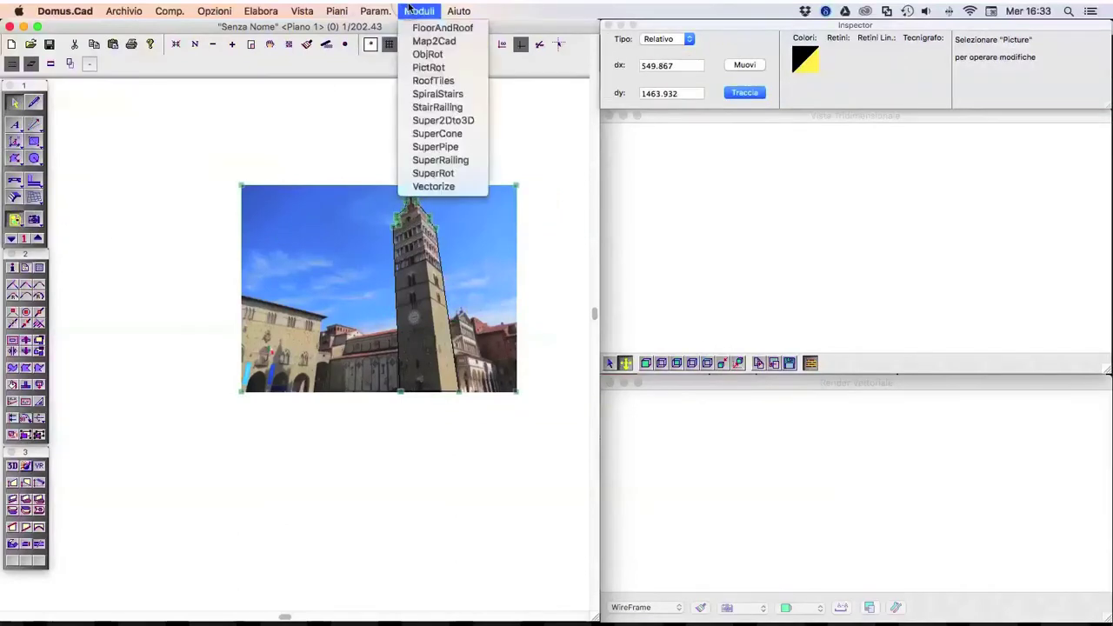
left_click(428, 67)
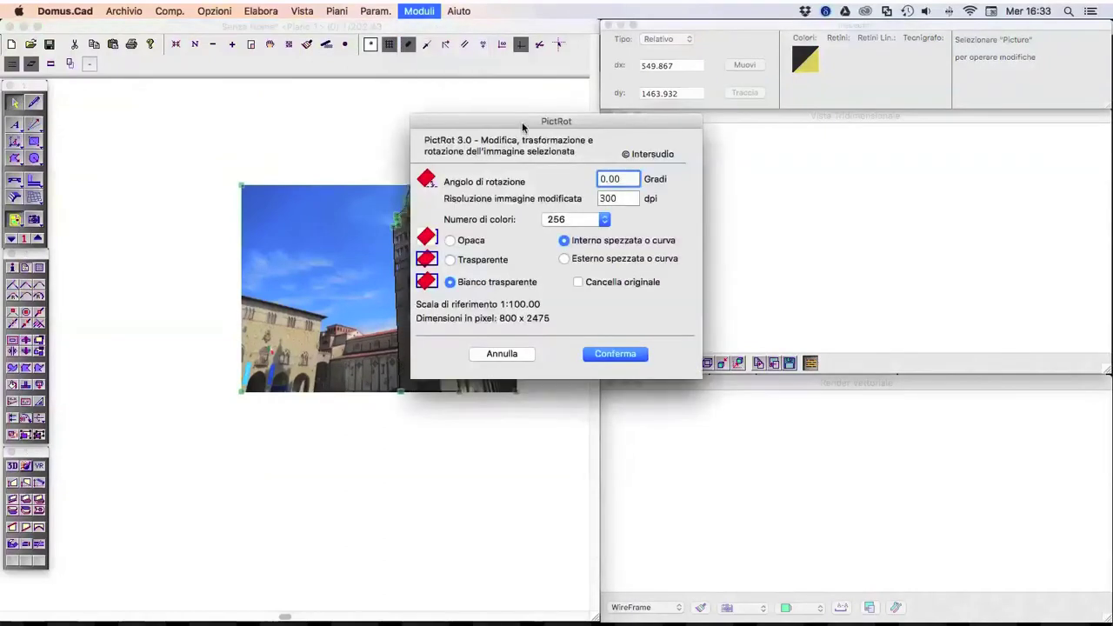
left_click_drag(524, 121, 614, 184)
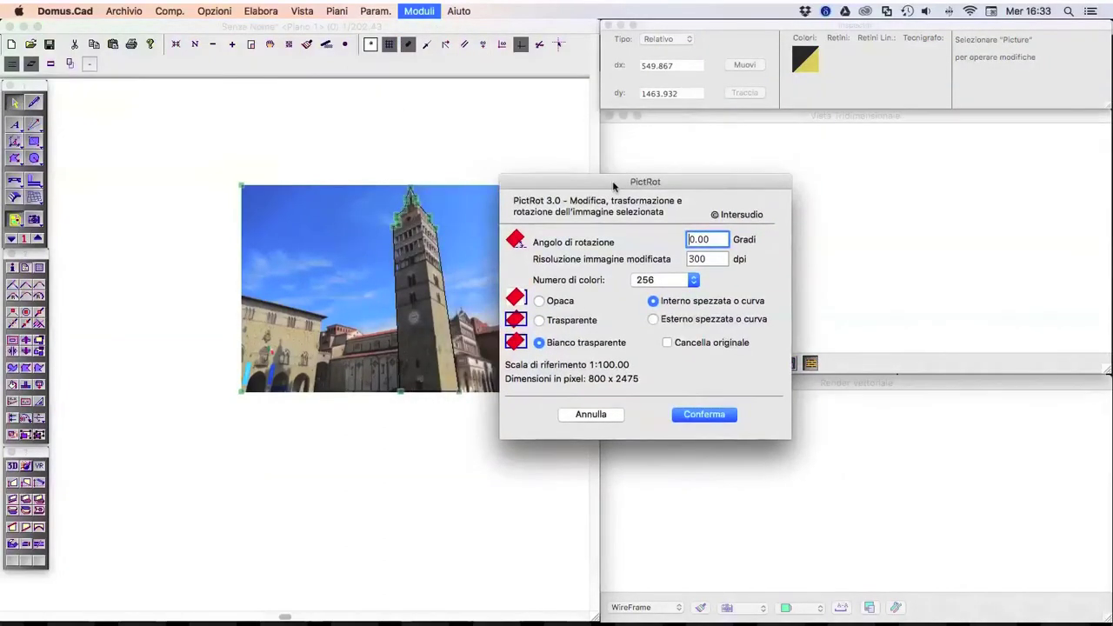
left_click(684, 282)
left_click(679, 292)
left_click(653, 319)
left_click(653, 301)
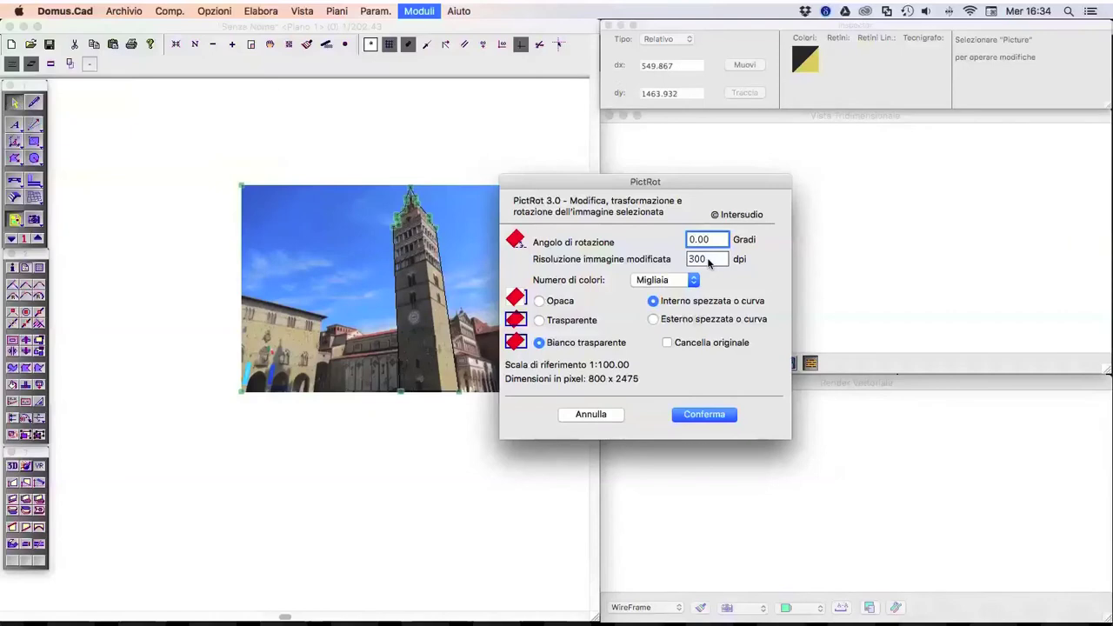
Step: Switch PictRot to Esterno spezzata o curva, giving a 3329 × 2500 pixel output
left_click_drag(709, 263, 693, 262)
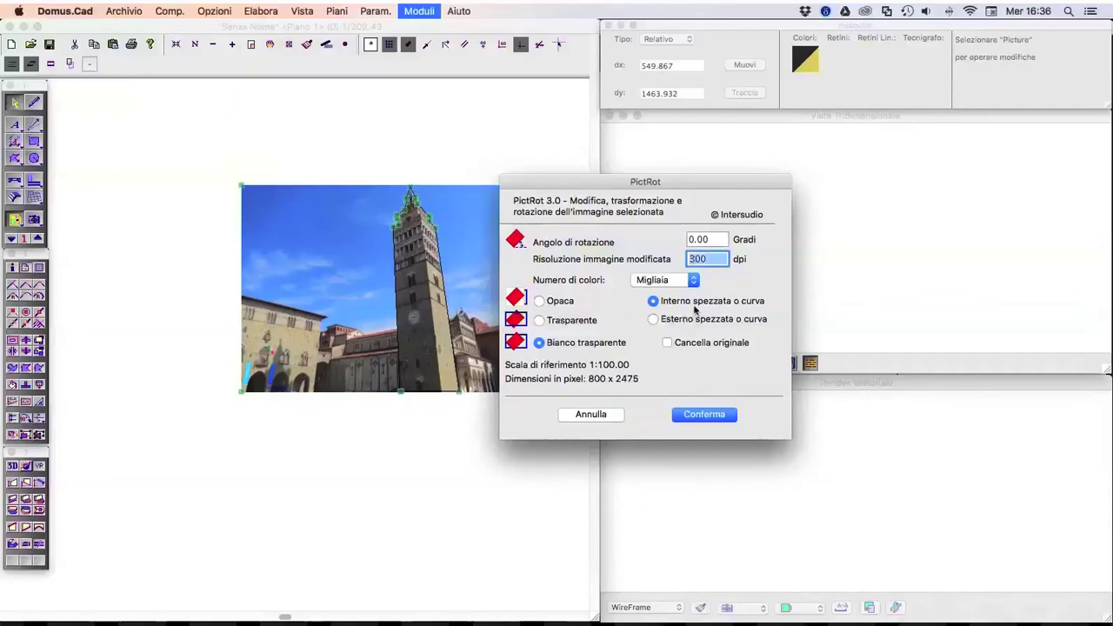
left_click(652, 320)
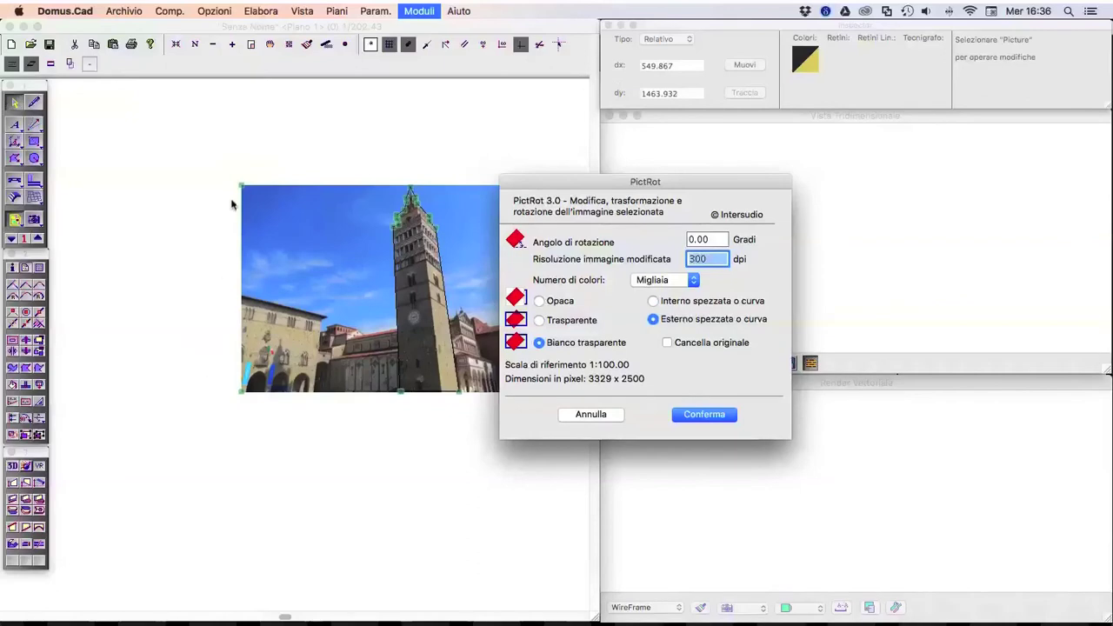
Step: Try a 1000 dpi resolution in PictRot while toggling between inside and outside areas
mouse_move(554, 190)
left_mouse_down()
mouse_move(713, 203)
mouse_move(704, 191)
left_mouse_up()
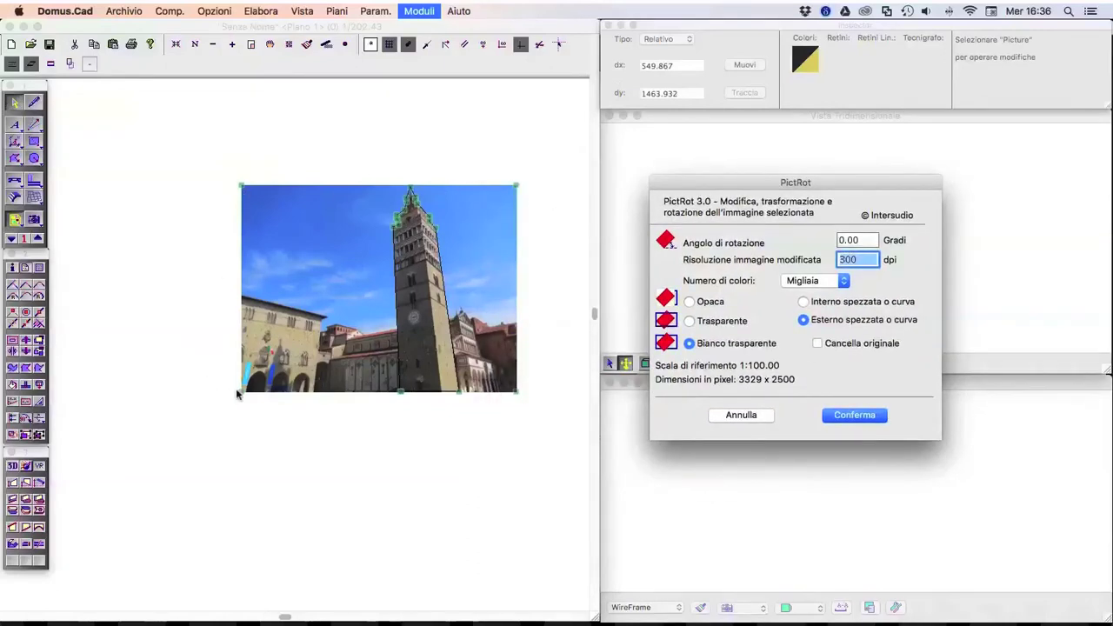
left_click(804, 302)
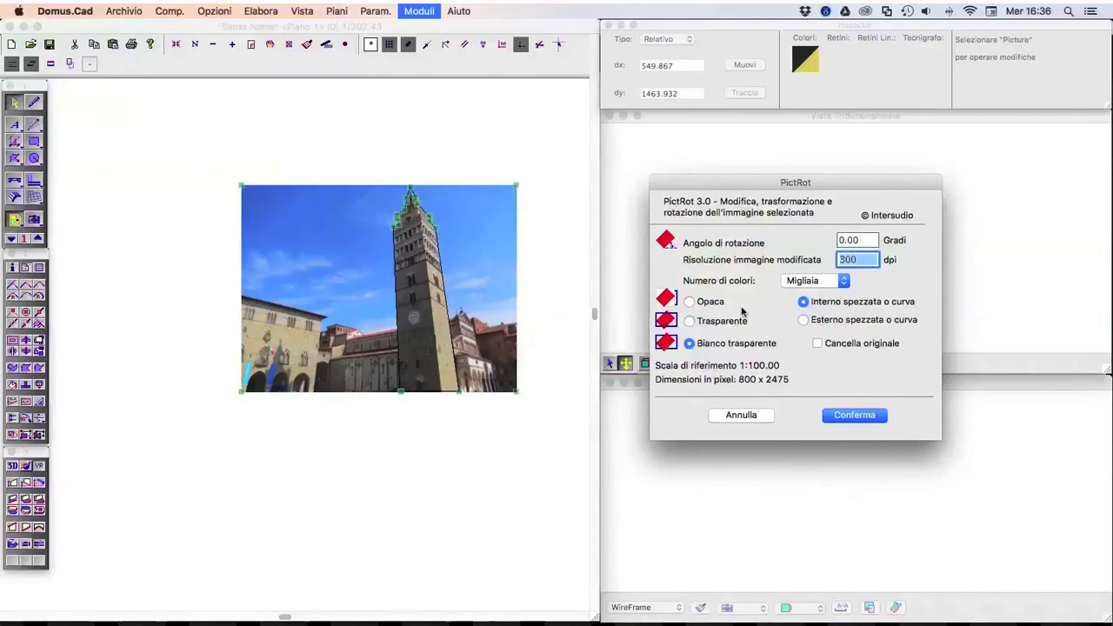
left_click(840, 322)
left_click(806, 301)
type("1000")
left_click(802, 320)
left_click(804, 302)
left_click(804, 320)
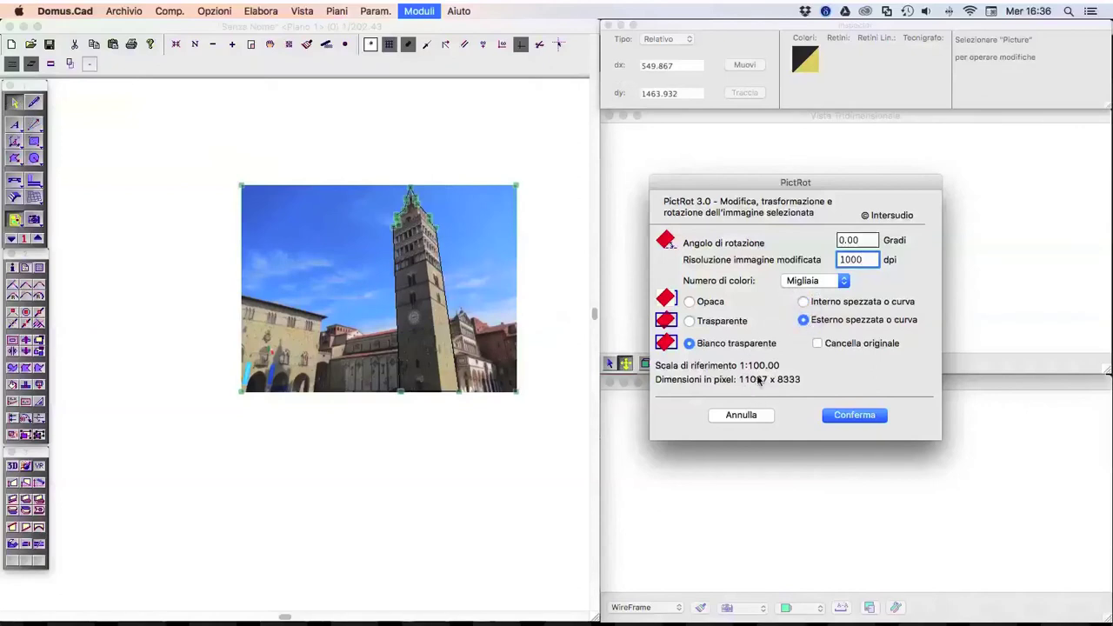
Step: Set Milioni colours and 300 dpi, and keep only the area inside the outline
left_click(816, 281)
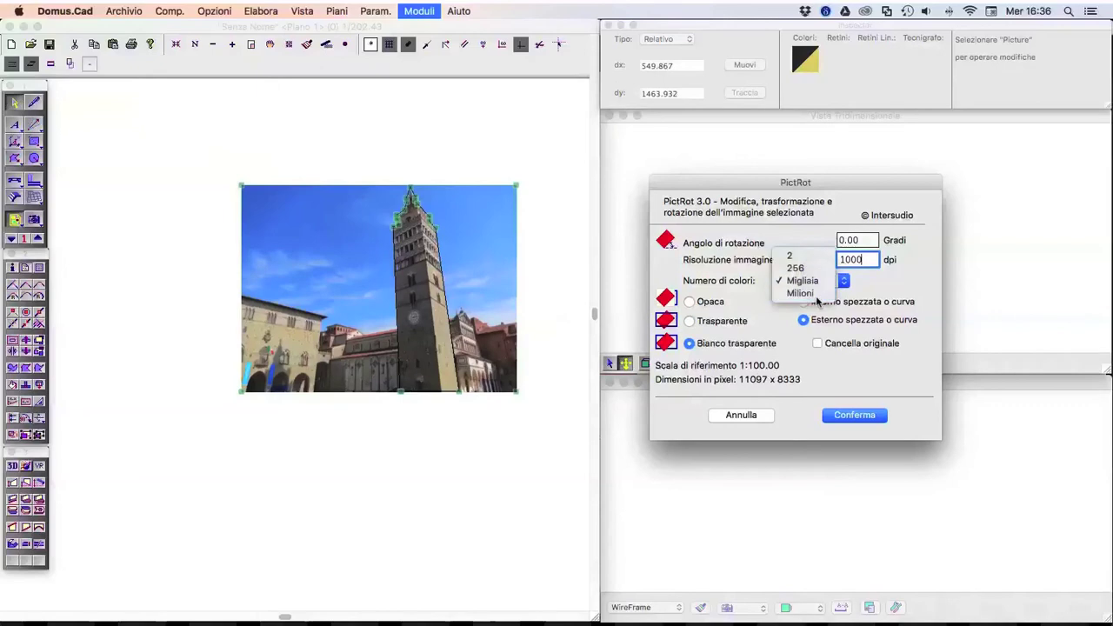
left_click(807, 296)
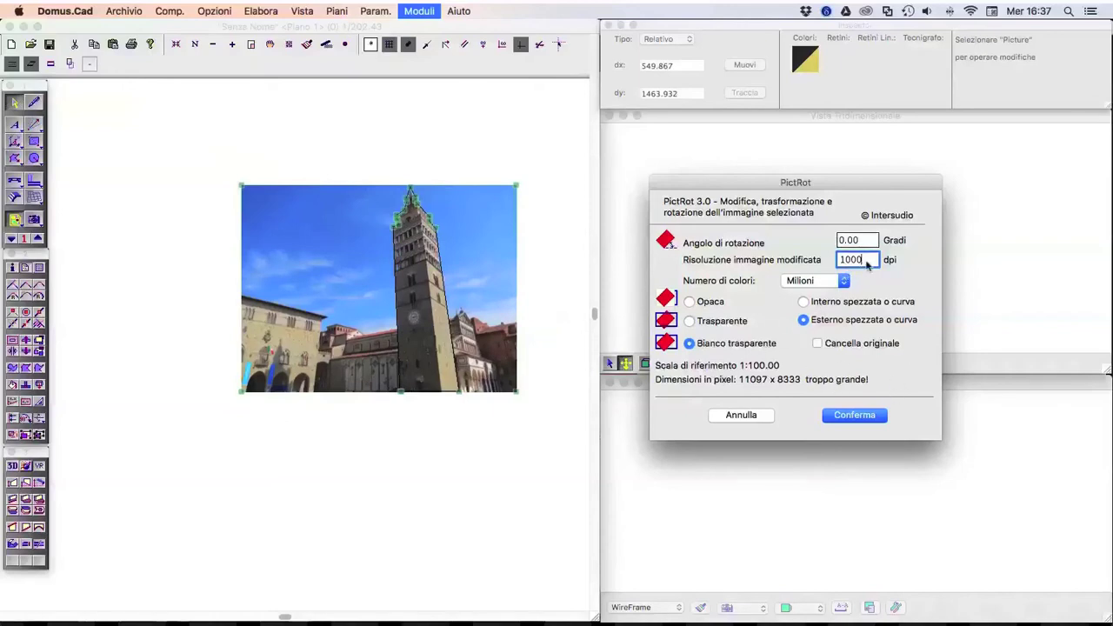
left_click_drag(867, 265, 836, 263)
type("300")
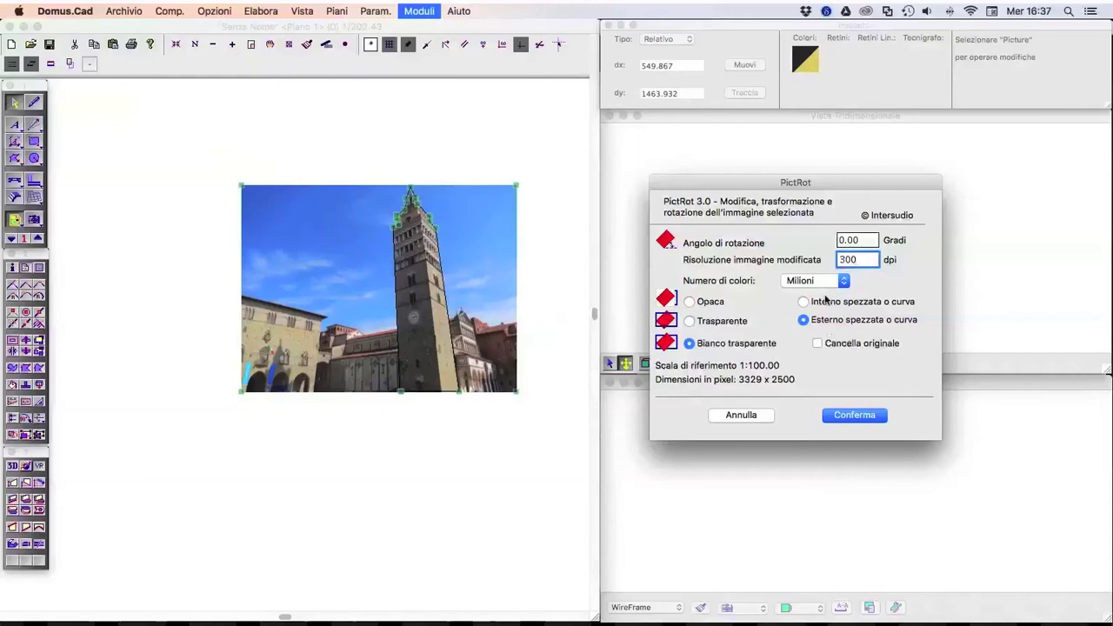
left_click(827, 304)
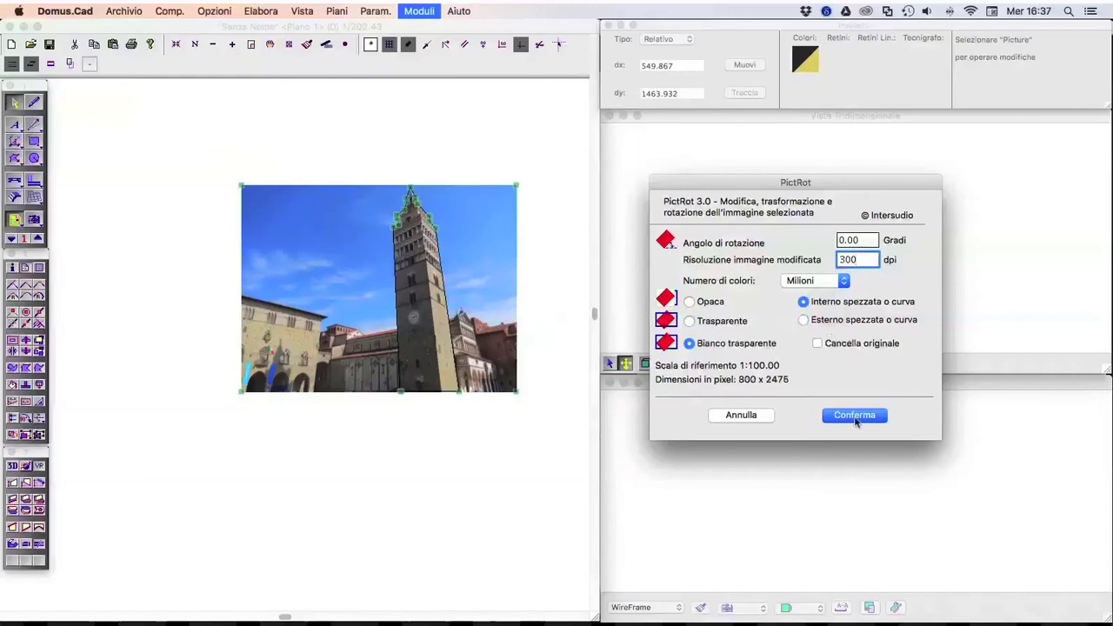
Step: Apply PictRot and line the tower cut-out up over the photographed tower to compare
left_click(855, 416)
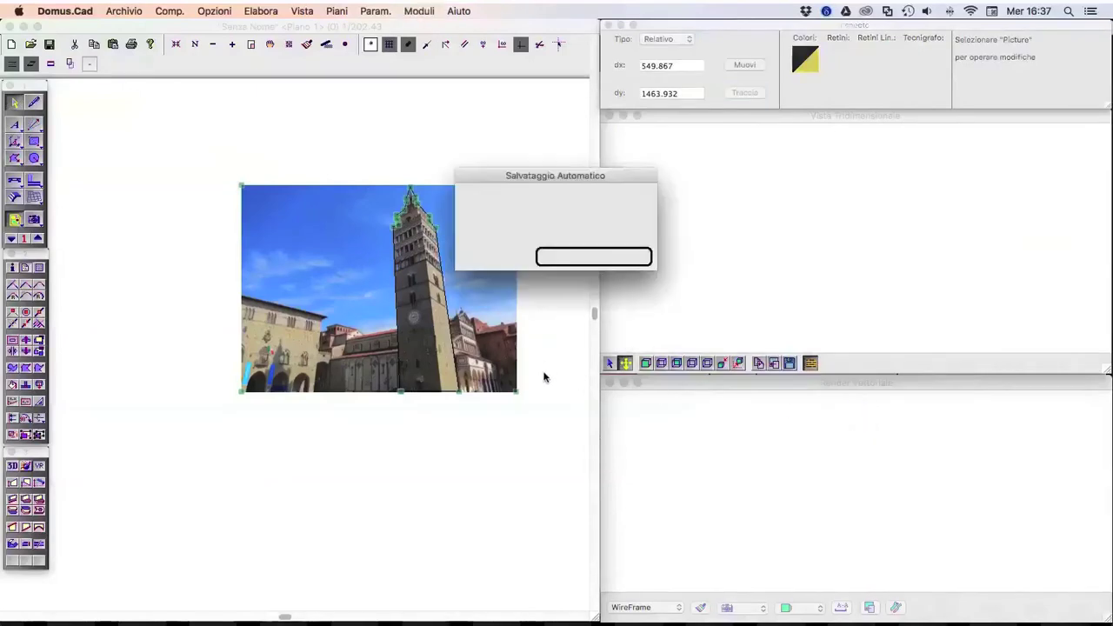
left_click(501, 257)
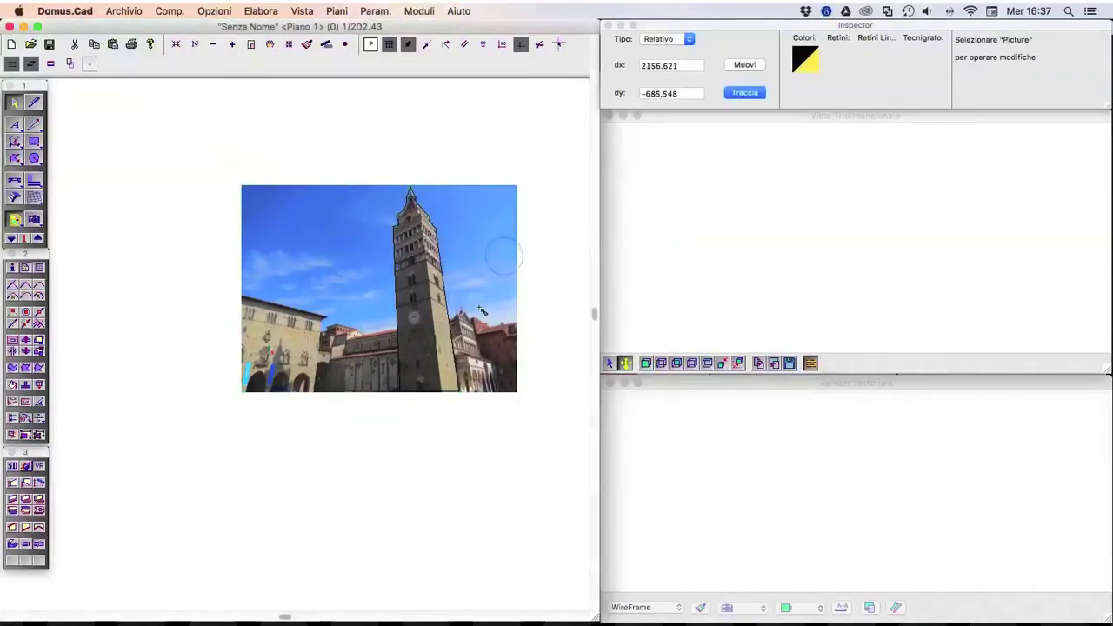
left_click(422, 297)
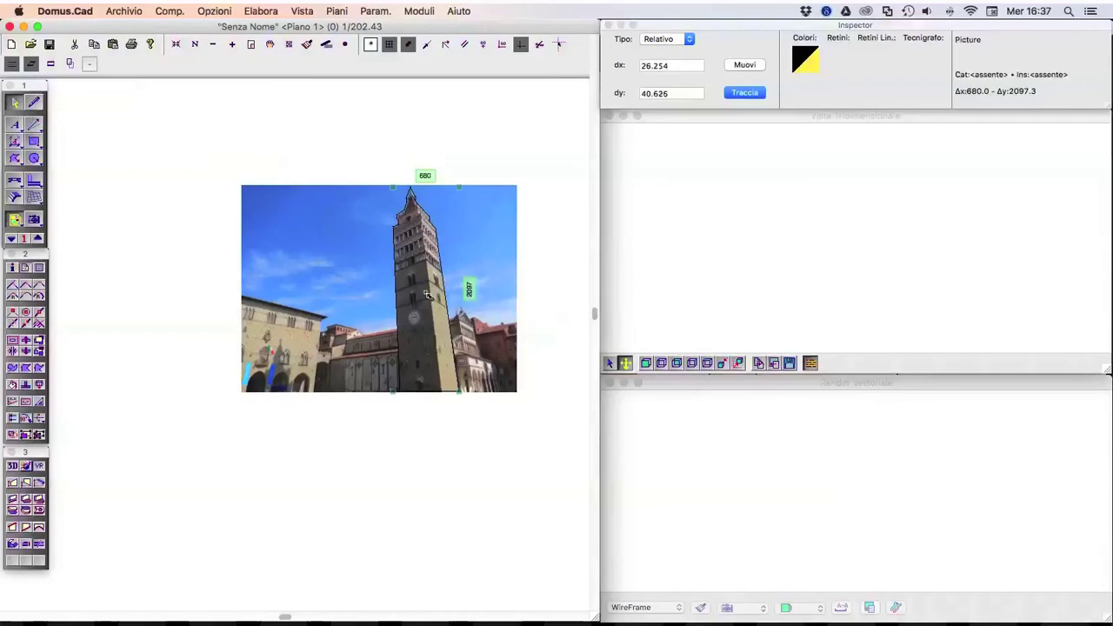
mouse_move(422, 298)
left_mouse_down()
mouse_move(195, 356)
mouse_move(121, 355)
left_mouse_up()
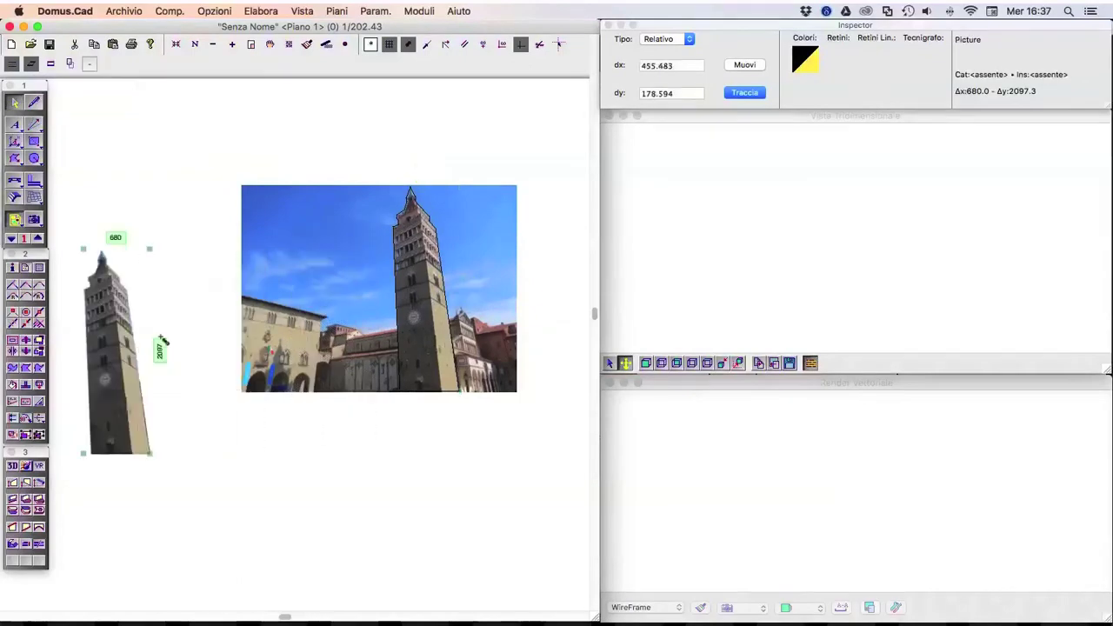
left_click(230, 331)
mouse_move(123, 381)
left_mouse_down()
mouse_move(222, 403)
mouse_move(247, 396)
mouse_move(317, 328)
left_mouse_up()
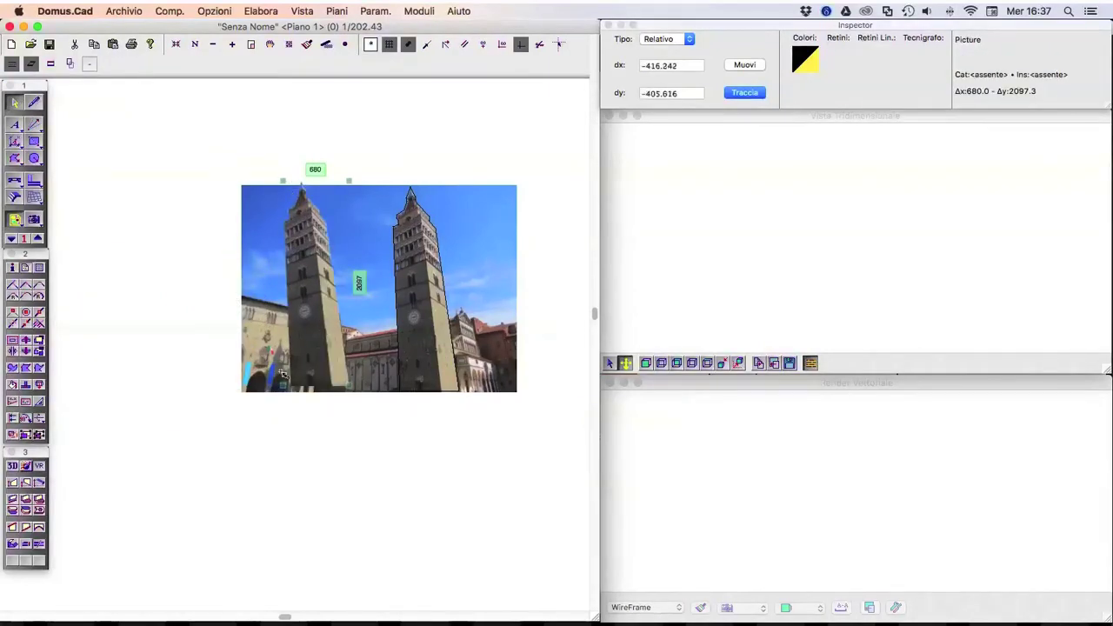
mouse_move(319, 340)
left_mouse_down()
mouse_move(328, 353)
mouse_move(347, 346)
left_mouse_up()
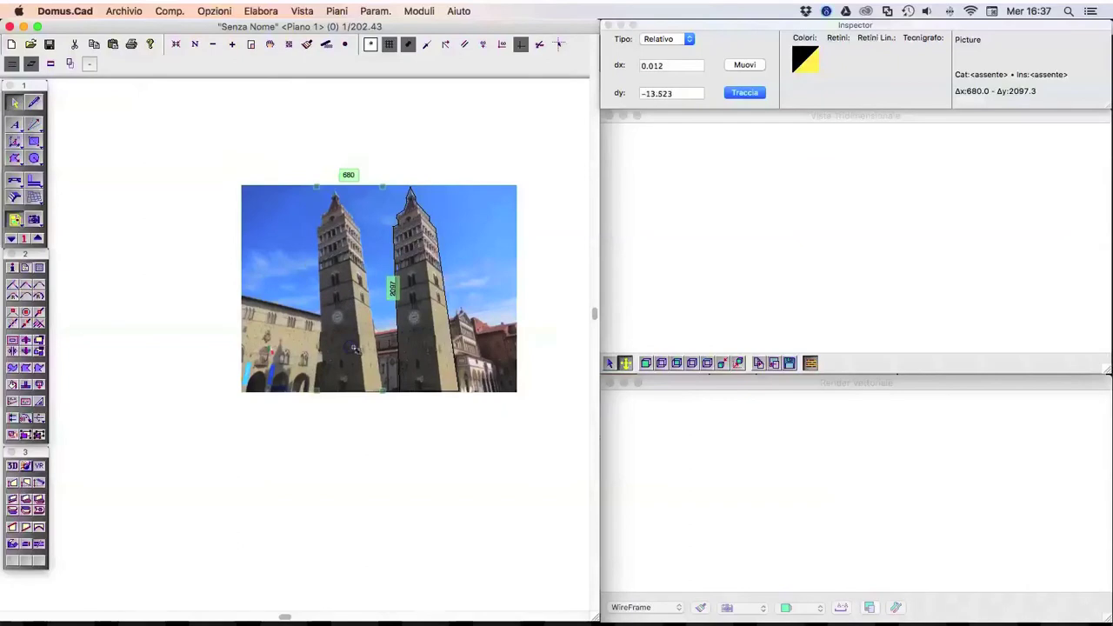
left_click_drag(354, 348, 359, 349)
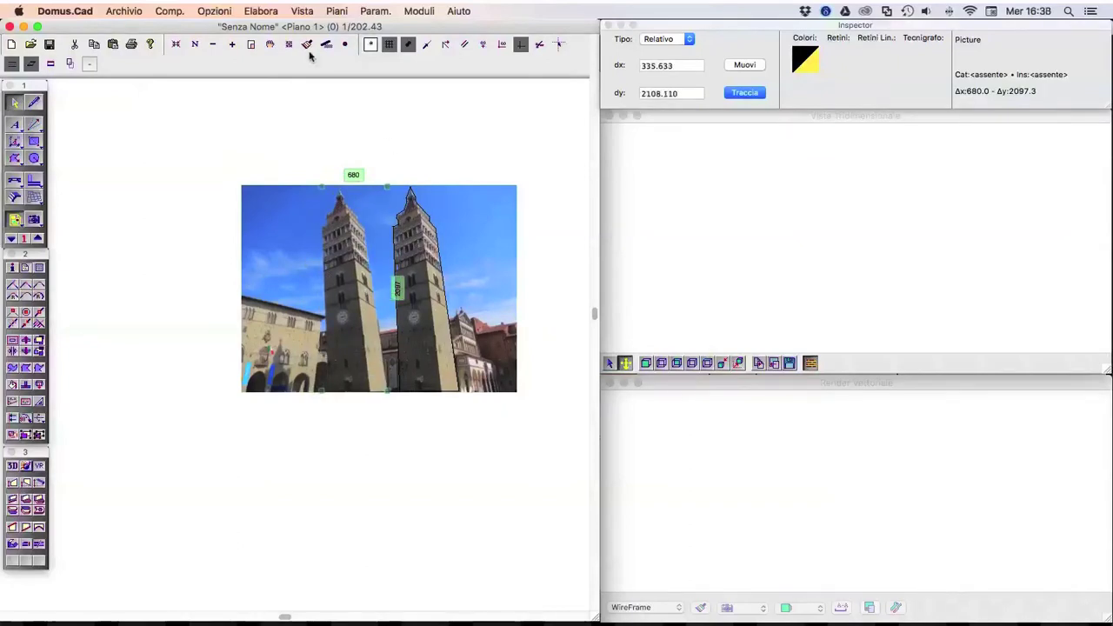
Step: Delete the 680 × 2097 tower cut-out and select the original photo
left_click_drag(285, 176, 506, 395)
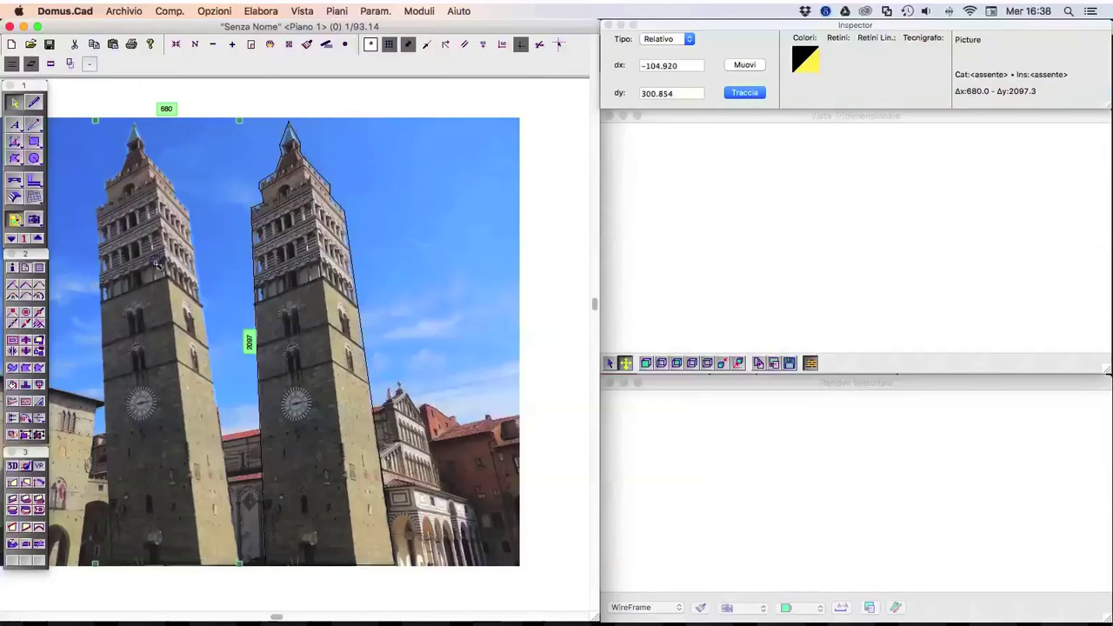
key("Delete")
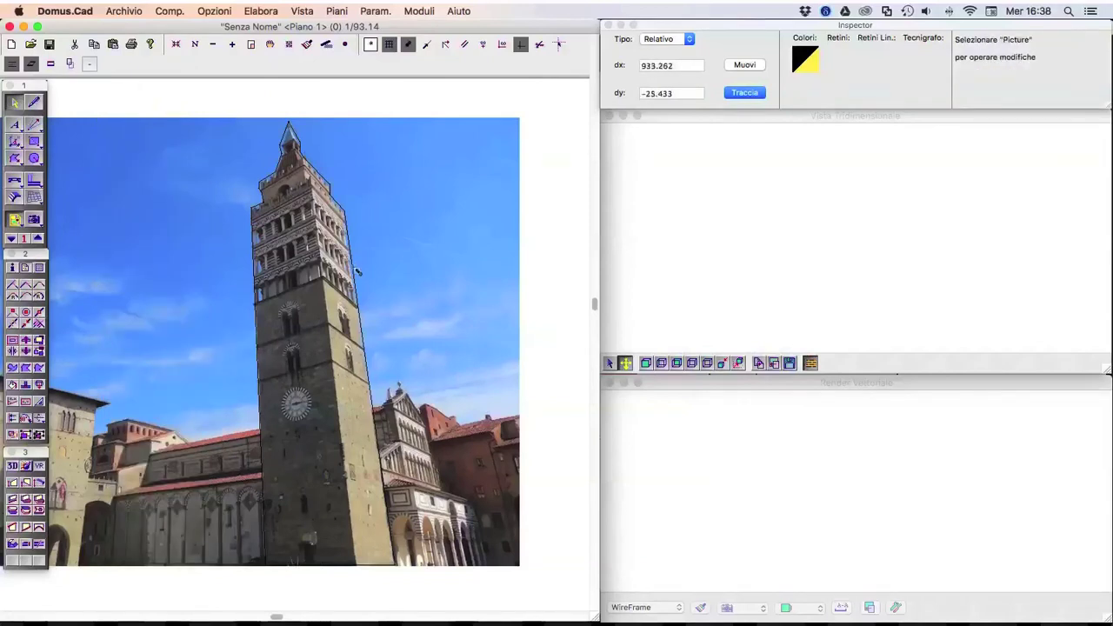
left_click(356, 272)
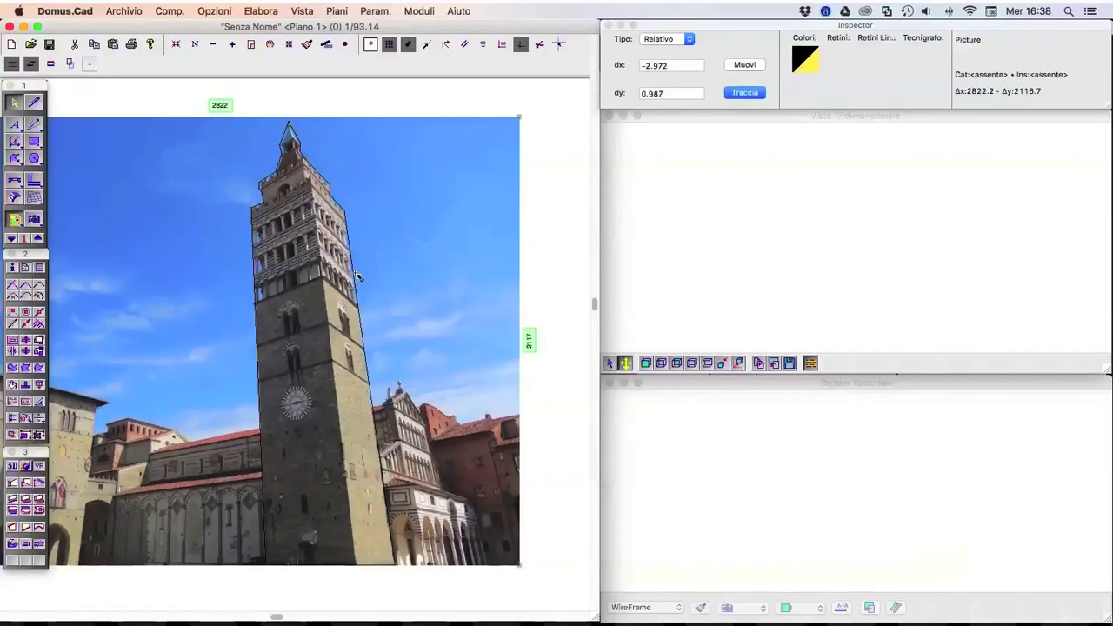
left_click(14, 157)
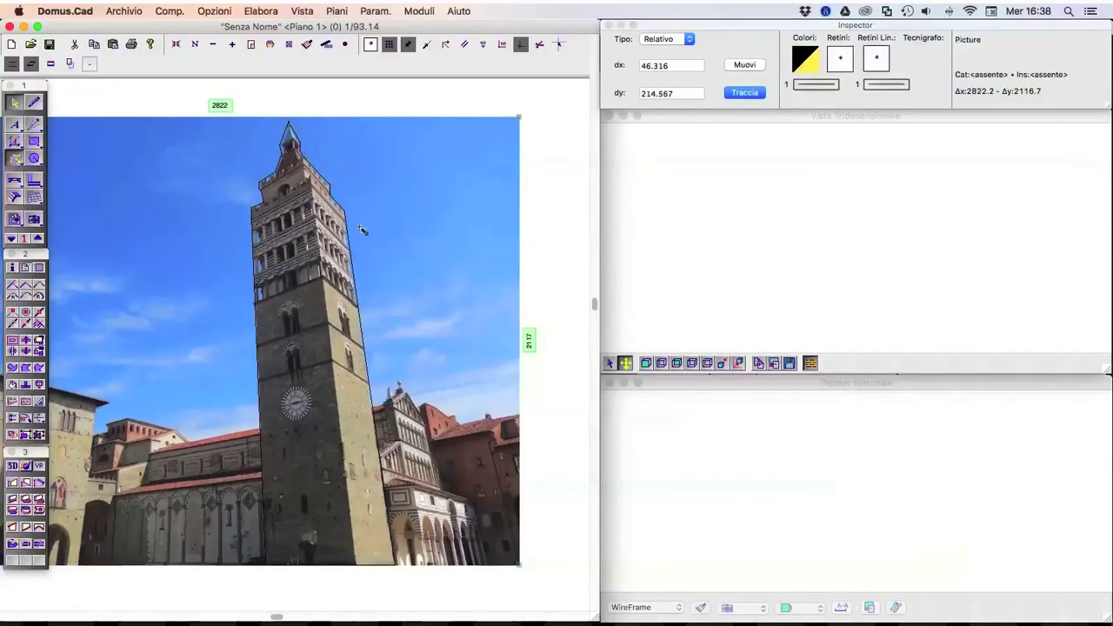
Step: Extract the tower from its outline with PictRot set to Opaca and move the new picture left
left_click(348, 236)
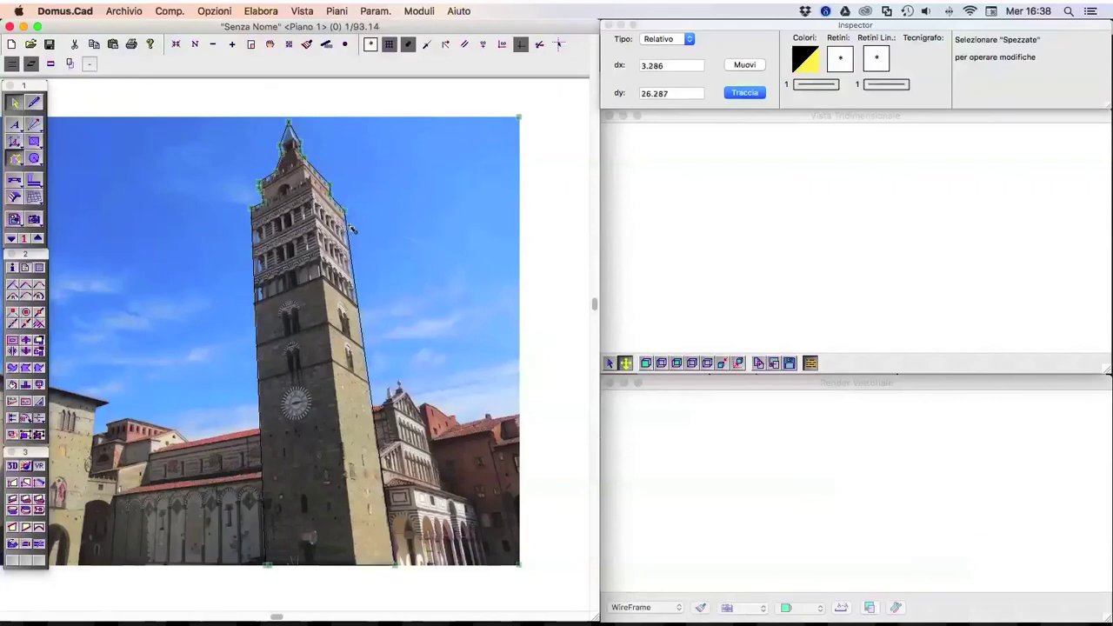
left_click(402, 10)
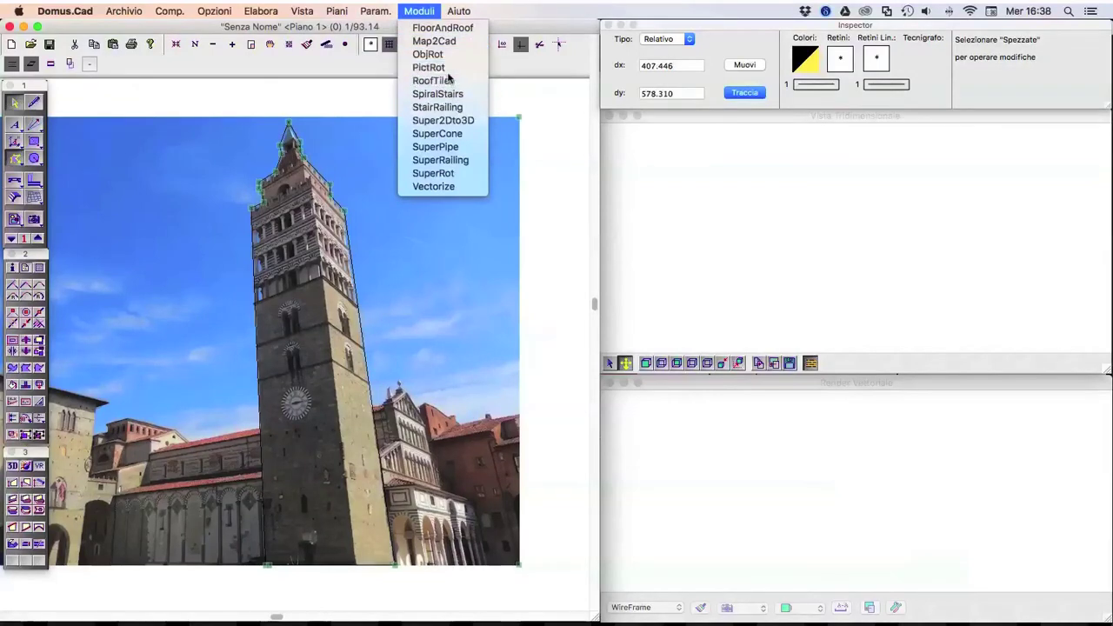
left_click(428, 67)
left_click(467, 244)
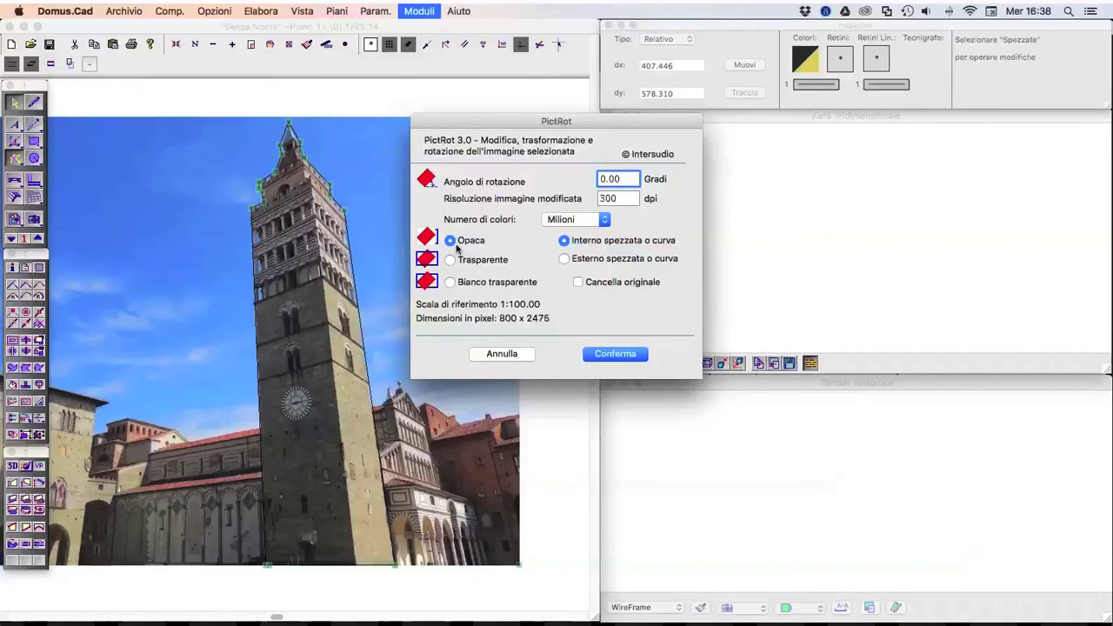
left_click(622, 355)
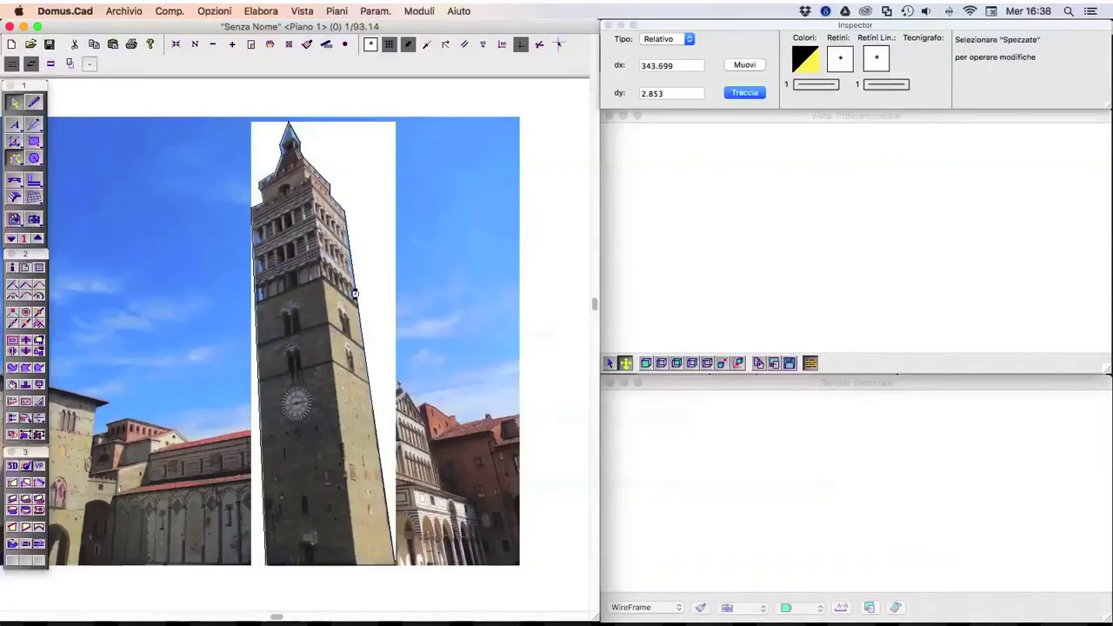
double_click(331, 230)
left_click(557, 261)
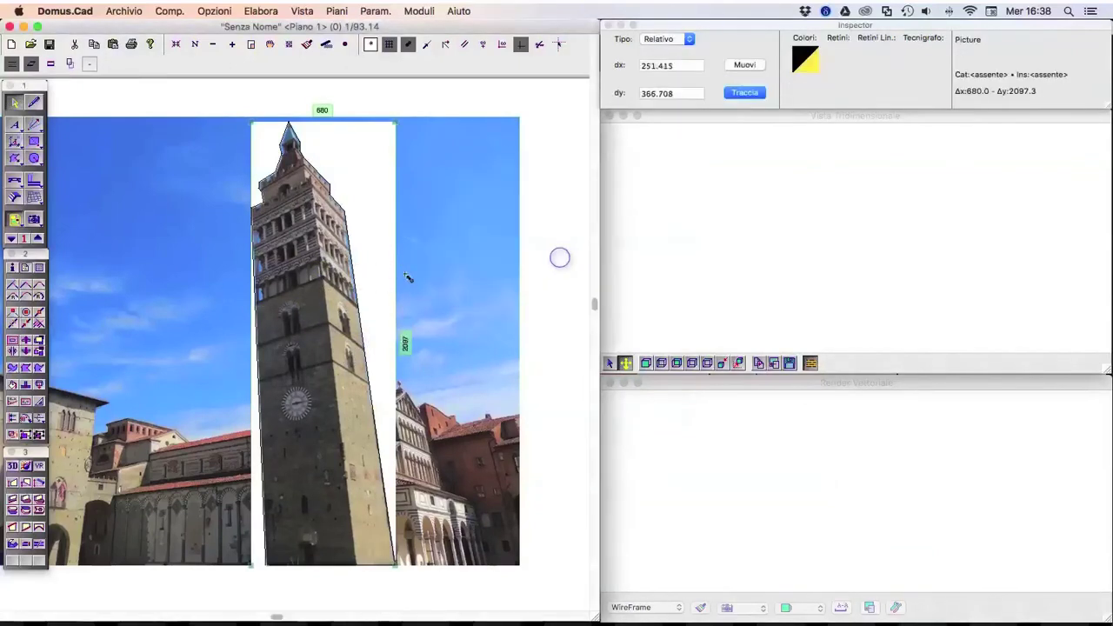
left_click_drag(328, 302, 166, 301)
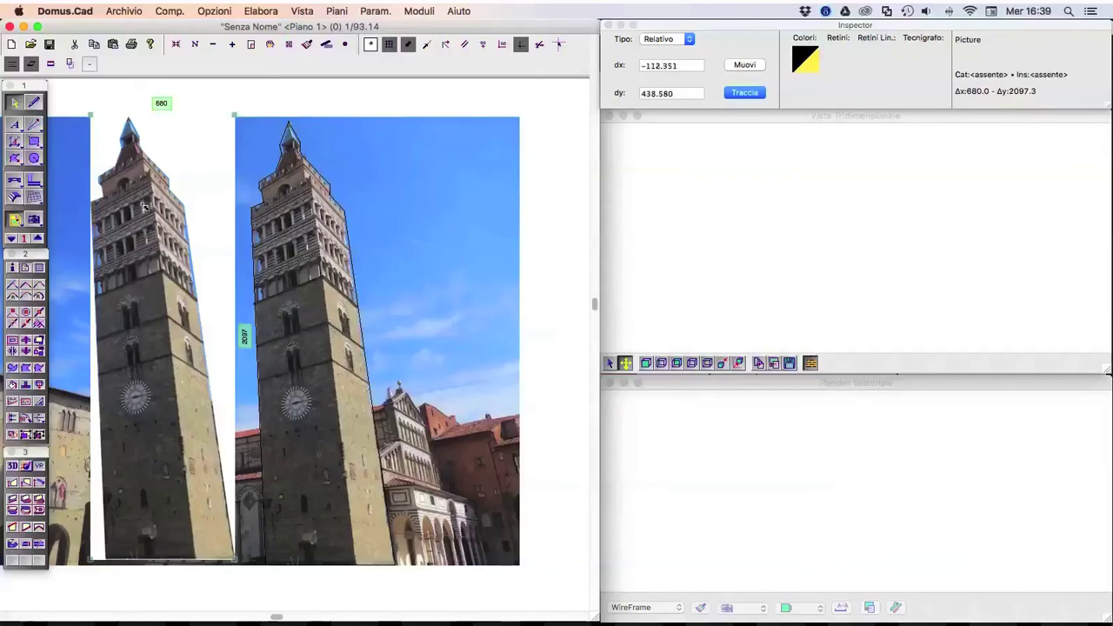
Step: Delete the opaque cut-out and re-extract the tower from its outline with PictRot set to Trasparente
key("BackSpace")
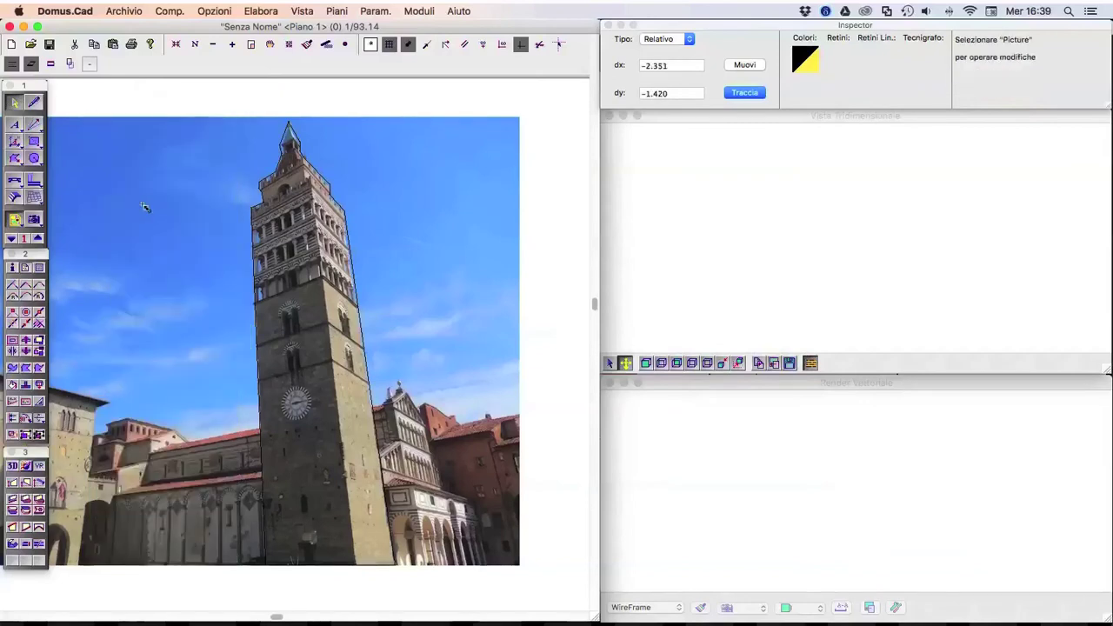
left_click(352, 251)
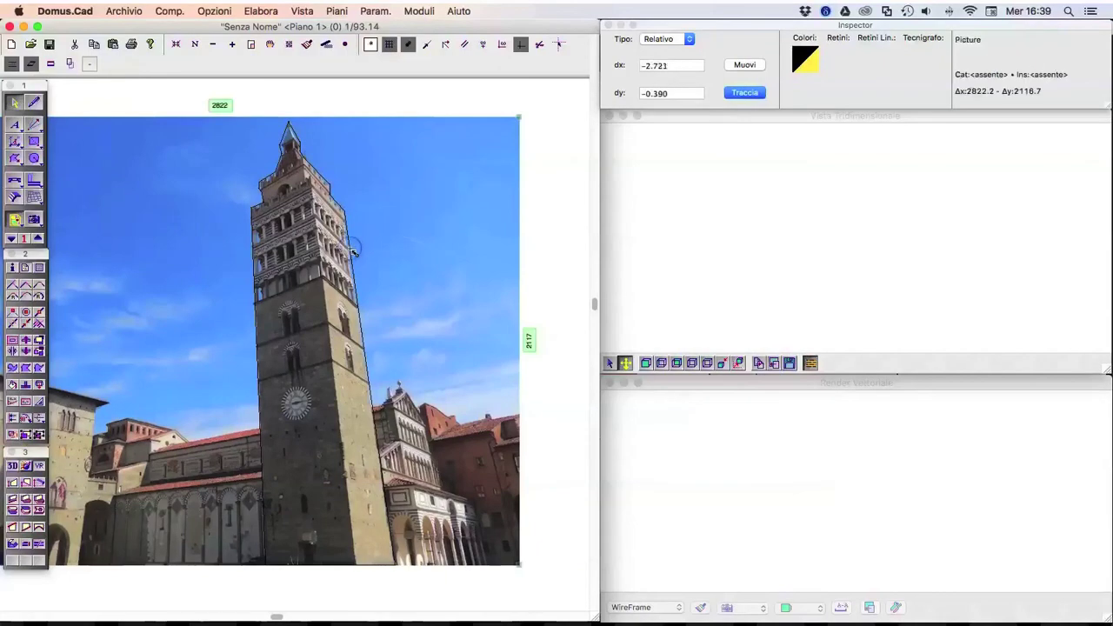
left_click(15, 158)
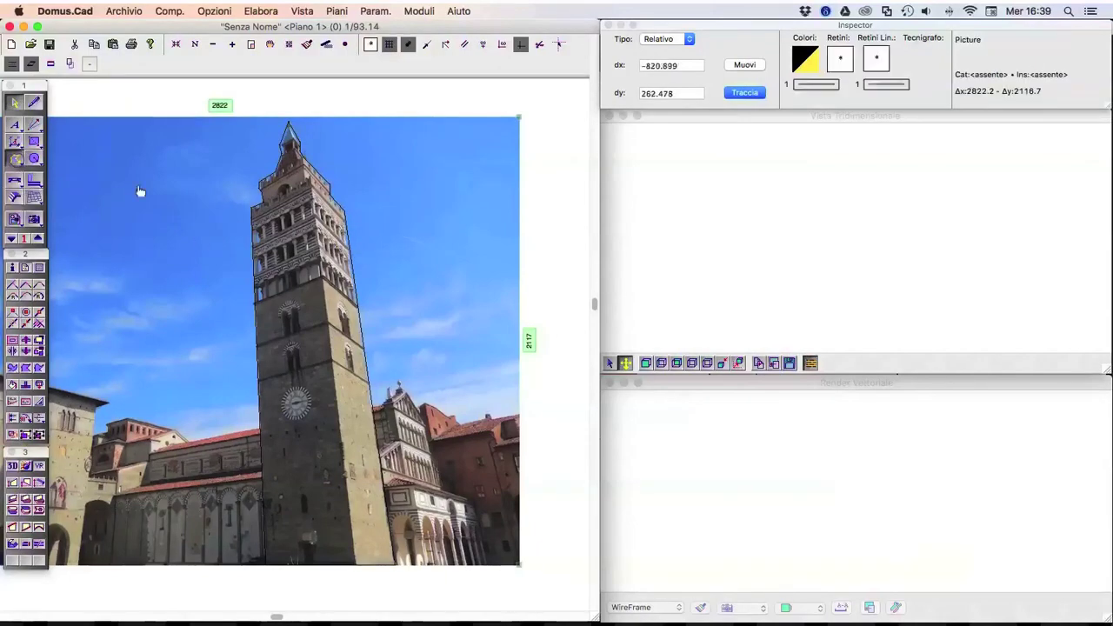
left_click(352, 252)
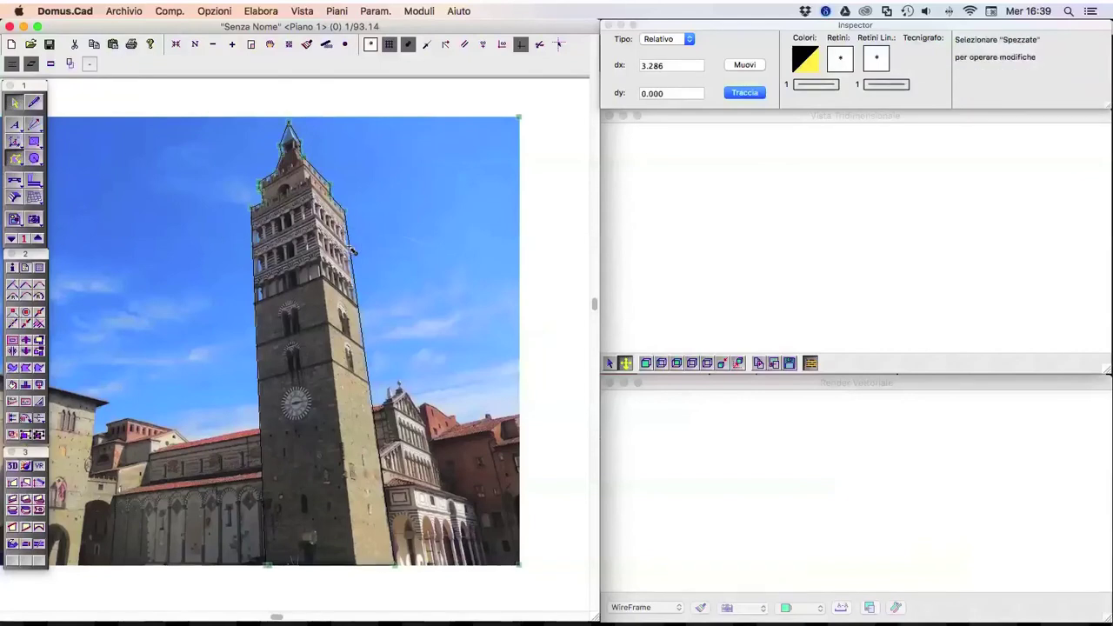
left_click(391, 9)
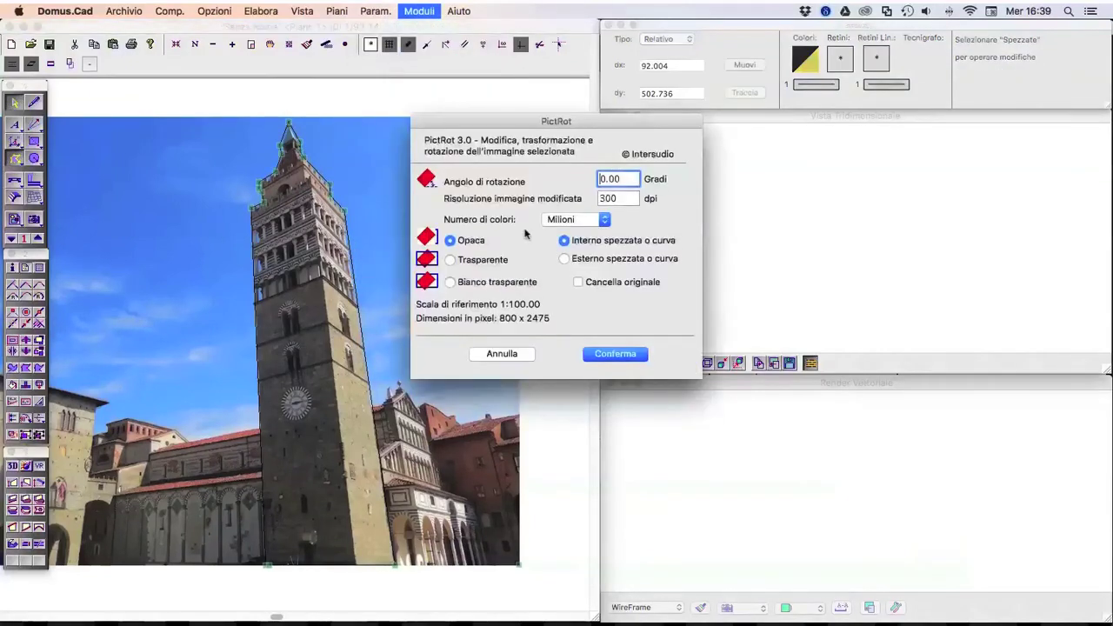
left_click(485, 261)
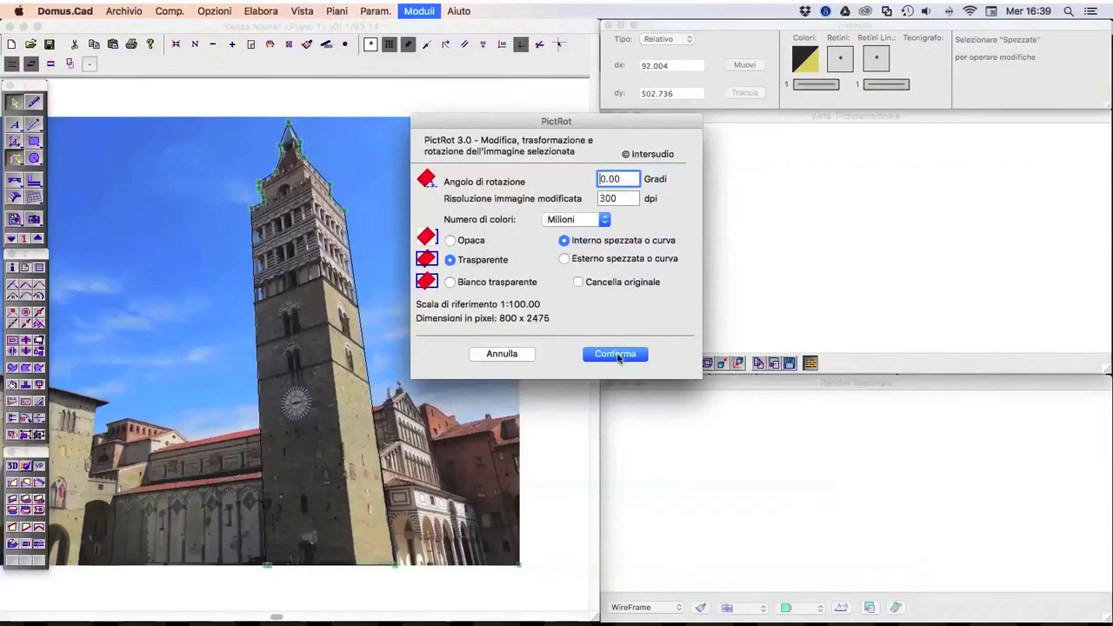
left_click(617, 354)
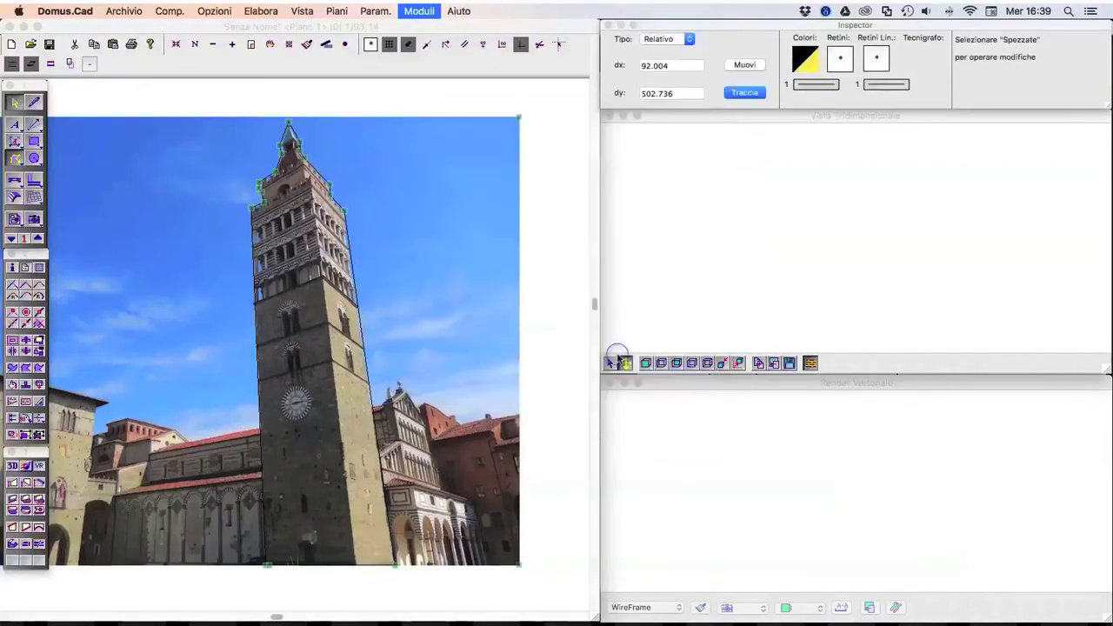
left_click(534, 290)
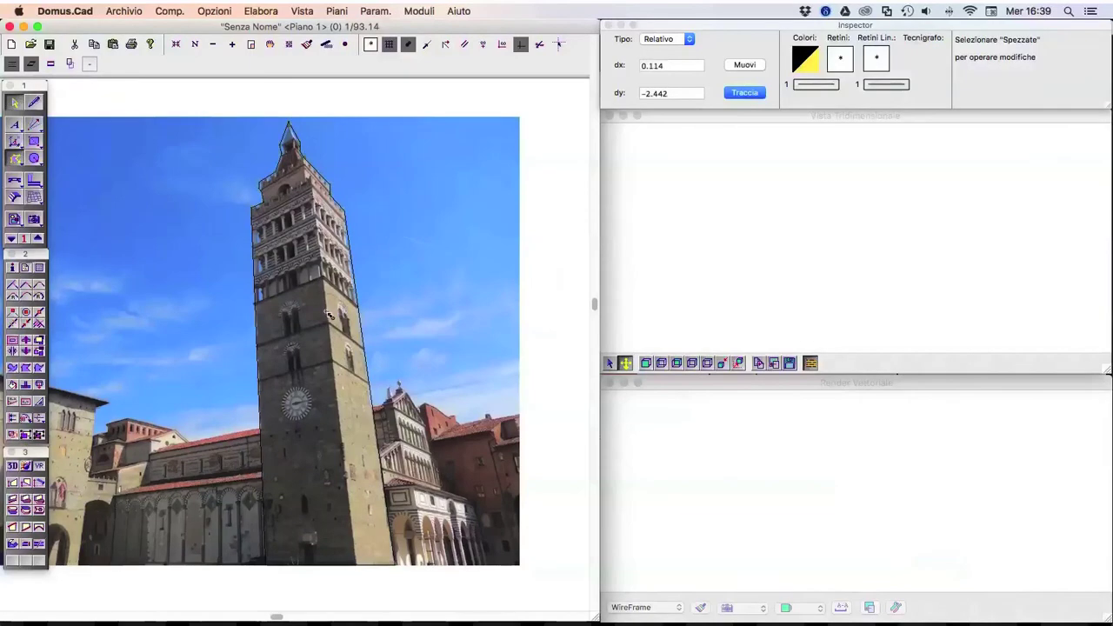
Step: Move the transparent 680 × 2097 tower cut-out left of the original bell tower and align it
double_click(329, 315)
left_click(555, 258)
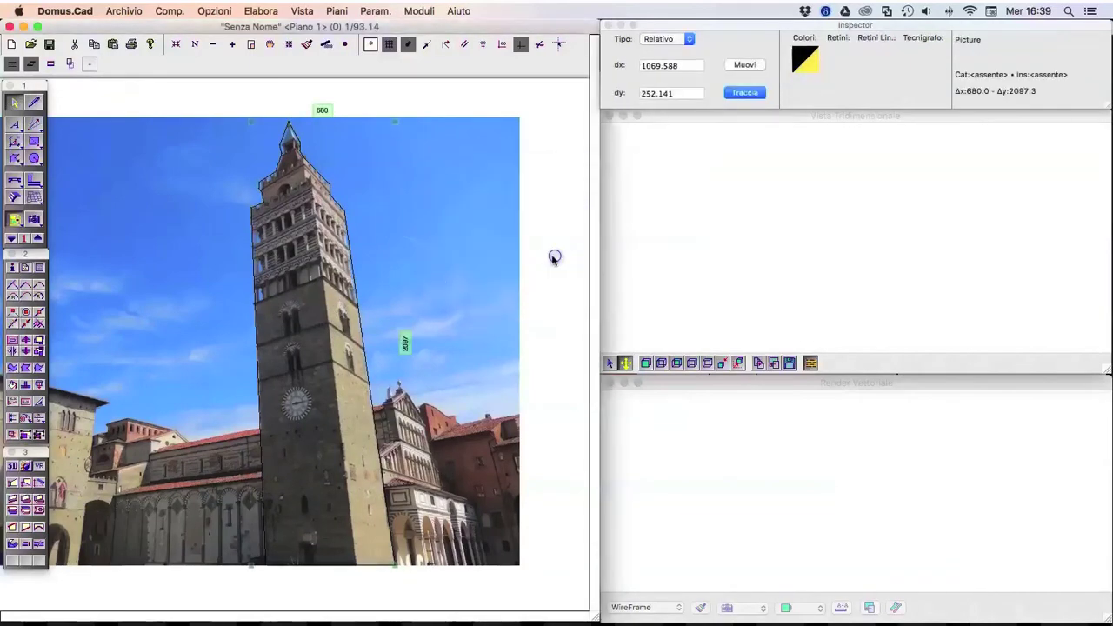
left_click_drag(331, 320, 196, 316)
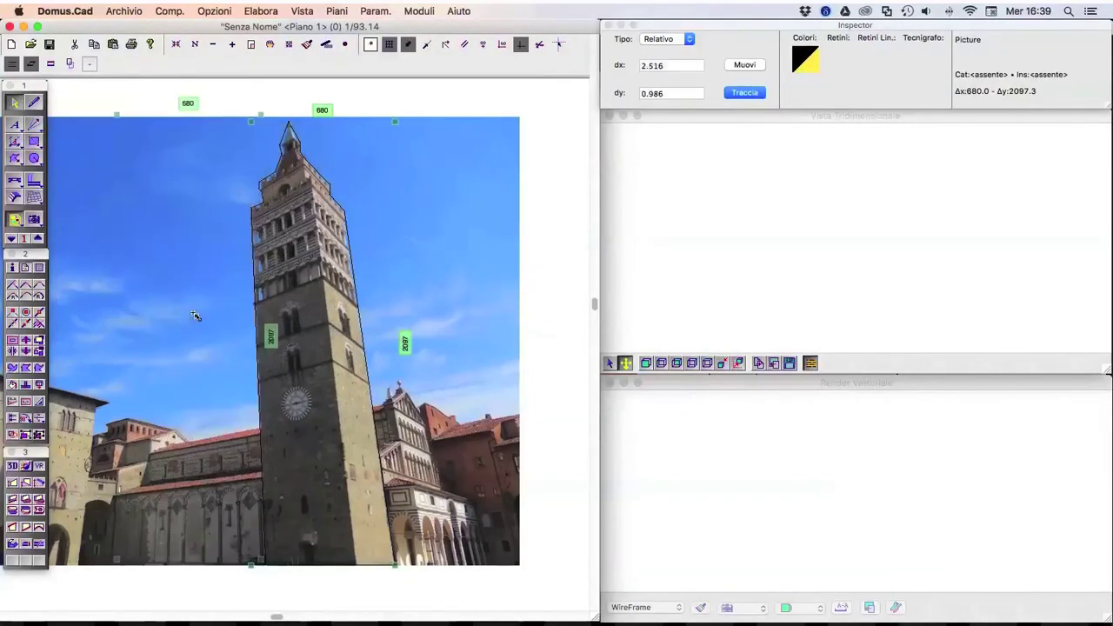
left_click(196, 317)
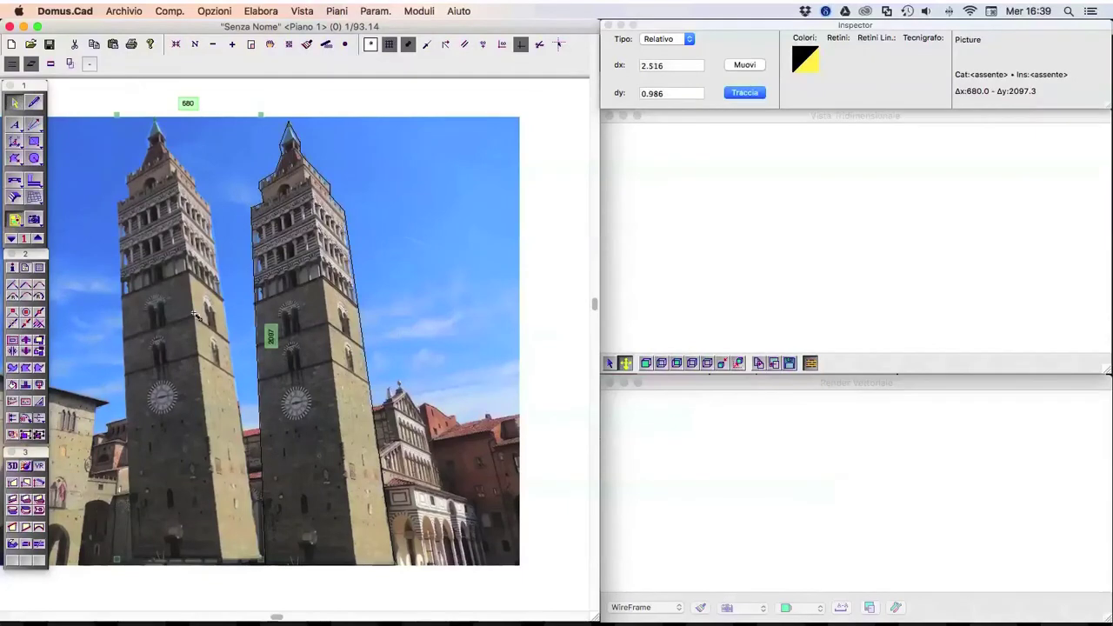
left_click_drag(196, 317, 197, 330)
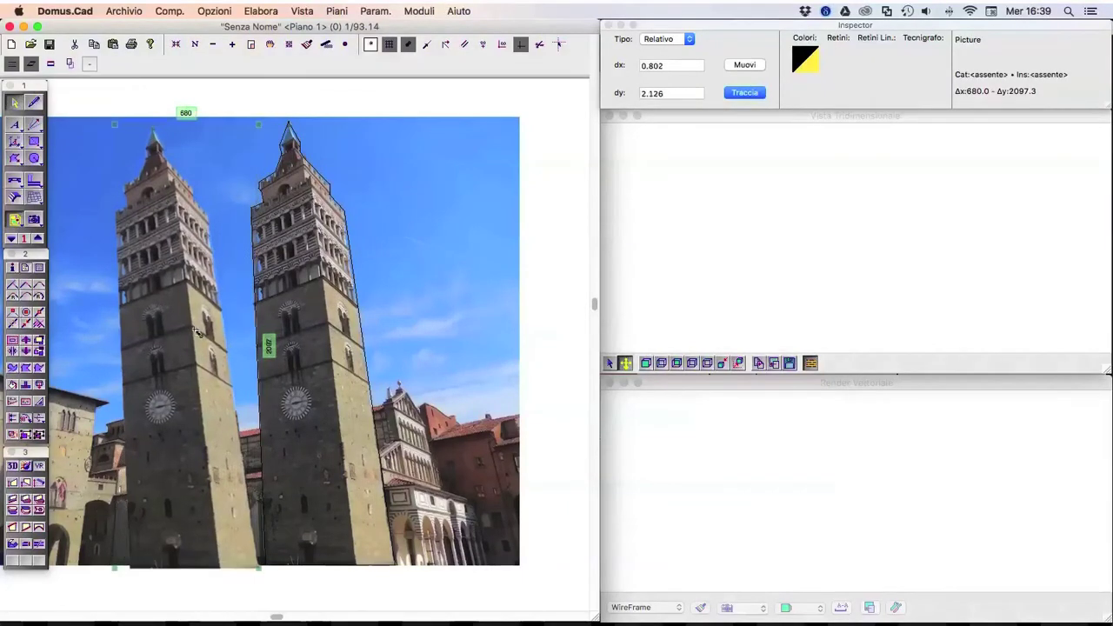
left_click_drag(196, 330, 198, 331)
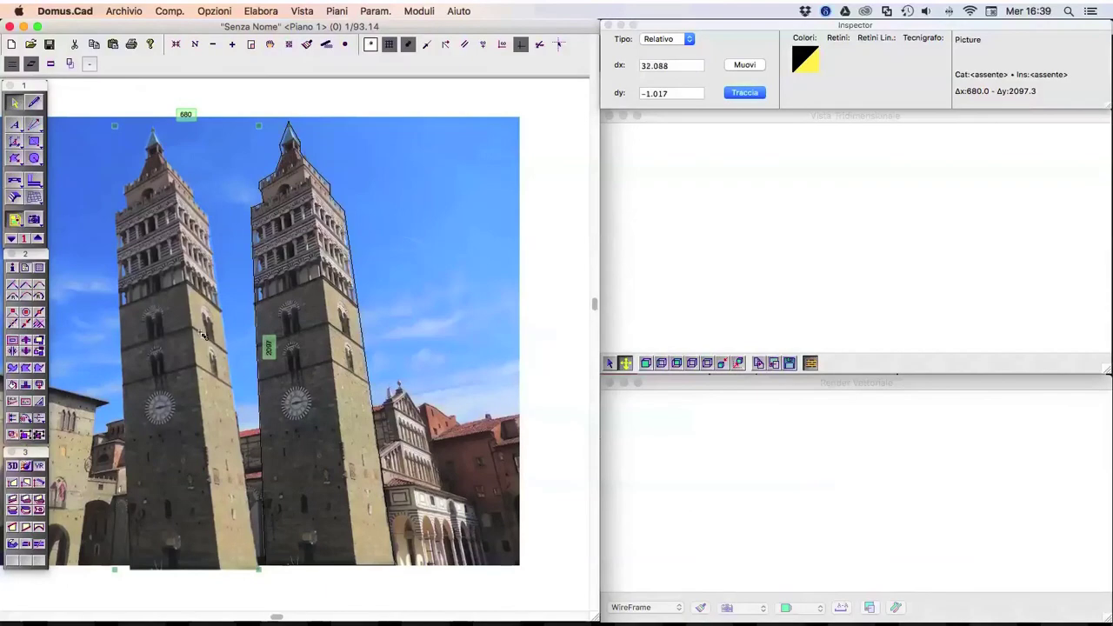
mouse_move(201, 336)
left_mouse_down()
mouse_move(237, 558)
mouse_move(191, 319)
left_mouse_up()
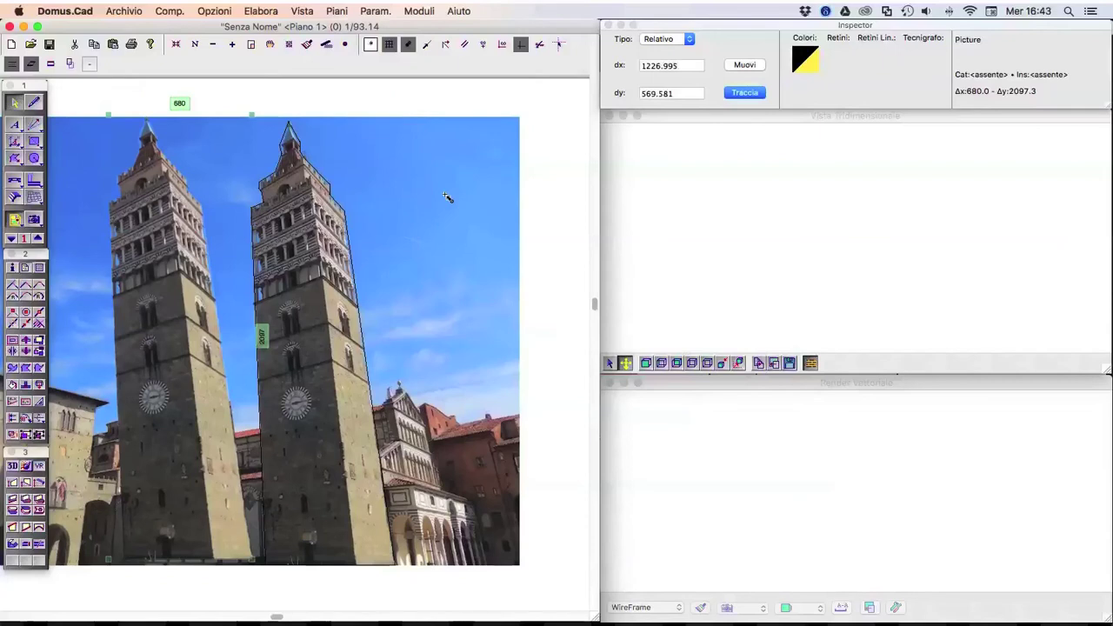
Step: Enter 566.296 as a size value for the tower photo
type("566.296")
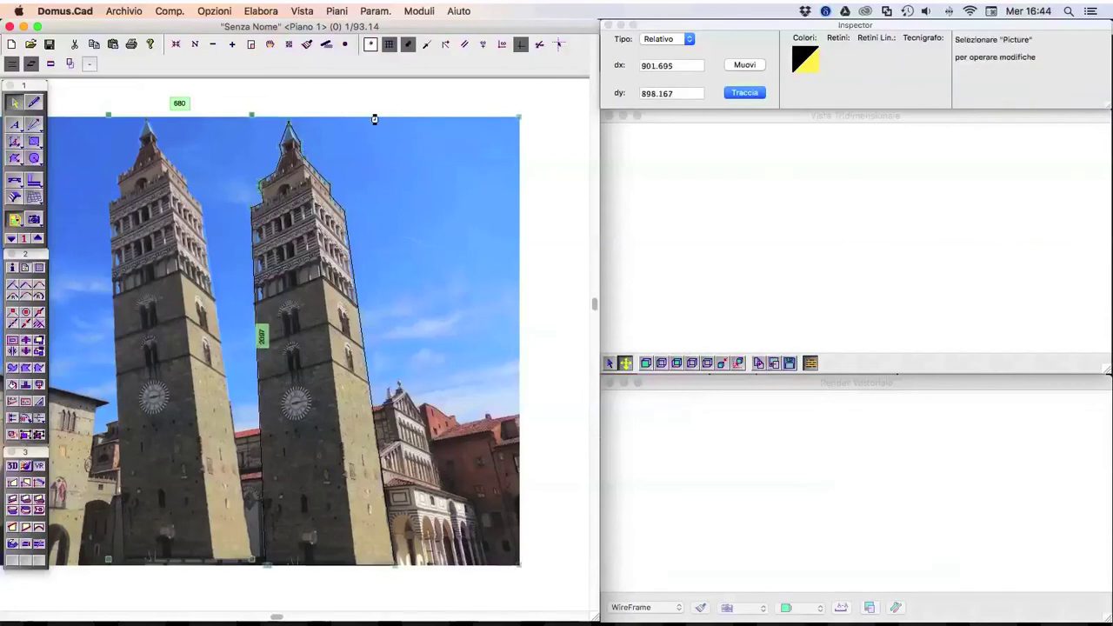
Step: Delete the tower photo and start Apri Disegno, discarding the blank drawing without saving
key("Delete")
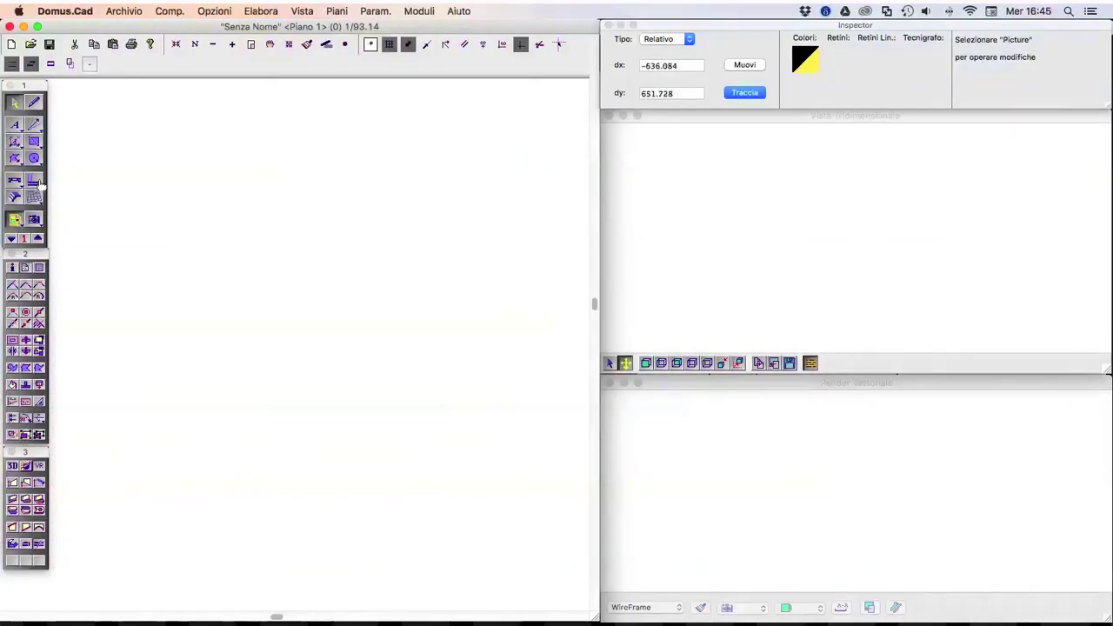
left_click(126, 11)
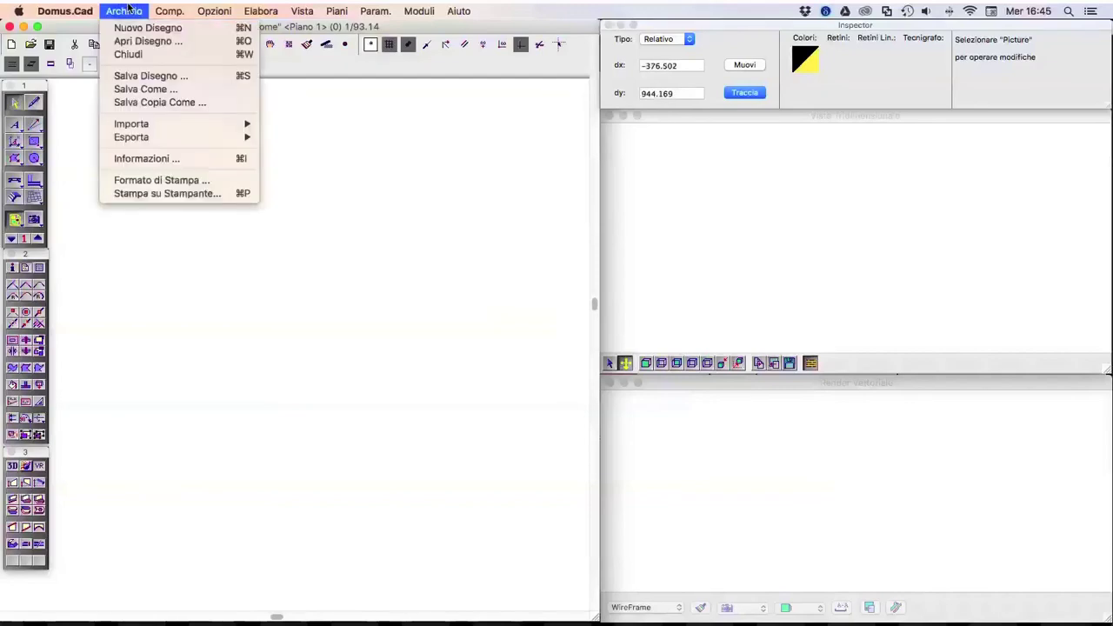
left_click(127, 9)
left_click(128, 10)
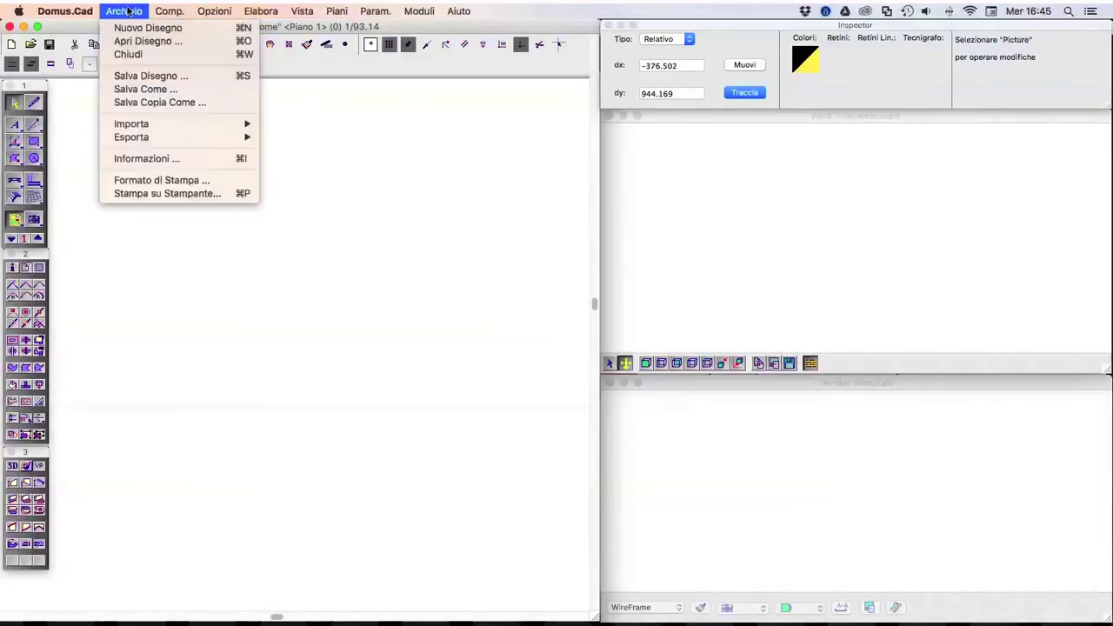
left_click(126, 41)
left_click(566, 270)
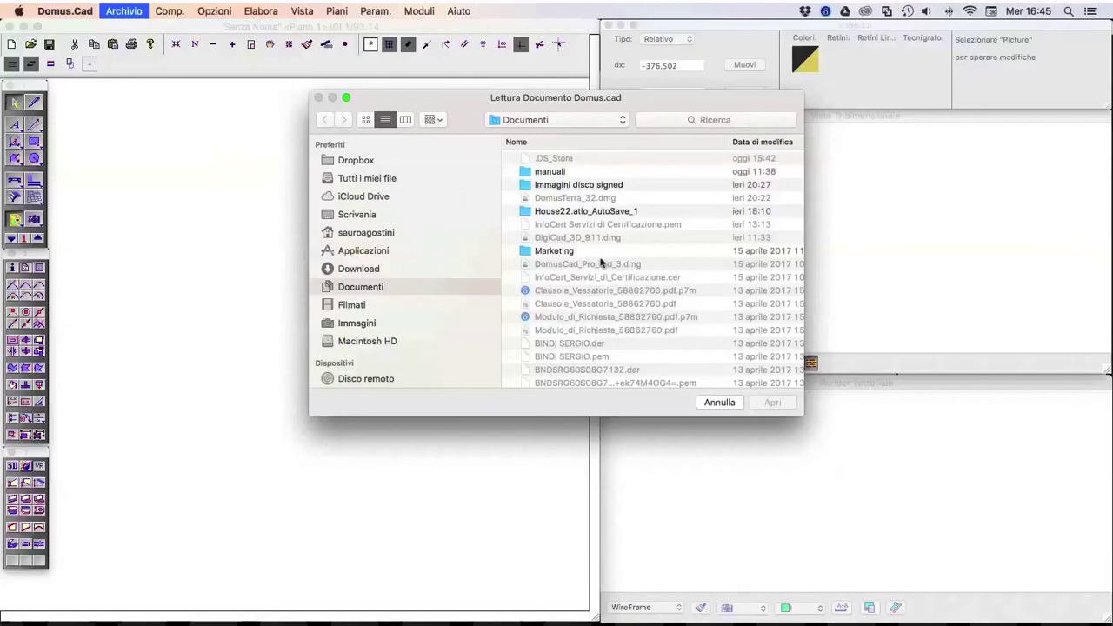
Step: Open Progetto IFC from Scrivania > Domus.Cad 3 > Lavori ed esempi > Certificazione Energetica
left_click(364, 216)
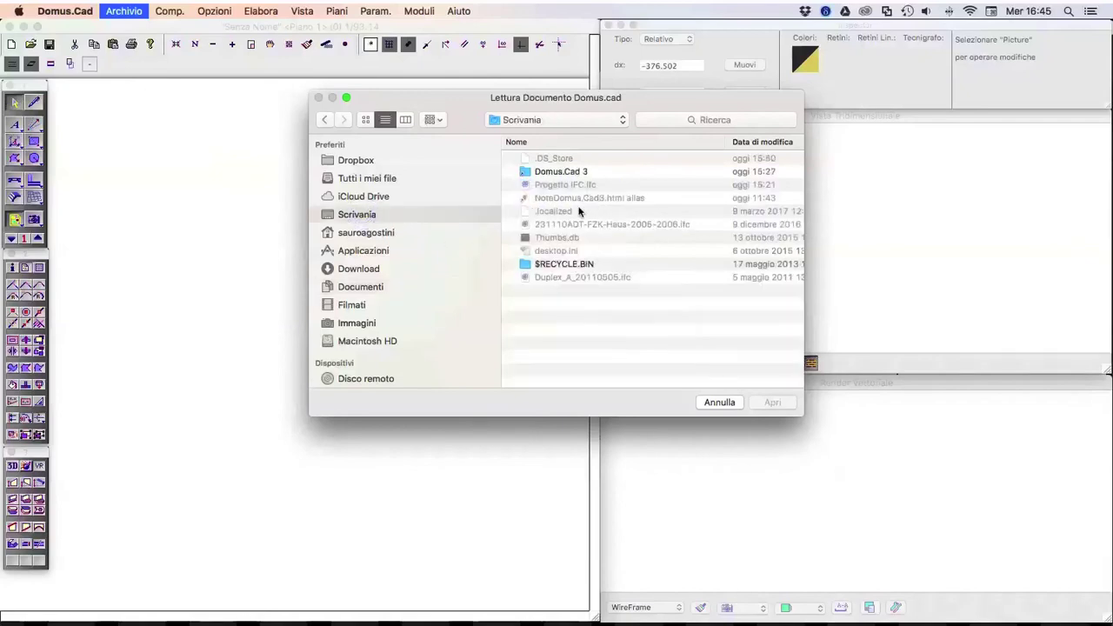
double_click(576, 176)
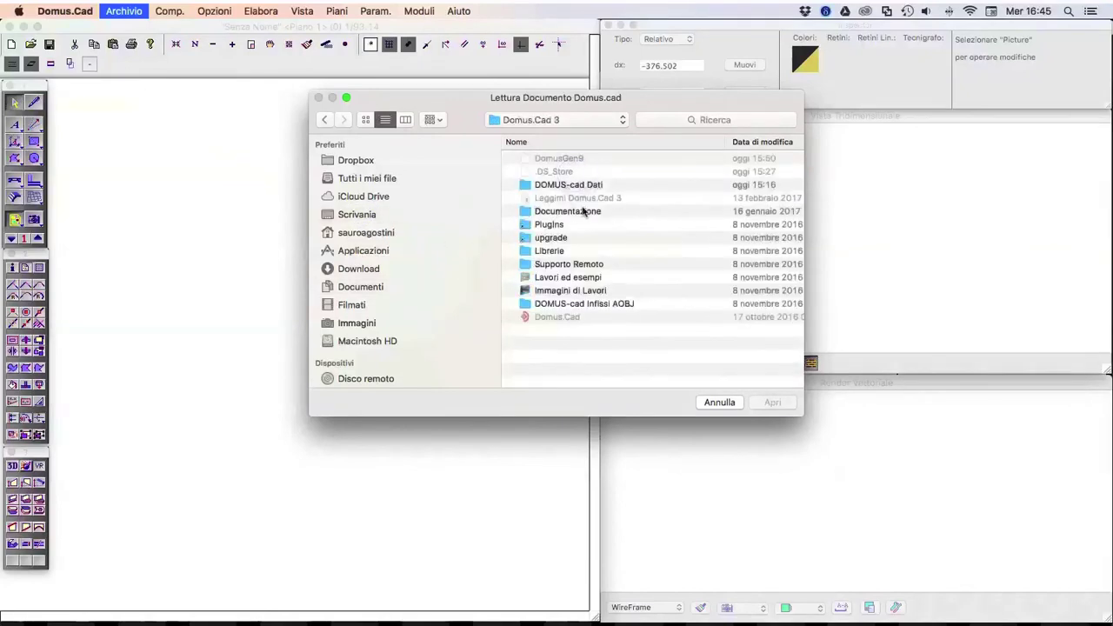
left_click(594, 280)
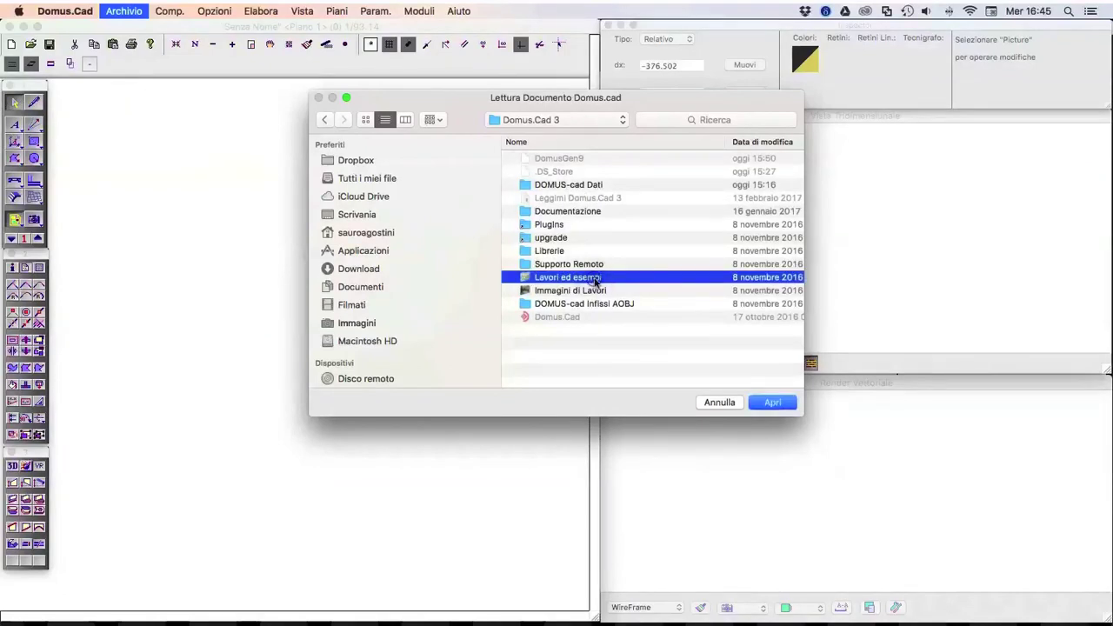
double_click(595, 282)
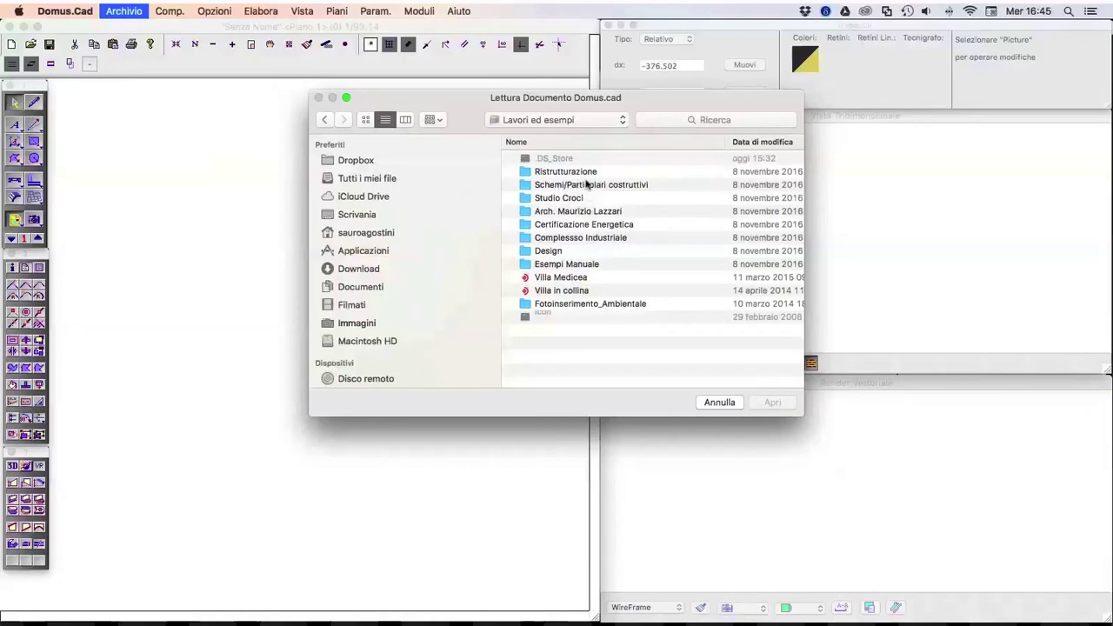
double_click(576, 224)
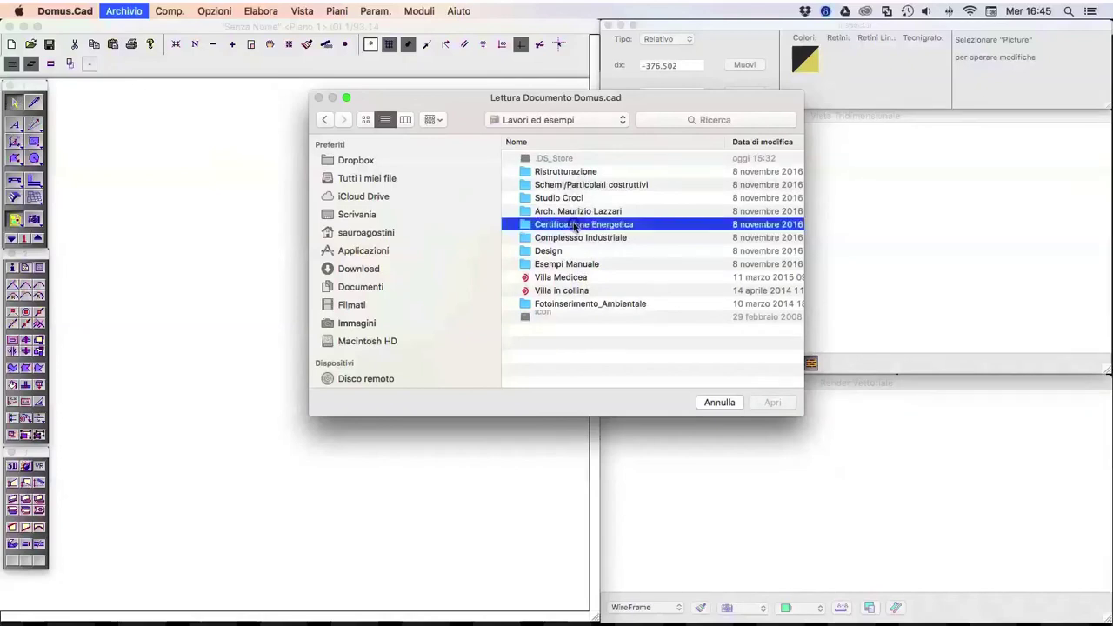
double_click(554, 173)
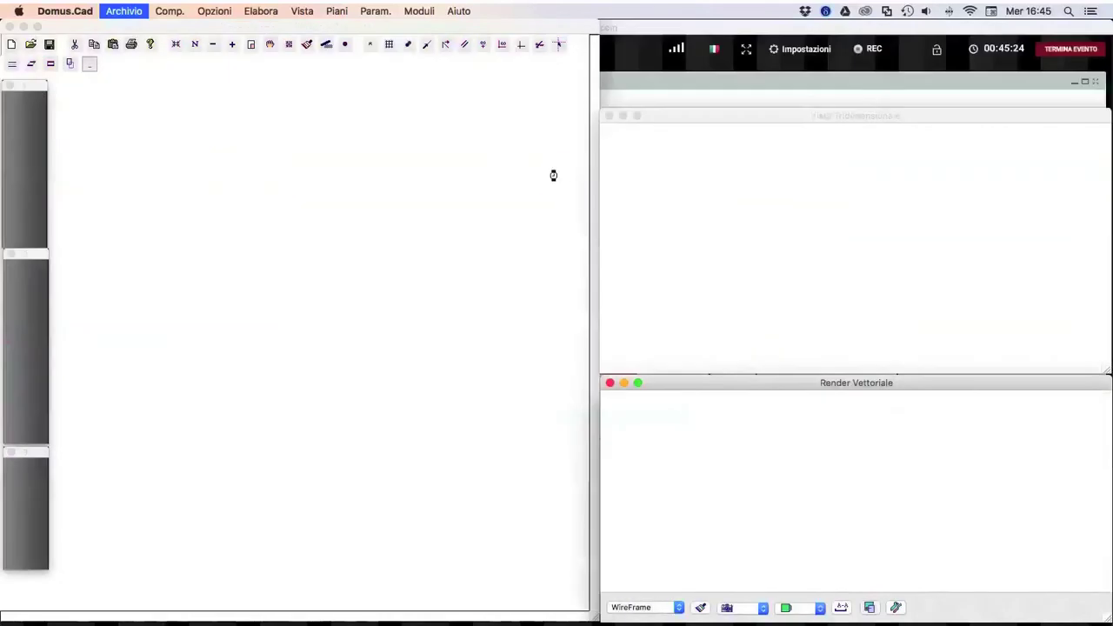
Step: Uncheck the row 10 levels in Parametri Proiezioni e Sez. and confirm
left_click(335, 11)
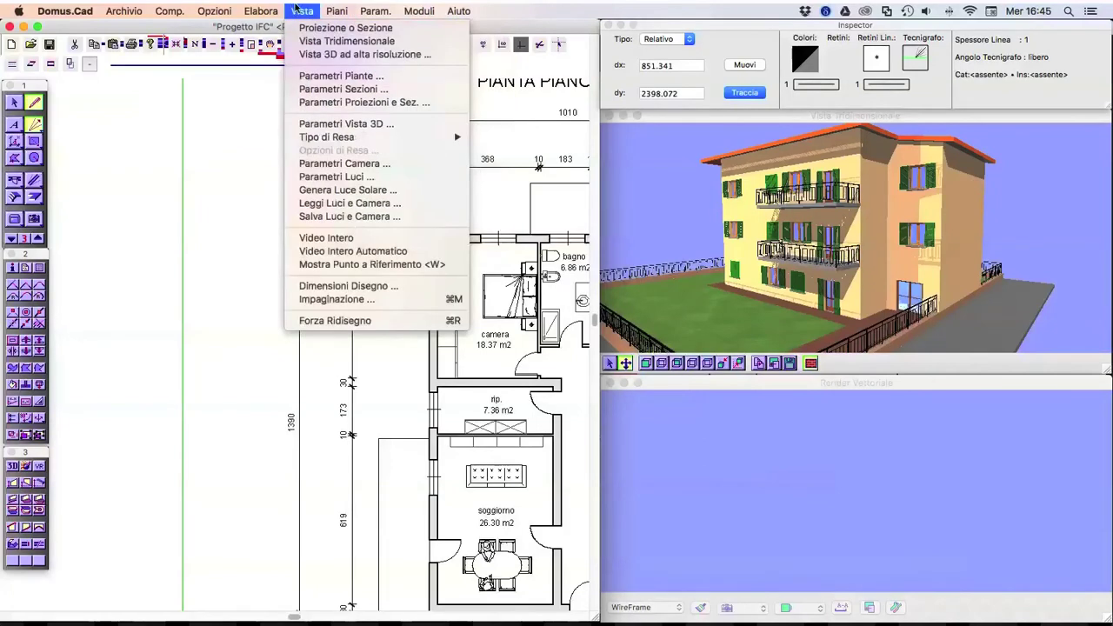
left_click(320, 103)
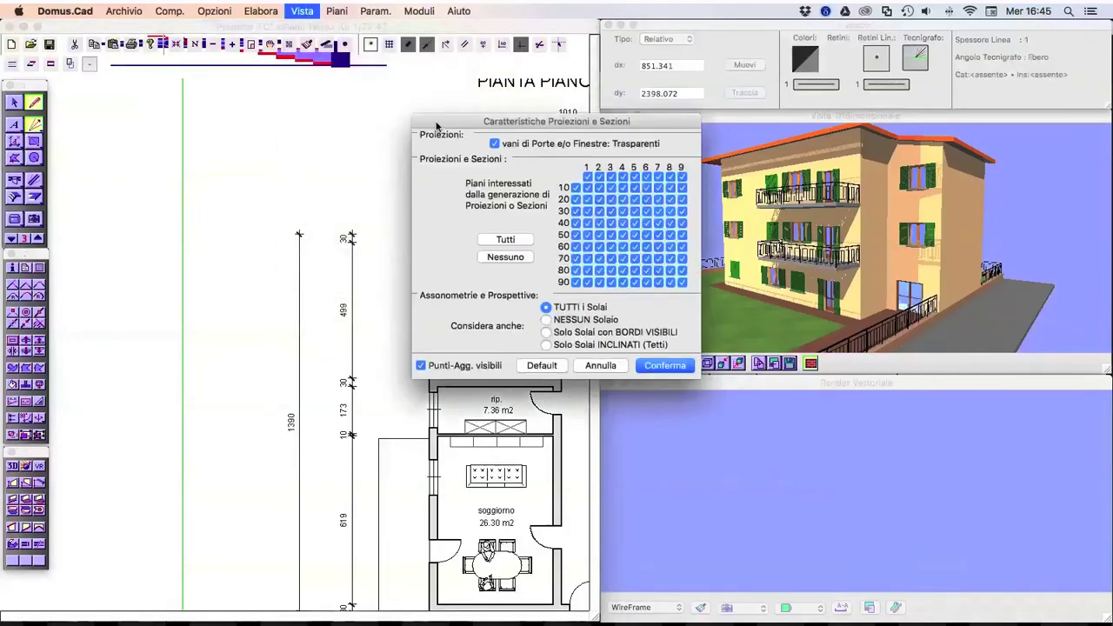
left_click_drag(575, 193, 683, 188)
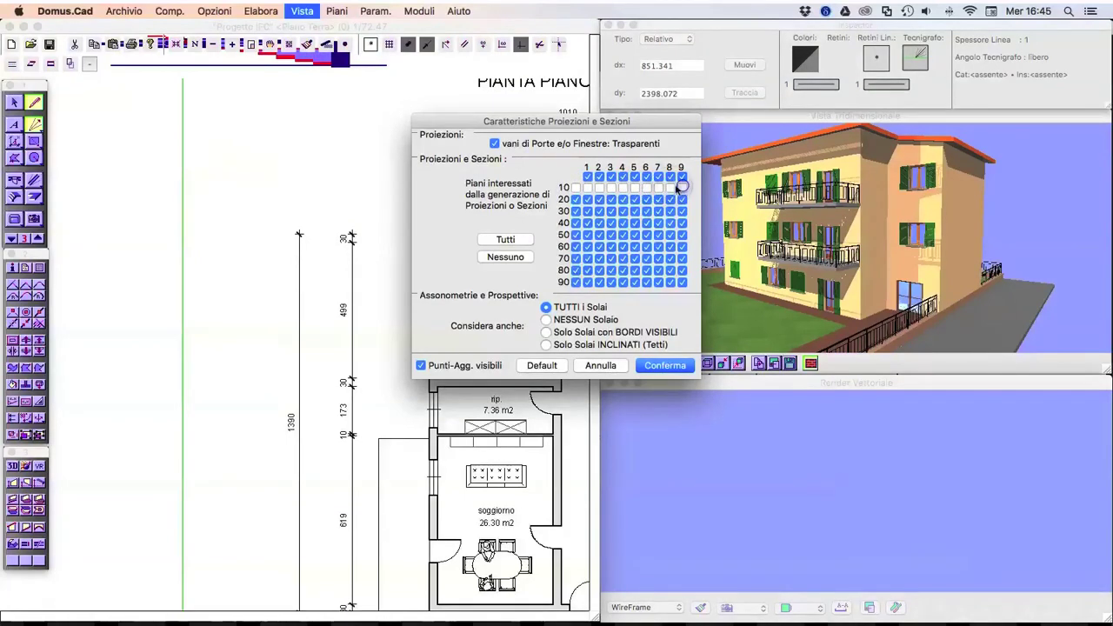
left_click(495, 143)
left_click(664, 365)
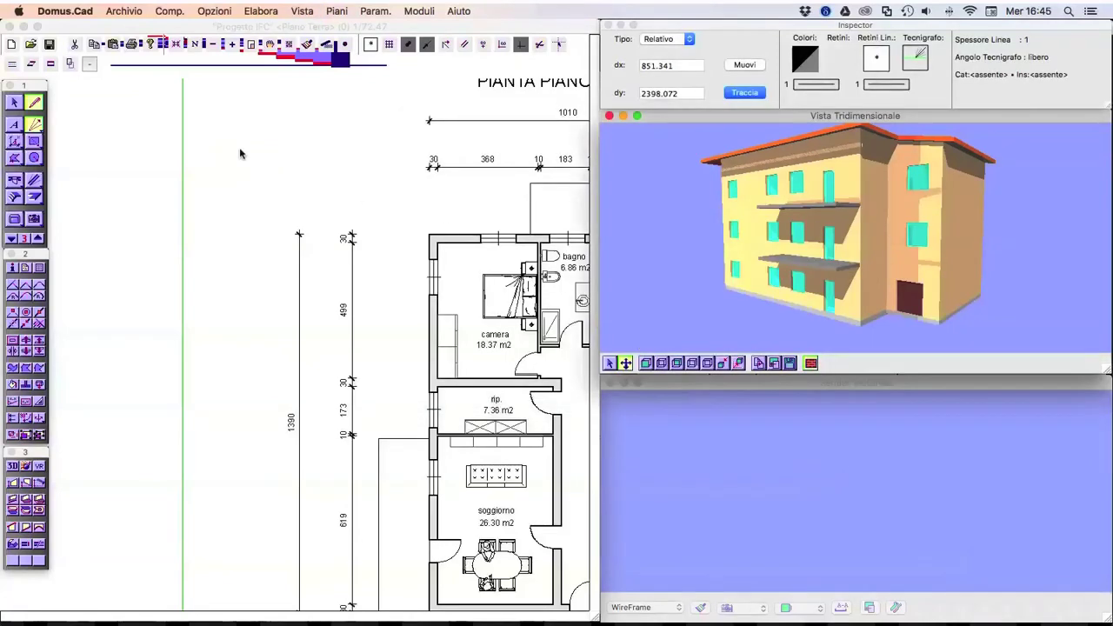
left_click(138, 8)
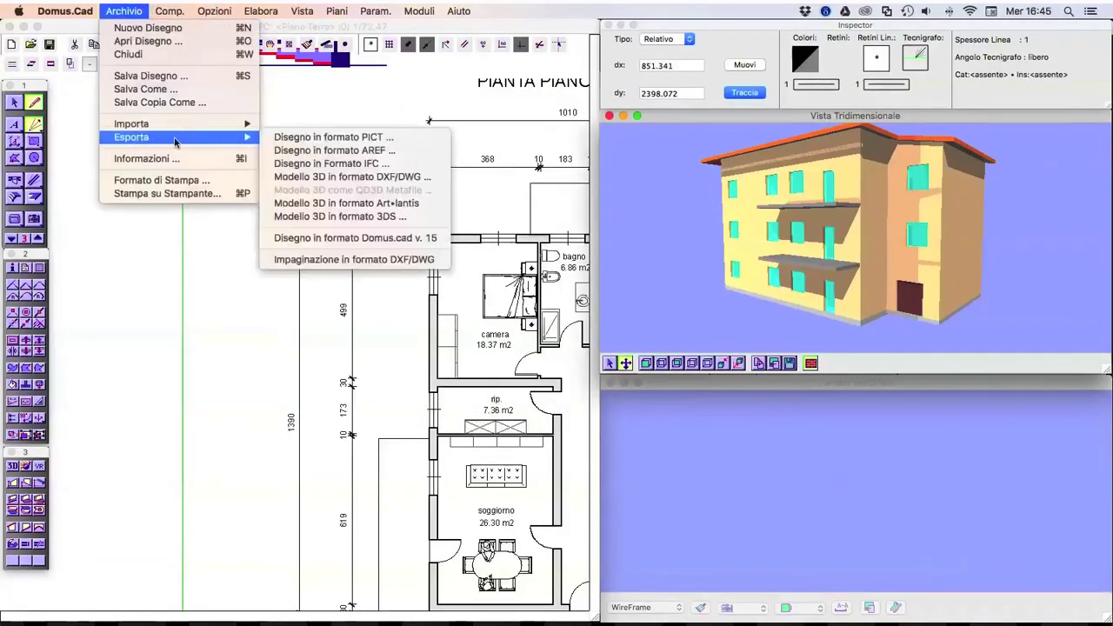
mouse_move(131, 136)
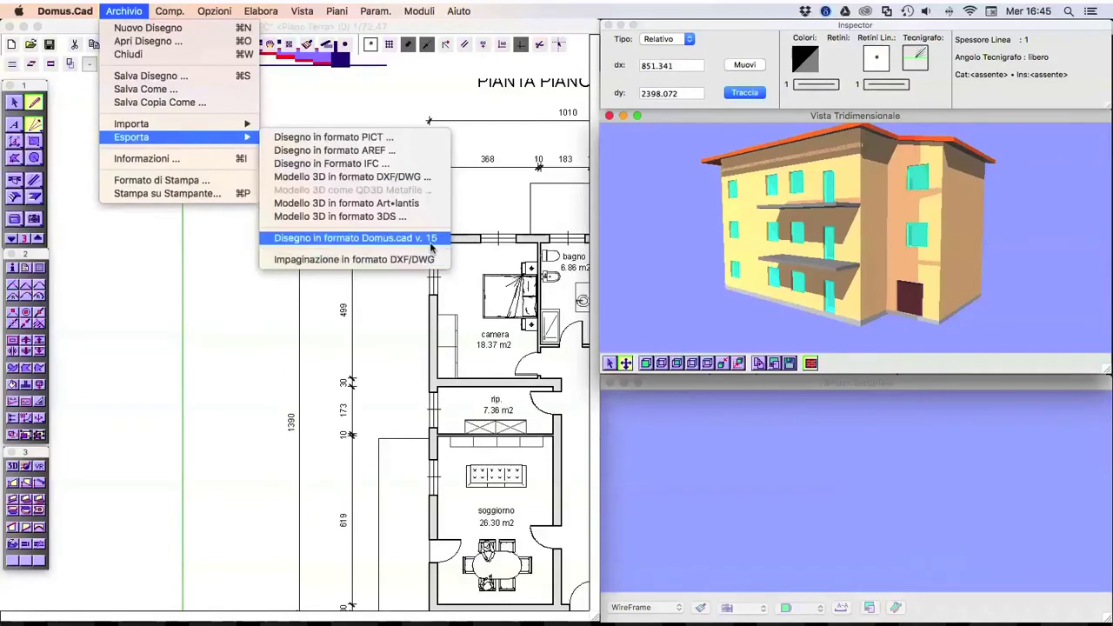
Step: Export the house as IFC 2x3 Old, replacing Progetto IFC.ifc on Scrivania, then switch to Finder
left_click(486, 203)
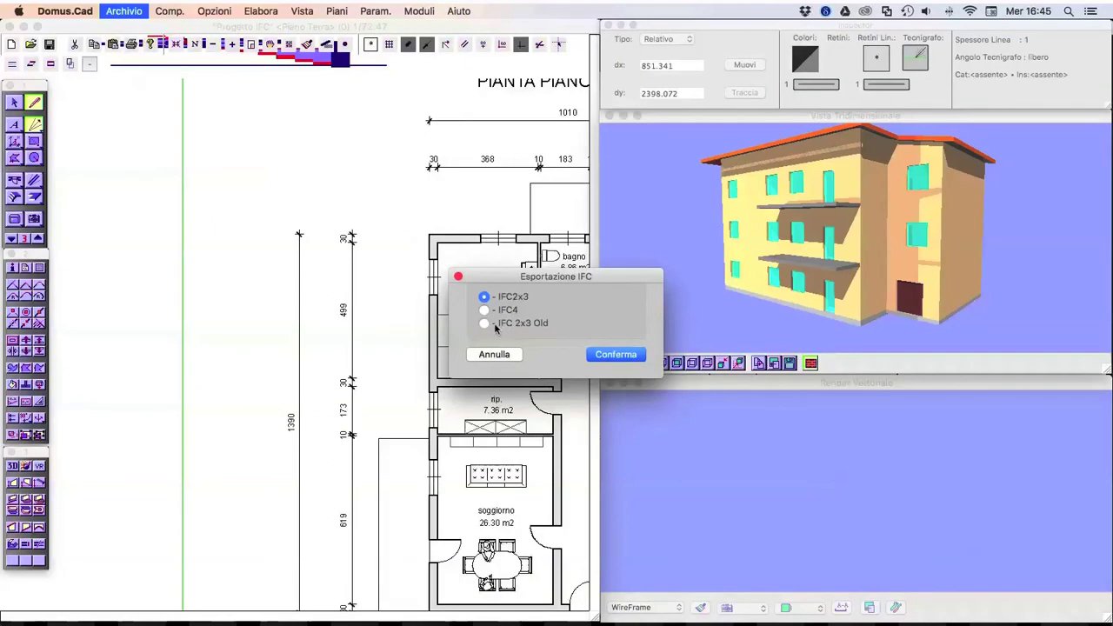
left_click(485, 324)
left_click(619, 356)
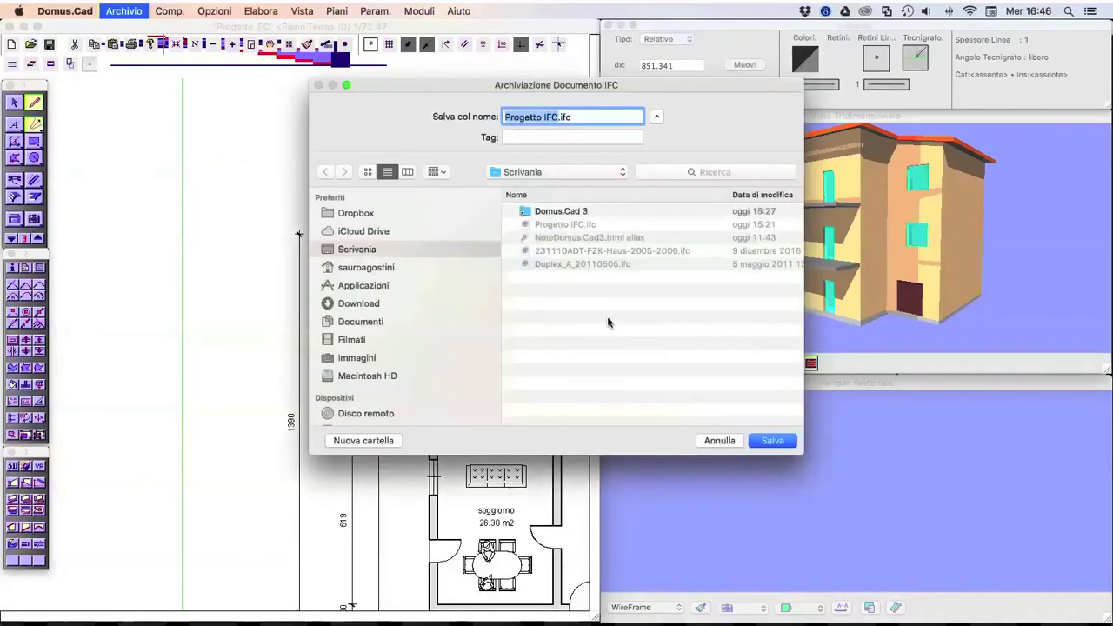
left_click(772, 440)
left_click(665, 163)
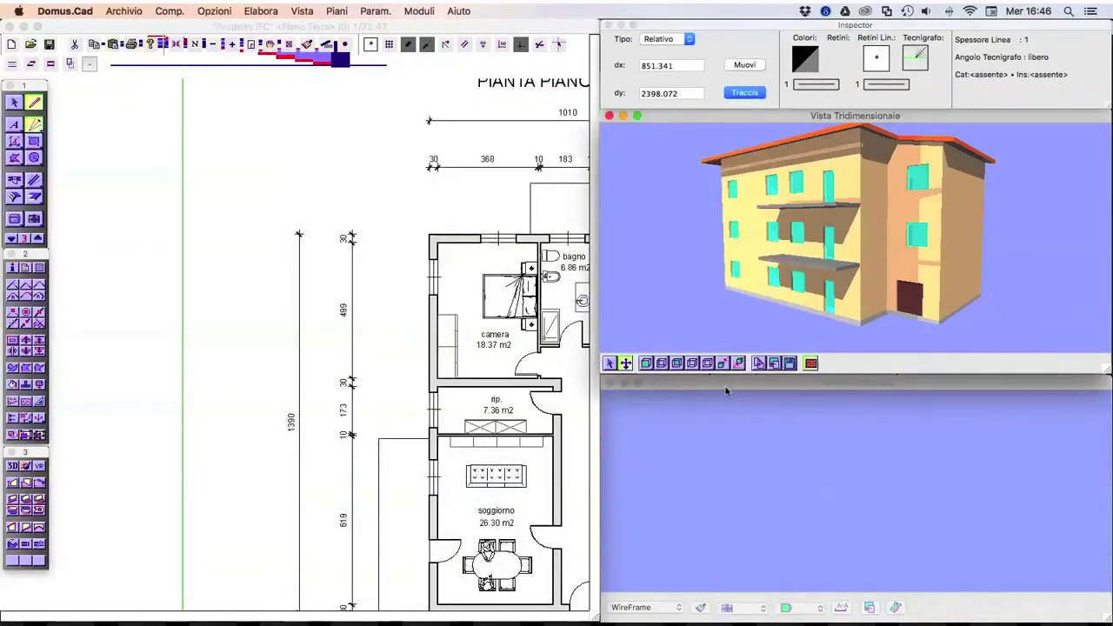
key("super+Tab")
key("super+Tab")
key("super+Tab")
key("super+Tab")
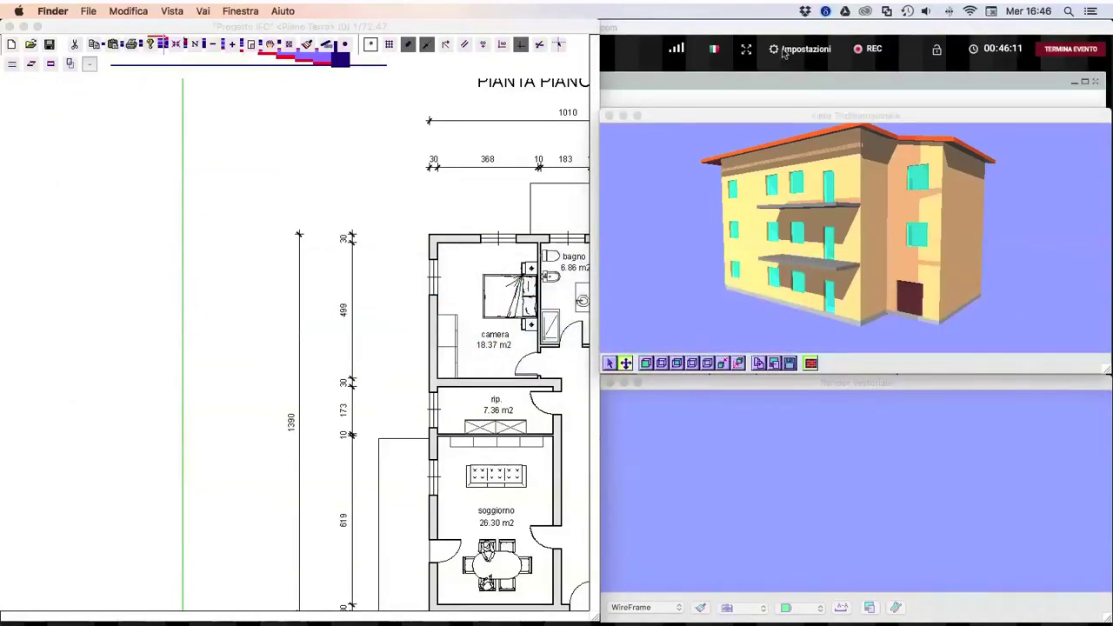
left_click(90, 11)
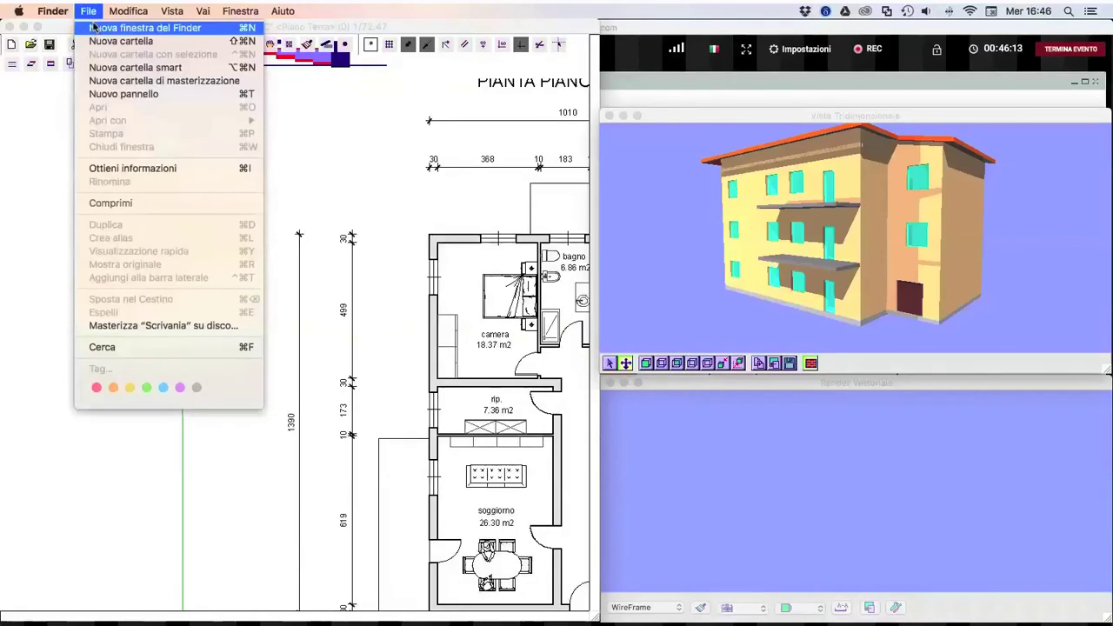
Step: Open a new Finder window on Scrivania and select Progetto IFC.ifc
left_click(130, 27)
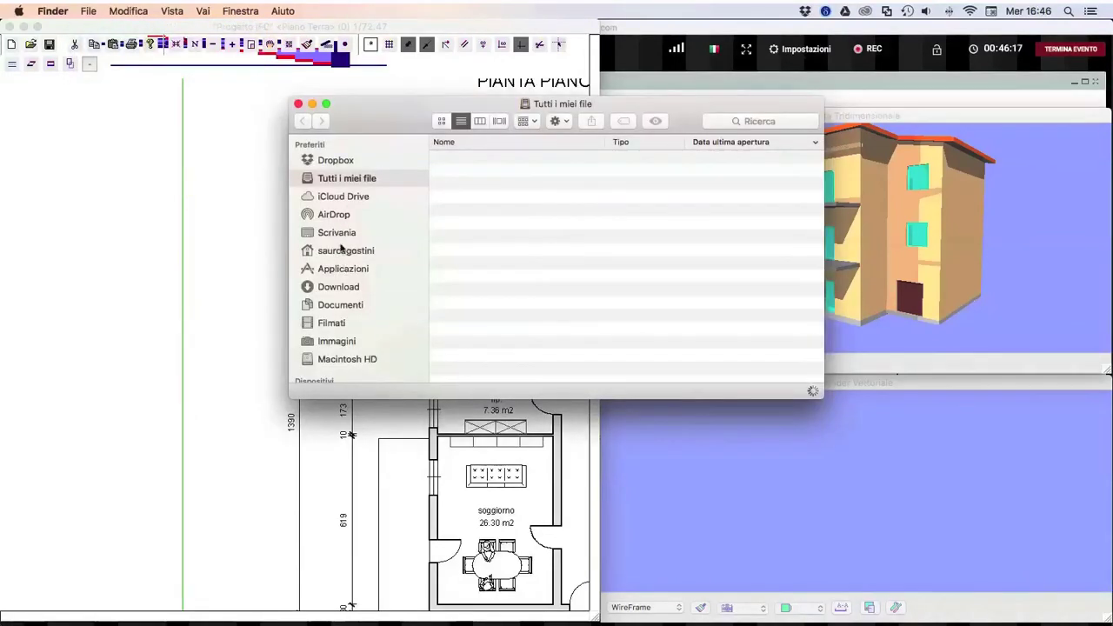
left_click(339, 233)
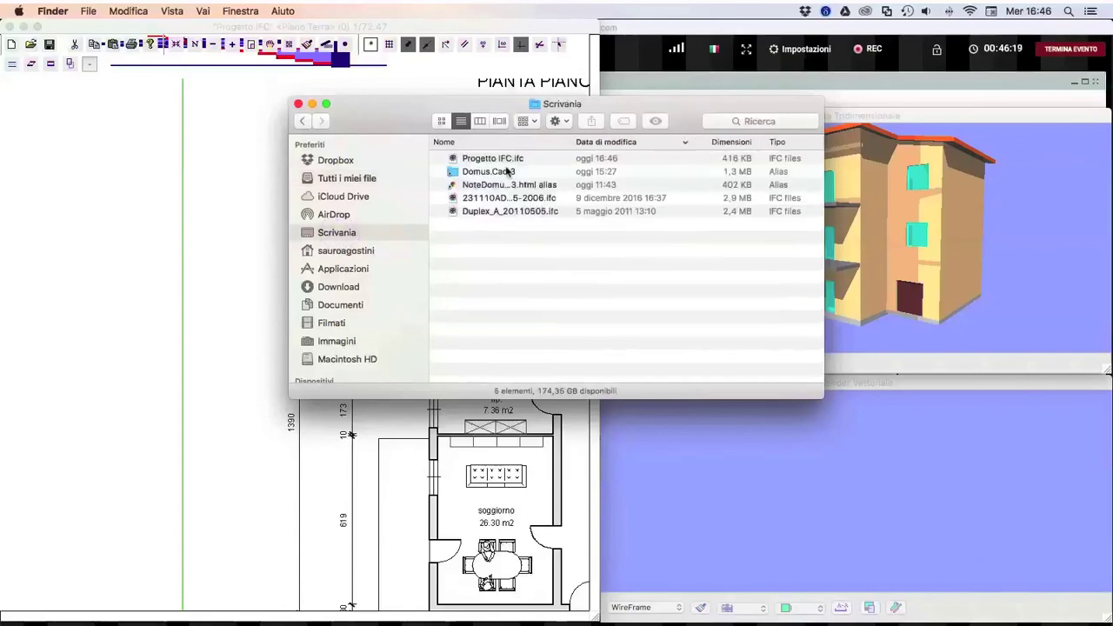
left_click(500, 160)
Step: Open Progetto IFC.ifc in Solibri Model Viewer and orbit to the front facade
double_click(500, 160)
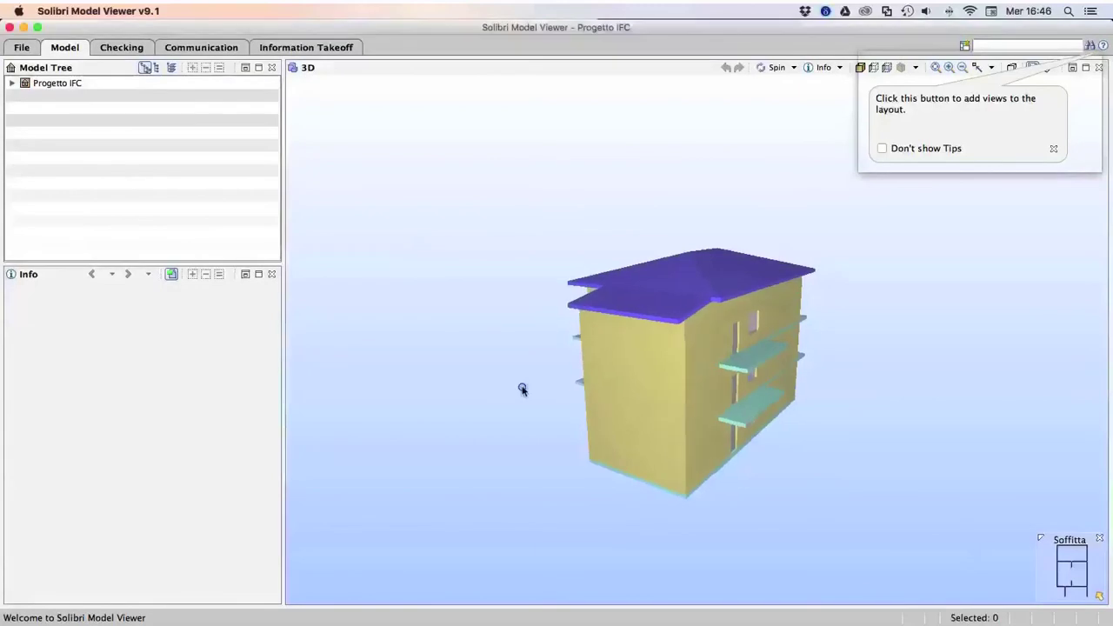
left_click_drag(522, 388, 522, 388)
mouse_move(782, 386)
left_mouse_down()
mouse_move(931, 358)
mouse_move(956, 430)
mouse_move(867, 391)
mouse_move(952, 364)
mouse_move(965, 380)
left_mouse_up()
mouse_move(475, 353)
left_mouse_down()
mouse_move(412, 375)
mouse_move(417, 353)
left_mouse_up()
mouse_move(757, 317)
left_mouse_down()
mouse_move(808, 229)
mouse_move(783, 238)
left_mouse_up()
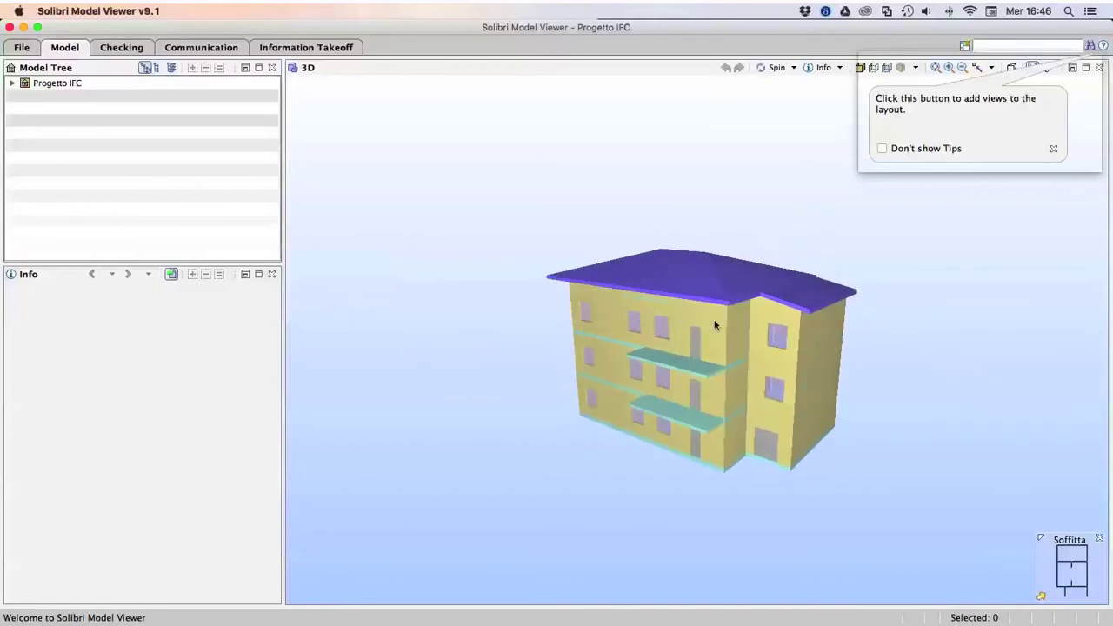
Step: Expand Progetto IFC, The site and The building to list the storeys
left_click(12, 84)
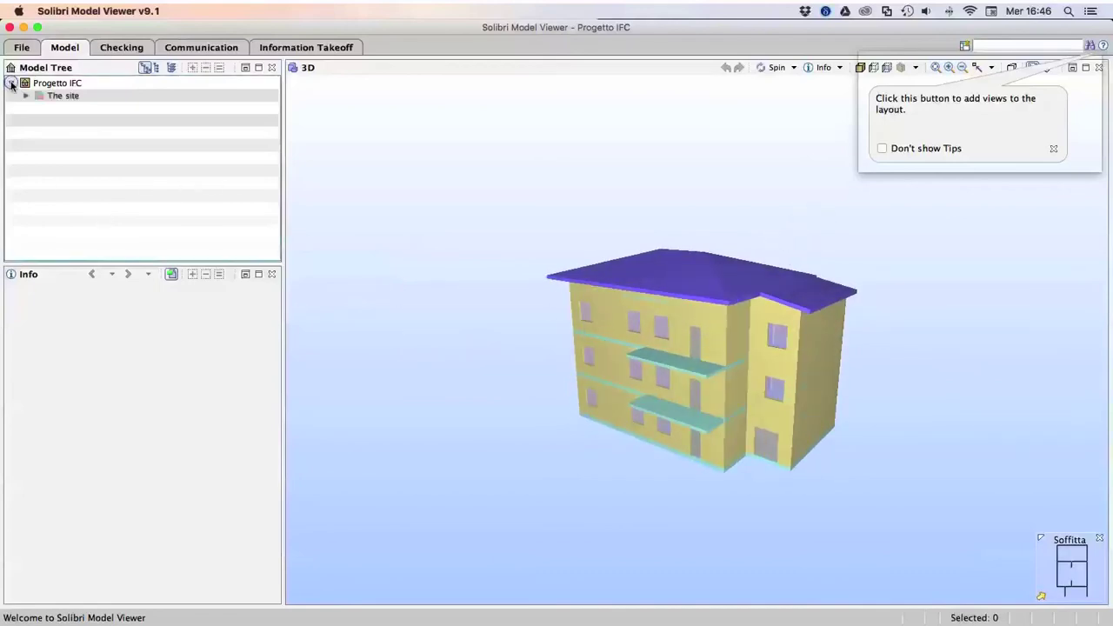
left_click(25, 95)
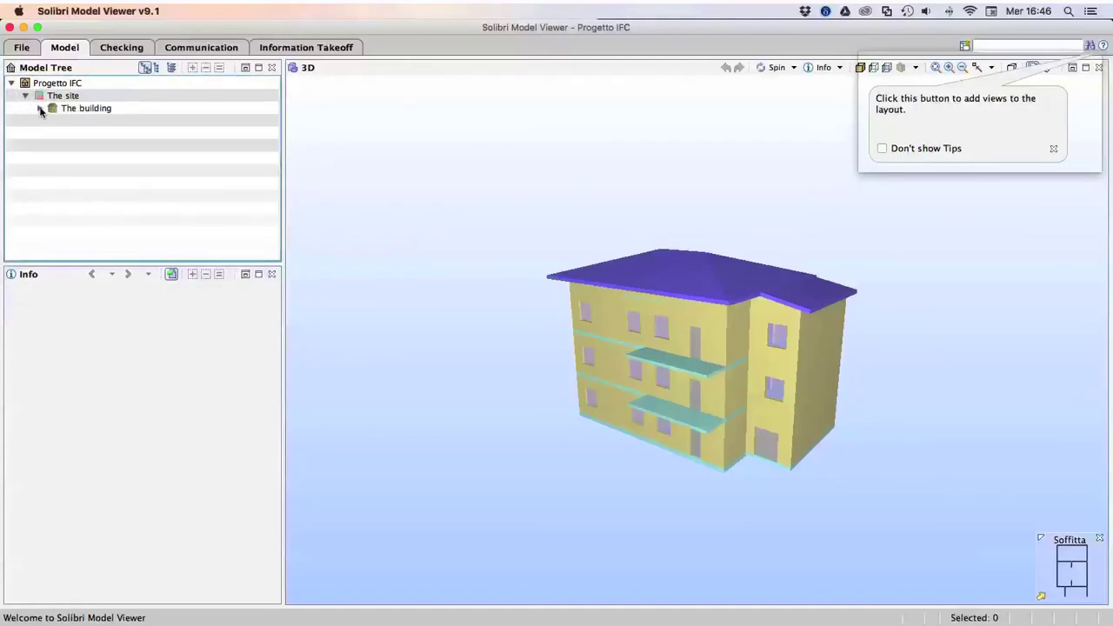
left_click(40, 108)
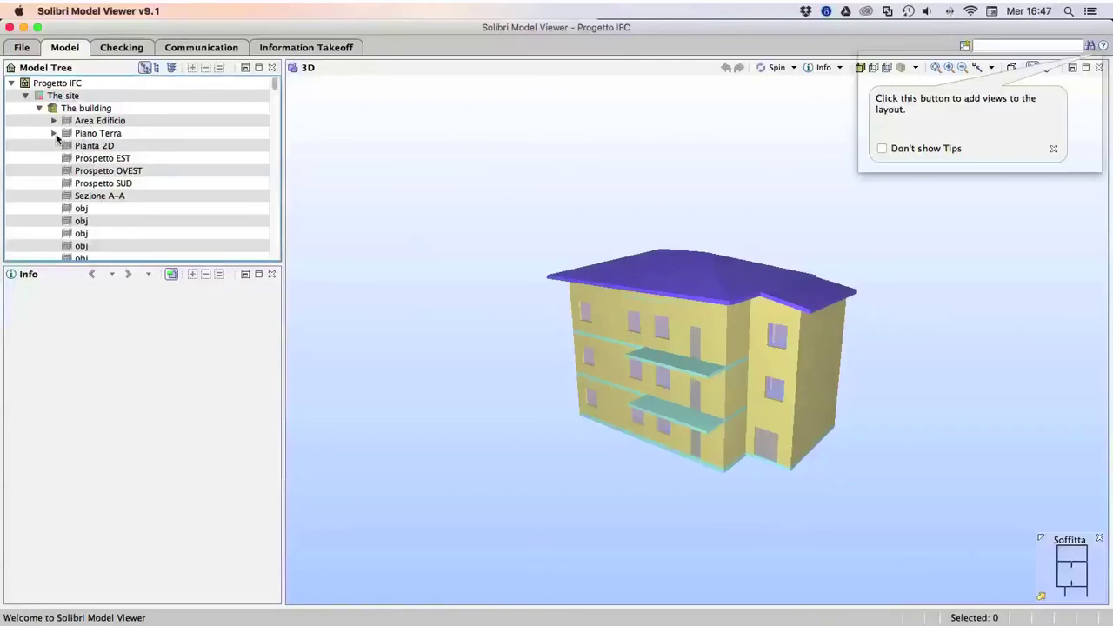
left_click_drag(274, 86, 278, 256)
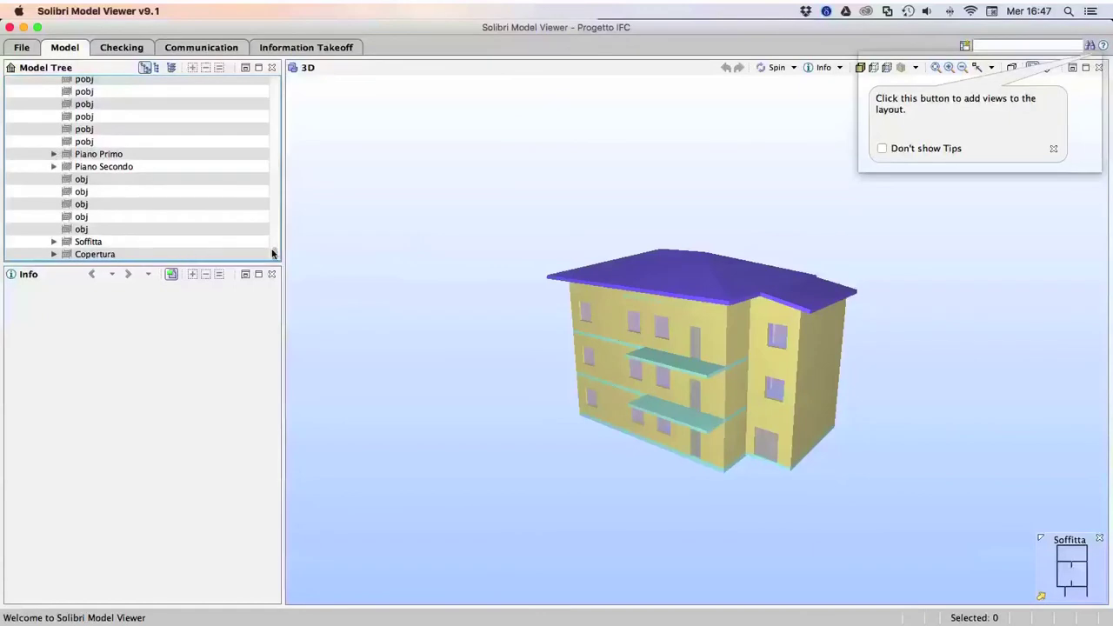
left_click_drag(275, 253, 283, 77)
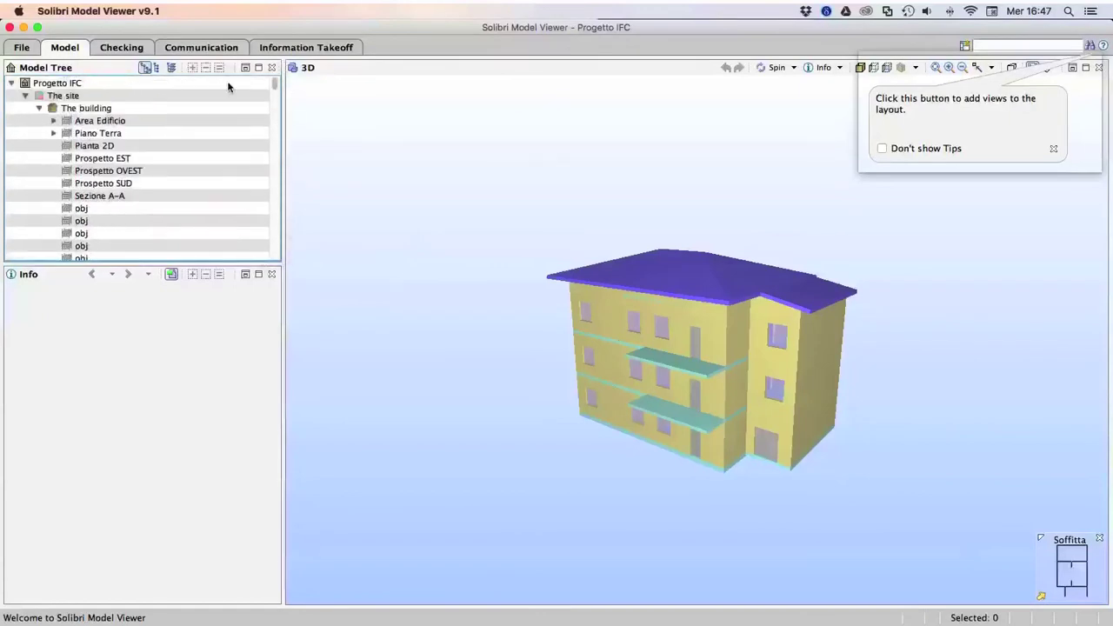
Step: Expand Piano Terra's doors and fly to Door.1.4 through Door.1.7 in turn
left_click(54, 134)
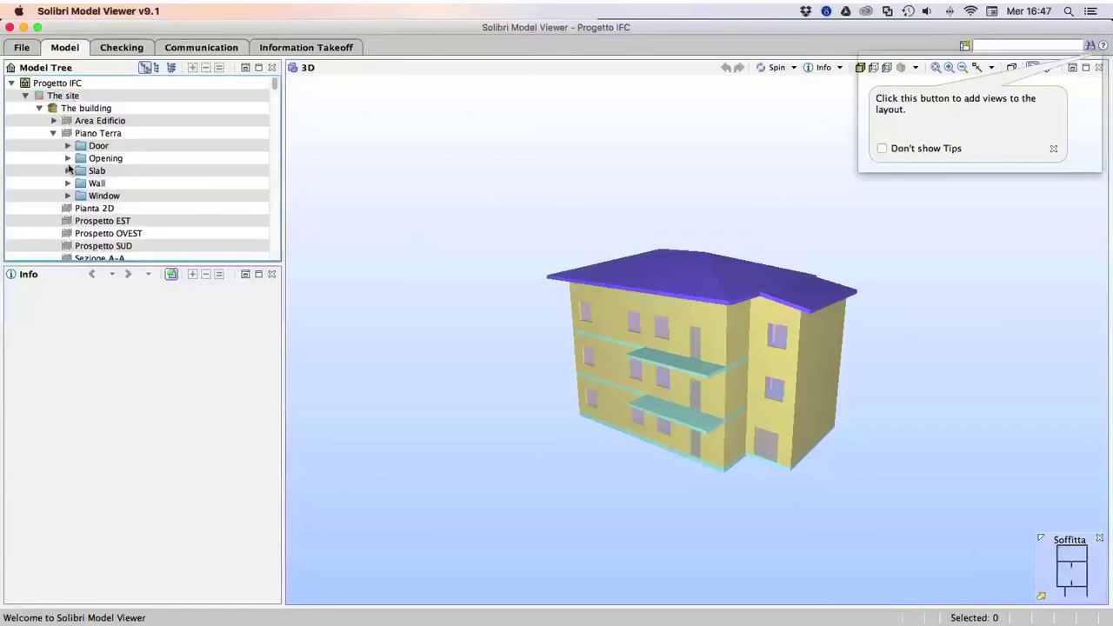
left_click(68, 146)
double_click(98, 196)
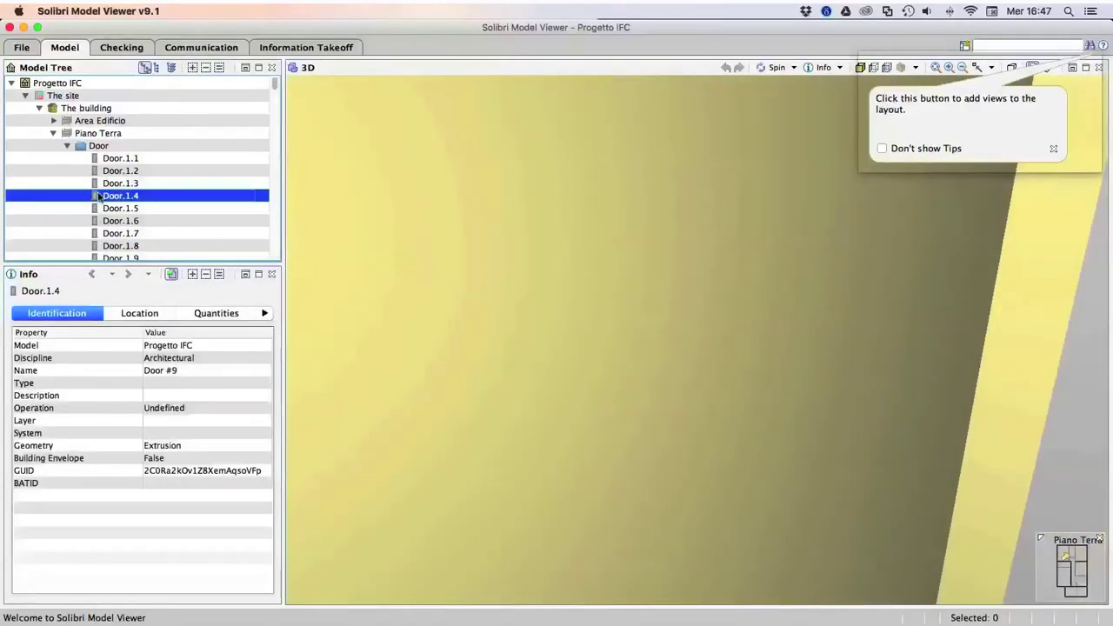
double_click(101, 209)
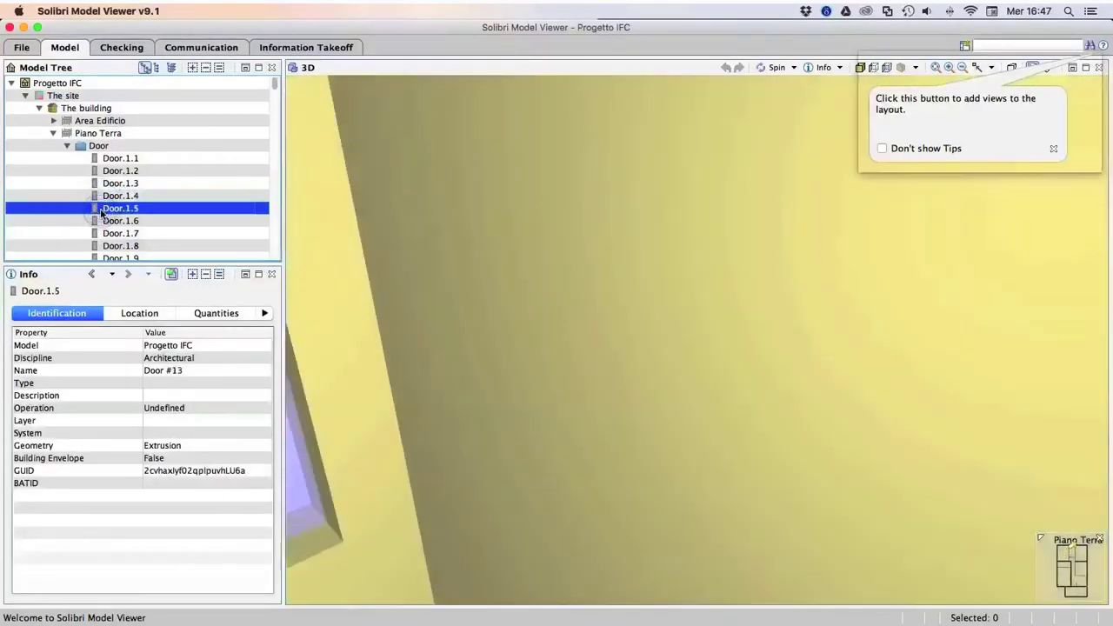
double_click(113, 221)
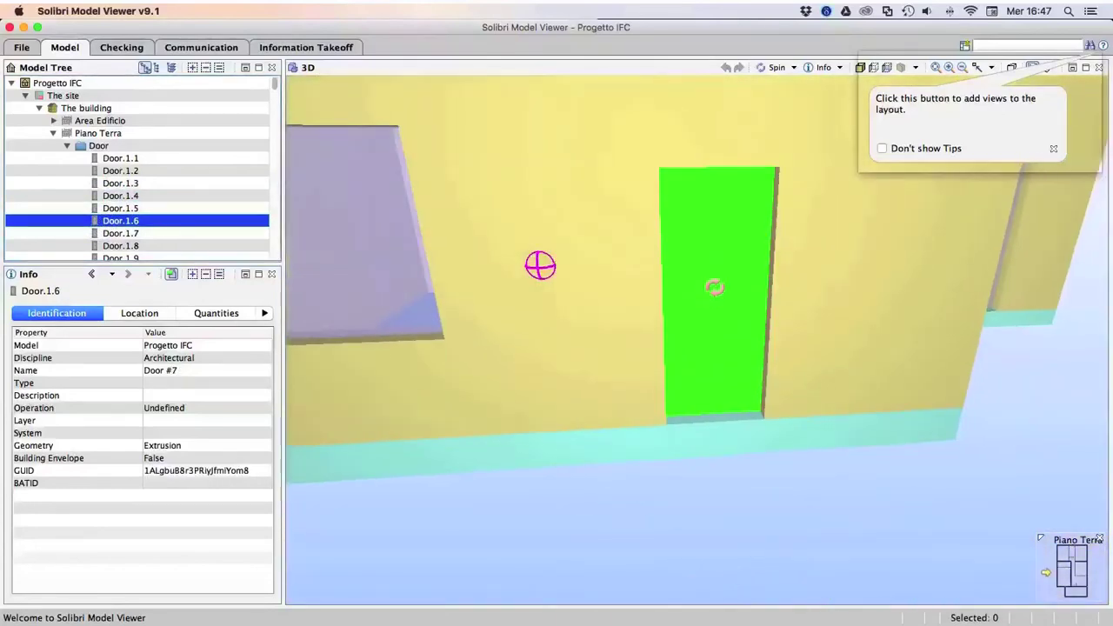
double_click(135, 235)
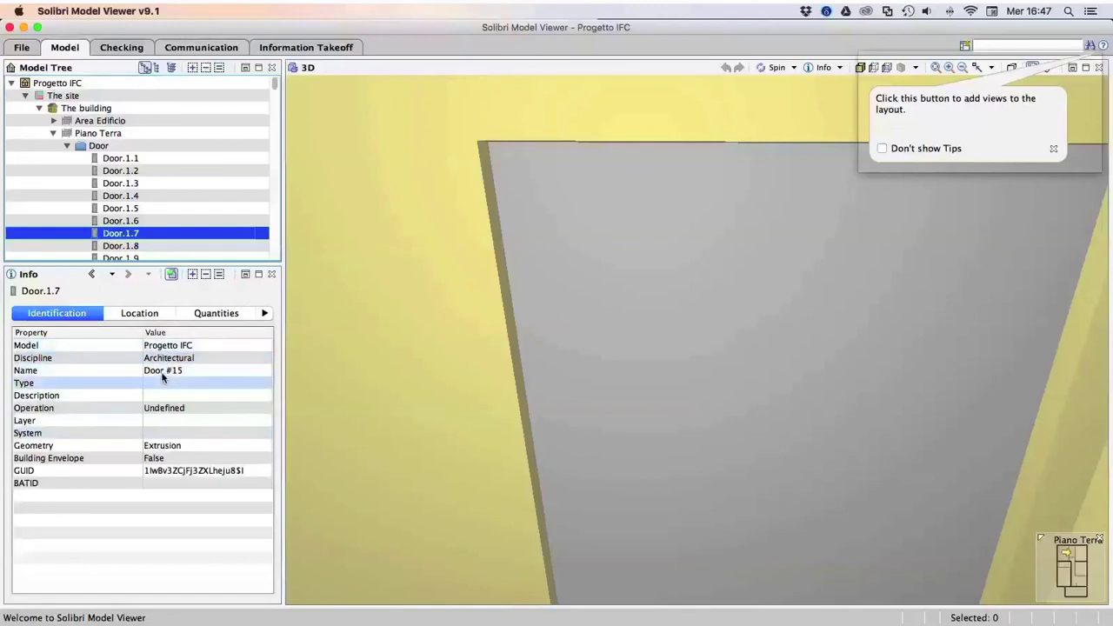
Step: Browse Door.1.7's Info tabs, open its Piano Terra containment relation, then collapse Door
left_click(141, 316)
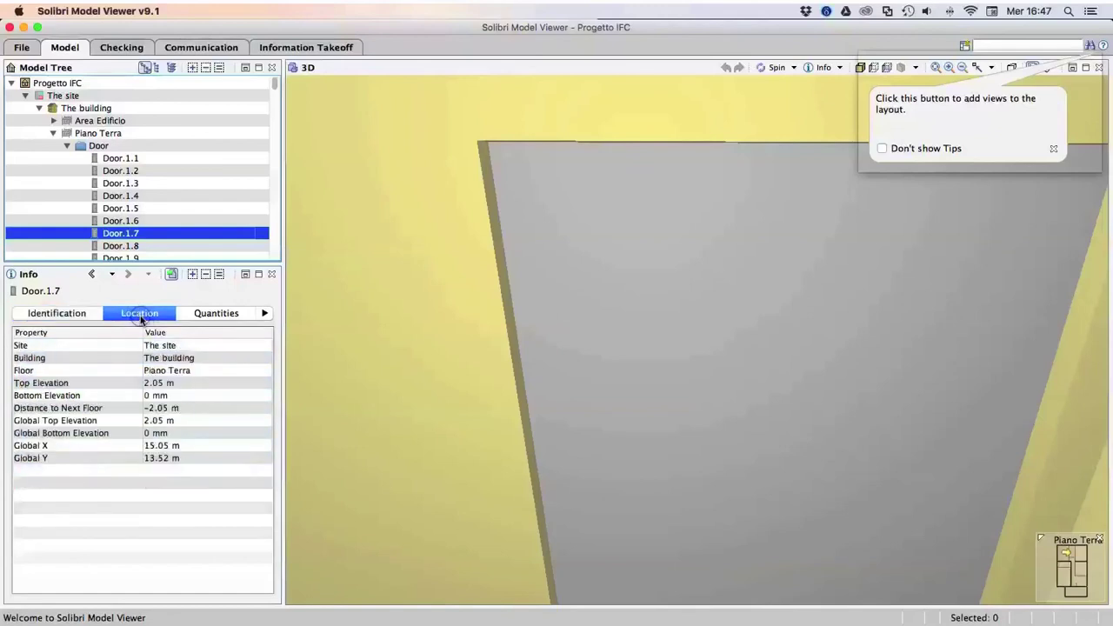
left_click(218, 315)
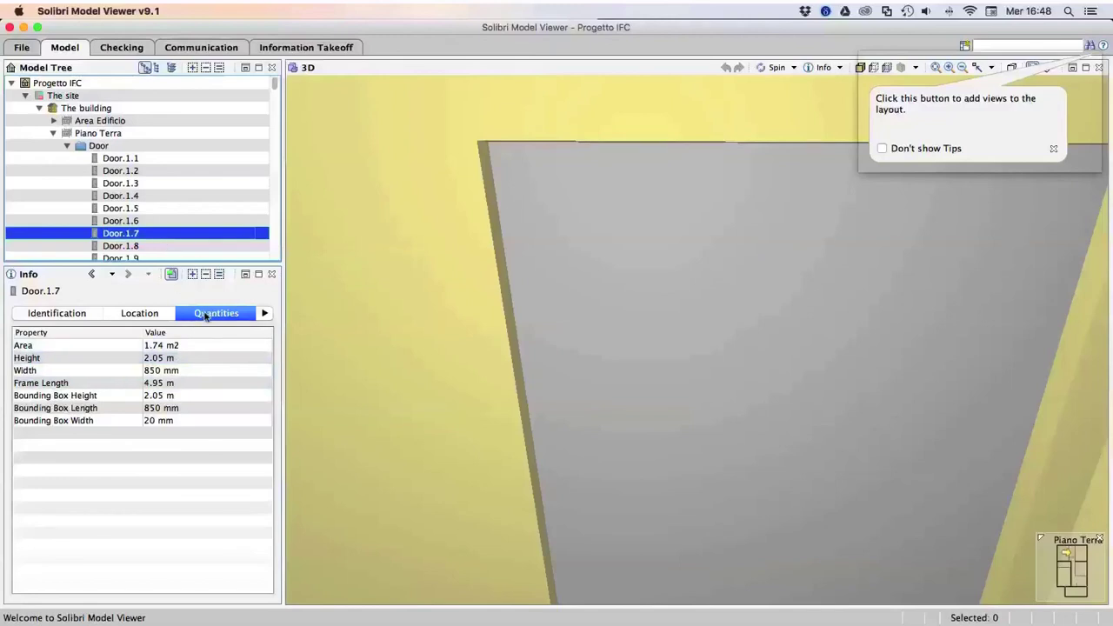
left_click(265, 313)
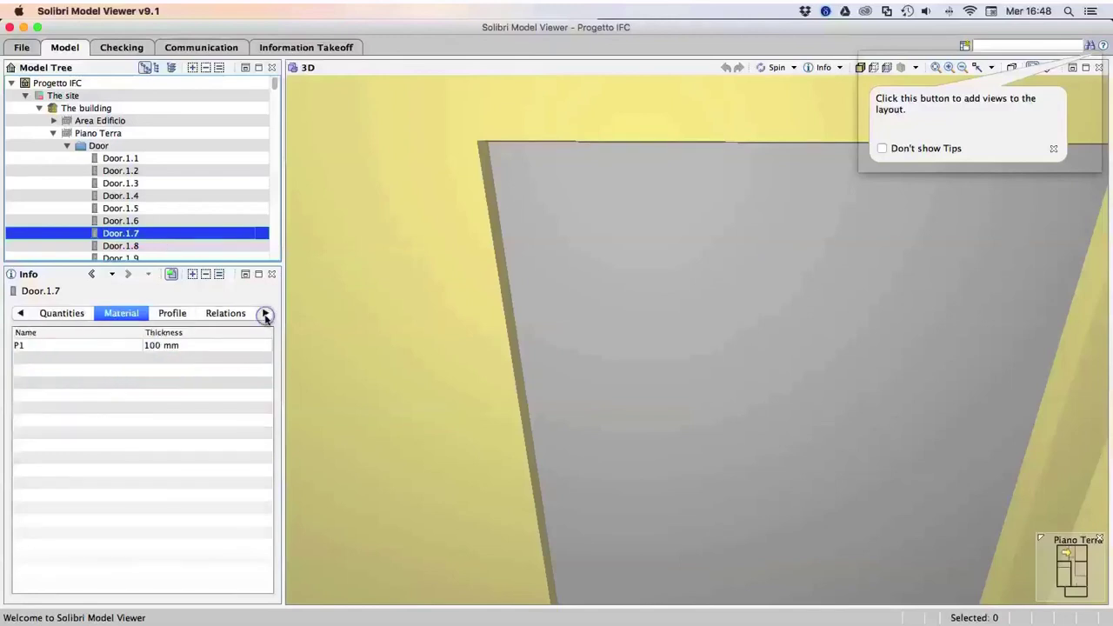
left_click(174, 319)
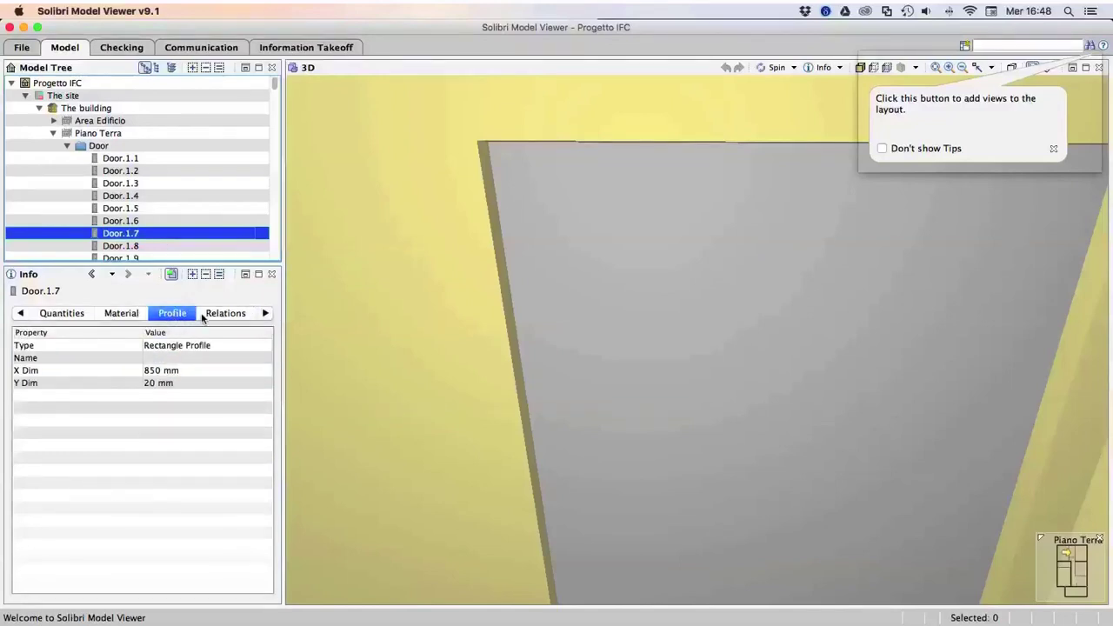
left_click(235, 318)
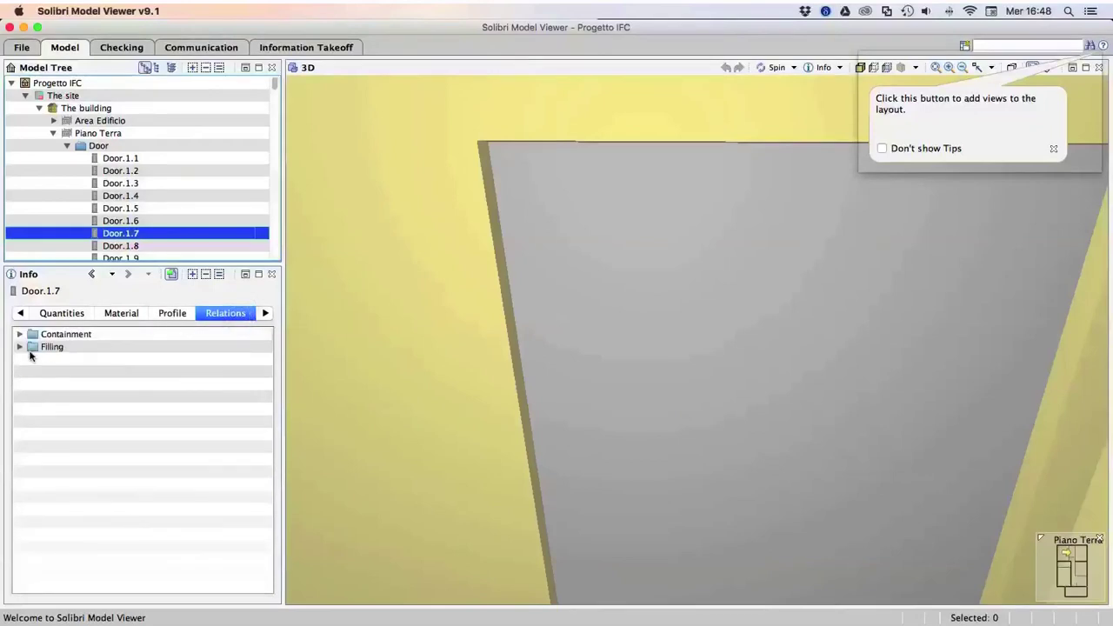
left_click(19, 348)
left_click(19, 334)
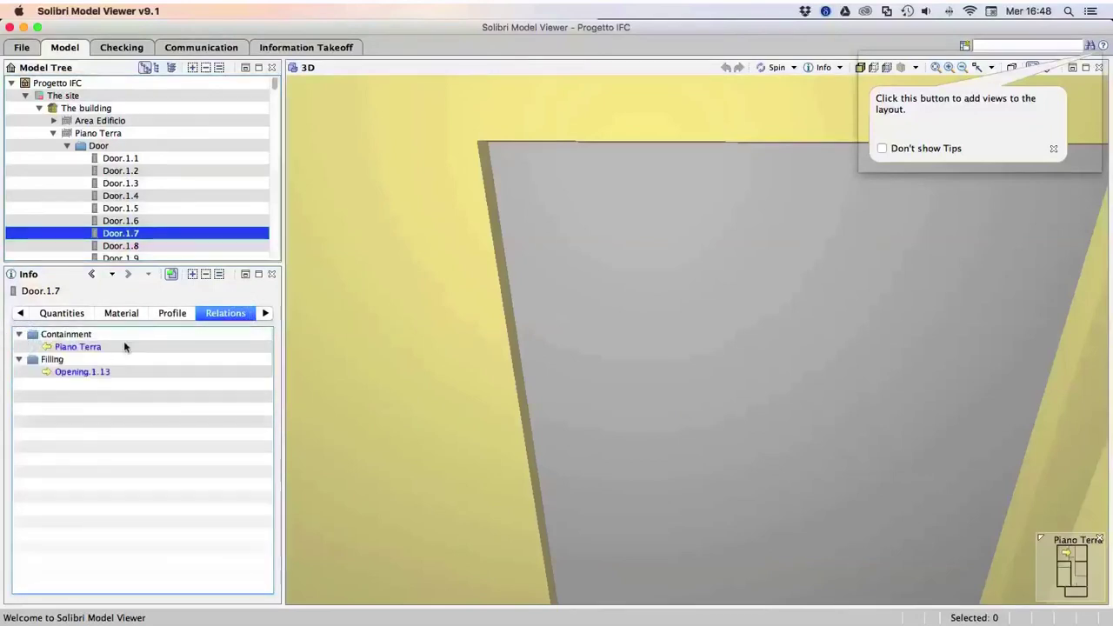
left_click(85, 347)
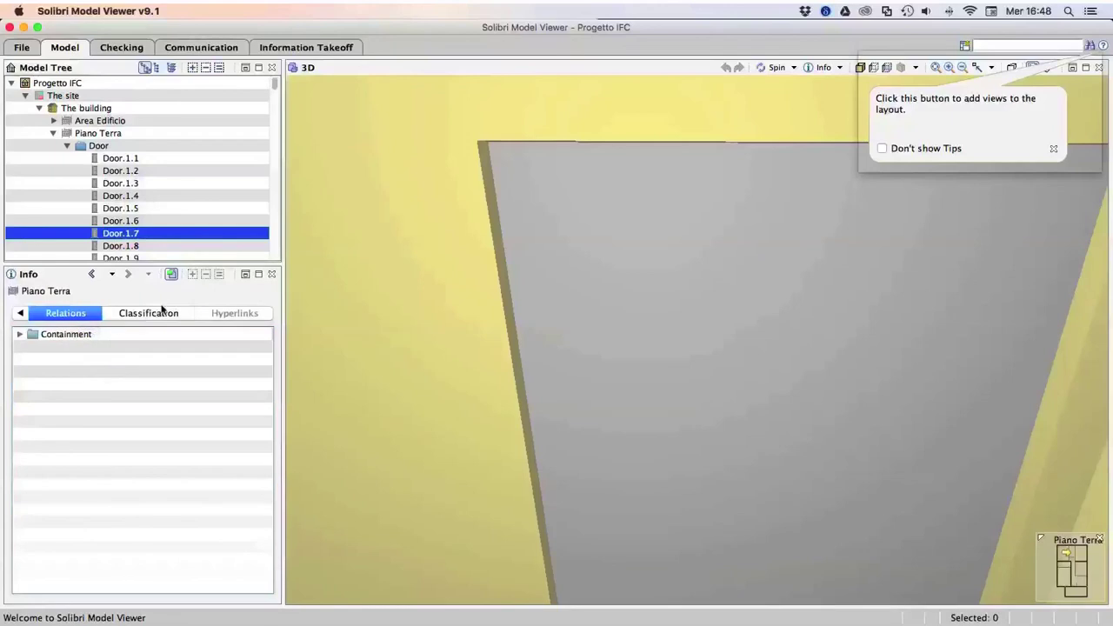
left_click(69, 148)
Step: Select Wall.1.4 in the 3D model to show its relations
left_click(433, 286)
scroll(586, 329, "down", 5)
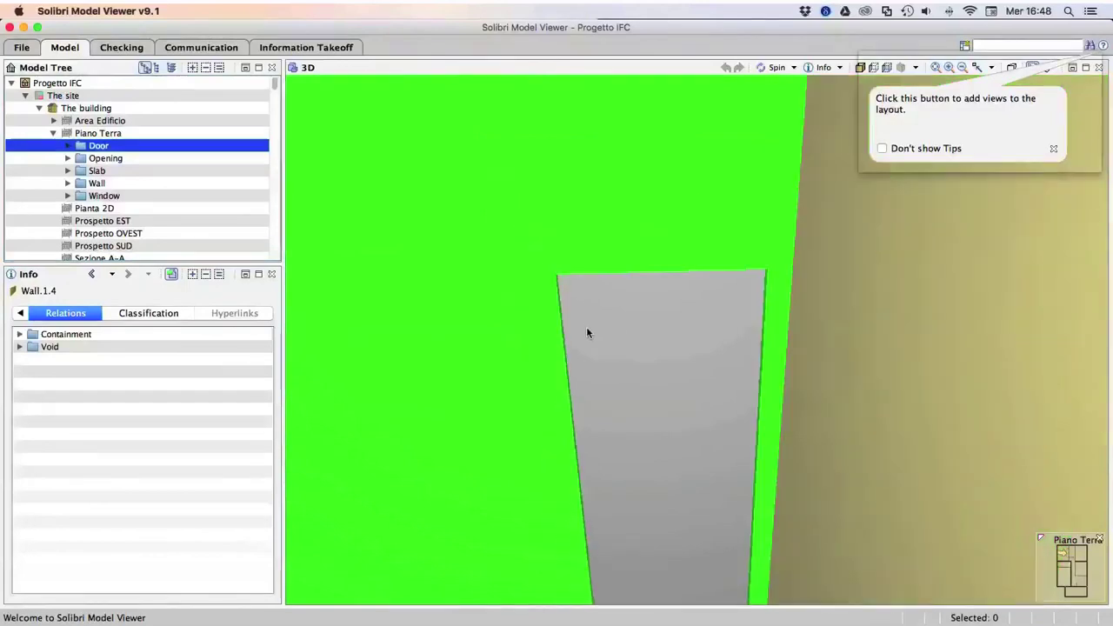
scroll(586, 334, "up", 3)
scroll(586, 333, "up", 2)
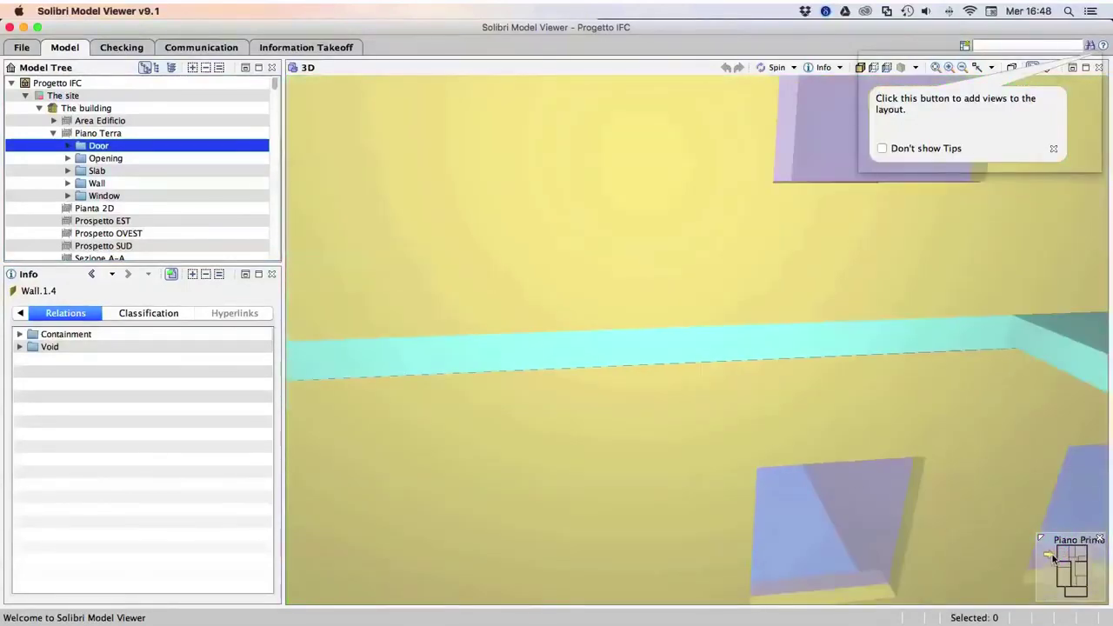
Step: Tour the floors in 3D, ending on a corner view of the whole building
left_click_drag(1054, 560, 1045, 582)
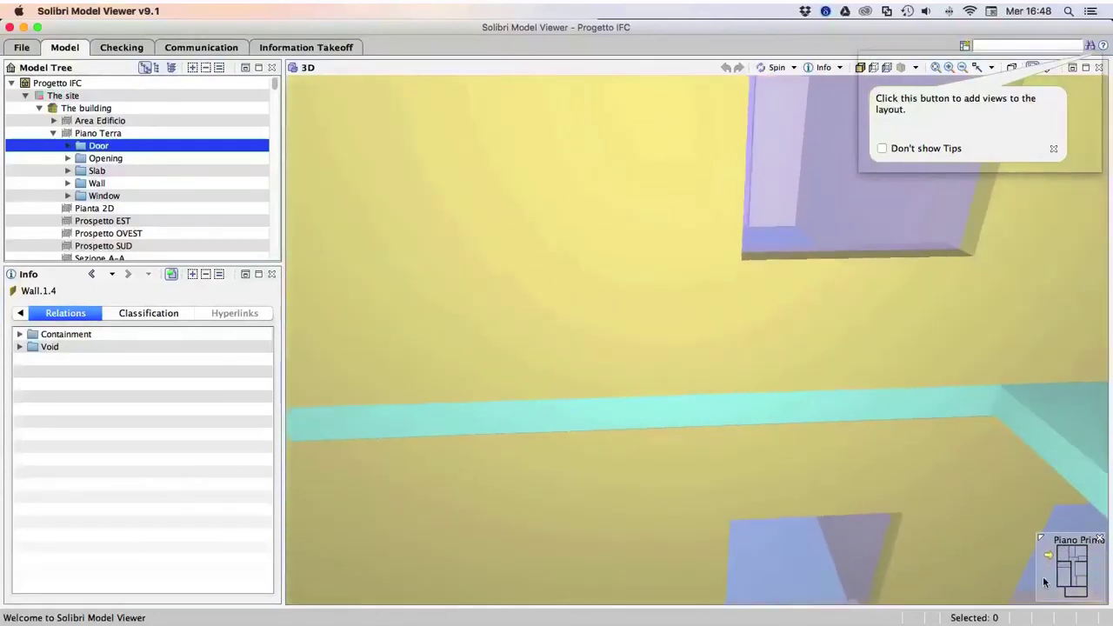
left_click_drag(1054, 578, 660, 374)
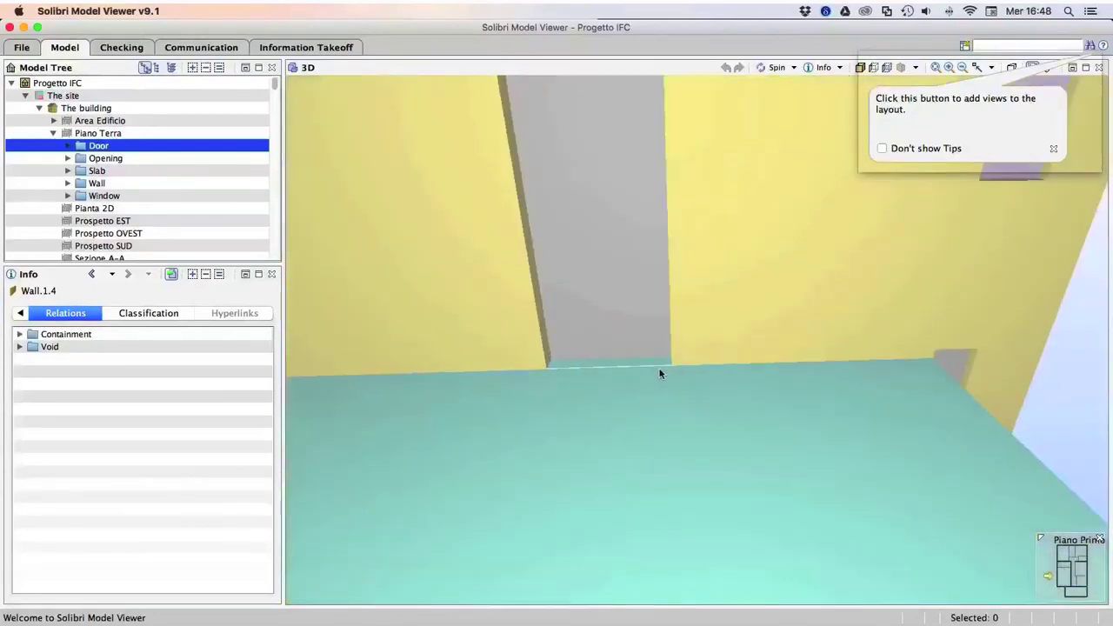
left_click_drag(629, 334, 625, 199)
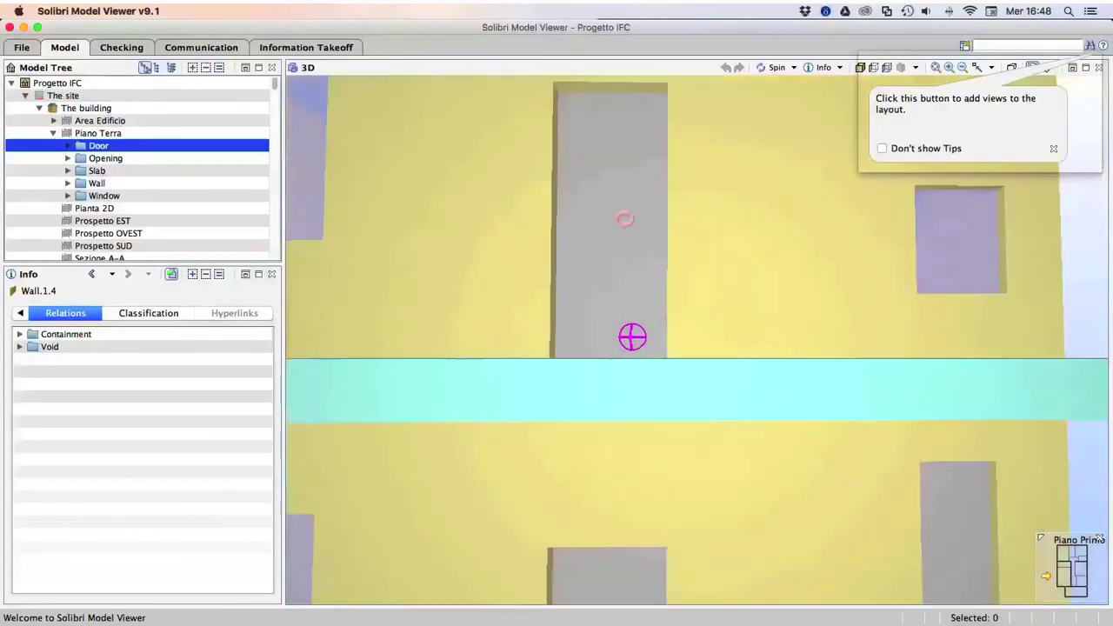
scroll(586, 271, "down", 3)
scroll(587, 276, "down", 1)
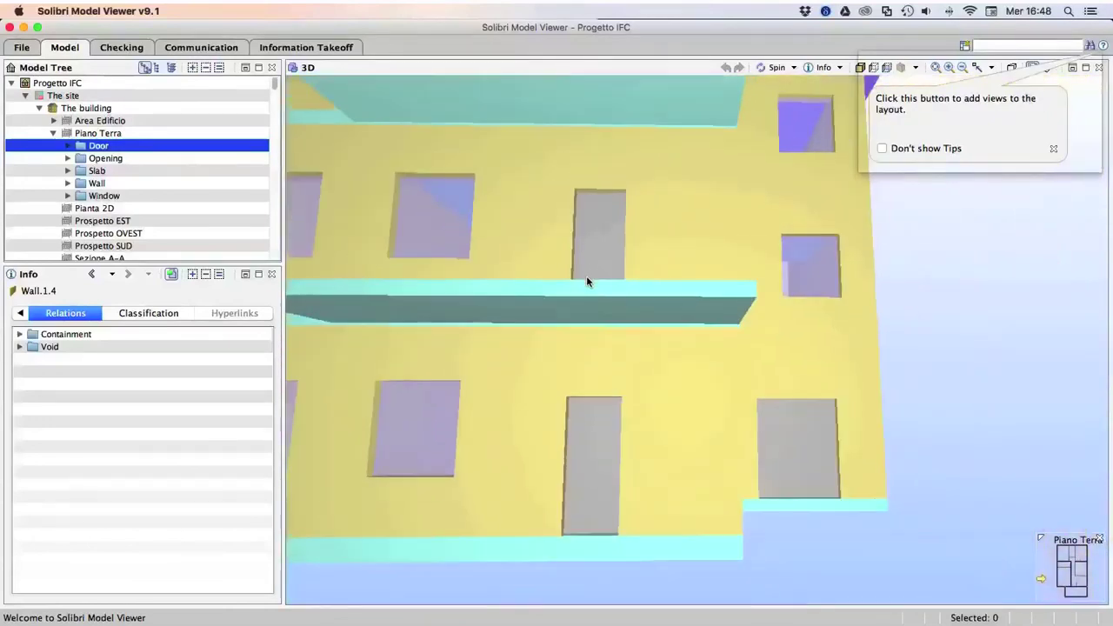
scroll(587, 279, "down", 3)
mouse_move(587, 280)
left_mouse_down()
mouse_move(683, 230)
mouse_move(685, 257)
left_mouse_up()
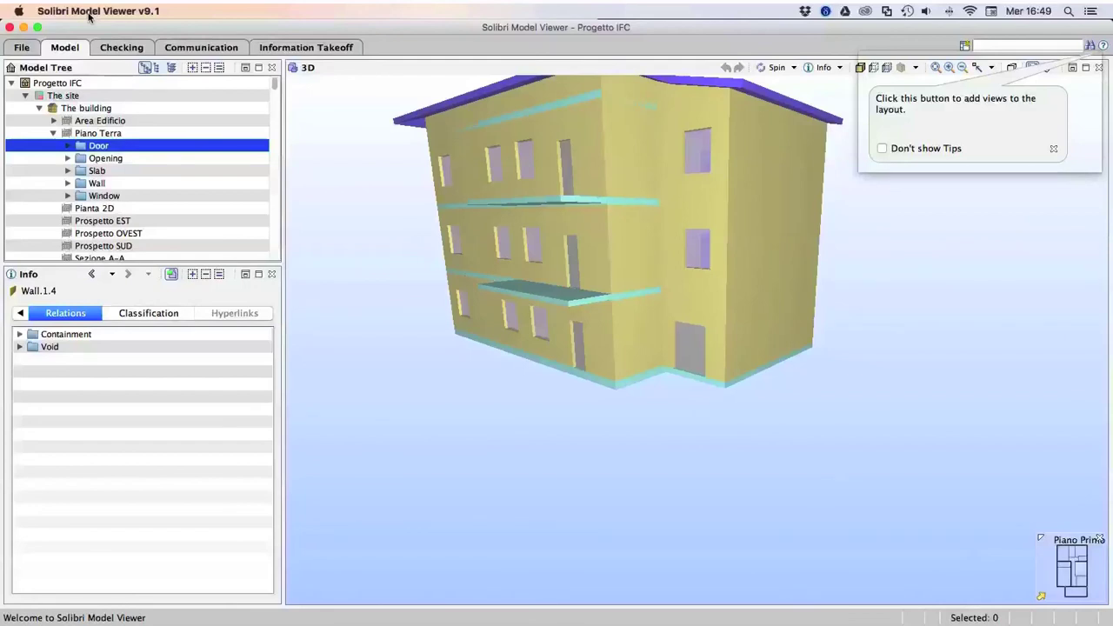
Step: Quit Solibri Model Viewer and close the Finder Scrivania window
left_click(83, 12)
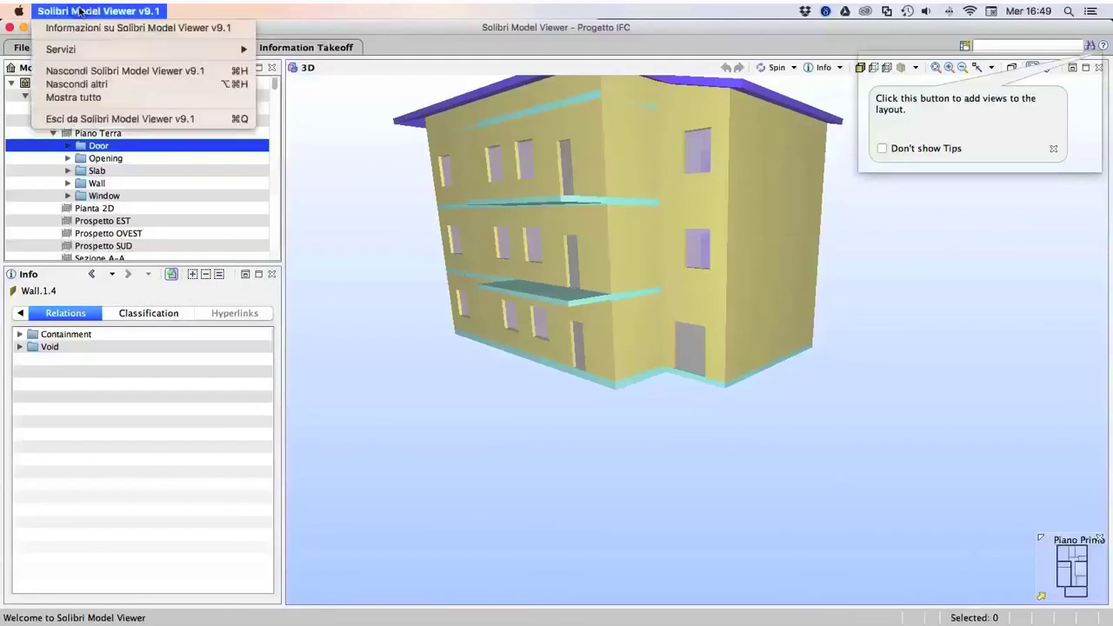
left_click(75, 122)
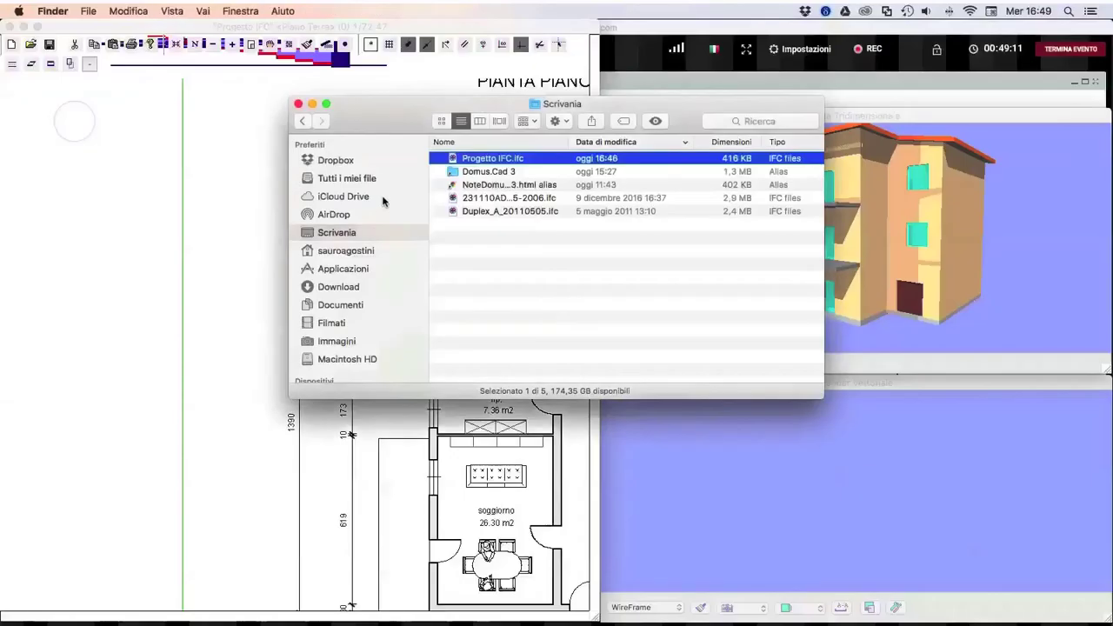
left_click(298, 103)
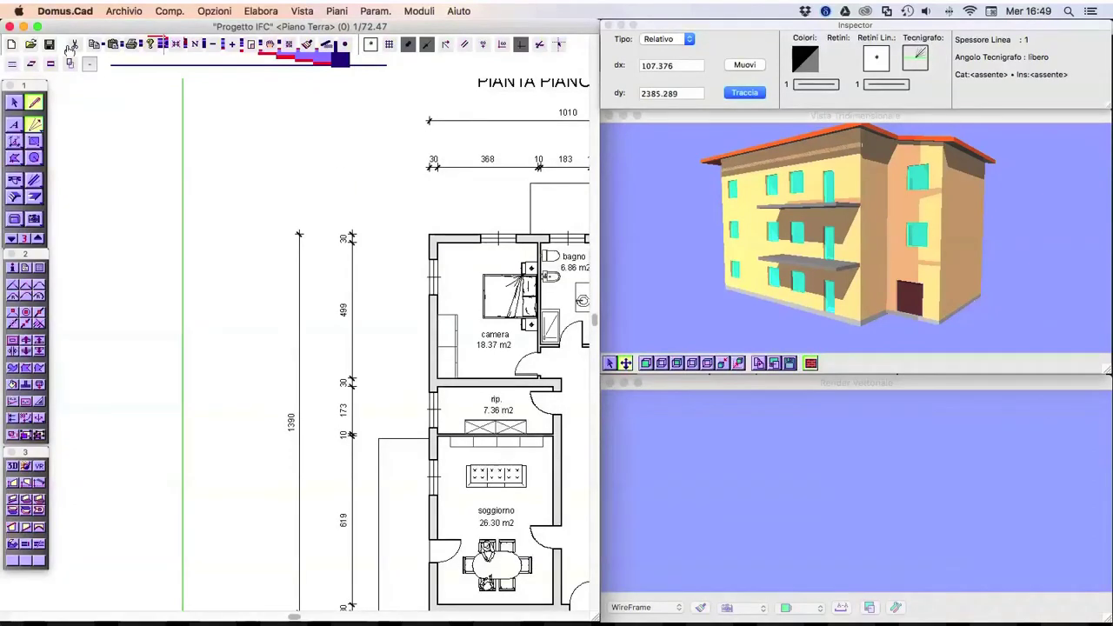
Step: Quit Domus.Cad, discarding the unsaved changes to Progetto IFC
left_click(66, 11)
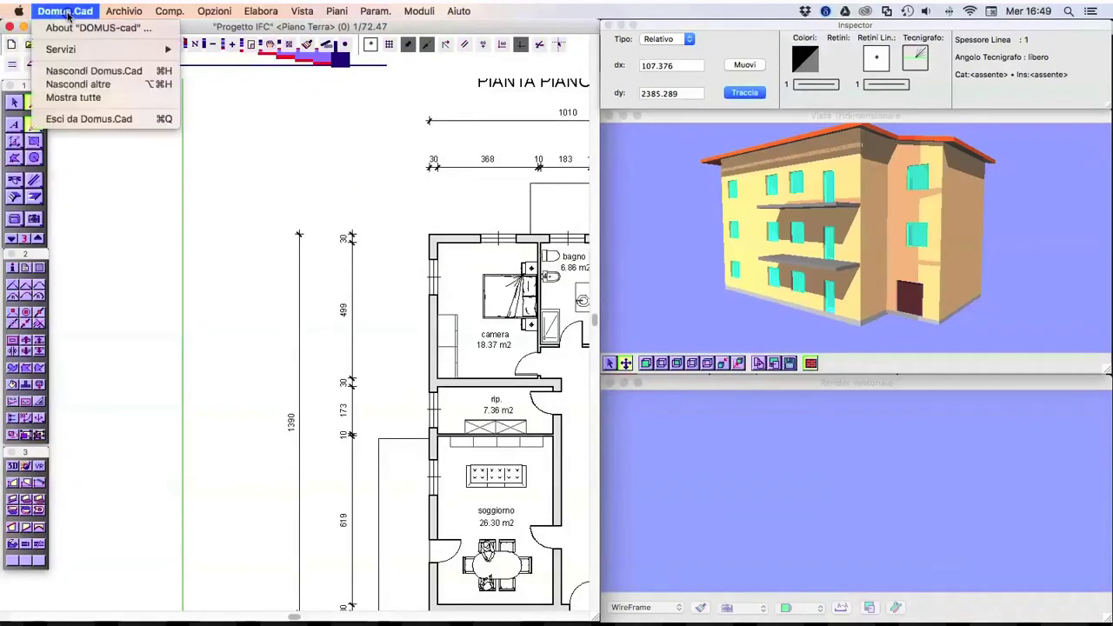
left_click(93, 116)
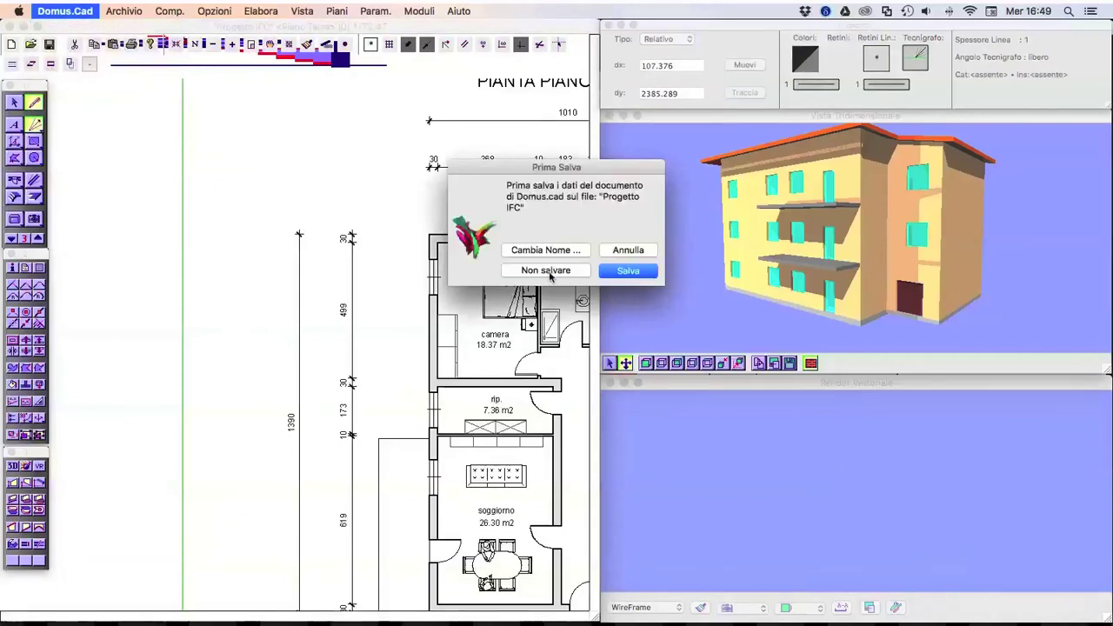
key("Return")
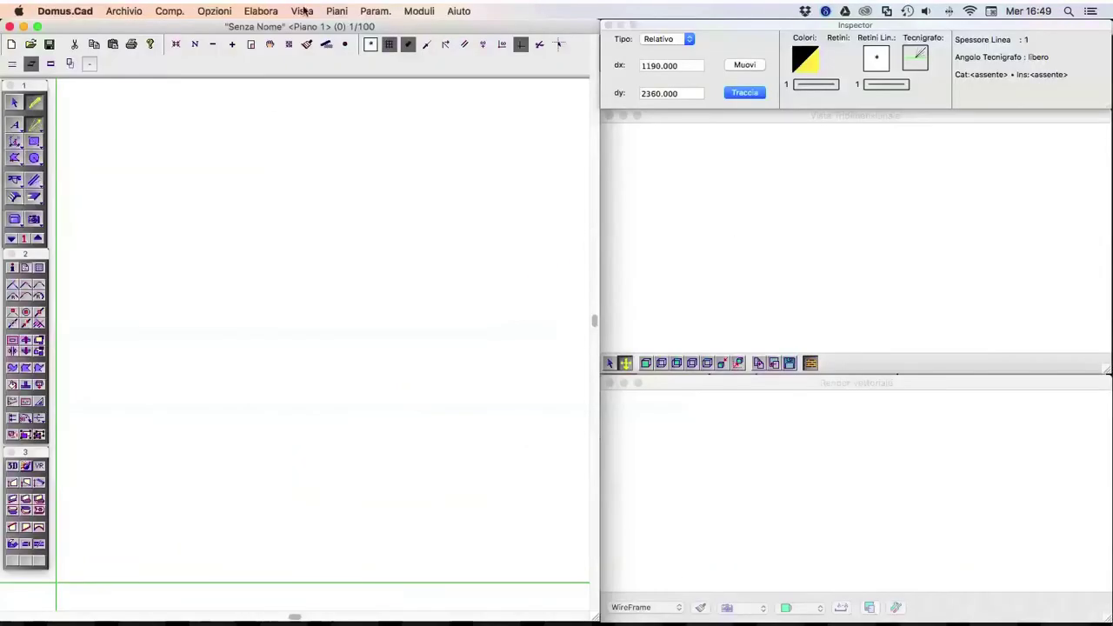
Step: Import Duplex_A_20110505.ifc onto a floor of the new blank document
left_click(336, 10)
mouse_move(353, 207)
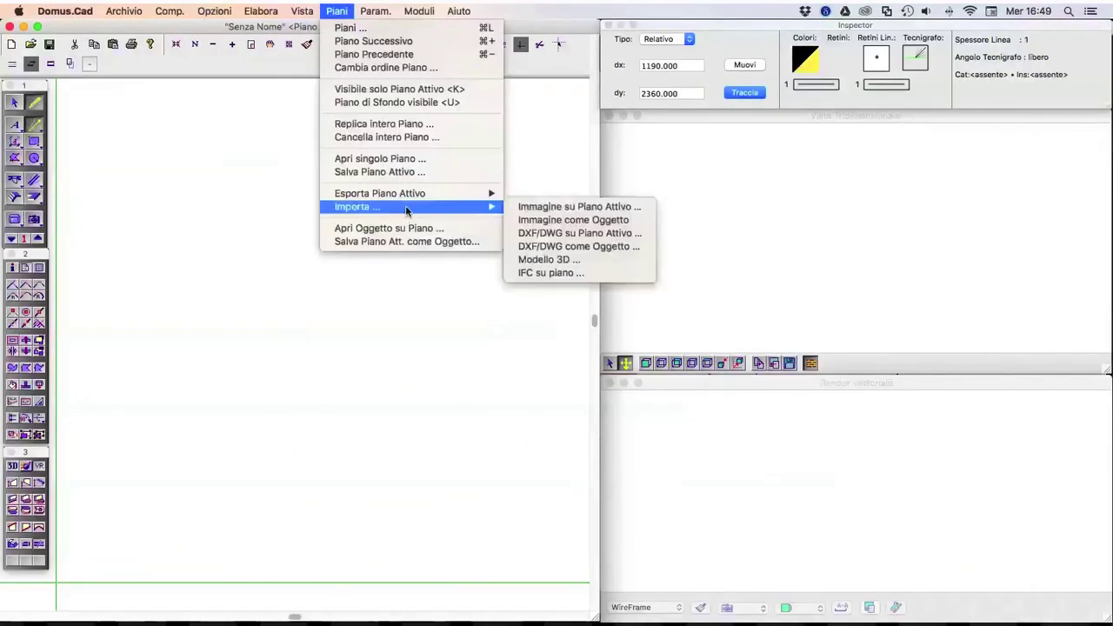
left_click(581, 273)
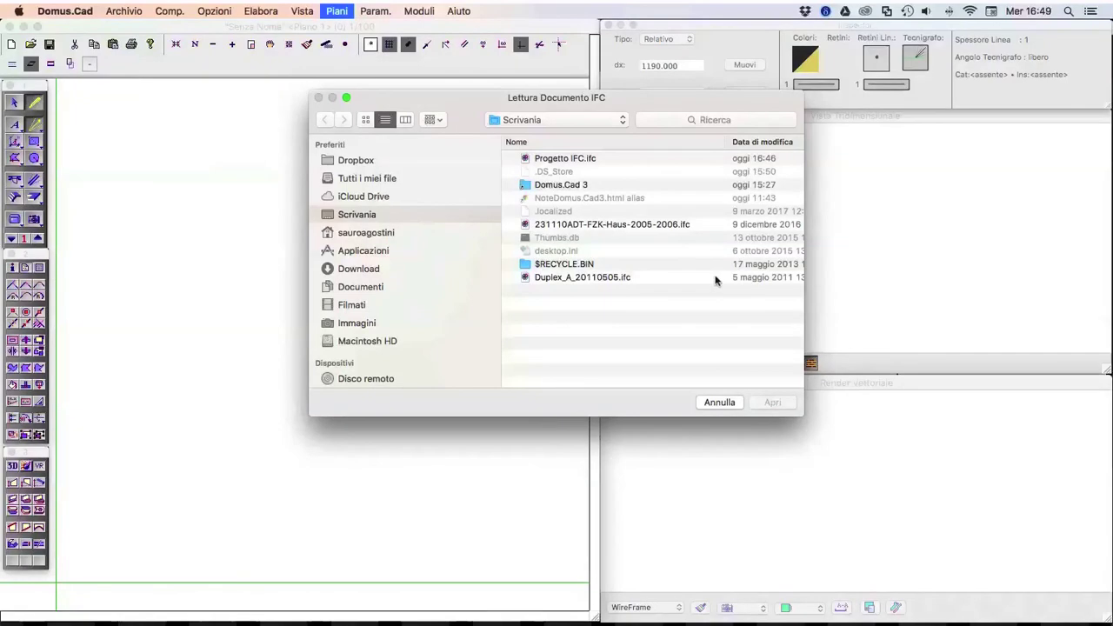
double_click(608, 278)
left_click(593, 296)
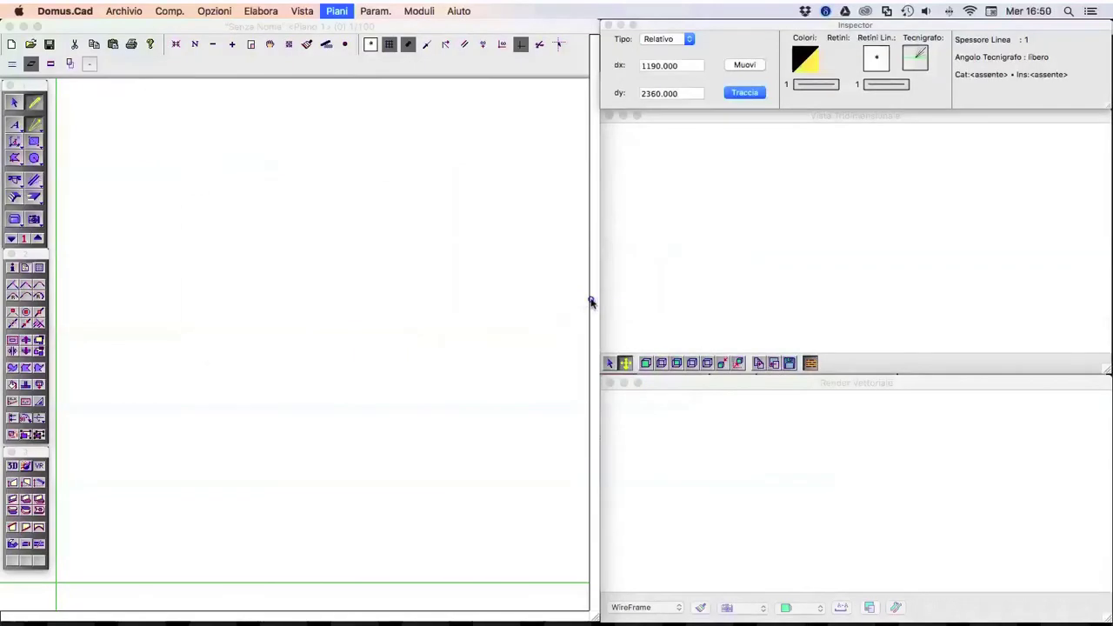
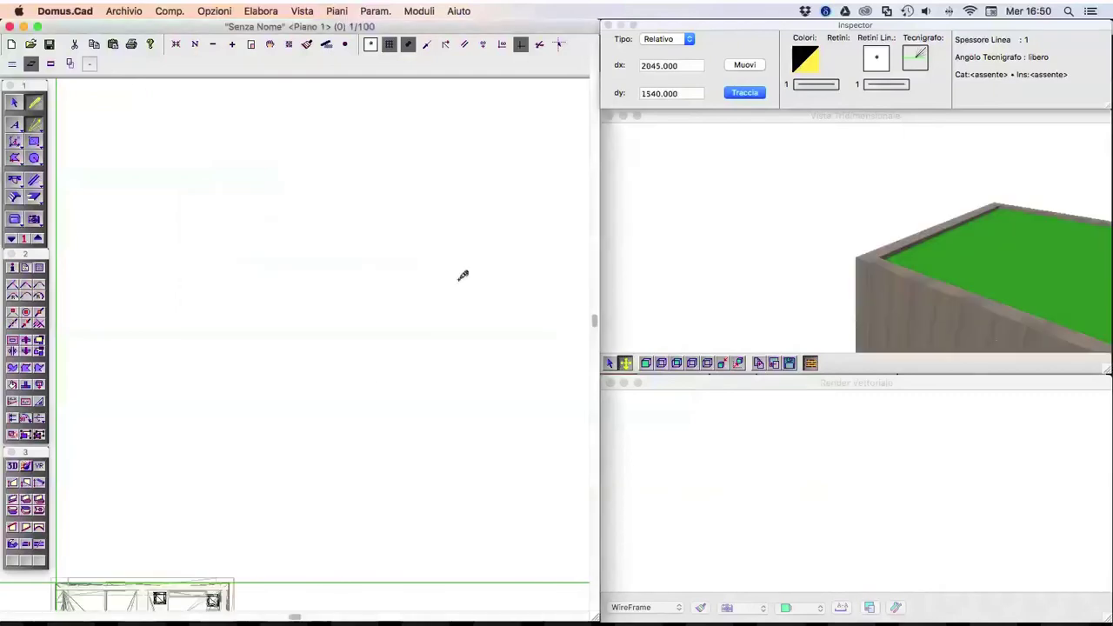
Step: Finish the IFC import and set the 3D view to Quesa Interactive rendering
left_click(858, 261)
left_click(337, 11)
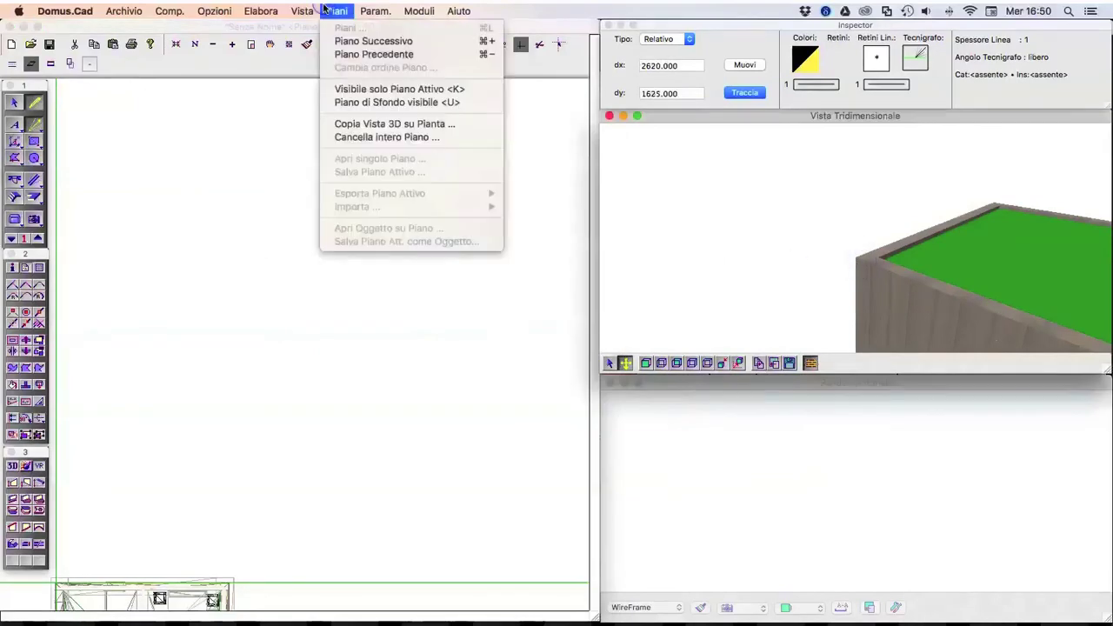
mouse_move(327, 137)
left_click(518, 163)
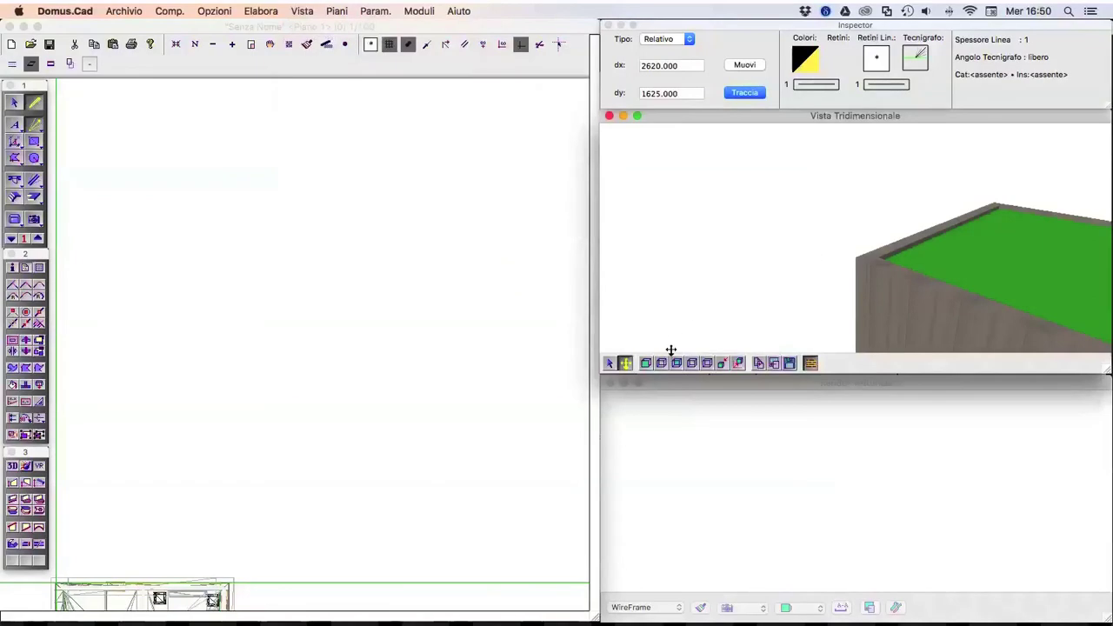
Step: Cycle the house through the standard top and elevation views, ending on the top view
left_click(647, 364)
left_click(661, 364)
left_click(677, 363)
left_click(692, 363)
left_click(706, 363)
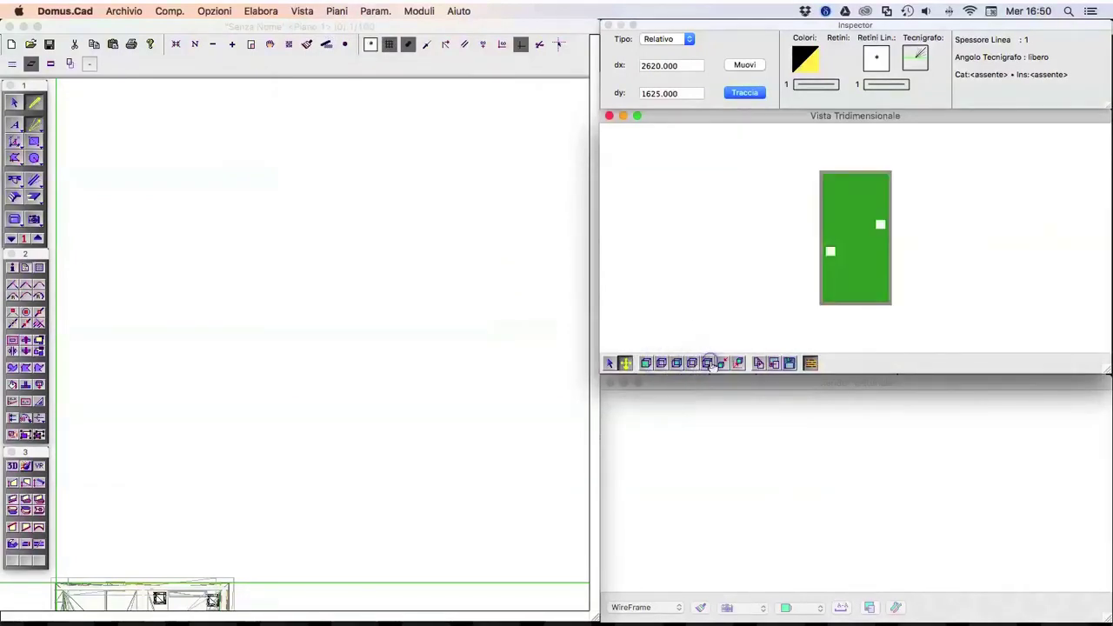
left_click(646, 364)
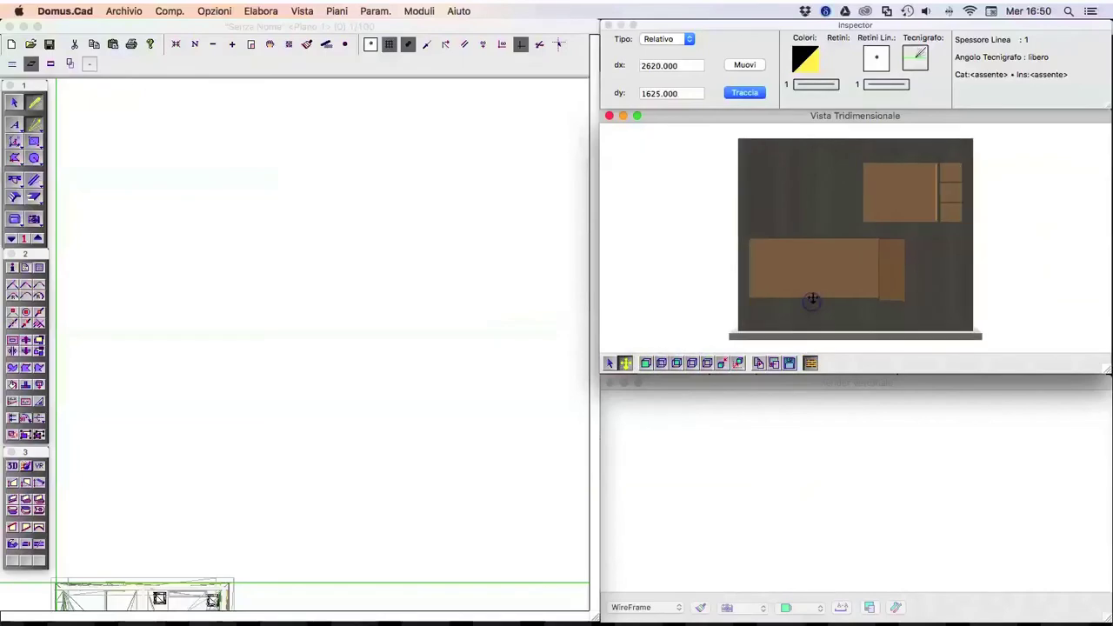
Step: Walk the camera down to eye level and through the house interior
scroll(813, 286, "up", 2)
mouse_move(813, 286)
left_mouse_down()
mouse_move(847, 290)
mouse_move(813, 285)
mouse_move(800, 269)
mouse_move(880, 274)
mouse_move(811, 272)
mouse_move(784, 251)
left_mouse_up()
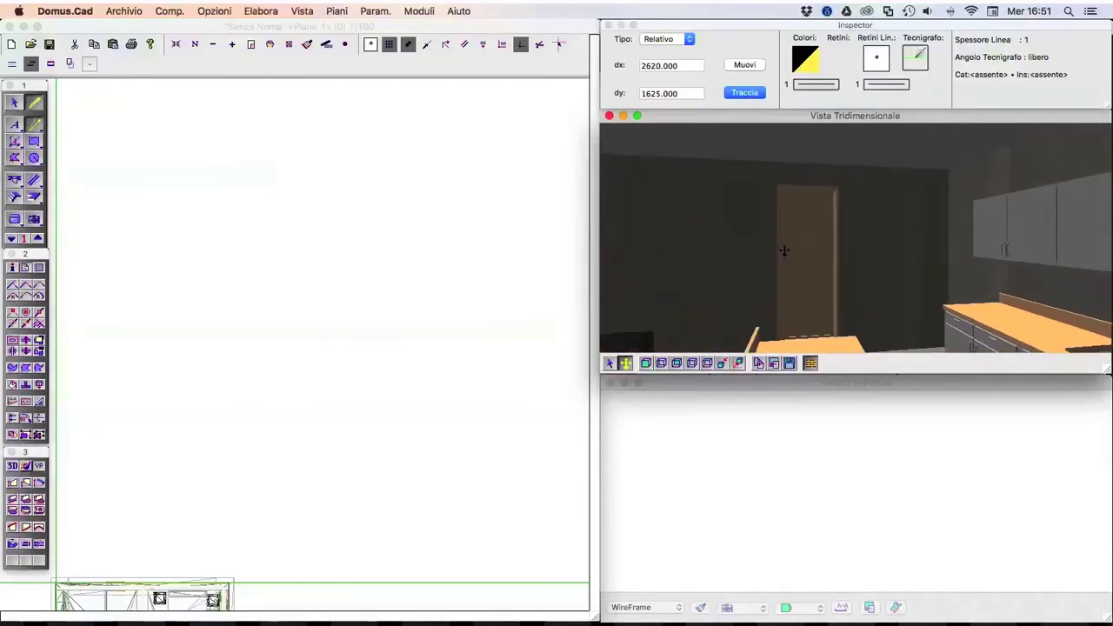
left_click_drag(785, 250, 822, 247)
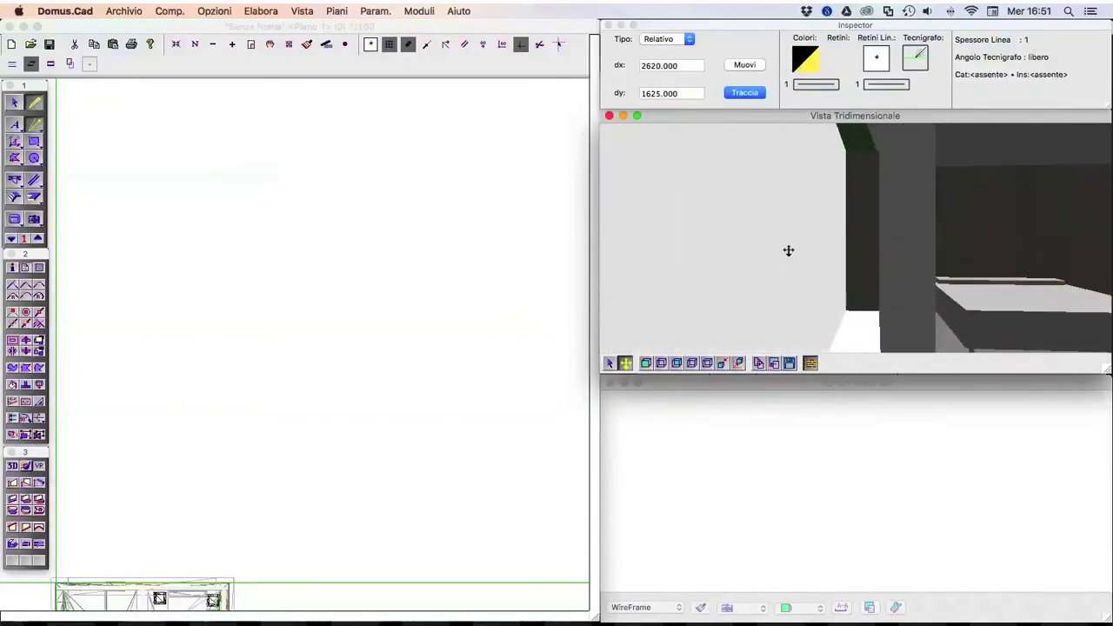
left_click(609, 363)
double_click(821, 242)
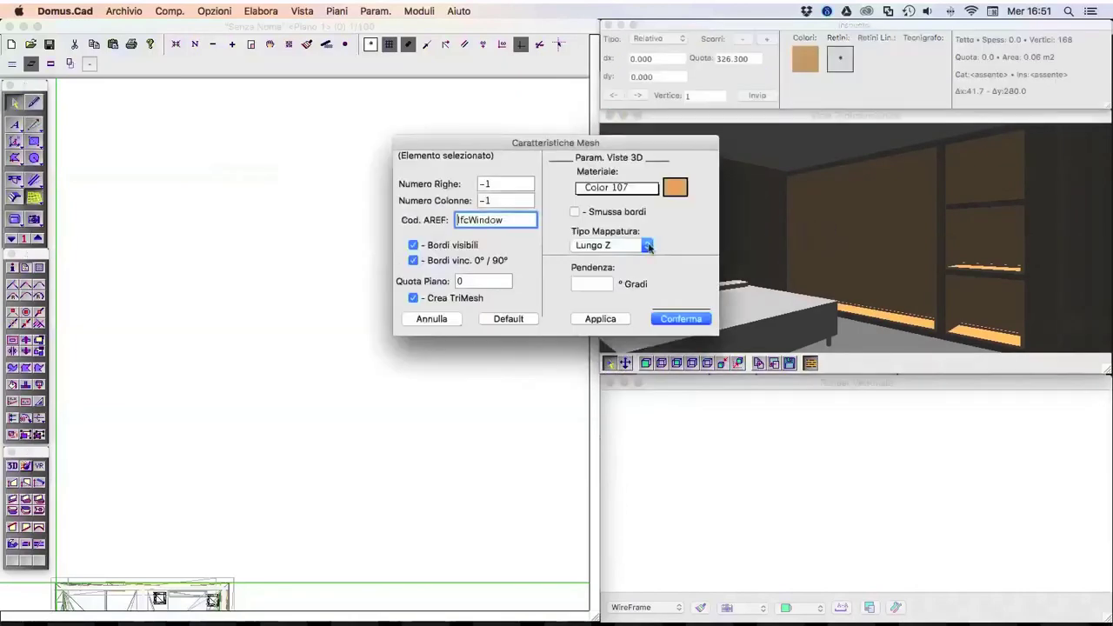
left_click(428, 322)
double_click(548, 313)
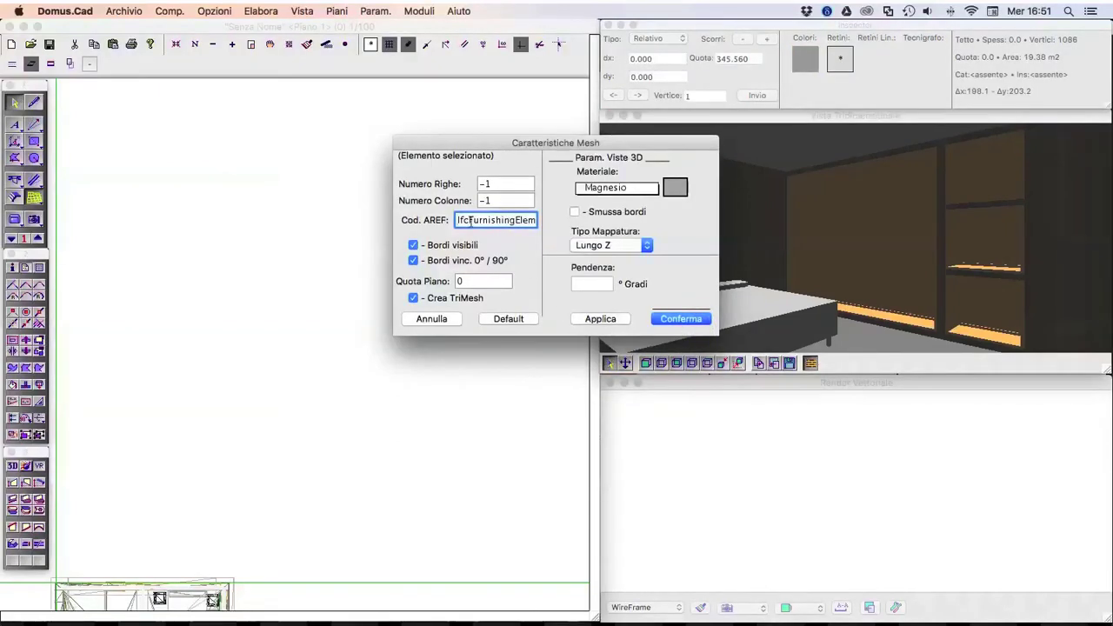
left_click_drag(458, 220, 513, 220)
key("BackSpace")
key("super+z")
double_click(495, 223)
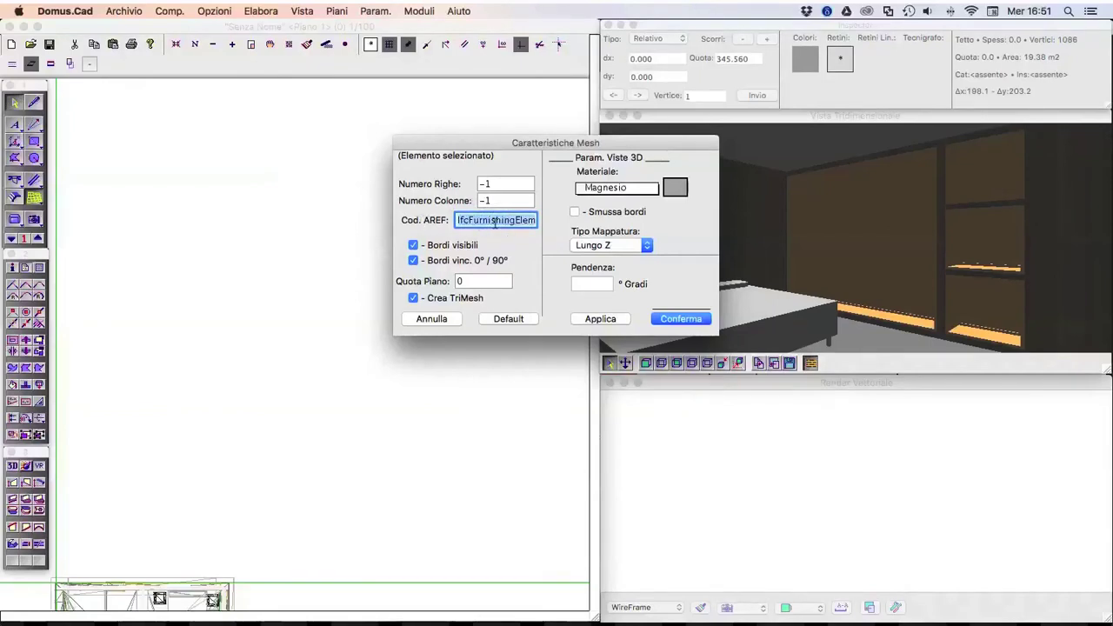
left_click(432, 319)
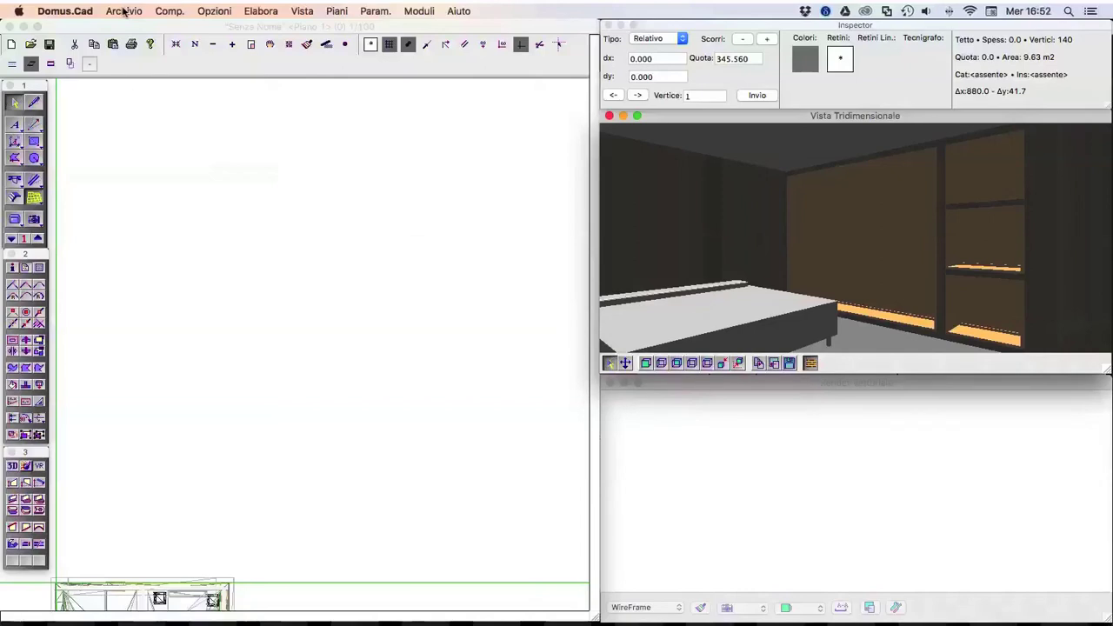
Step: Start a new drawing from Archivio > Nuovo Disegno without saving the IFC model
left_click(125, 10)
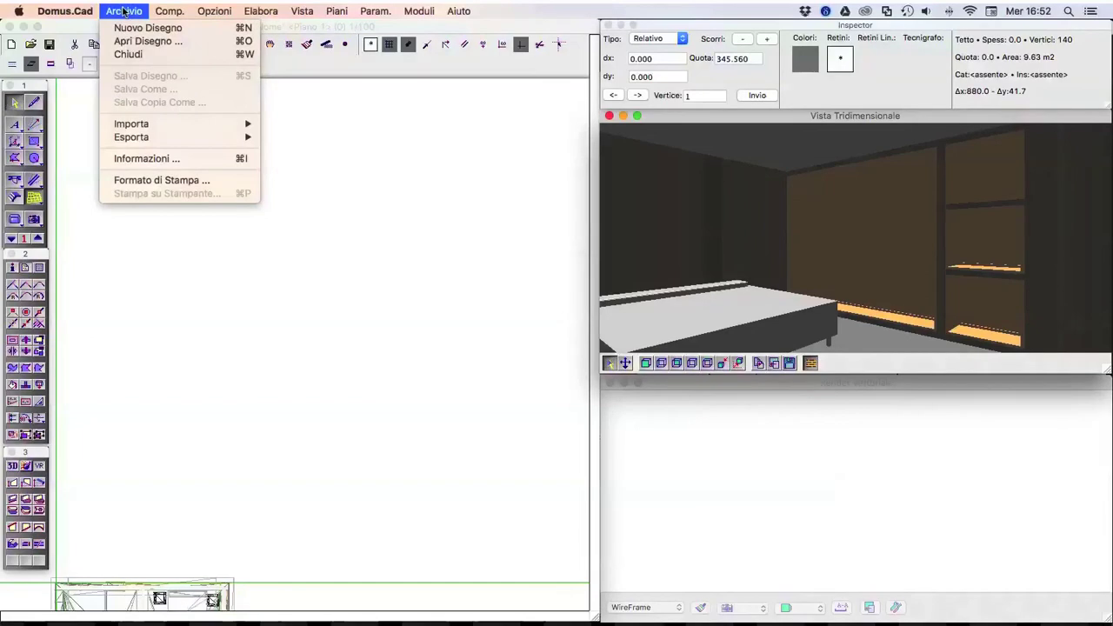
left_click(148, 28)
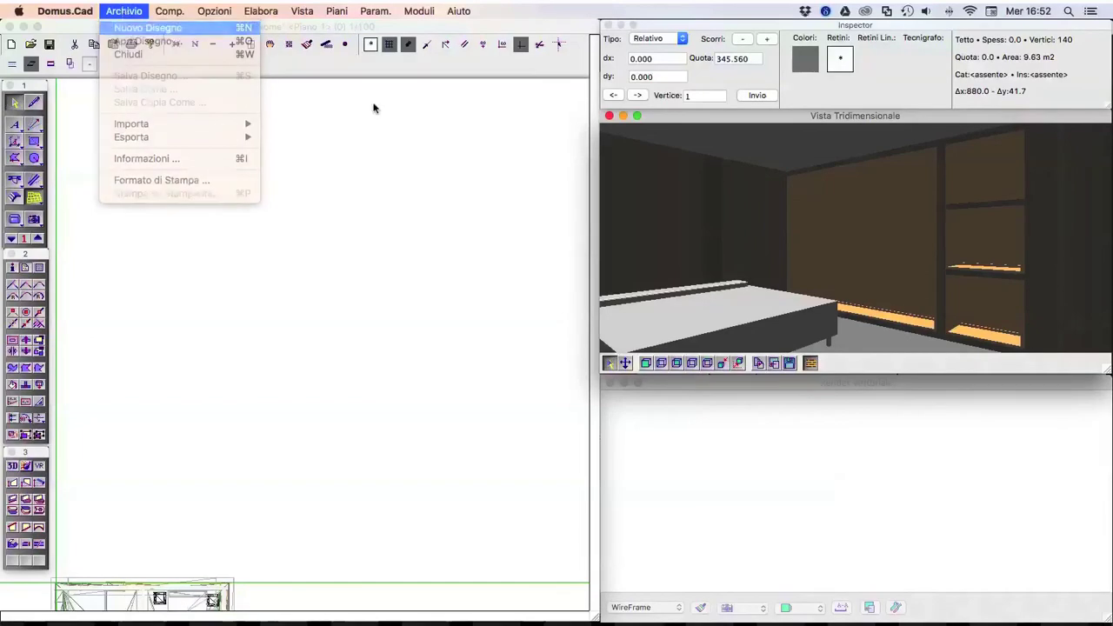
left_click(560, 272)
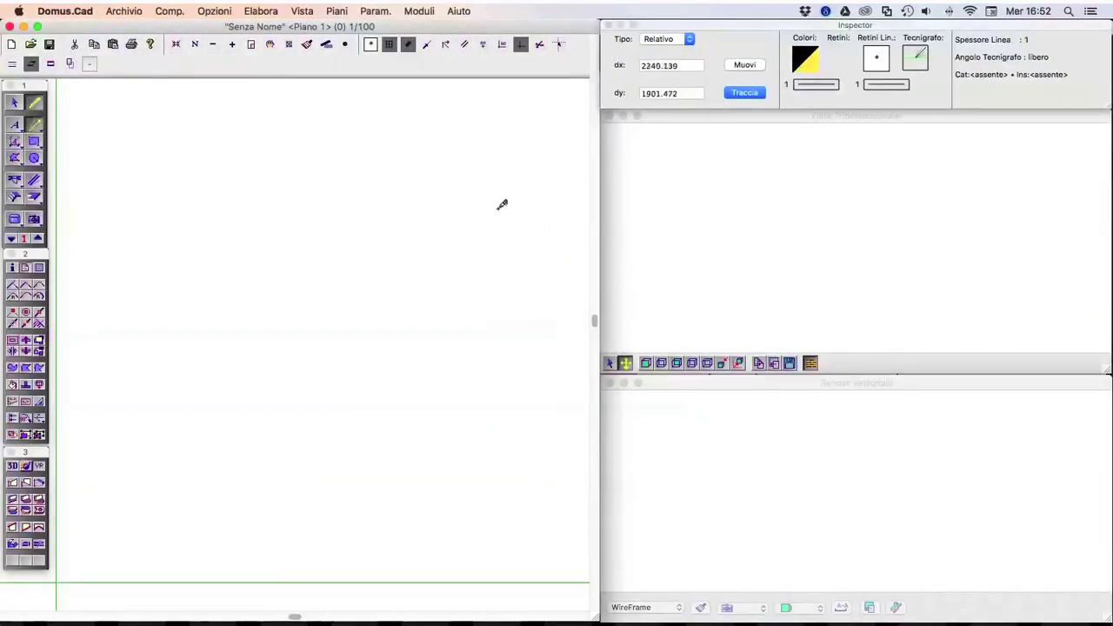
Step: Switch to Finder and look through its menus
key("super+Tab")
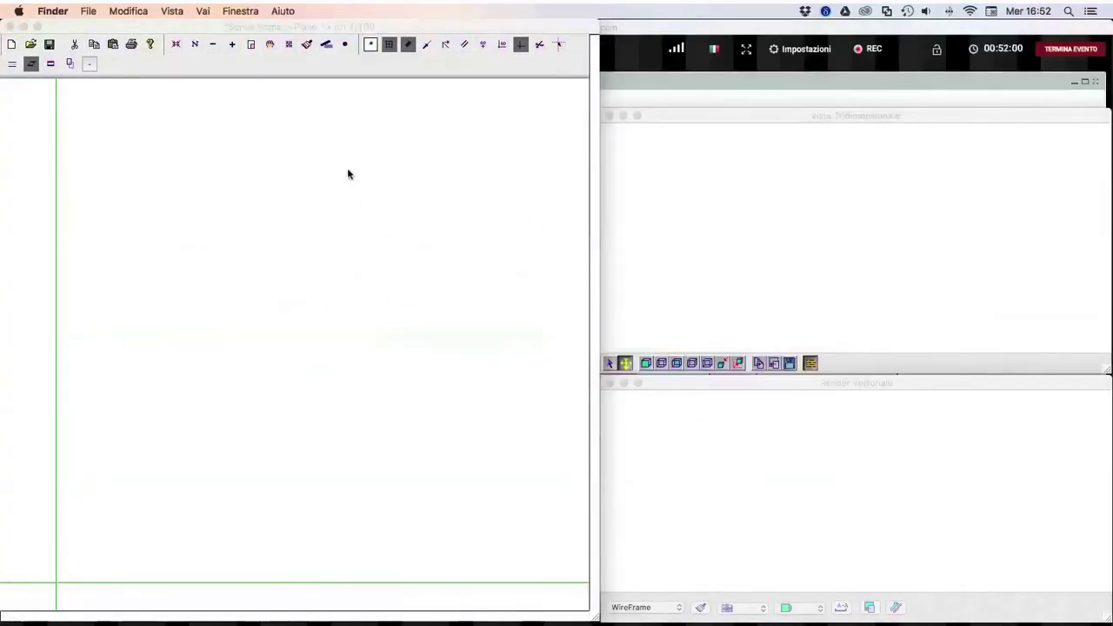
left_click(88, 8)
left_click(88, 9)
left_click(88, 9)
left_click(572, 221)
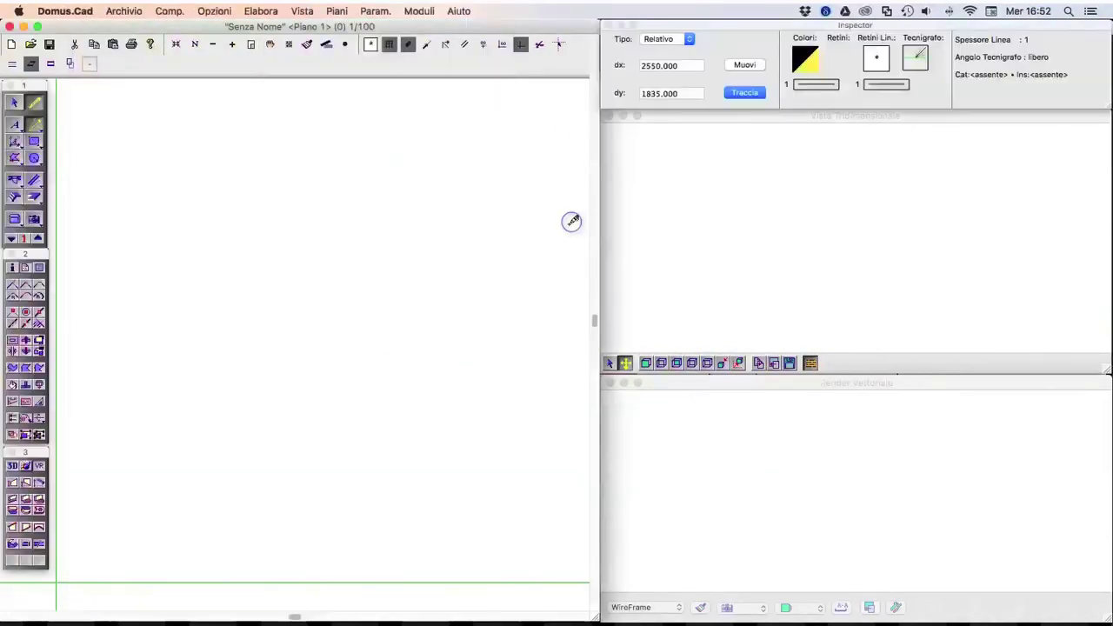
key("super+Tab")
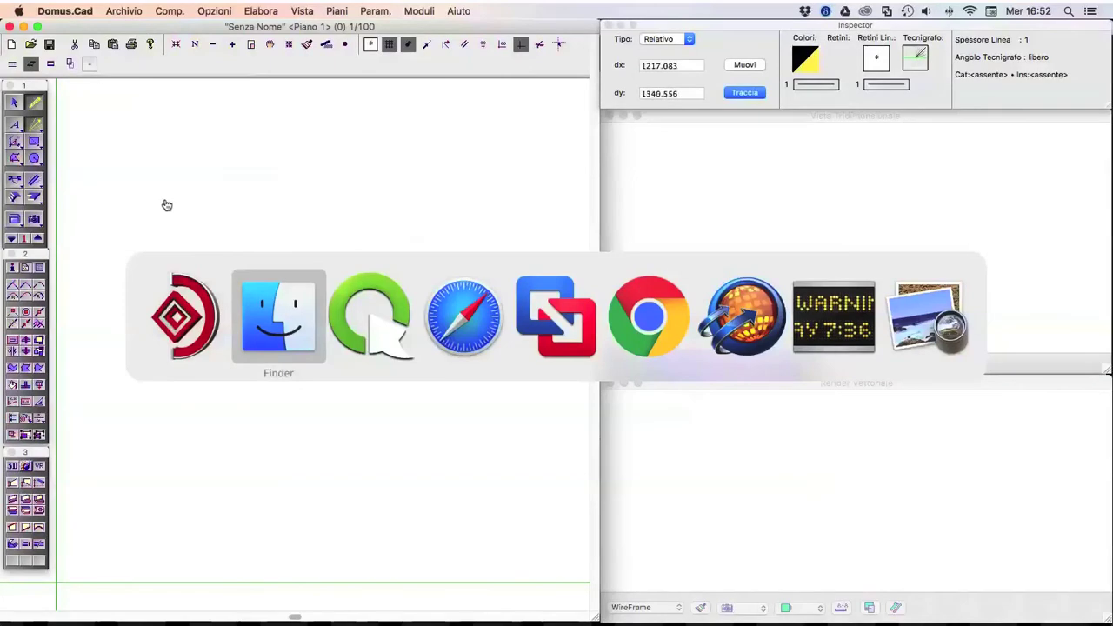
left_click(88, 10)
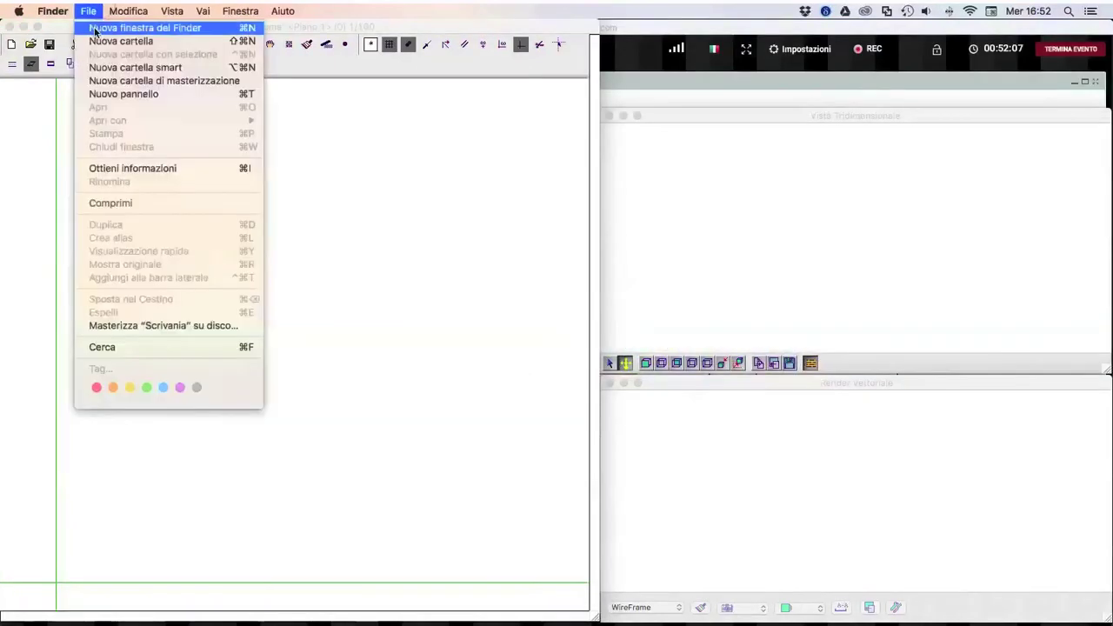
Step: Hide other apps, then open Esempio Manuale 1 Texture from Domus.Cad 3 > Lavori ed esempi > Esempi Manuale
left_click(78, 127)
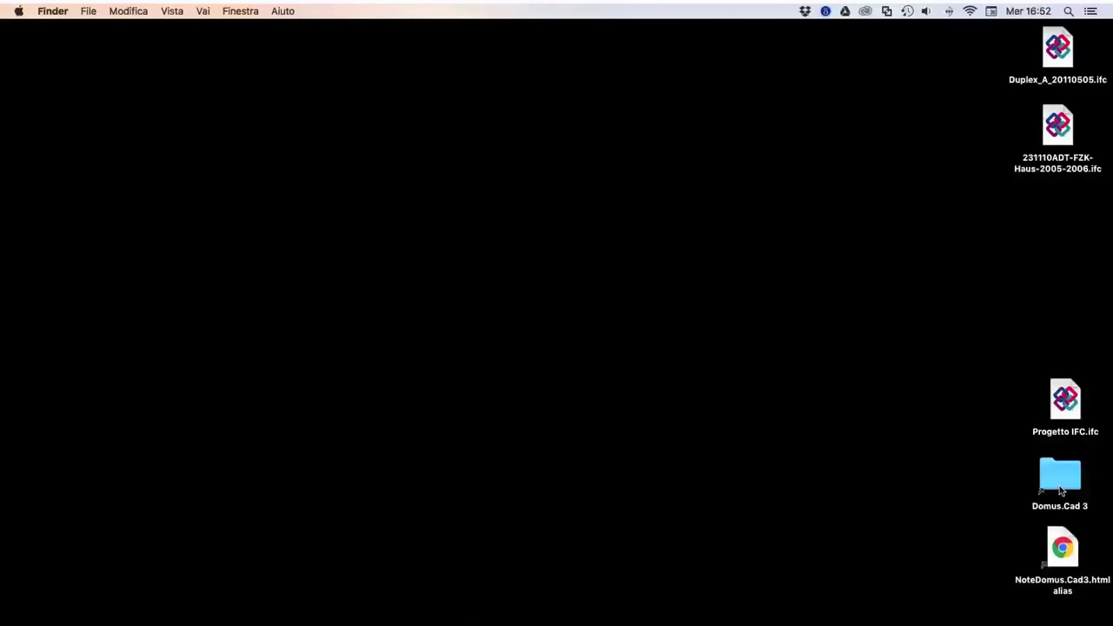
double_click(1061, 490)
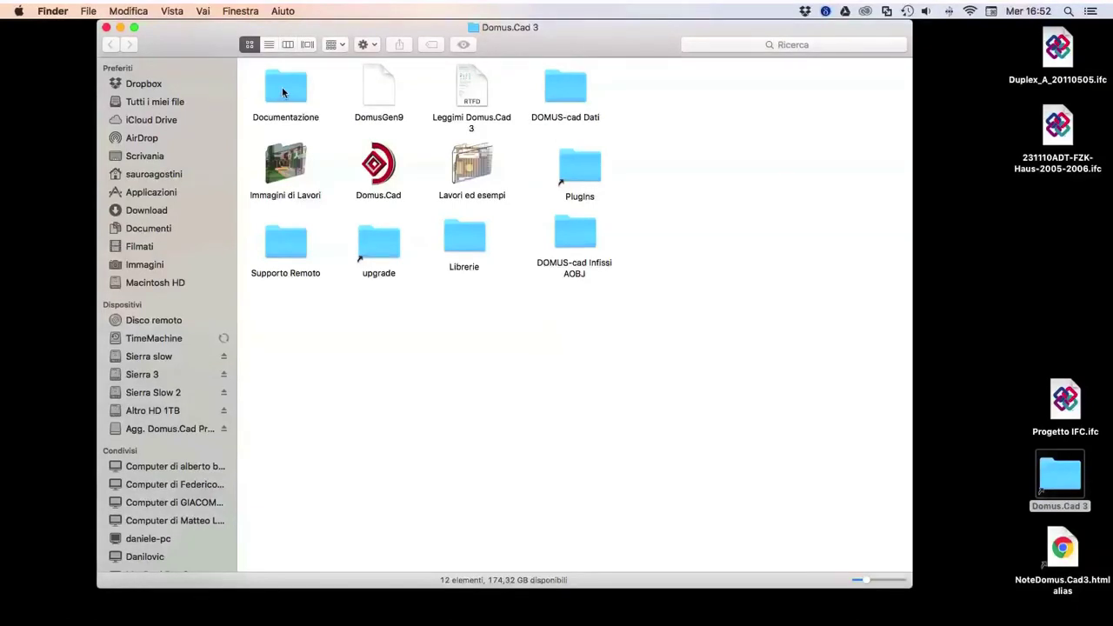
double_click(472, 174)
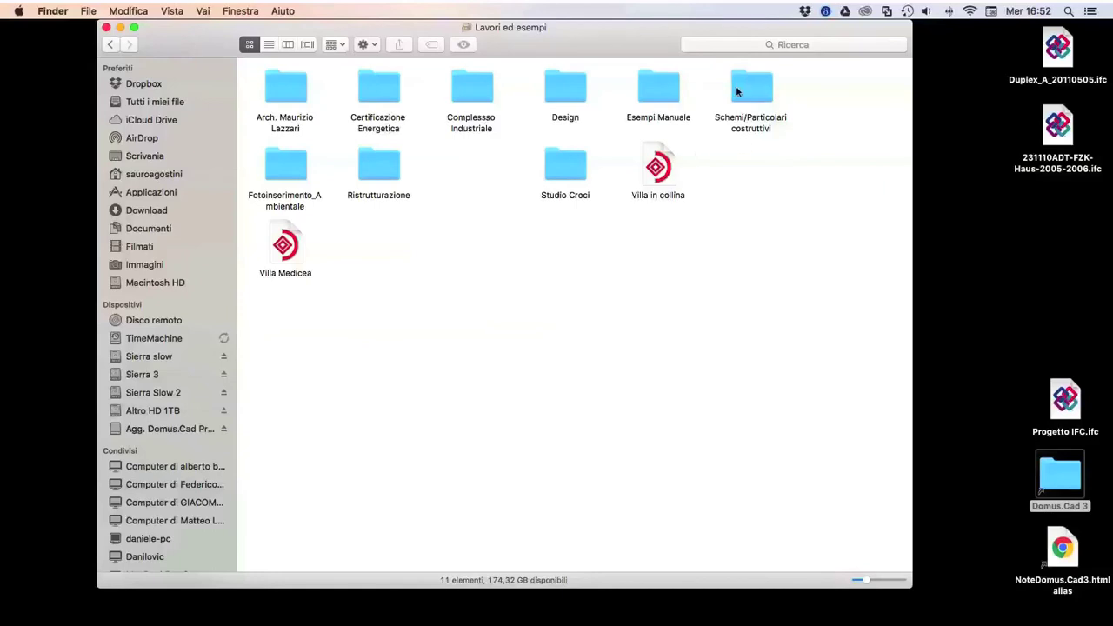
double_click(648, 98)
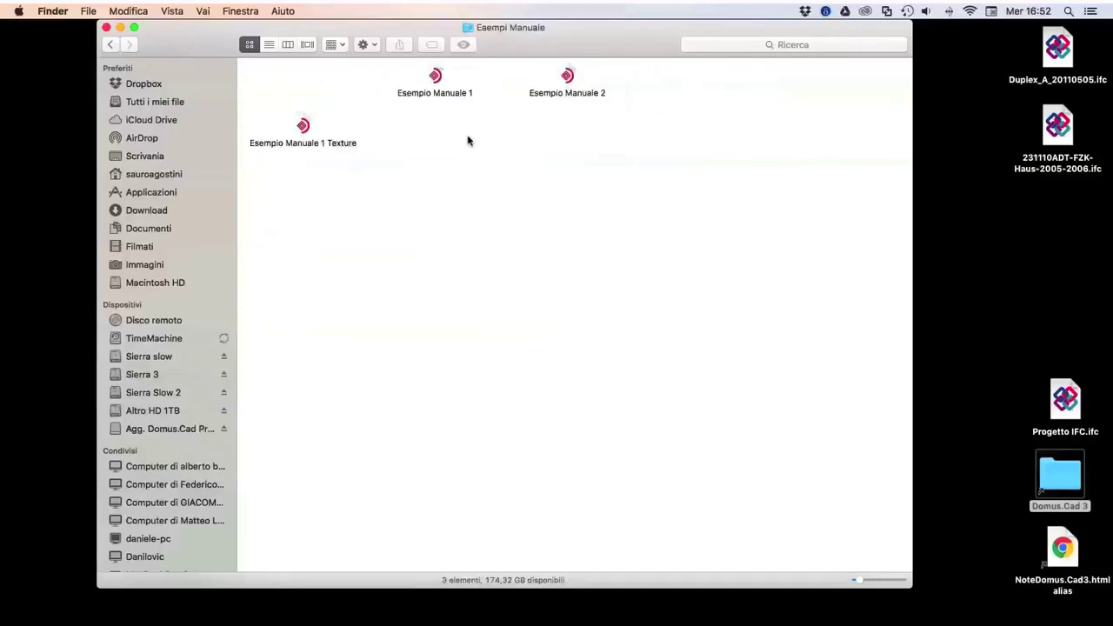
double_click(303, 127)
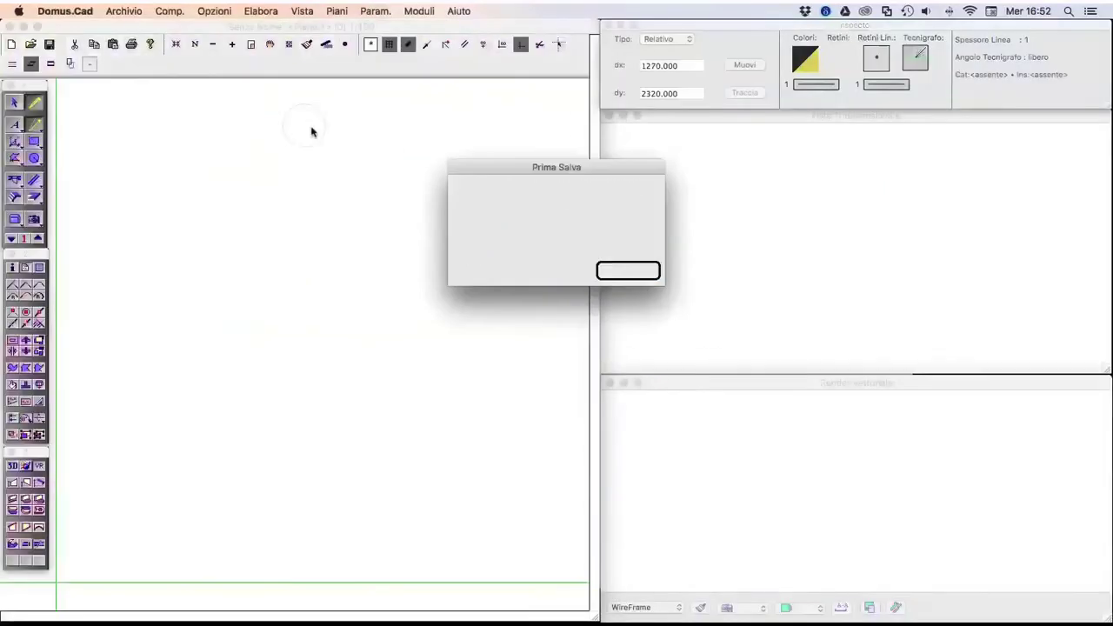
Step: Load the example without saving and render the Vector Render in Facce unificate mode
left_click(570, 271)
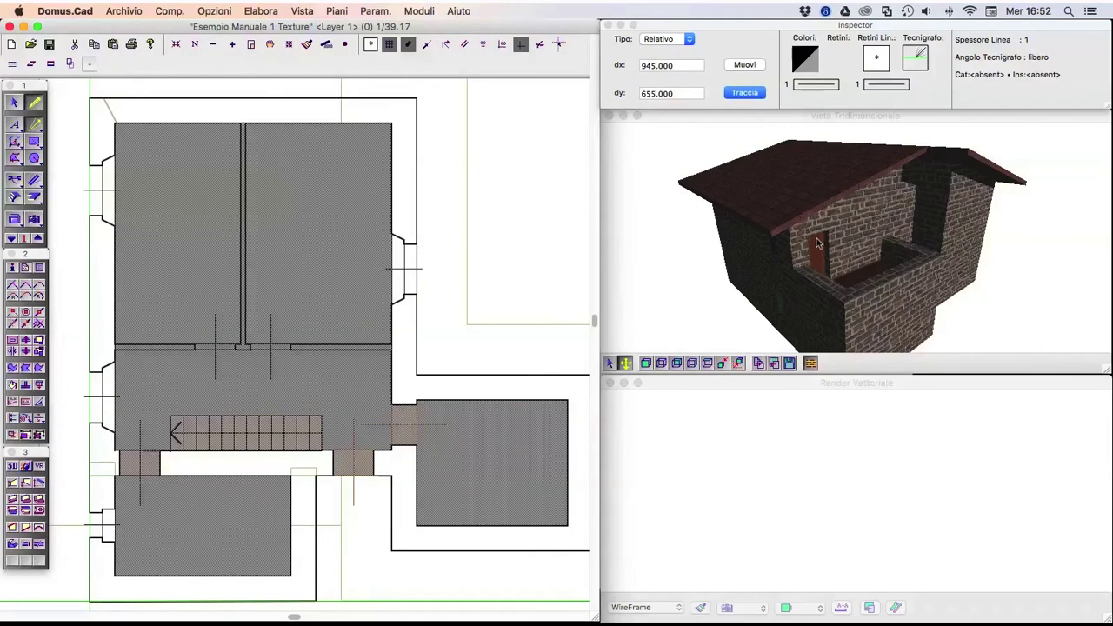
left_click(817, 238)
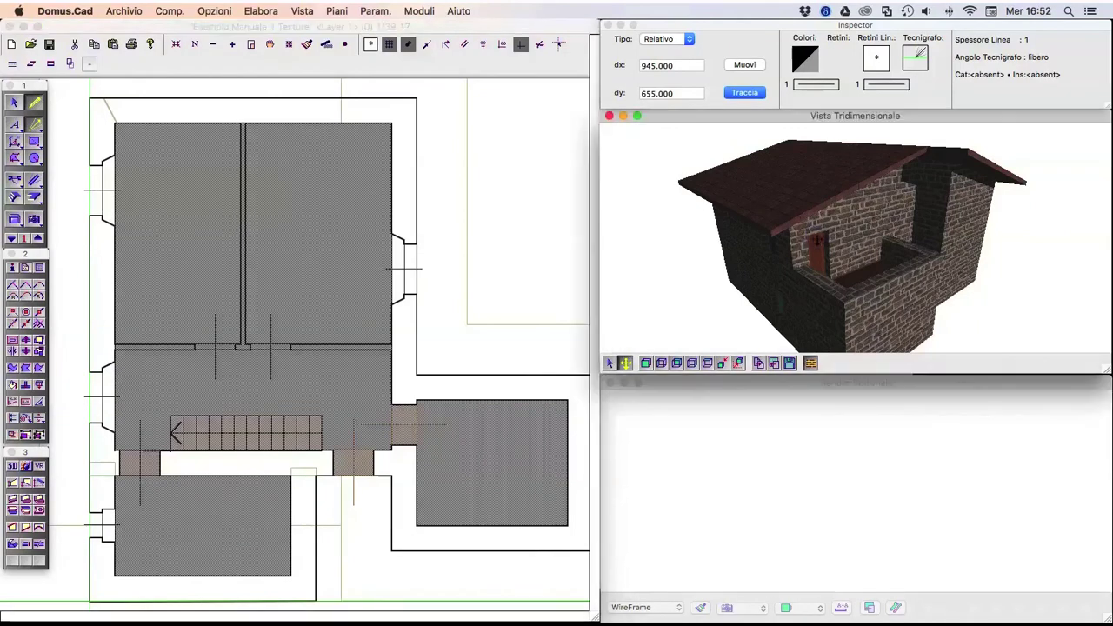
left_click(759, 468)
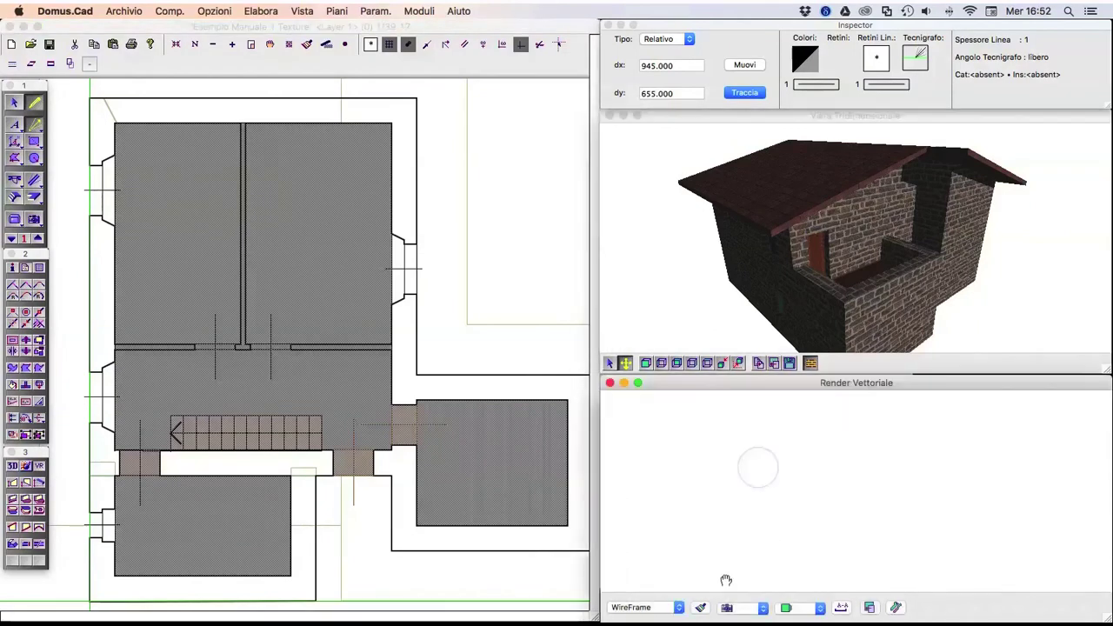
left_click(678, 609)
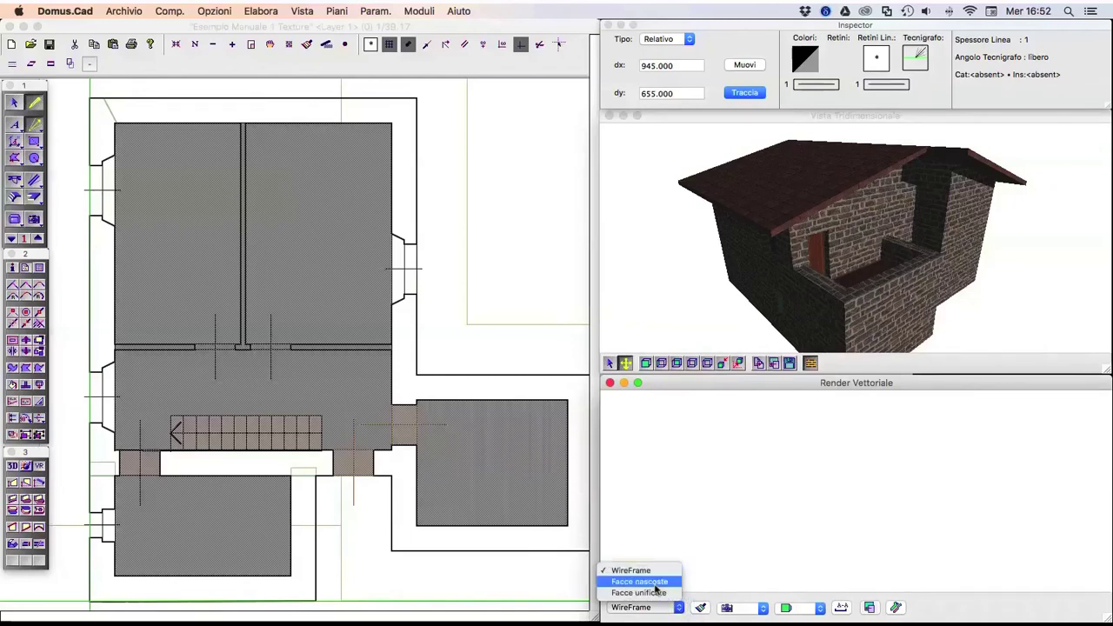
left_click(648, 593)
left_click(701, 609)
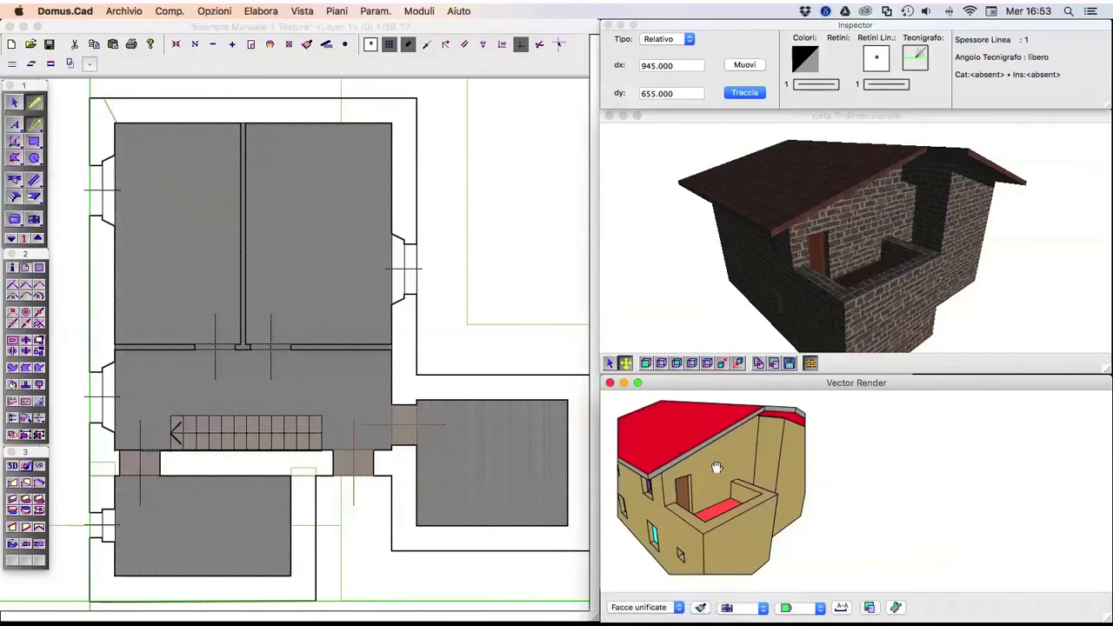
Step: Rotate the 3D model to a new viewpoint and re-render the vector view to match
left_click(445, 315)
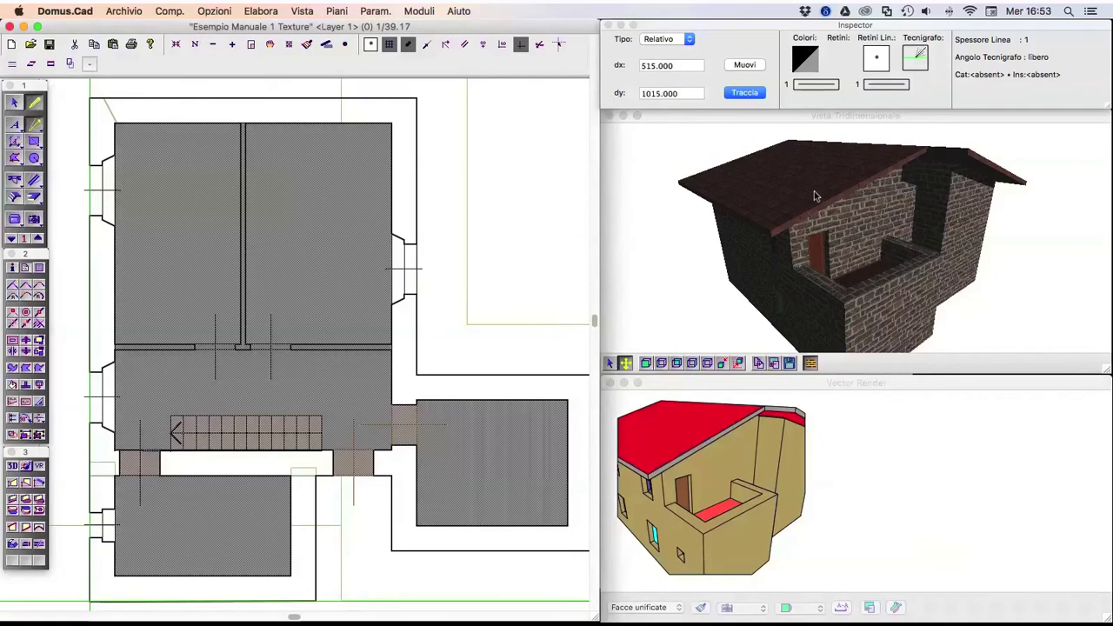
left_click_drag(876, 250, 889, 461)
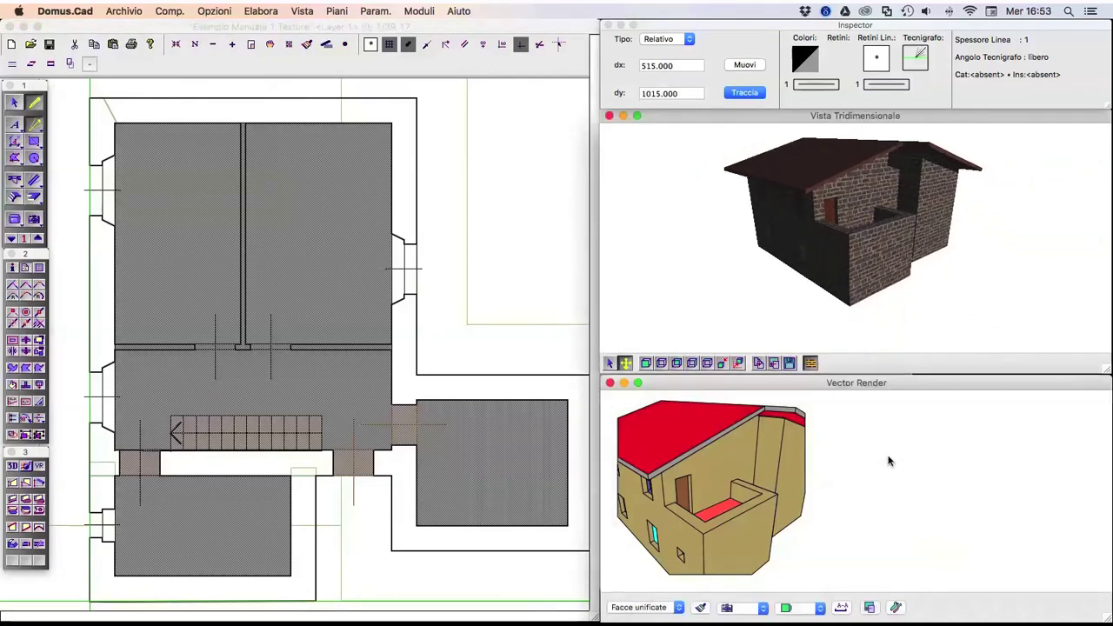
left_click(701, 608)
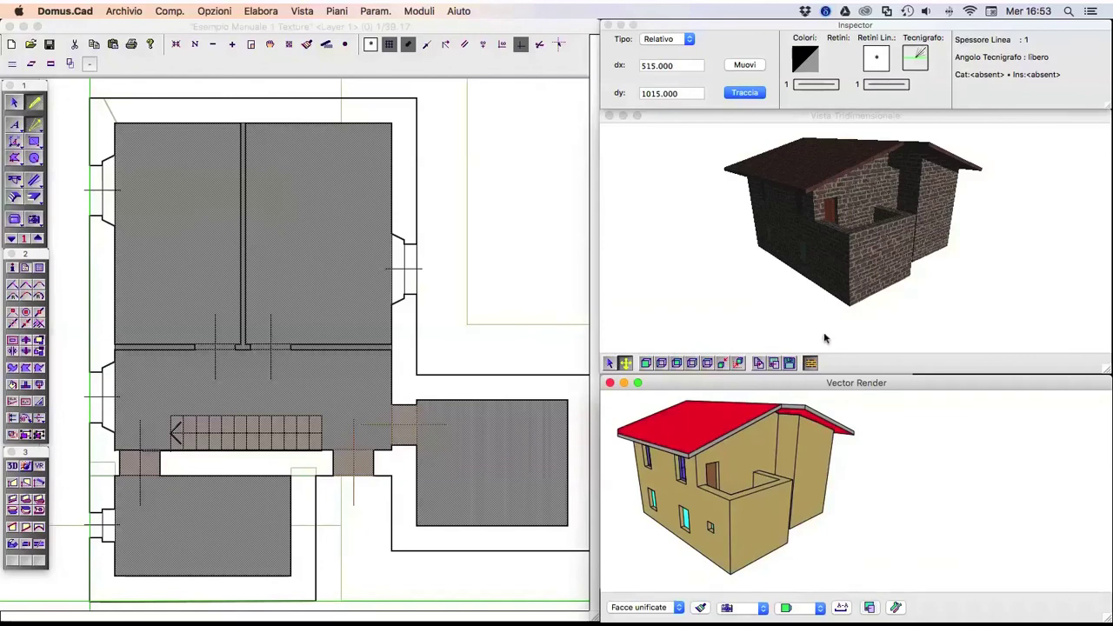
left_click(837, 220)
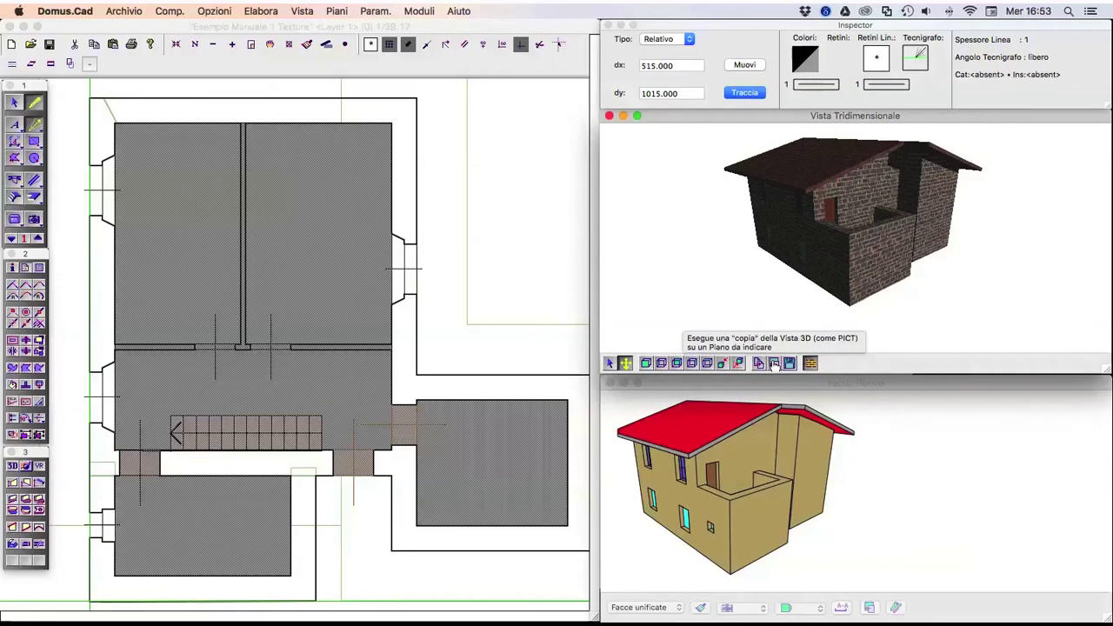
Step: Copy the 3D view as a 1000×1000-pixel picture onto Layer 10
left_click(774, 364)
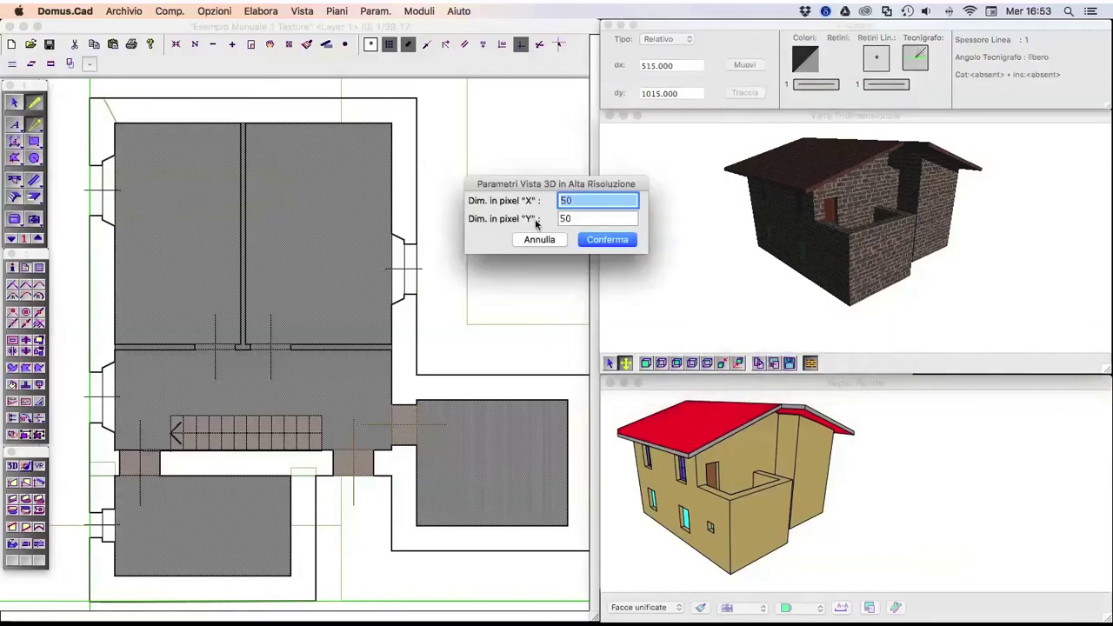
type("1000")
key("Tab")
type("1")
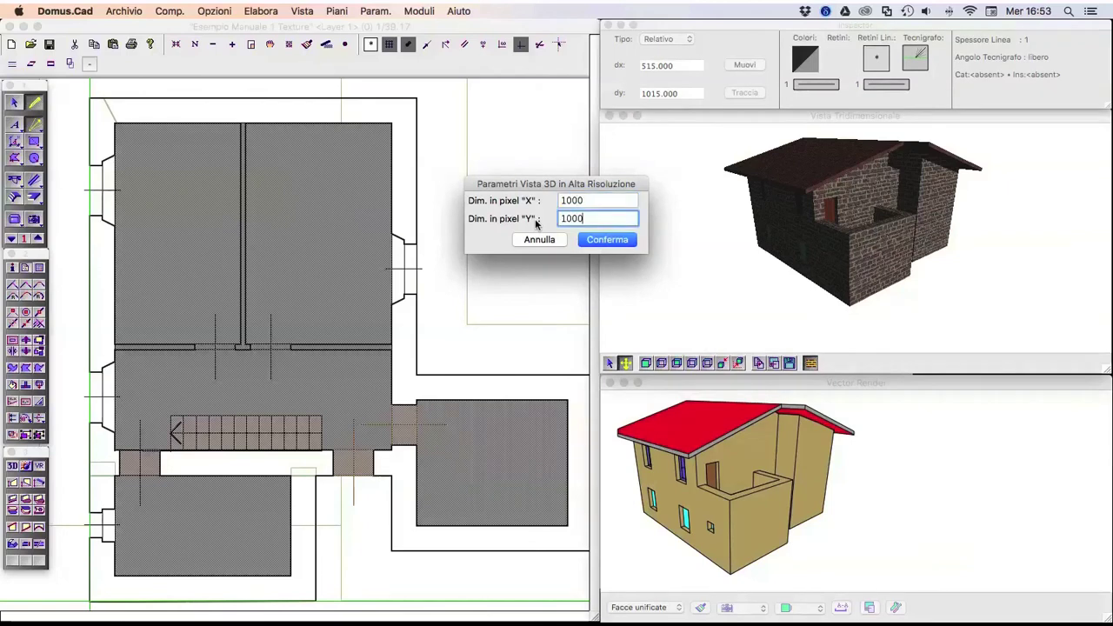
left_click(612, 240)
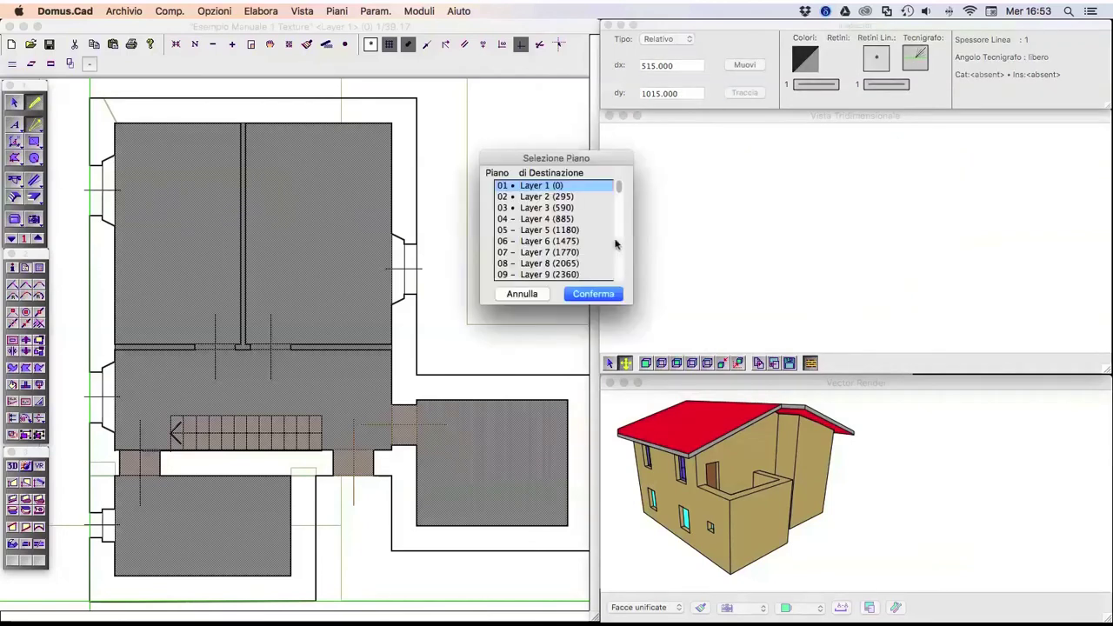
left_click(619, 218)
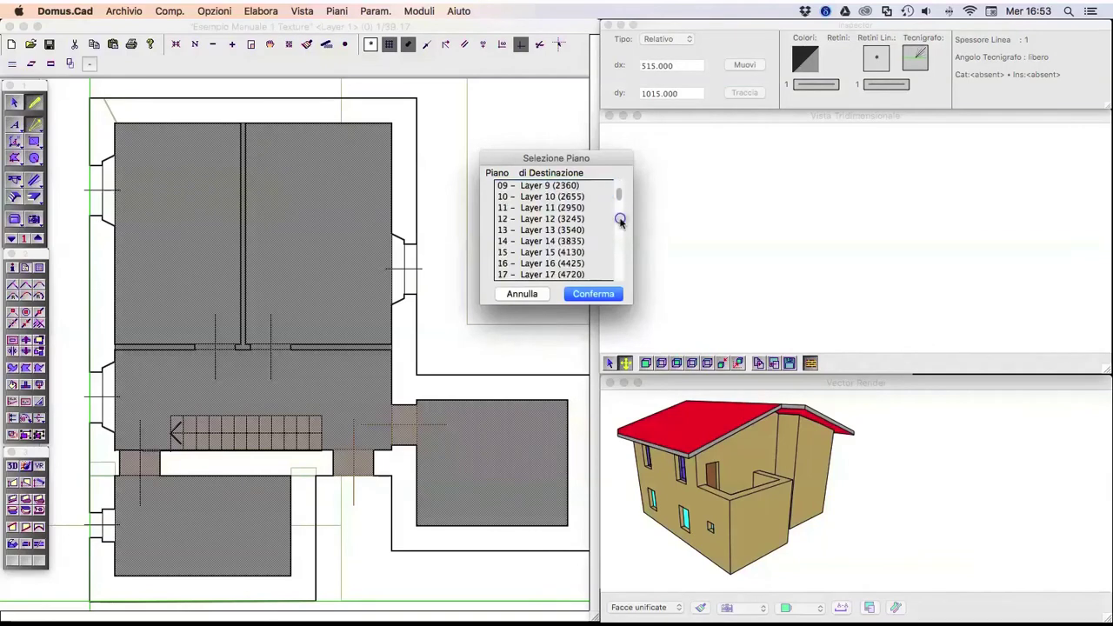
double_click(552, 198)
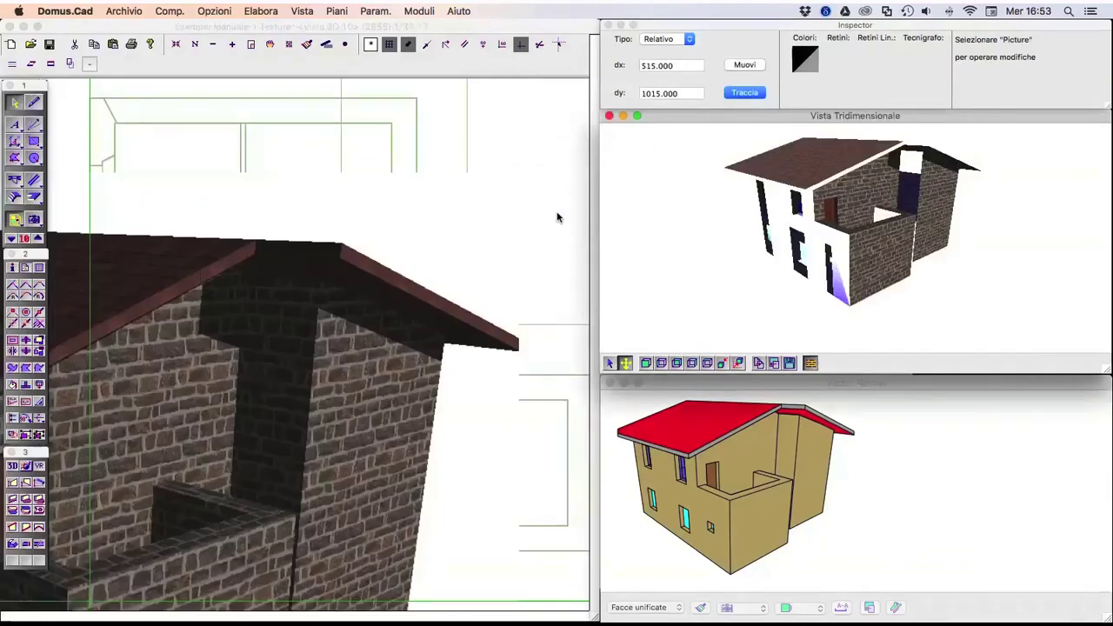
Step: Copy the vector render polygons into the drawing on layer 10
left_click(935, 550)
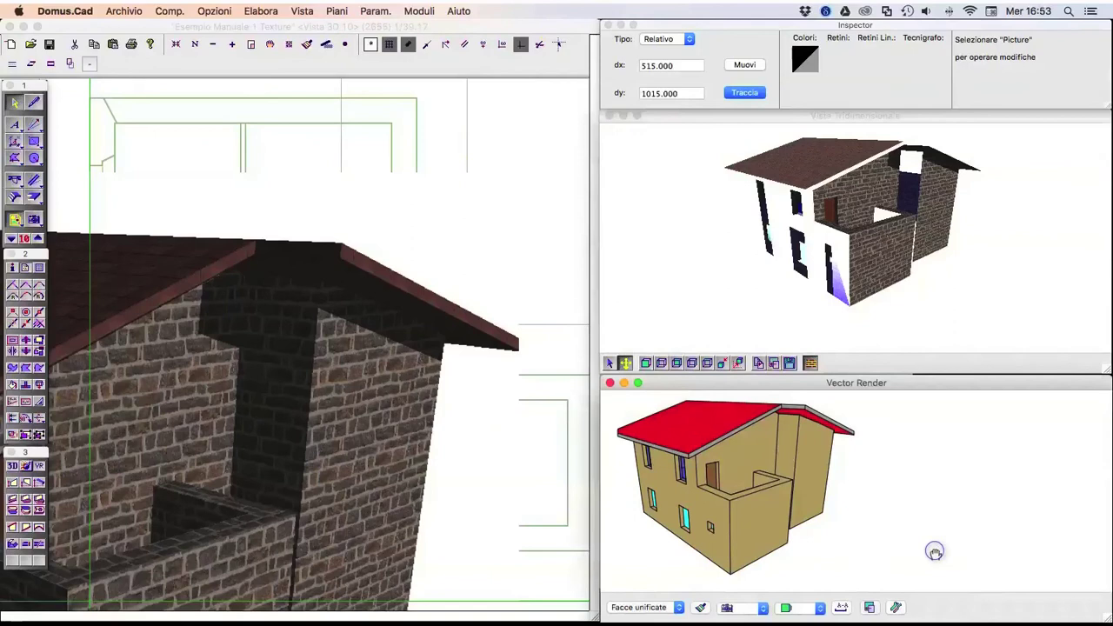
left_click(869, 608)
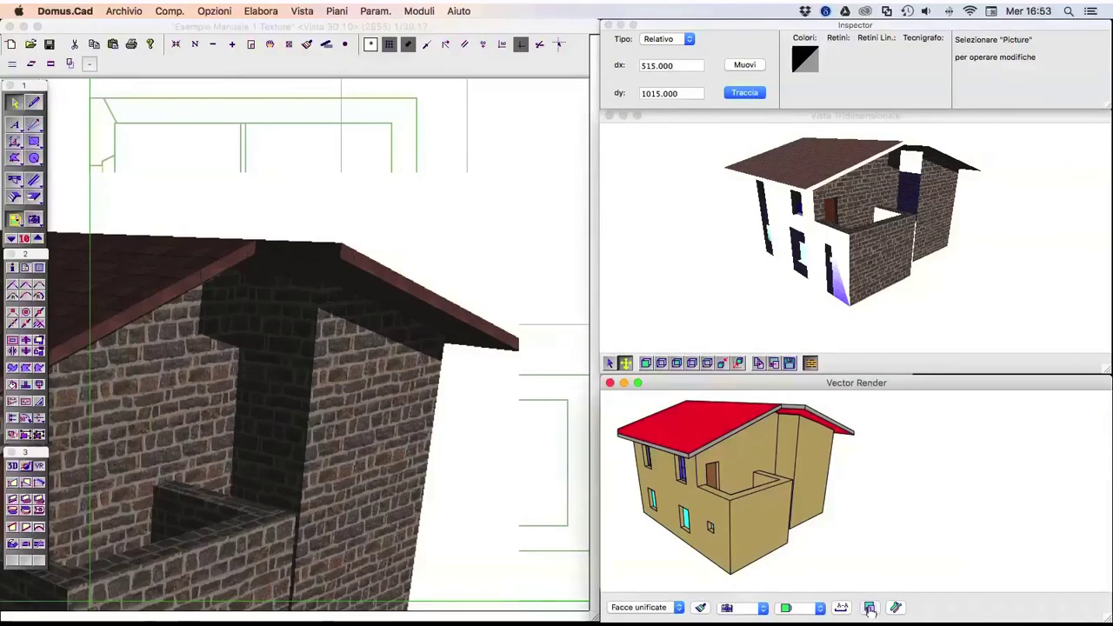
left_click(591, 294)
left_click(596, 261)
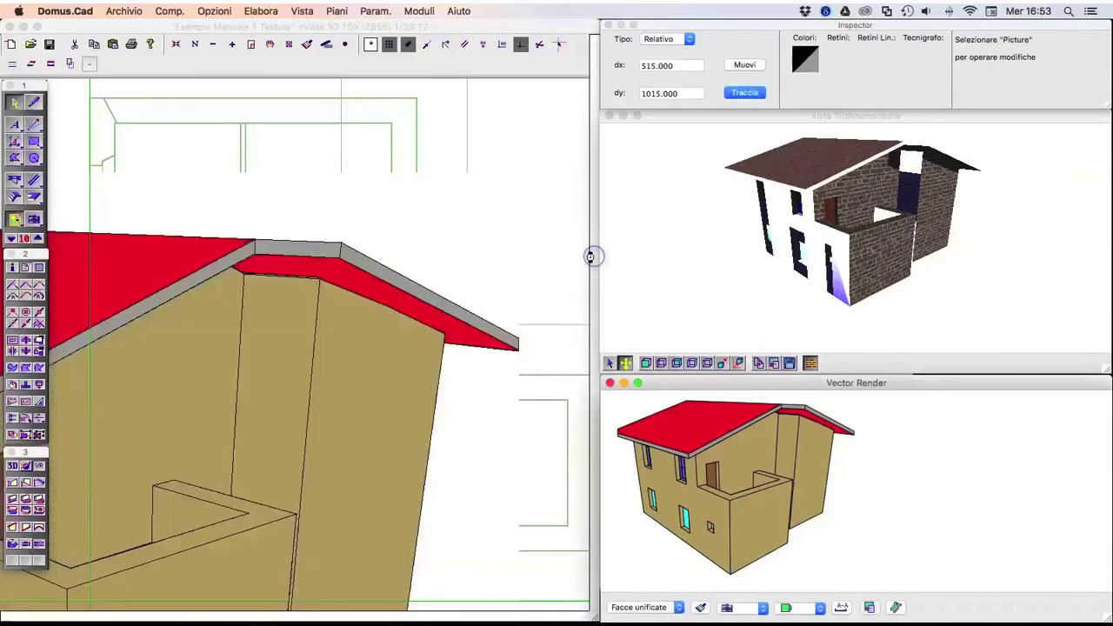
Step: Zoom out, select the house polylines, and zoom in on the placed house image
left_click(214, 45)
left_click(214, 45)
left_click(34, 142)
left_click_drag(96, 251, 389, 458)
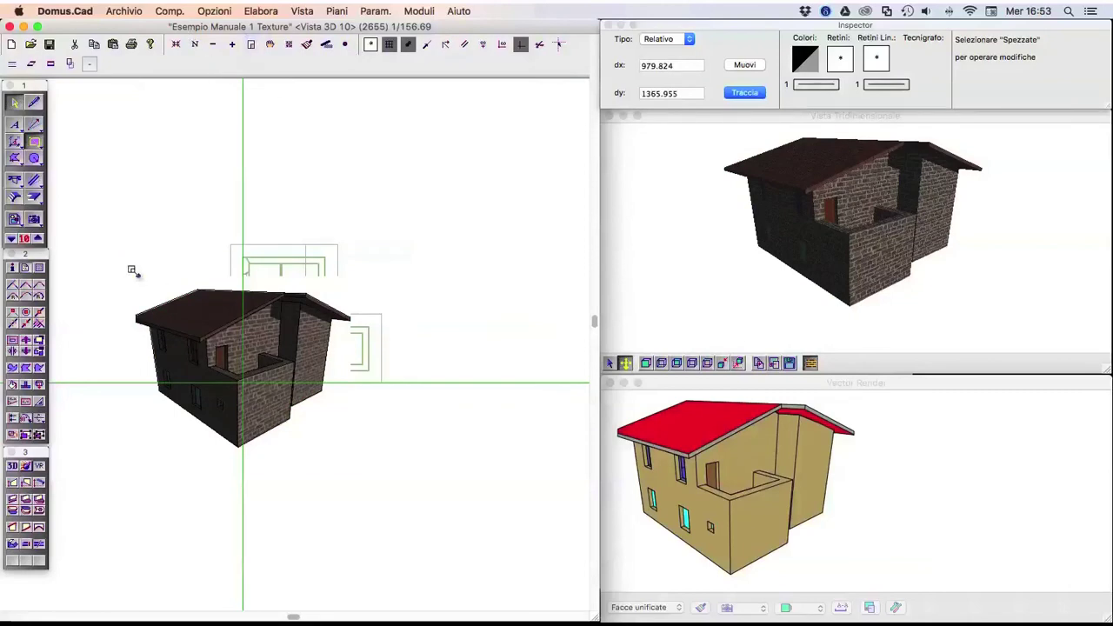
left_click_drag(131, 270, 367, 414)
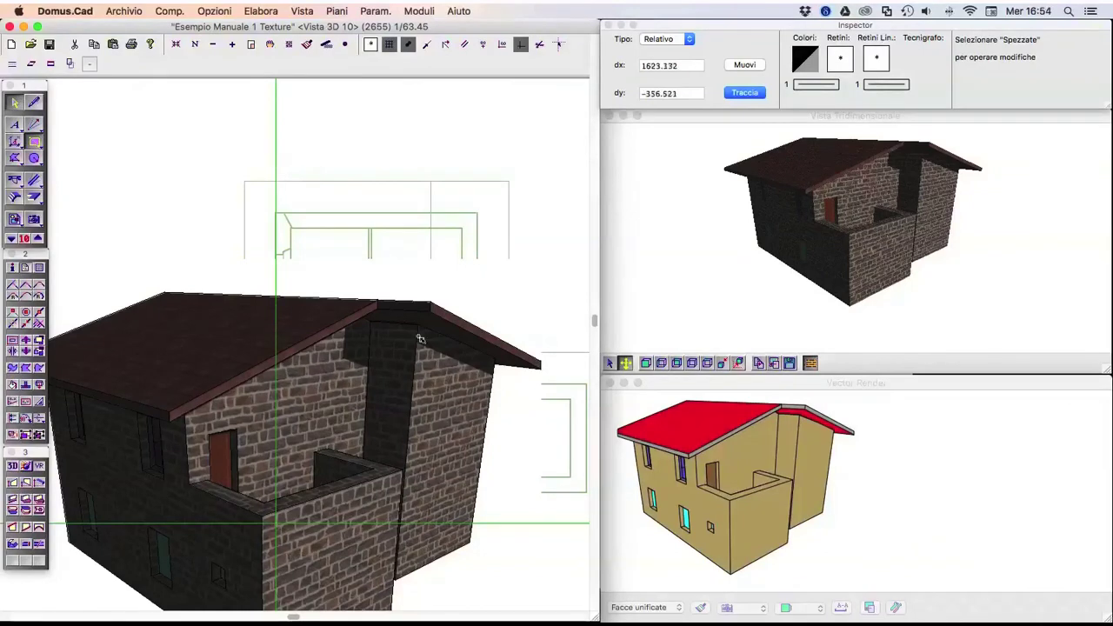
left_click(491, 426)
left_click(716, 248)
left_click(952, 542)
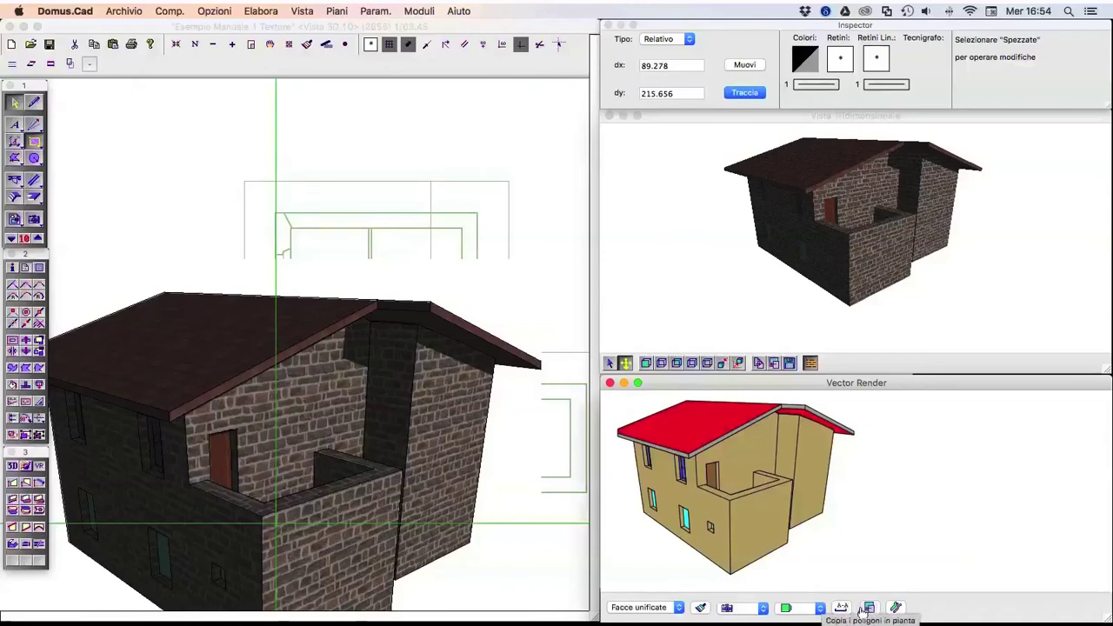
Step: Switch both views to a front elevation and render it with filled faces
left_click(817, 608)
left_click(788, 538)
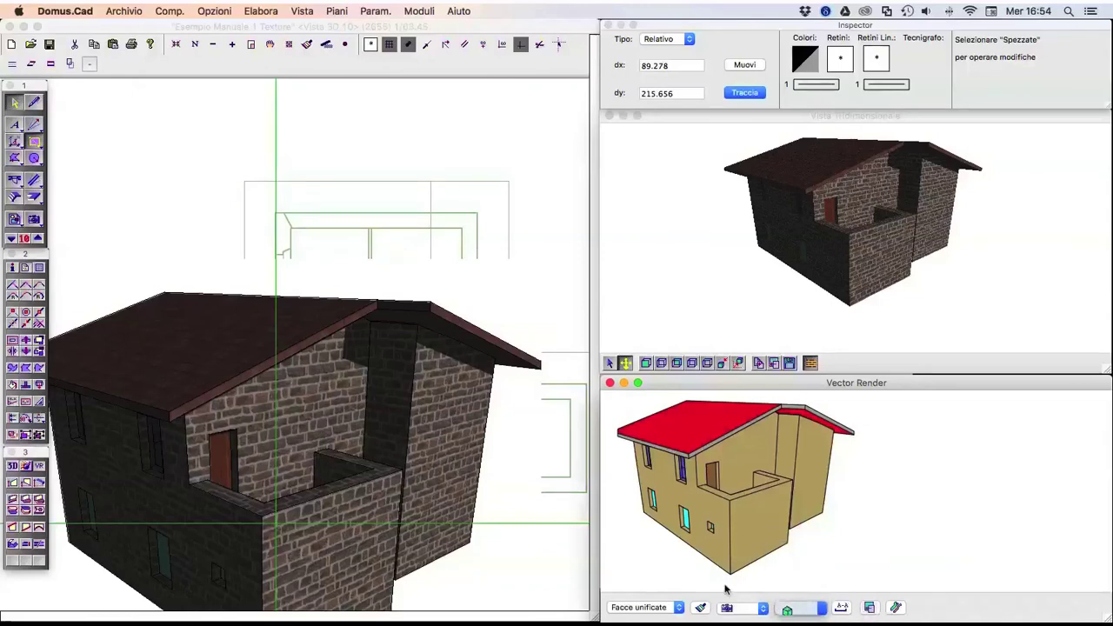
left_click(727, 607)
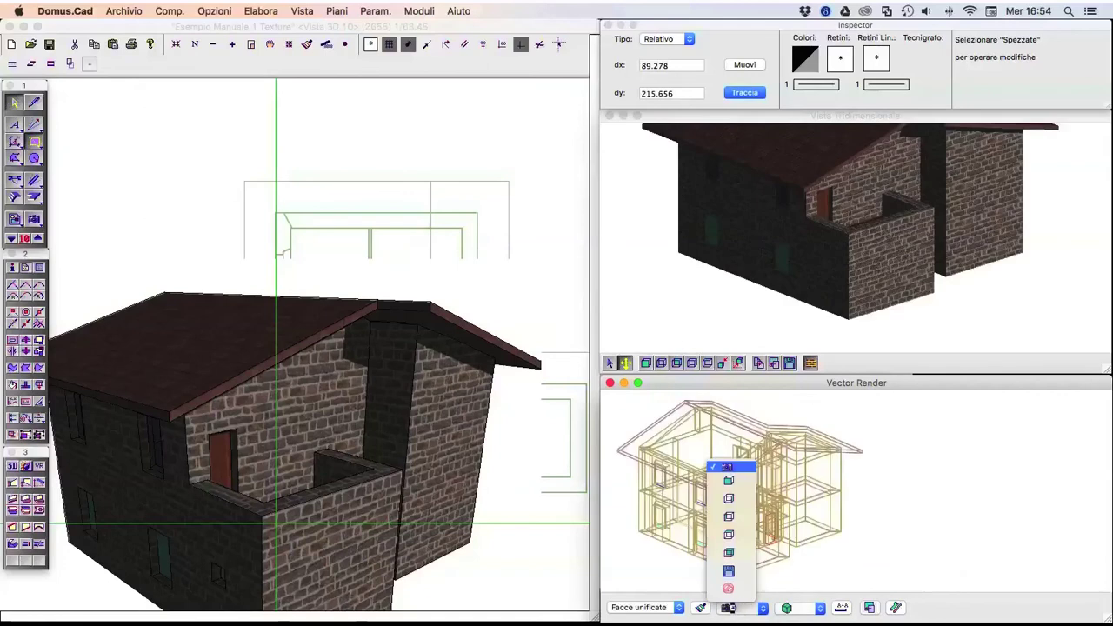
left_click(729, 479)
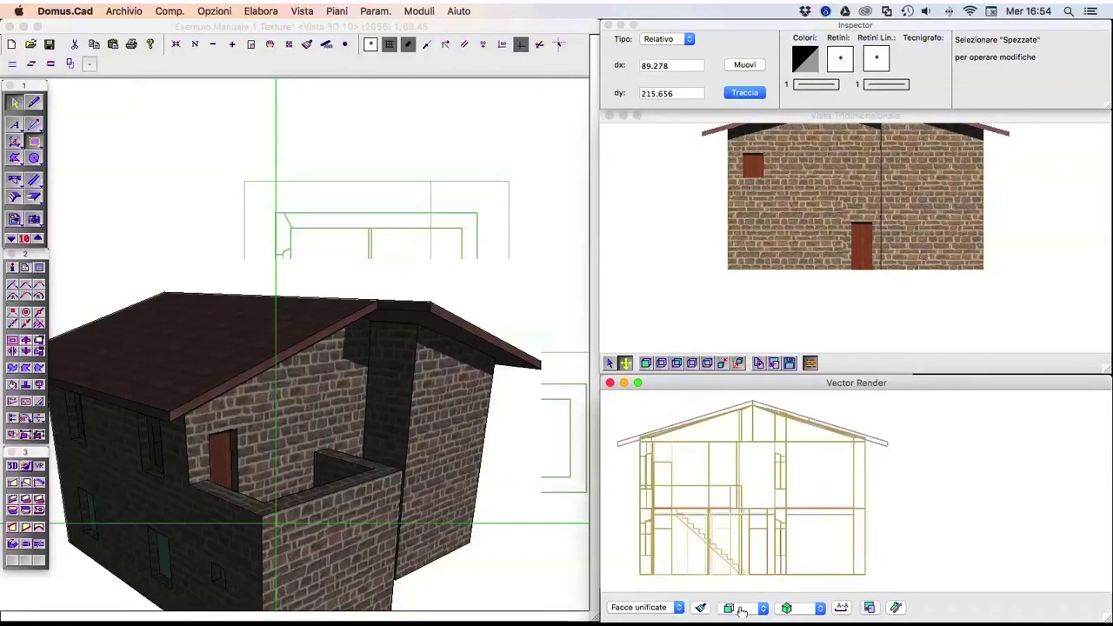
left_click(733, 607)
left_click(732, 501)
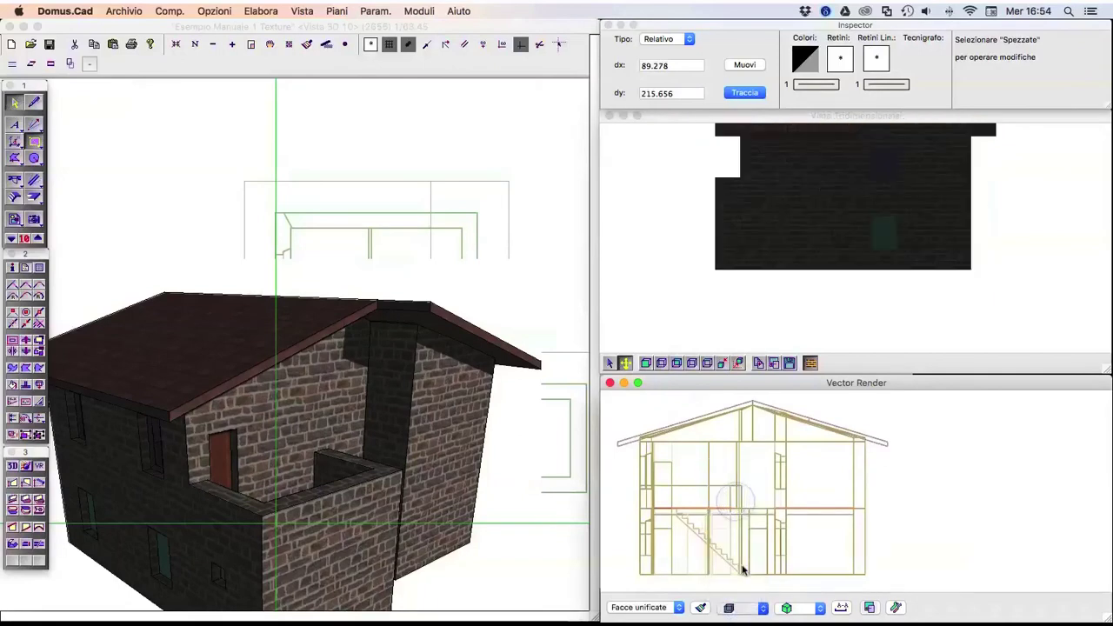
left_click(708, 611)
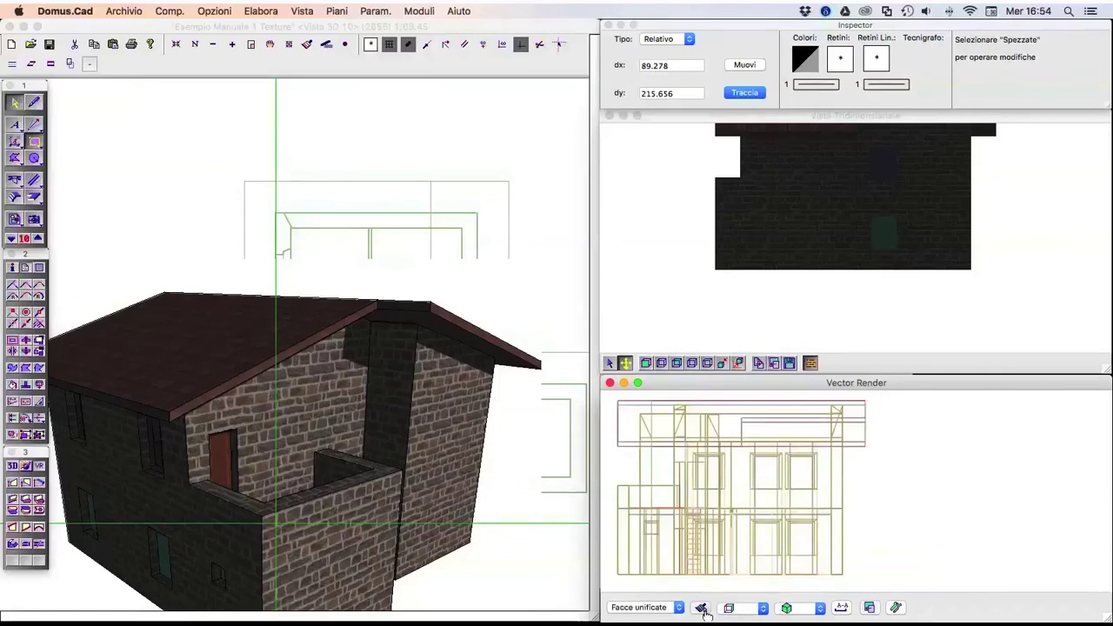
Step: Change to another elevation direction and re-render the vector view
left_click(729, 608)
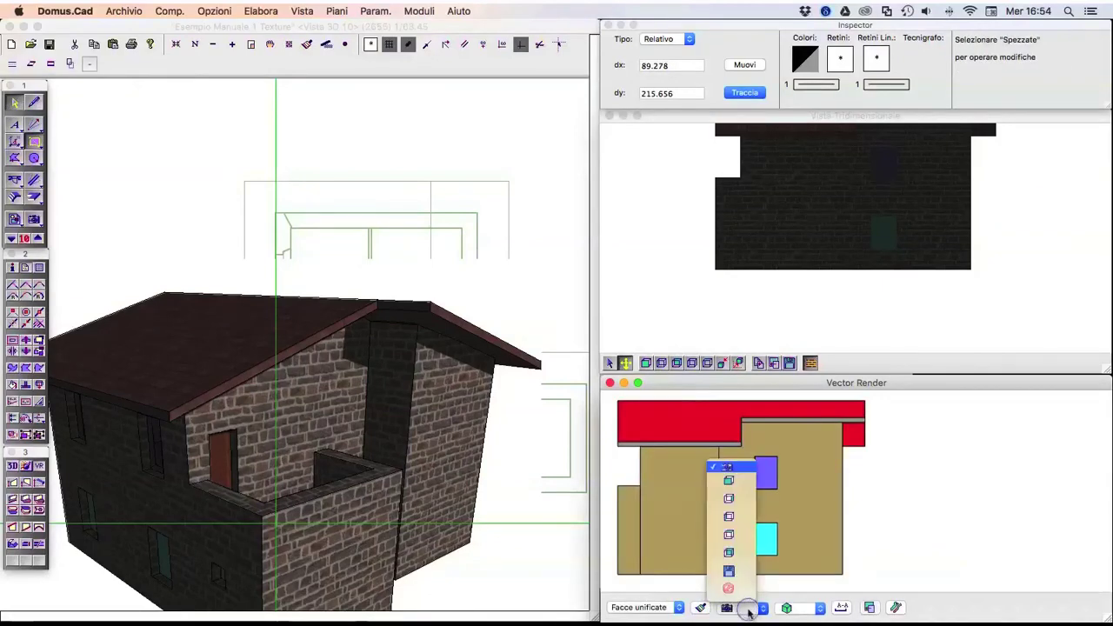
left_click(732, 517)
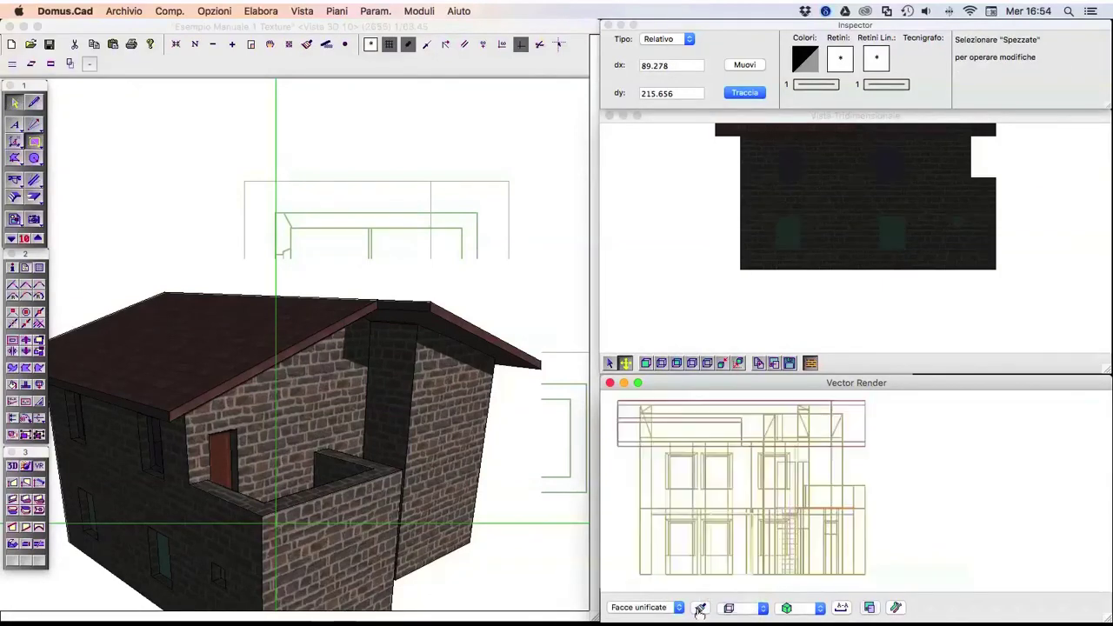
left_click(702, 609)
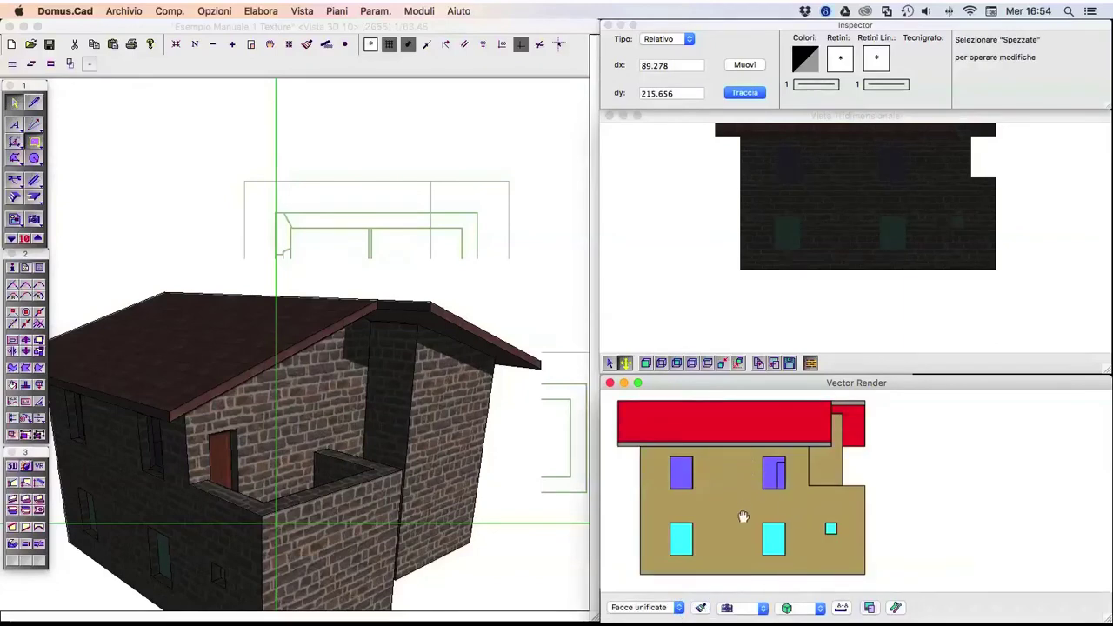
left_click(701, 609)
Step: Set the vector render to wireframe, then to a section through the house
left_click(729, 609)
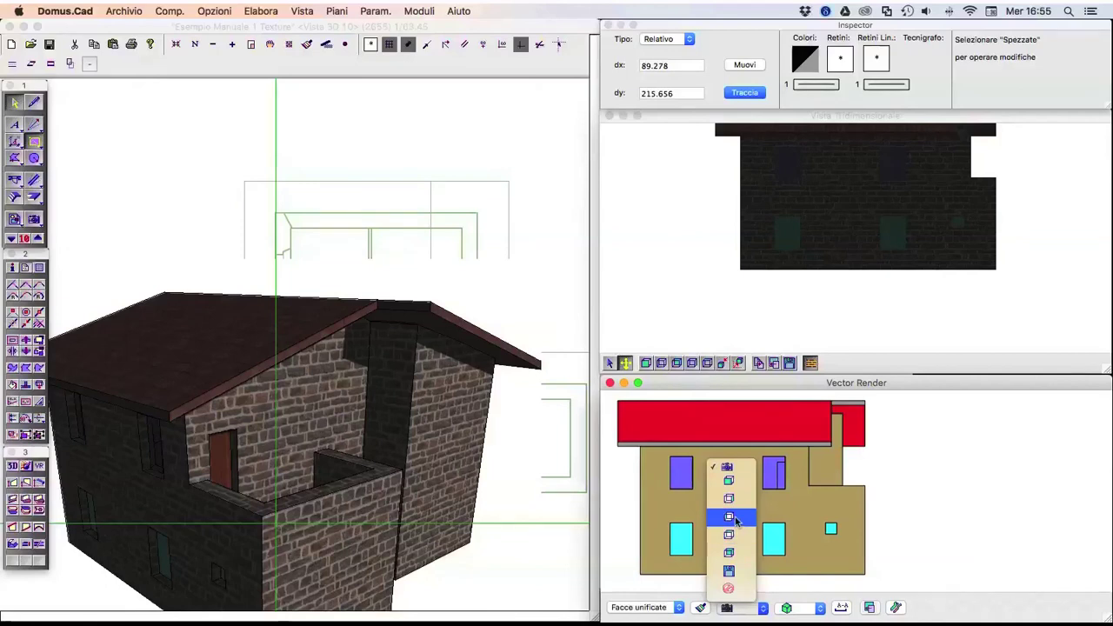
left_click(735, 519)
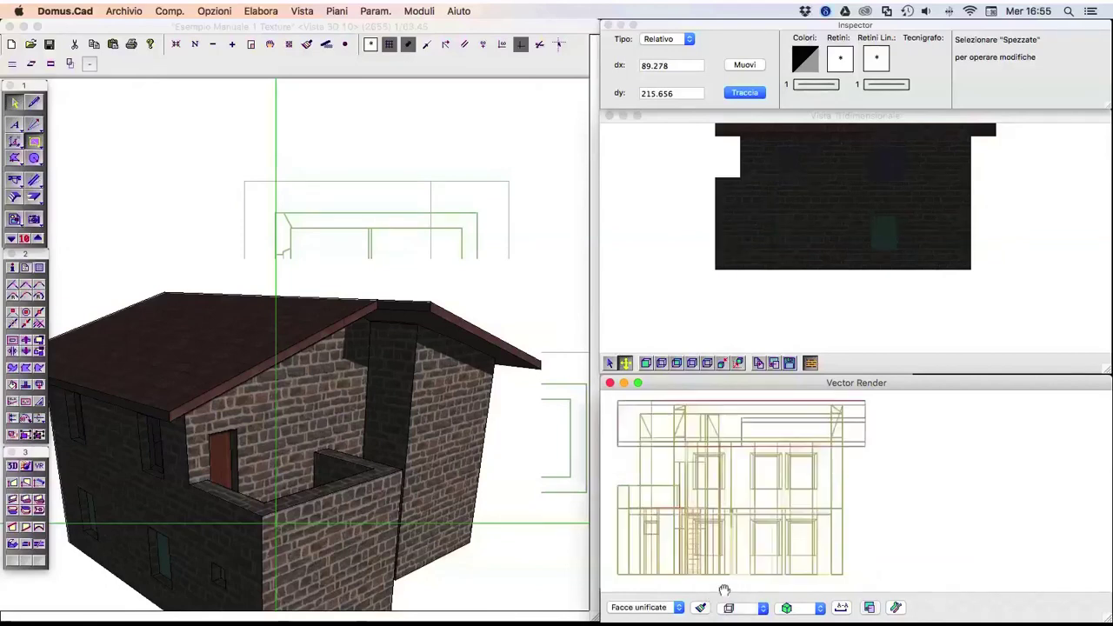
left_click(733, 607)
left_click(731, 484)
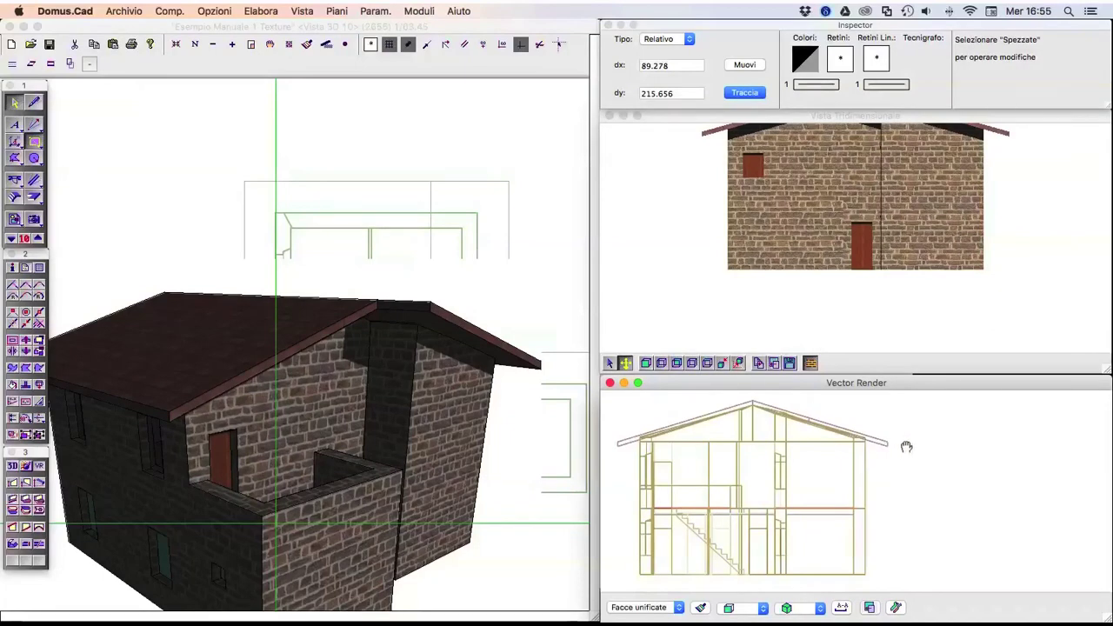
Step: Pan the 3D view down to frame the gable façade and re-render the vector view
left_click(859, 255)
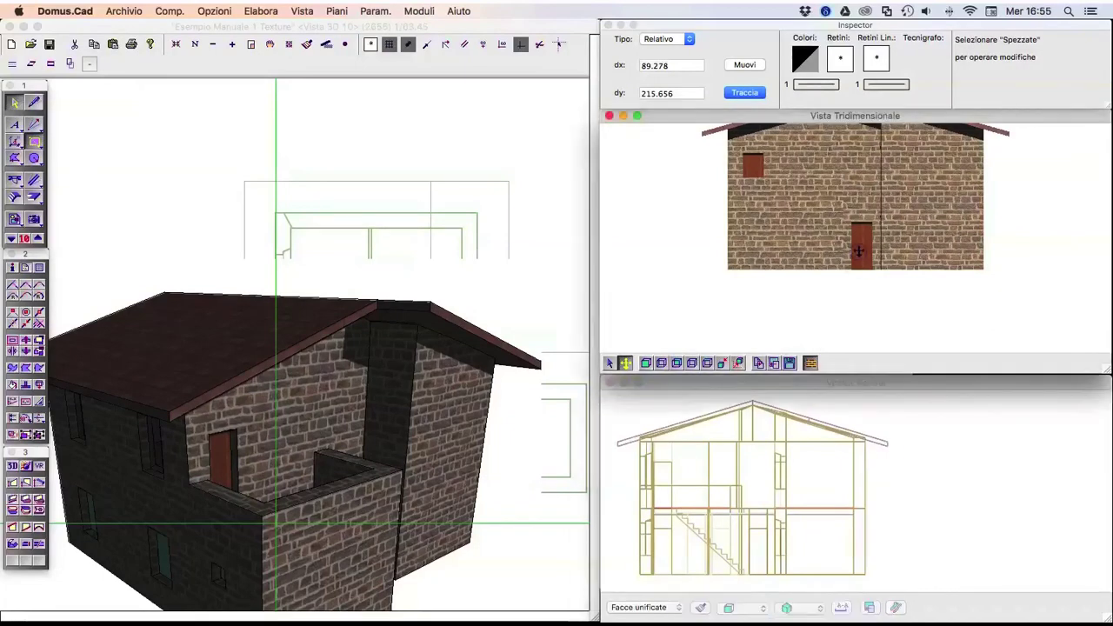
left_click_drag(859, 251, 856, 260)
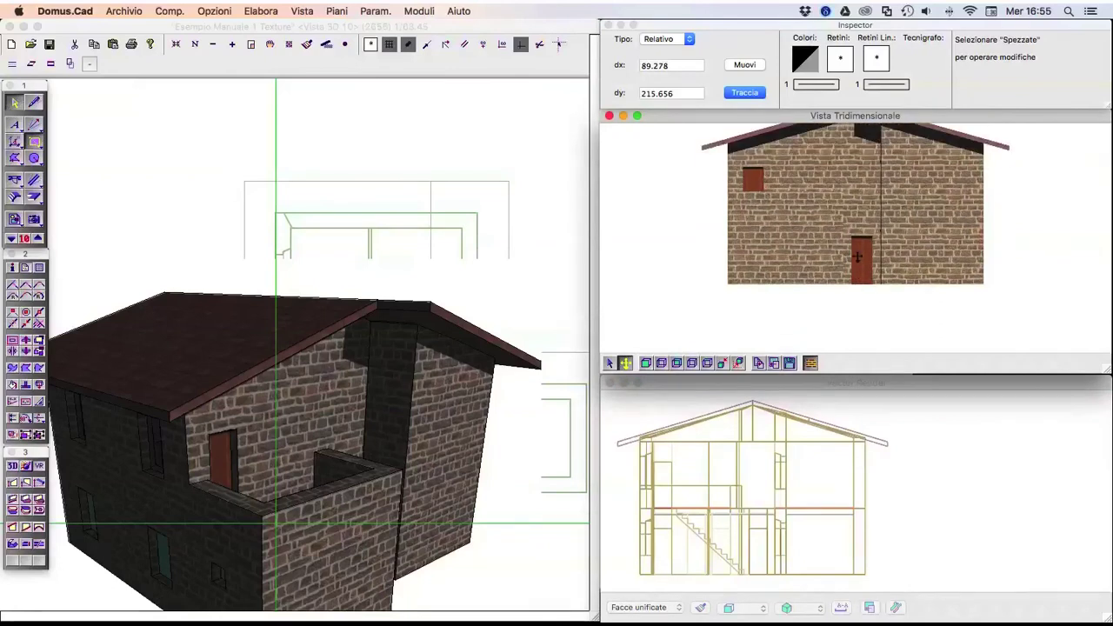
left_click(962, 478)
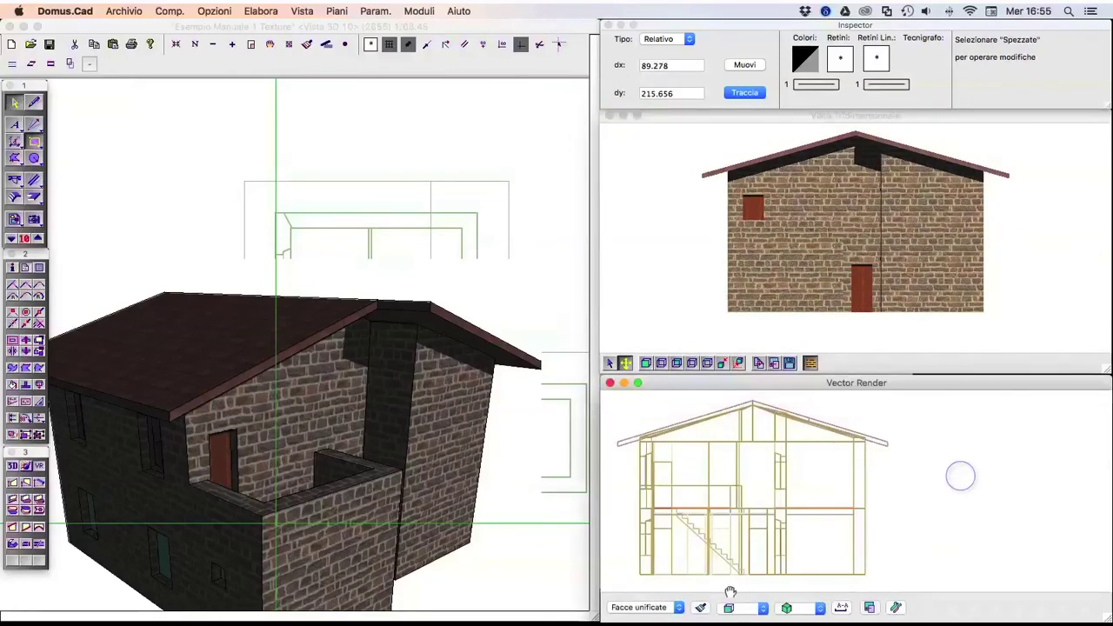
left_click(700, 607)
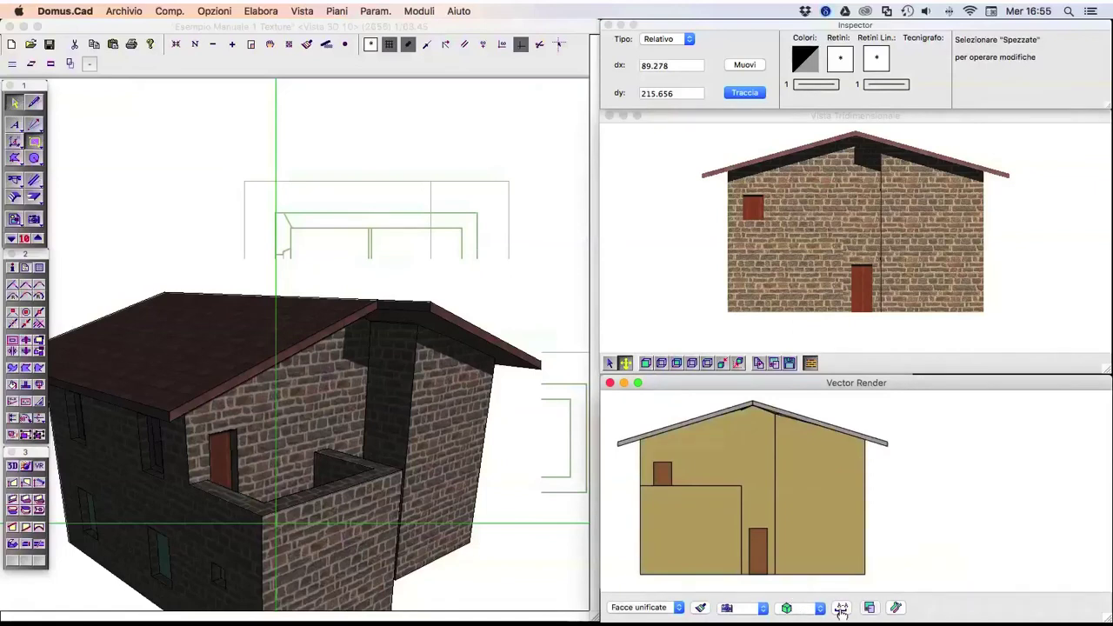
left_click(827, 335)
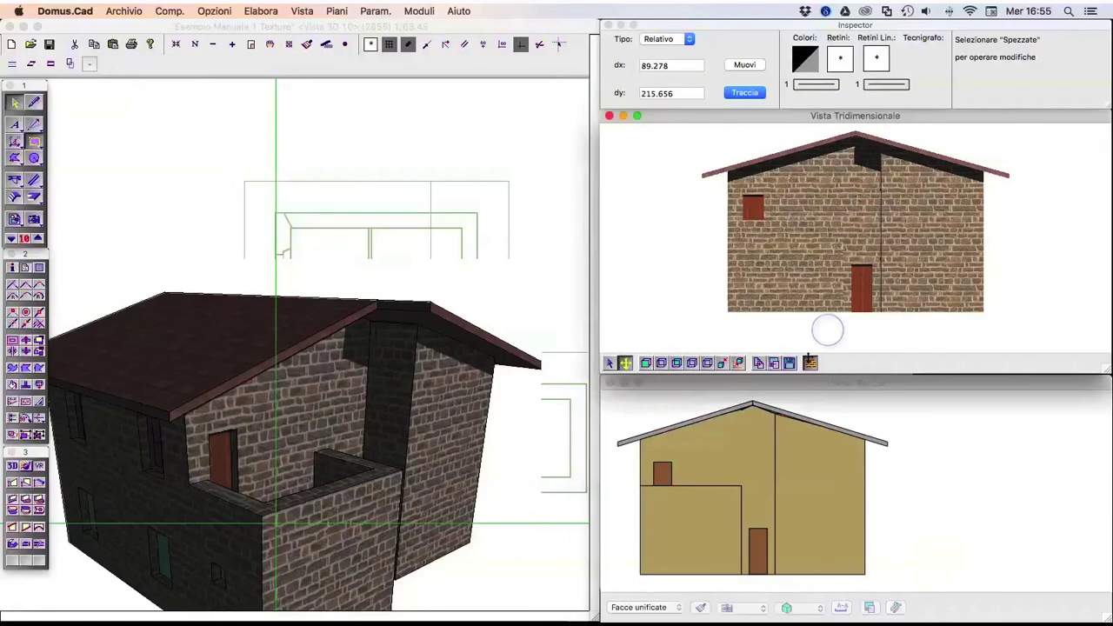
Step: Copy the textured 3D front view at 1000×1000 pixels onto Layer 11
left_click(760, 363)
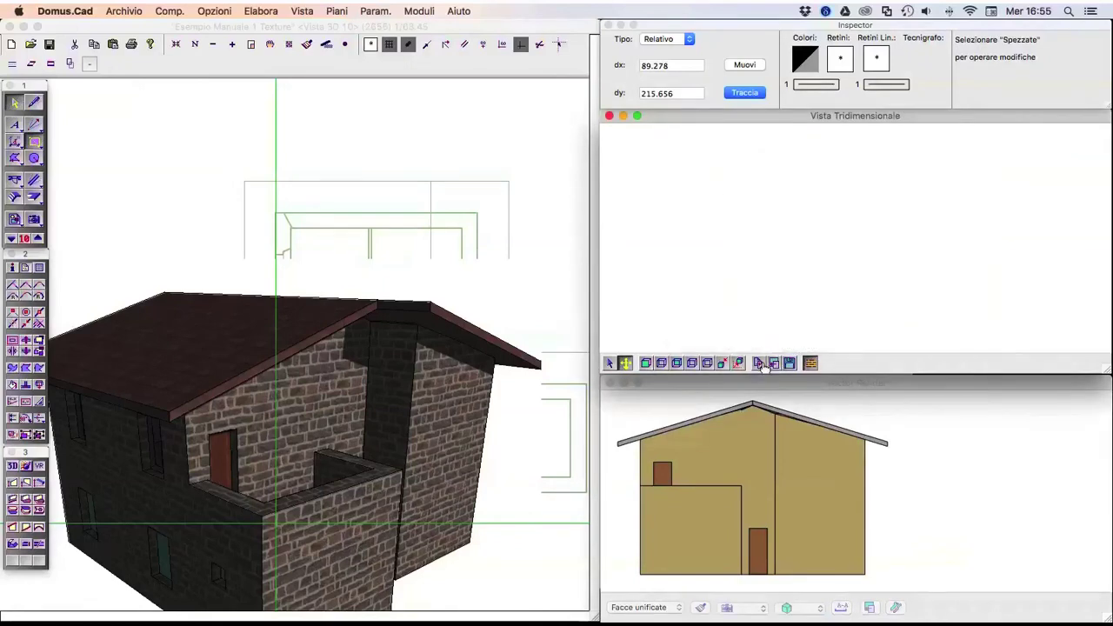
left_click(762, 363)
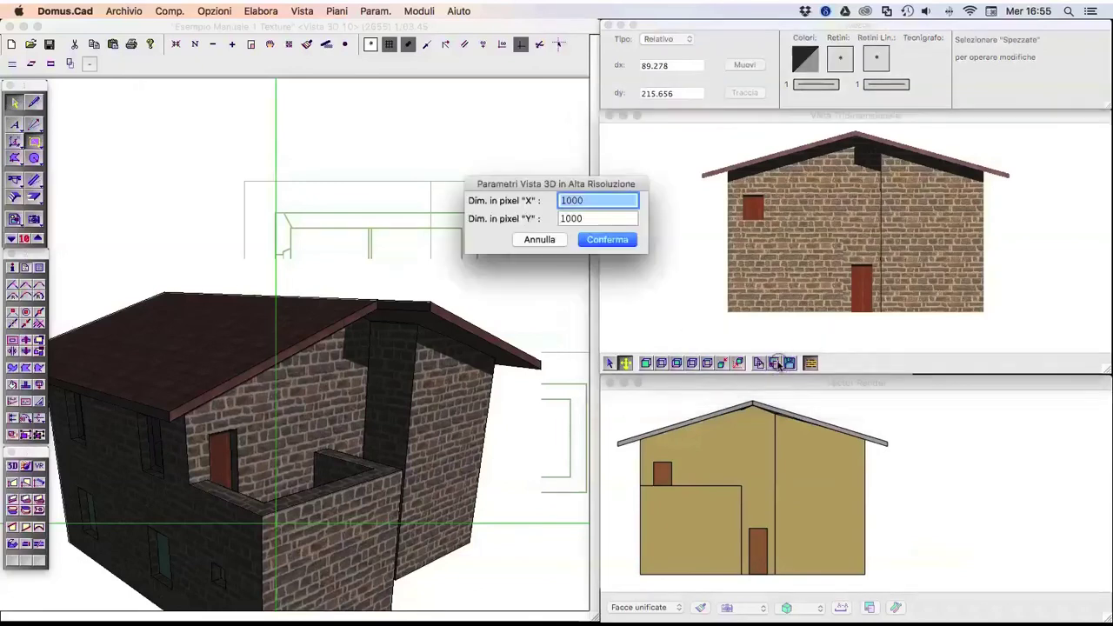
left_click(620, 239)
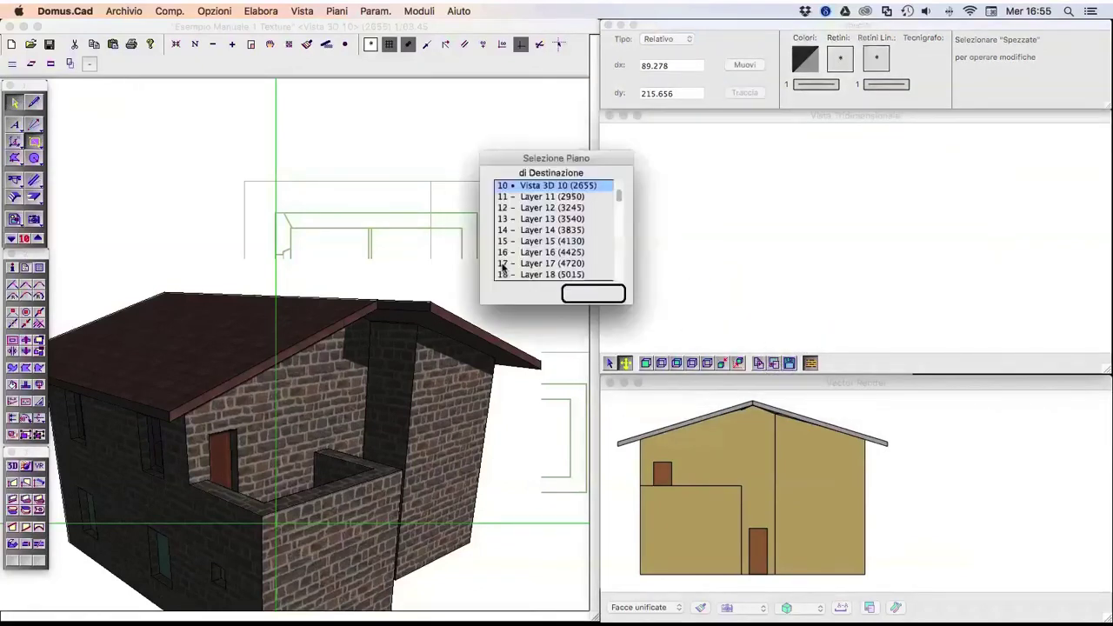
double_click(525, 198)
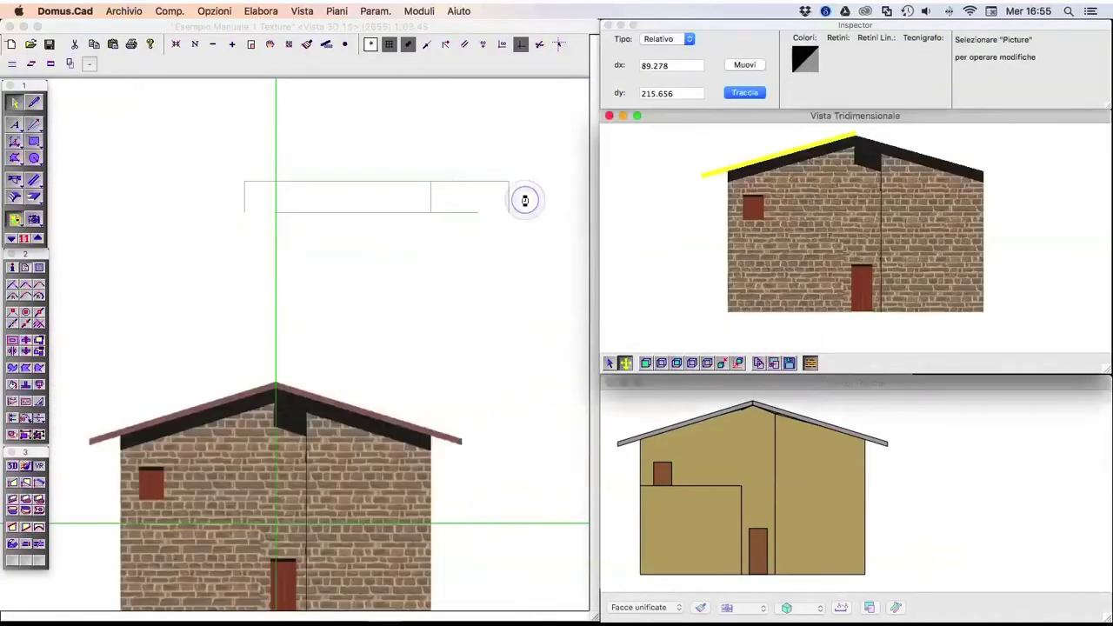
Step: Copy the vector render onto Layer 11 and confirm
left_click(900, 452)
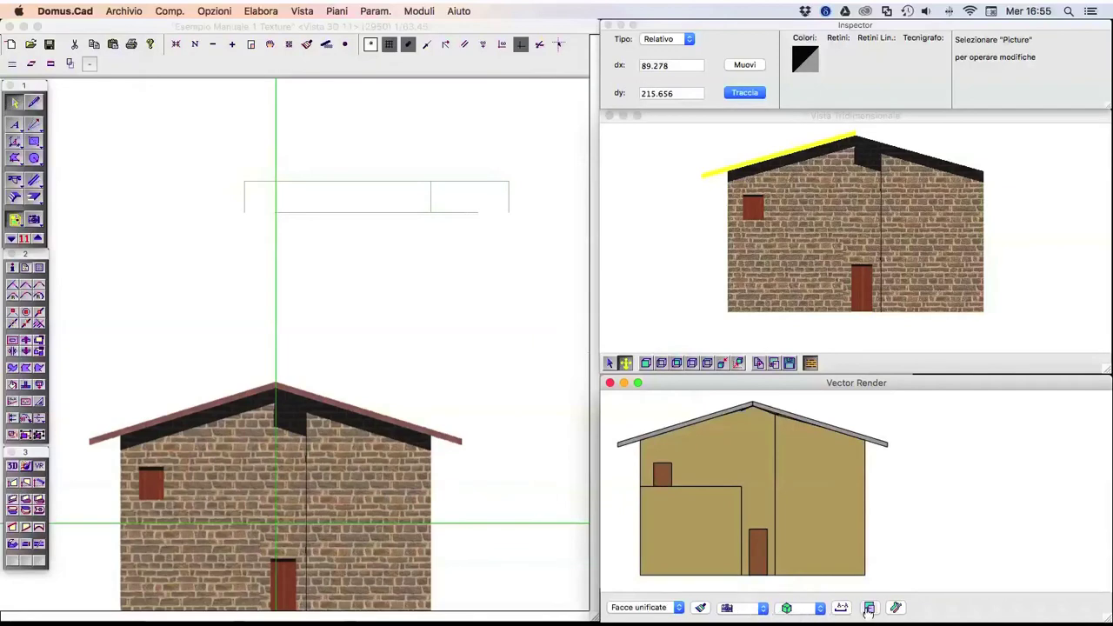
left_click(869, 608)
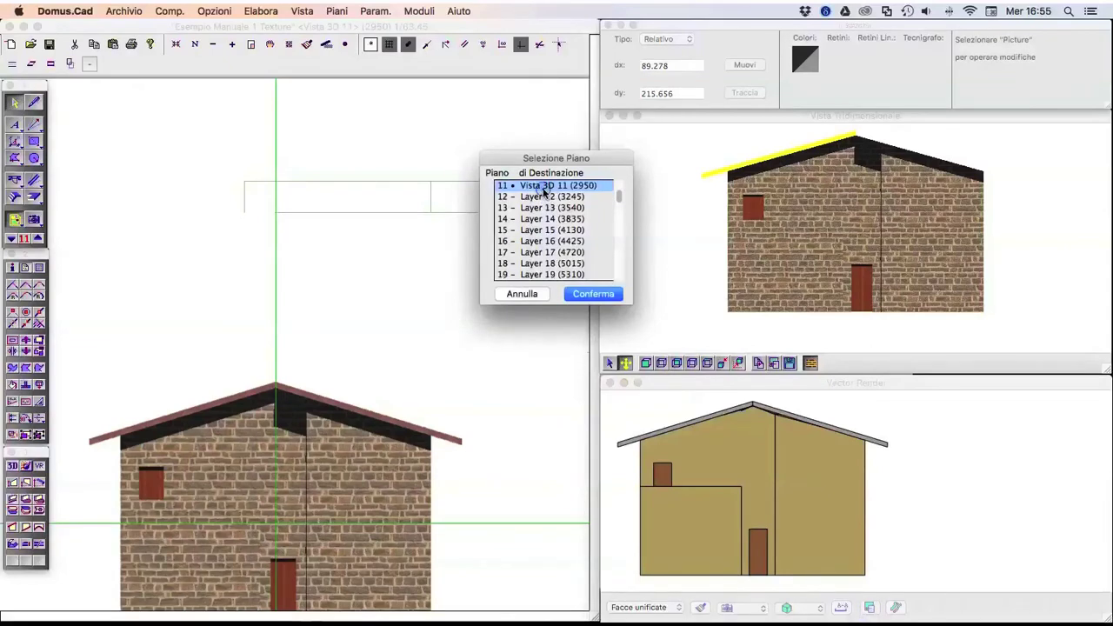
double_click(546, 186)
left_click(589, 258)
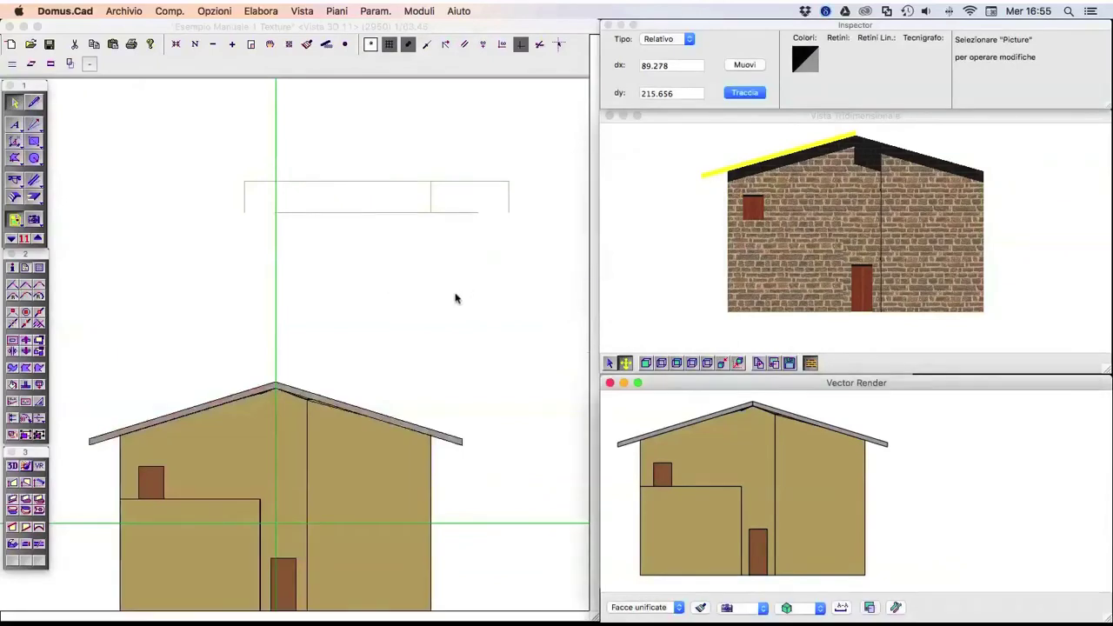
Step: Box-select the house elements in the main drawing with the arrow tool, then deselect them
left_click(14, 103)
left_click(96, 337)
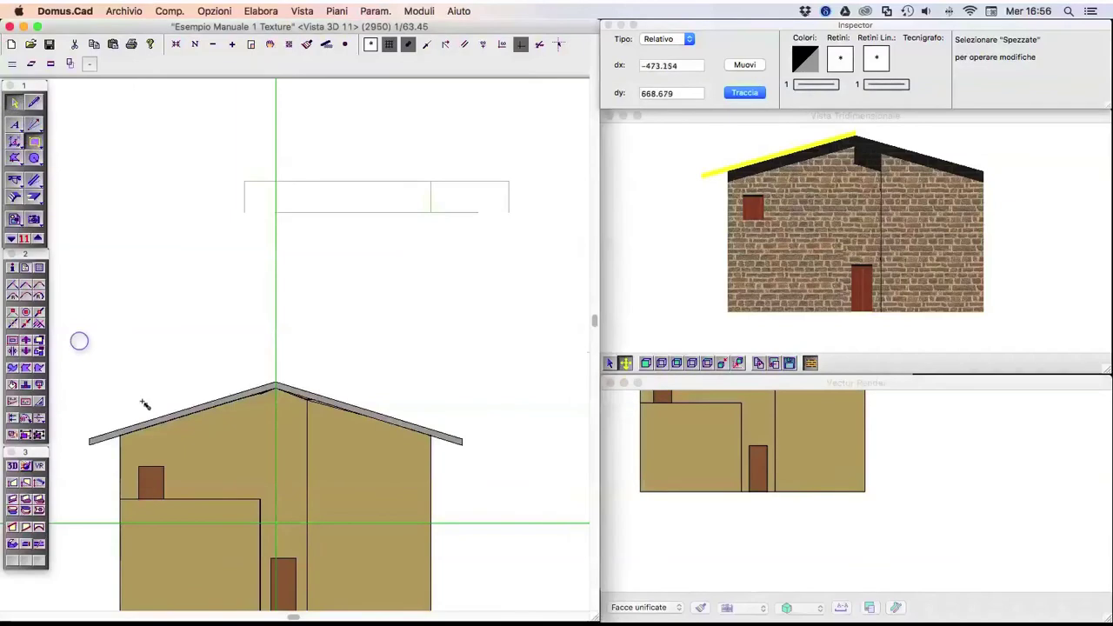
left_click_drag(64, 316, 484, 528)
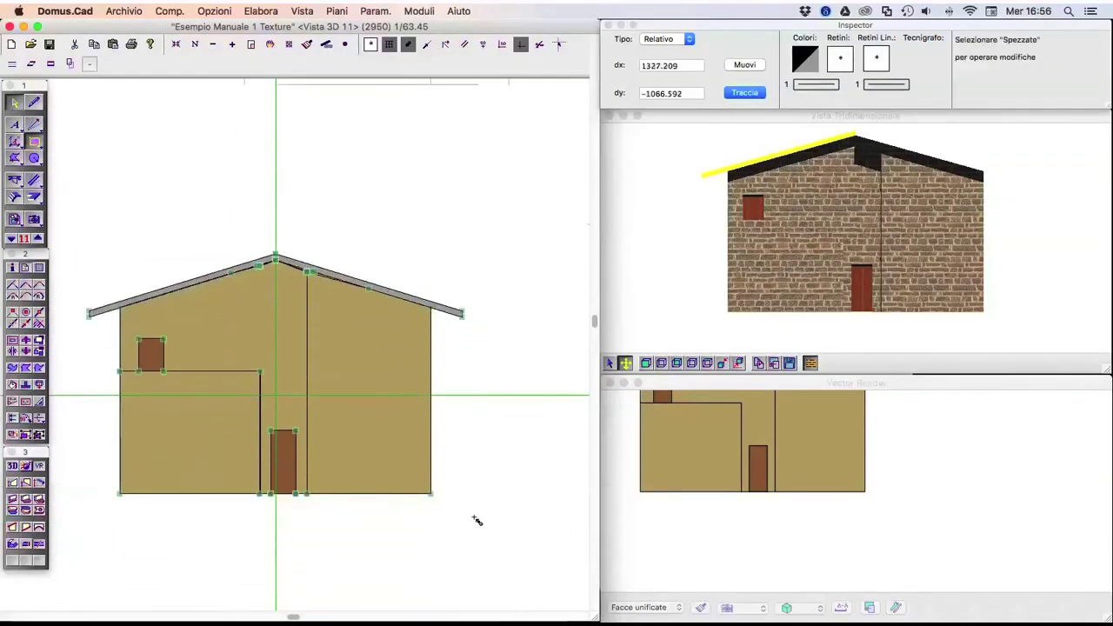
left_click(476, 521)
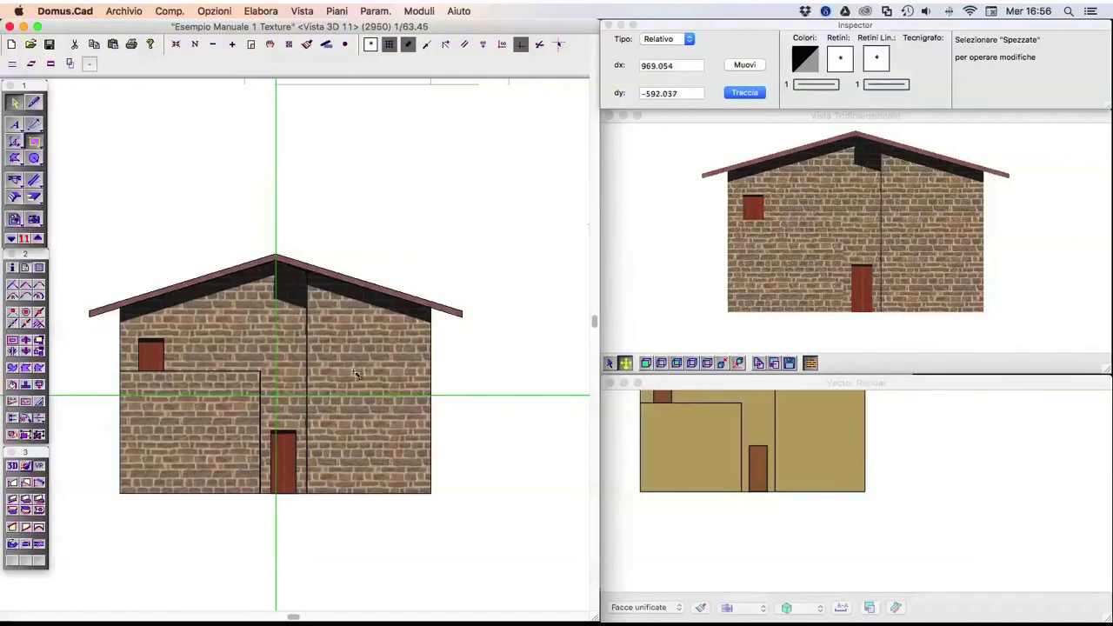
Step: Turn textures off in the 3D view so it shows flat colours
left_click(806, 338)
left_click(810, 363)
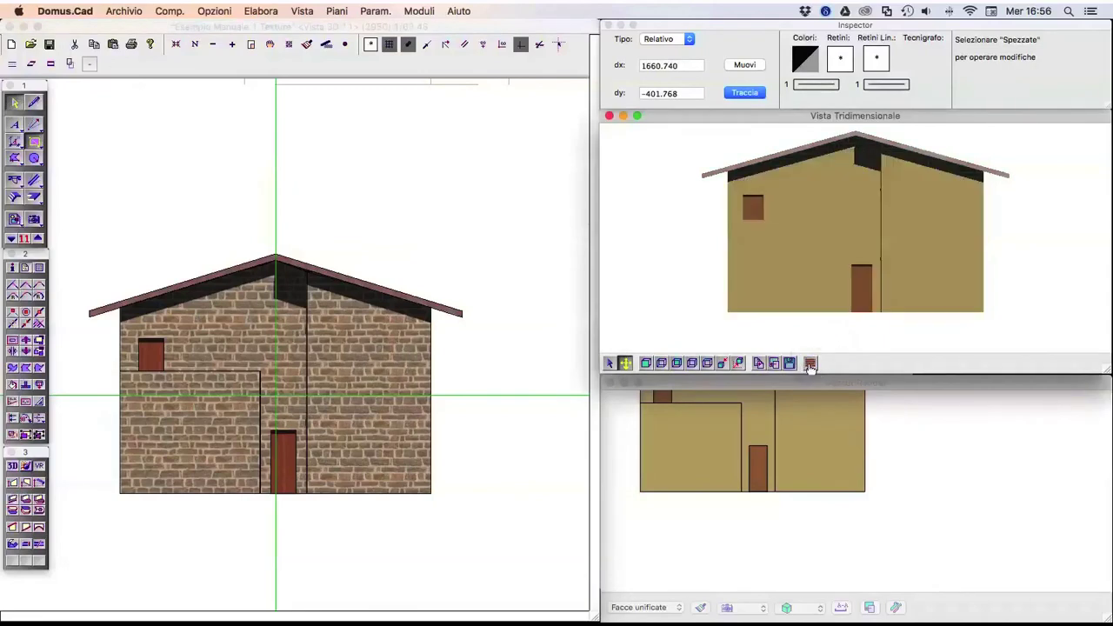
left_click(654, 327)
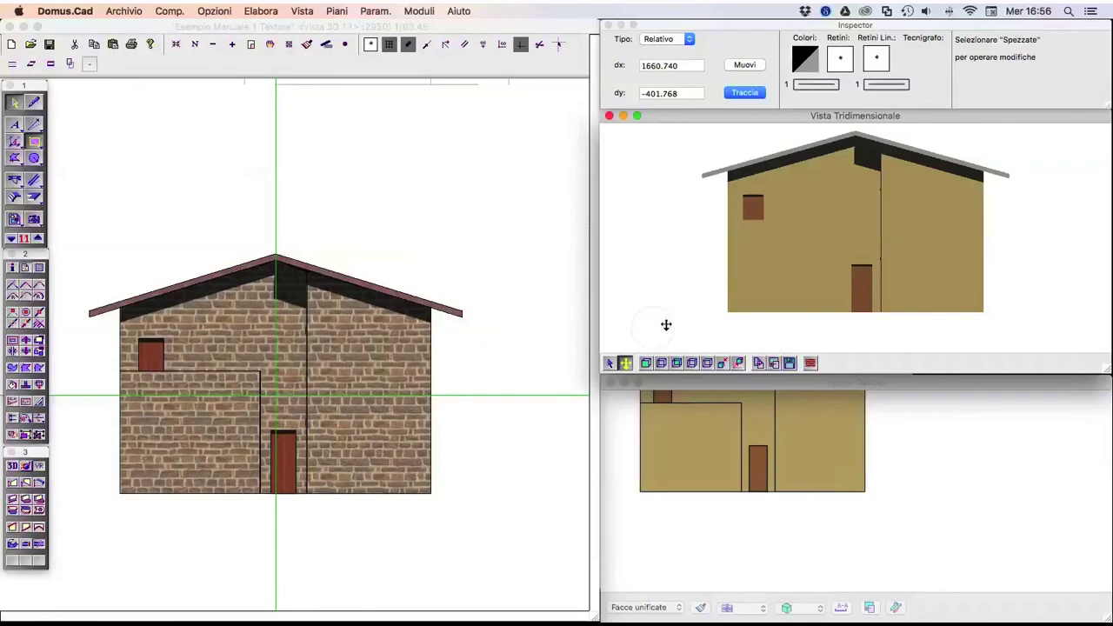
Step: Open and confirm the placed picture's Caratteristiche Picture properties
double_click(374, 380)
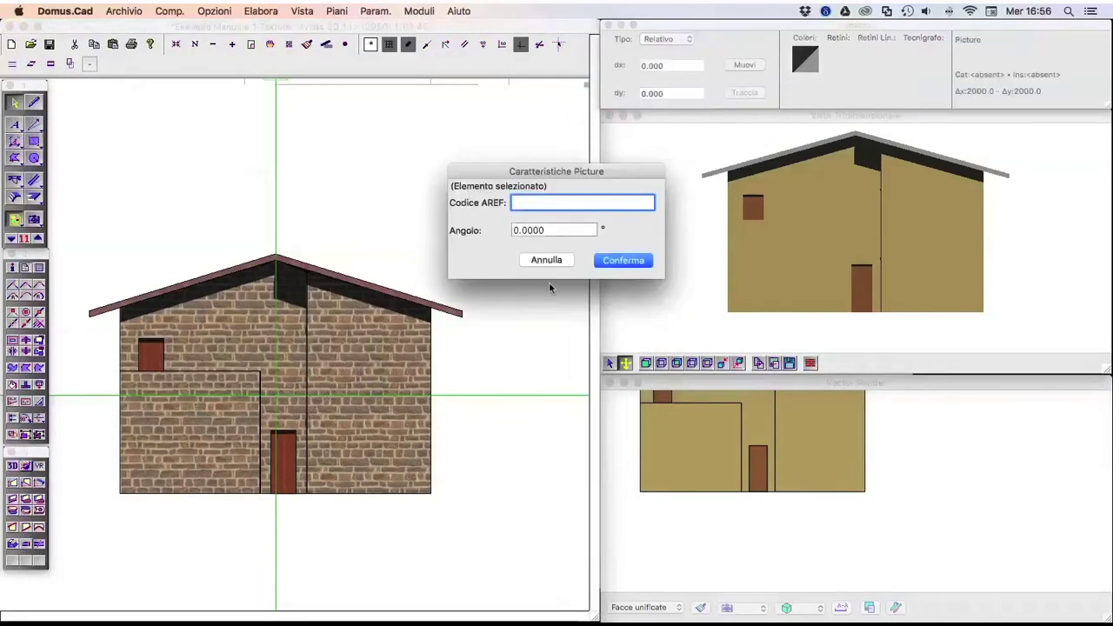
left_click(550, 258)
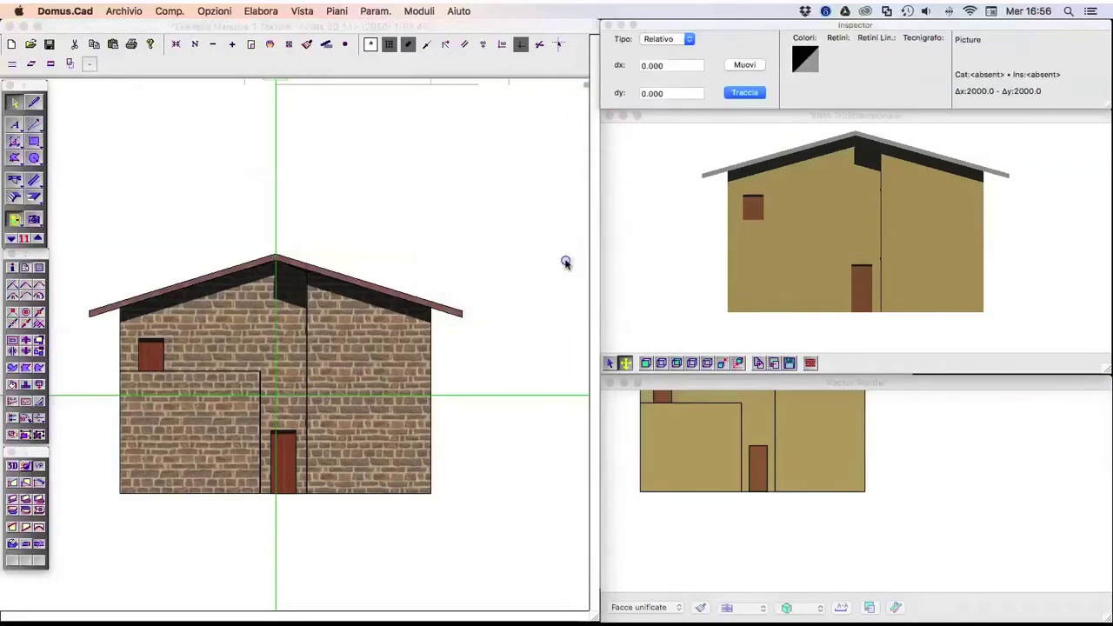
double_click(398, 360)
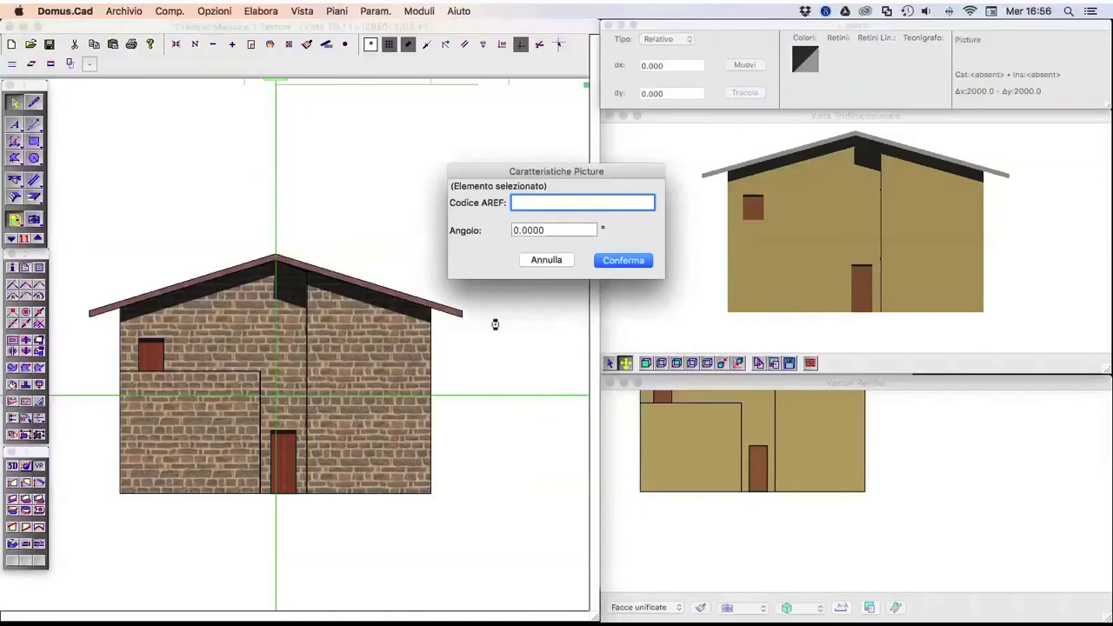
left_click(623, 261)
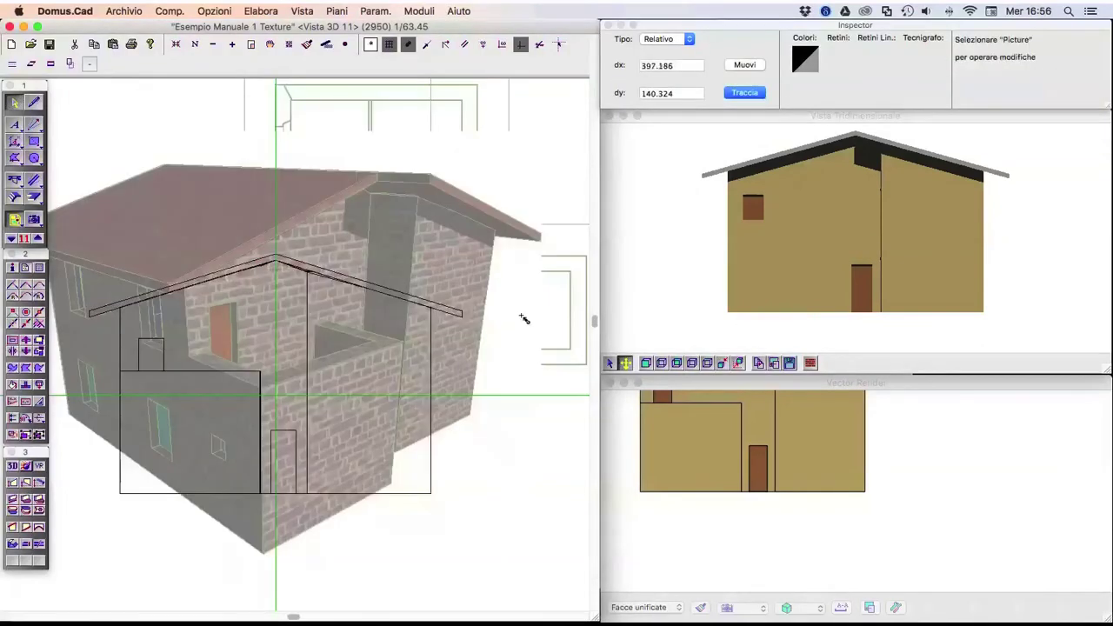
Step: Copy the flat-coloured 3D front view at high resolution onto Layer 11 and confirm
left_click(657, 219)
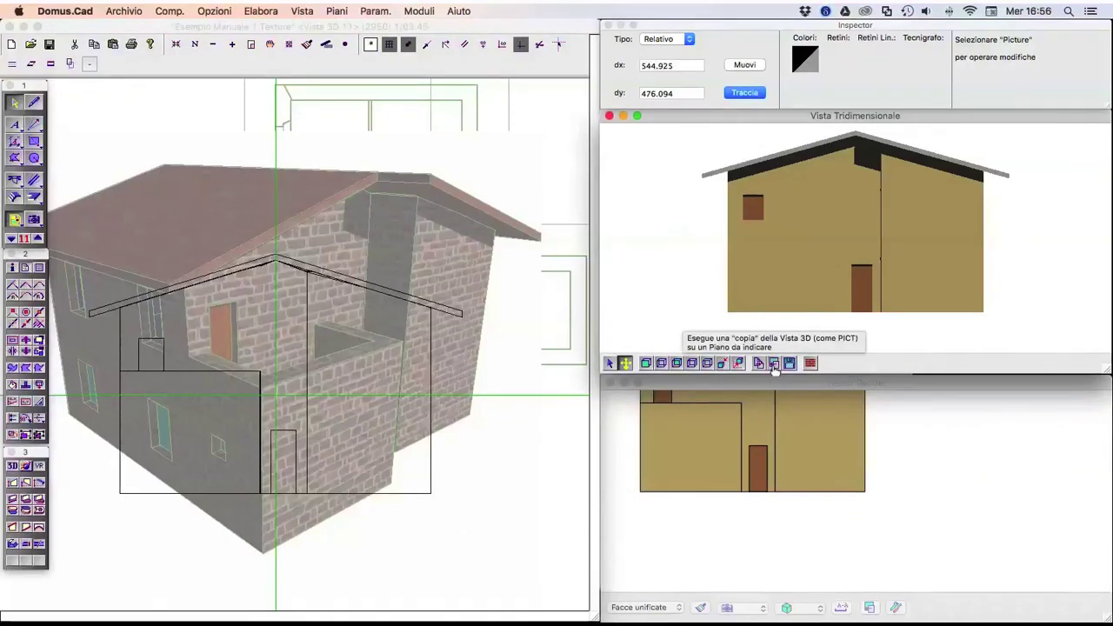
left_click(775, 365)
left_click(606, 240)
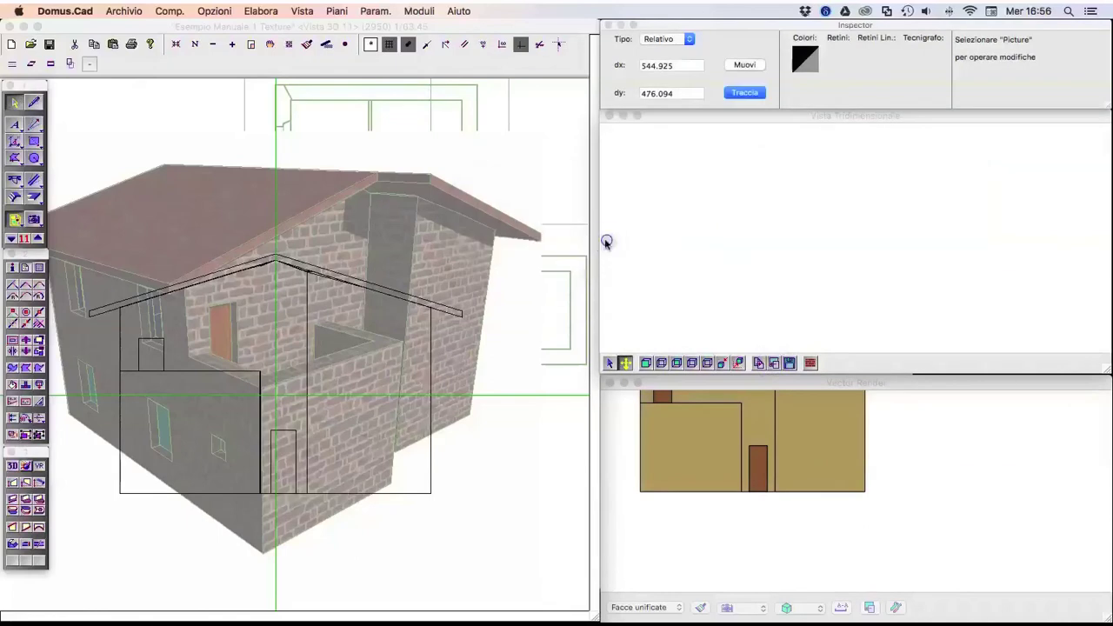
left_click(593, 294)
left_click(594, 256)
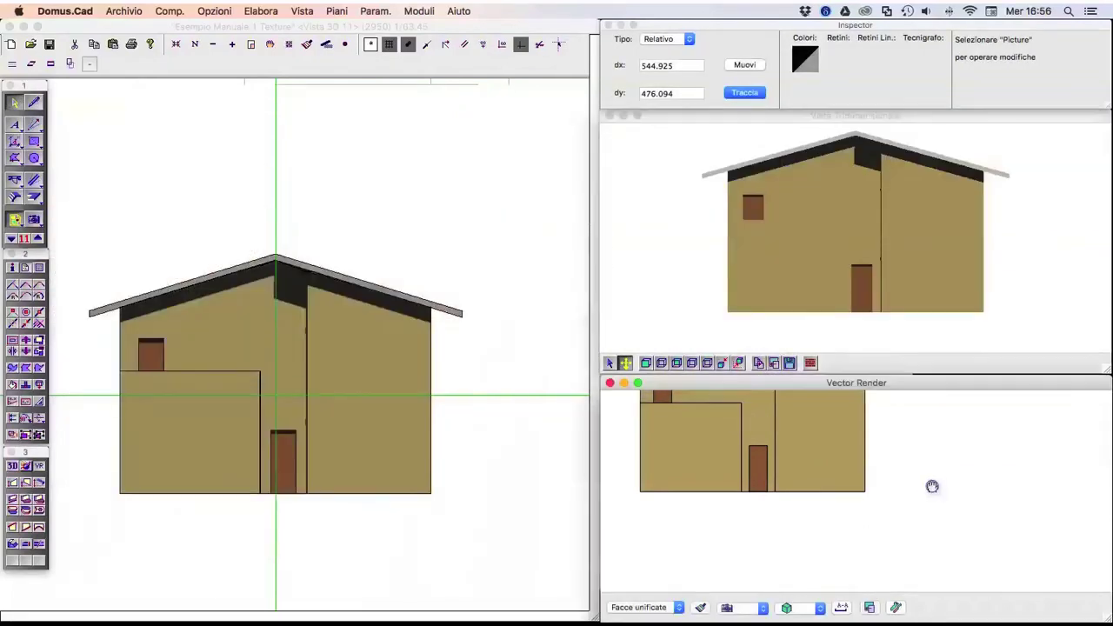
left_click(441, 391)
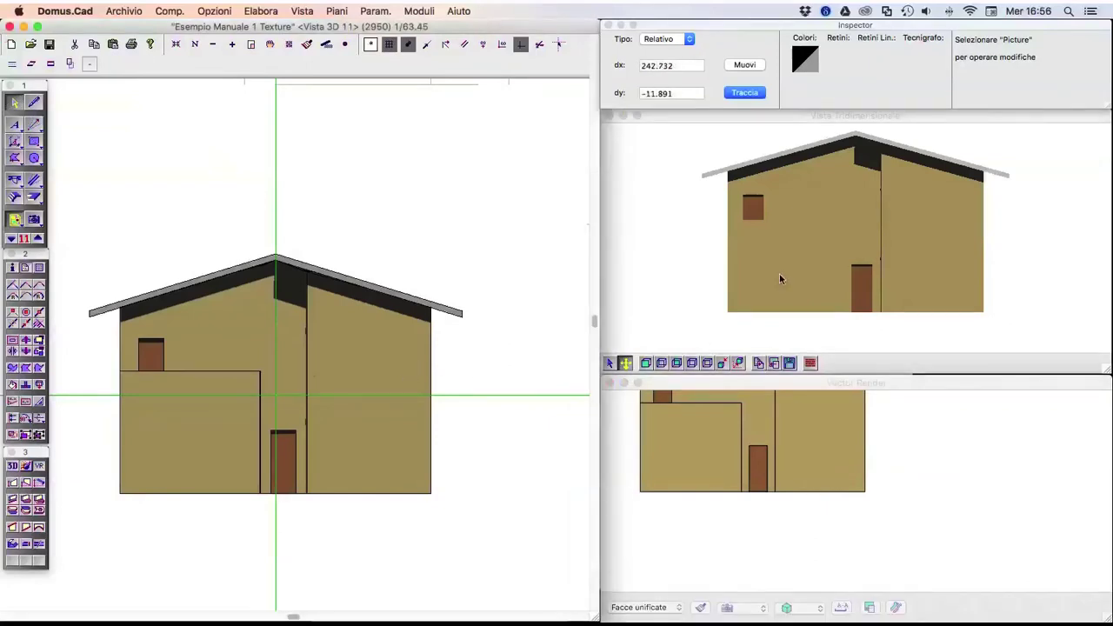
left_click(903, 491)
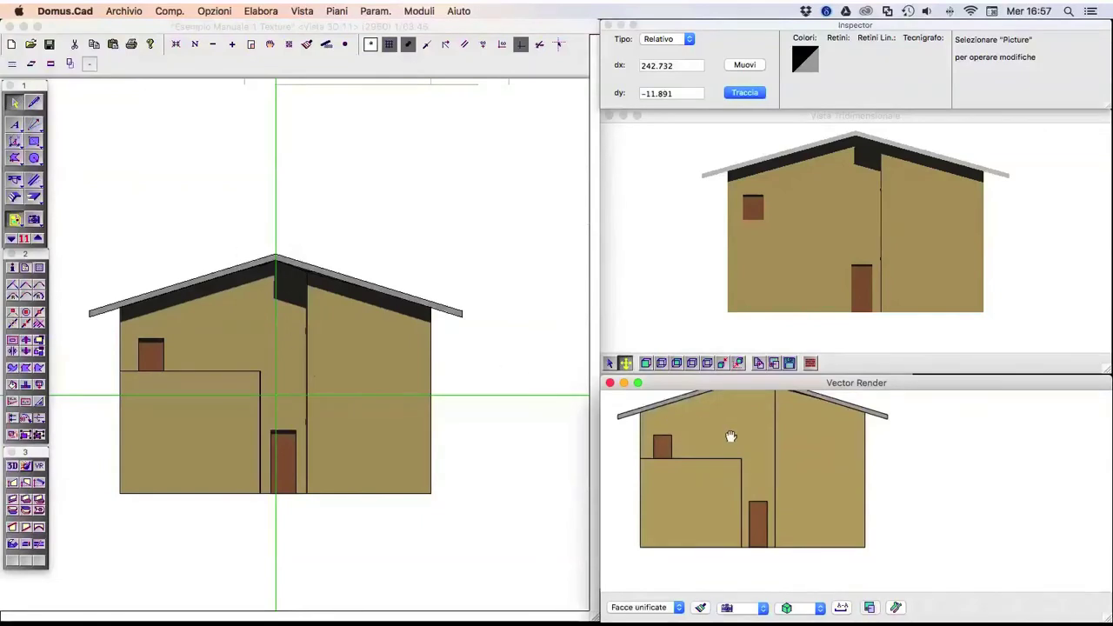
scroll(730, 435, "up", 2)
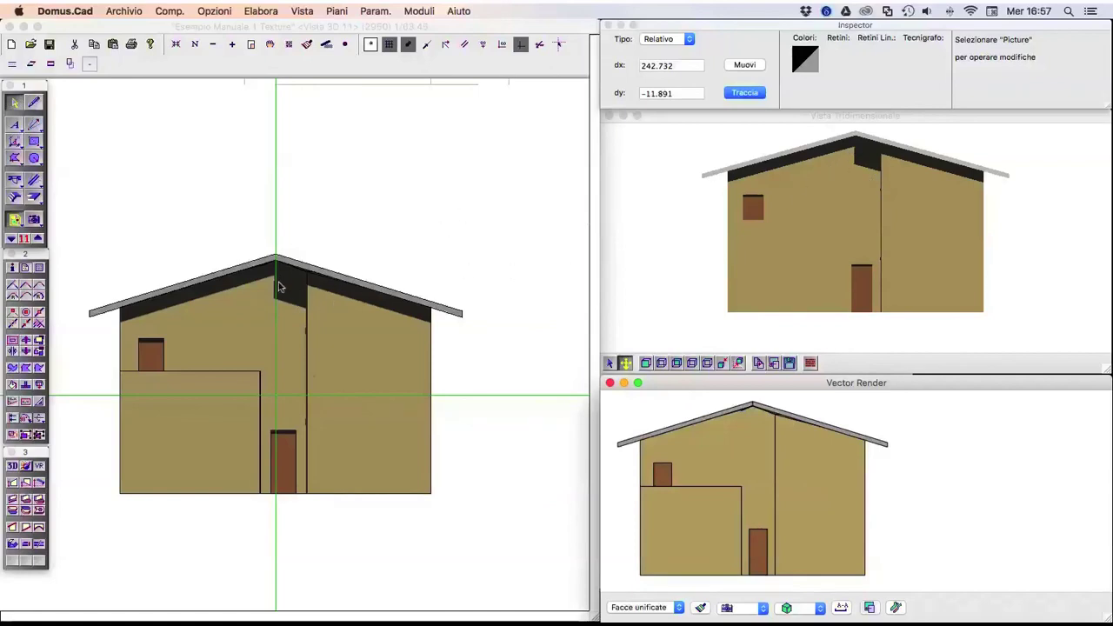
Step: Inspect the horizontal wall segment's properties without changes, then select and deselect the left wall
left_click(191, 369)
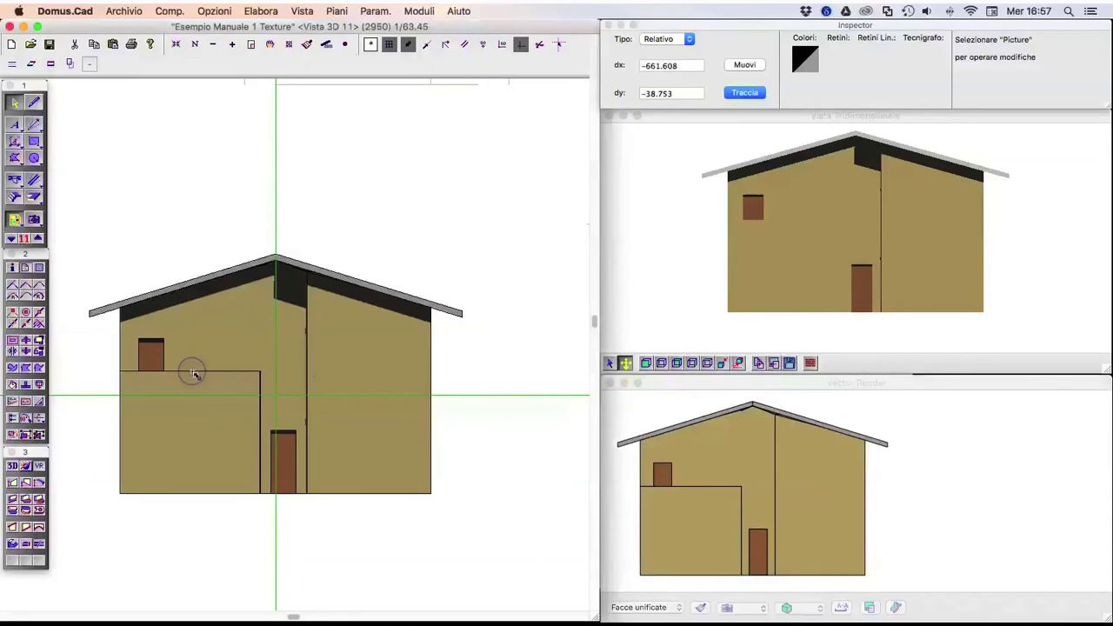
double_click(193, 372)
left_click(662, 318)
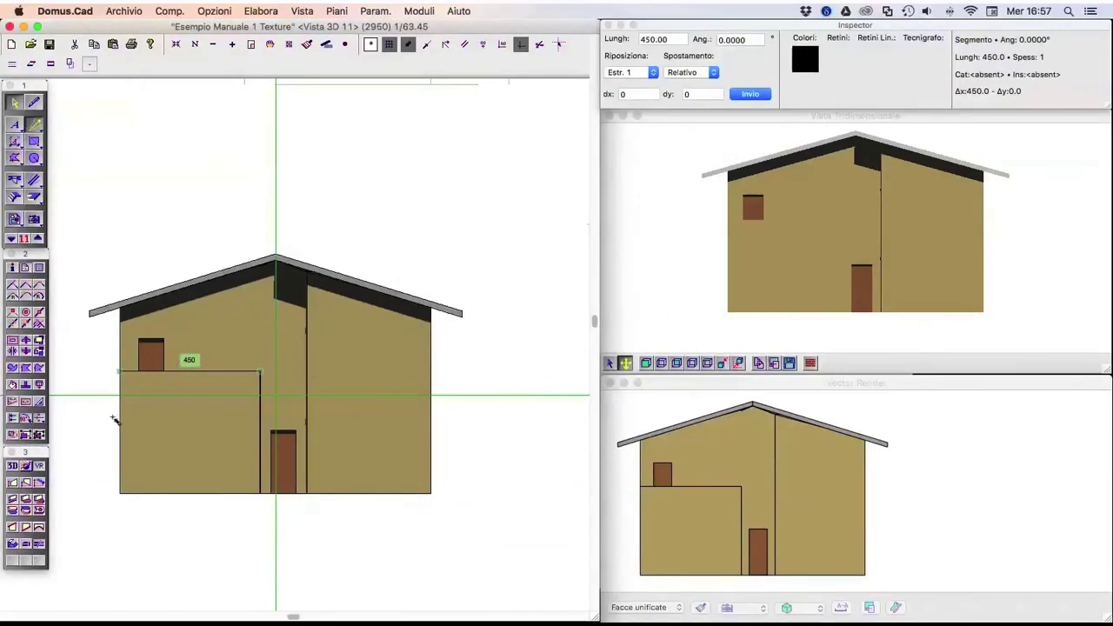
left_click(118, 411)
left_click(125, 212)
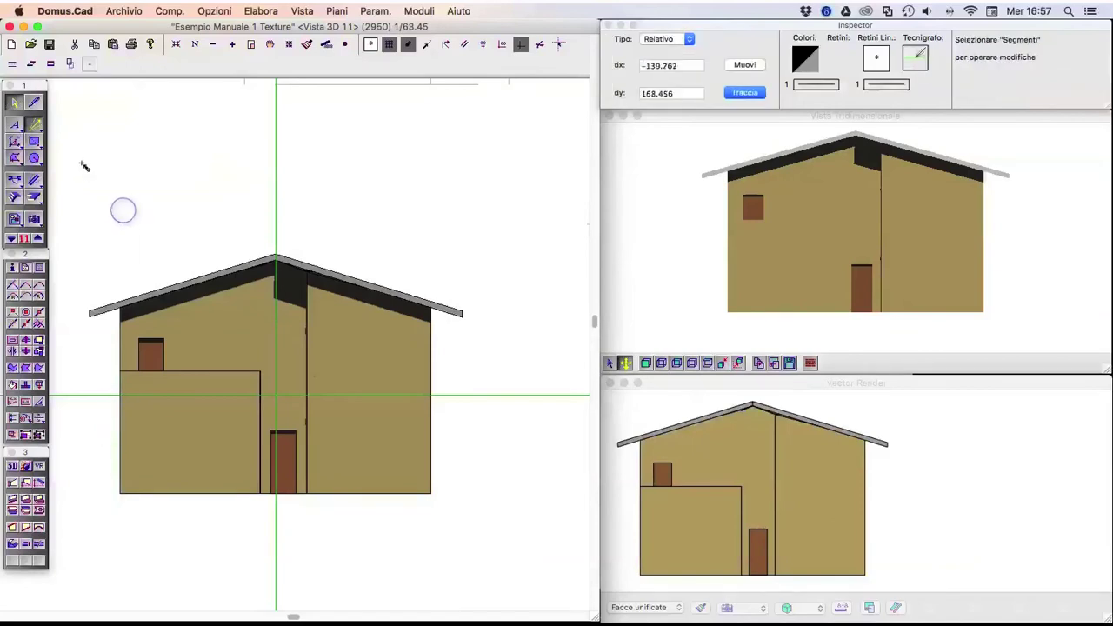
Step: Dimension the right side from the wall corner up to the roof edge, reading 600
left_click(15, 141)
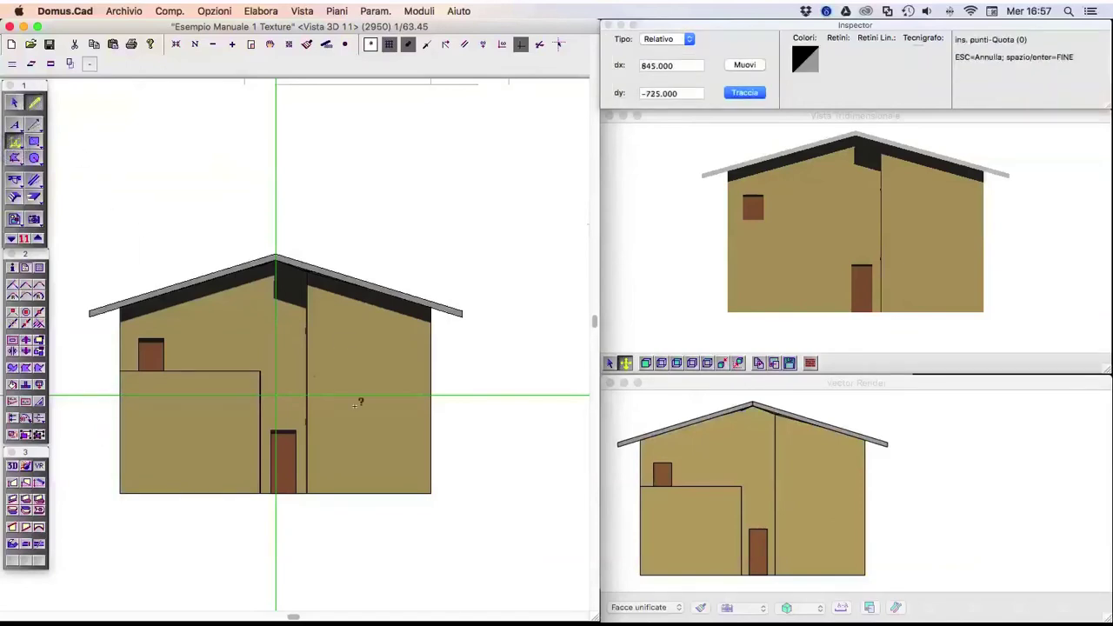
left_click(430, 493)
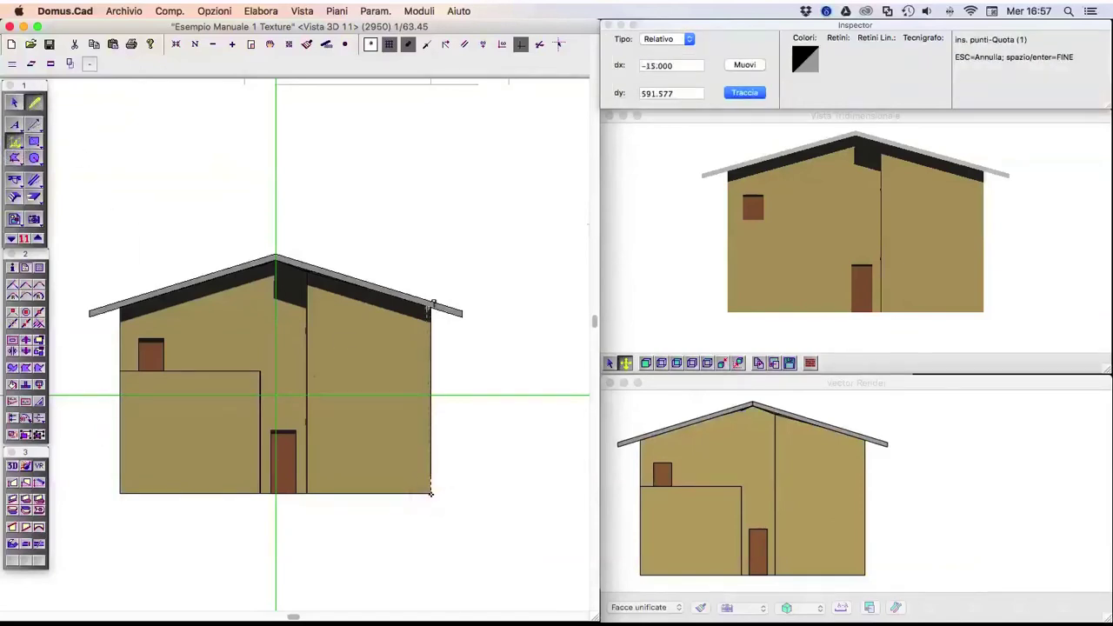
left_click(431, 306)
key("Return")
left_click(499, 311)
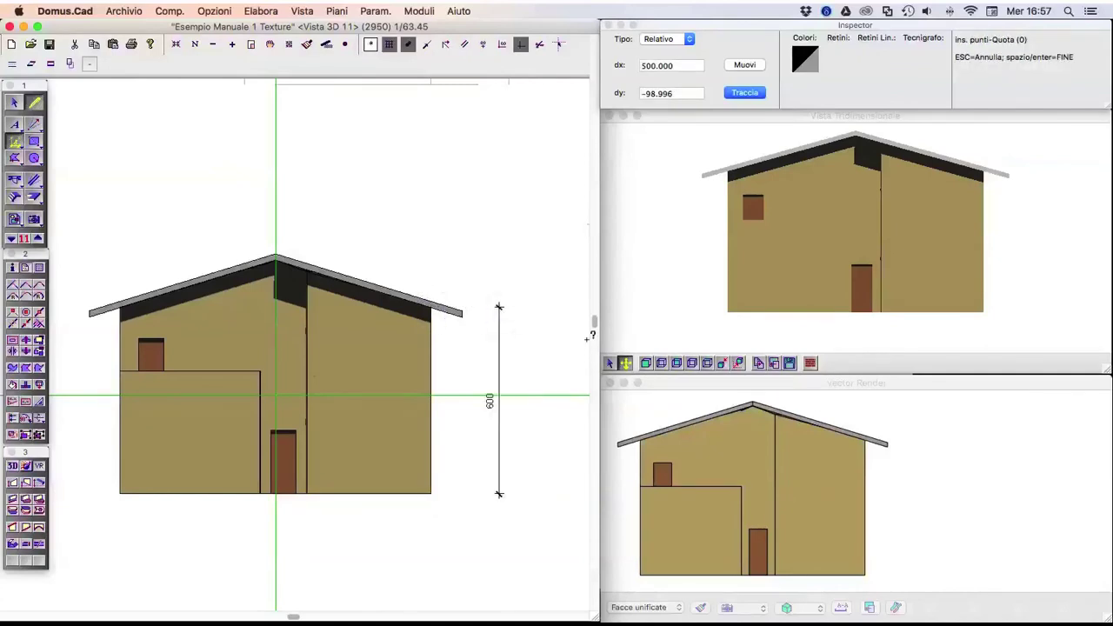
Step: Scroll the view, then return to the Select arrow tool for picking segments and texts
scroll(590, 336, "up", 5)
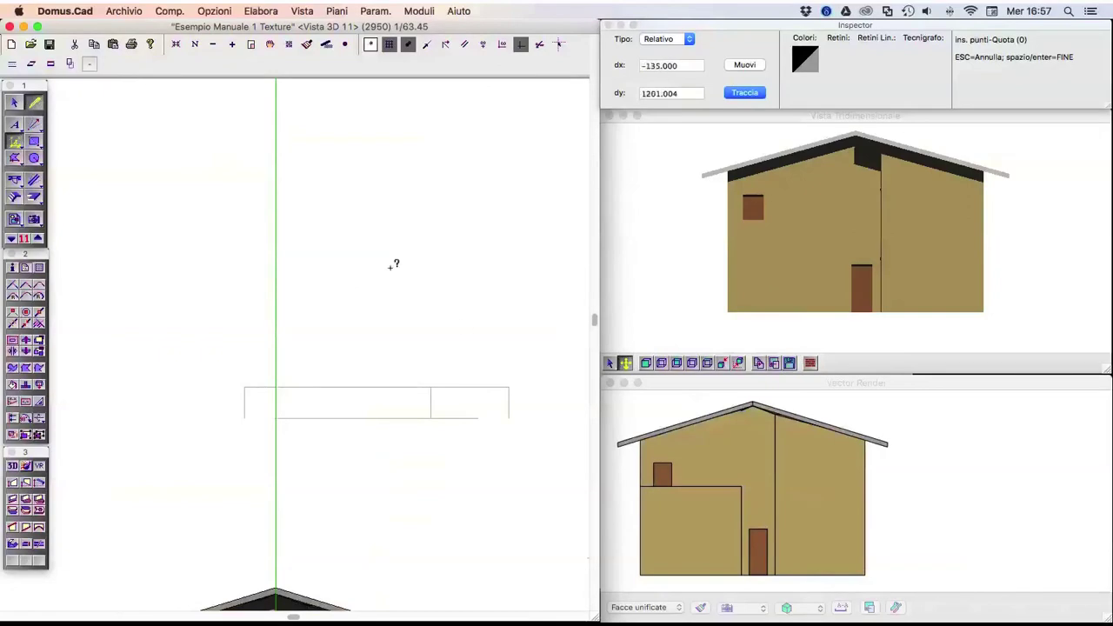
scroll(391, 270, "down", 4)
scroll(390, 273, "down", 1)
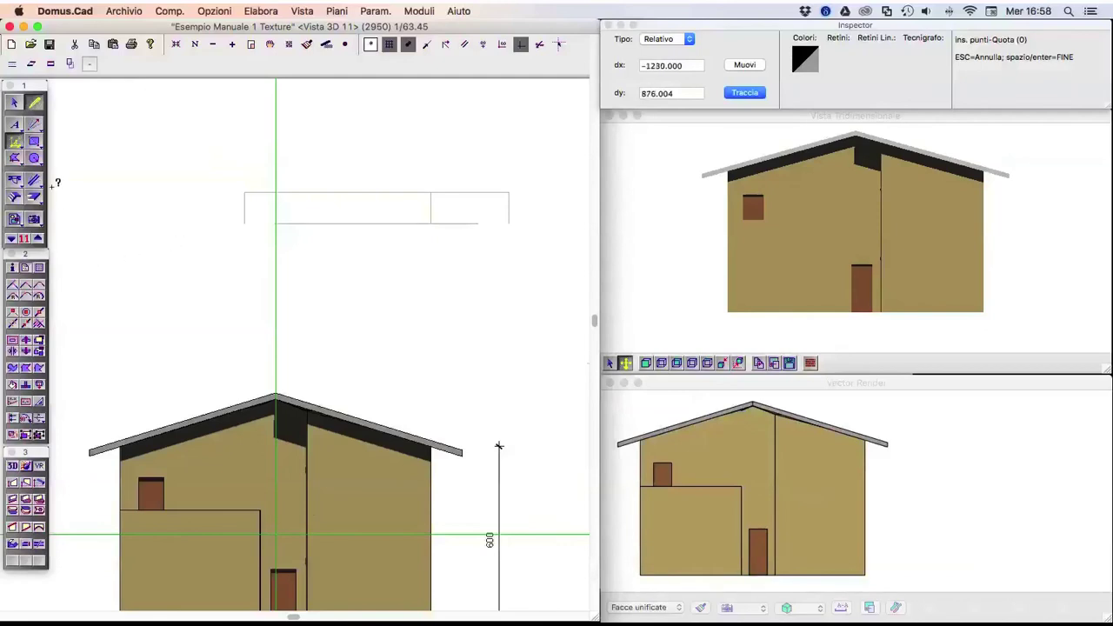
left_click(14, 103)
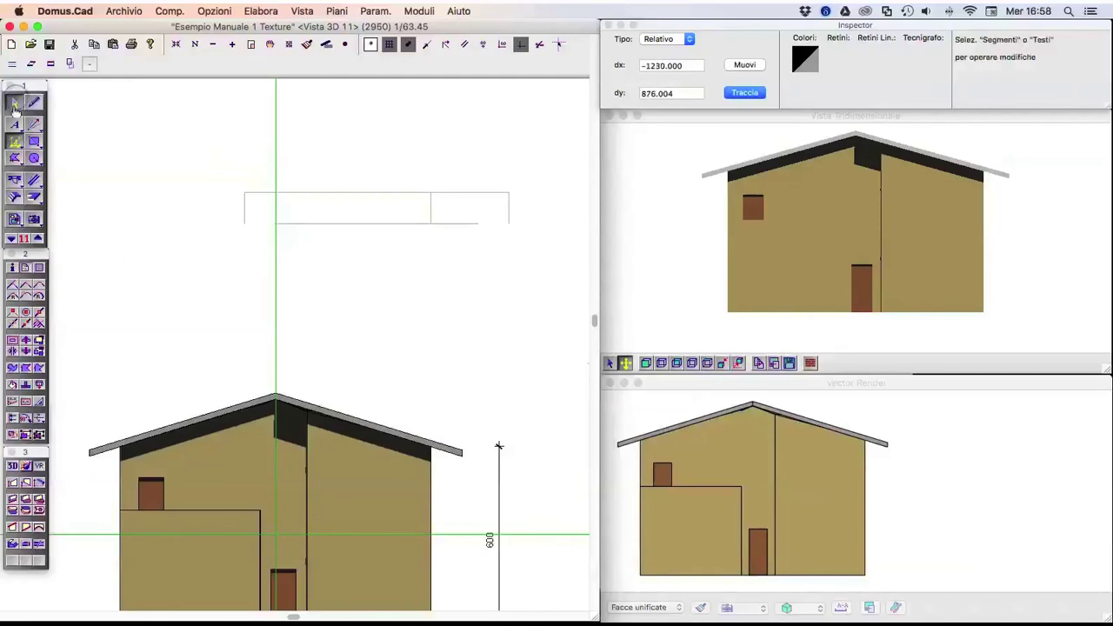
left_click(25, 271)
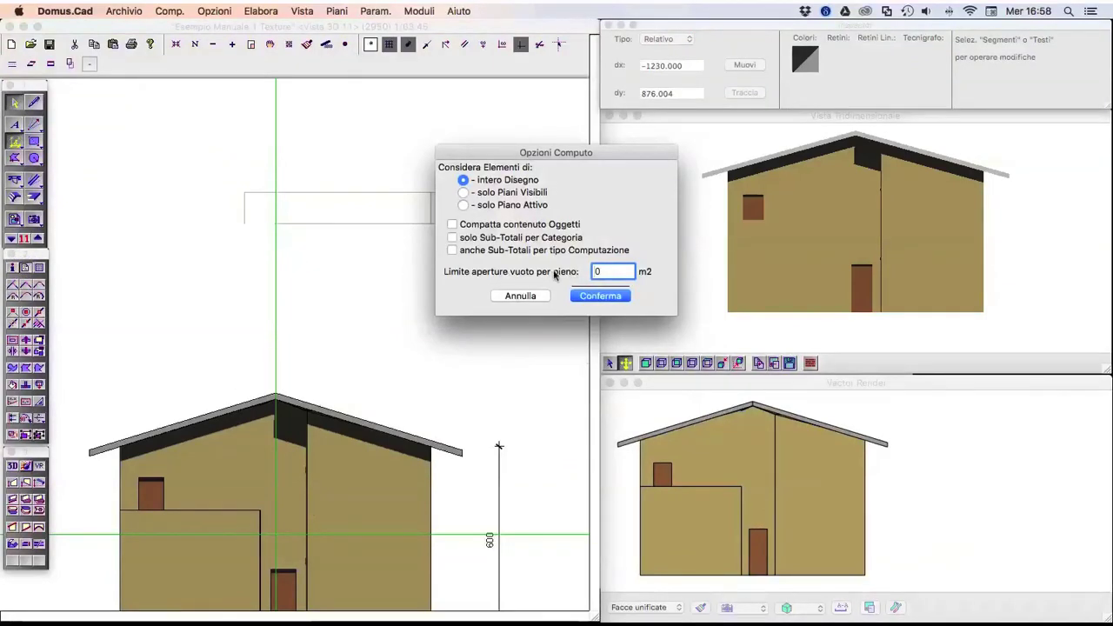
left_click_drag(616, 272, 599, 272)
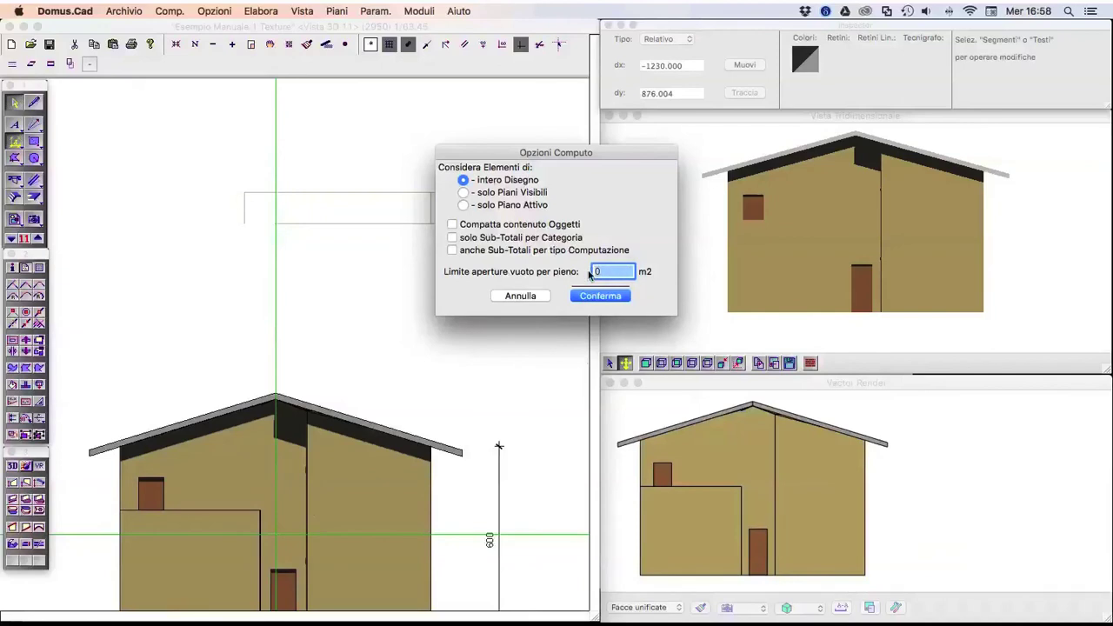
left_click(600, 271)
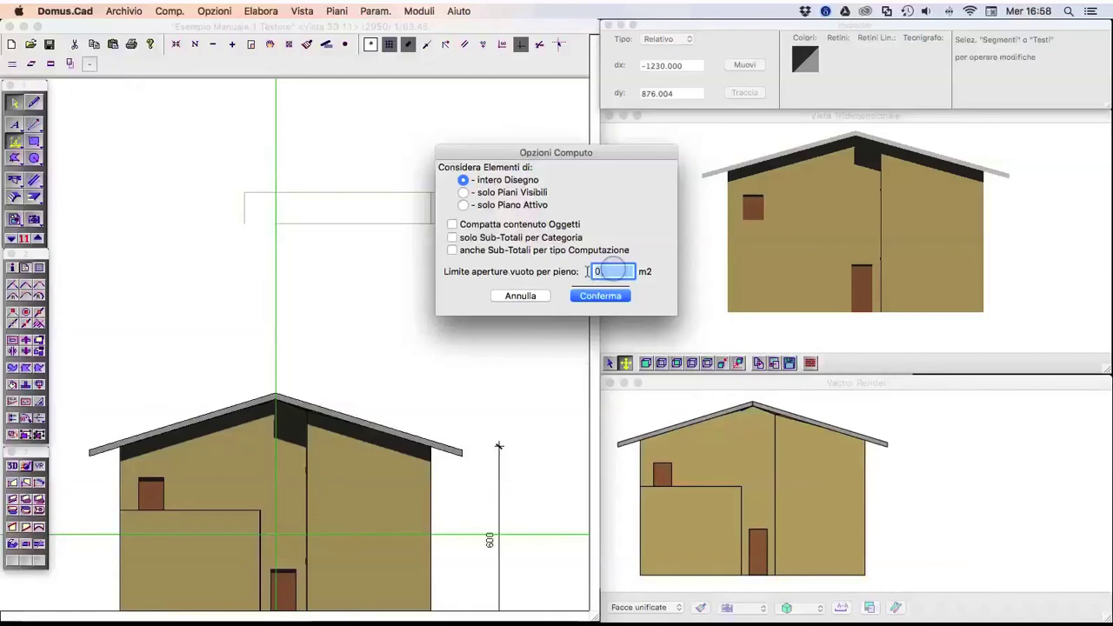
type("2")
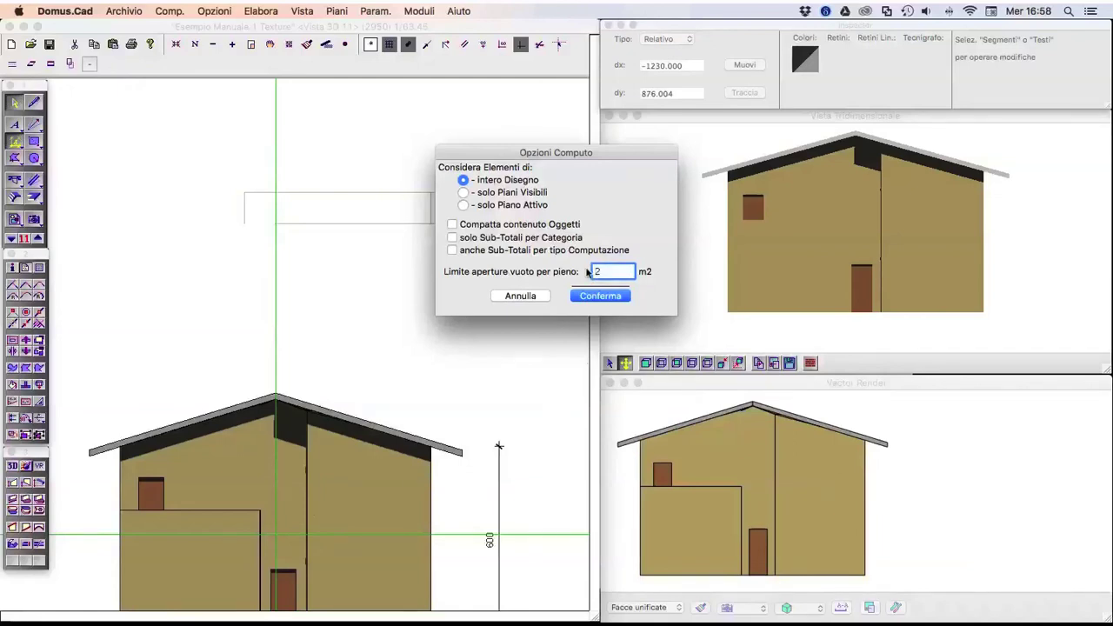
left_click(616, 239)
left_click(606, 274)
left_click_drag(607, 274, 585, 273)
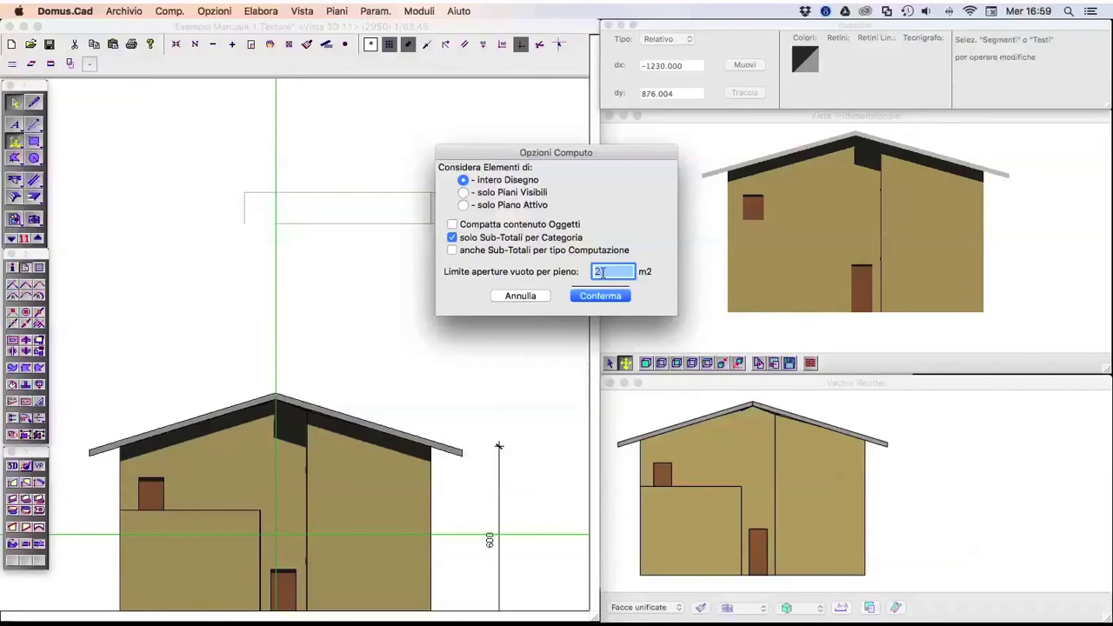
left_click(523, 299)
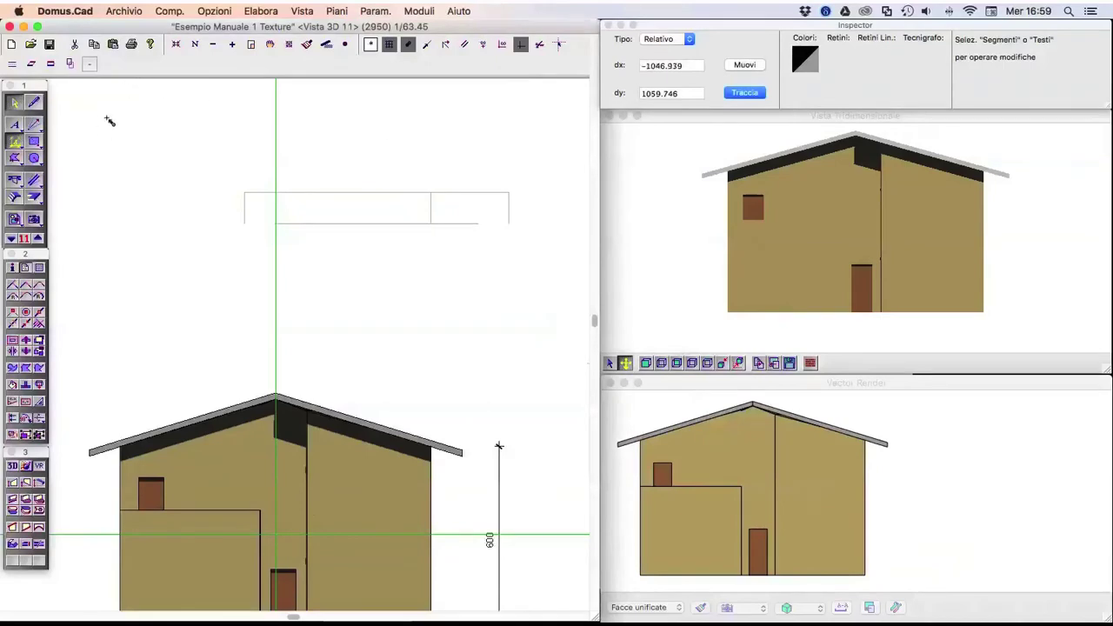
Step: Draw four crossing line segments above the house elevation with the line tool
left_click(35, 102)
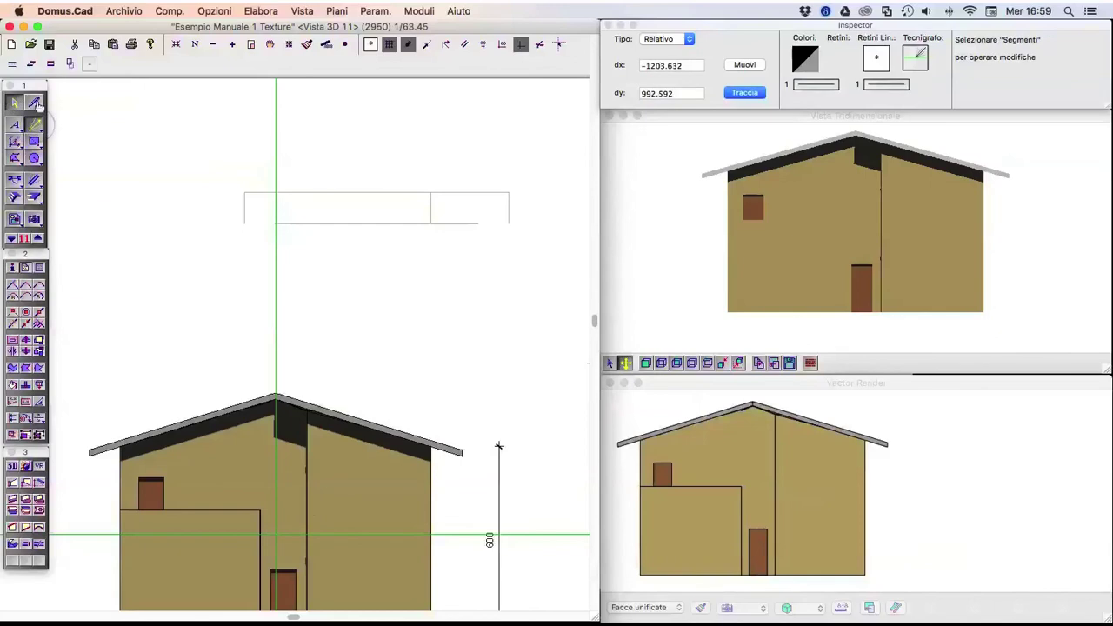
left_click(138, 162)
left_click(224, 310)
left_click(248, 161)
left_click(138, 259)
left_click(208, 164)
left_click(201, 324)
left_click(183, 169)
left_click(137, 213)
left_click(17, 103)
Step: Box-select the four new lines, then deselect them
left_click_drag(100, 130, 313, 345)
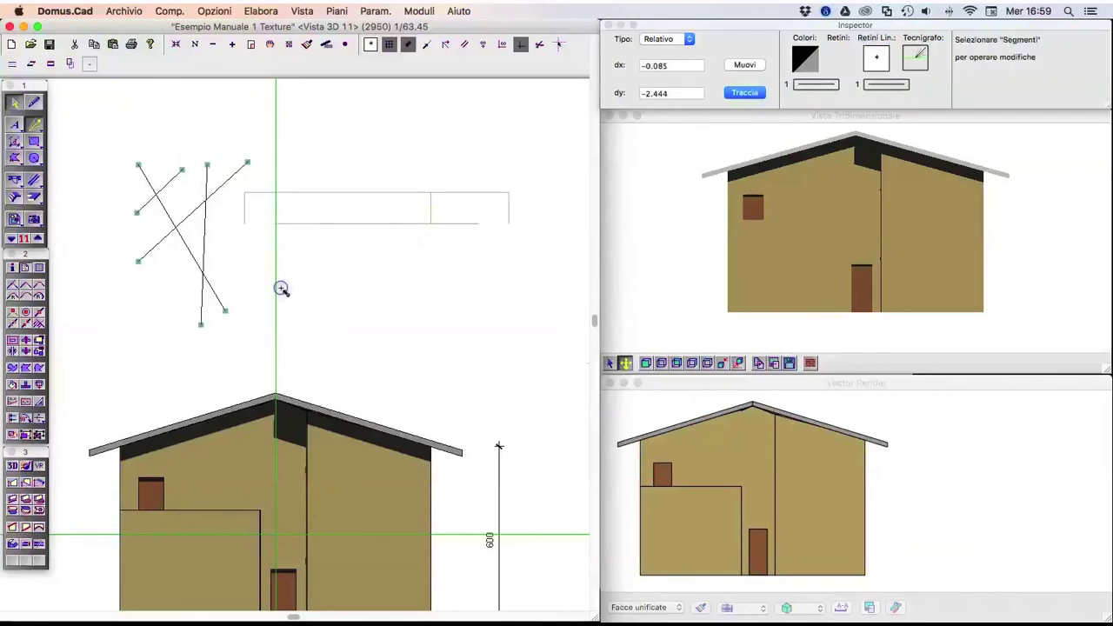
left_click_drag(92, 131, 346, 372)
left_click(344, 357)
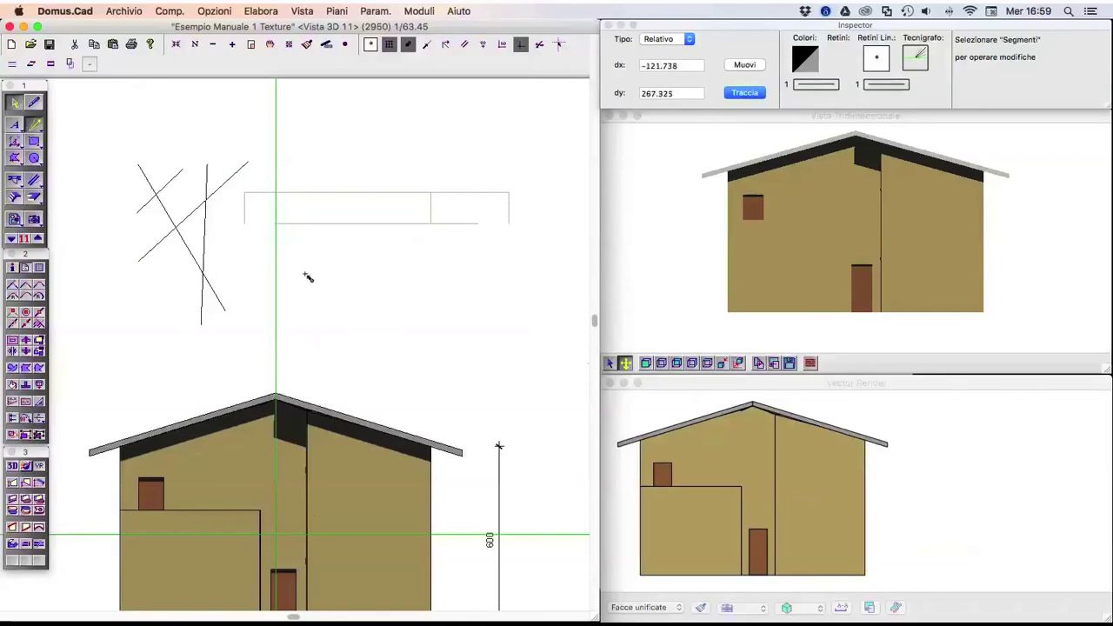
right_click(134, 181)
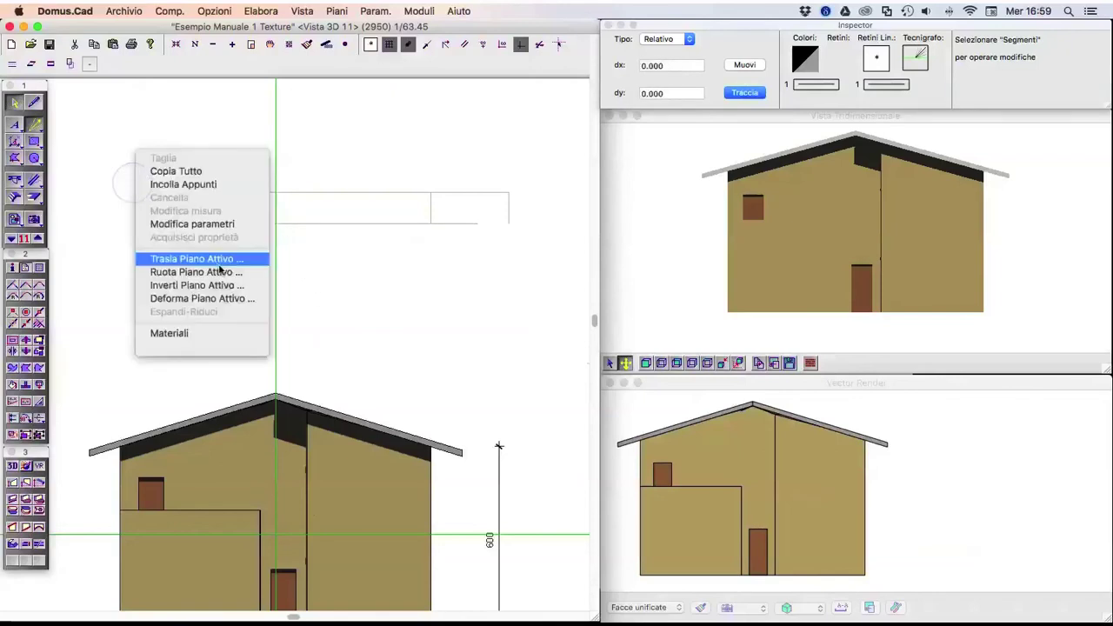
left_click(80, 172)
left_click_drag(87, 169, 255, 274)
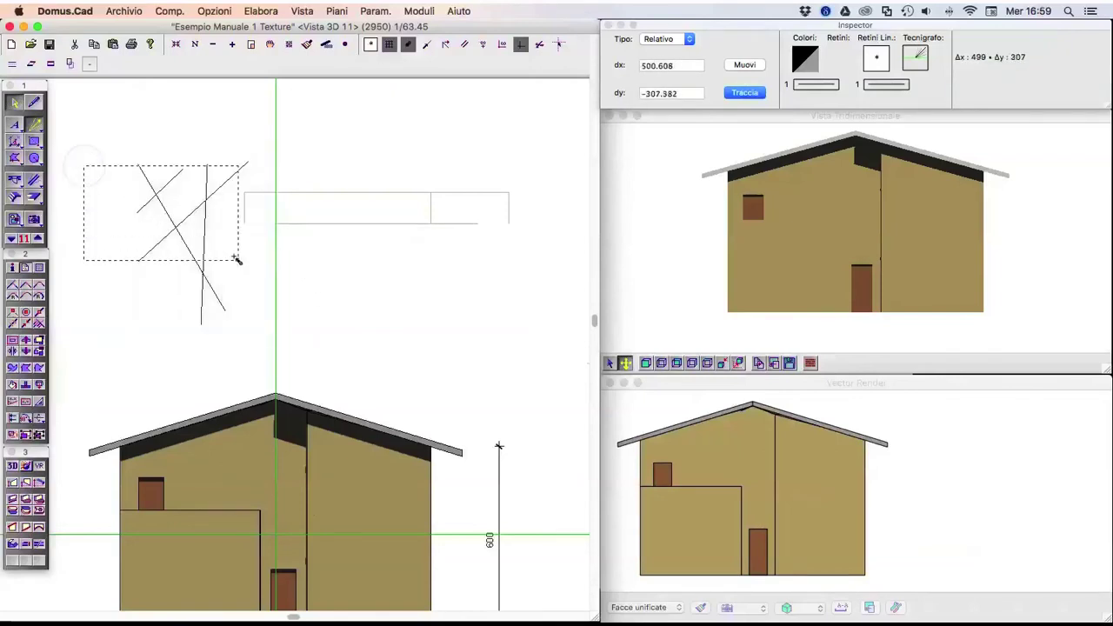
left_click(252, 274)
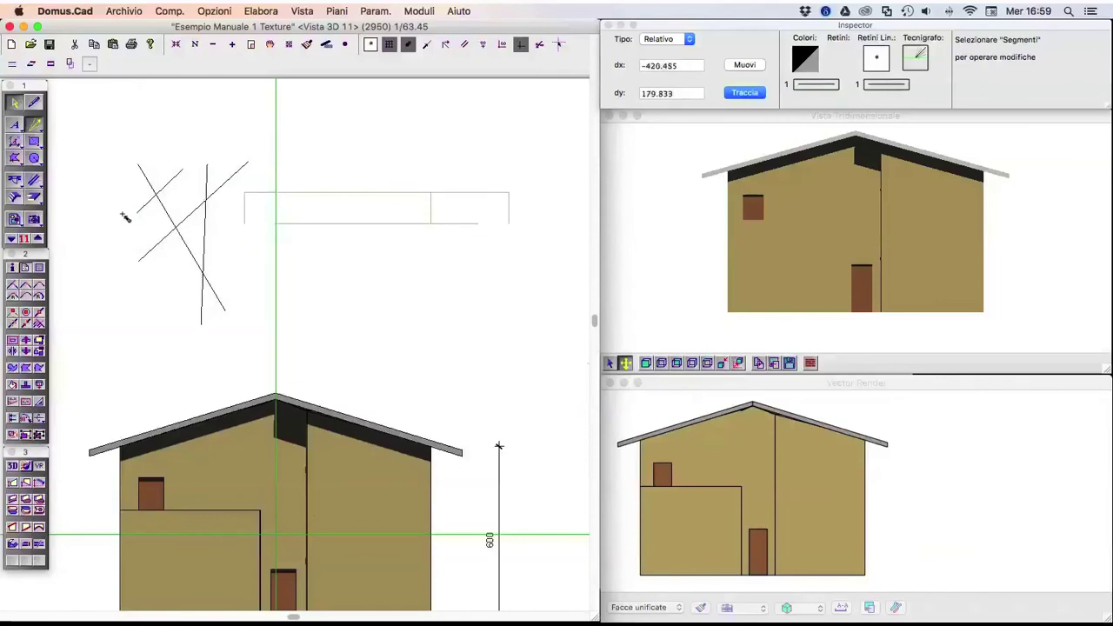
left_click_drag(128, 197, 235, 279)
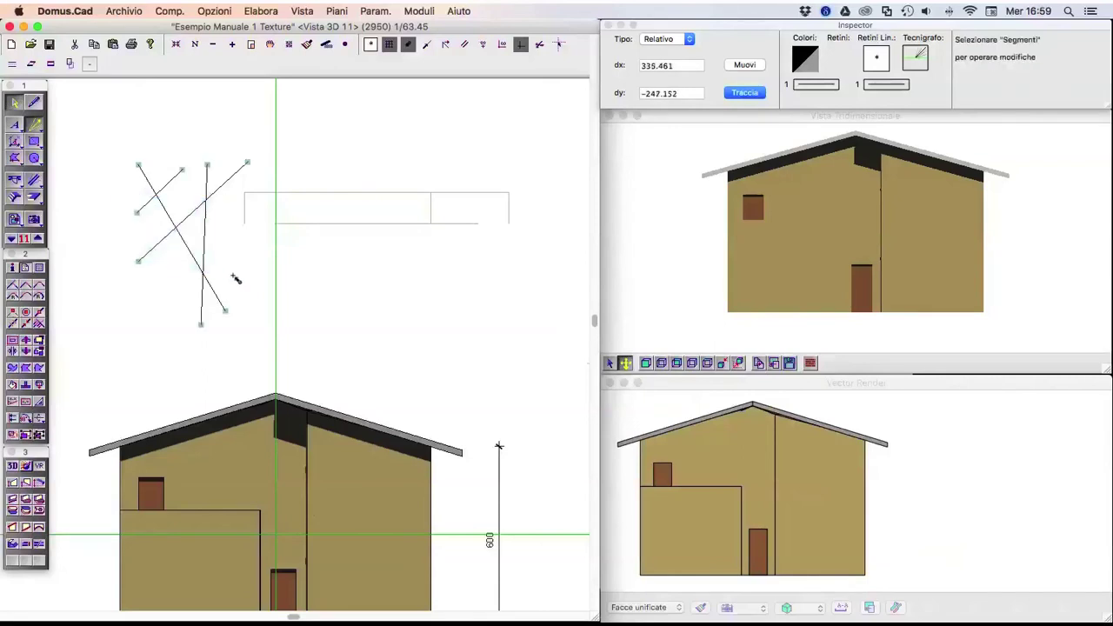
left_click(235, 269)
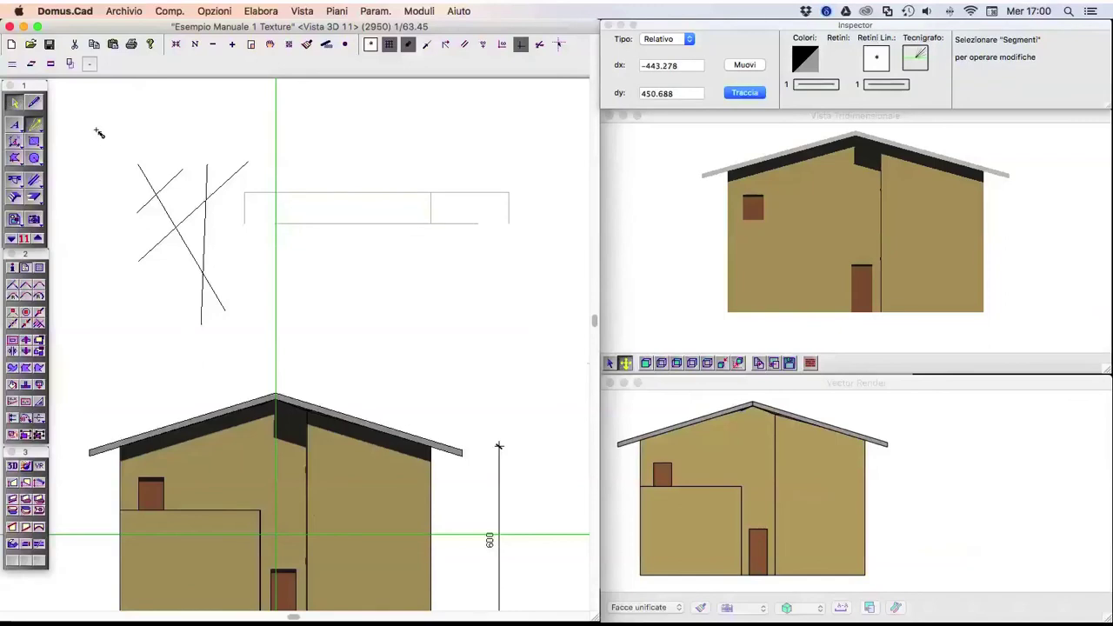
left_click_drag(99, 133, 303, 352)
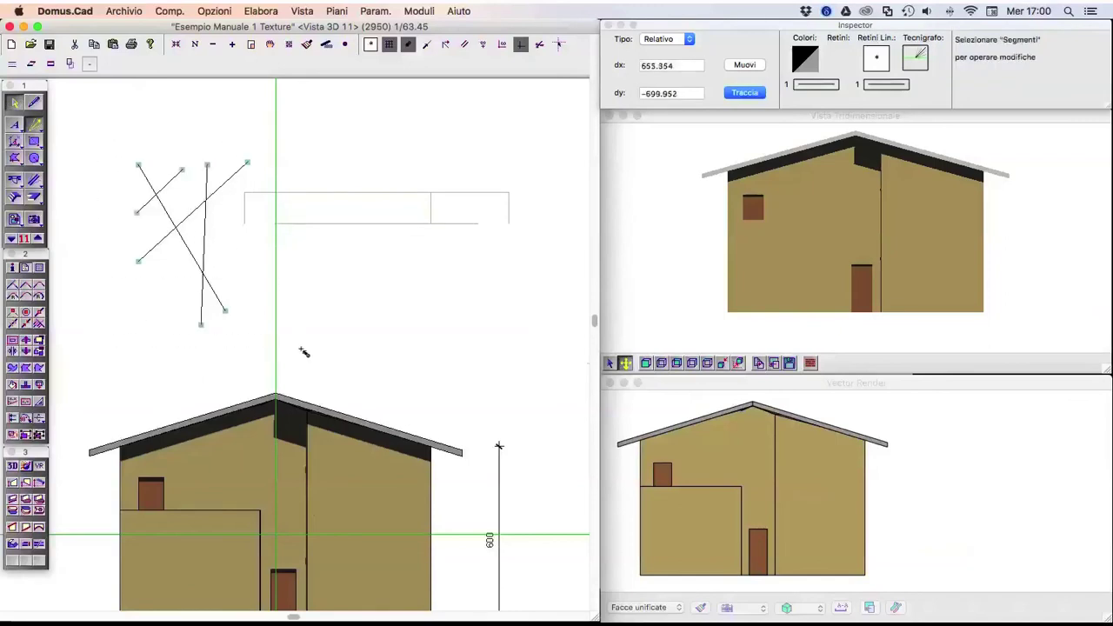
left_click_drag(154, 217, 218, 259)
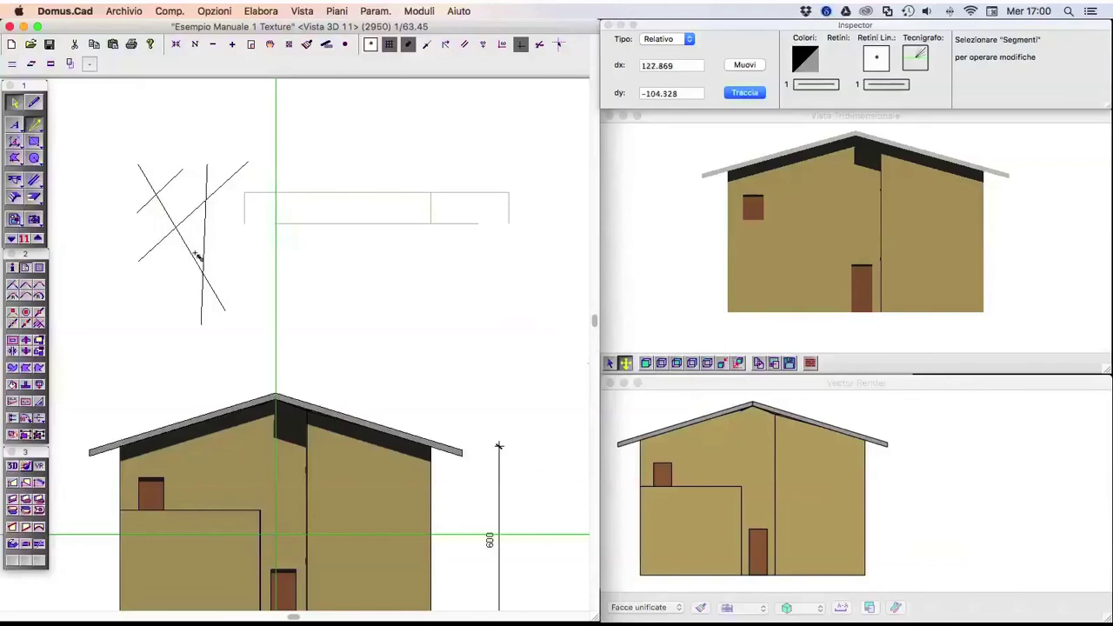
left_click_drag(185, 233, 219, 264)
left_click(241, 216)
left_click_drag(199, 196, 219, 209)
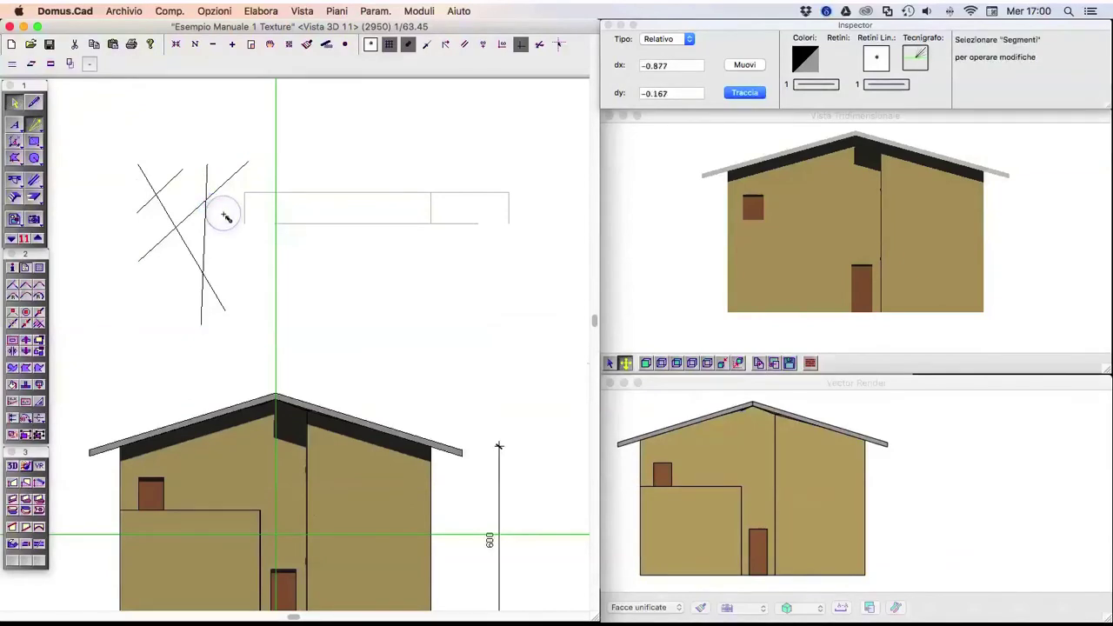
left_click_drag(188, 193, 231, 231)
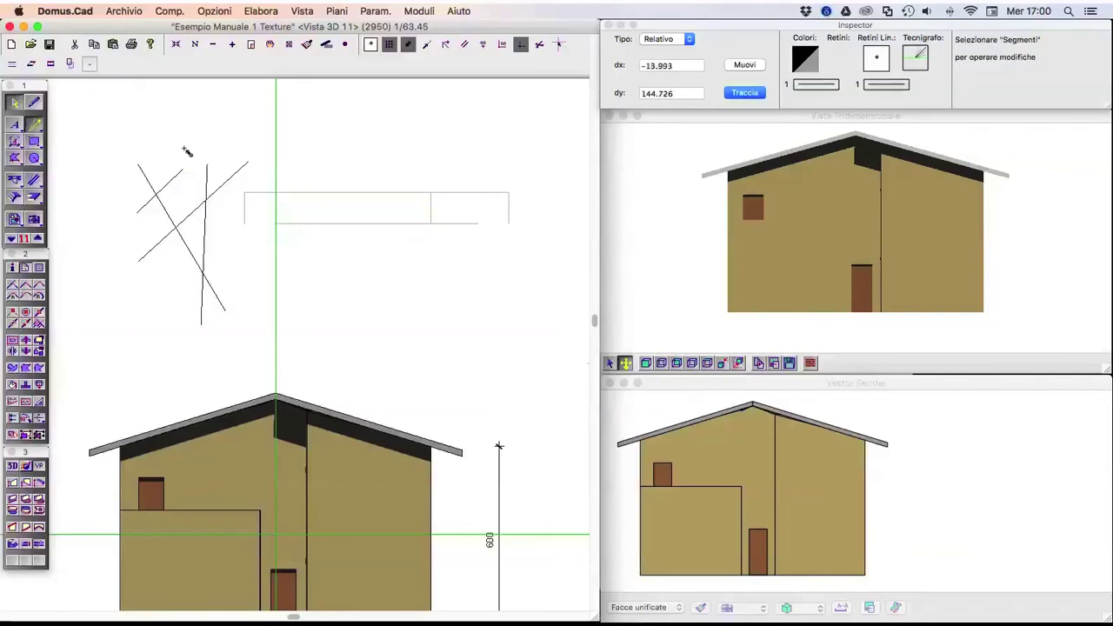
left_click(94, 130)
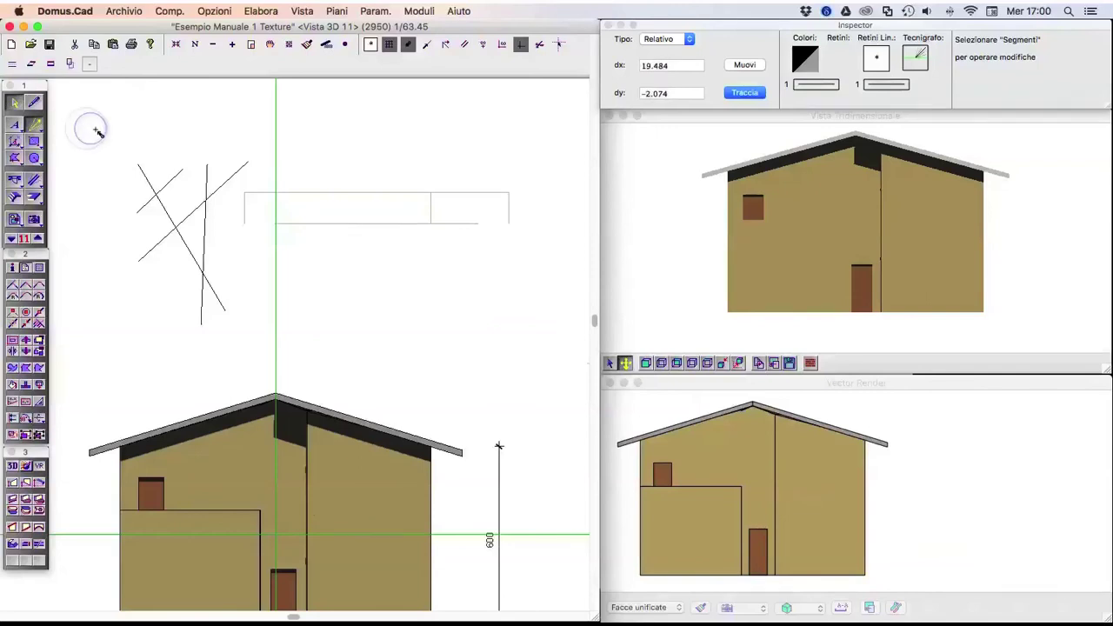
left_click_drag(98, 131, 294, 346)
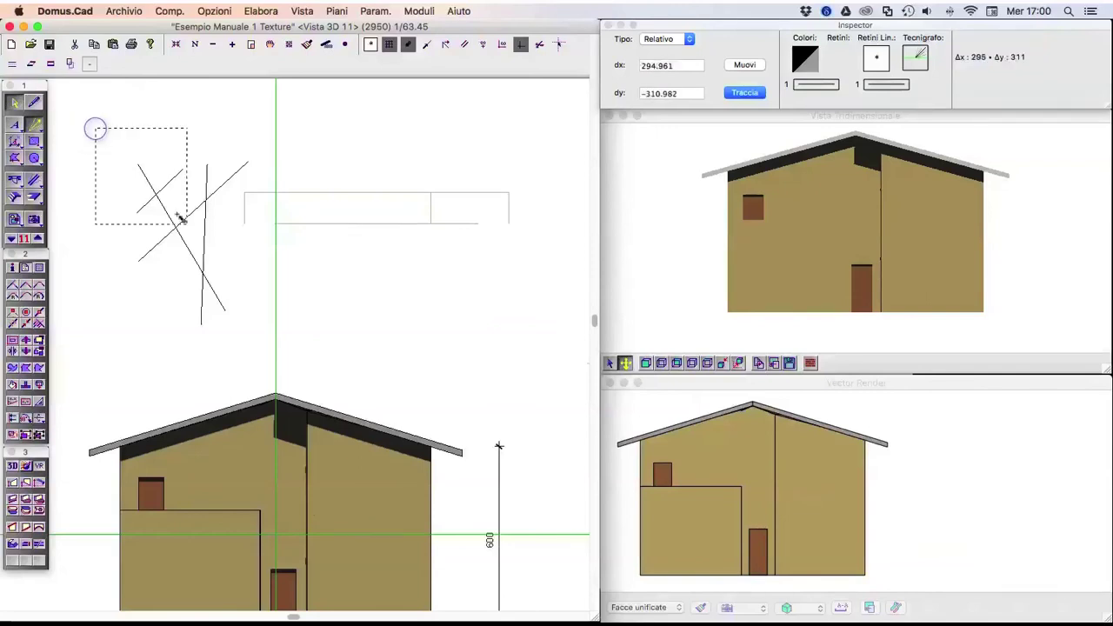
left_click(294, 338)
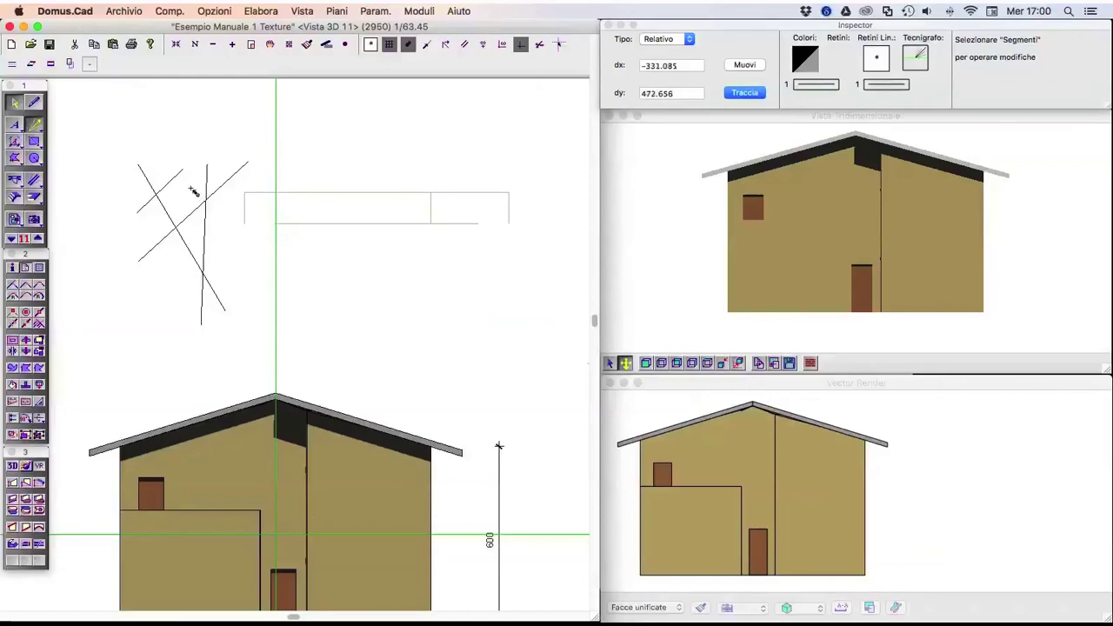
left_click_drag(194, 192, 229, 233)
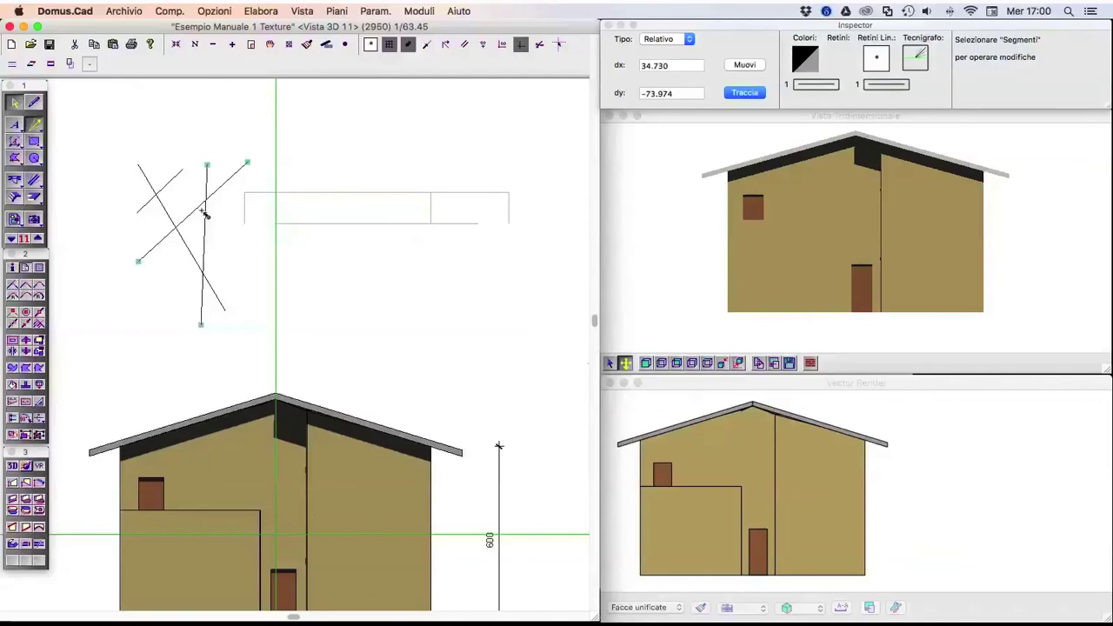
Step: Deselect the crossing lines by picking empty canvas
left_click(187, 191)
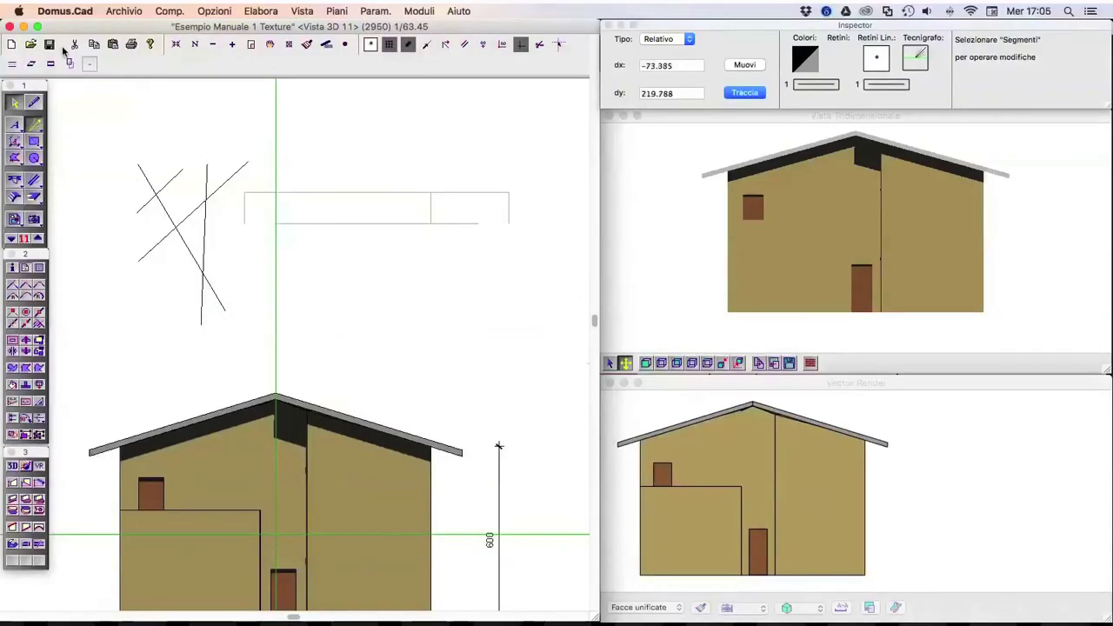
Step: Create a blank 'Senza Nome' drawing via Archivio > Nuovo Disegno, choosing Non salvare, and open Param
left_click(110, 11)
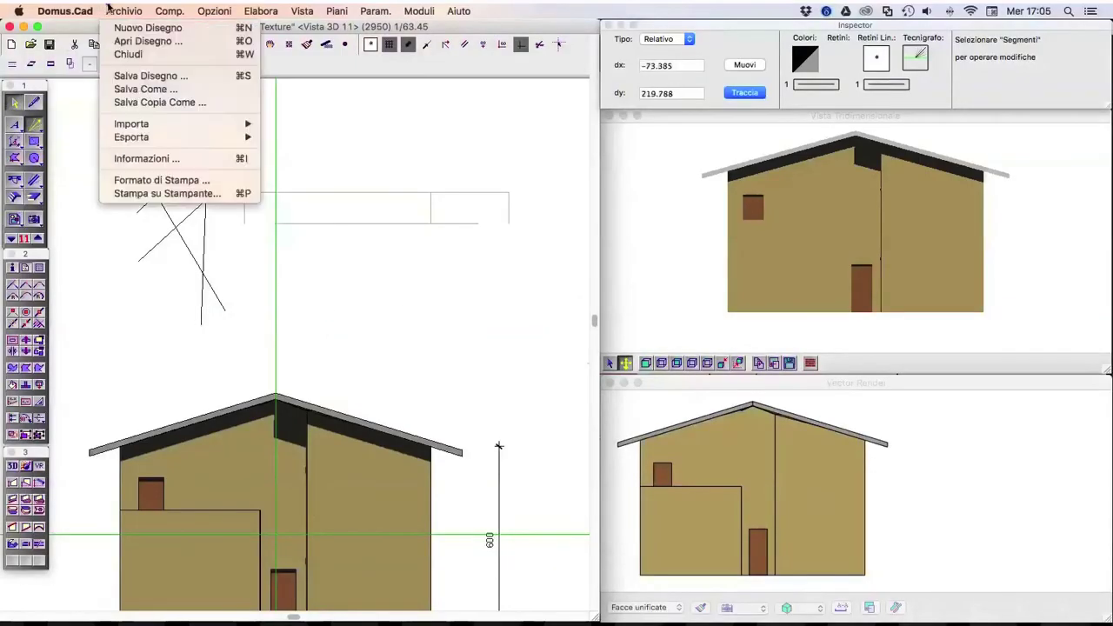
left_click(118, 27)
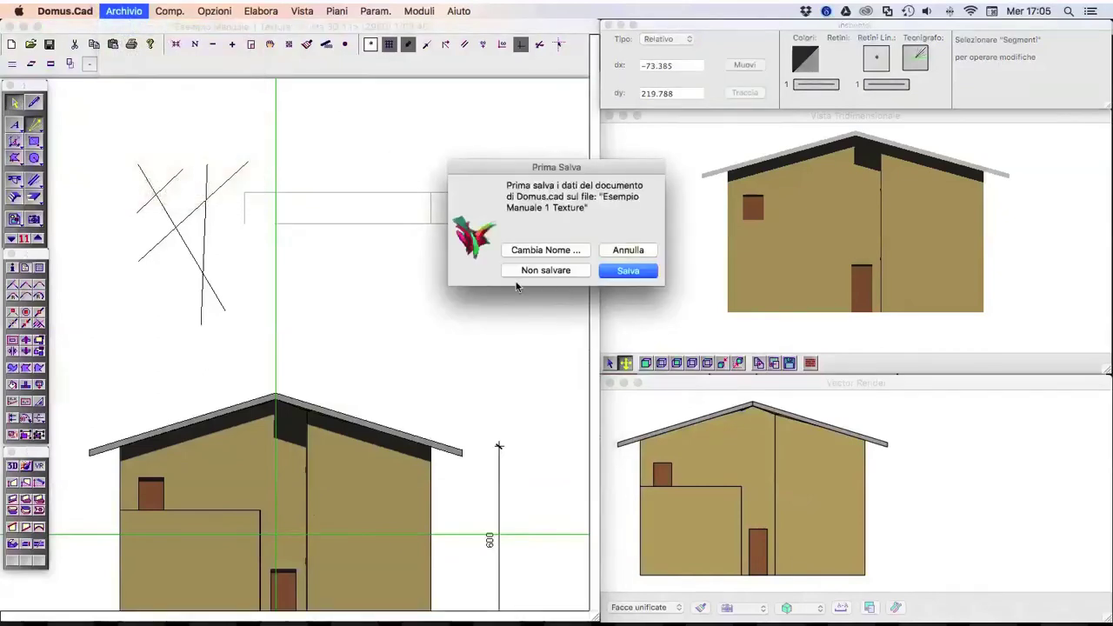
left_click(527, 271)
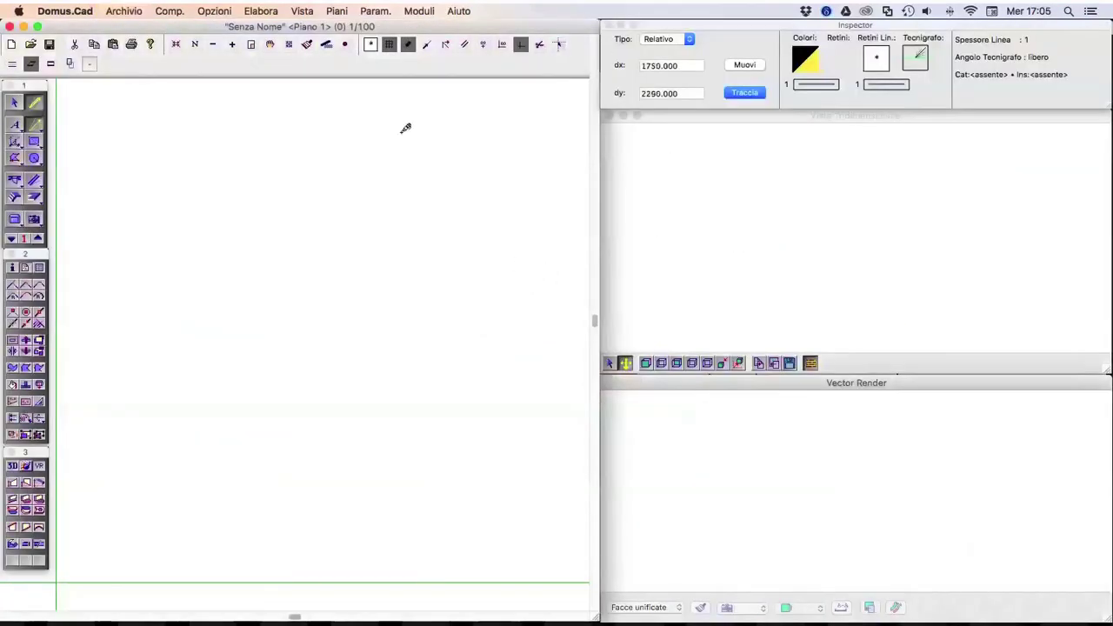
left_click(337, 11)
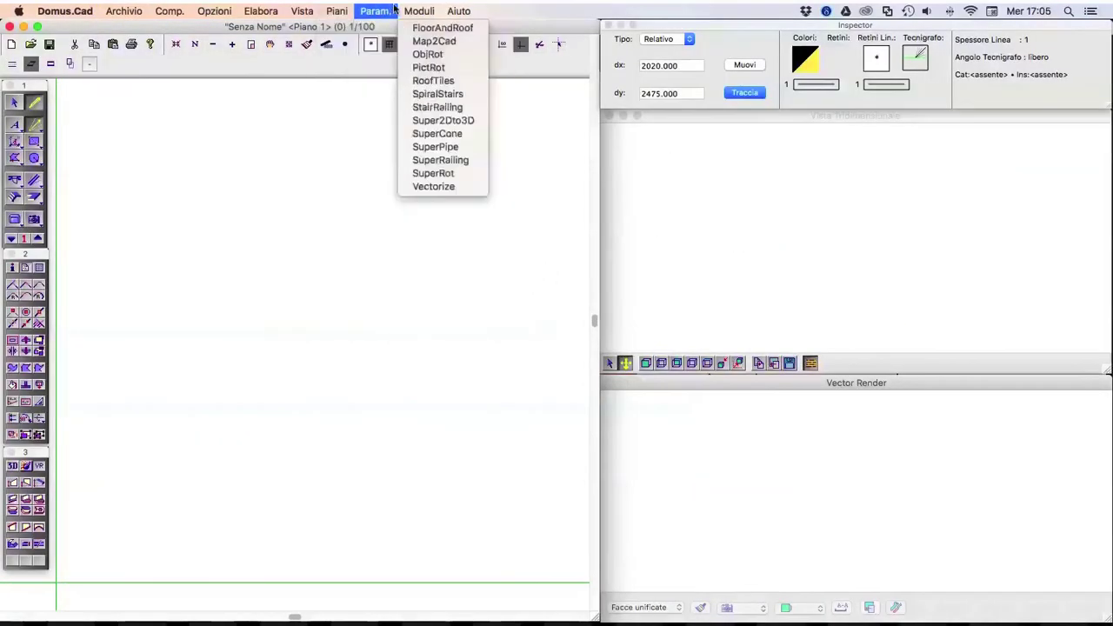
Step: Launch Map2Cad, move its dialog lower-right, and scroll its image list
left_click(434, 41)
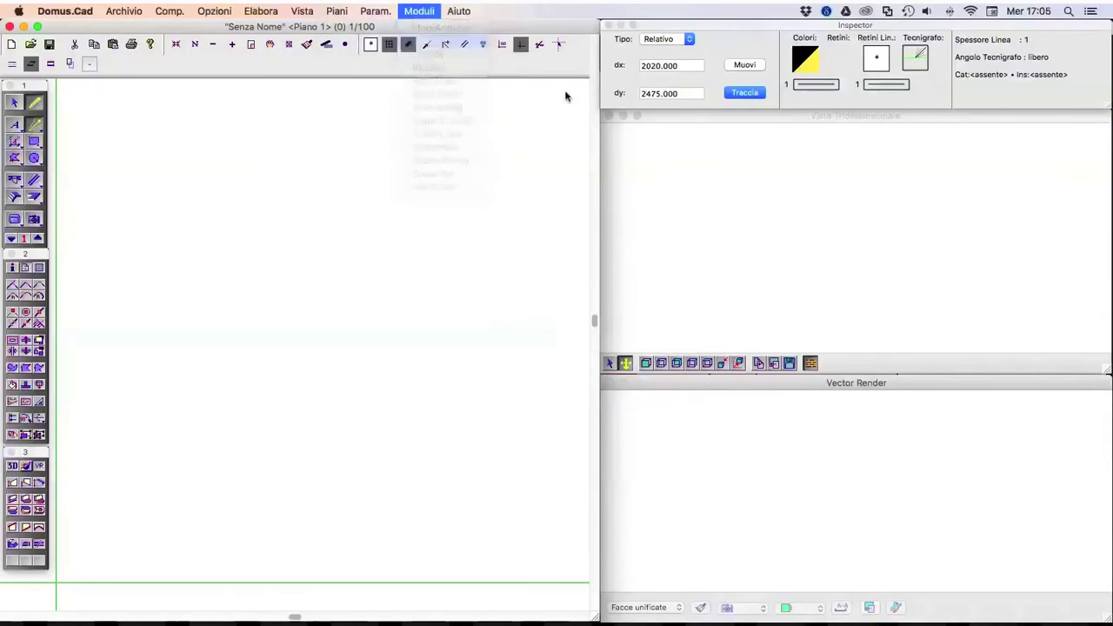
left_click_drag(458, 202, 629, 253)
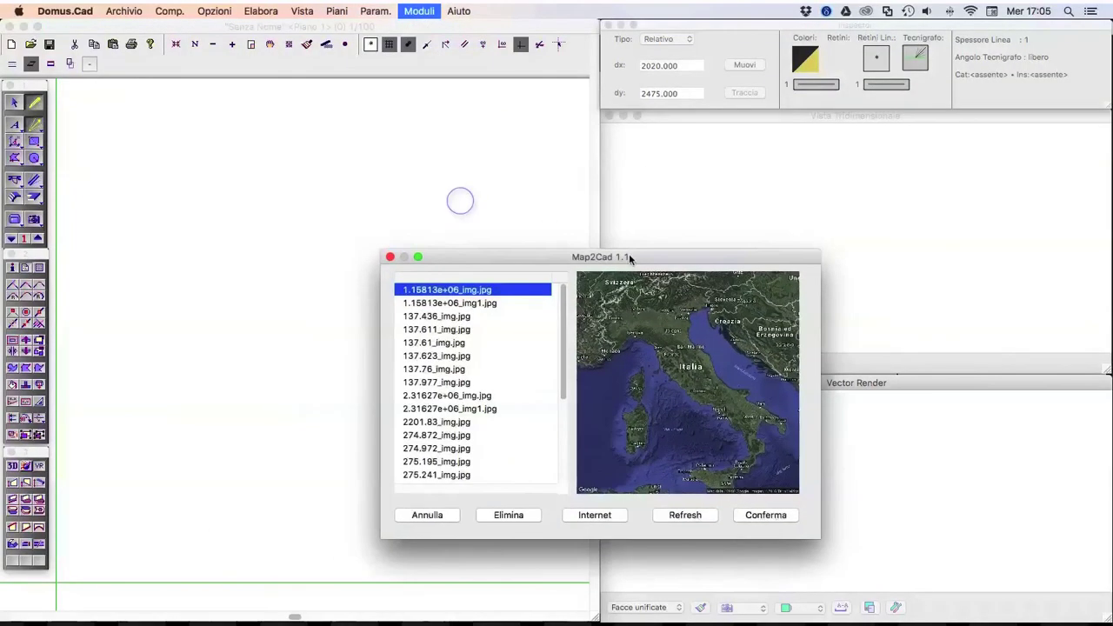
scroll(563, 333, "down", 5)
scroll(558, 363, "up", 4)
scroll(558, 363, "down", 5)
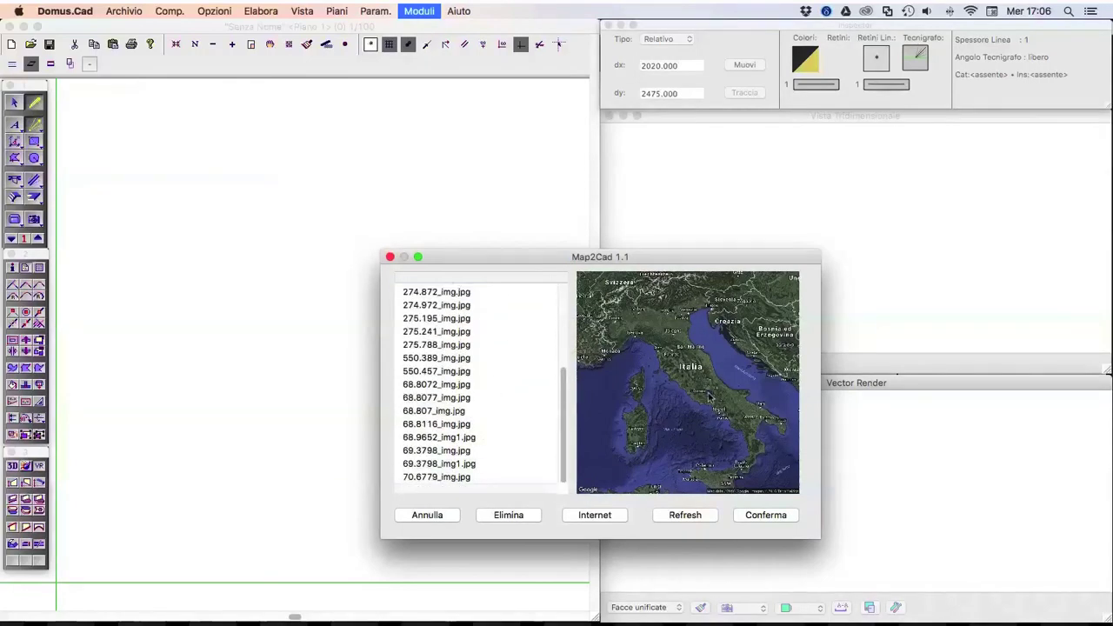
Step: Preview the saved images from 550.457_img.jpg down to 69.3798_img.jpg, then go to Internet
left_click(448, 372)
left_click(438, 358)
left_click(438, 371)
left_click(438, 385)
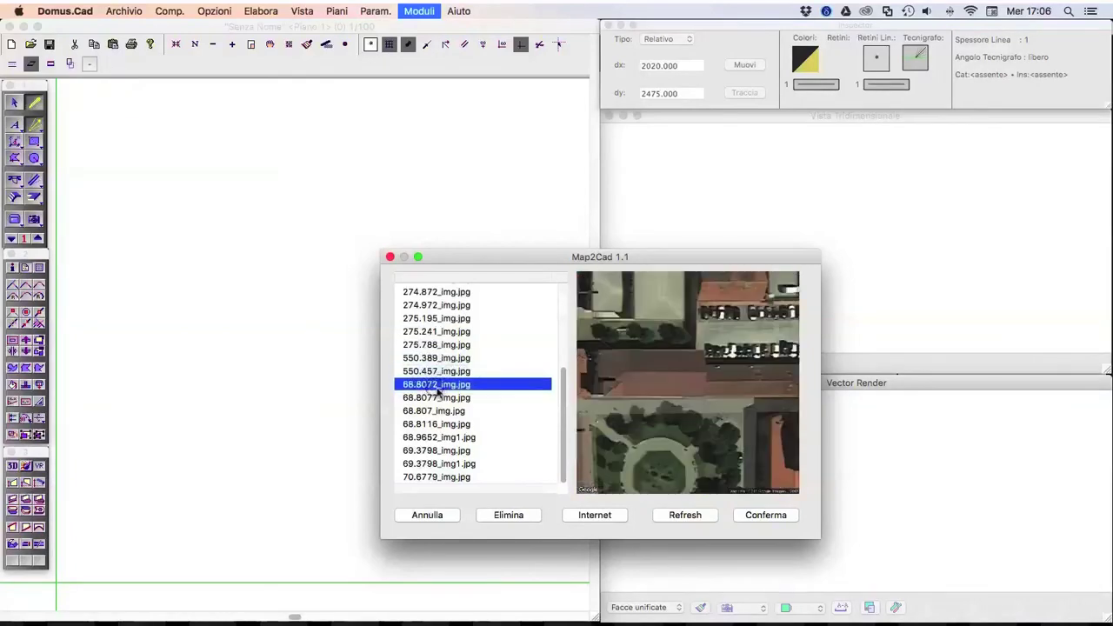
left_click(438, 397)
left_click(438, 424)
left_click(440, 438)
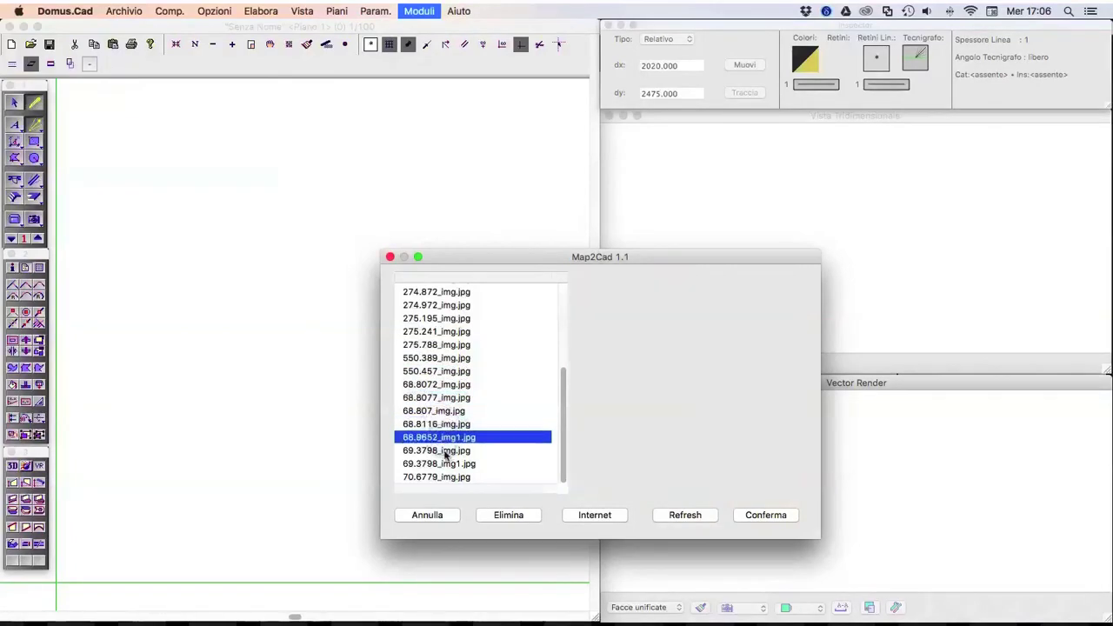
left_click(445, 451)
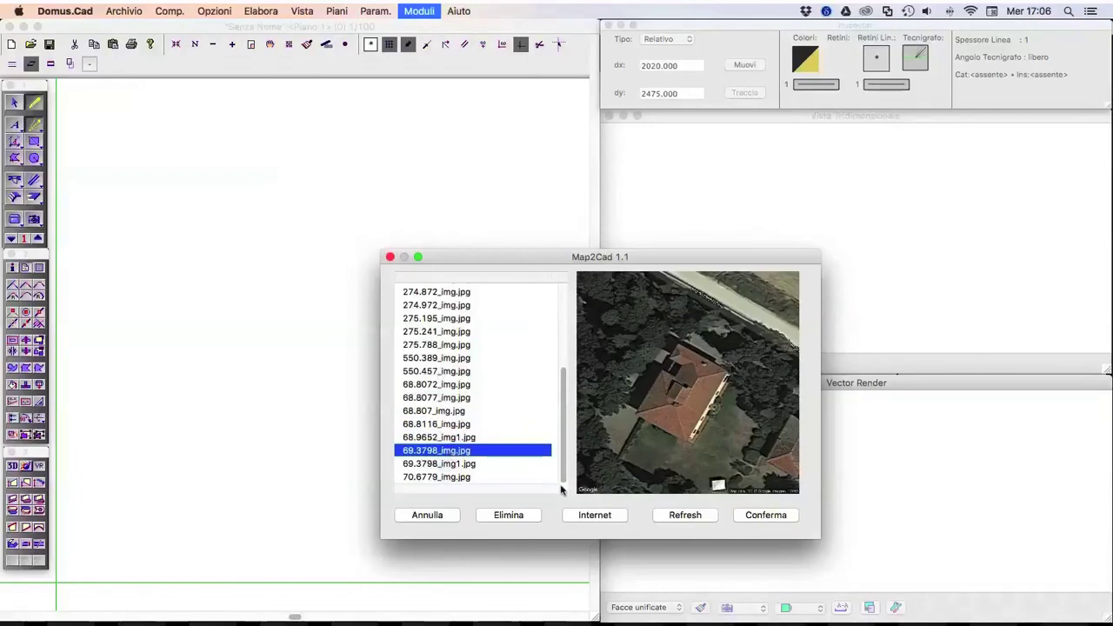
left_click(600, 519)
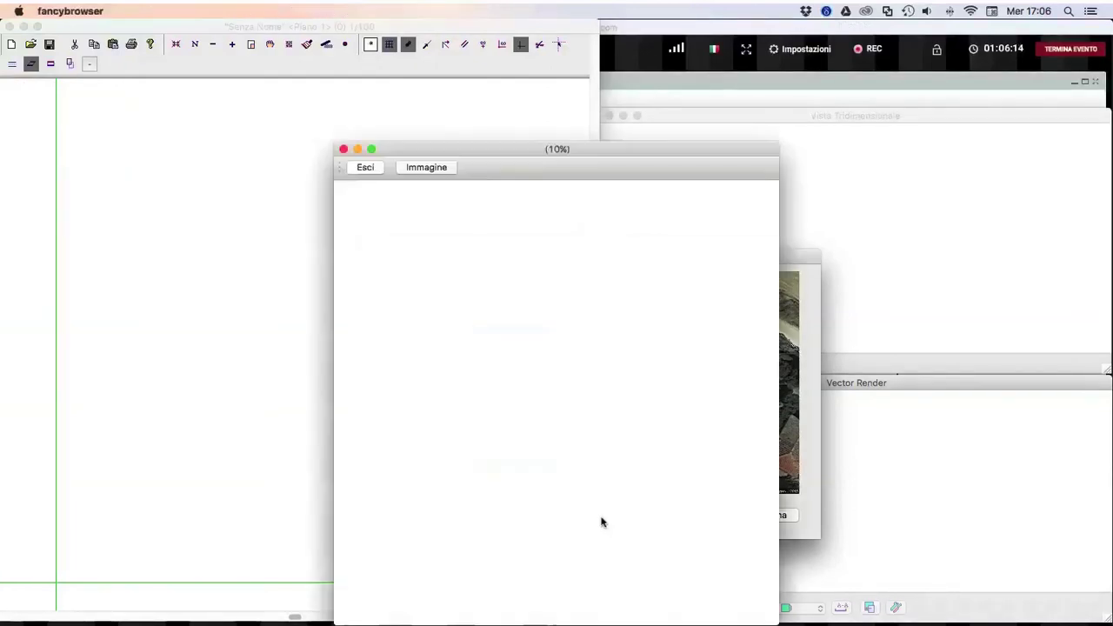
Step: Move the Google Maps window and search for 'piazza monteoliveto, pistoi'
mouse_move(628, 148)
left_mouse_down()
mouse_move(657, 116)
mouse_move(661, 90)
left_mouse_up()
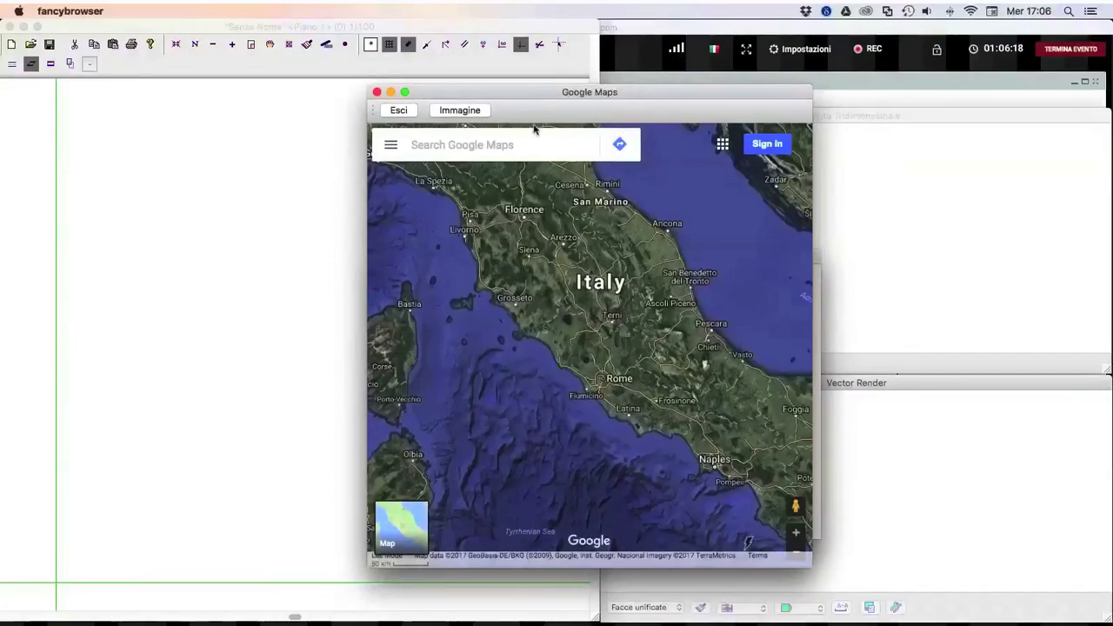
left_click(480, 147)
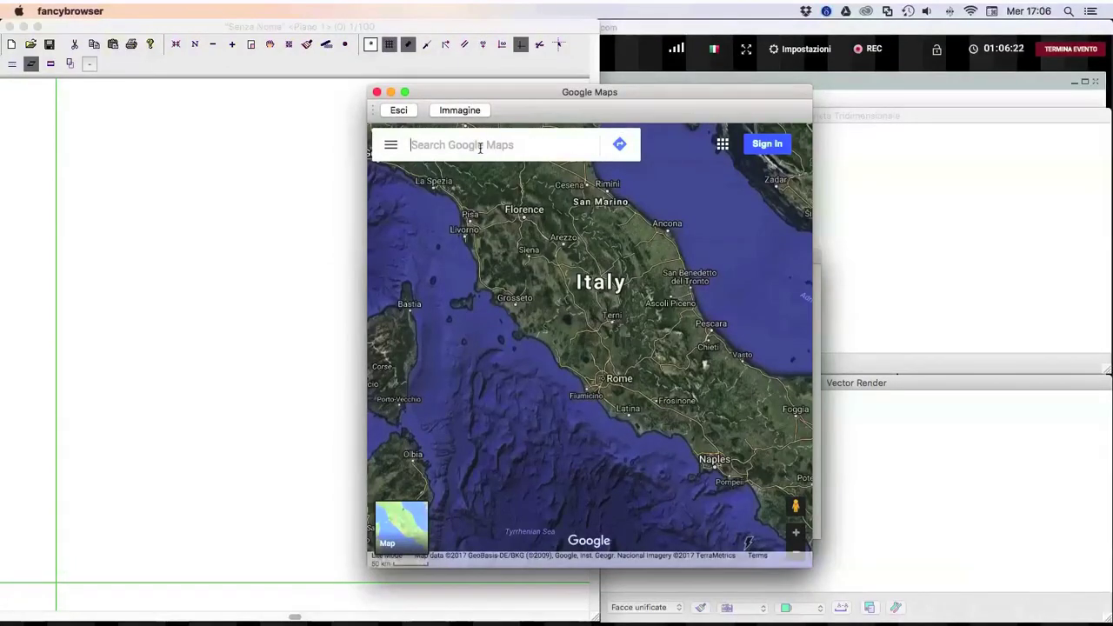
type("piazza mo")
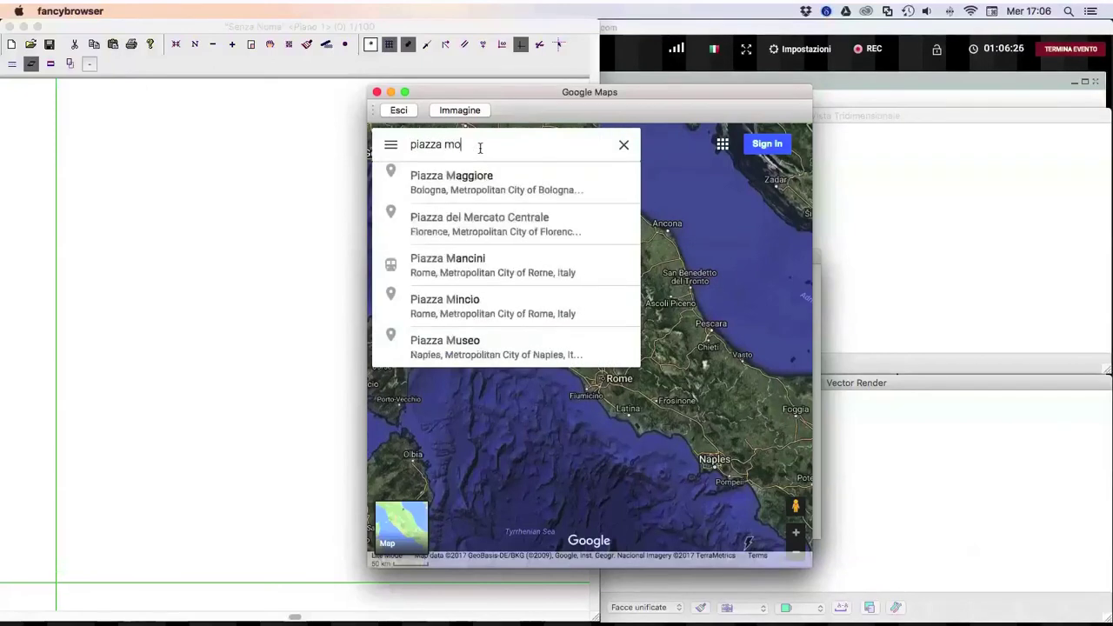
type("nteoliveto, ")
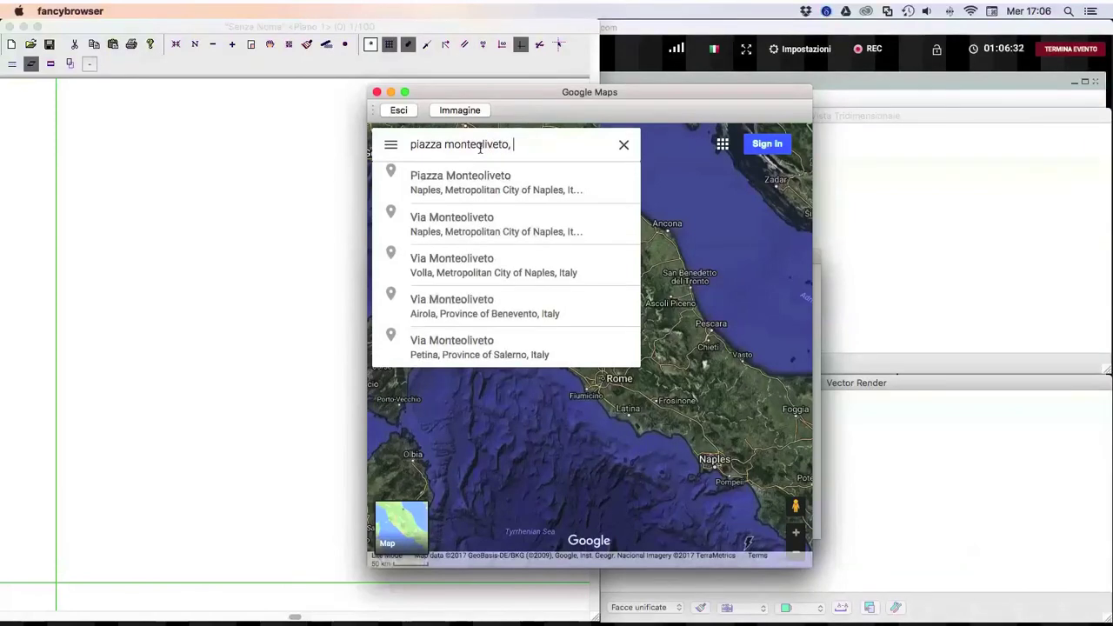
type("pis")
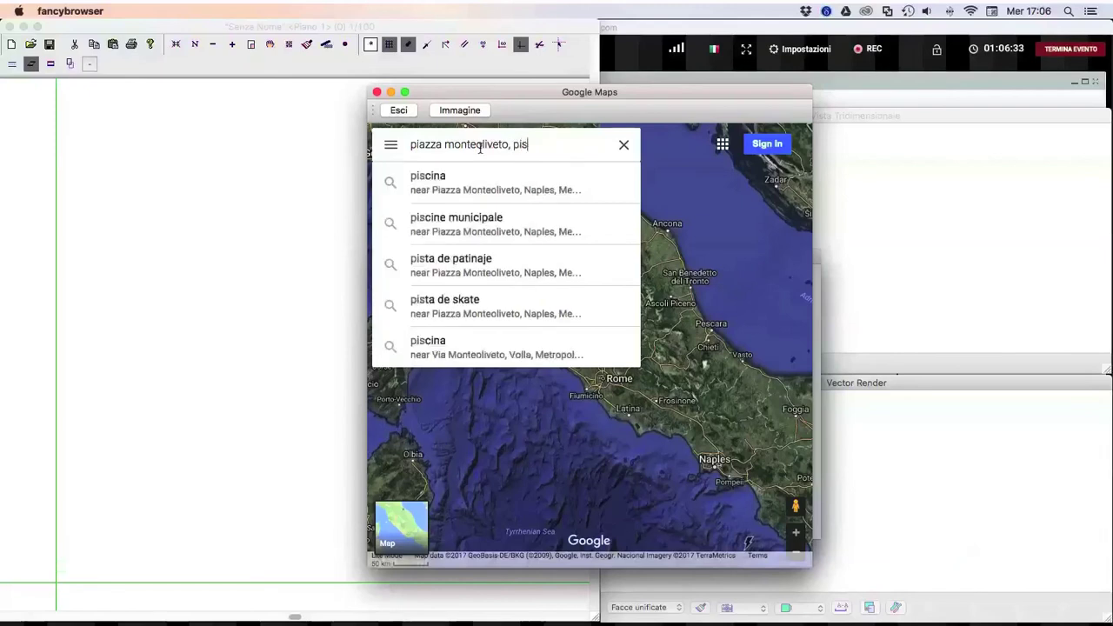
type("toia")
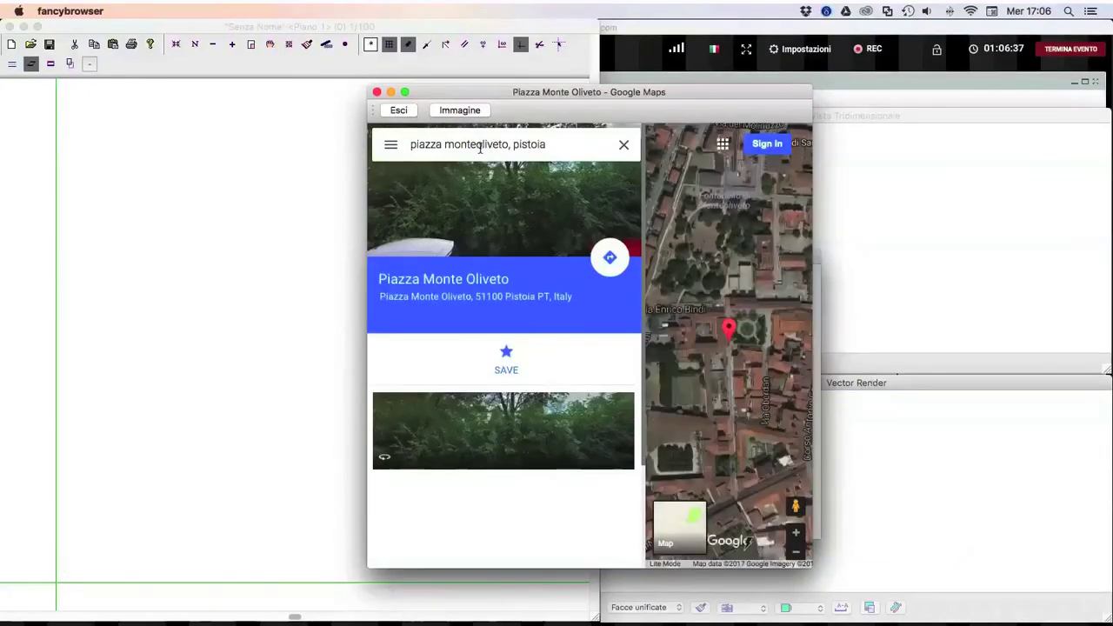
Step: Close the place panel and zoom to a centered top-down satellite view of the piazza
left_click(623, 144)
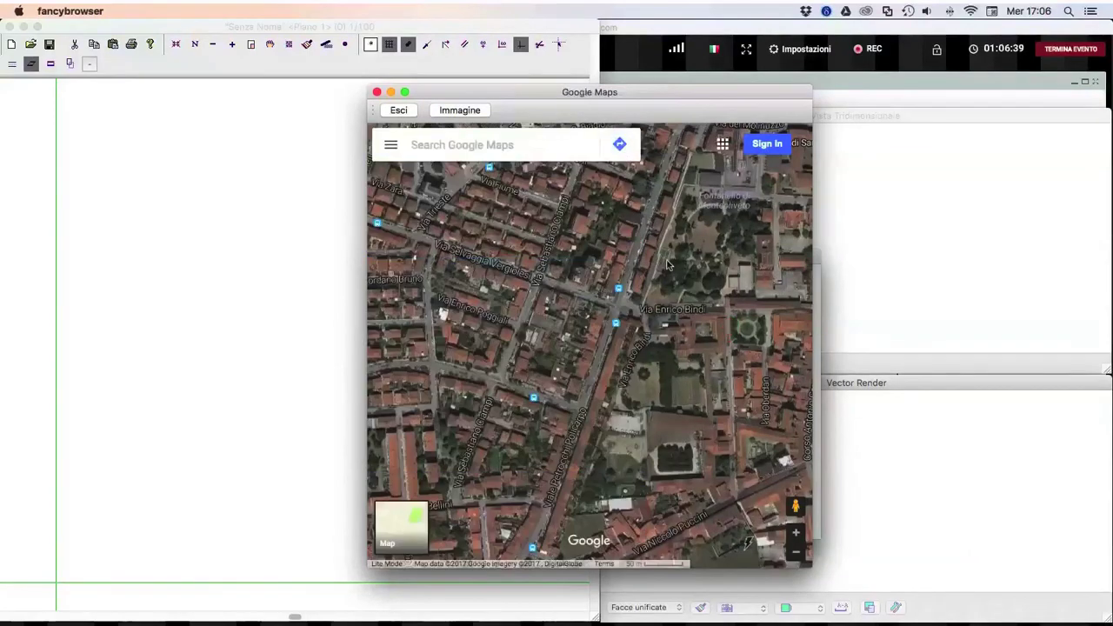
scroll(679, 262, "right", 5)
scroll(687, 262, "right", 3)
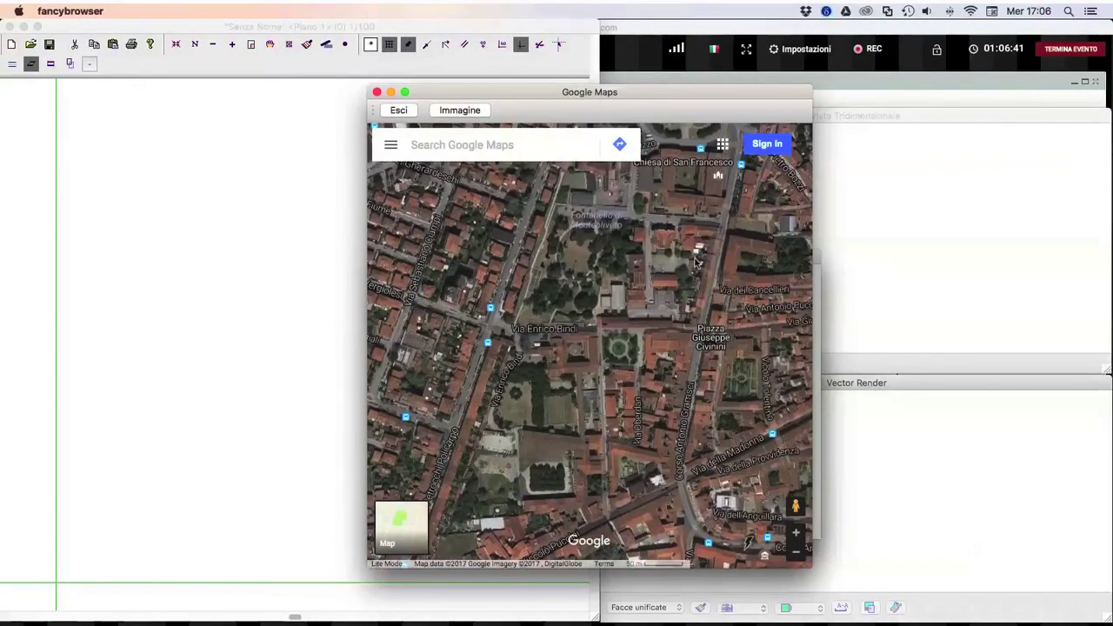
left_click(795, 533)
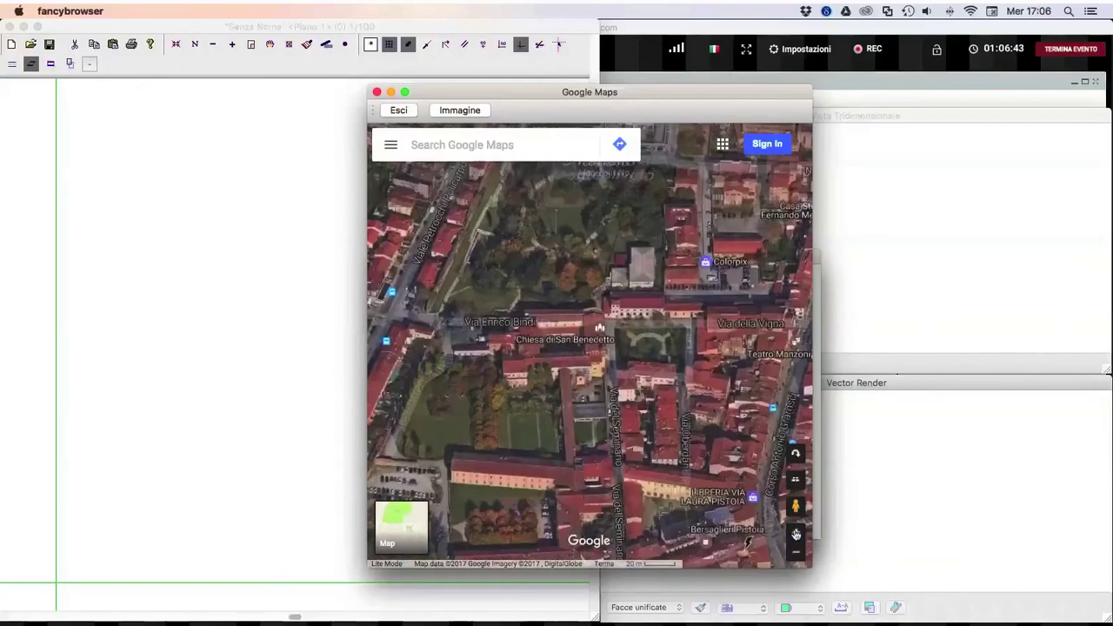
left_click(795, 532)
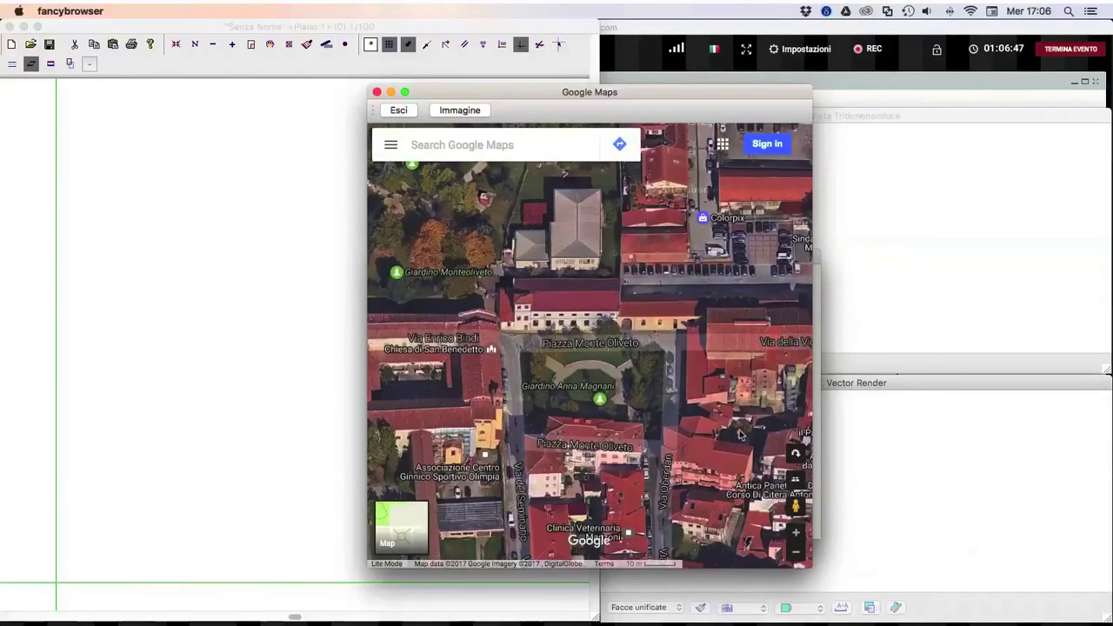
left_click(795, 479)
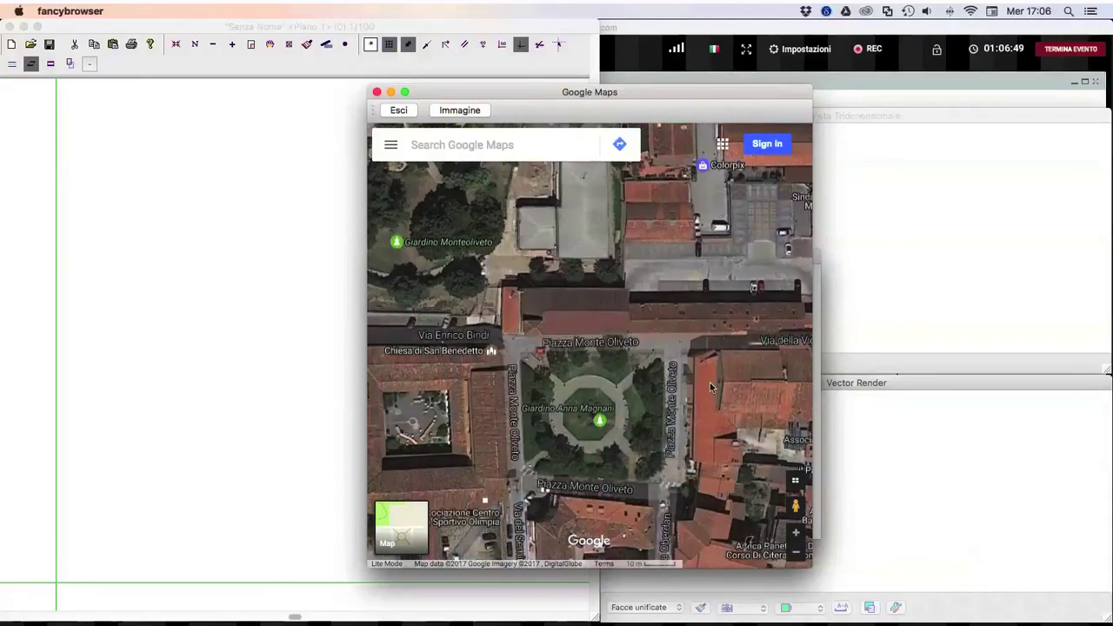
mouse_move(681, 331)
left_mouse_down()
mouse_move(639, 328)
mouse_move(648, 315)
left_mouse_up()
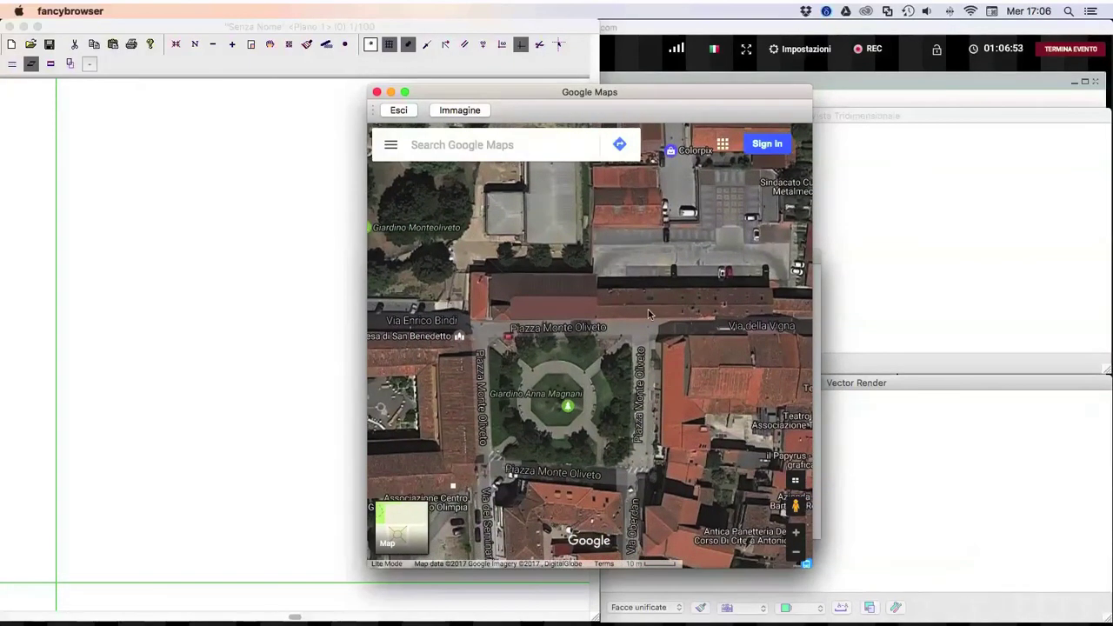
left_click(796, 534)
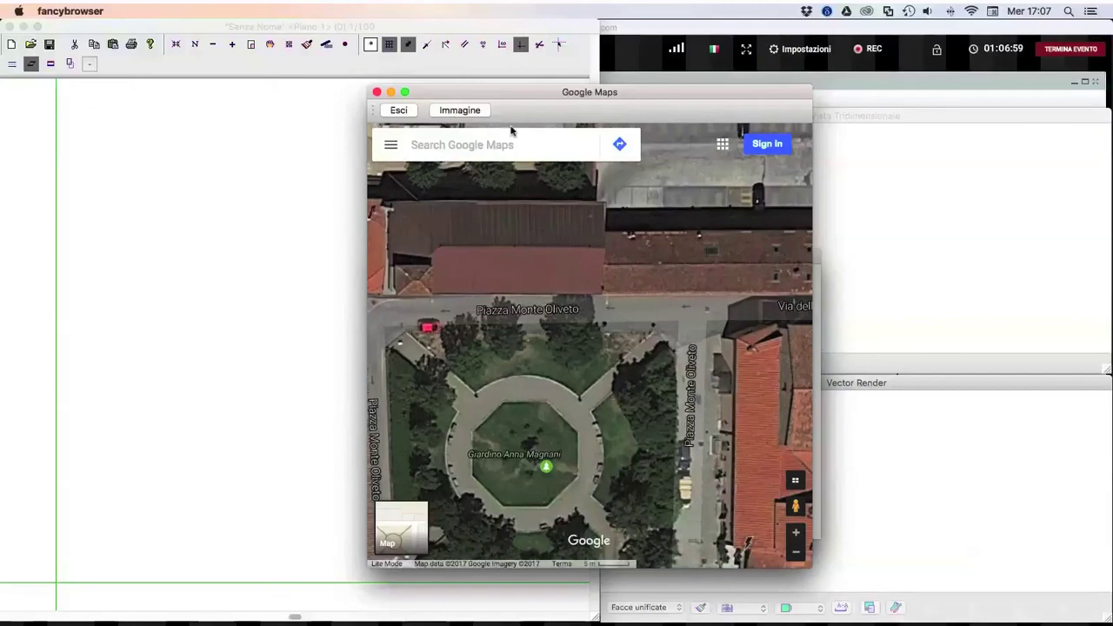
Step: Save the close view and a one-level-wider view as images, then exit to Map2Cad
left_click(463, 113)
left_click(614, 323)
left_click(796, 551)
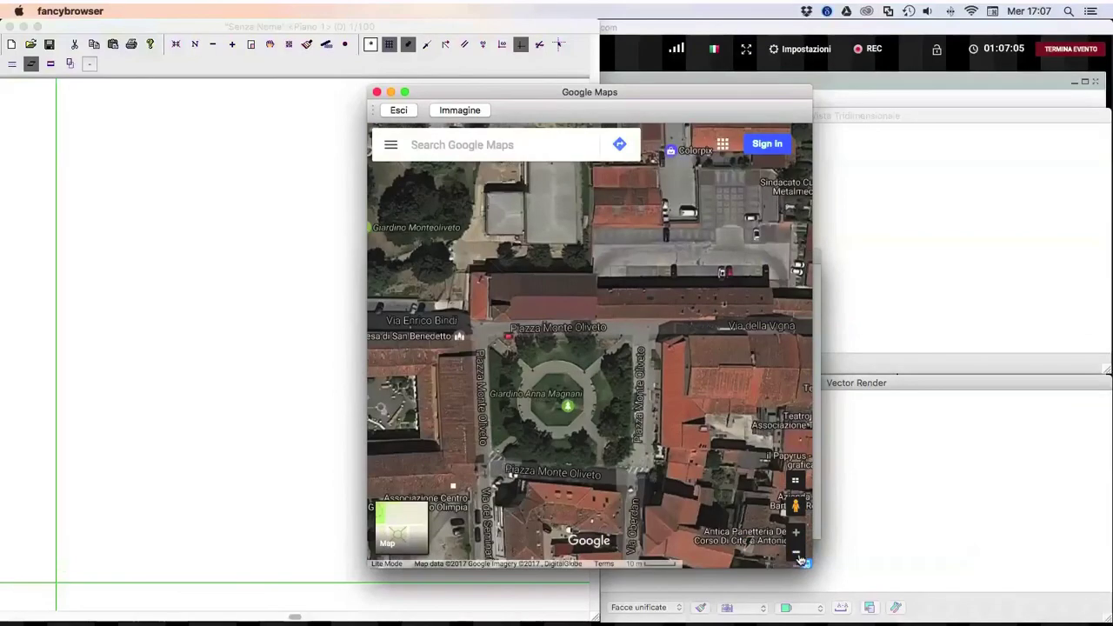
left_click(468, 112)
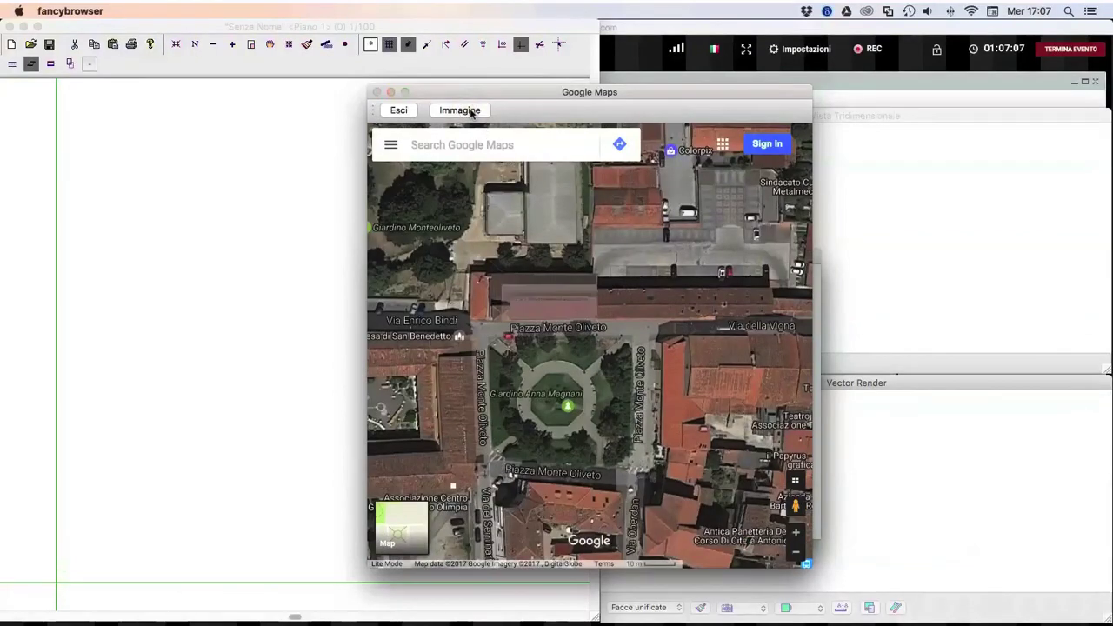
left_click(613, 318)
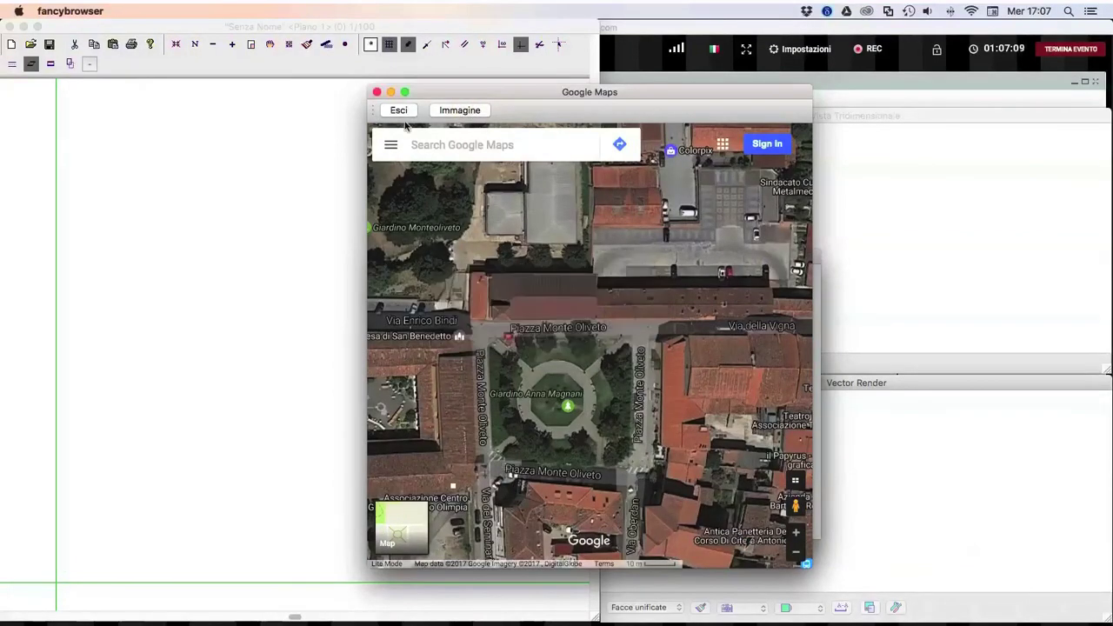
left_click(399, 111)
Step: Select 68.8072_img.jpg in the Map2Cad list and confirm it into the drawing
scroll(511, 484, "down", 2)
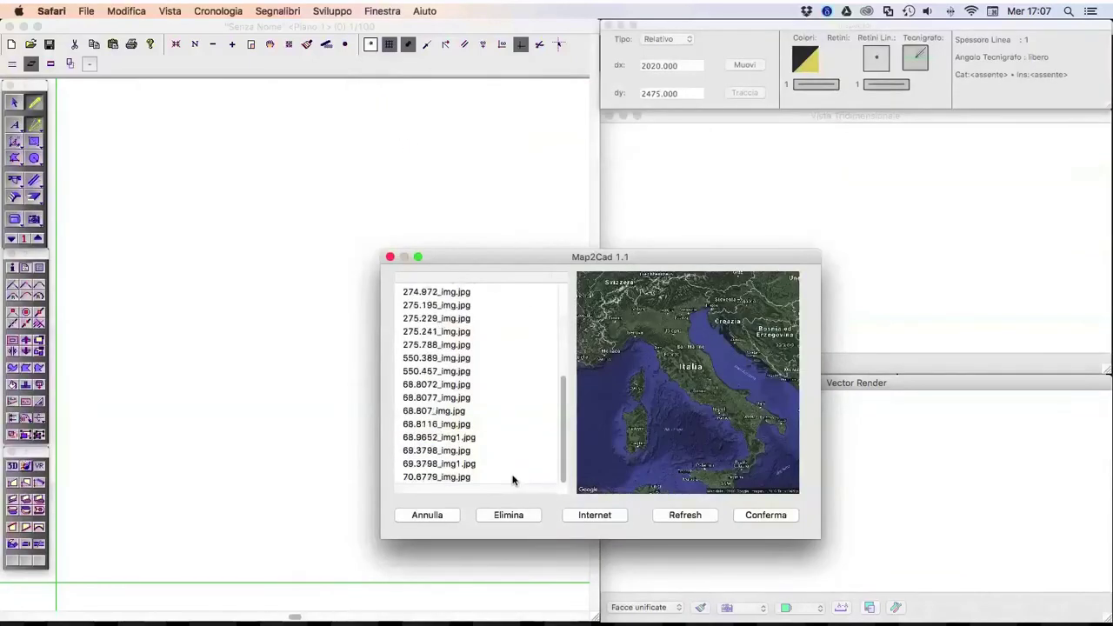
left_click(470, 477)
key("Up")
key("Up")
key("Up")
key("Up")
key("Up")
key("Up")
key("Down")
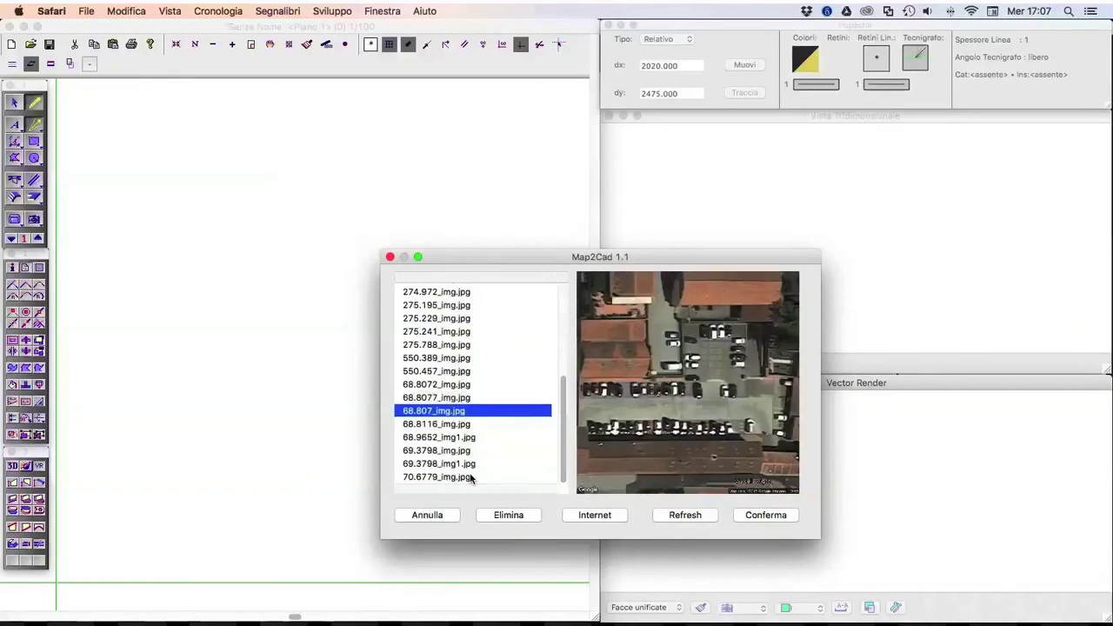
key("Up")
key("Up")
key("Up")
key("Down")
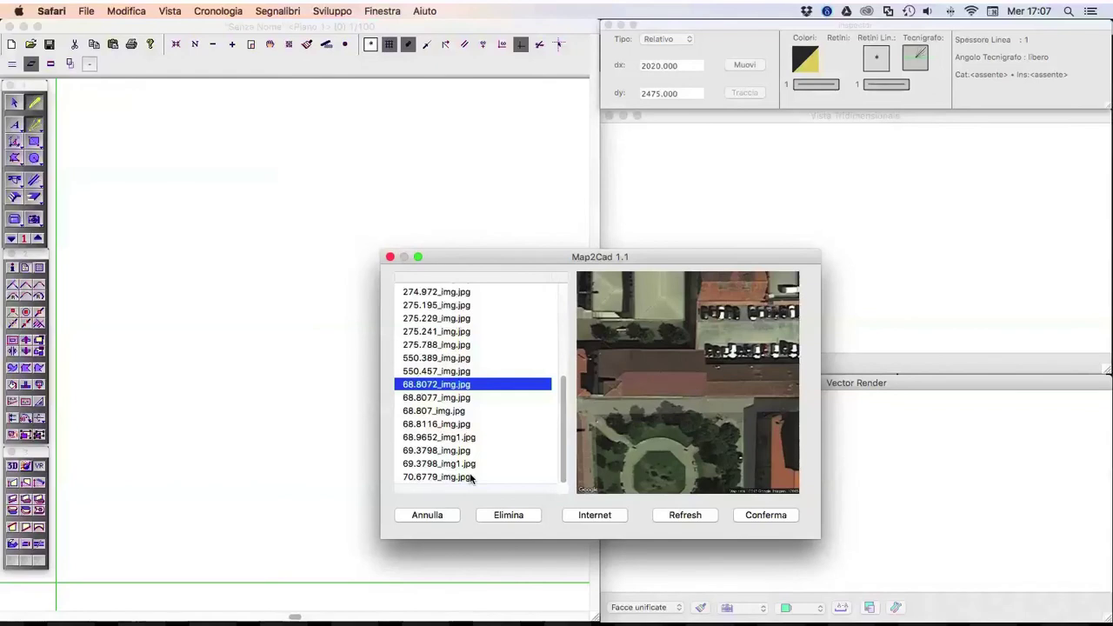
left_click(755, 518)
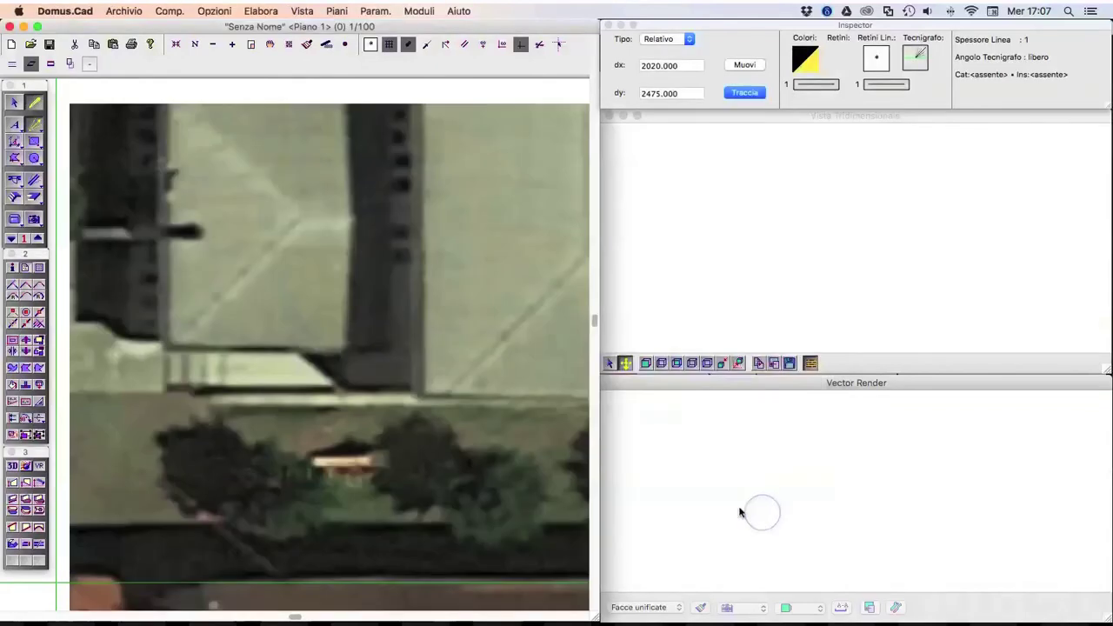
Step: Zoom to frame the aerial image and measure about 532 cm across the parking lot
left_click(214, 47)
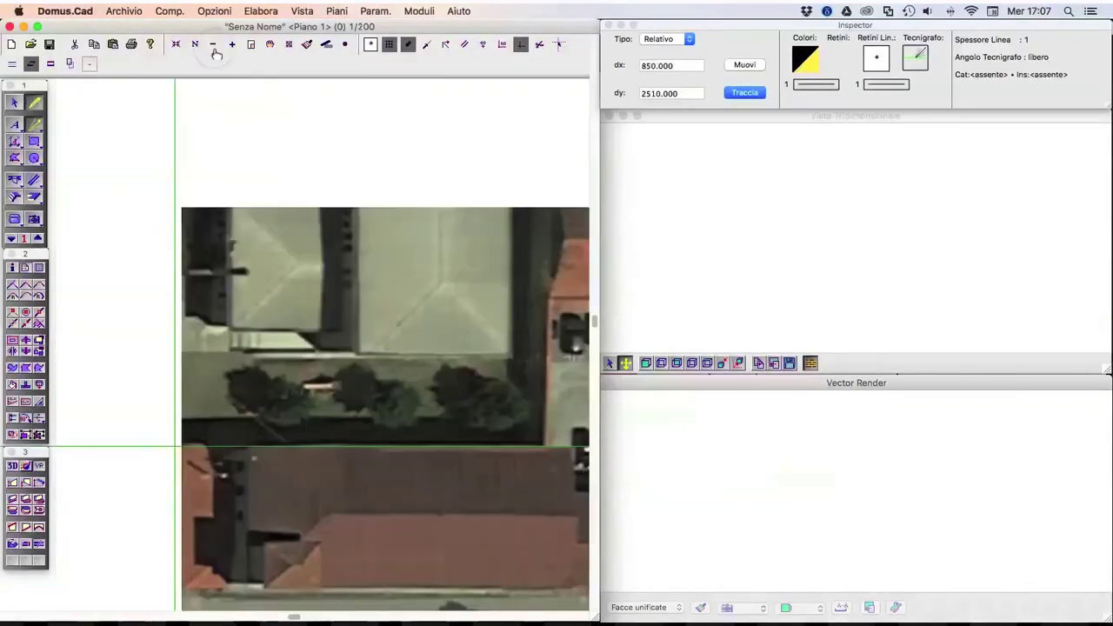
left_click(217, 52)
left_click(217, 53)
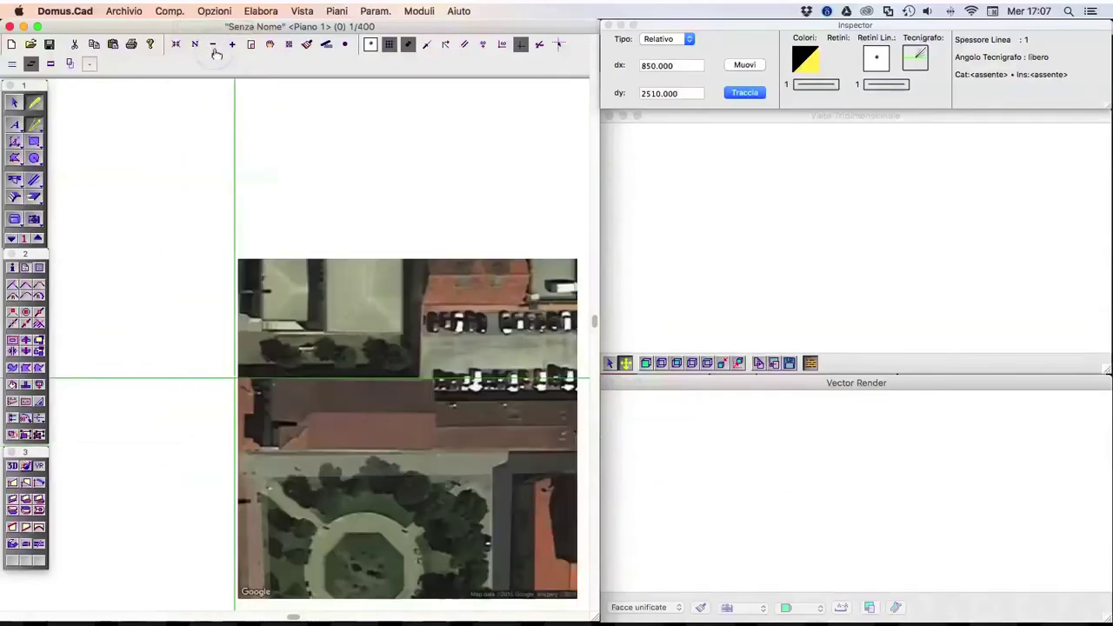
left_click(251, 45)
left_click_drag(247, 280, 485, 470)
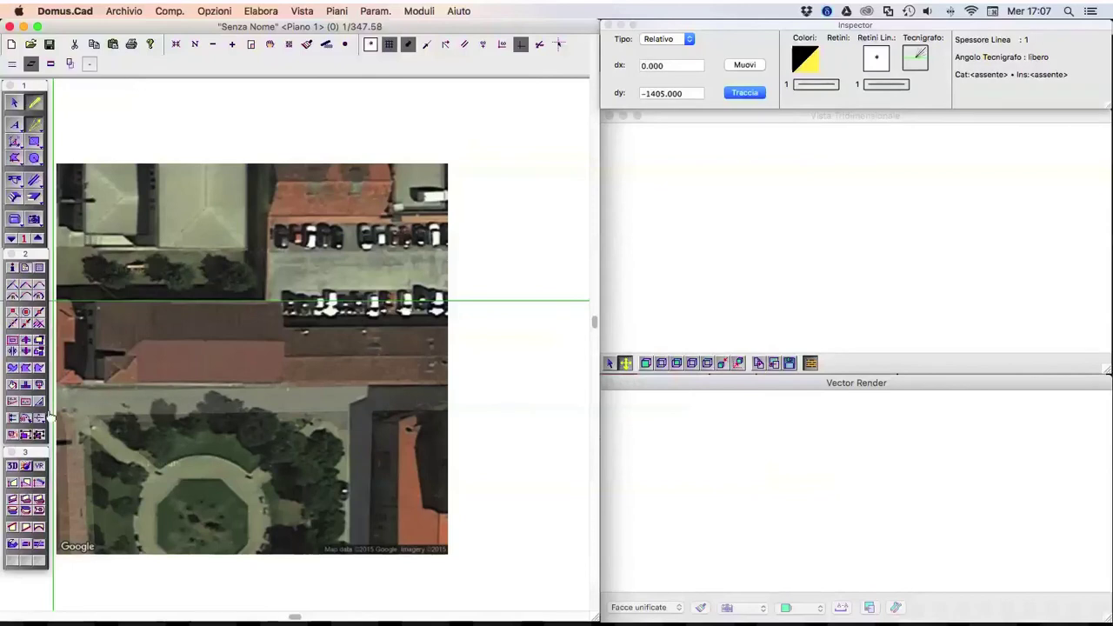
left_click(40, 406)
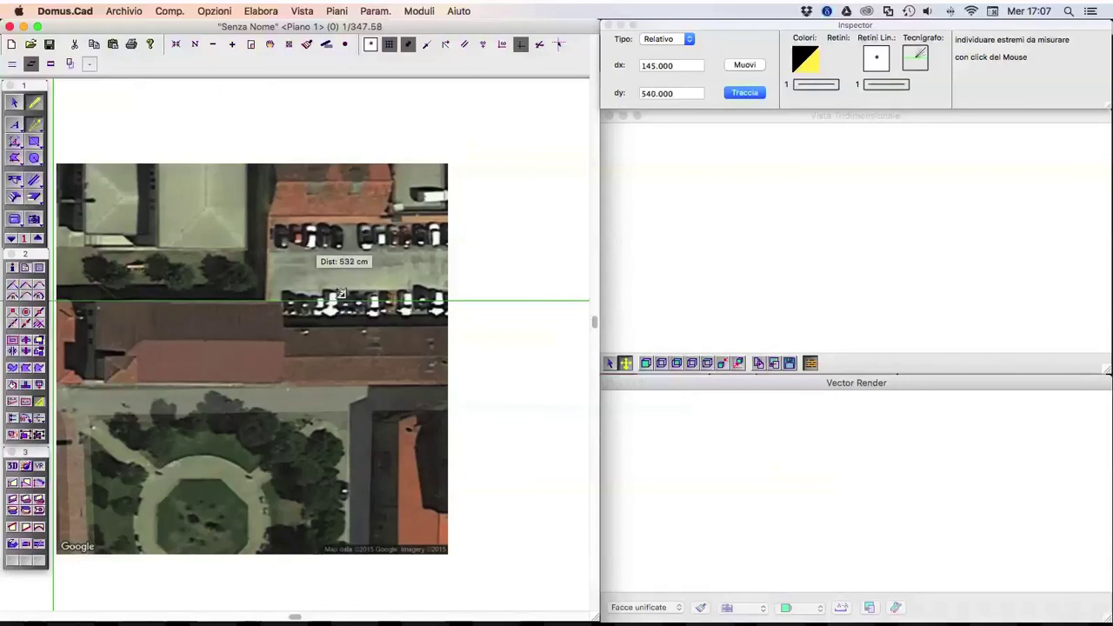
left_click(14, 103)
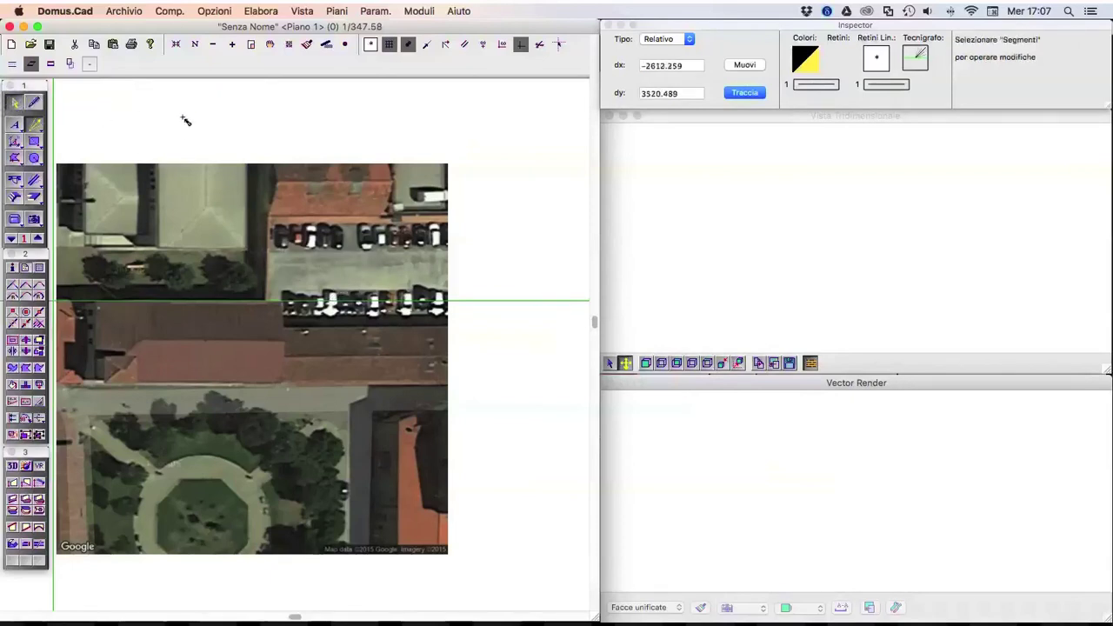
left_click(315, 8)
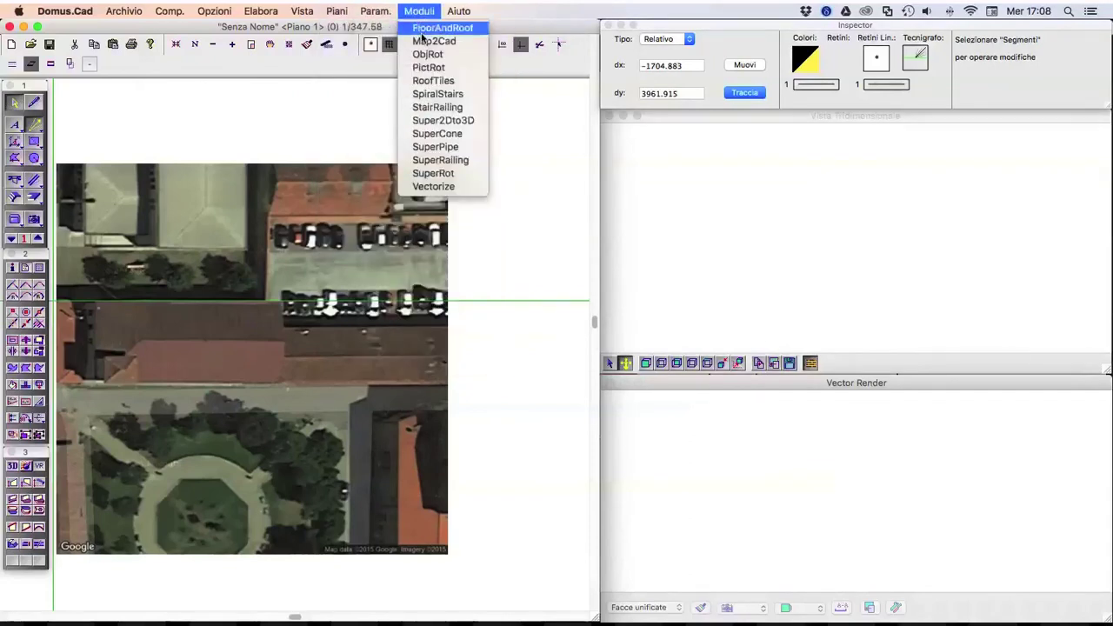
Step: In Map2Cad, preview saved images 274.972, 2201.83, 2.31627e+06, 274.872, 68.807 and 68.8072
left_click(428, 43)
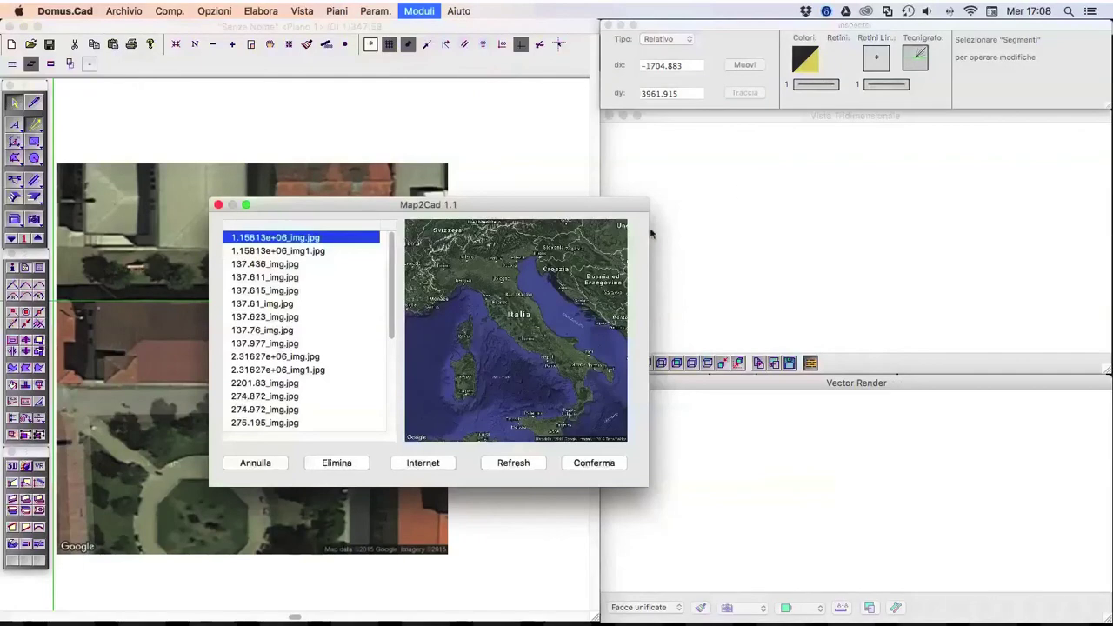
left_click(299, 410)
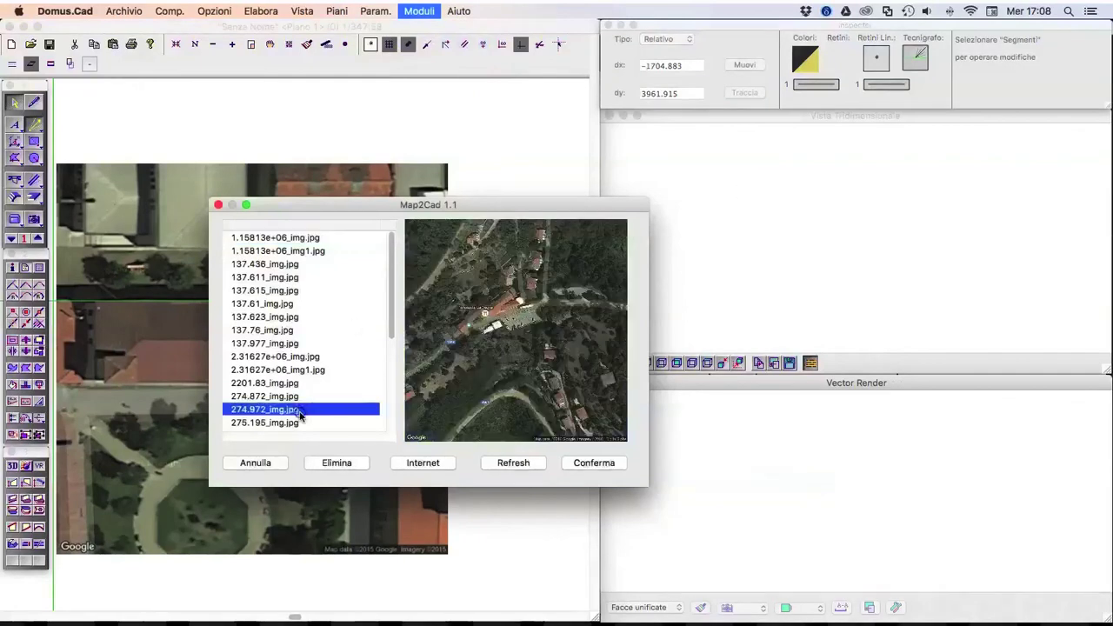
left_click(258, 384)
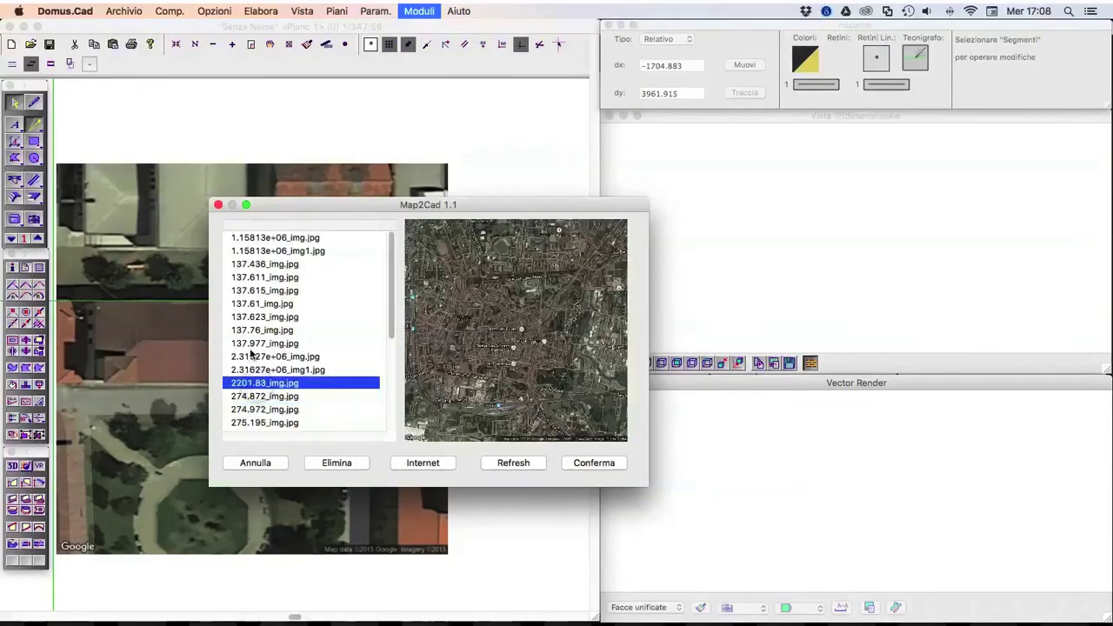
left_click(254, 357)
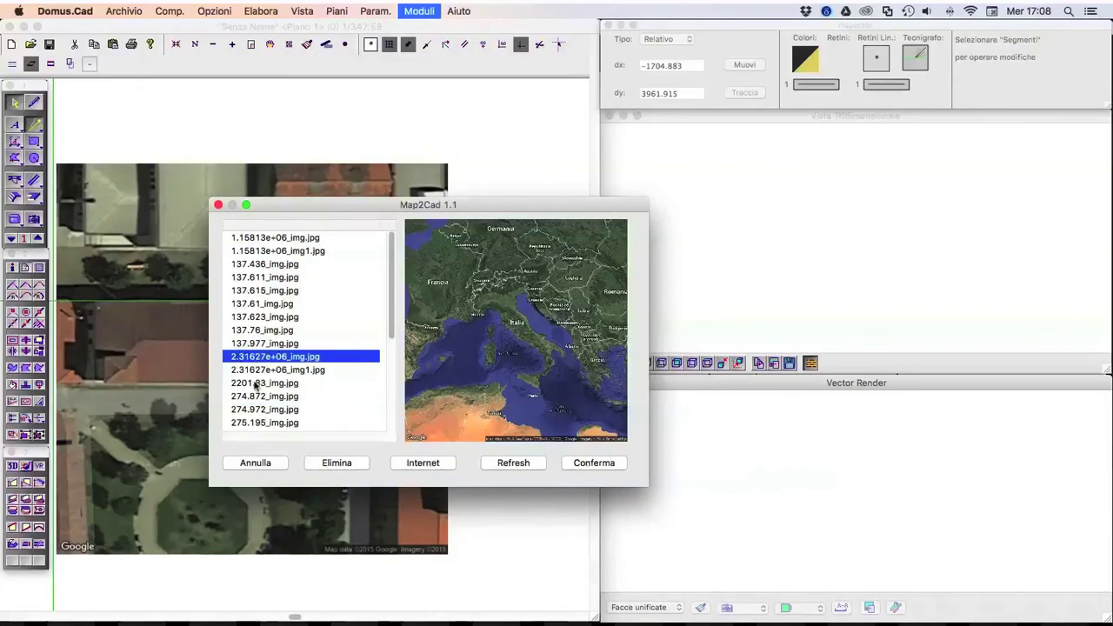
left_click(261, 398)
scroll(261, 415, "down", 2)
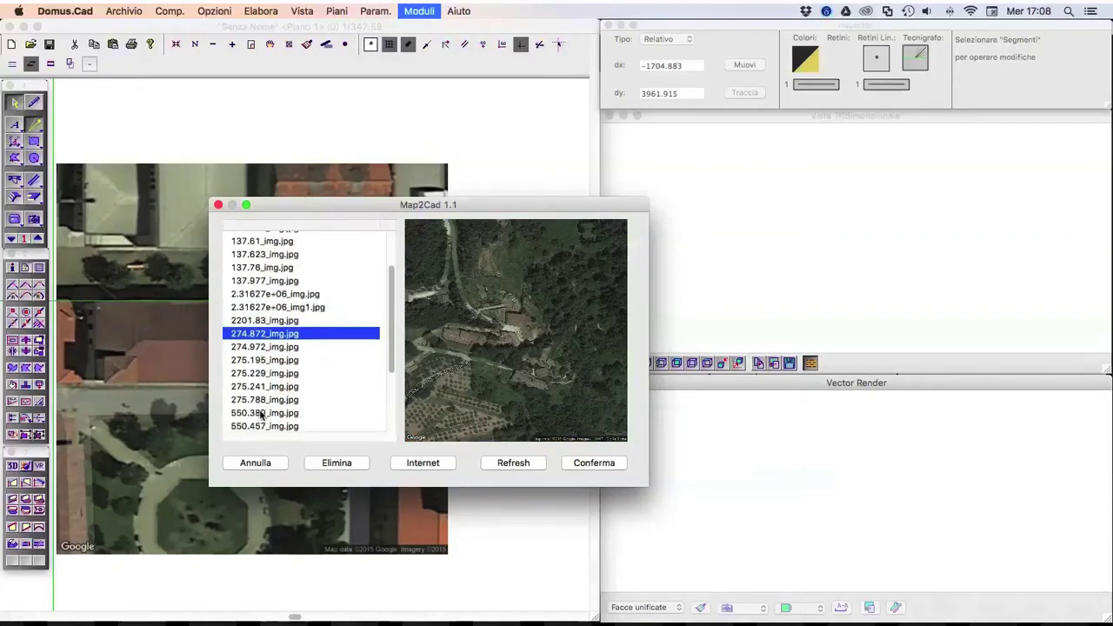
scroll(261, 416, "down", 4)
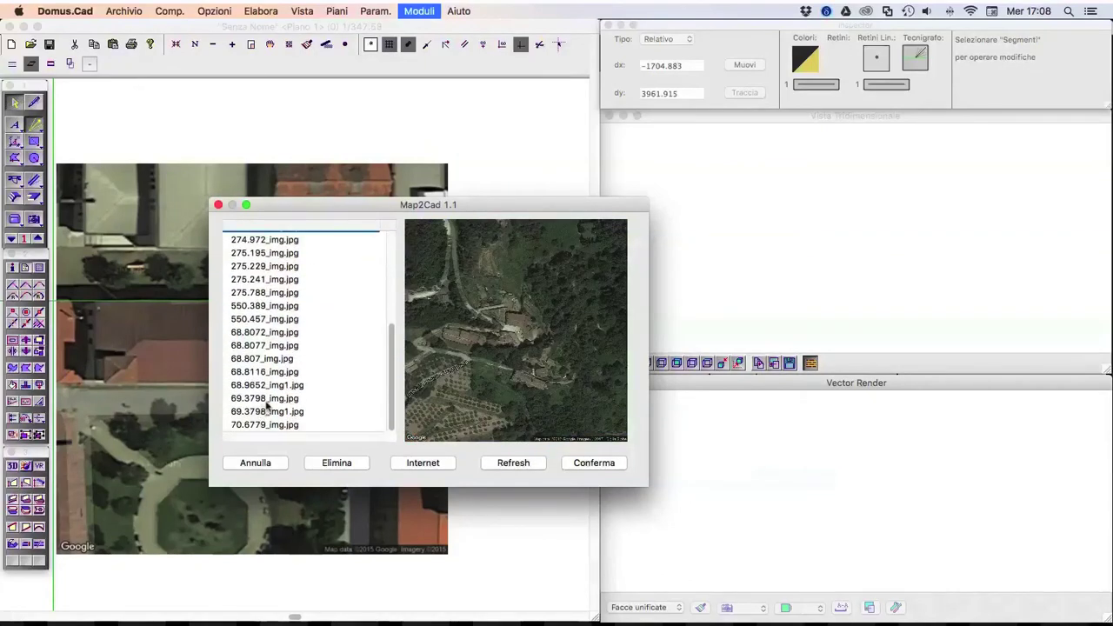
left_click(260, 358)
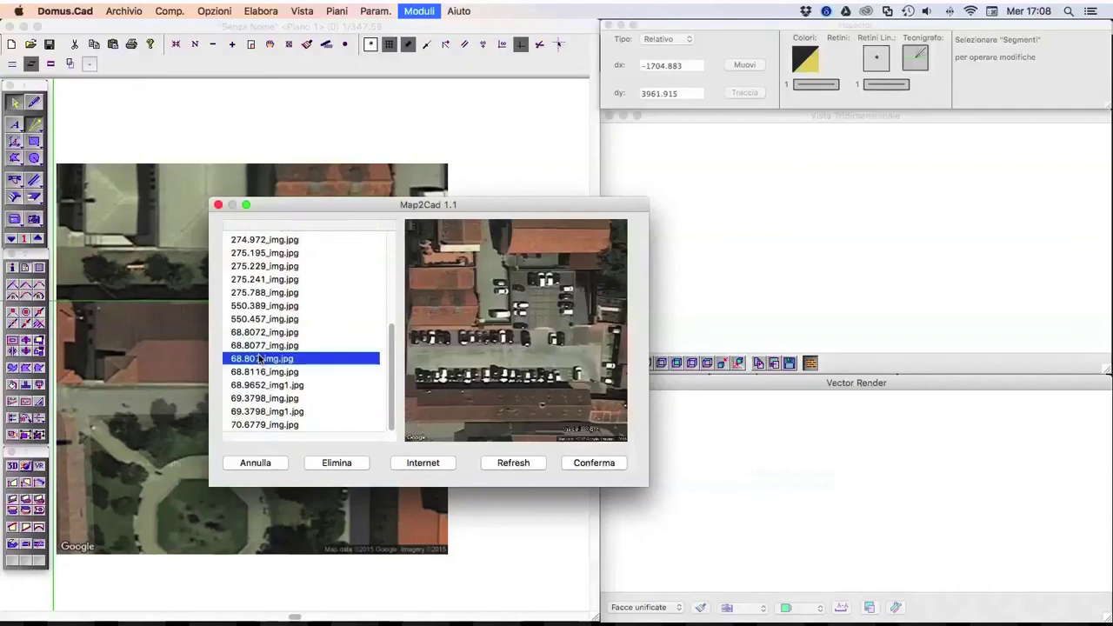
key("Up")
key("Up")
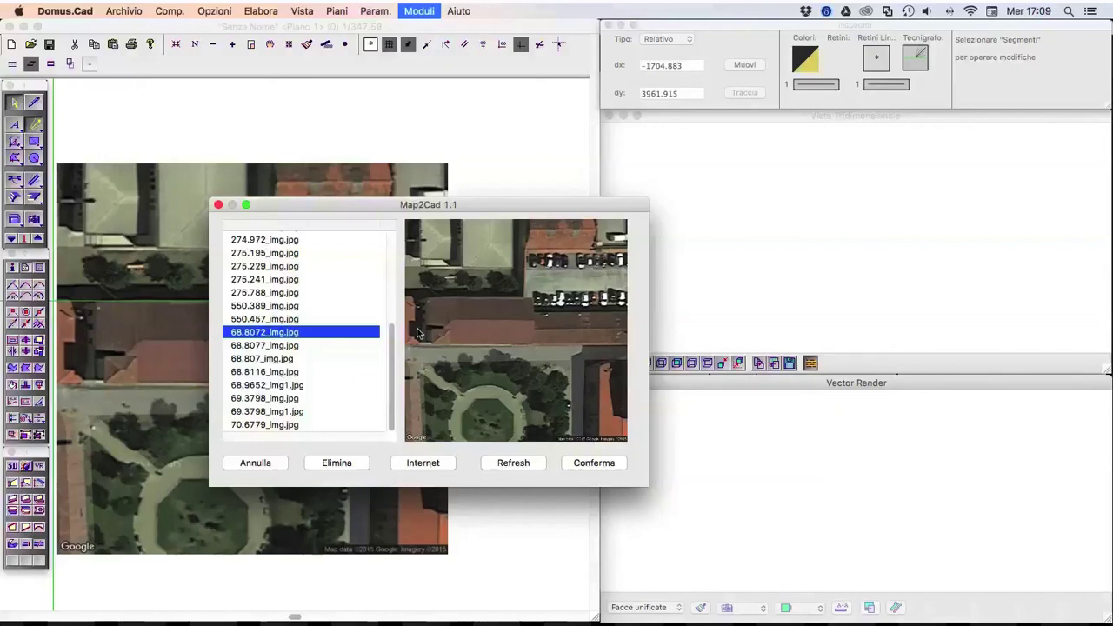
Step: Preview the 1.15813e+06_img.jpg map of Italy, then confirm the chosen satellite image
left_click_drag(391, 333, 390, 315)
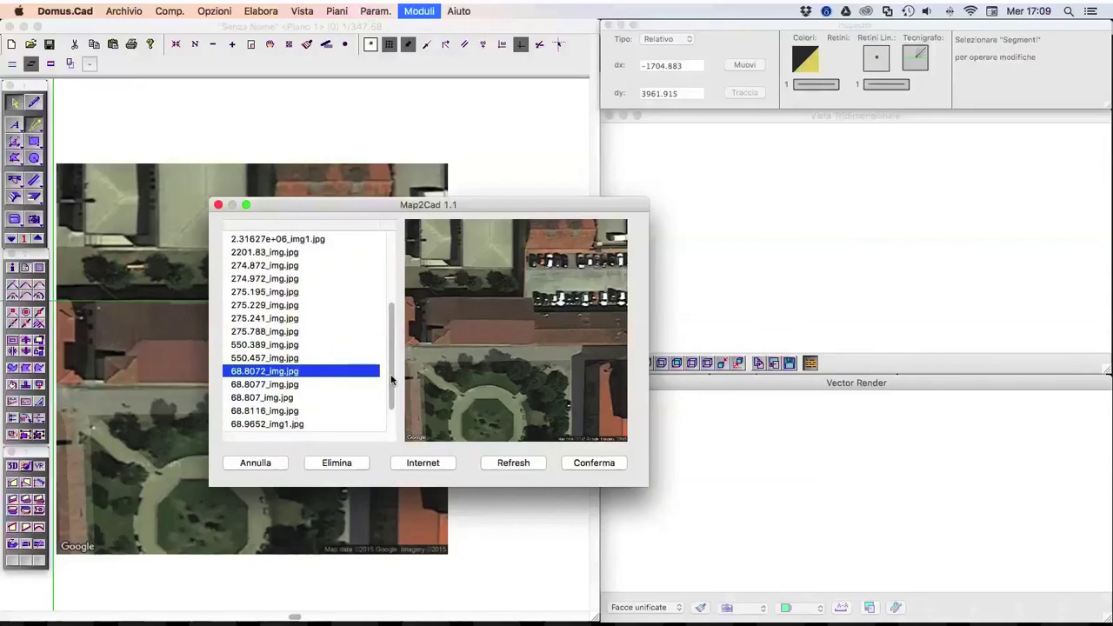
left_click_drag(392, 366, 389, 395)
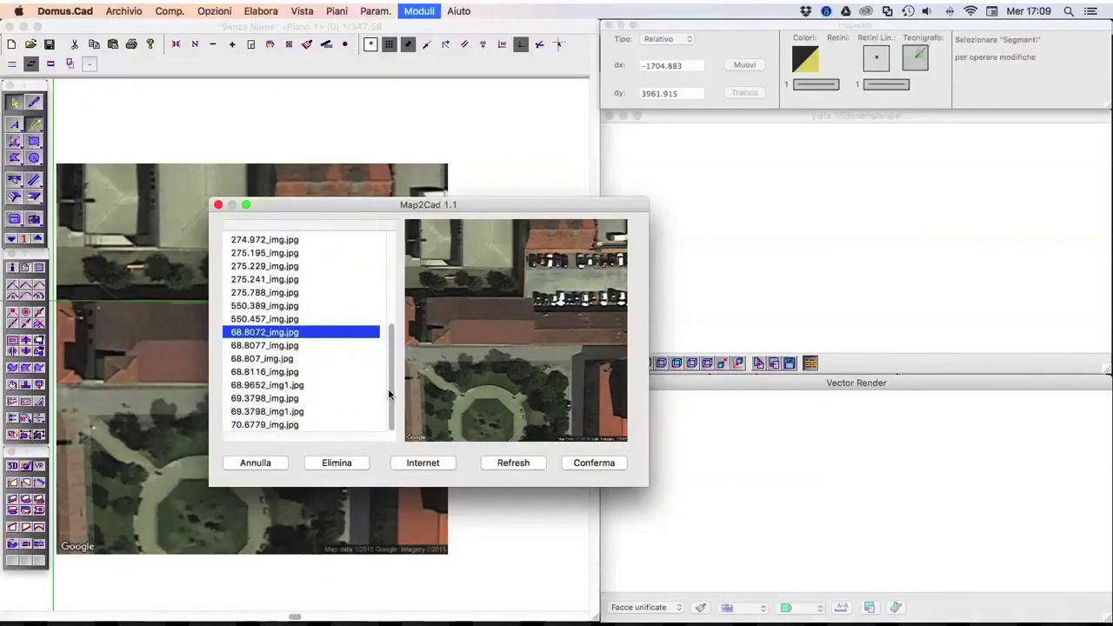
left_click_drag(389, 388, 390, 293)
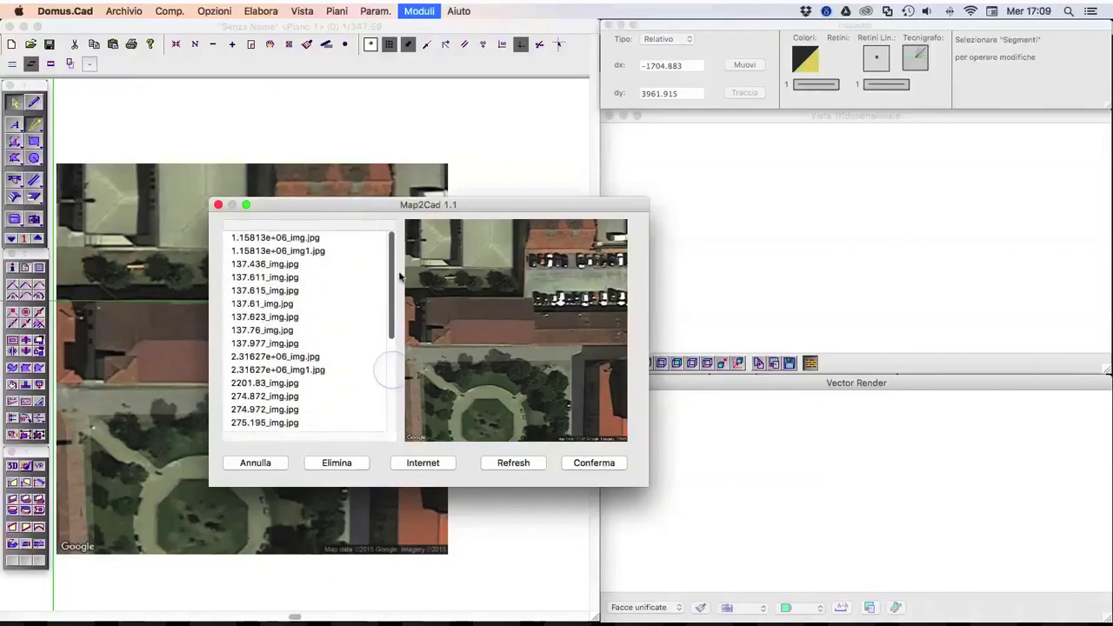
left_click(262, 238)
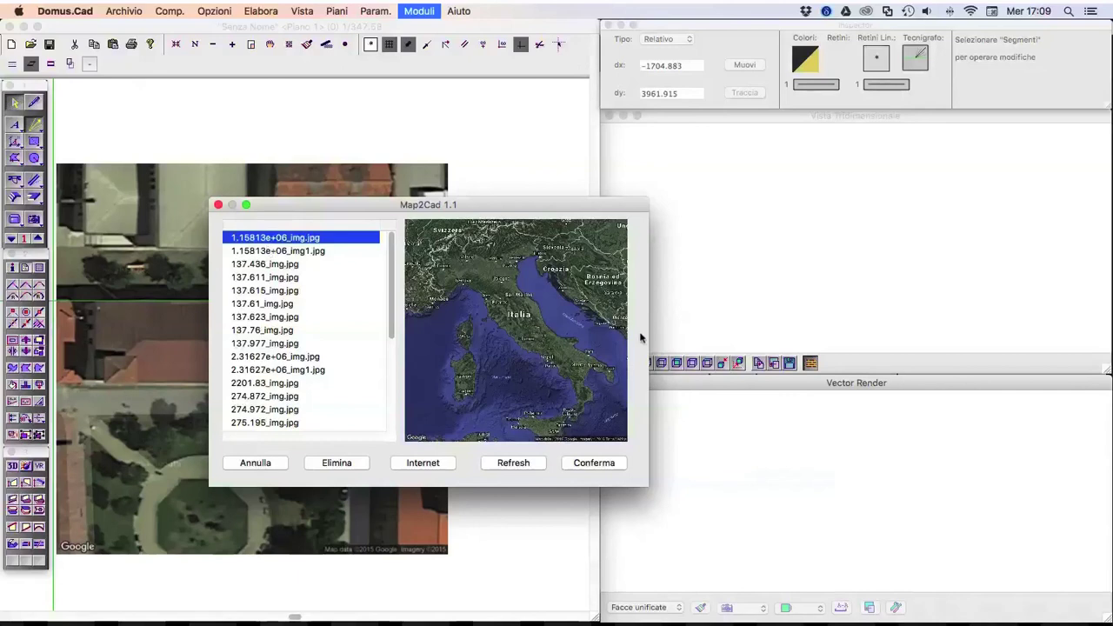
left_click_drag(390, 310, 379, 422)
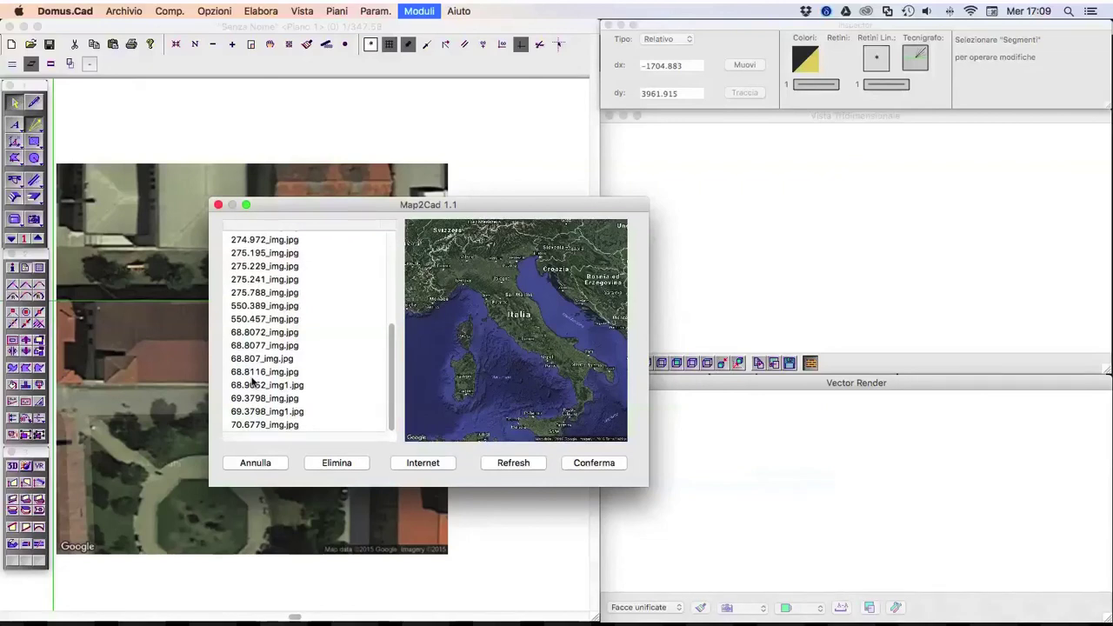
left_click(588, 463)
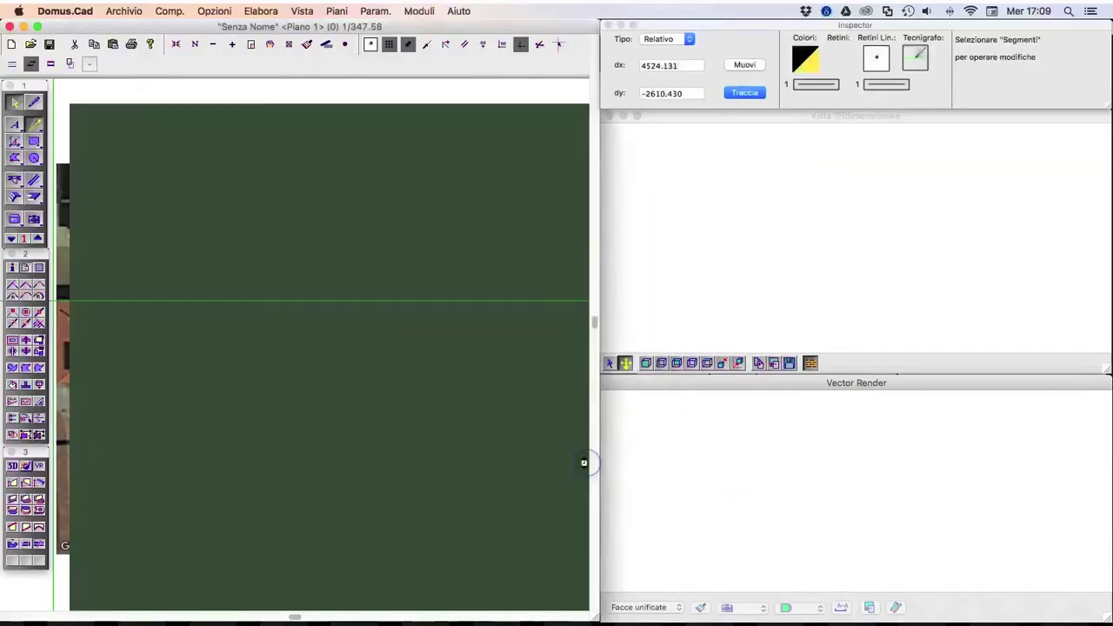
Step: Inspect the placed picture's properties, then bring up the Elabora menu for scale settings
left_click(357, 186)
left_click(570, 261)
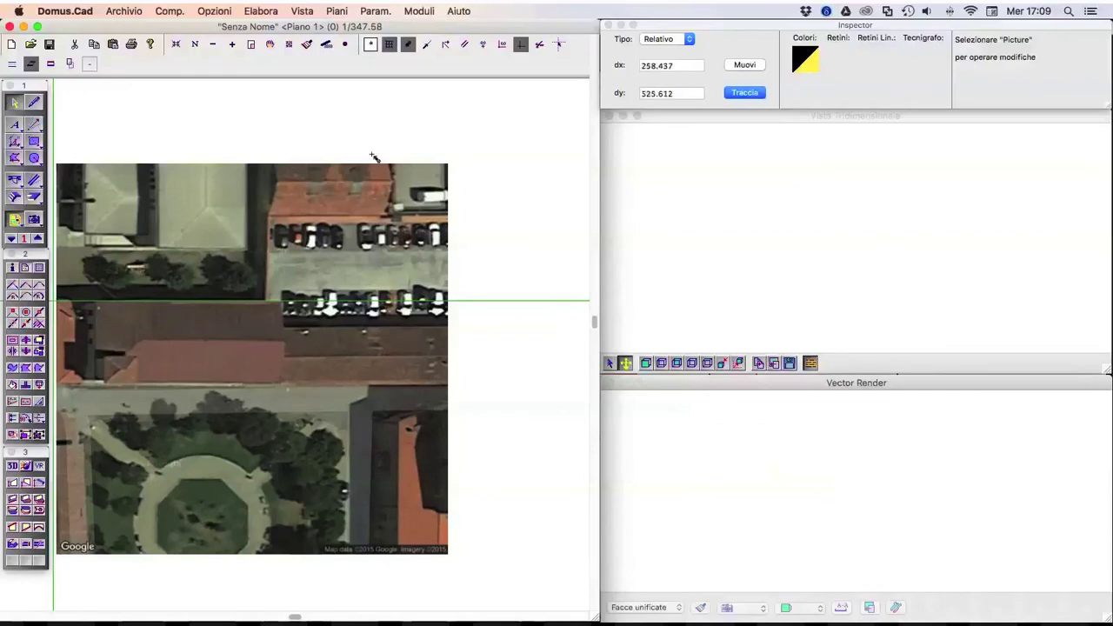
left_click(301, 10)
left_click(261, 11)
left_click(261, 10)
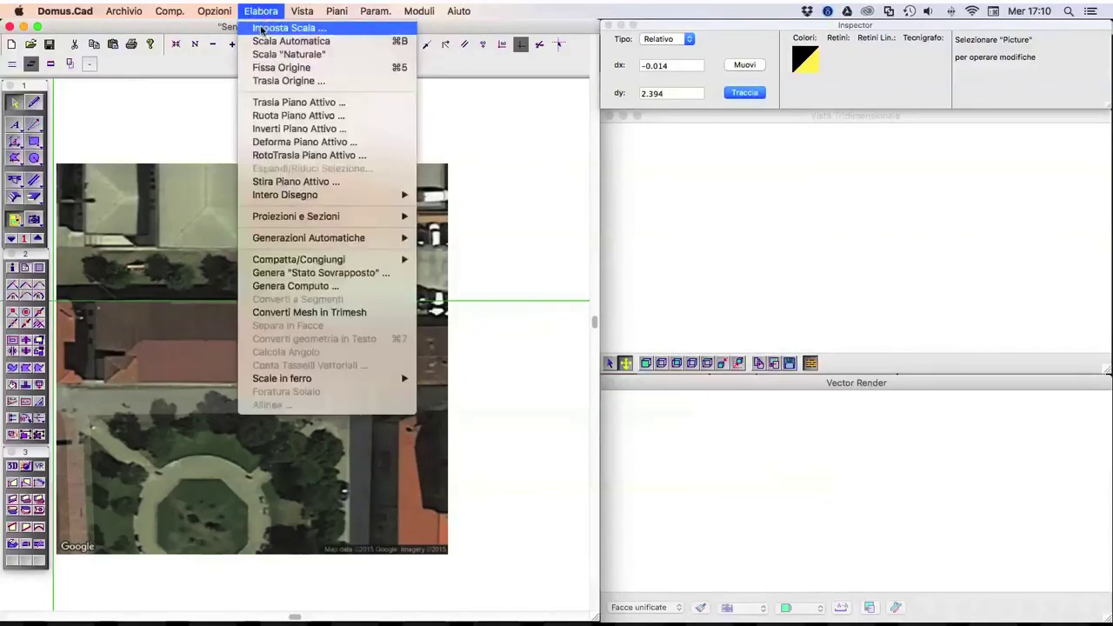
Step: In Imposta Scala, keep display scale 347.58 and confirm natural scale 100
left_click(261, 28)
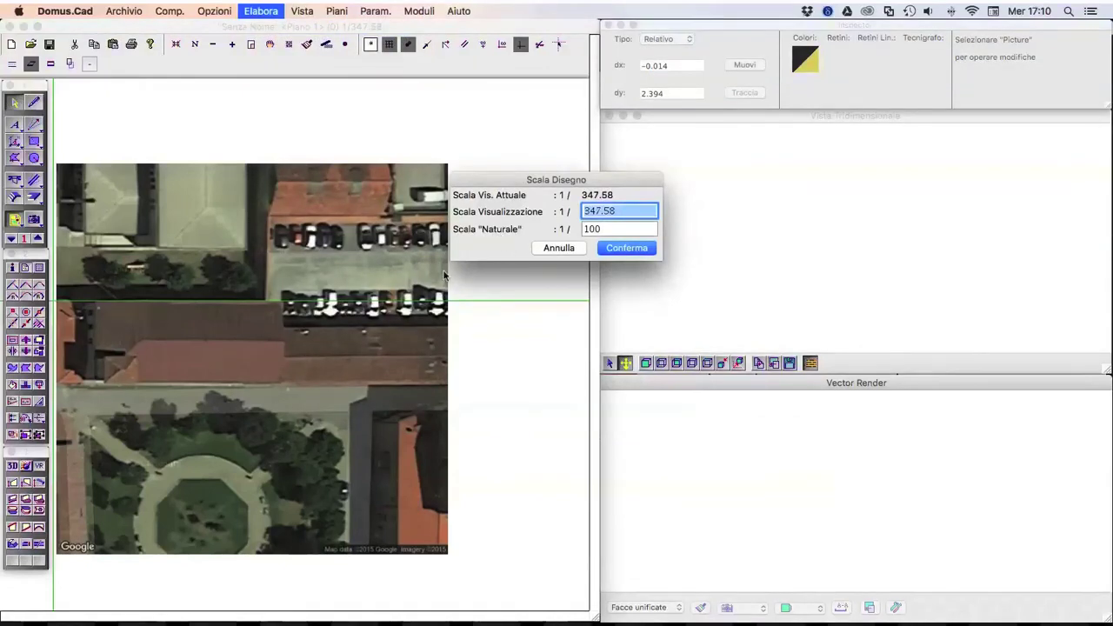
left_click(603, 229)
double_click(603, 230)
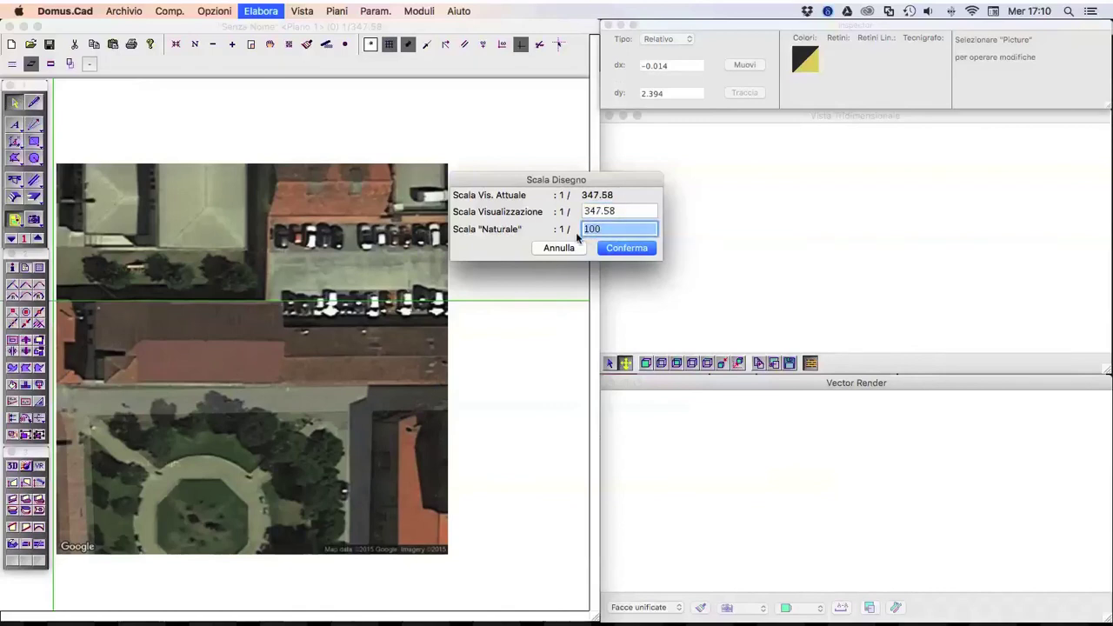
left_click(620, 249)
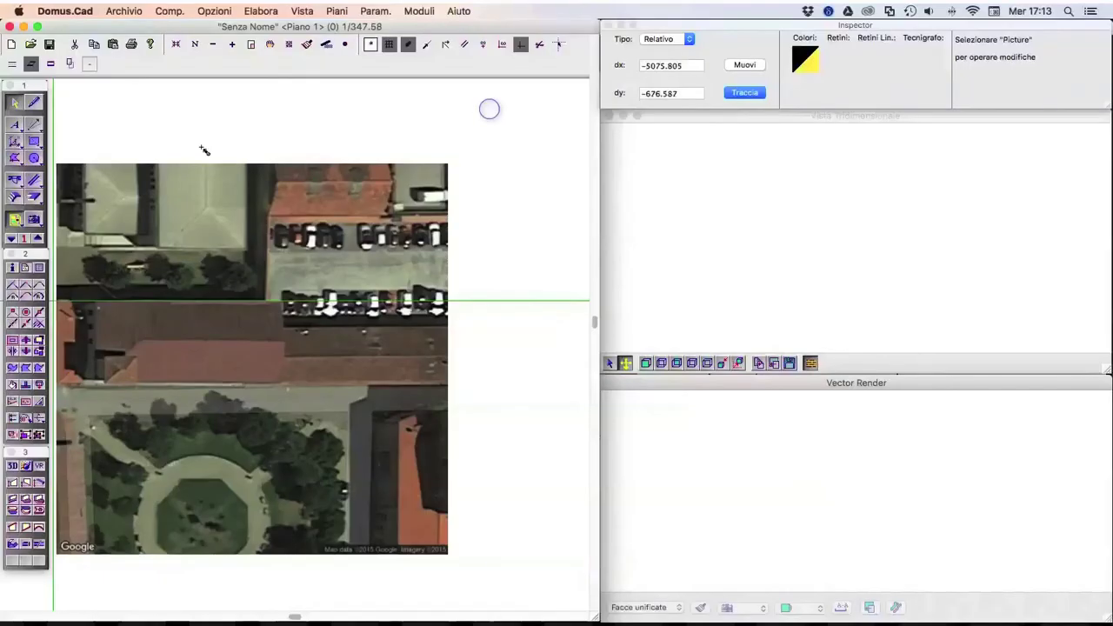
Step: Draw a vertical and a slanted line segment to the right of the satellite image
left_click(35, 102)
left_click_drag(467, 114, 467, 179)
mouse_move(534, 156)
left_mouse_down()
mouse_move(485, 282)
mouse_move(486, 310)
left_mouse_up()
Step: Select the upper, middle and lower segments to compare thicknesses, then nudge the upper one left
left_click(14, 110)
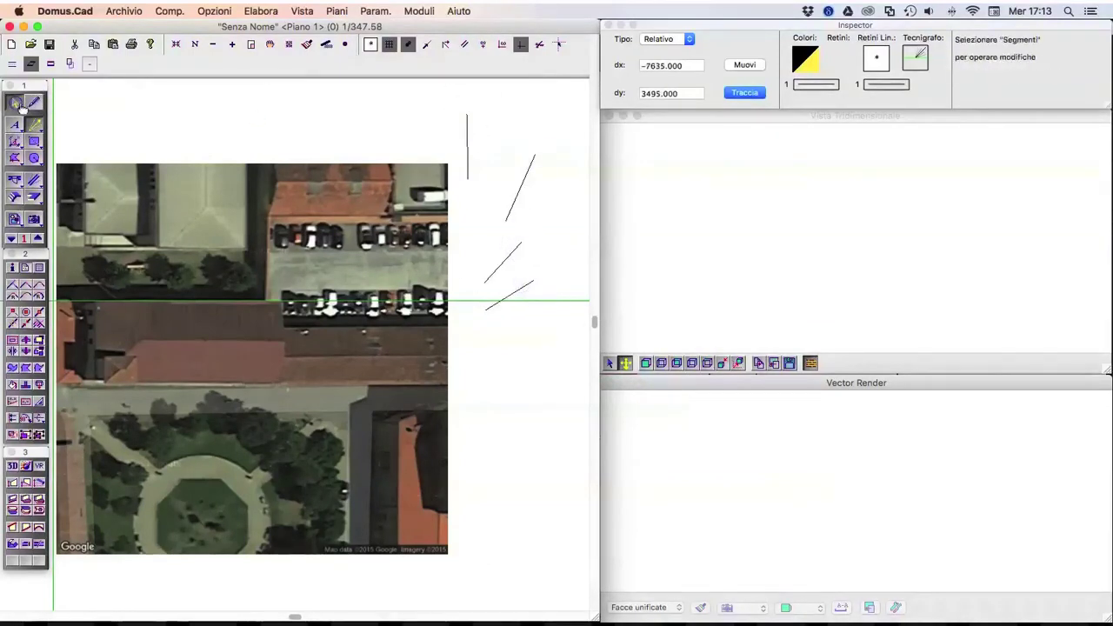
left_click(526, 179)
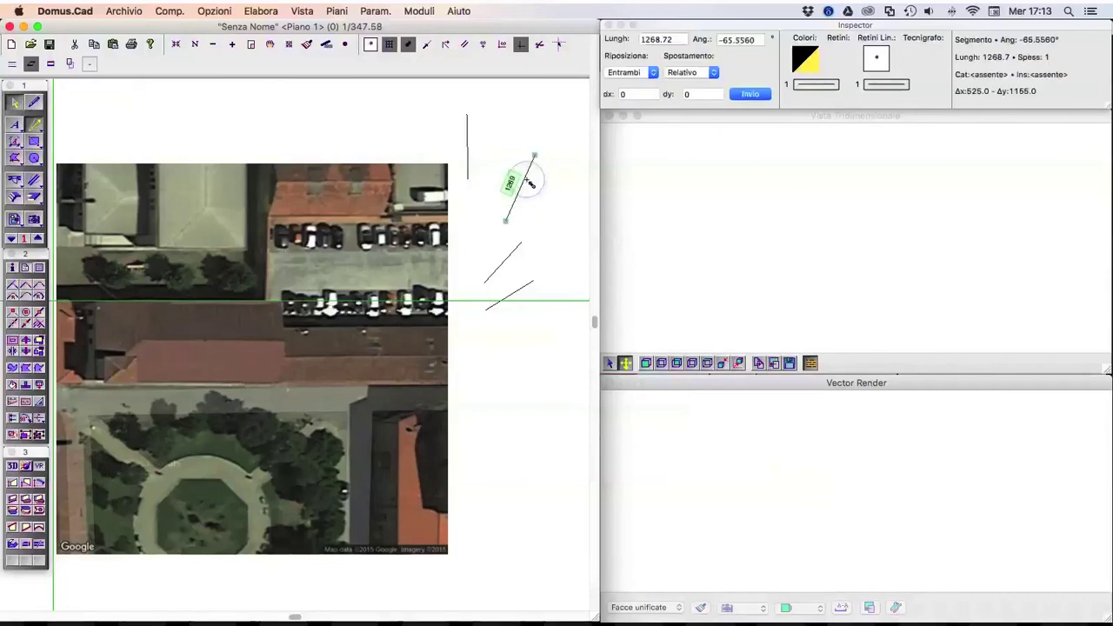
left_click(512, 253)
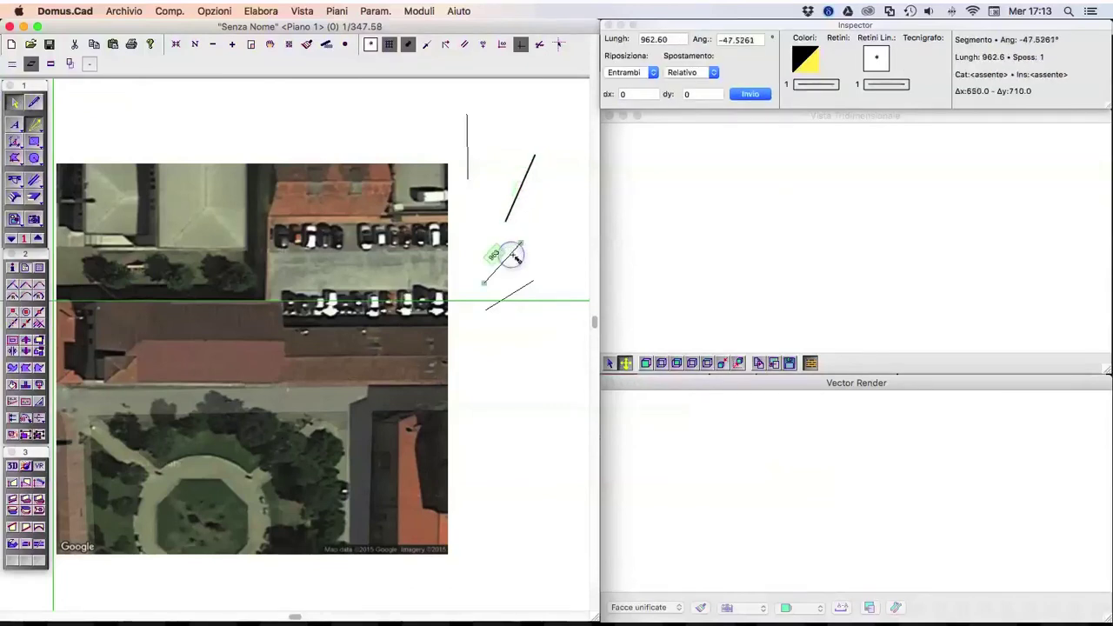
left_click(523, 295)
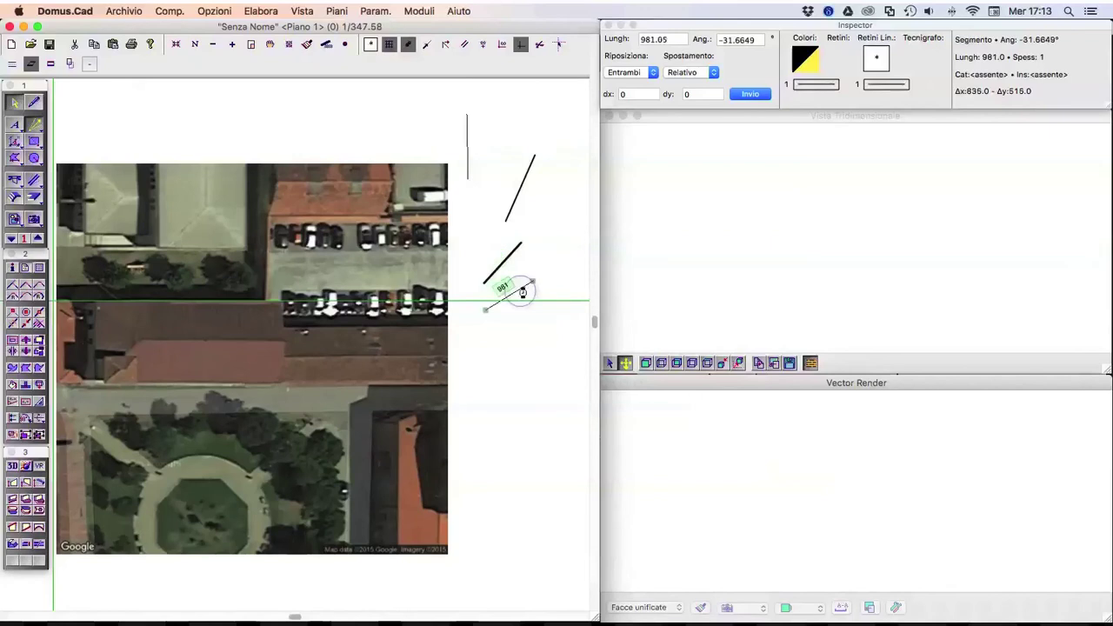
left_click(567, 332)
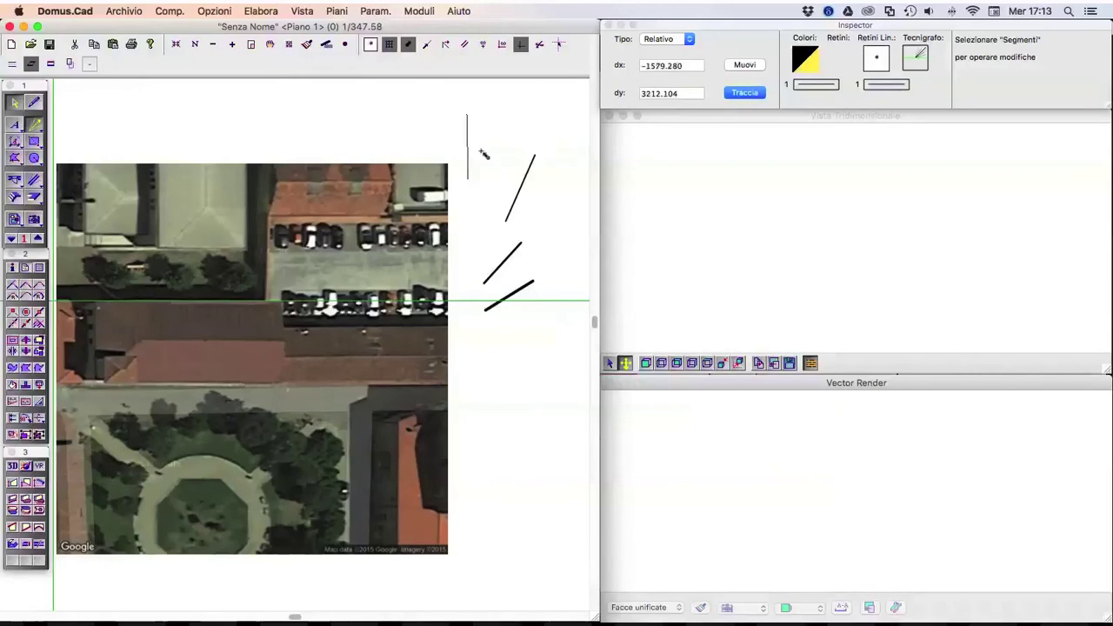
left_click(526, 192)
left_click_drag(522, 178, 512, 180)
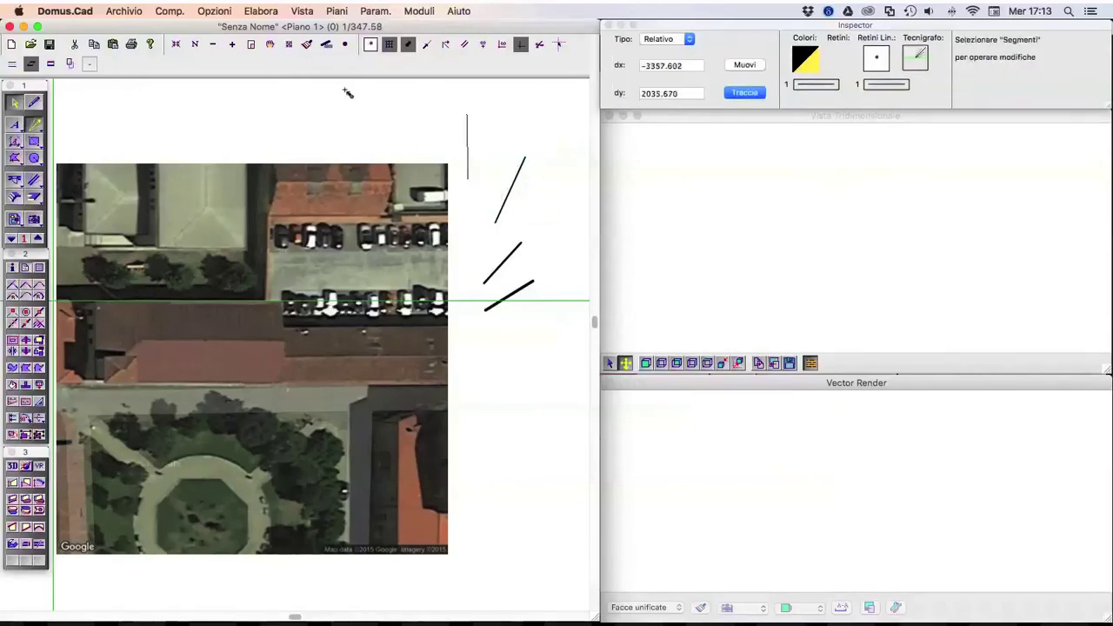
Step: Switch the segments to thin-line display and zoom in and out to compare them
left_click(328, 45)
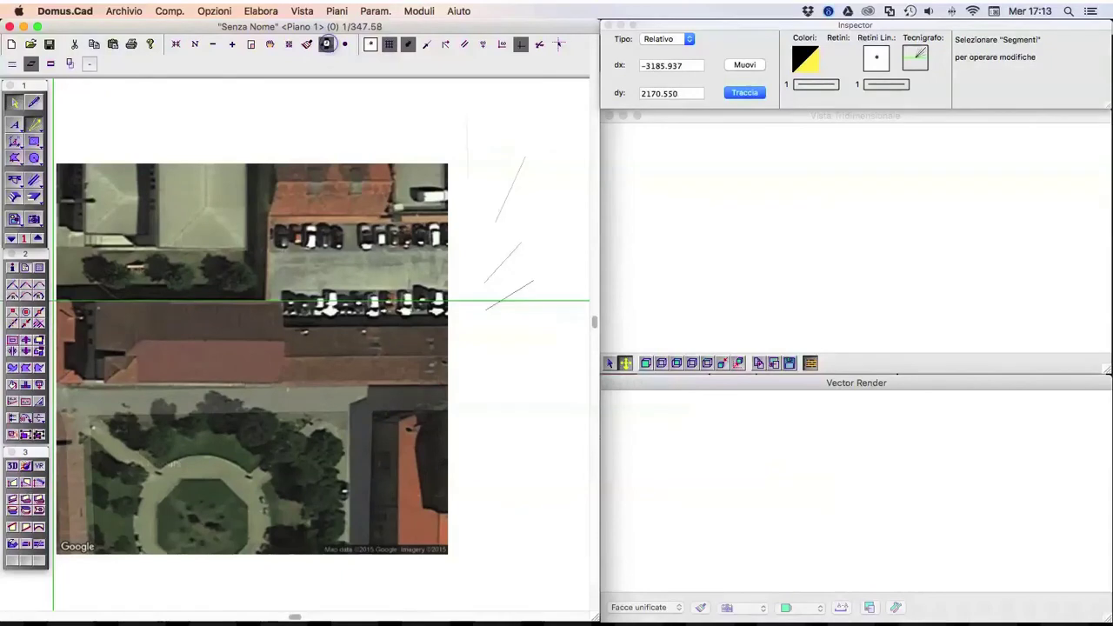
scroll(514, 181, "down", 2)
scroll(510, 179, "down", 2)
scroll(512, 182, "up", 3)
scroll(507, 182, "up", 3)
scroll(525, 204, "right", 2)
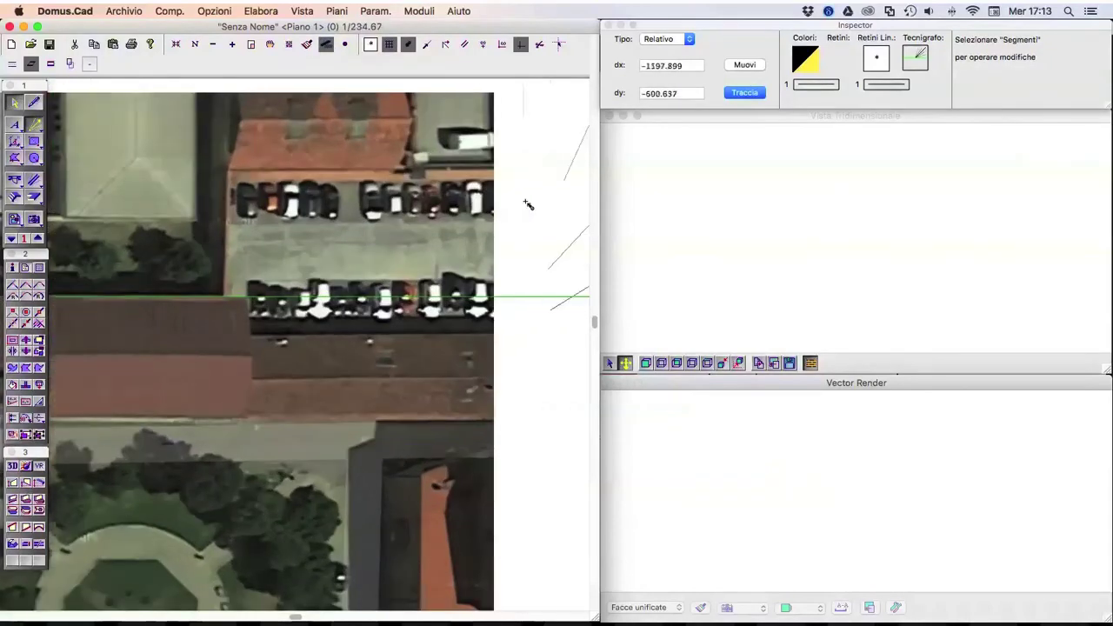
scroll(505, 208, "right", 5)
scroll(479, 211, "right", 2)
scroll(479, 212, "down", 5)
scroll(478, 209, "up", 3)
scroll(474, 235, "up", 2)
scroll(398, 375, "up", 2)
scroll(467, 394, "up", 2)
scroll(466, 391, "down", 3)
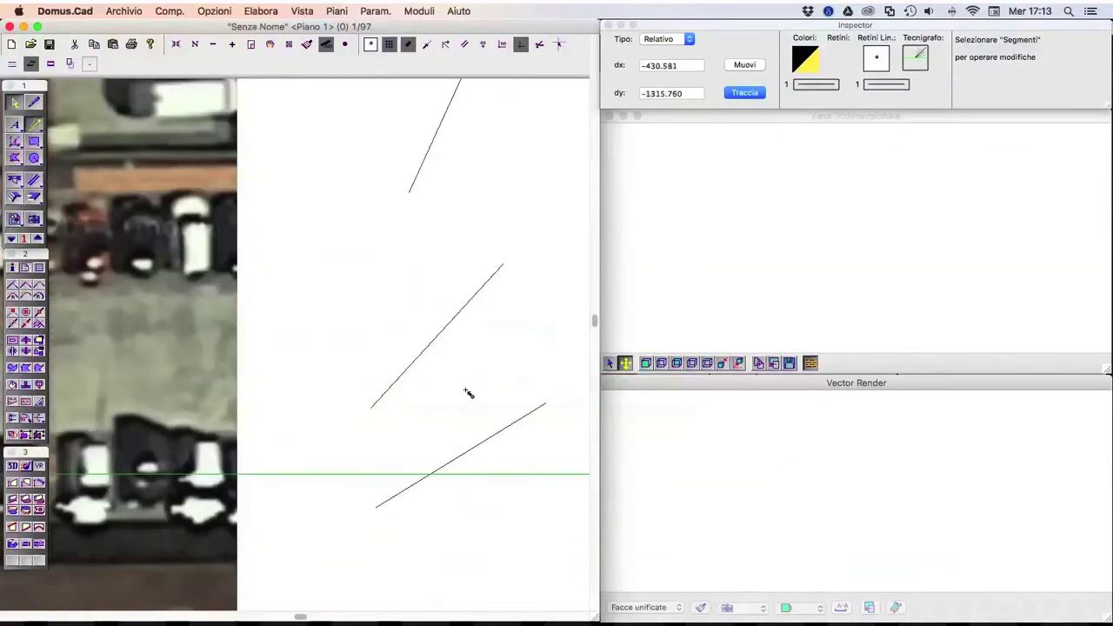
scroll(464, 390, "down", 3)
scroll(463, 388, "up", 1)
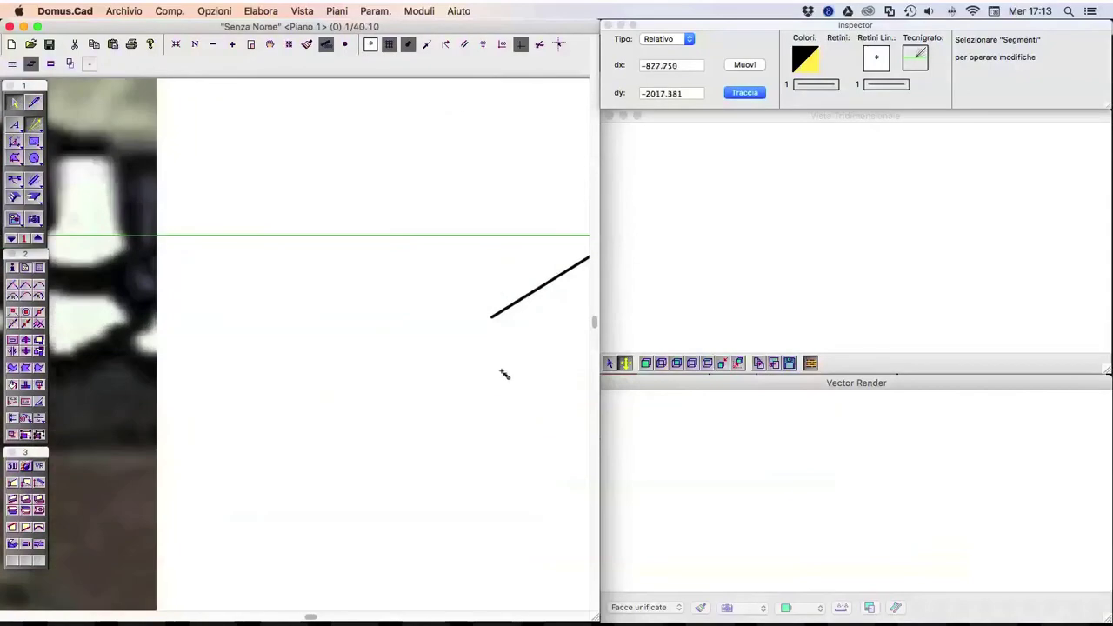
scroll(549, 348, "up", 3)
scroll(495, 322, "up", 2)
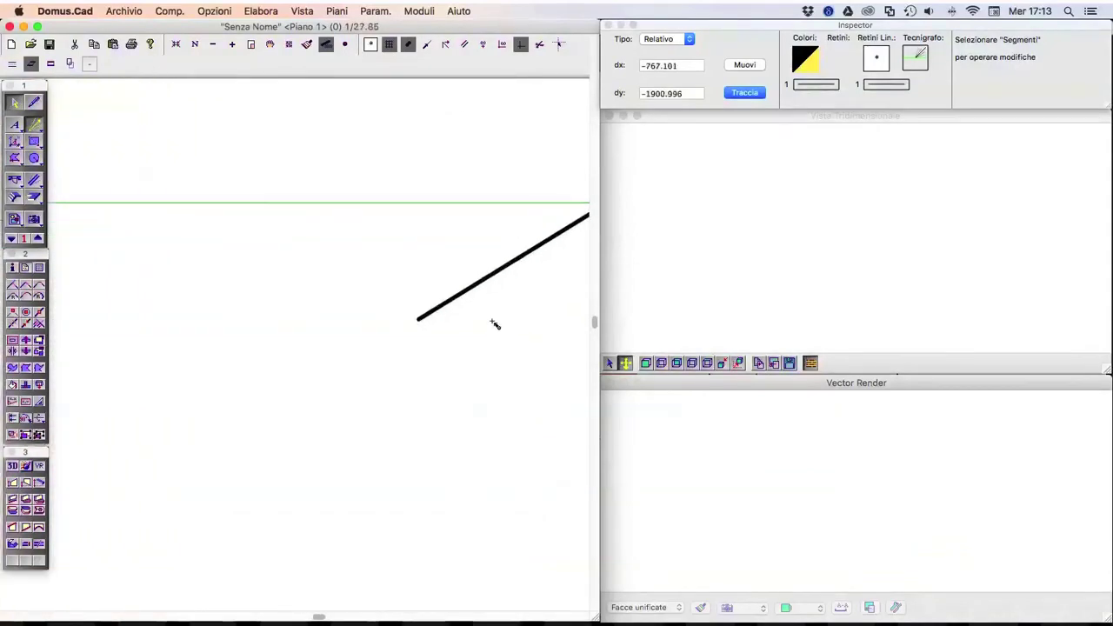
scroll(496, 323, "up", 2)
scroll(445, 330, "up", 1)
scroll(448, 329, "right", 3)
scroll(448, 322, "right", 3)
scroll(448, 310, "up", 1)
scroll(448, 310, "up", 1)
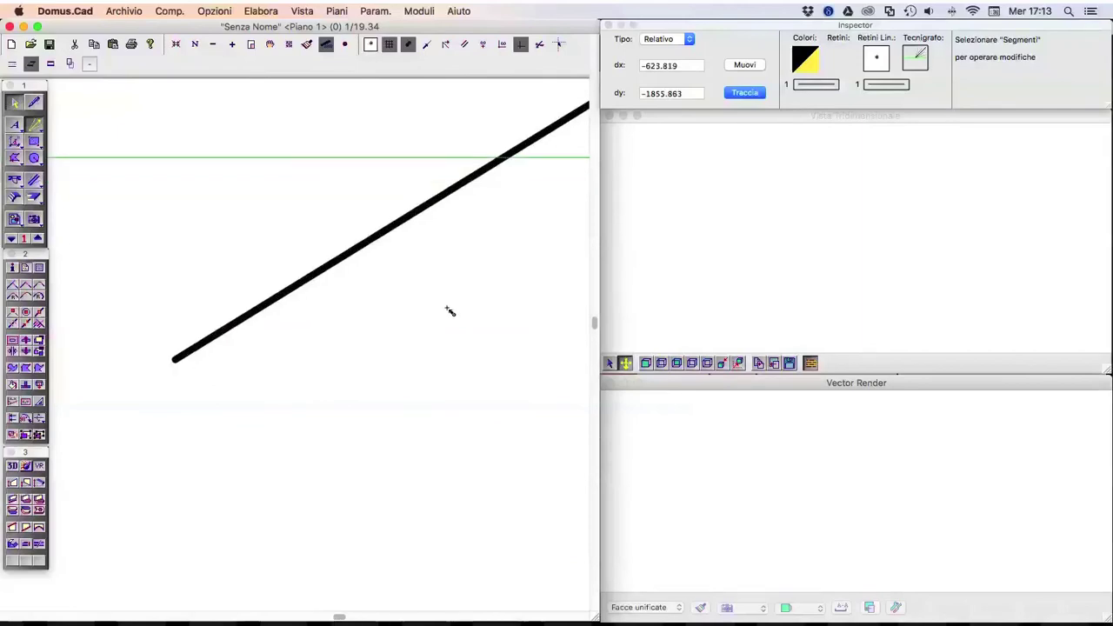
Step: Toggle true line thickness display again while zooming, set a reference point, and open Opzioni
left_click(329, 45)
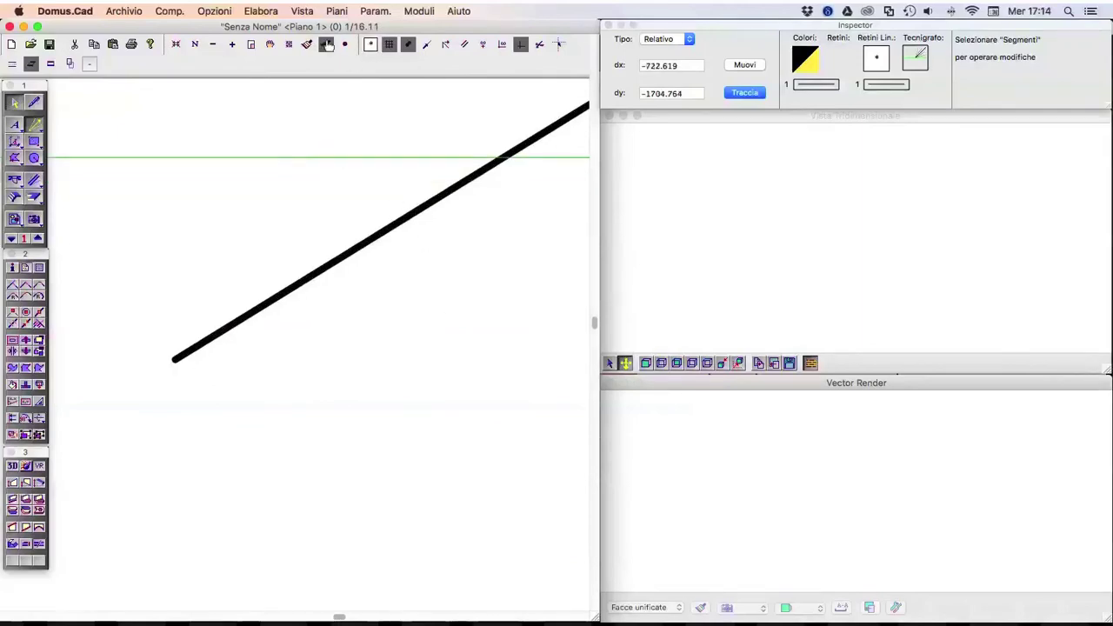
scroll(374, 152, "down", 5)
scroll(384, 163, "down", 2)
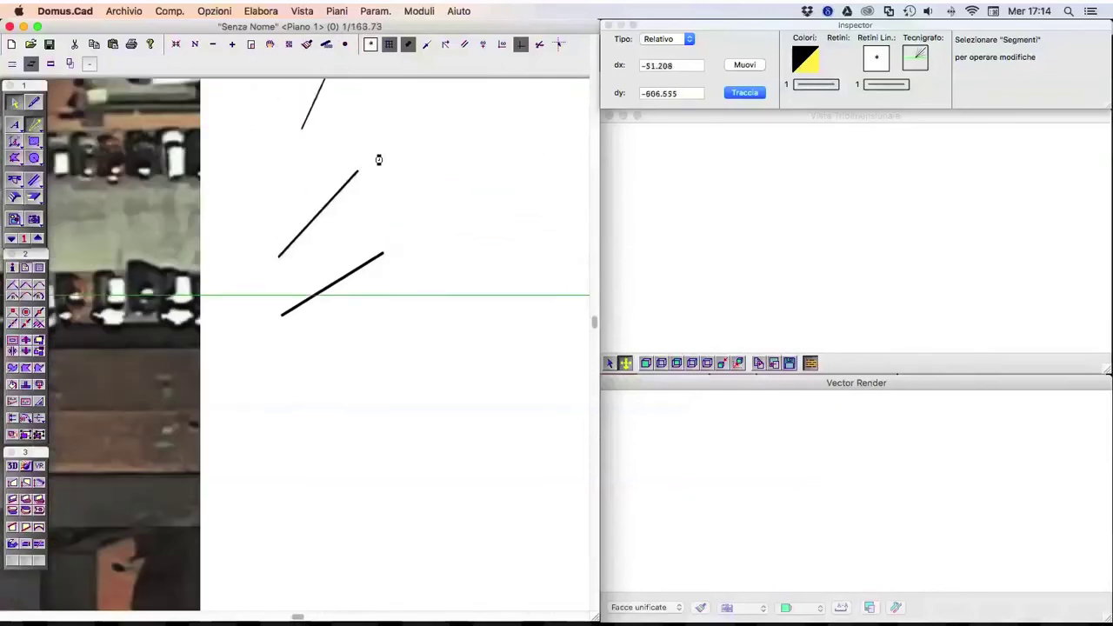
scroll(379, 161, "down", 2)
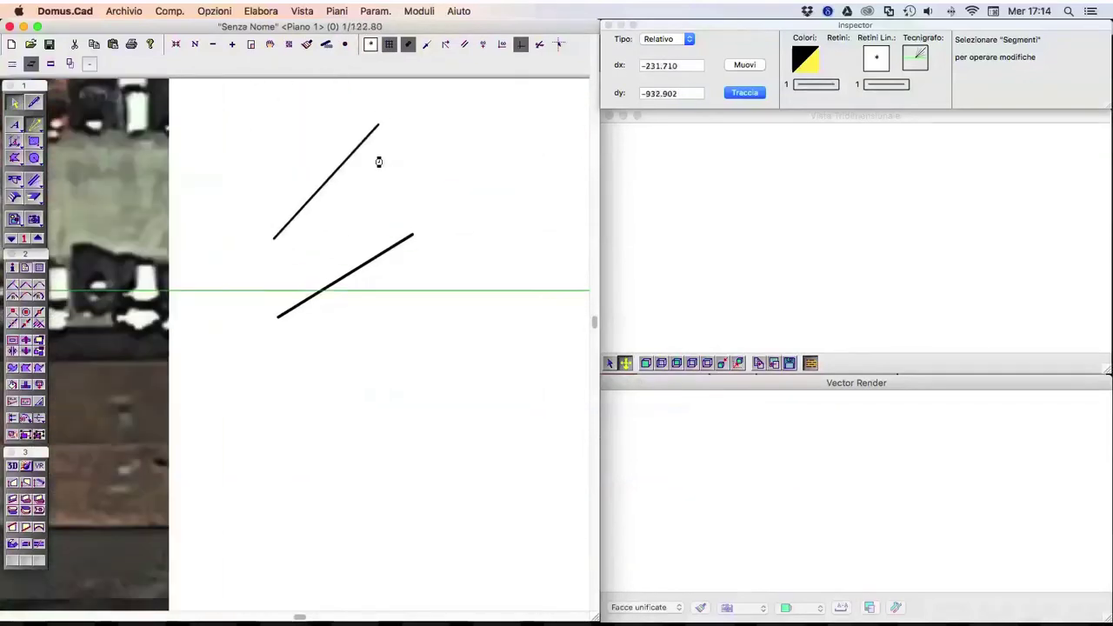
left_click(326, 45)
scroll(346, 149, "up", 4)
scroll(345, 150, "up", 1)
scroll(346, 150, "up", 2)
scroll(347, 151, "down", 3)
scroll(348, 153, "down", 4)
scroll(348, 153, "down", 2)
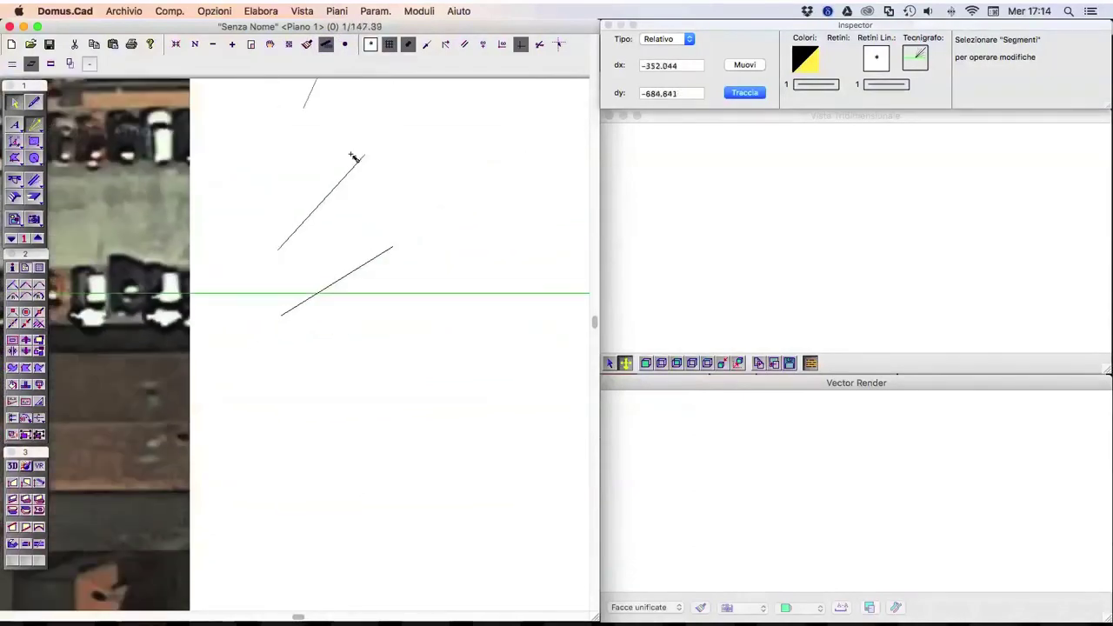
scroll(348, 153, "down", 2)
scroll(348, 153, "down", 1)
scroll(348, 153, "up", 2)
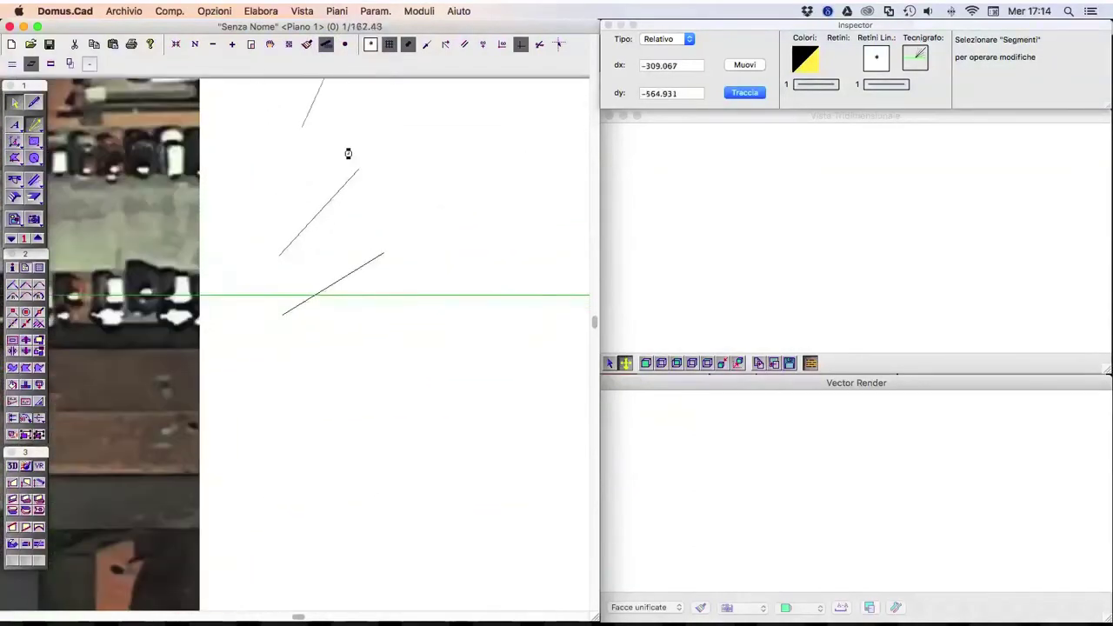
scroll(349, 154, "up", 2)
scroll(350, 155, "up", 2)
scroll(354, 157, "up", 1)
scroll(353, 157, "down", 4)
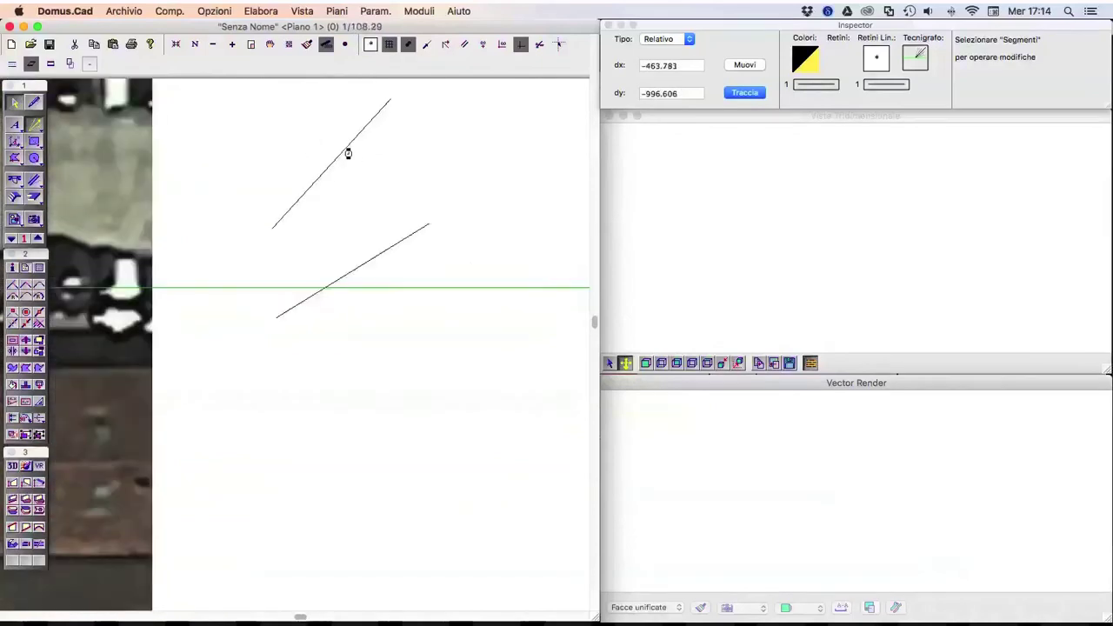
scroll(353, 157, "down", 3)
scroll(354, 156, "down", 1)
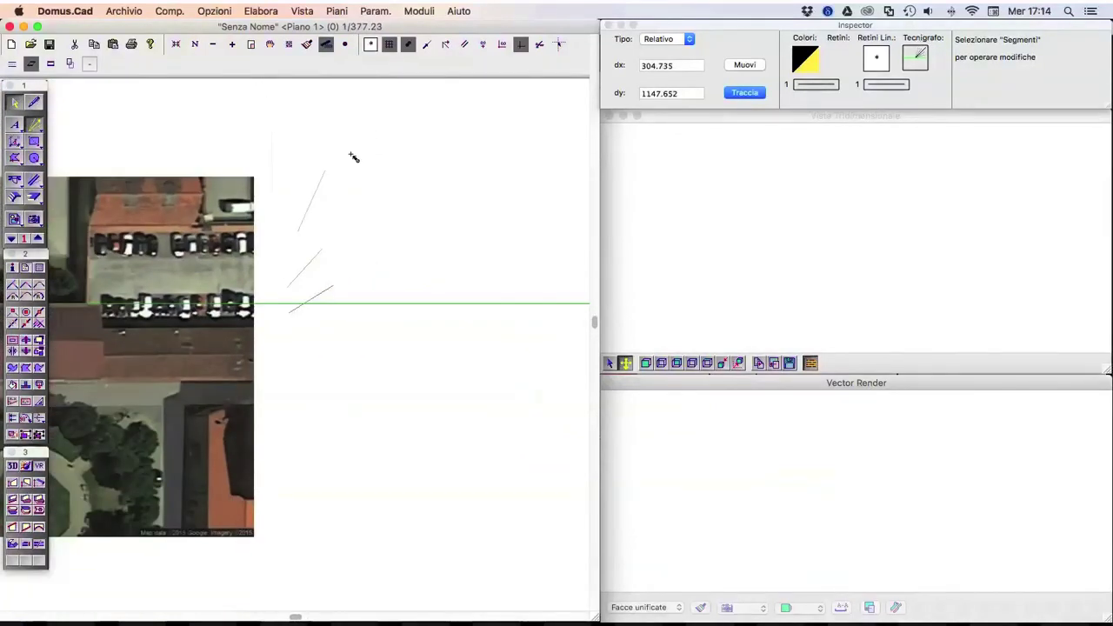
left_click(358, 154)
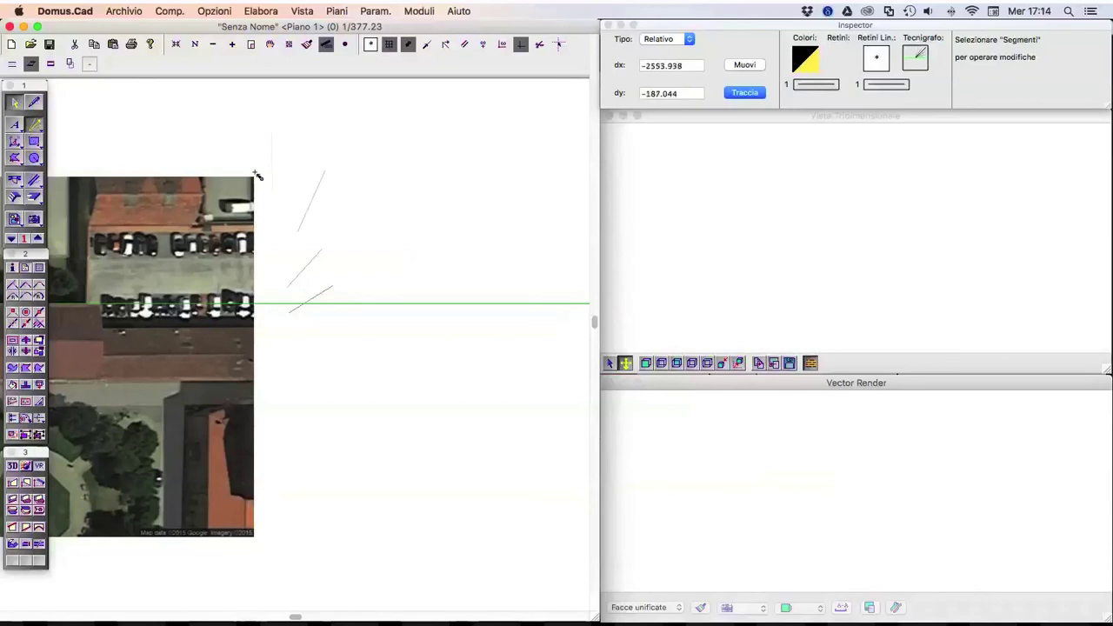
left_click(215, 9)
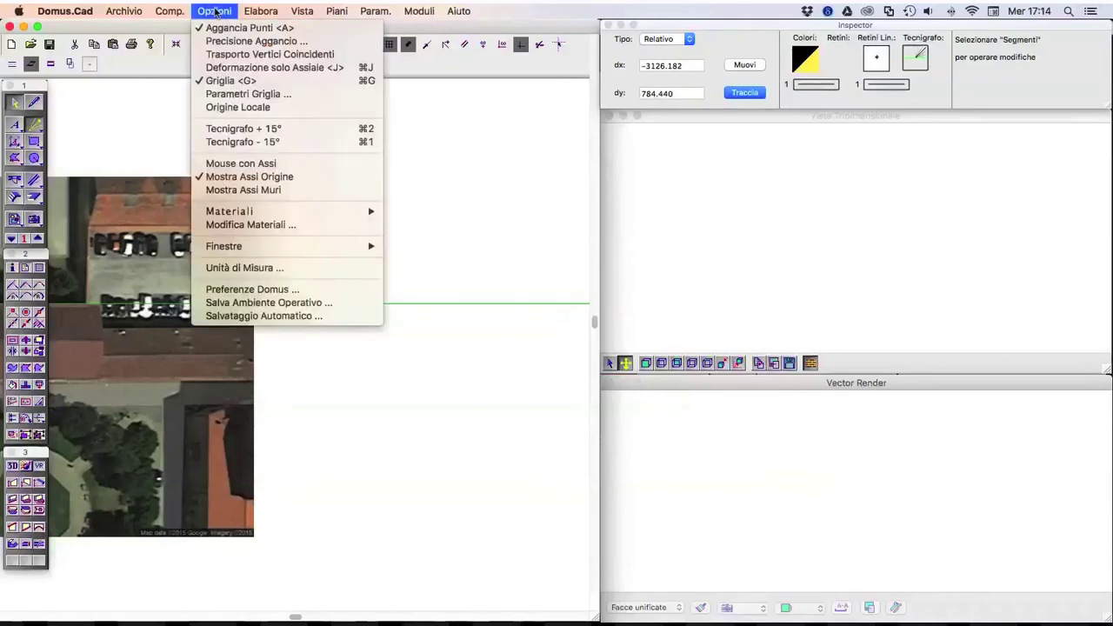
Step: In Preferenze Domus, open Spessori Penne and review pen widths 1–6 (0.10 to 1.00 mm)
left_click(277, 289)
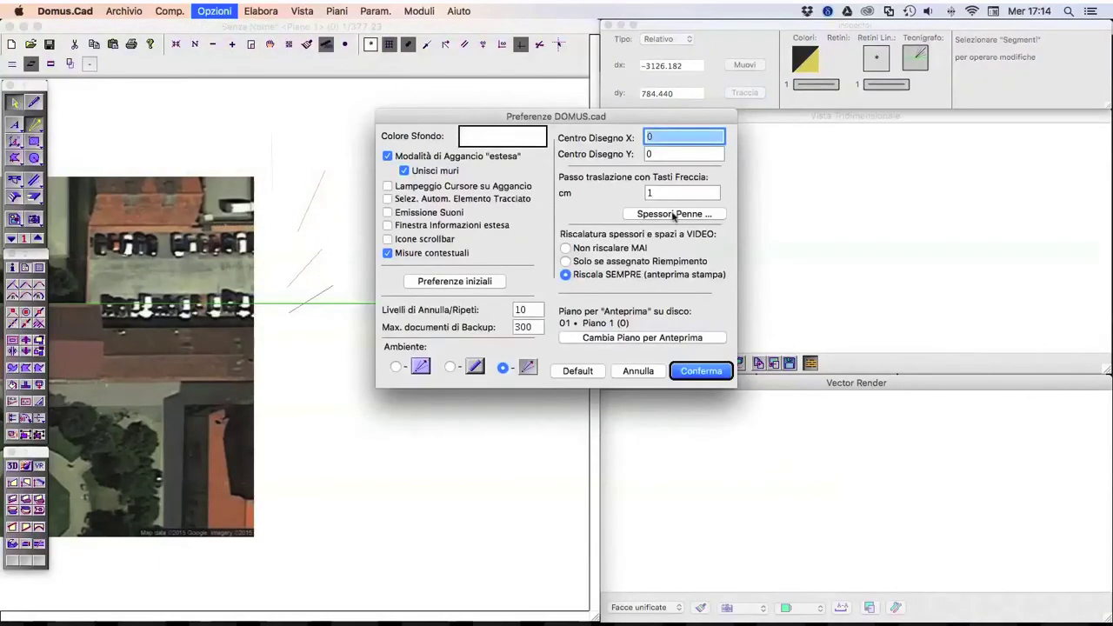
left_click(672, 214)
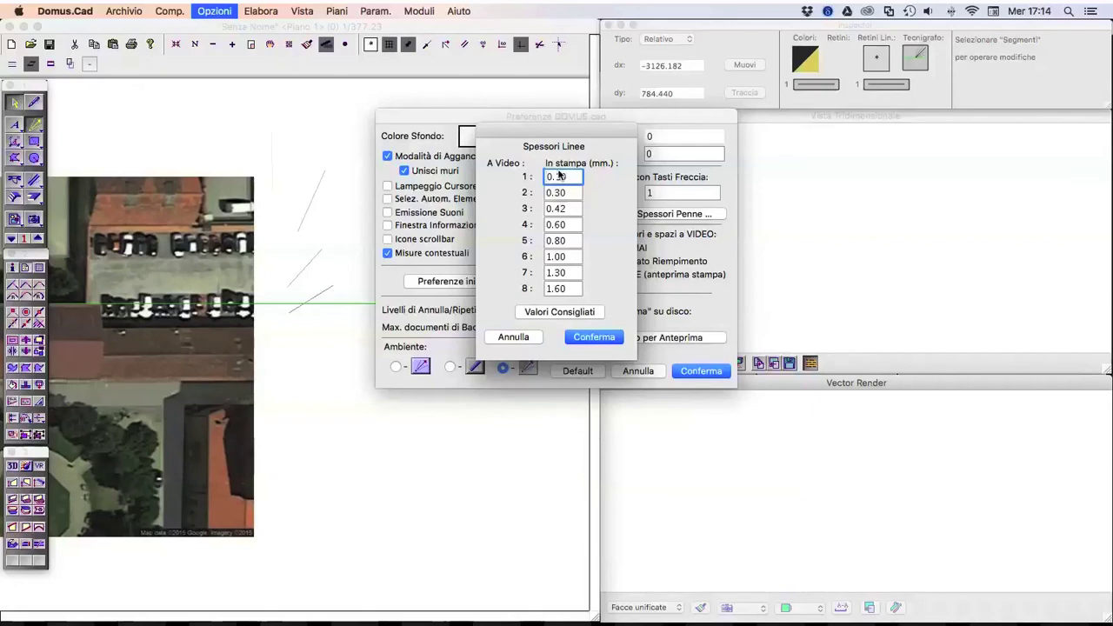
key("Tab")
key("Tab")
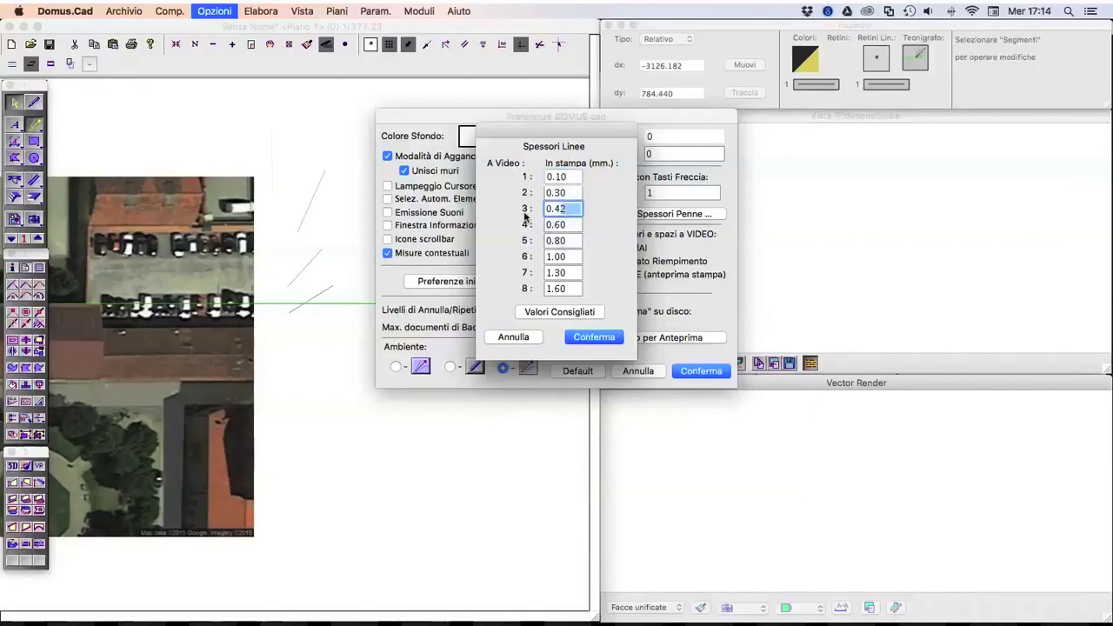
left_click(563, 179)
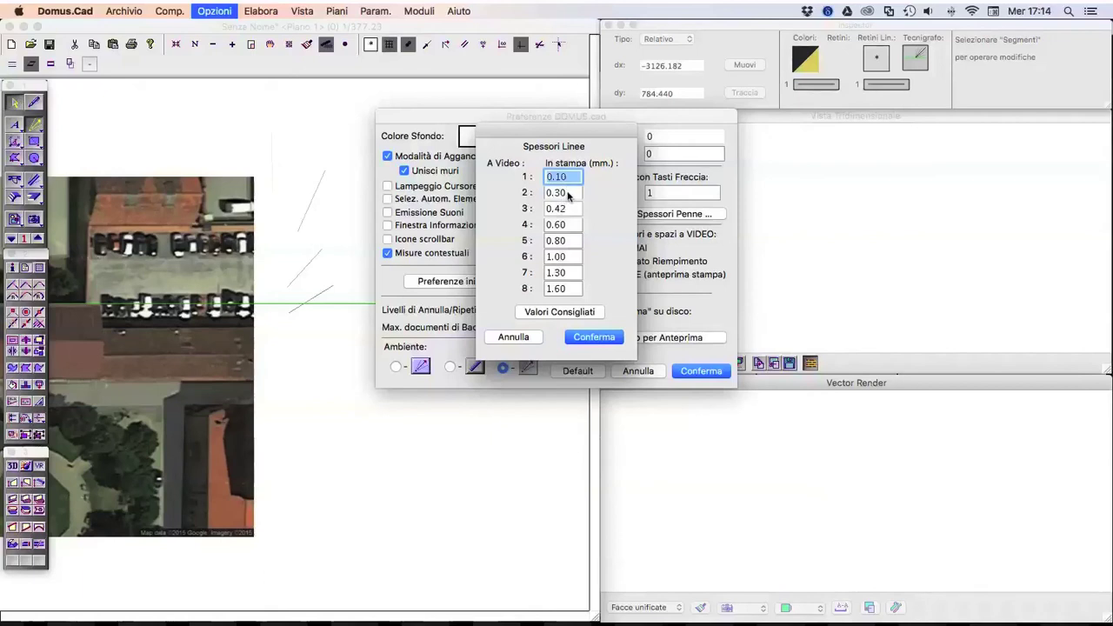
left_click(566, 194)
left_click(563, 209)
left_click(560, 223)
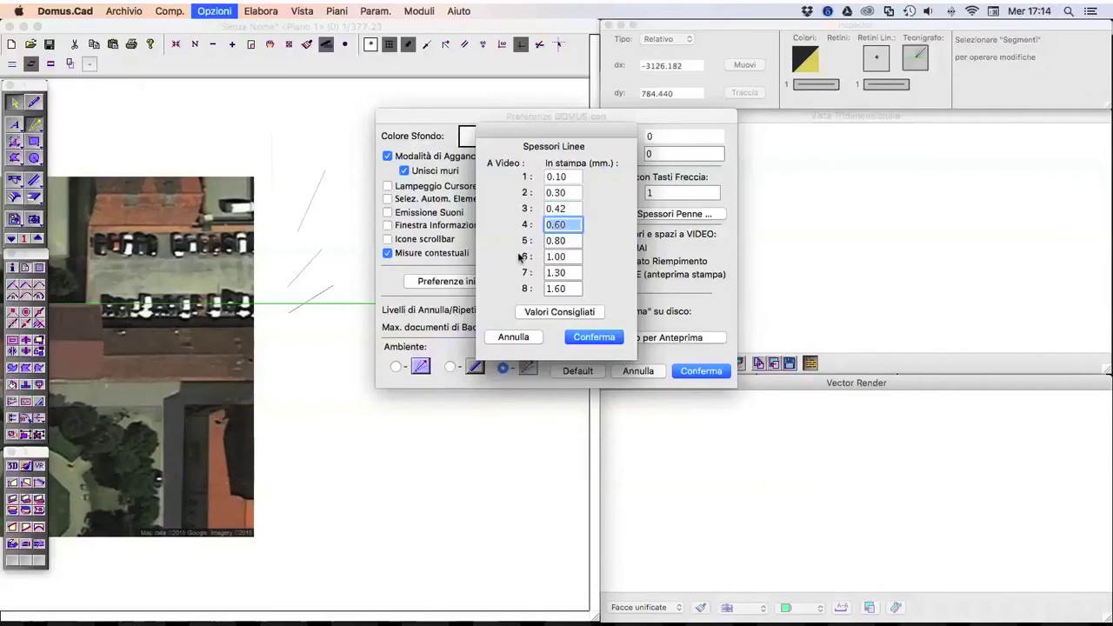
left_click(570, 242)
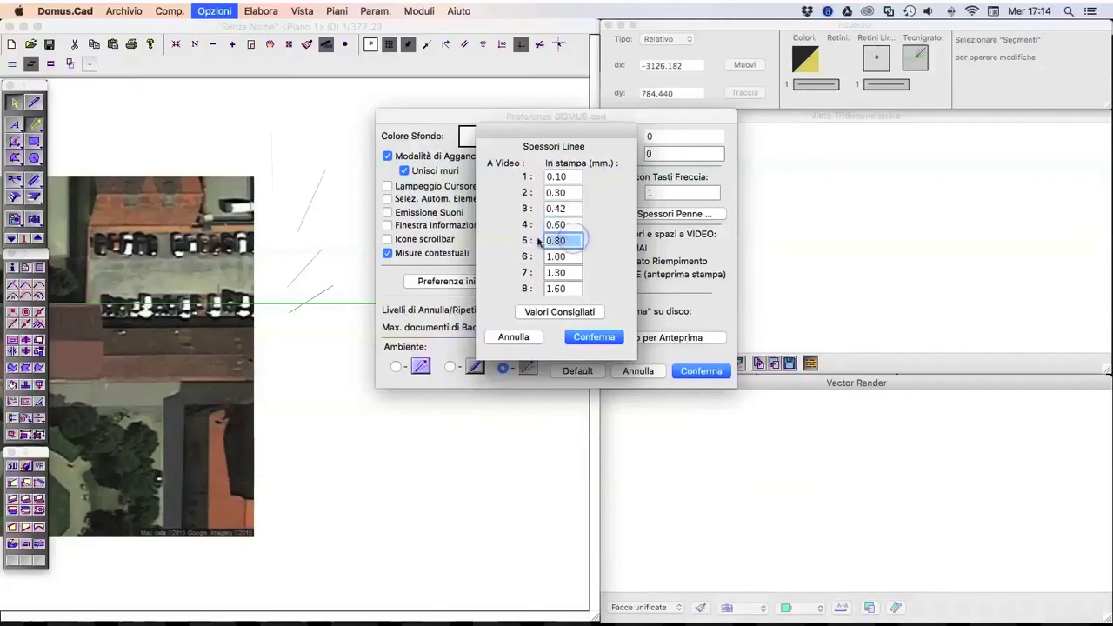
left_click(558, 257)
left_click(555, 243)
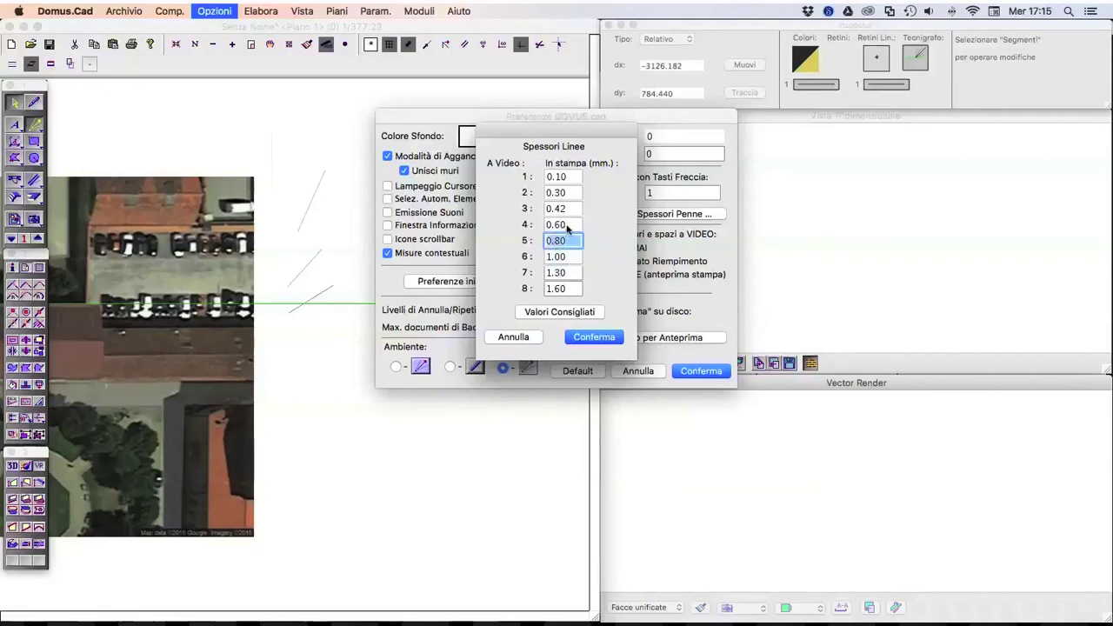
left_click(565, 225)
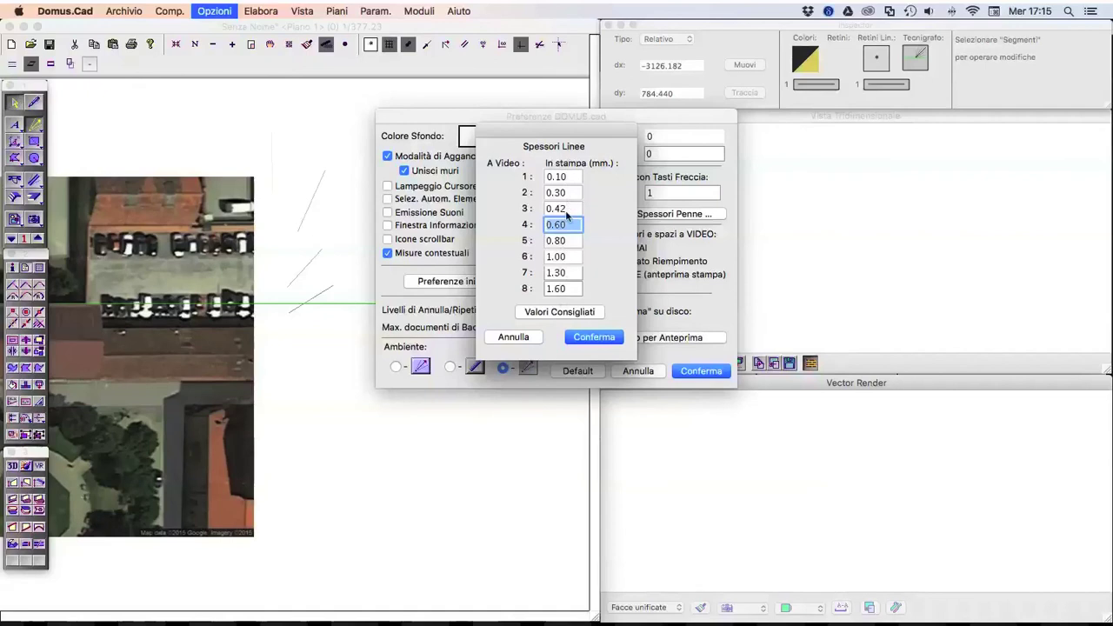
Step: Select pen 3's 0.42 width, then close the pen thickness and preferences dialogs unchanged
left_click(565, 210)
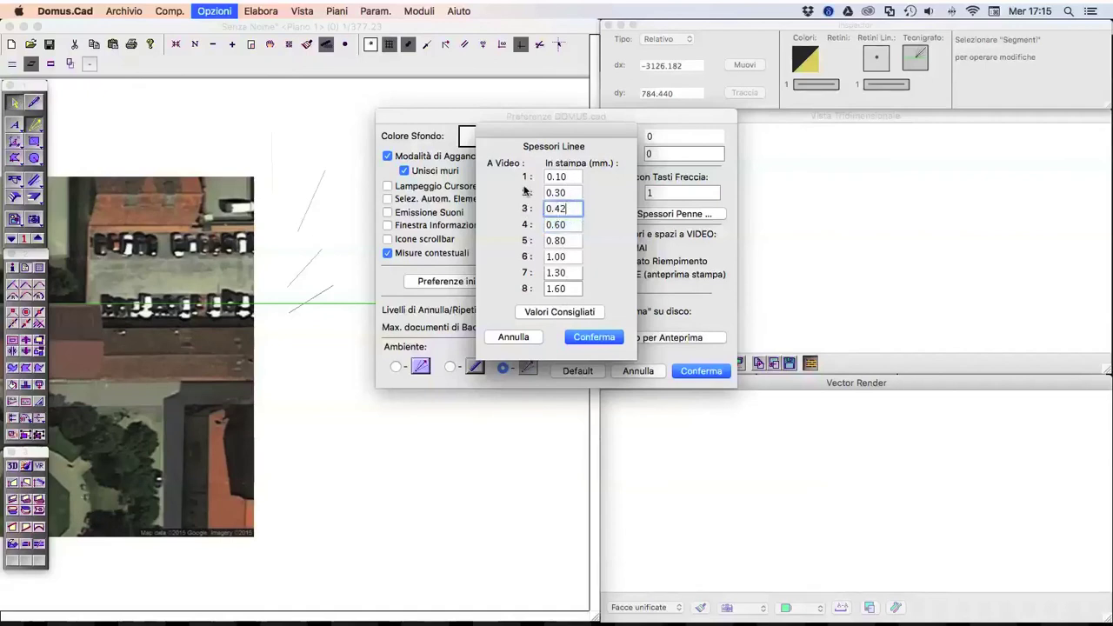
double_click(565, 209)
left_click(528, 338)
left_click(634, 372)
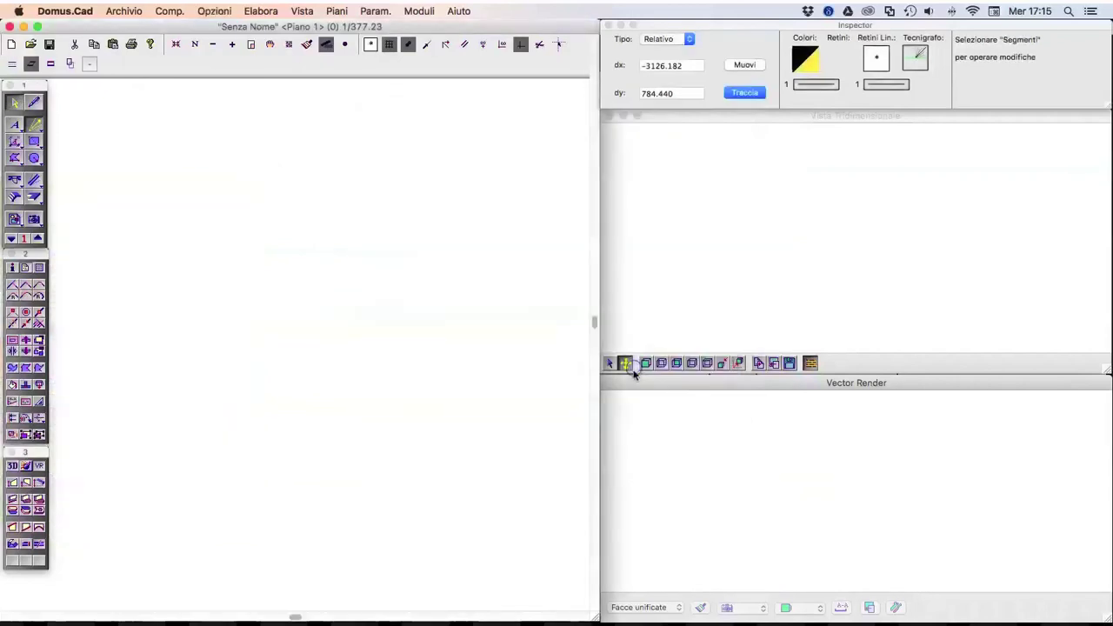